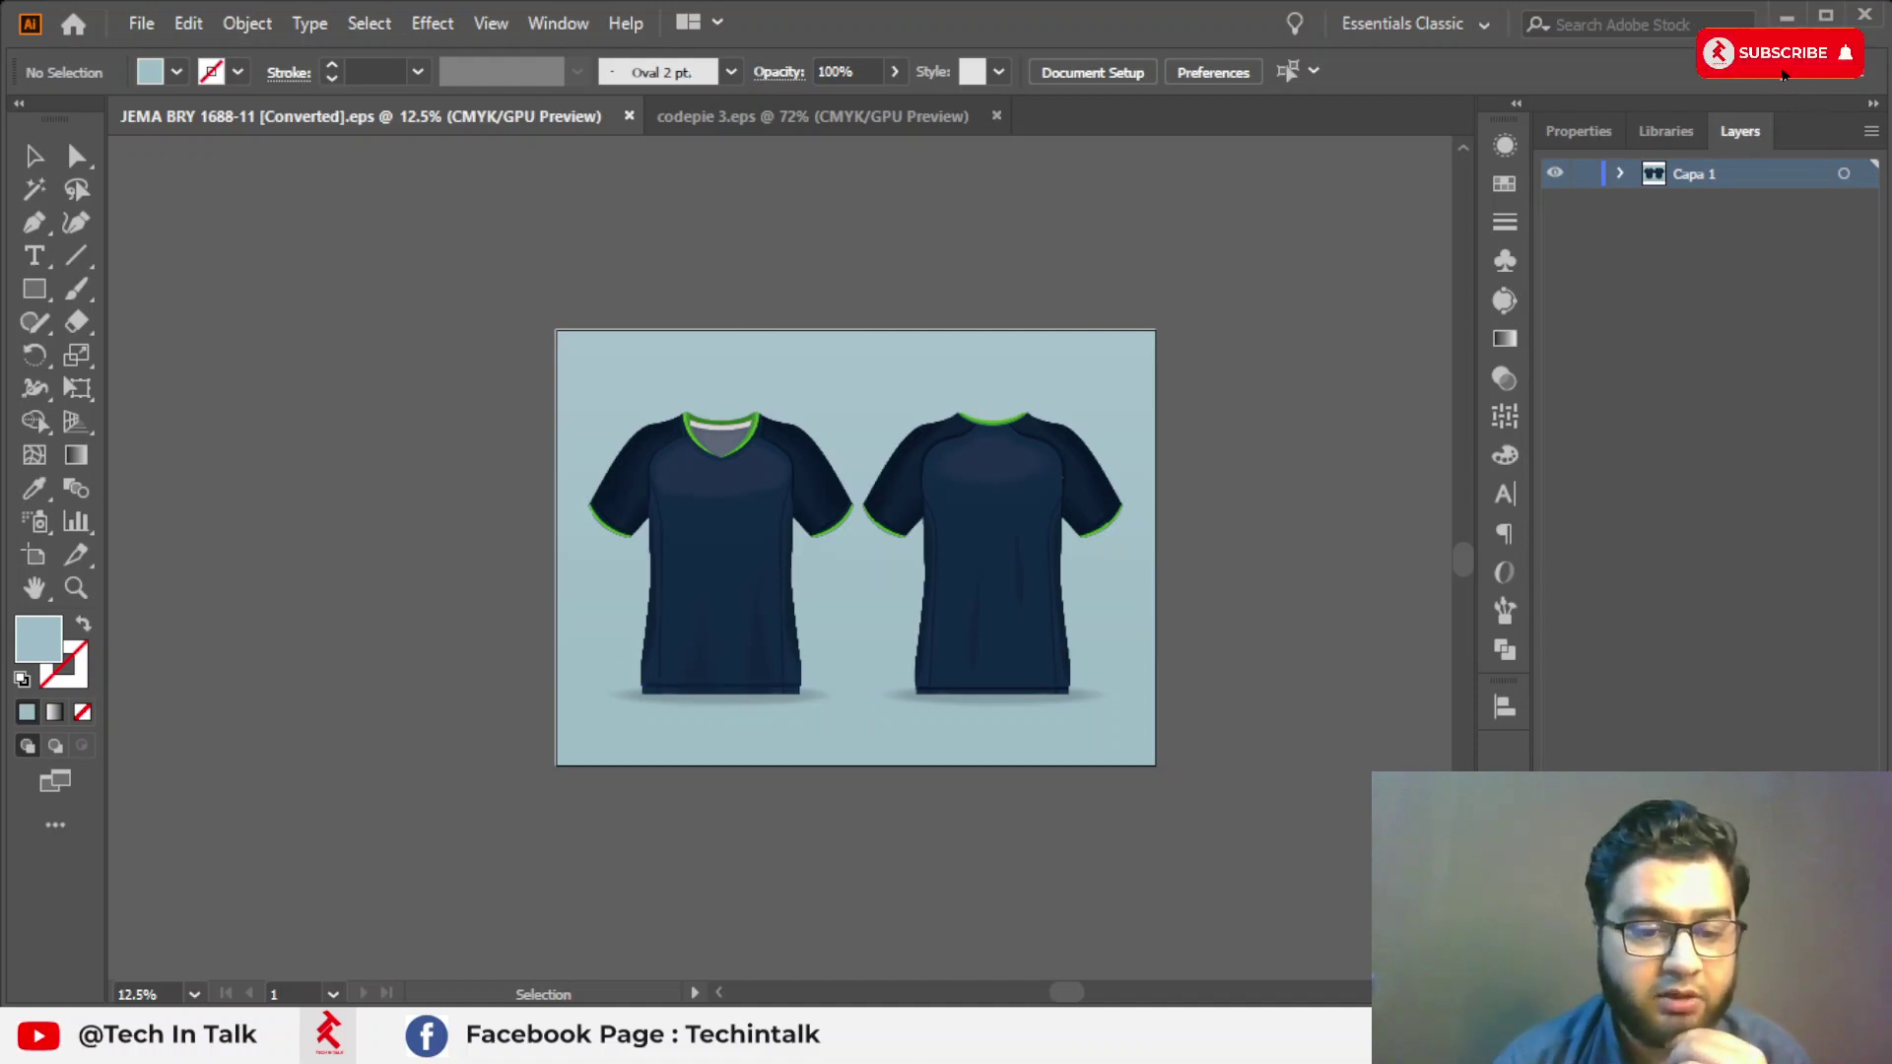
Preview the navy T-shirt mockup JEMA BRY 1688-11.jpg in Photos from File Explorer.
{"action": "left_click", "coordinate": [647, 914]}
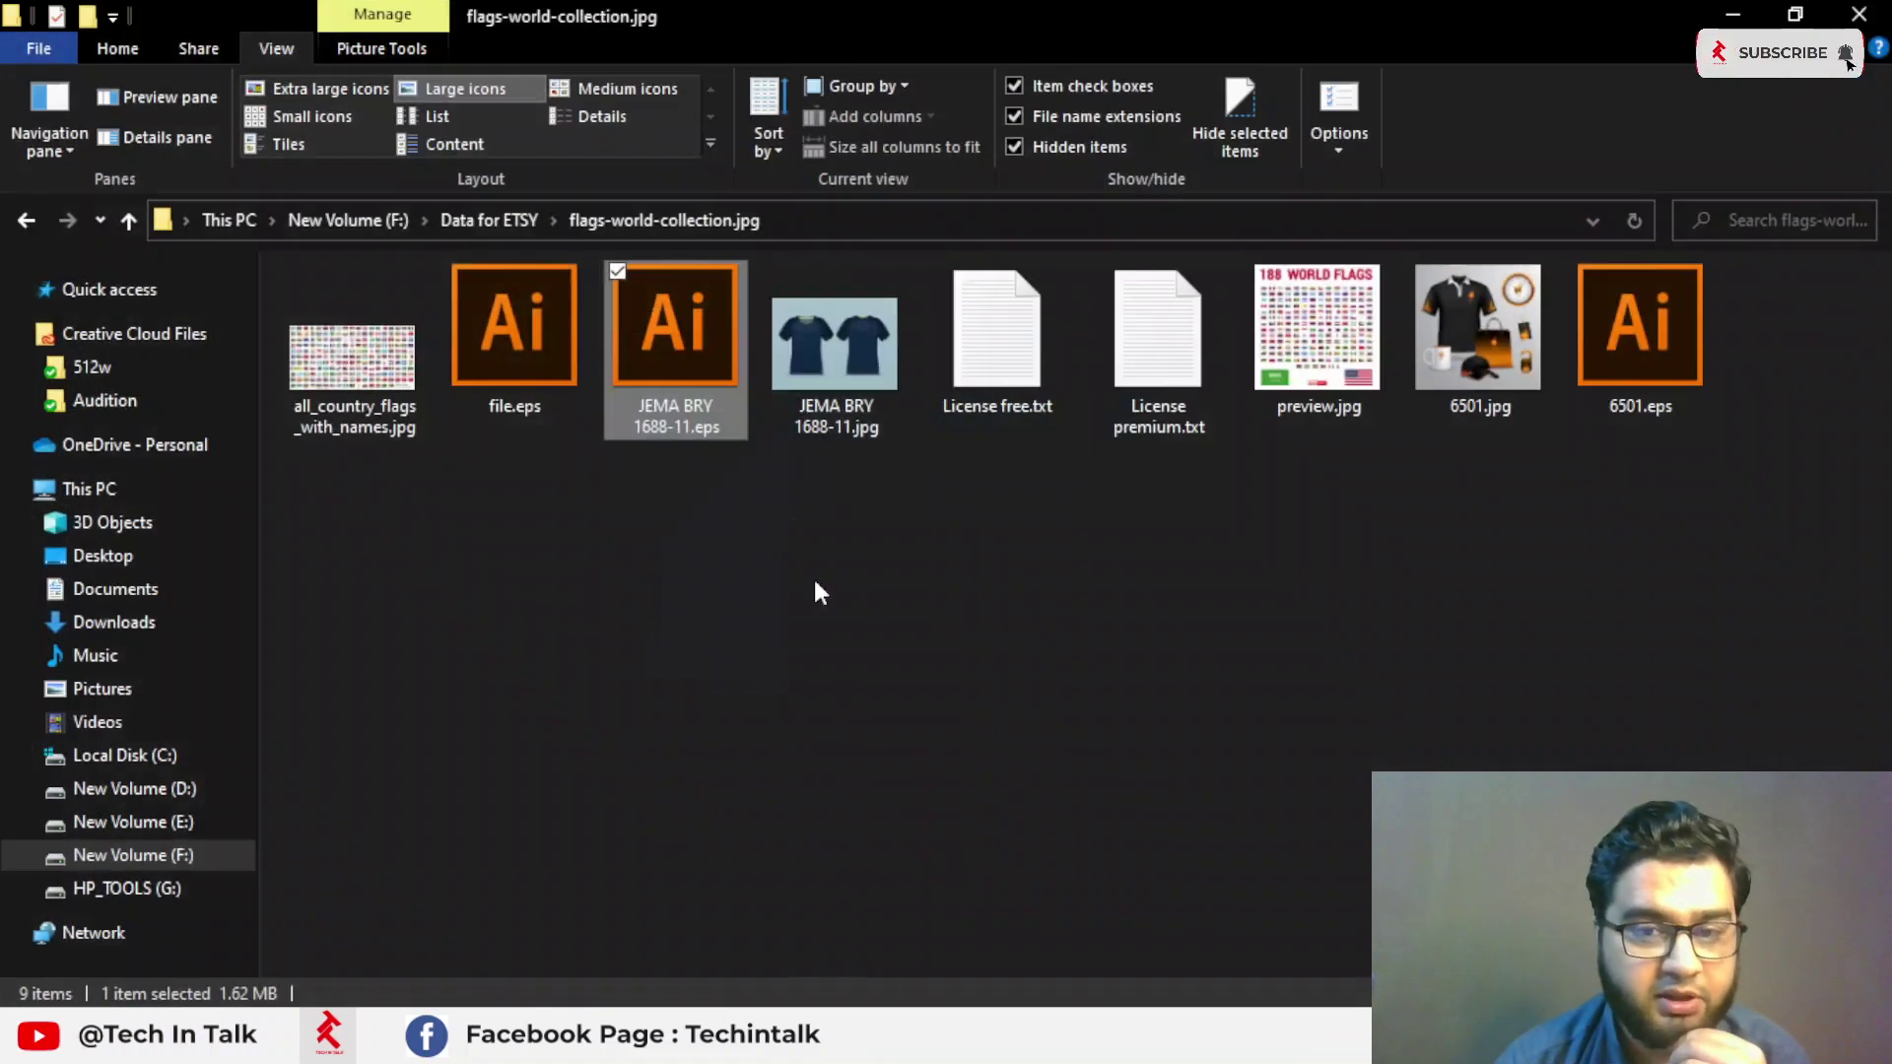
{"action": "double_click", "coordinate": [839, 329]}
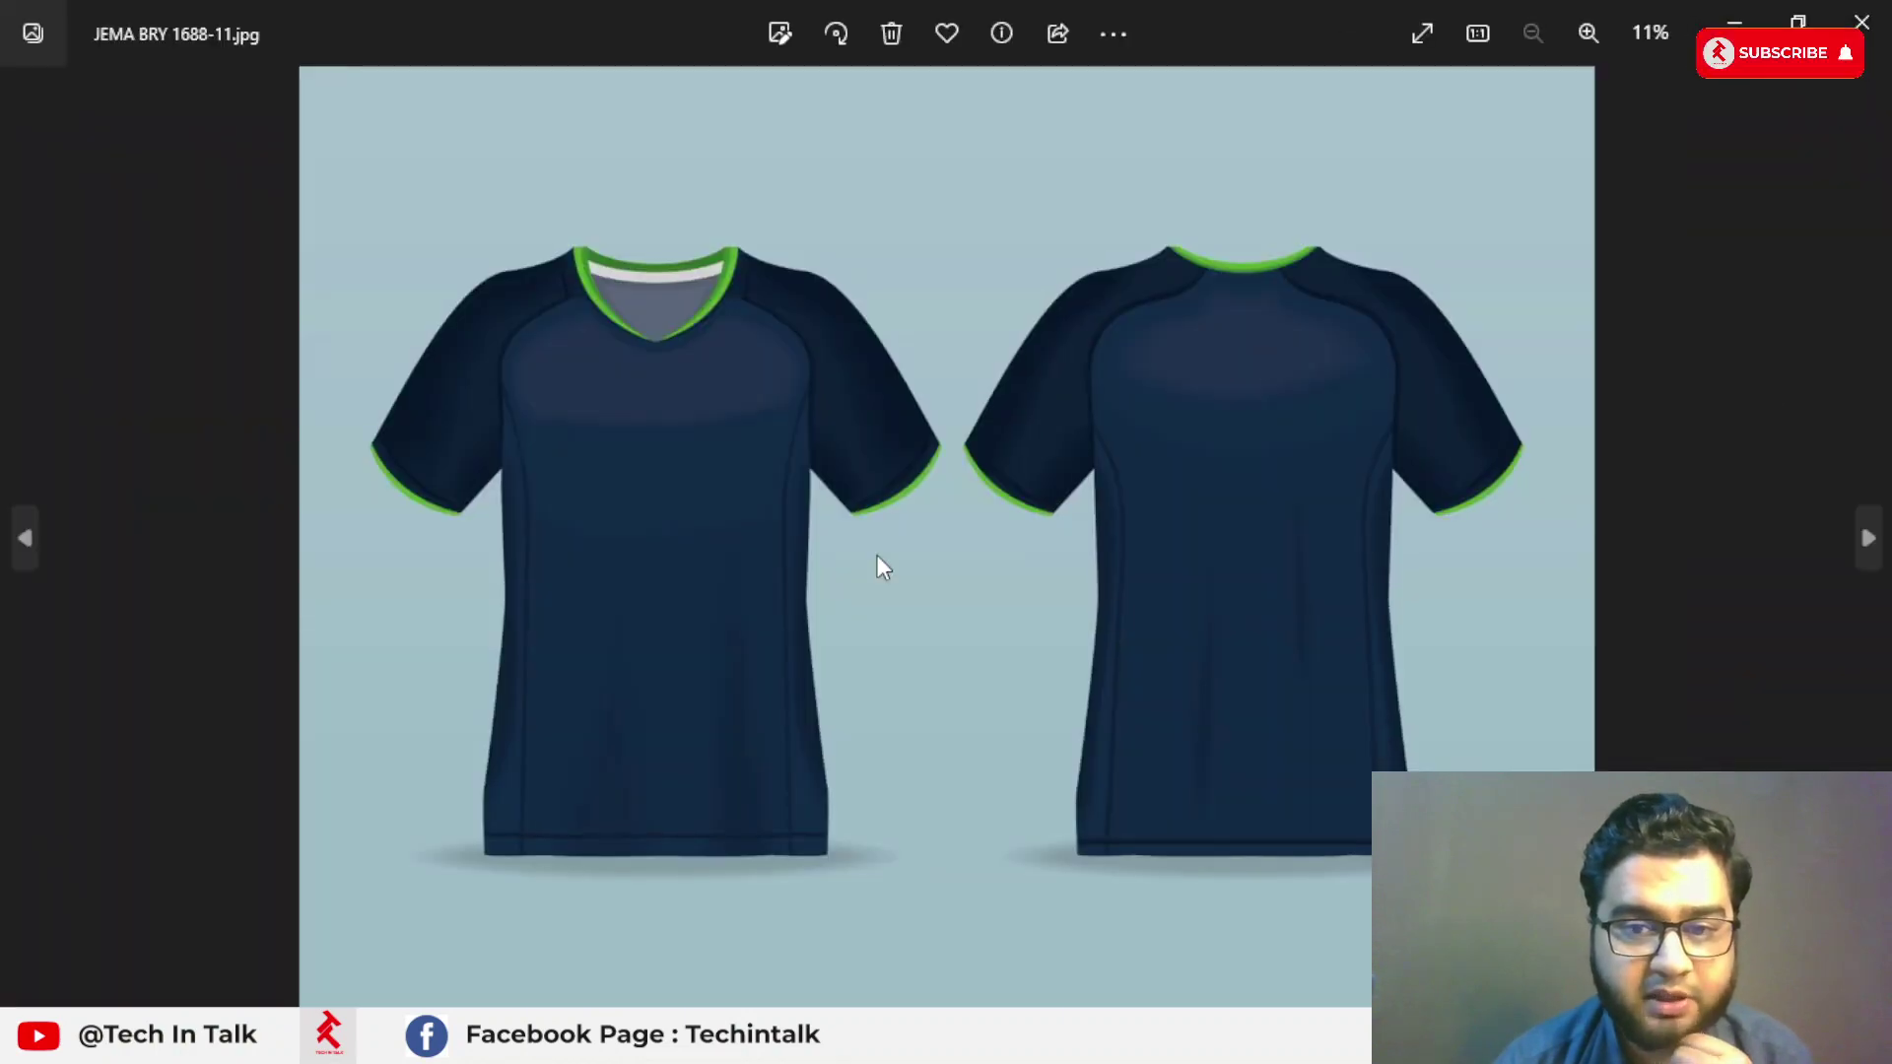
{"action": "left_click", "coordinate": [1863, 21]}
Preview the 6501.jpg branding mockup, then open 6501.eps in Illustrator.
{"action": "left_click", "coordinate": [1479, 335]}
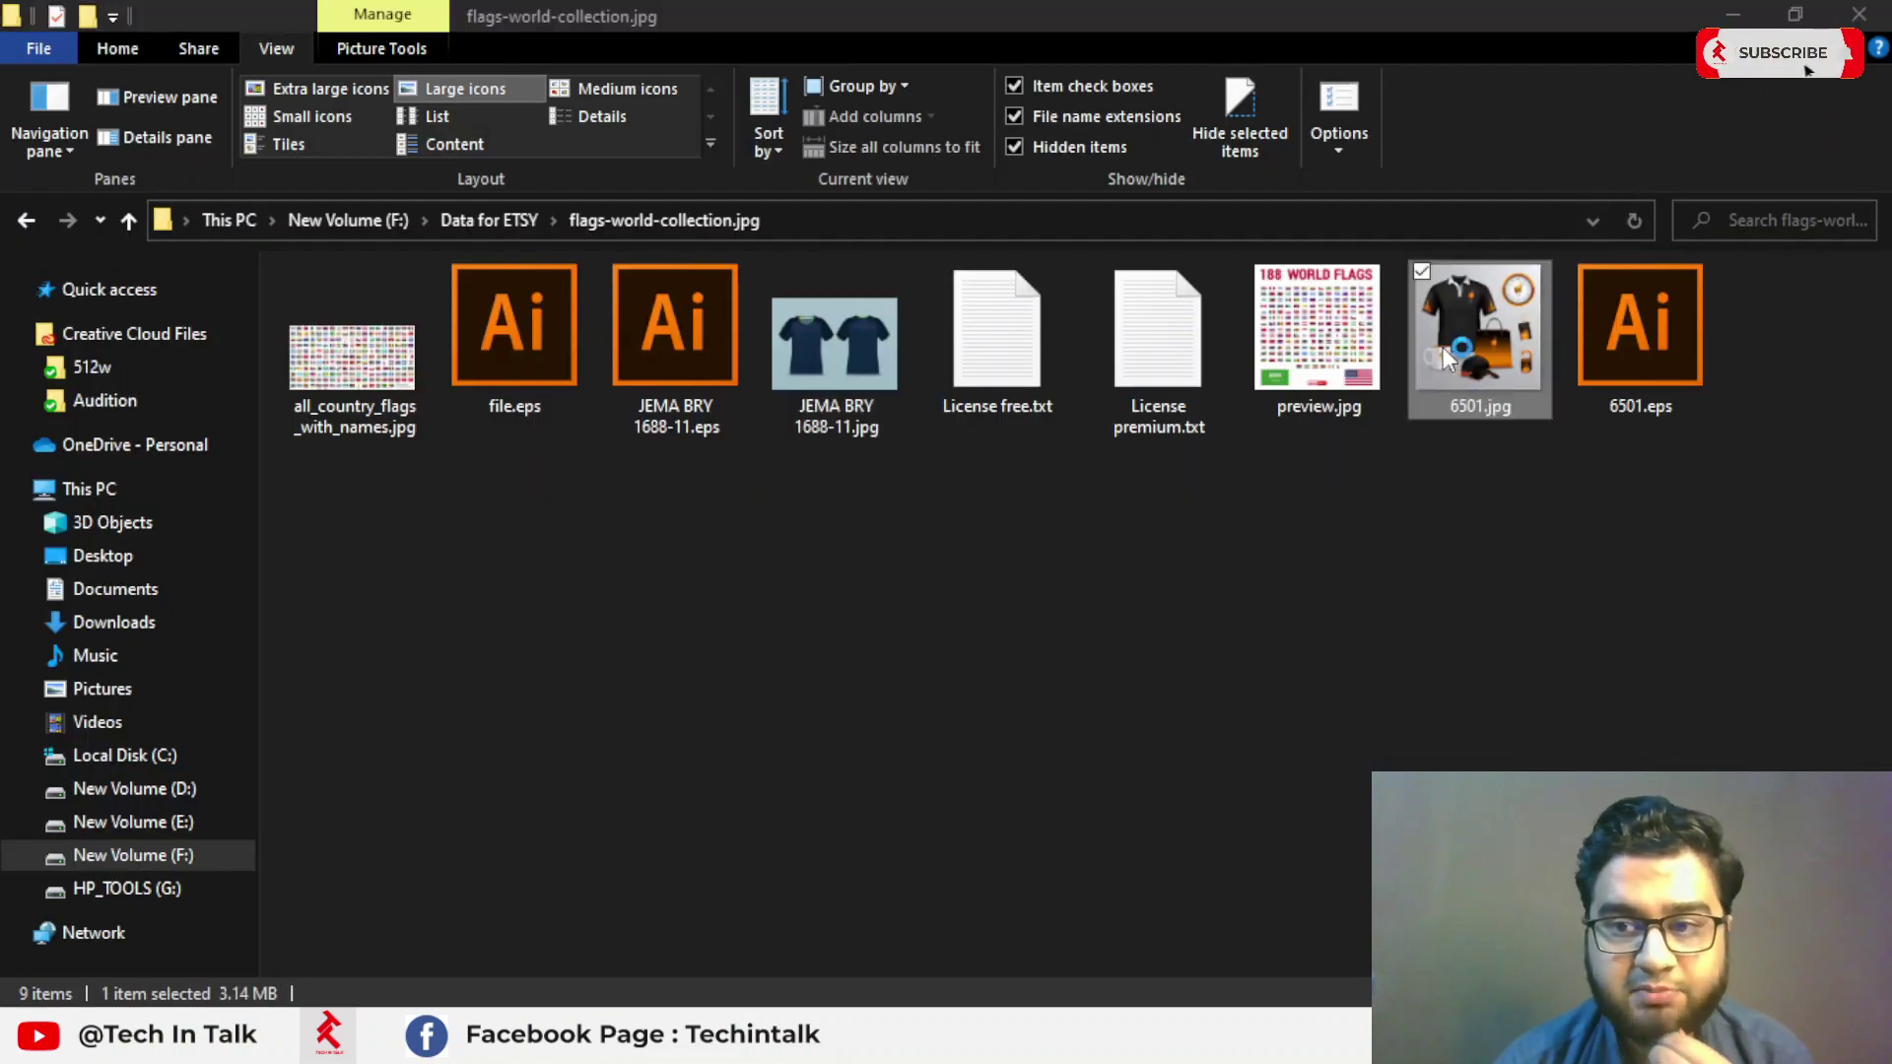
{"action": "double_click", "coordinate": [1314, 345]}
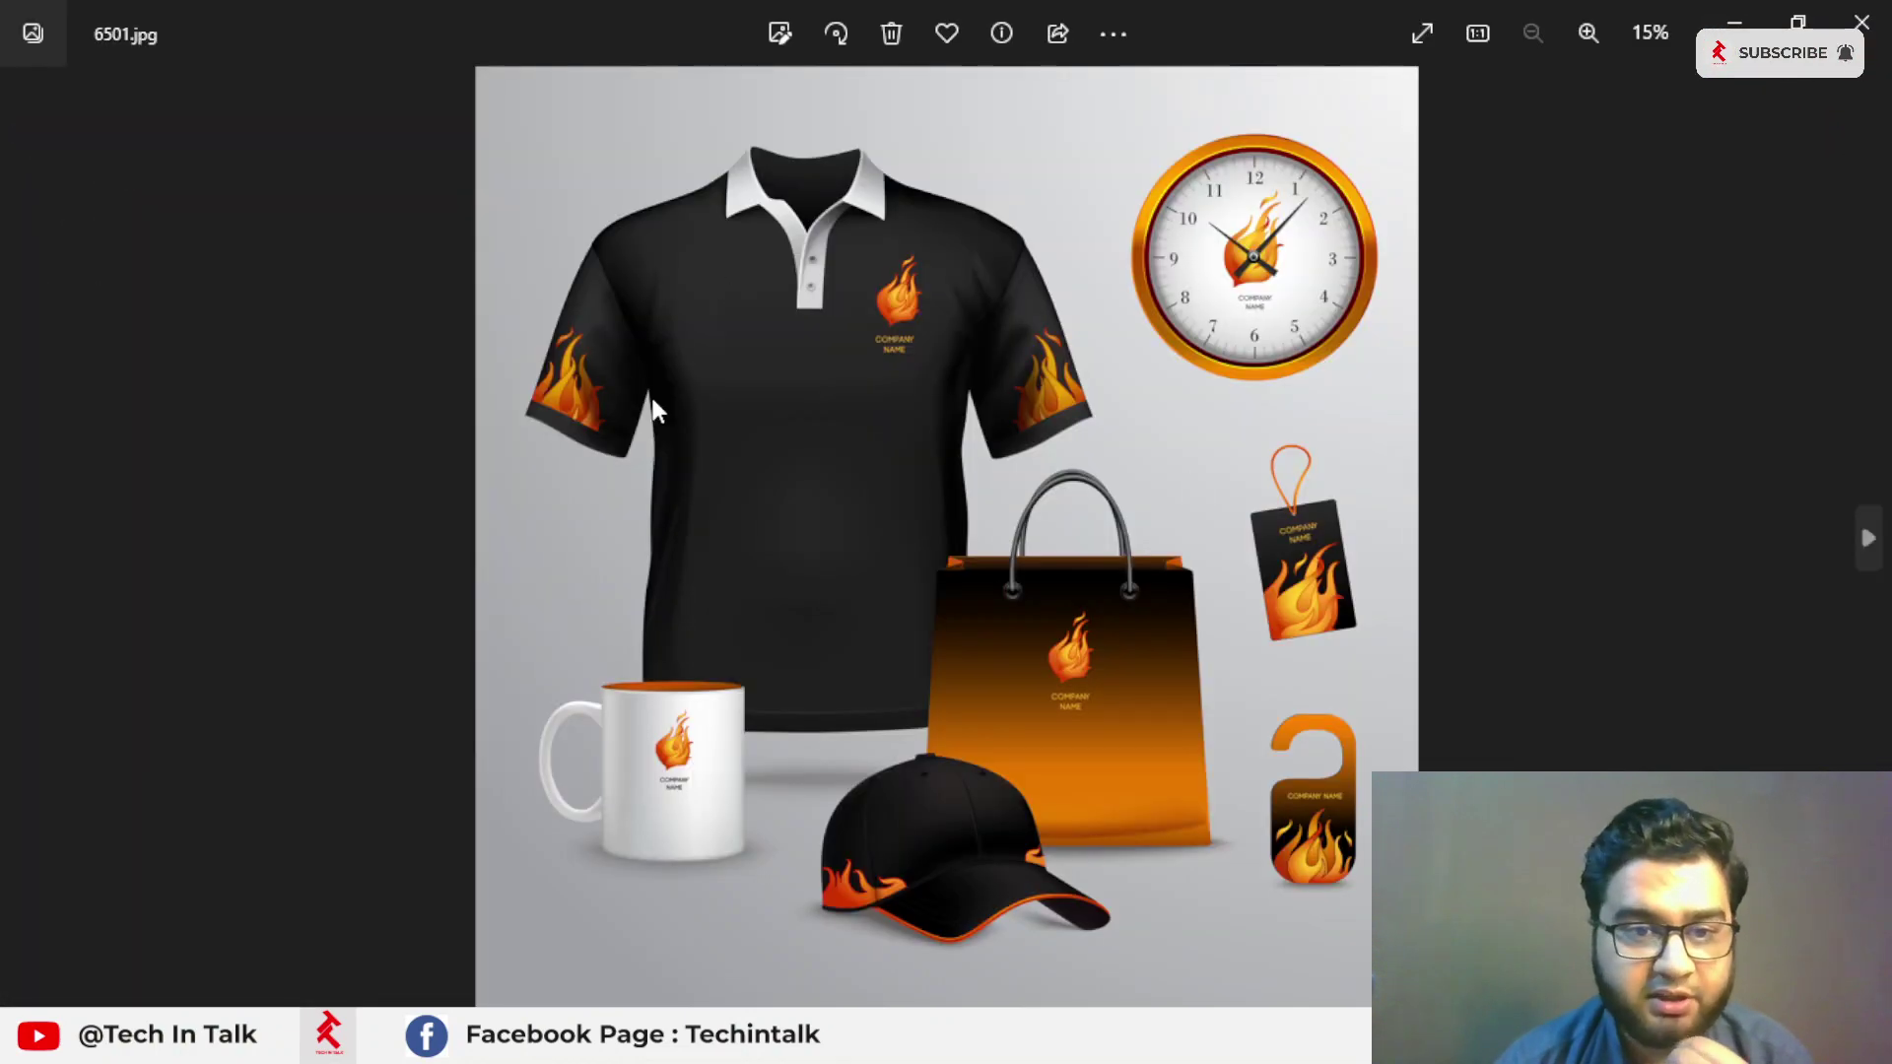
{"action": "scroll", "coordinate": [653, 404], "scroll_direction": "up", "scroll_amount": 2}
{"action": "scroll", "coordinate": [646, 410], "scroll_direction": "up", "scroll_amount": 2}
{"action": "left_click", "coordinate": [1863, 21]}
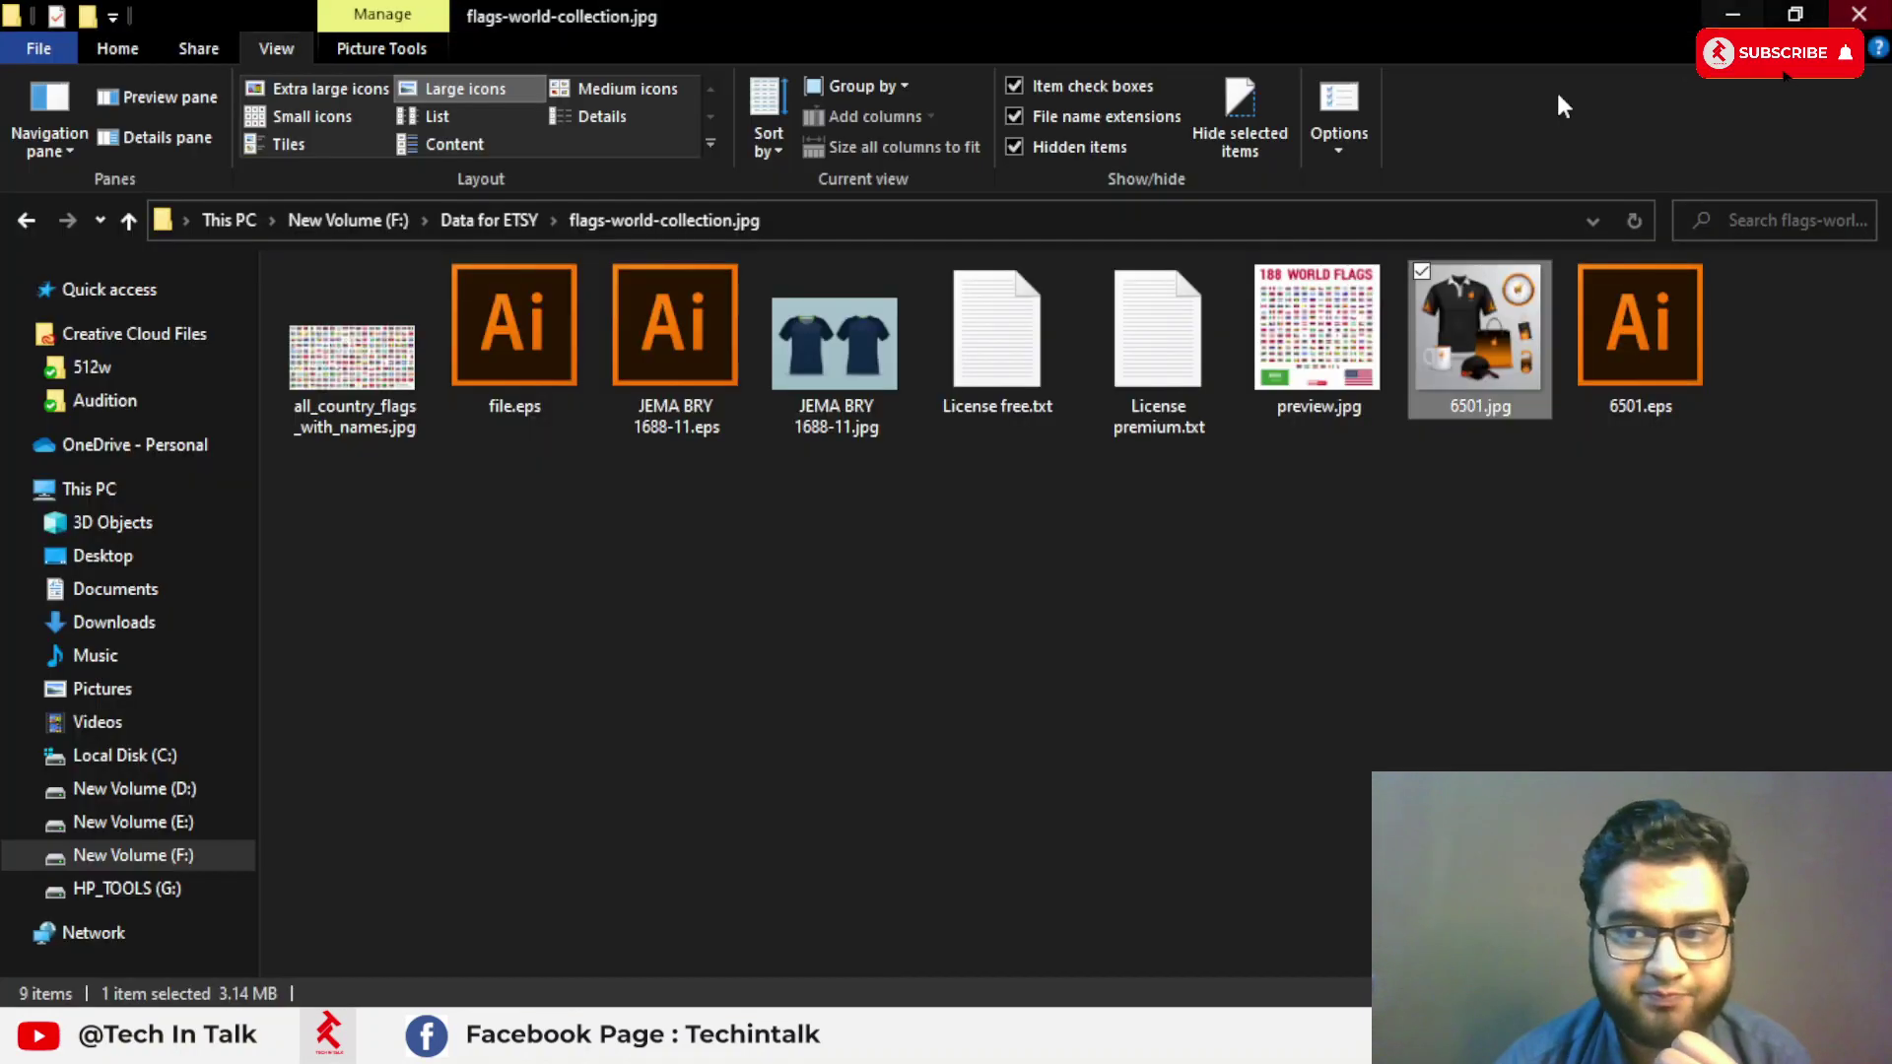
{"action": "left_click", "coordinate": [1226, 337]}
{"action": "double_click", "coordinate": [1581, 341]}
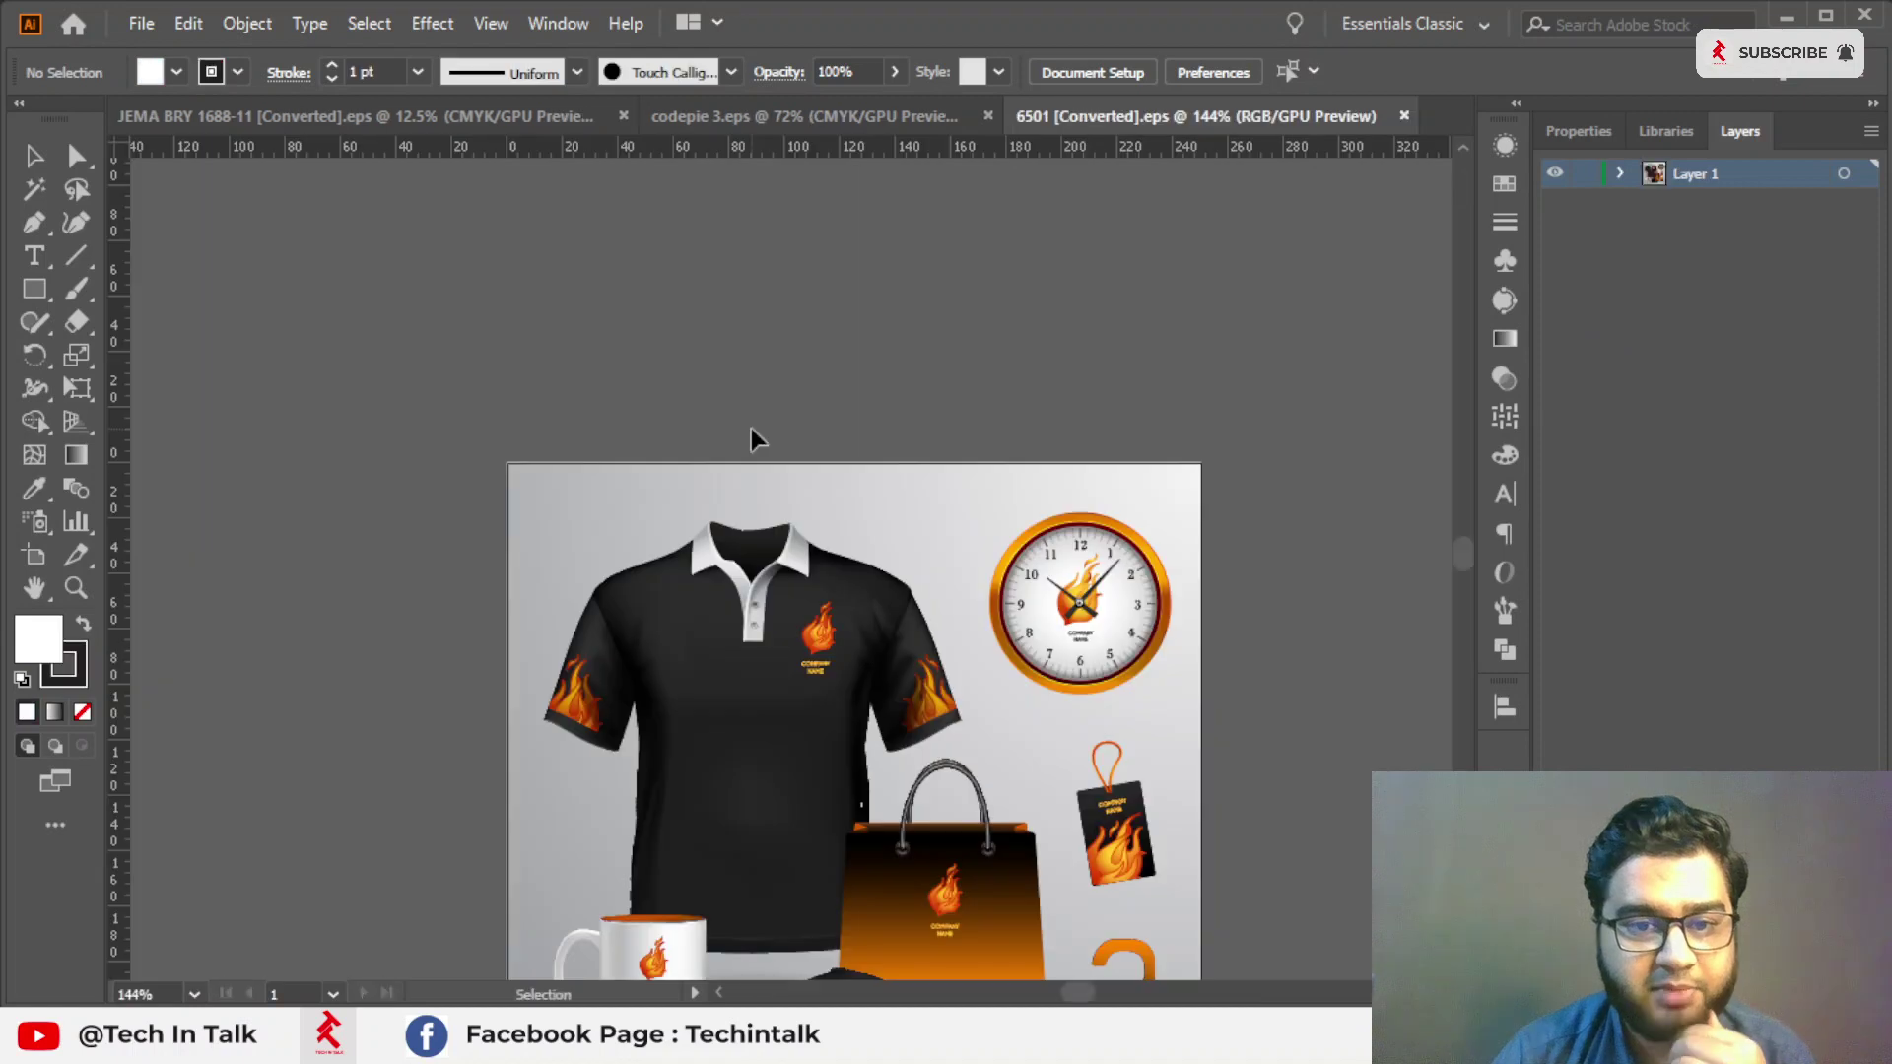
In codepie 3.eps, zoom out and move the CoderPie logo down and left.
{"action": "scroll", "coordinate": [751, 428], "scroll_direction": "down", "scroll_amount": 1}
{"action": "left_click", "coordinate": [801, 114]}
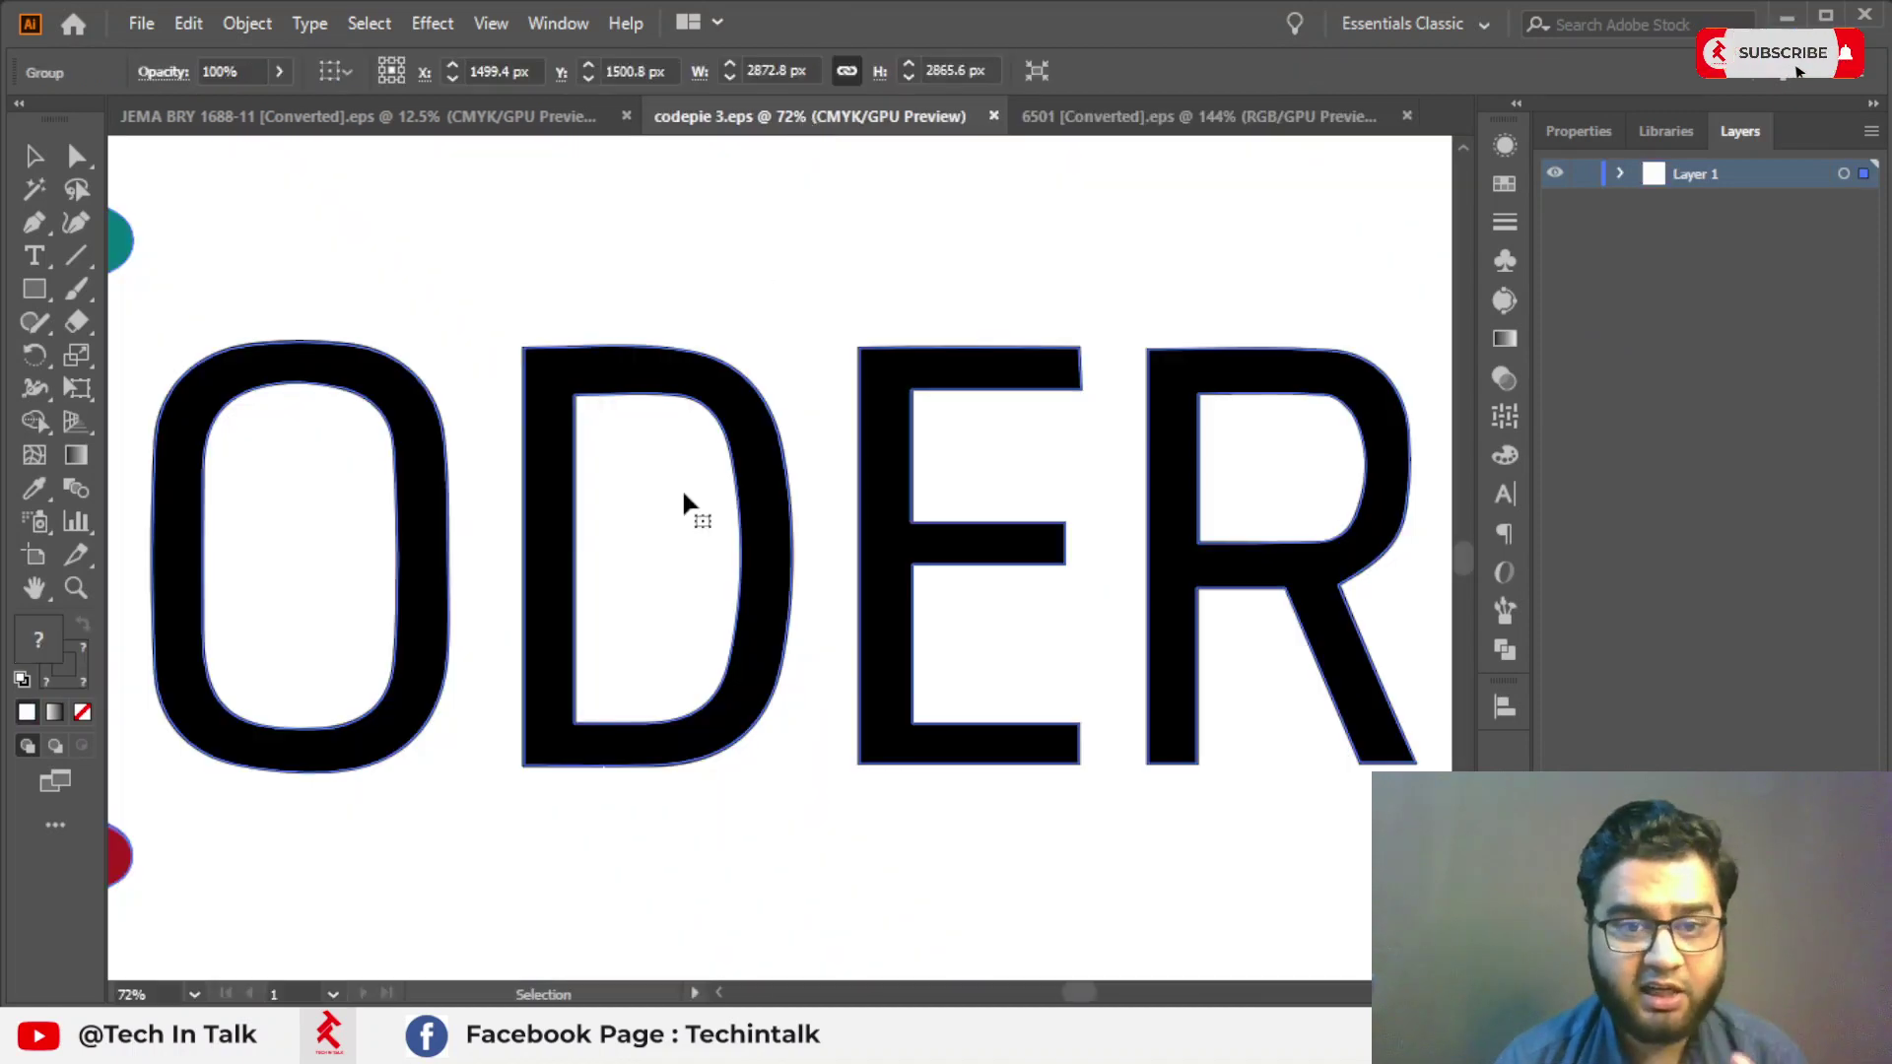
{"action": "scroll", "coordinate": [682, 487], "scroll_direction": "down", "scroll_amount": 1}
{"action": "scroll", "coordinate": [681, 487], "scroll_direction": "down", "scroll_amount": 2}
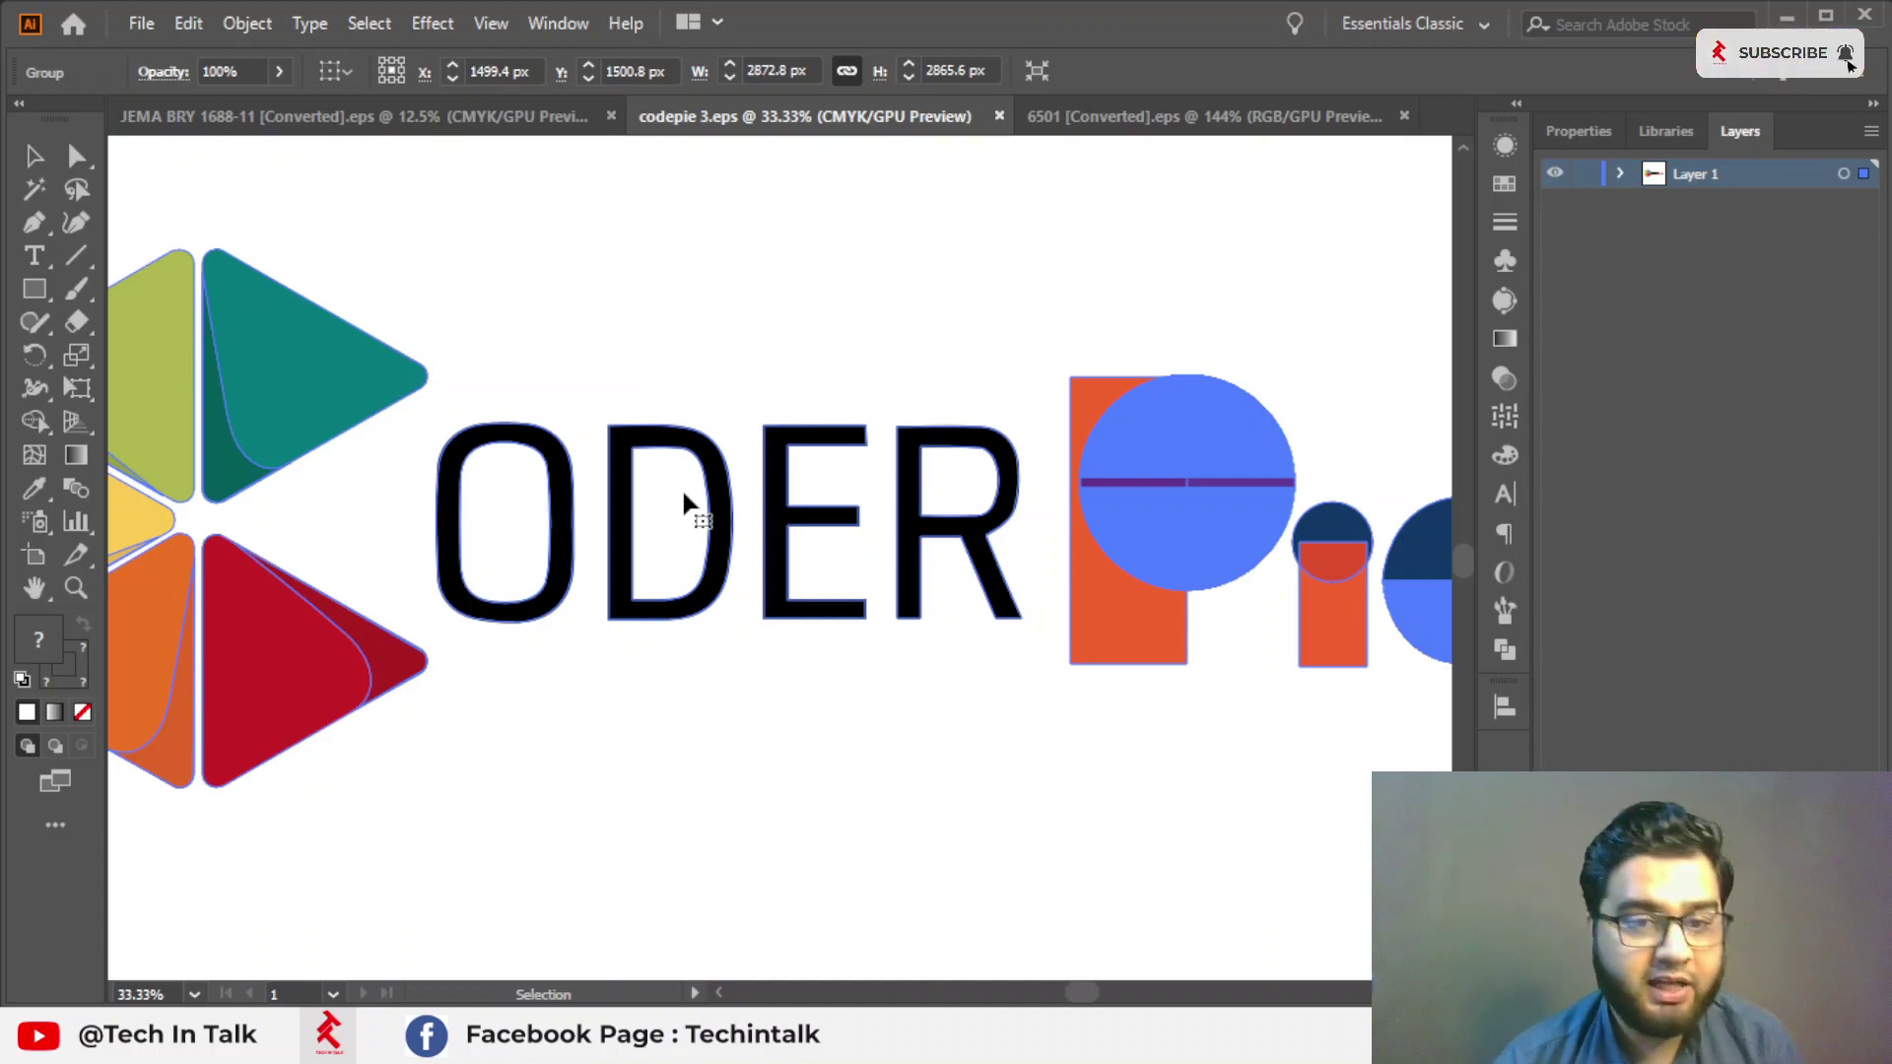
{"action": "key", "text": "alt"}
{"action": "scroll", "coordinate": [681, 488], "scroll_direction": "down", "scroll_amount": 2}
{"action": "left_click", "coordinate": [1239, 407]}
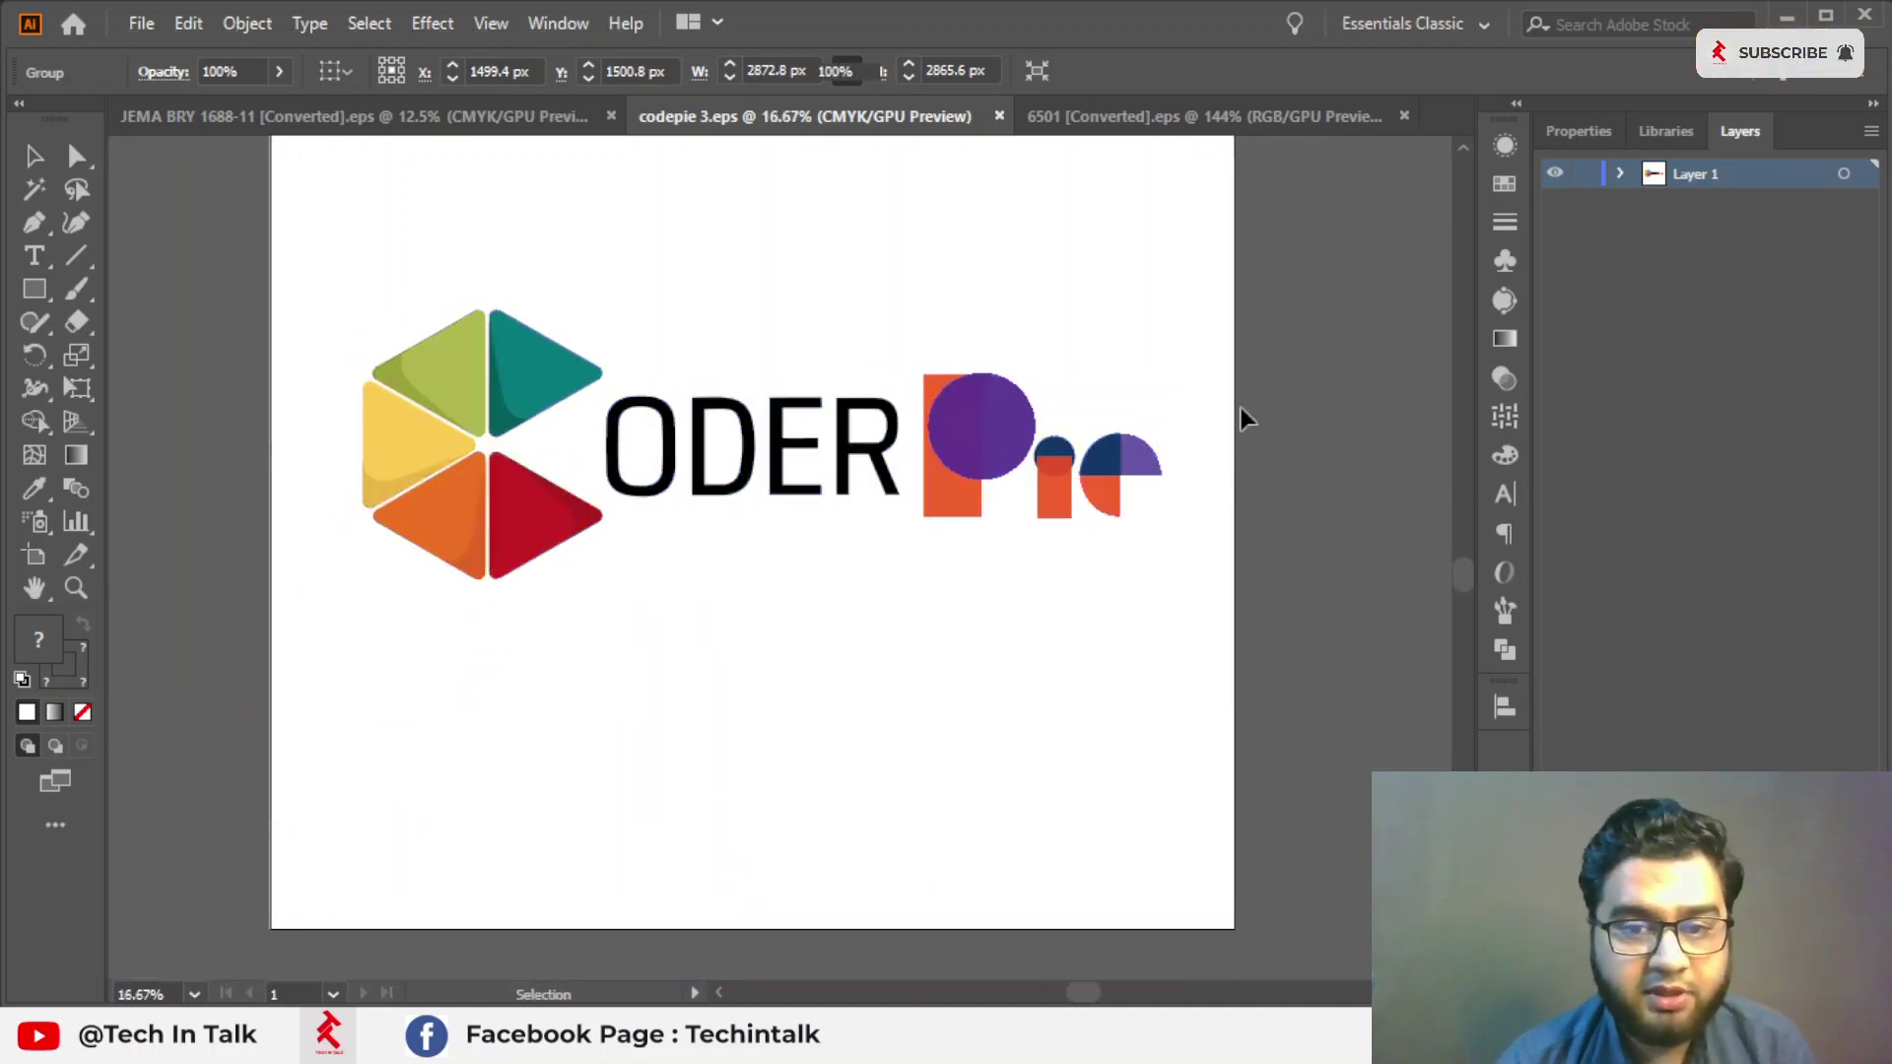
{"action": "left_click_drag", "start_coordinate": [985, 426], "coordinate": [908, 546]}
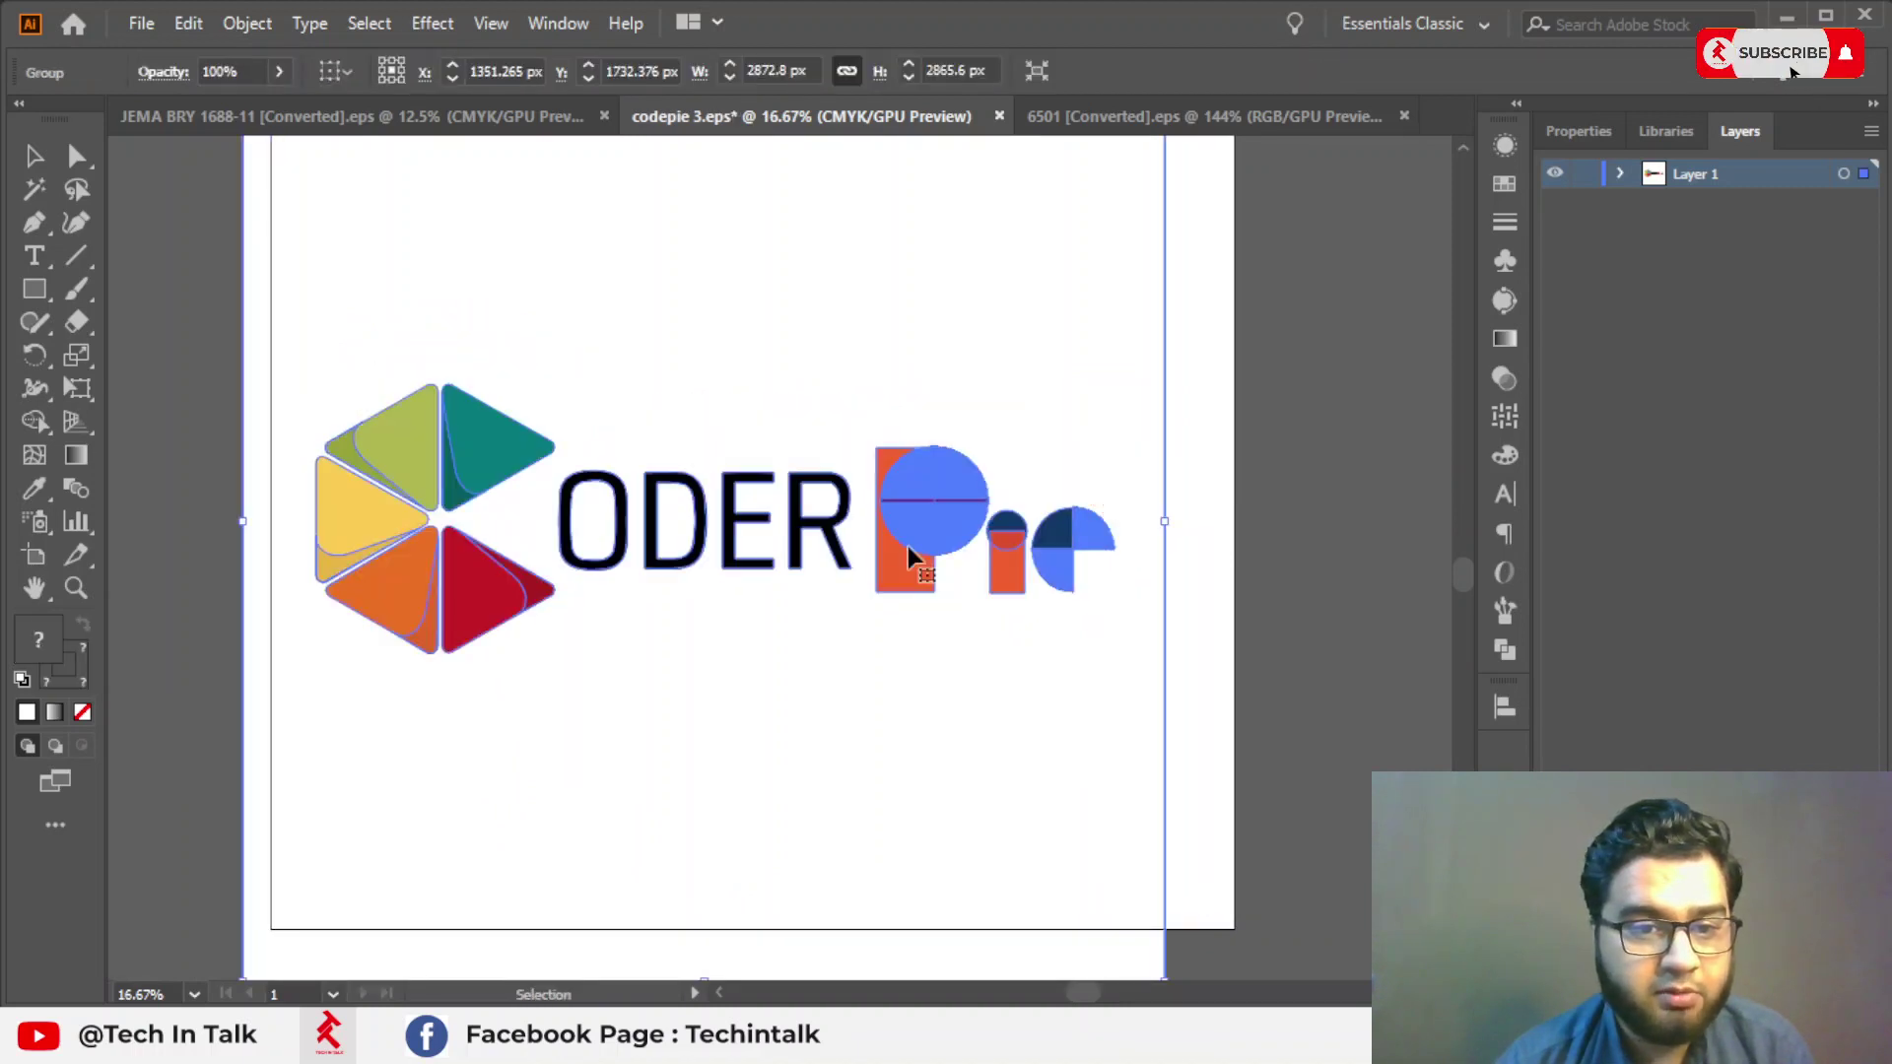
Delete the white background shape behind the logo and select the logo group.
{"action": "left_click", "coordinate": [1384, 395]}
{"action": "left_click", "coordinate": [1098, 753]}
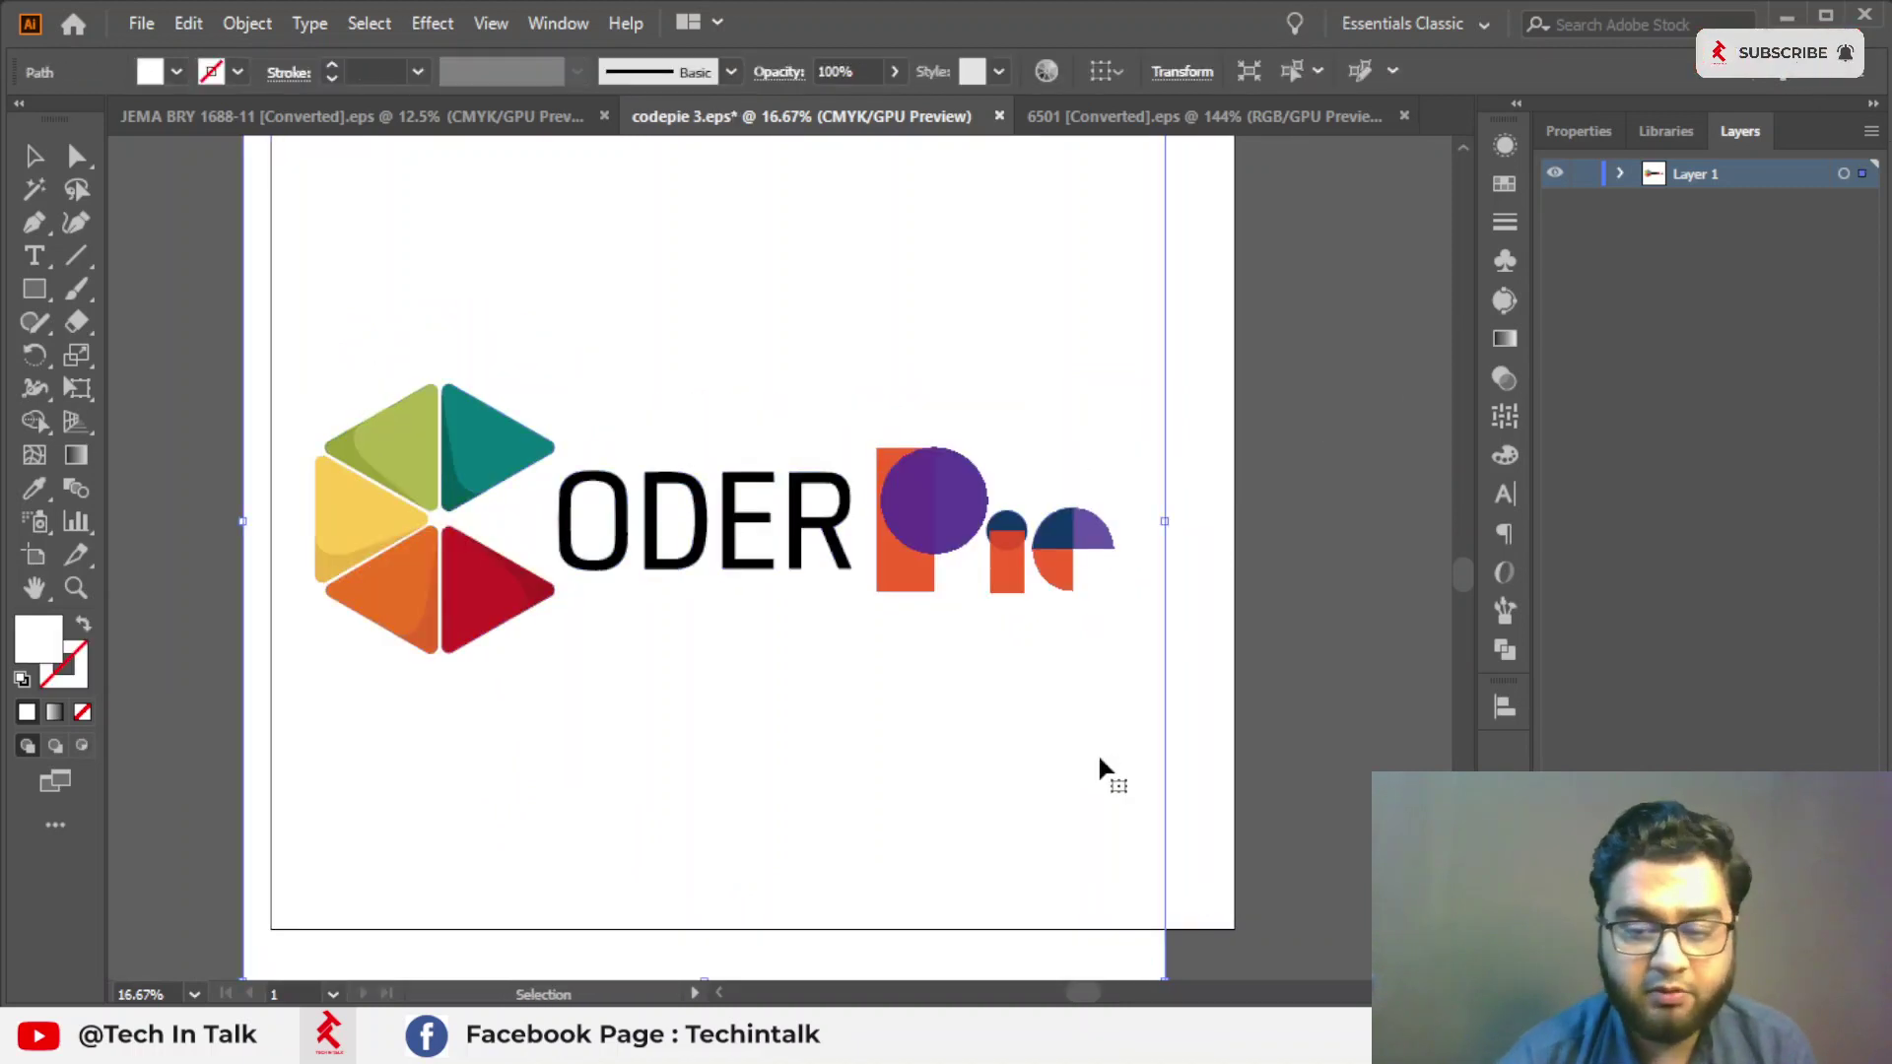
{"action": "key", "text": "Delete"}
{"action": "left_click", "coordinate": [397, 498]}
{"action": "key", "text": "a"}
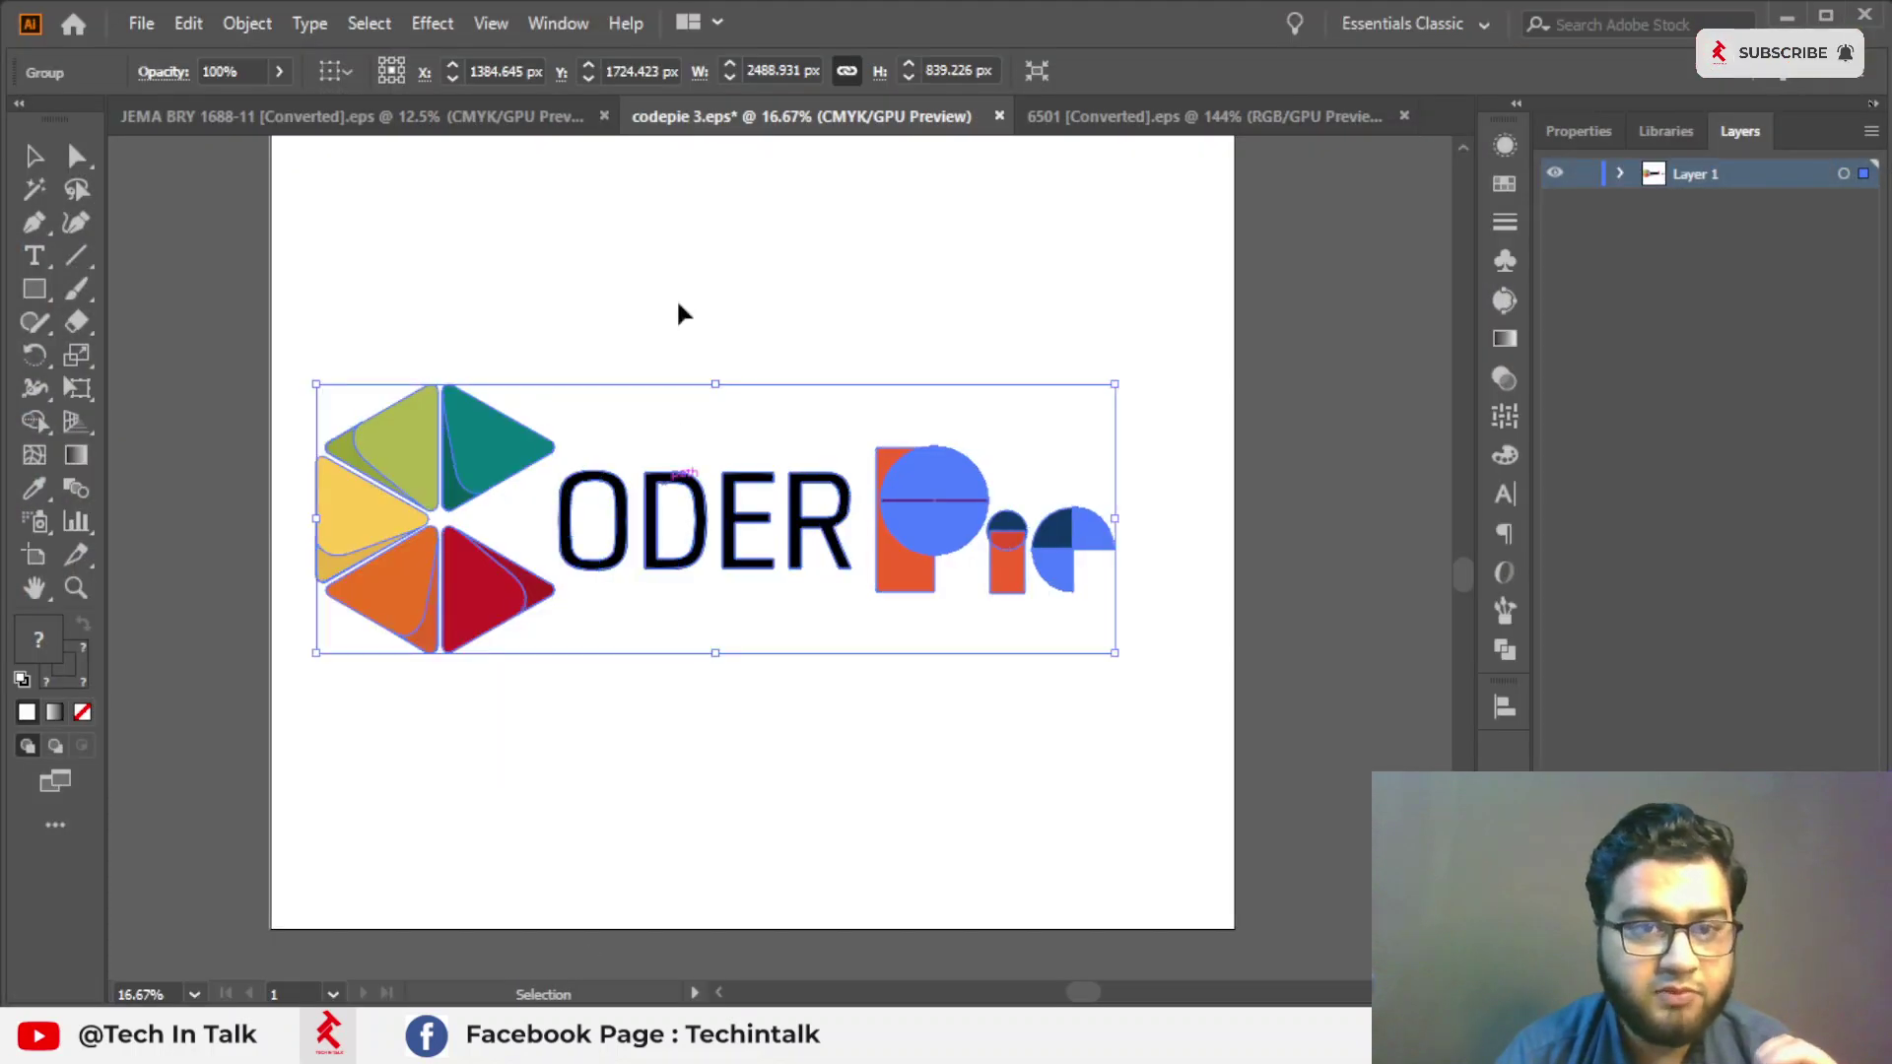
Close codepie 3.eps via the save prompt and create a new 3000 × 3000 px RGB document.
{"action": "left_click", "coordinate": [999, 116]}
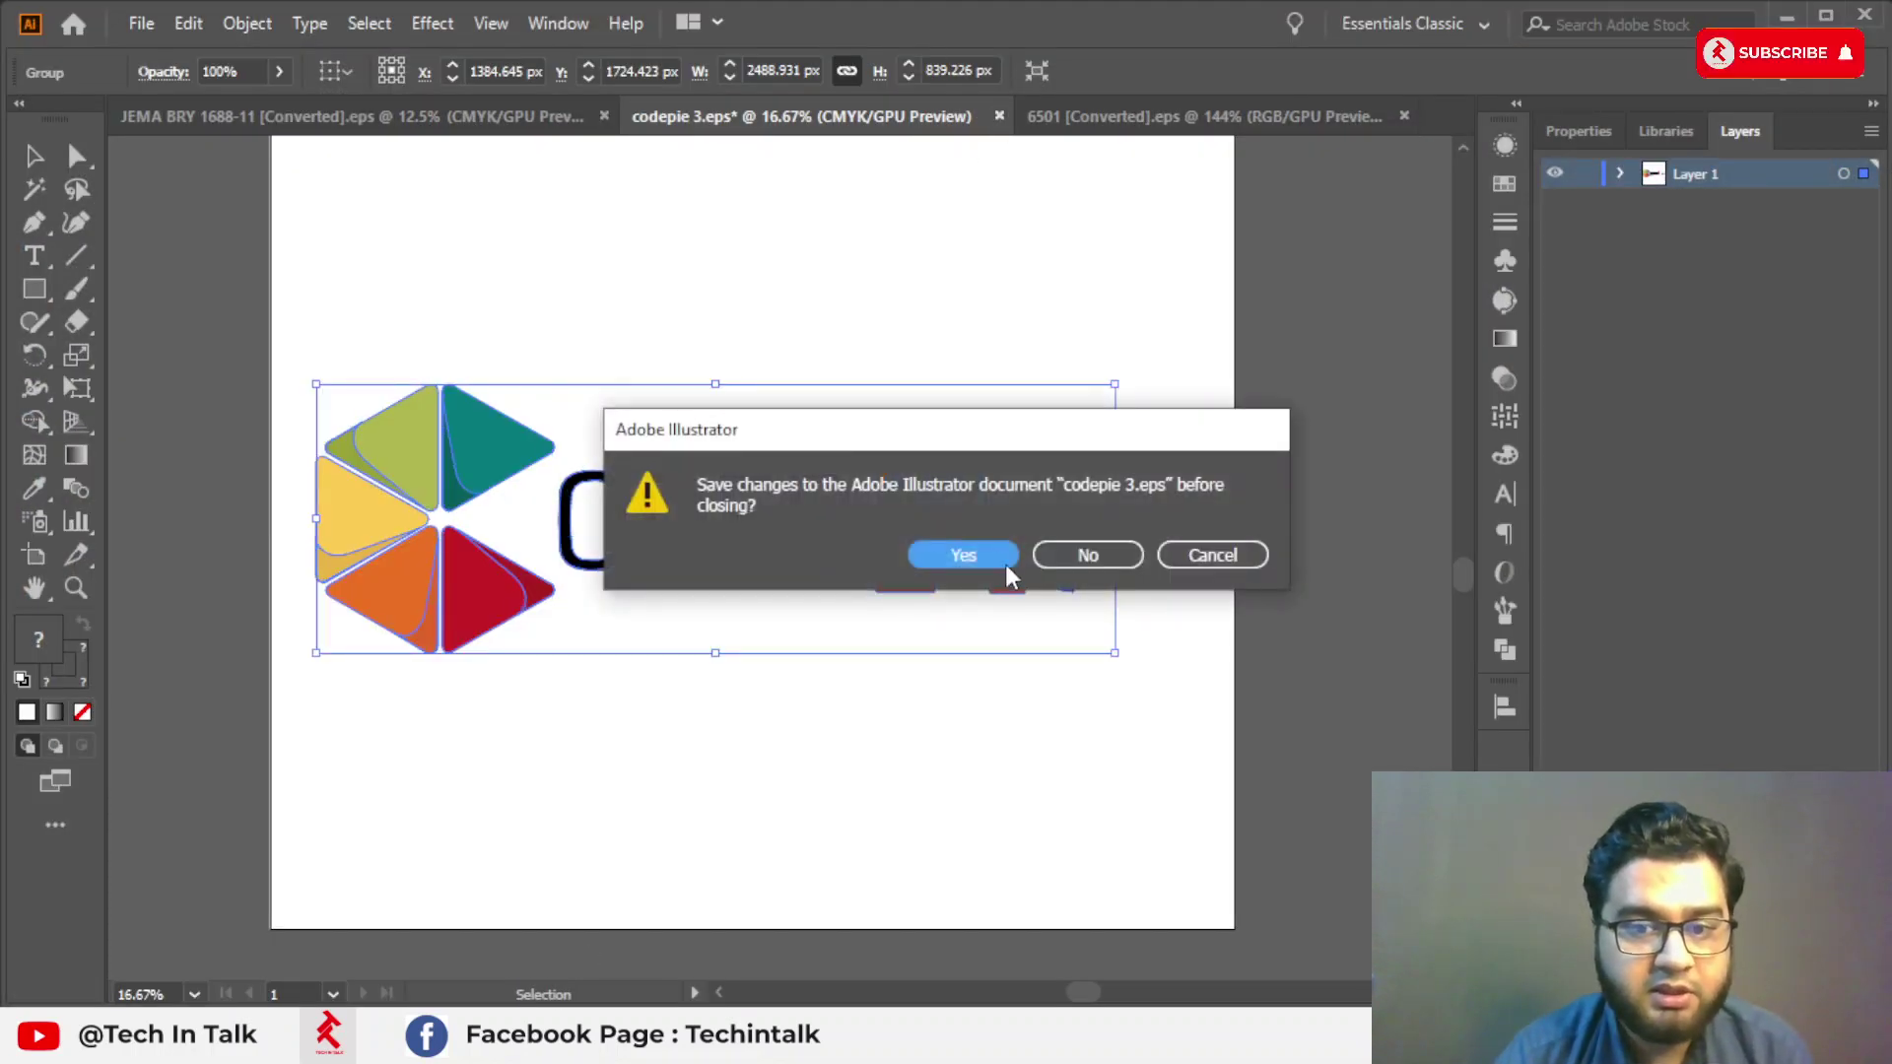
{"action": "left_click", "coordinate": [1084, 555]}
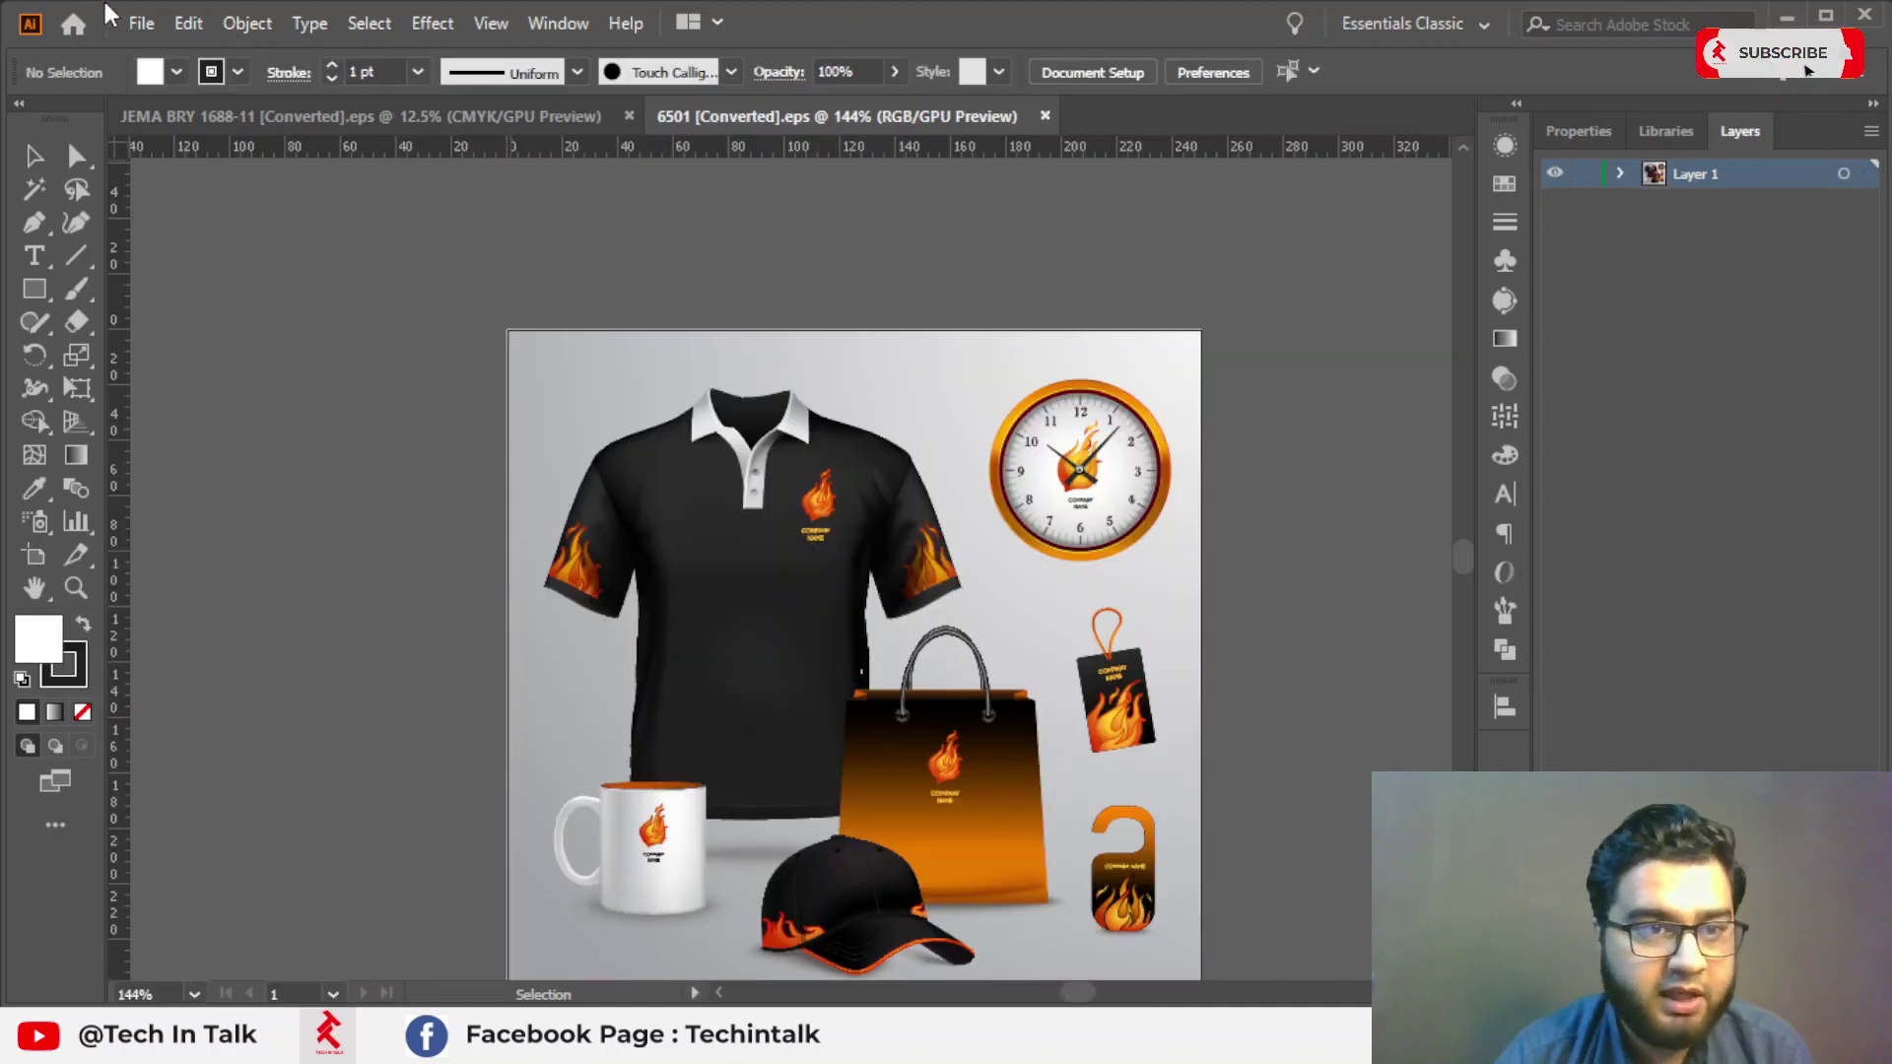
{"action": "left_click", "coordinate": [142, 23]}
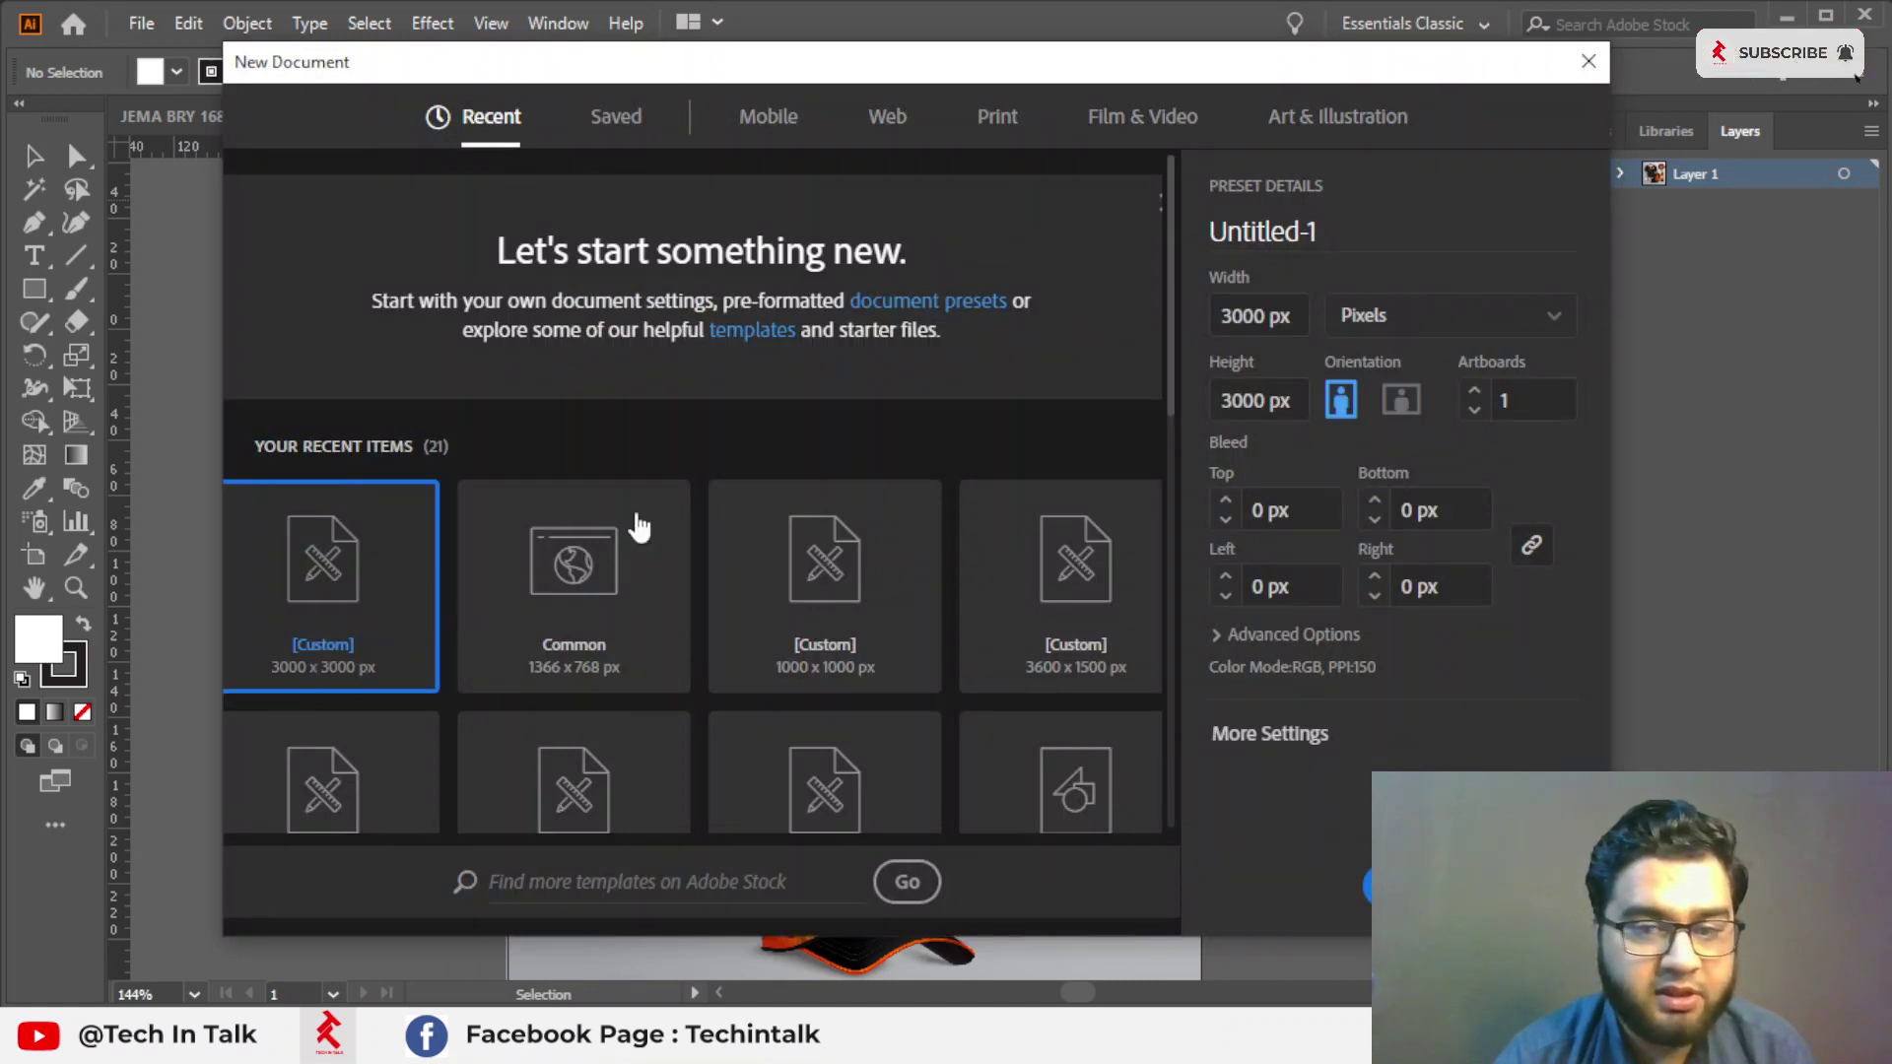
{"action": "left_click", "coordinate": [1341, 638]}
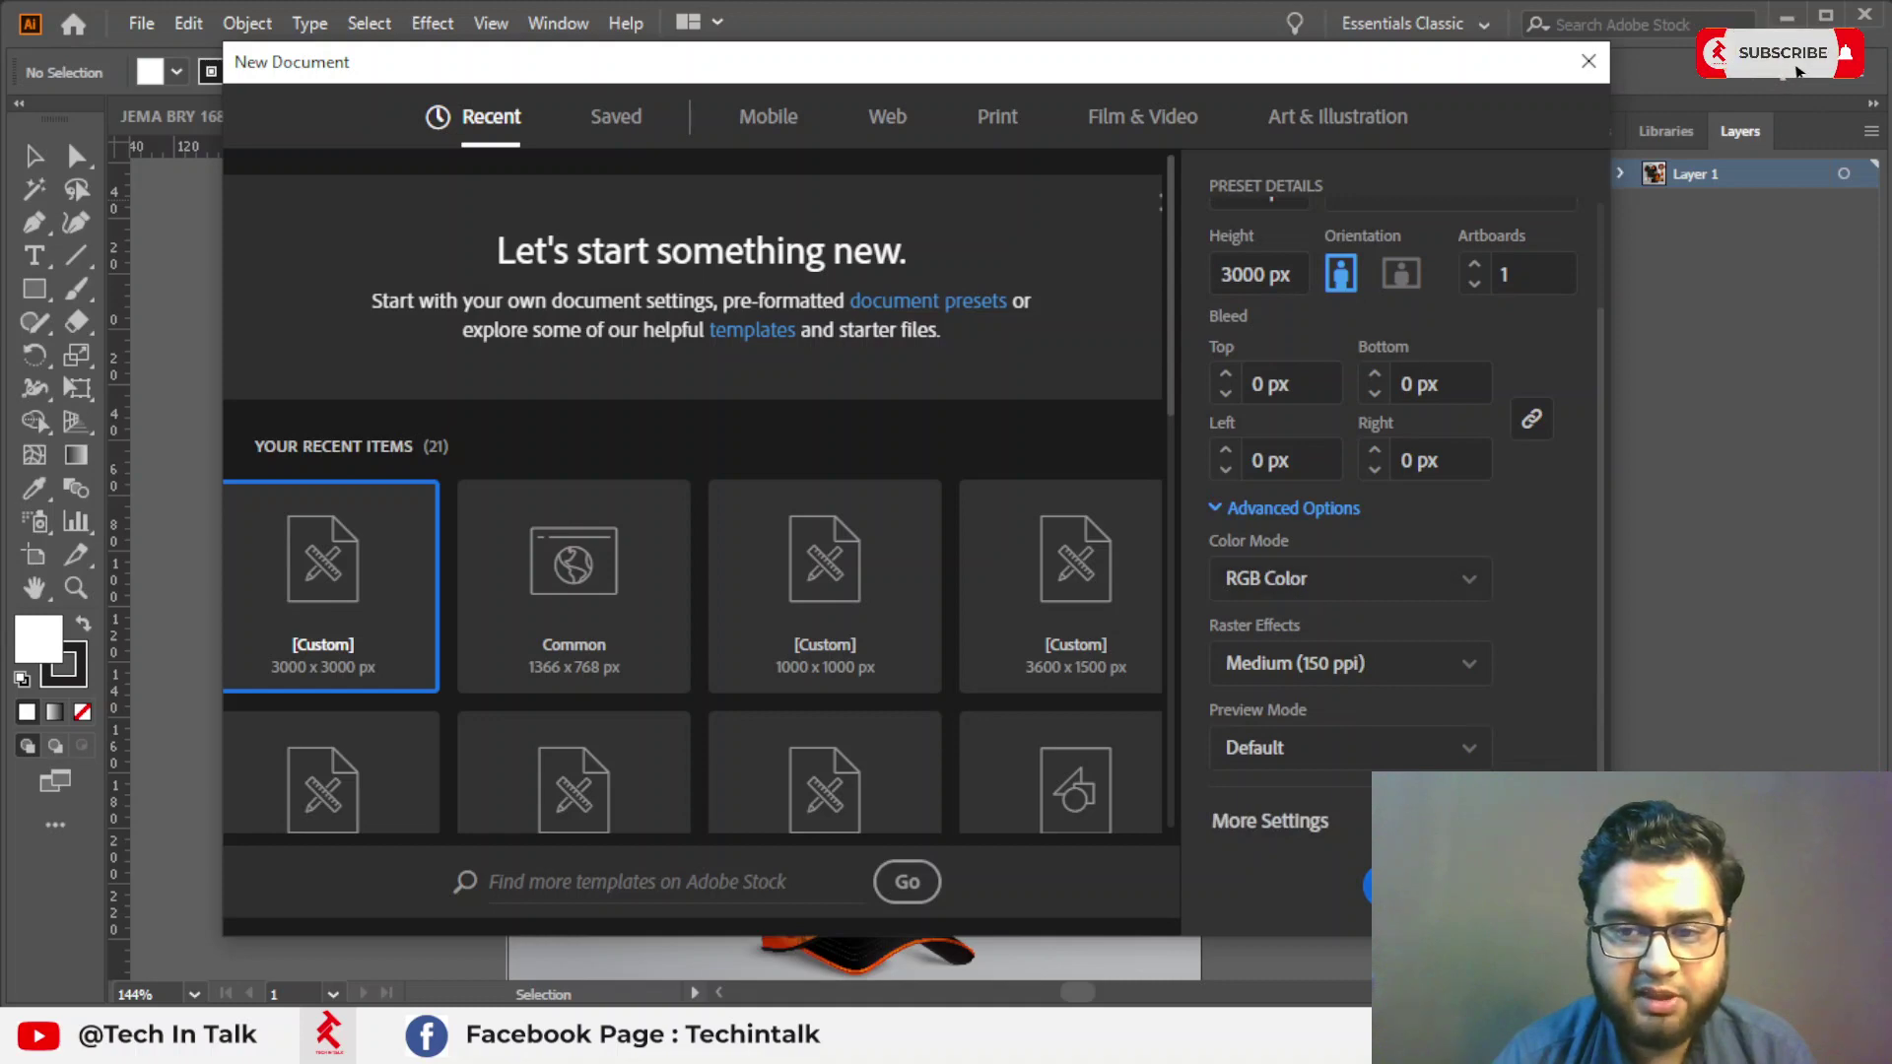
{"action": "key", "text": "Return"}
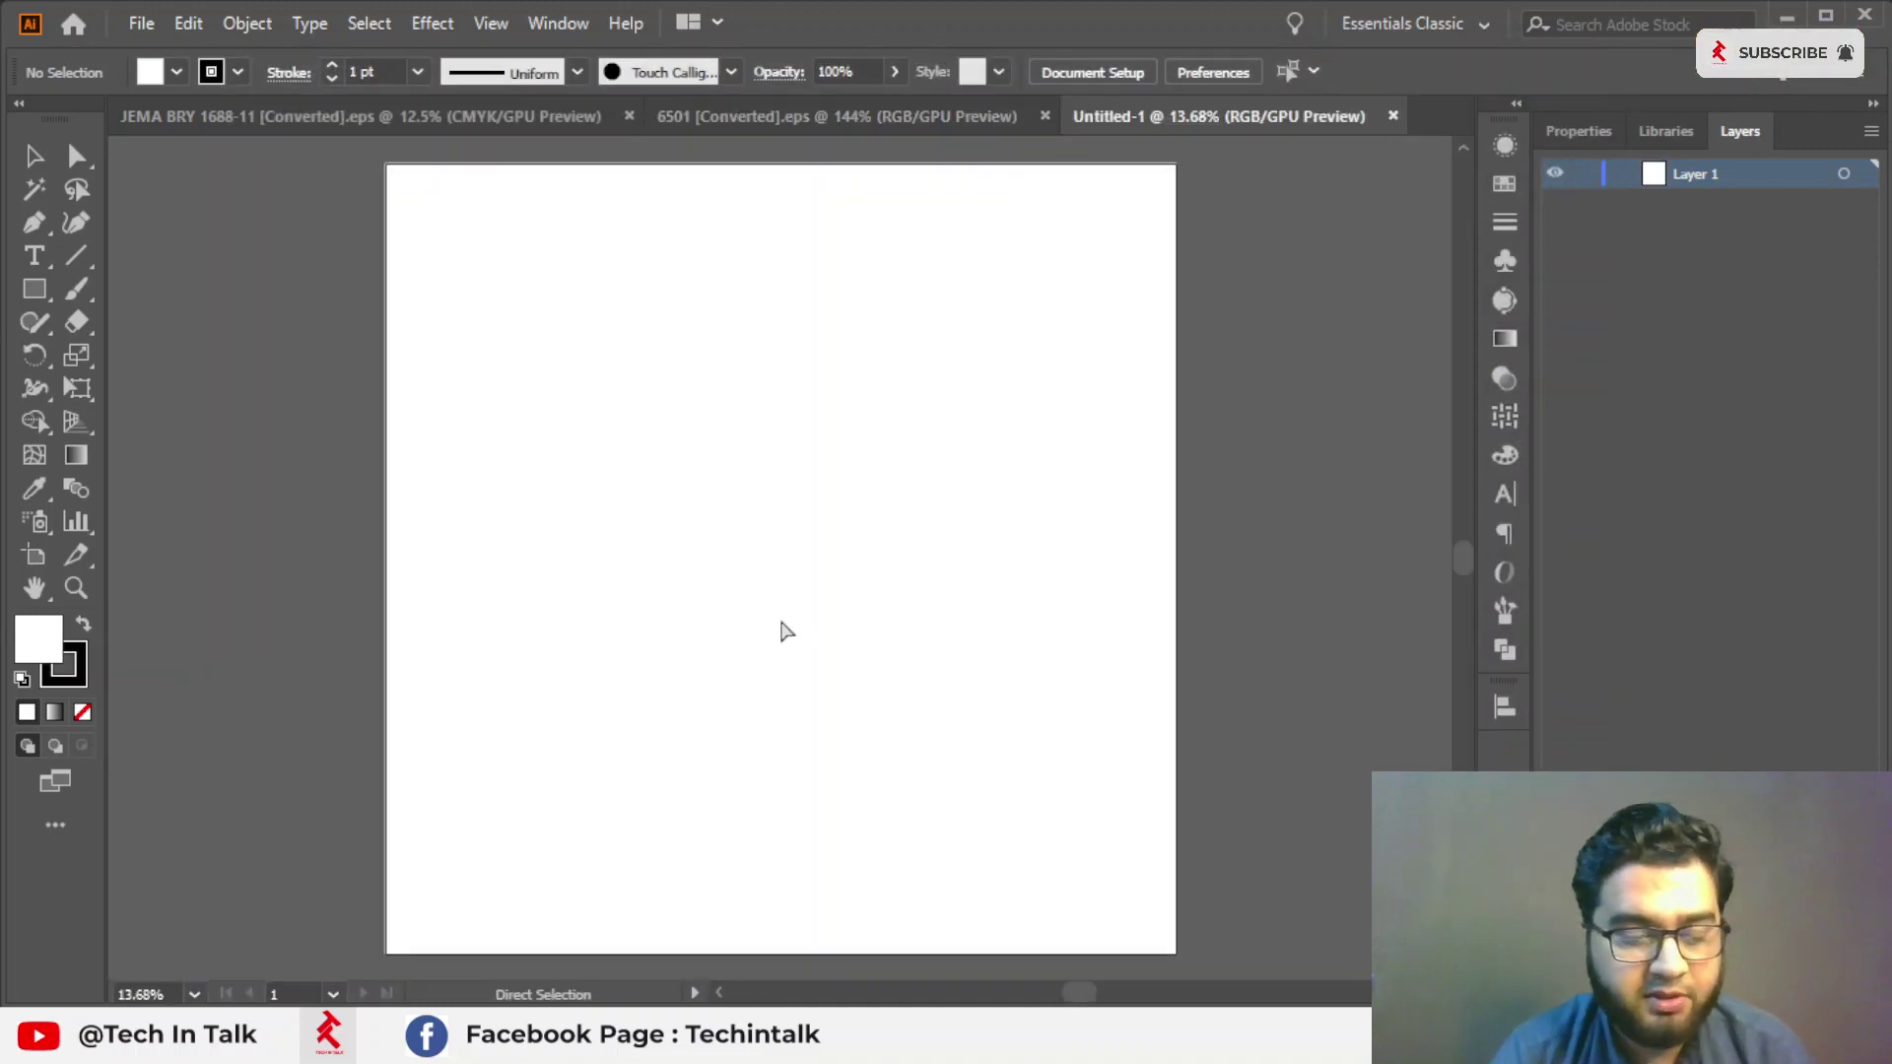
Paste the CoderPie logo into Untitled-1 and shrink it to about 280 px wide.
{"action": "key", "text": "ctrl+v"}
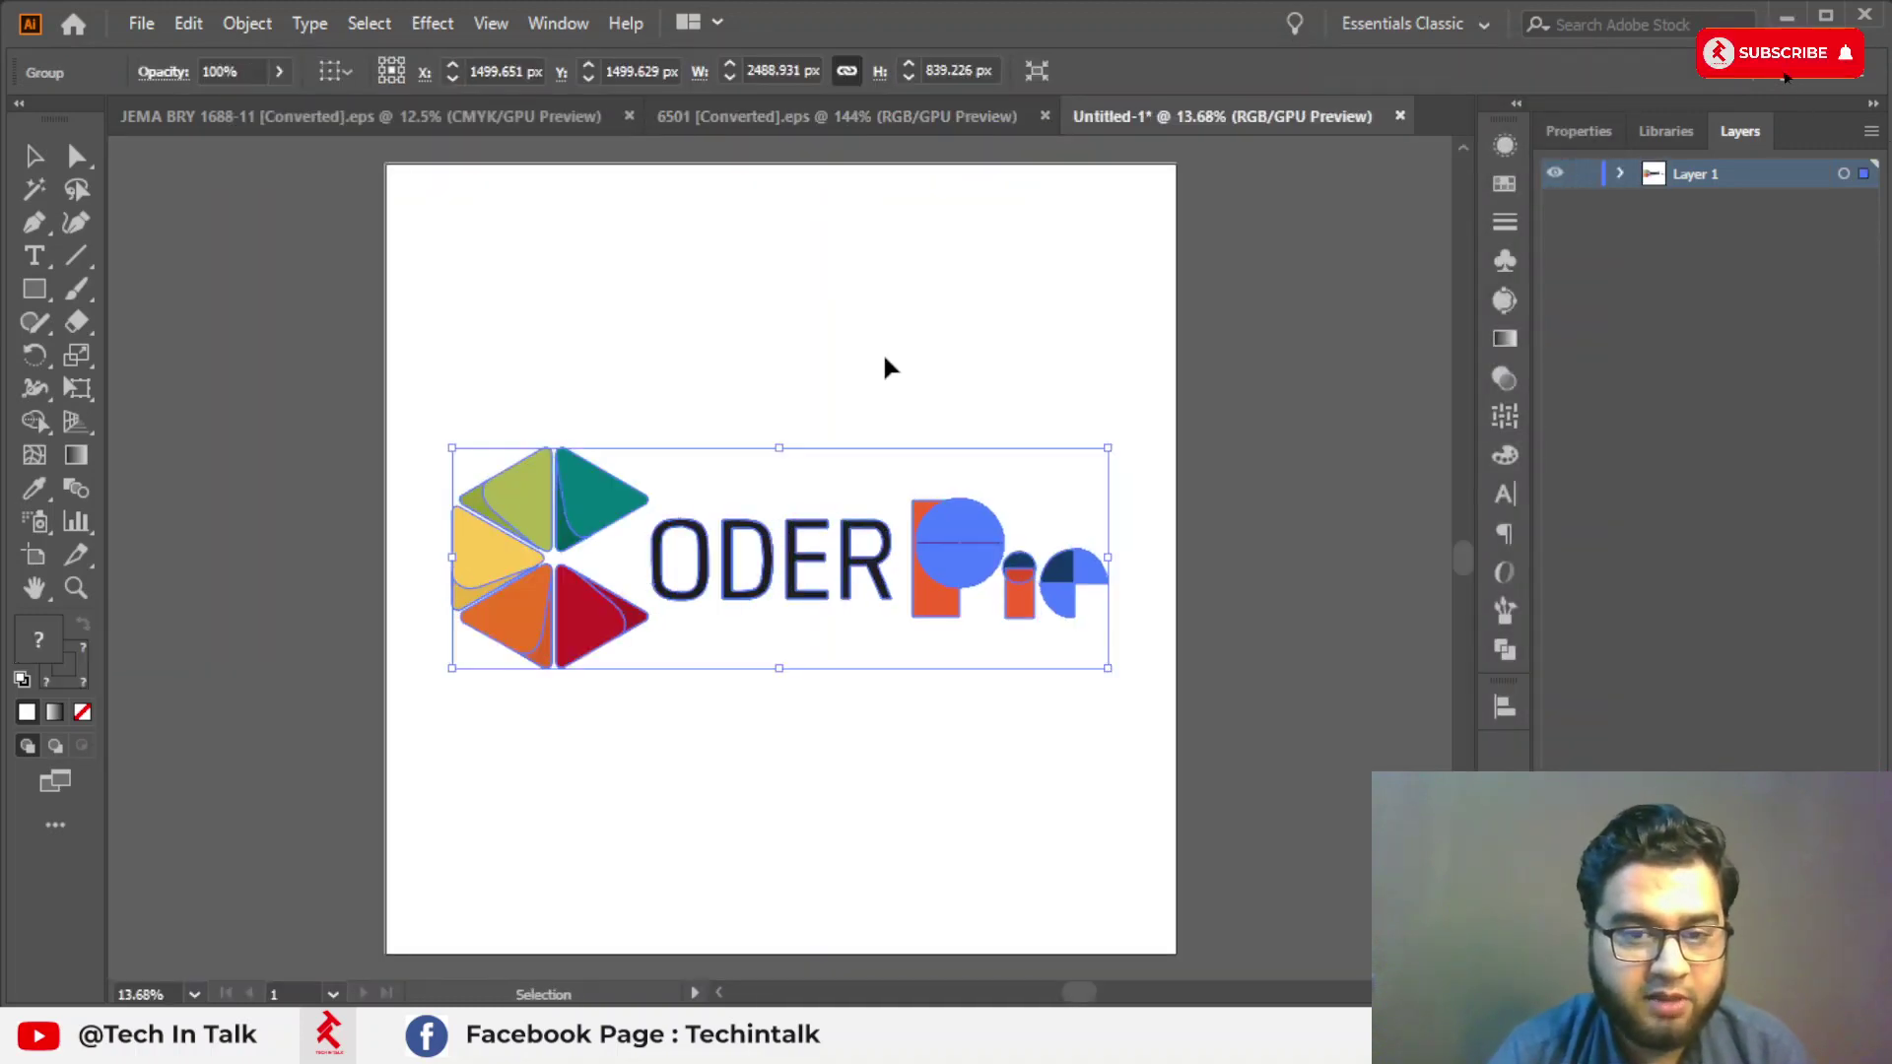
{"action": "left_click", "coordinate": [884, 368]}
{"action": "left_click", "coordinate": [701, 602]}
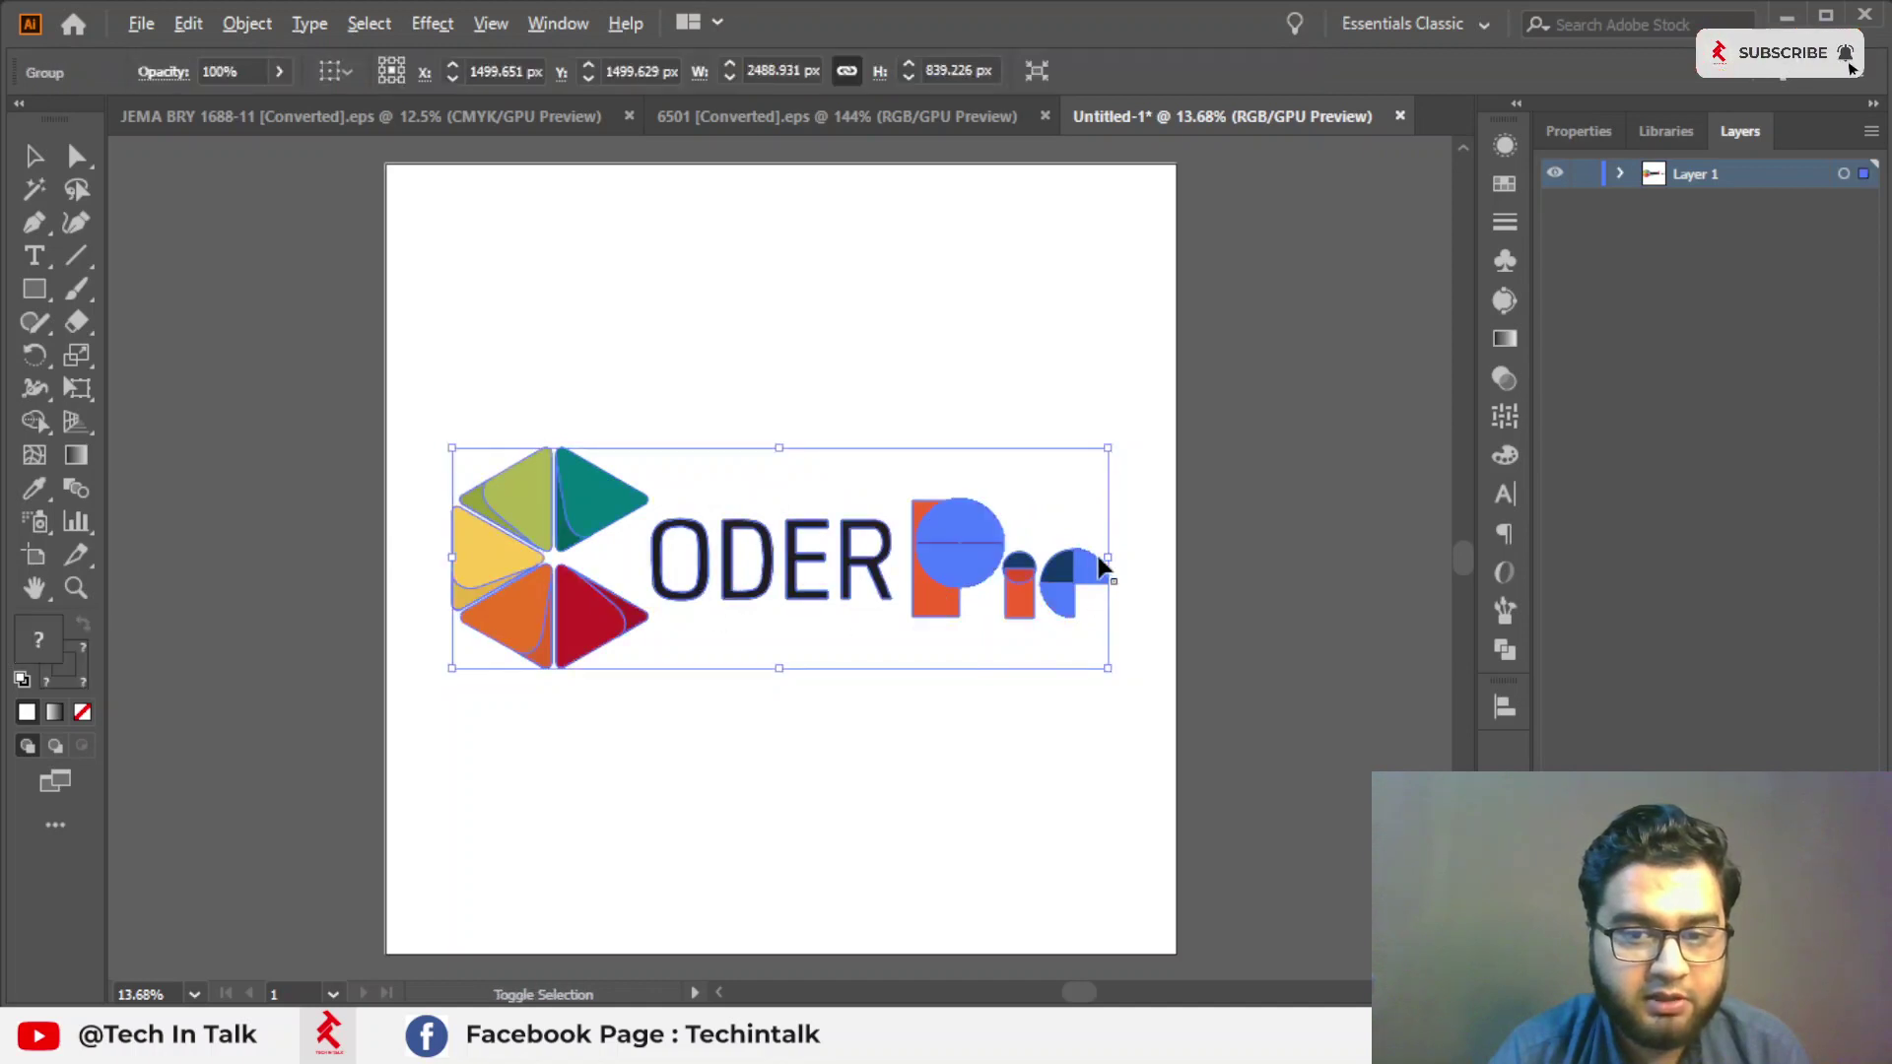
{"action": "mouse_move", "coordinate": [1100, 566]}
{"action": "left_mouse_down"}
{"action": "mouse_move", "coordinate": [855, 571]}
{"action": "mouse_move", "coordinate": [689, 237]}
{"action": "left_mouse_up"}
Compare the mockup documents and select the two T-shirts in the JEMA BRY document.
{"action": "left_click", "coordinate": [493, 118]}
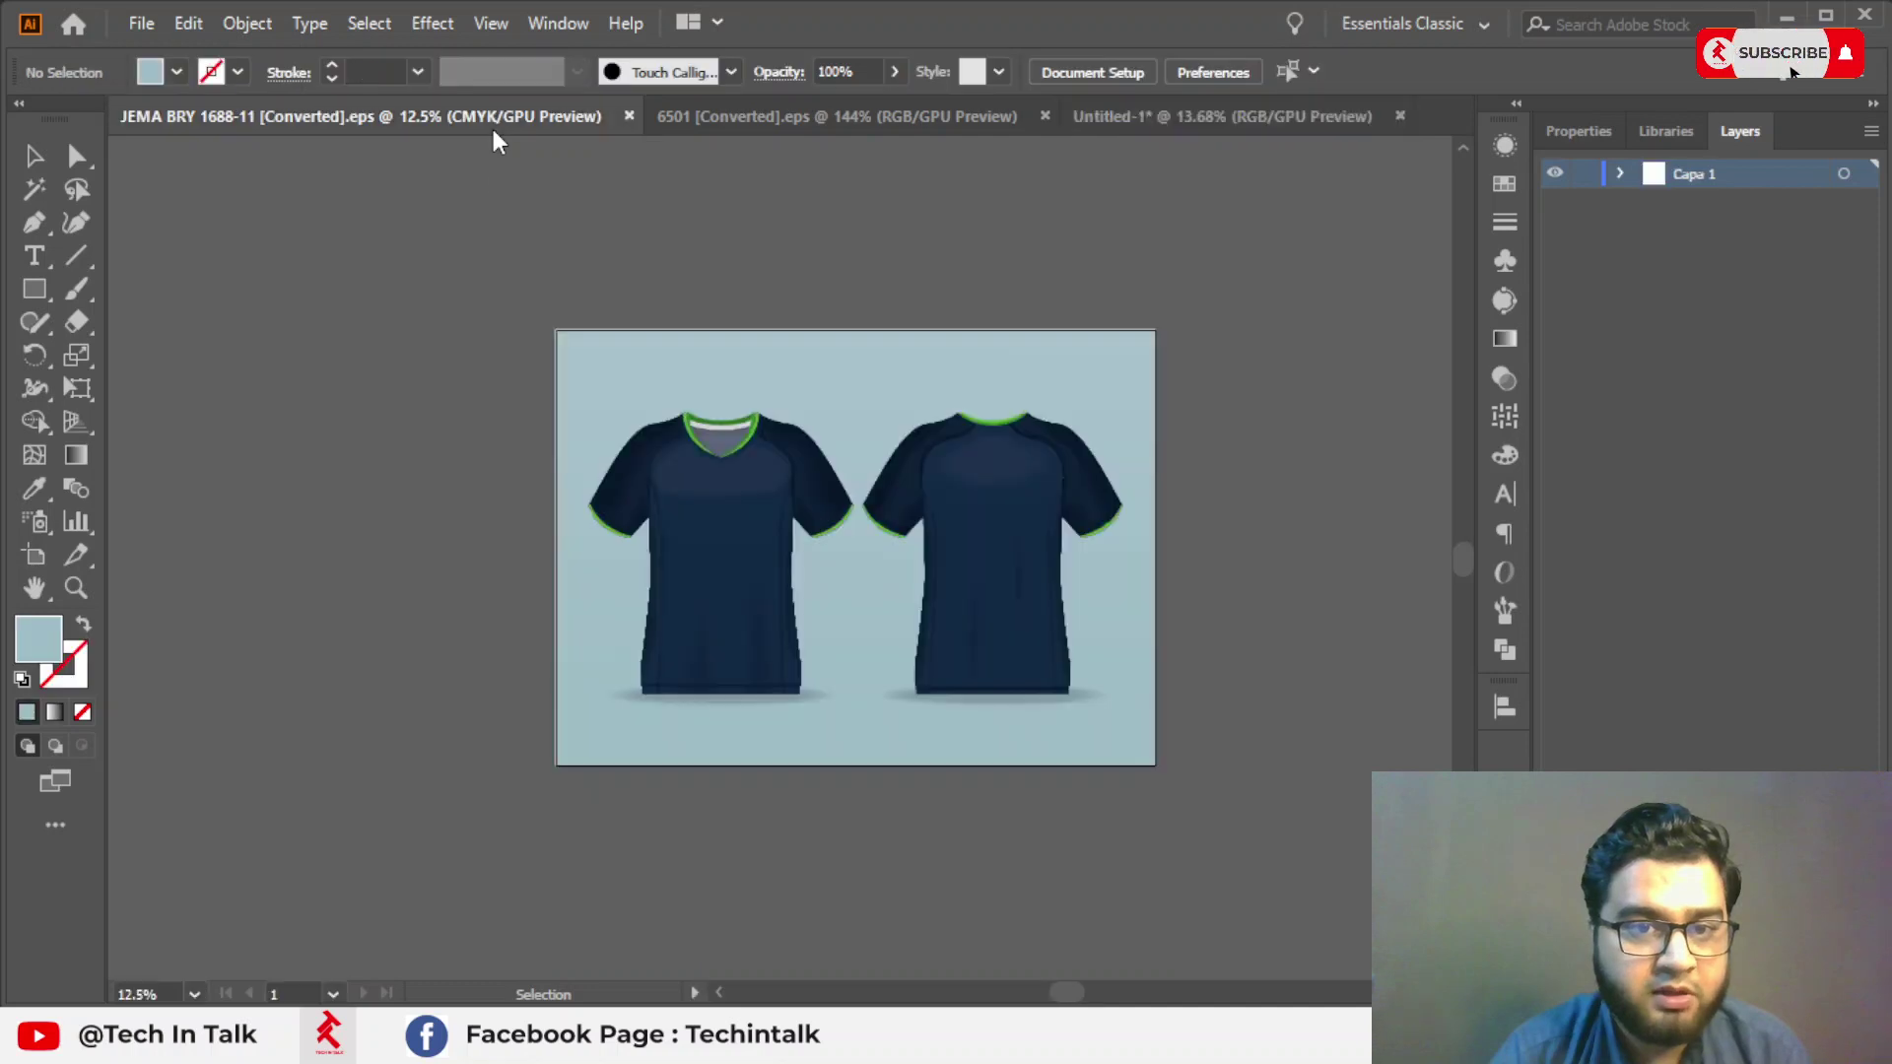
{"action": "left_click", "coordinate": [712, 557]}
{"action": "left_click", "coordinate": [807, 118]}
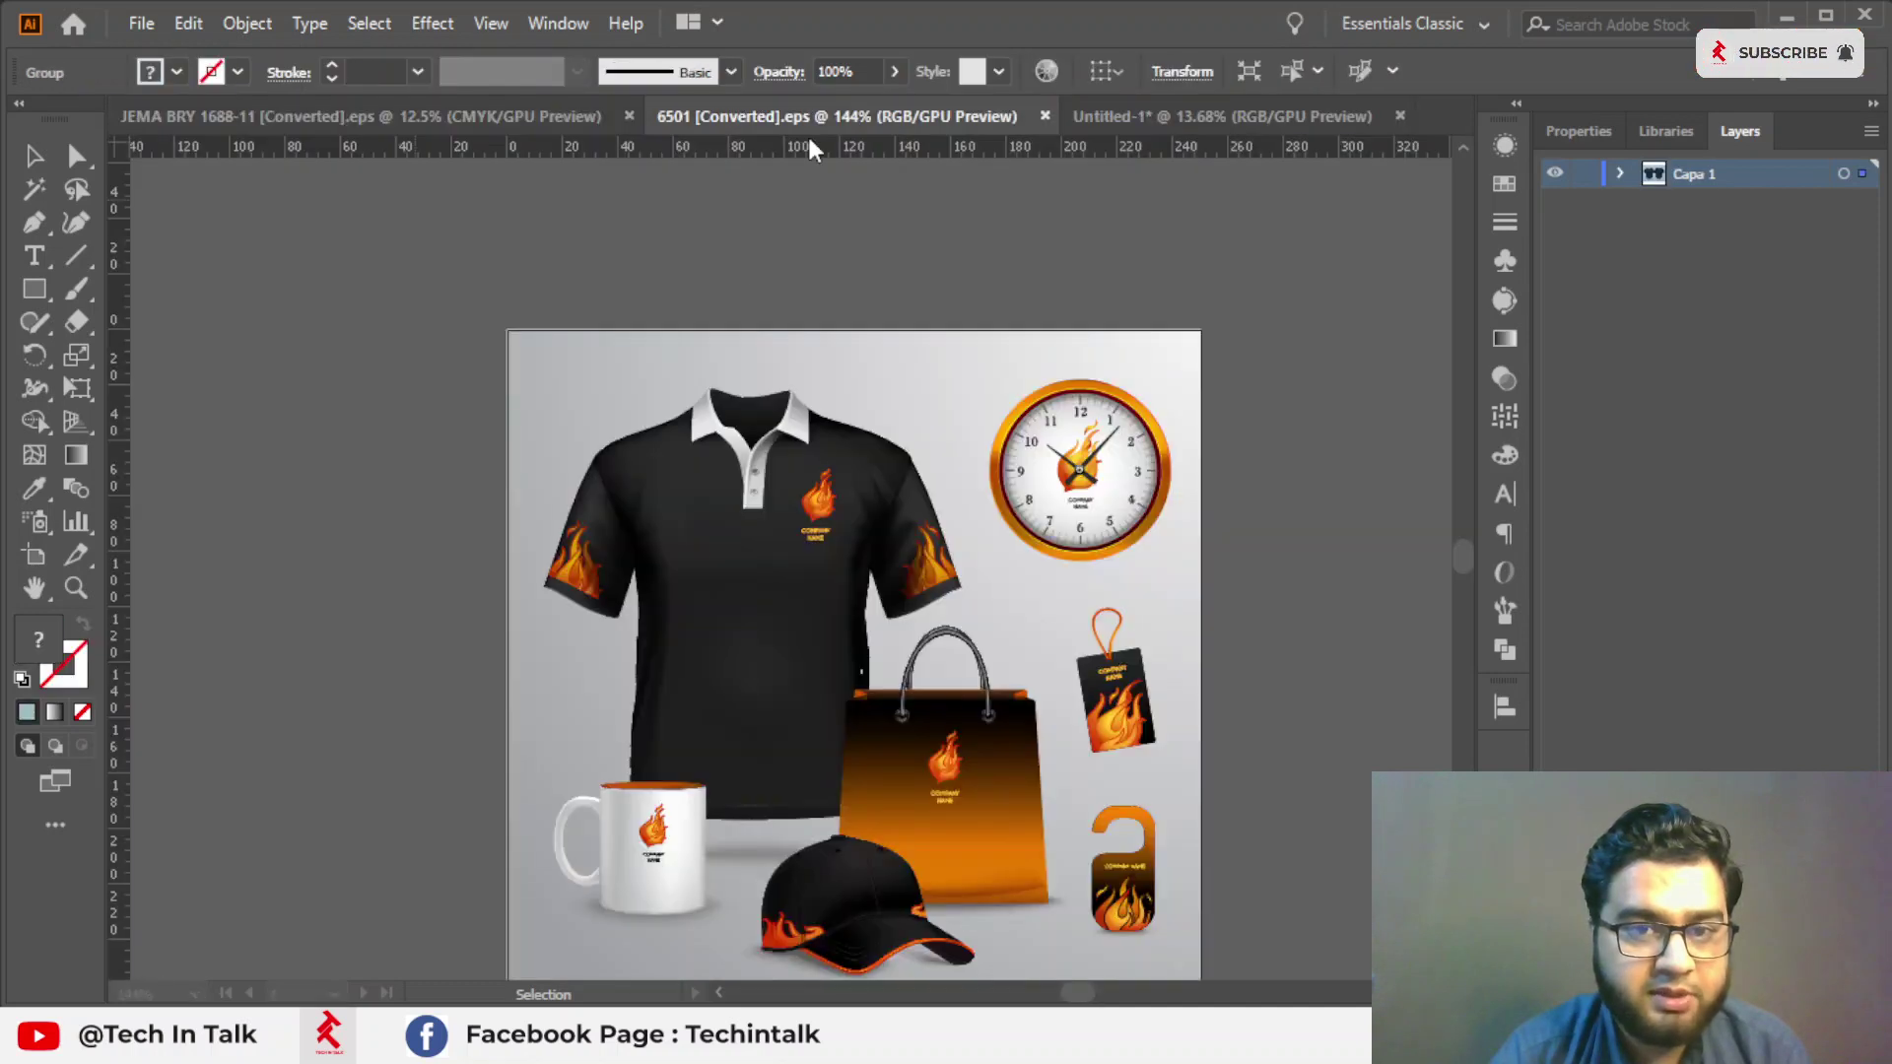
{"action": "left_click", "coordinate": [741, 507]}
{"action": "left_click", "coordinate": [483, 118]}
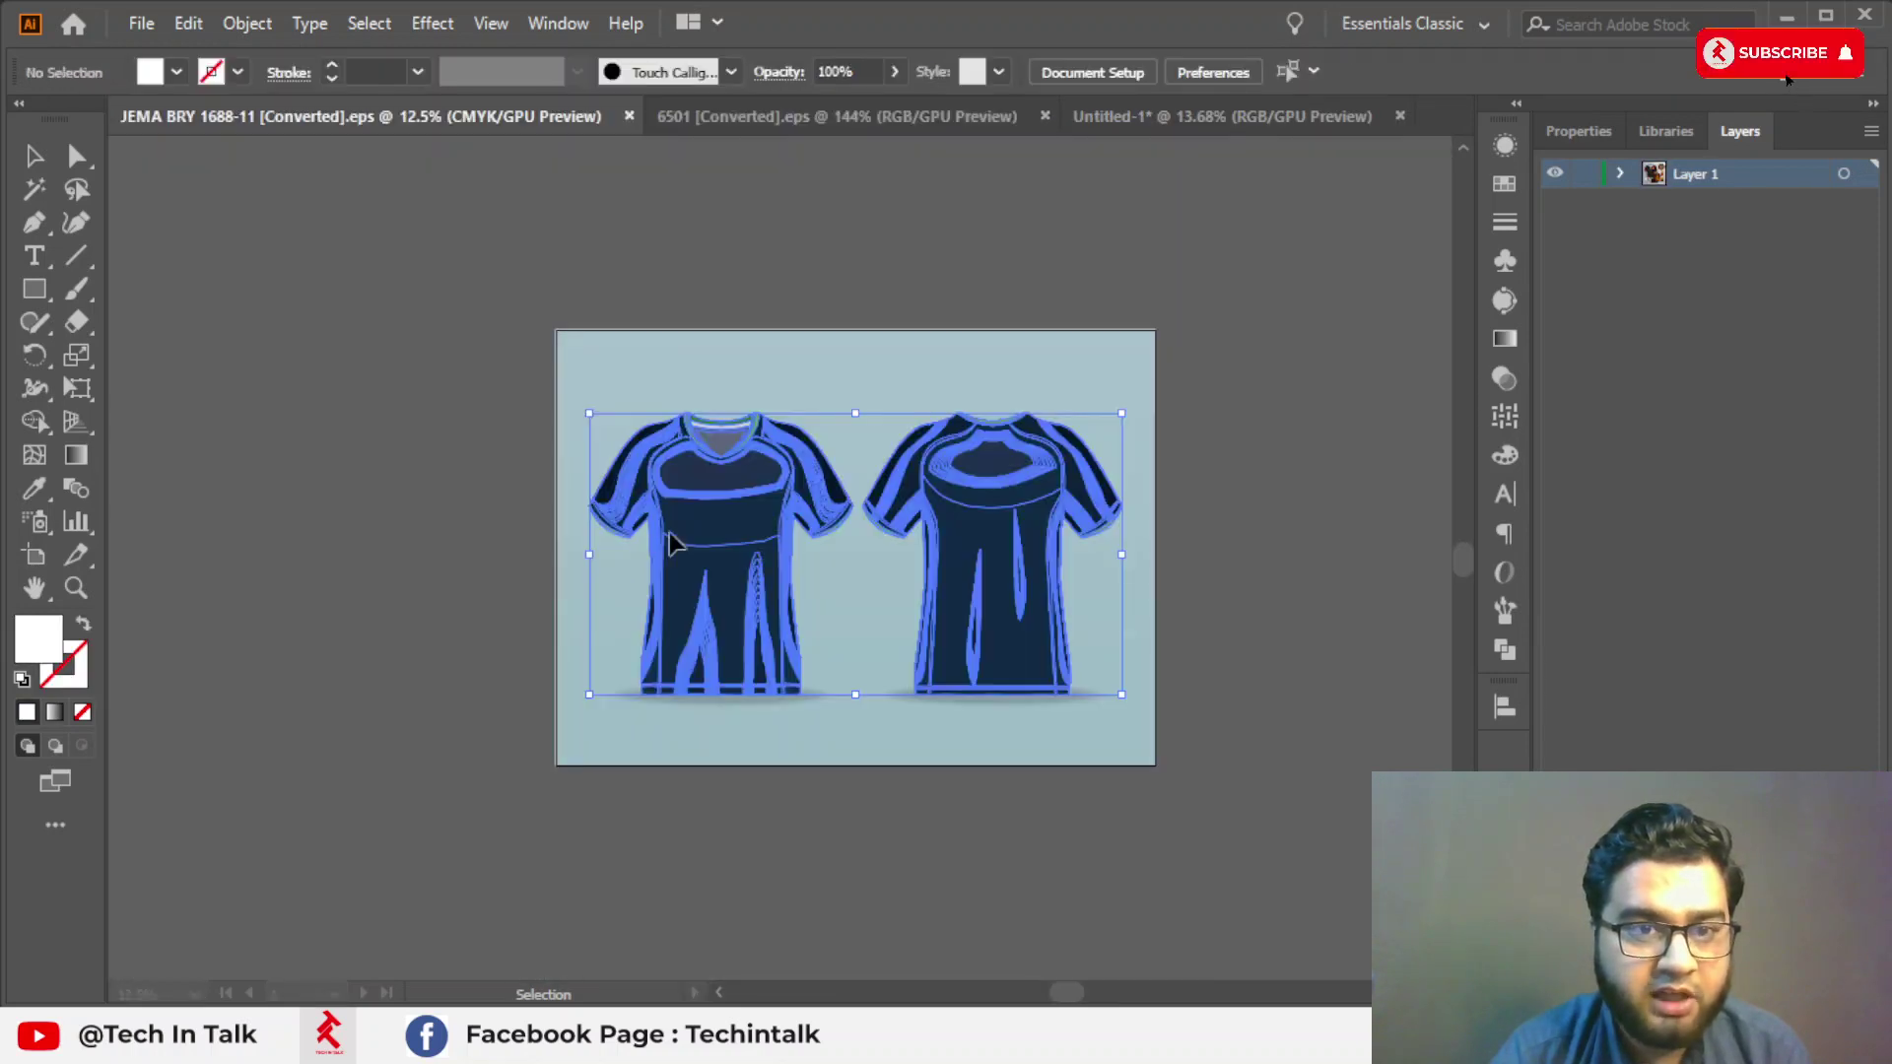
{"action": "key", "text": "a"}
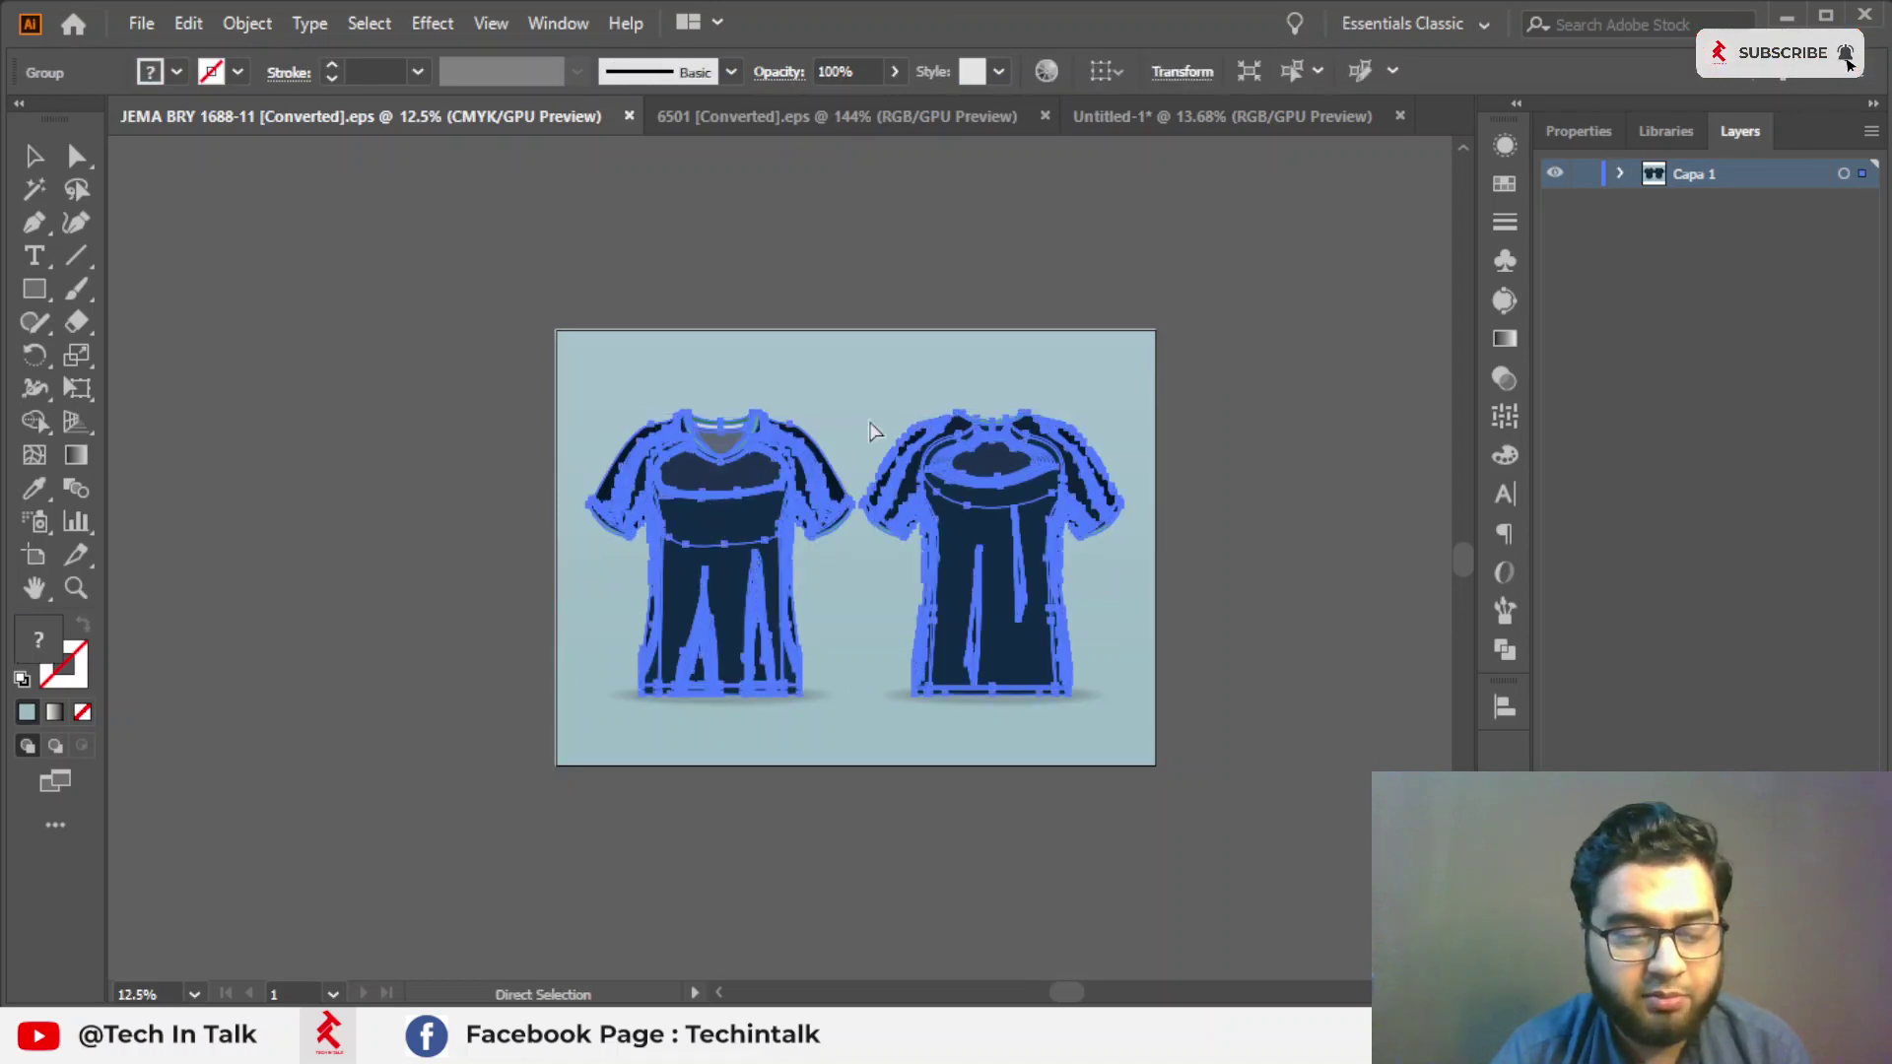
{"action": "key", "text": "v"}
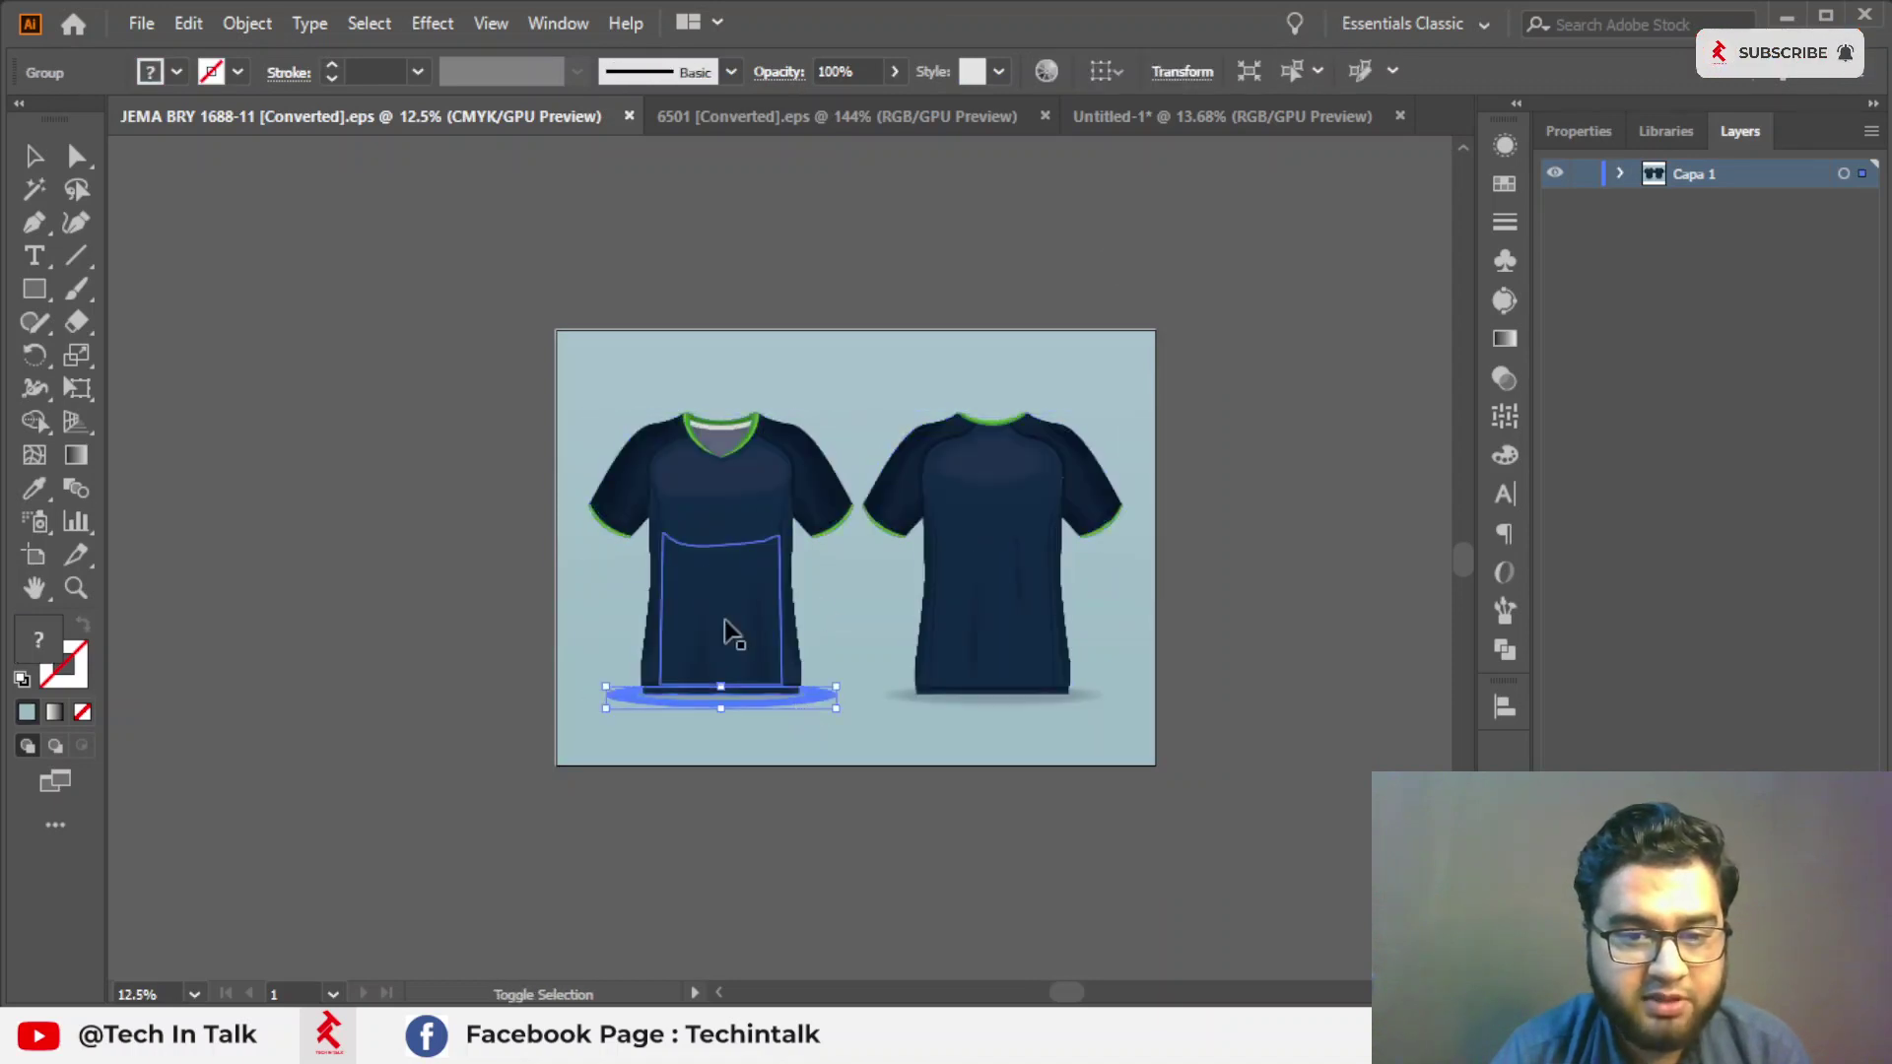
{"action": "left_click", "coordinate": [719, 634], "text": "shift"}
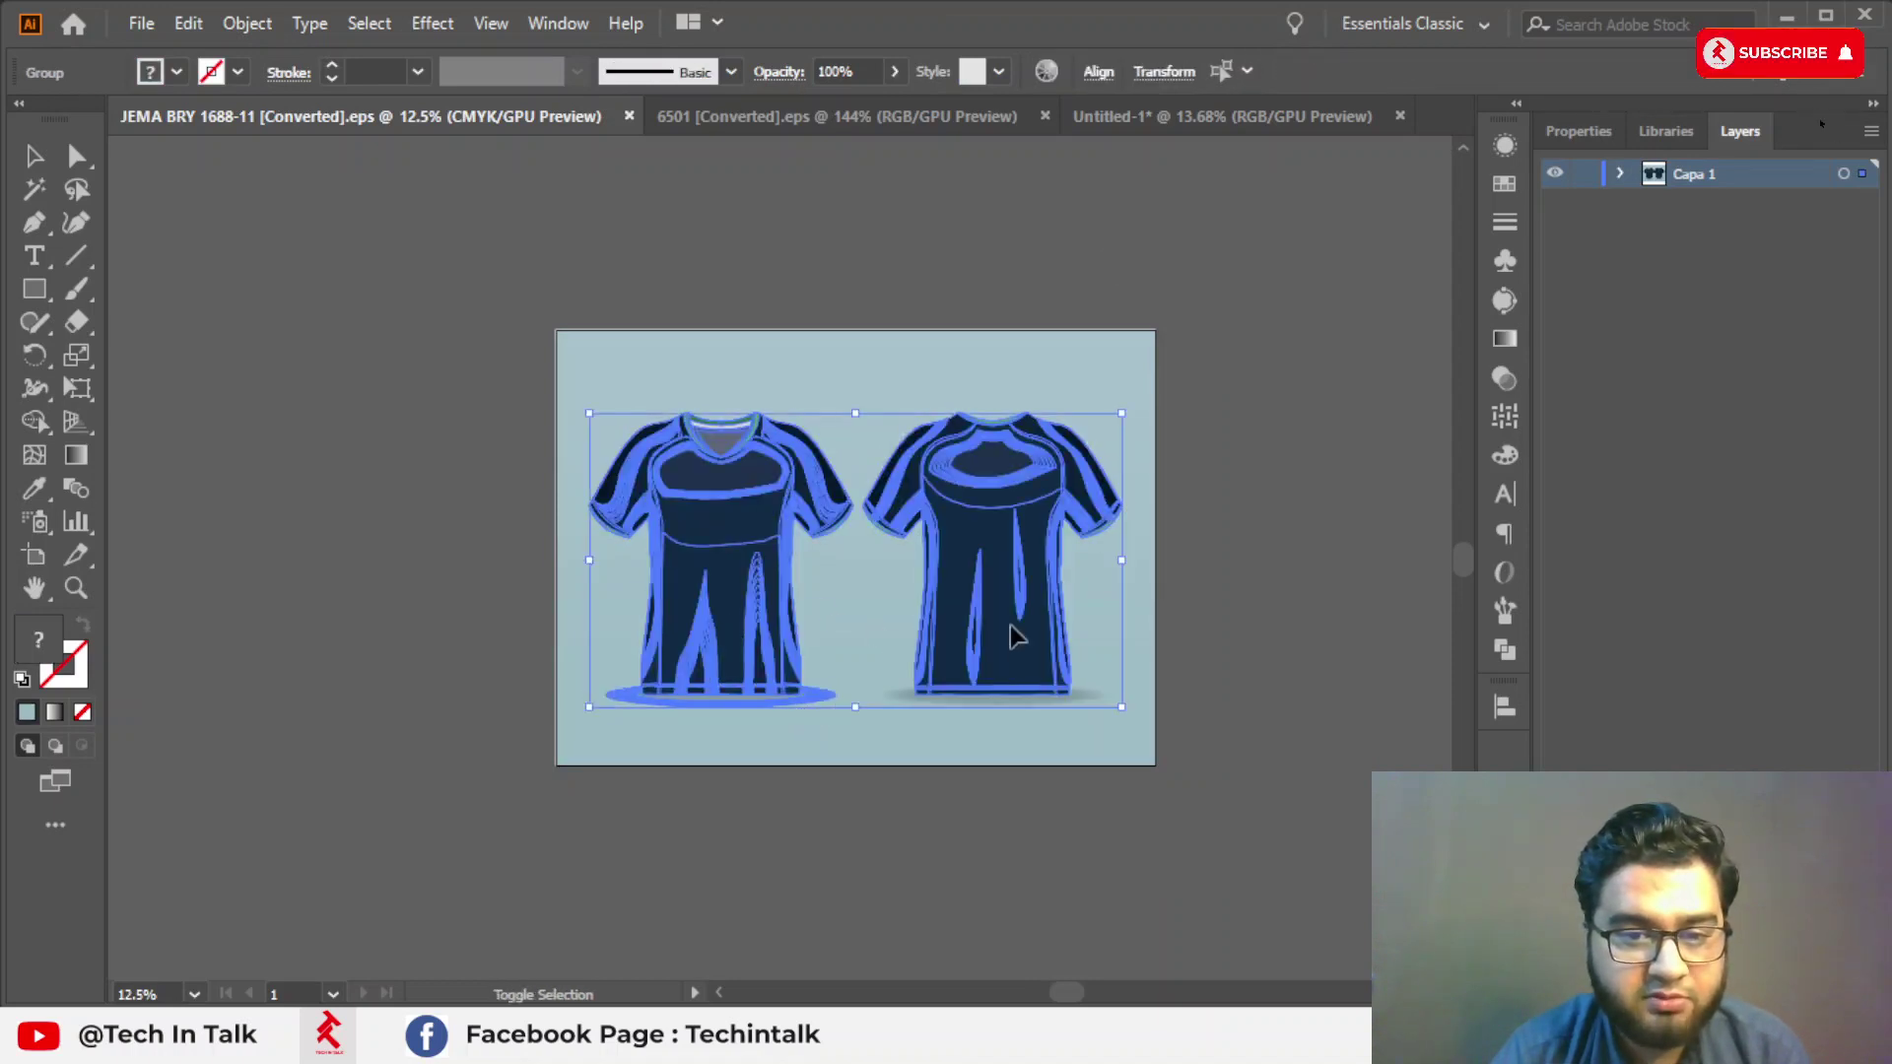
{"action": "left_click", "coordinate": [1186, 523]}
Bring both shirts into view and check their anchor points.
{"action": "scroll", "coordinate": [700, 520], "scroll_direction": "up", "scroll_amount": 3}
{"action": "mouse_move", "coordinate": [1025, 537]}
{"action": "left_mouse_down"}
{"action": "mouse_move", "coordinate": [456, 537]}
{"action": "mouse_move", "coordinate": [1098, 329]}
{"action": "left_mouse_up"}
{"action": "left_click", "coordinate": [883, 523]}
{"action": "left_click_drag", "start_coordinate": [883, 523], "coordinate": [545, 658]}
{"action": "scroll", "coordinate": [545, 659], "scroll_direction": "down", "scroll_amount": 1}
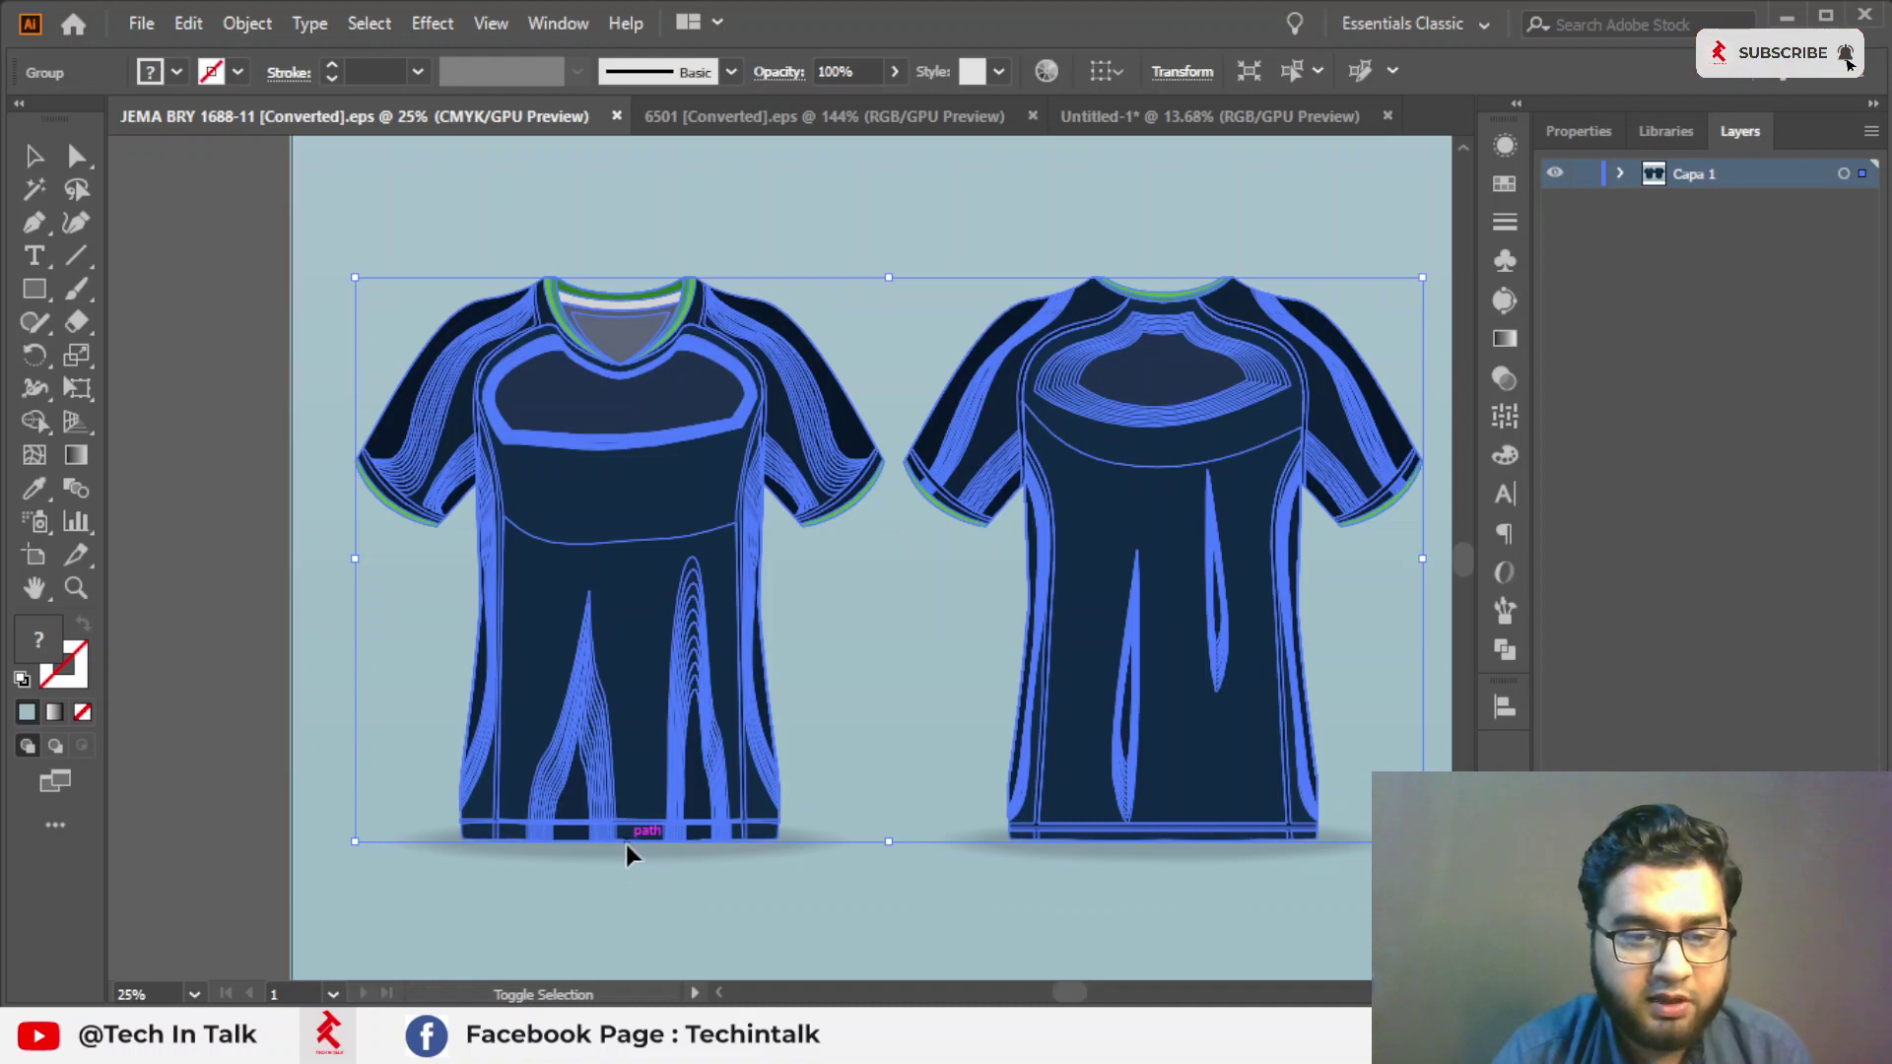
{"action": "key", "text": "a"}
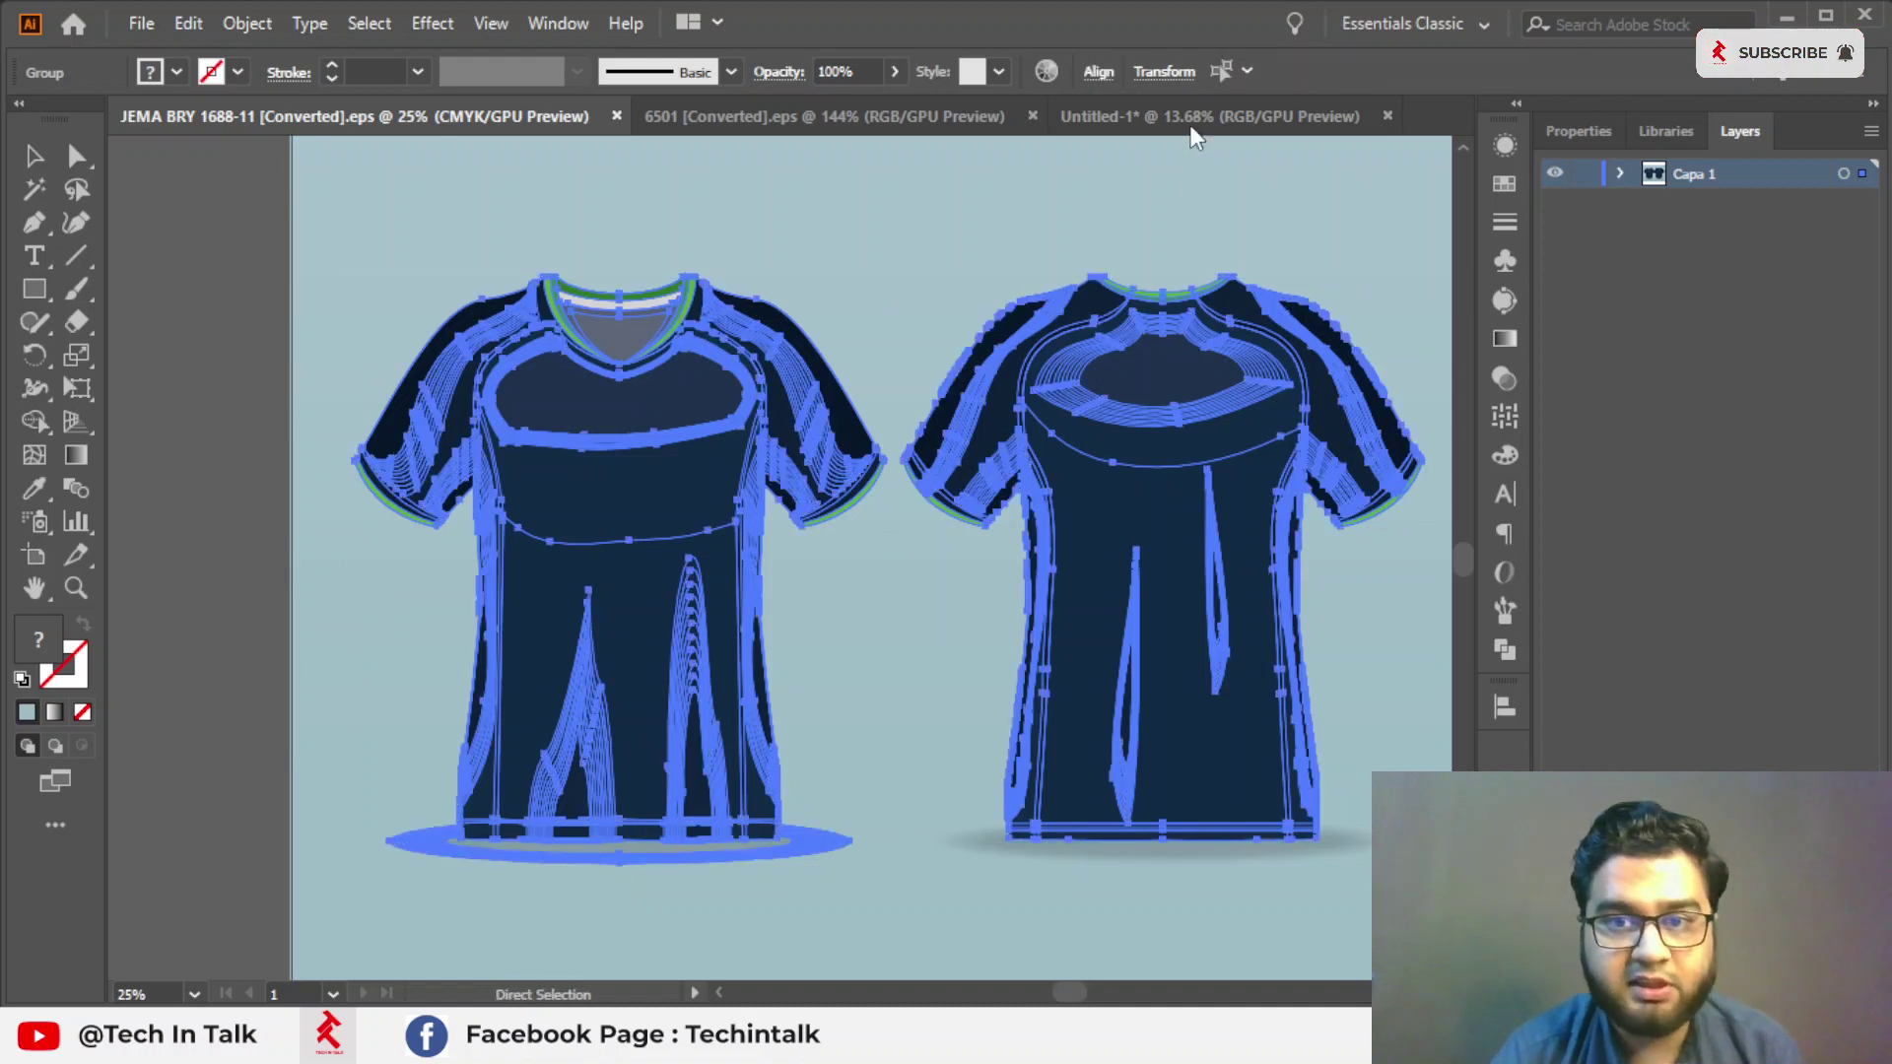
{"action": "key", "text": "v"}
Paste both shirts into Untitled-1, close the JEMA BRY document, and view the 6501 mockup.
{"action": "left_click", "coordinate": [1218, 113]}
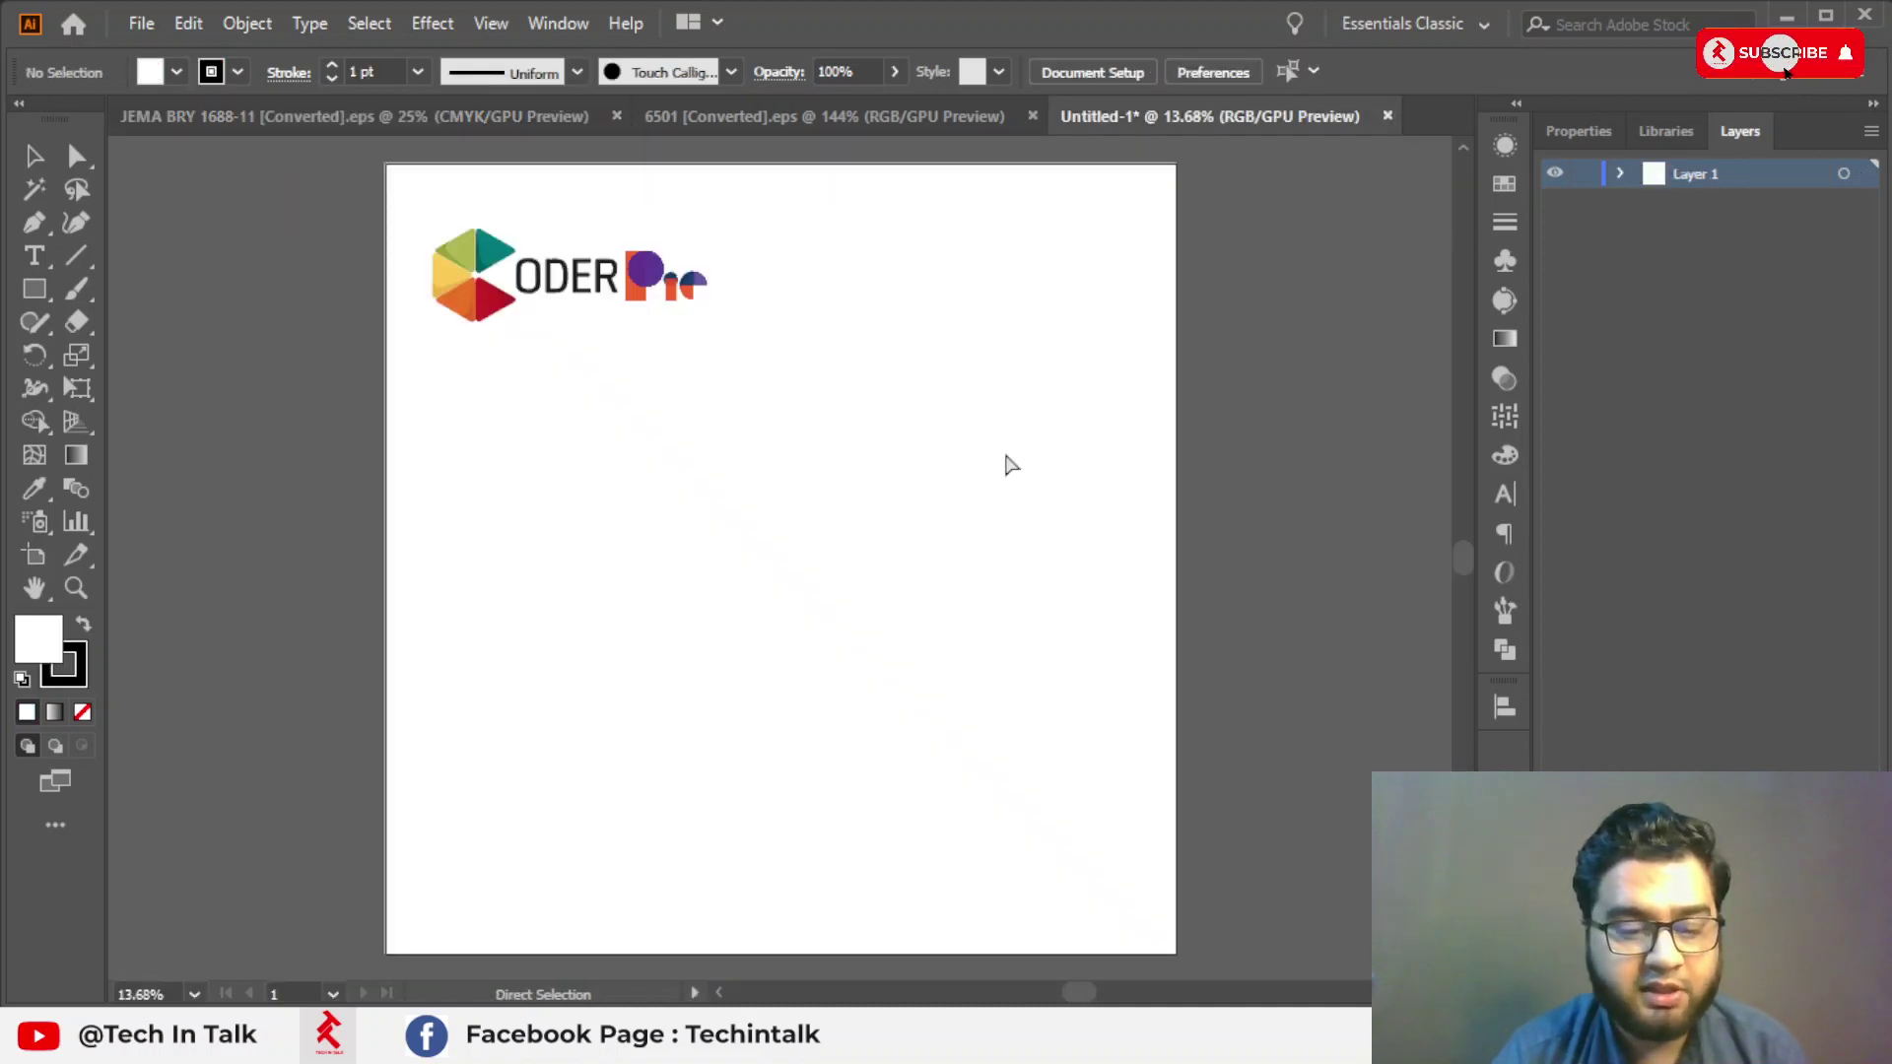
{"action": "key", "text": "ctrl+v"}
{"action": "left_click", "coordinate": [592, 118]}
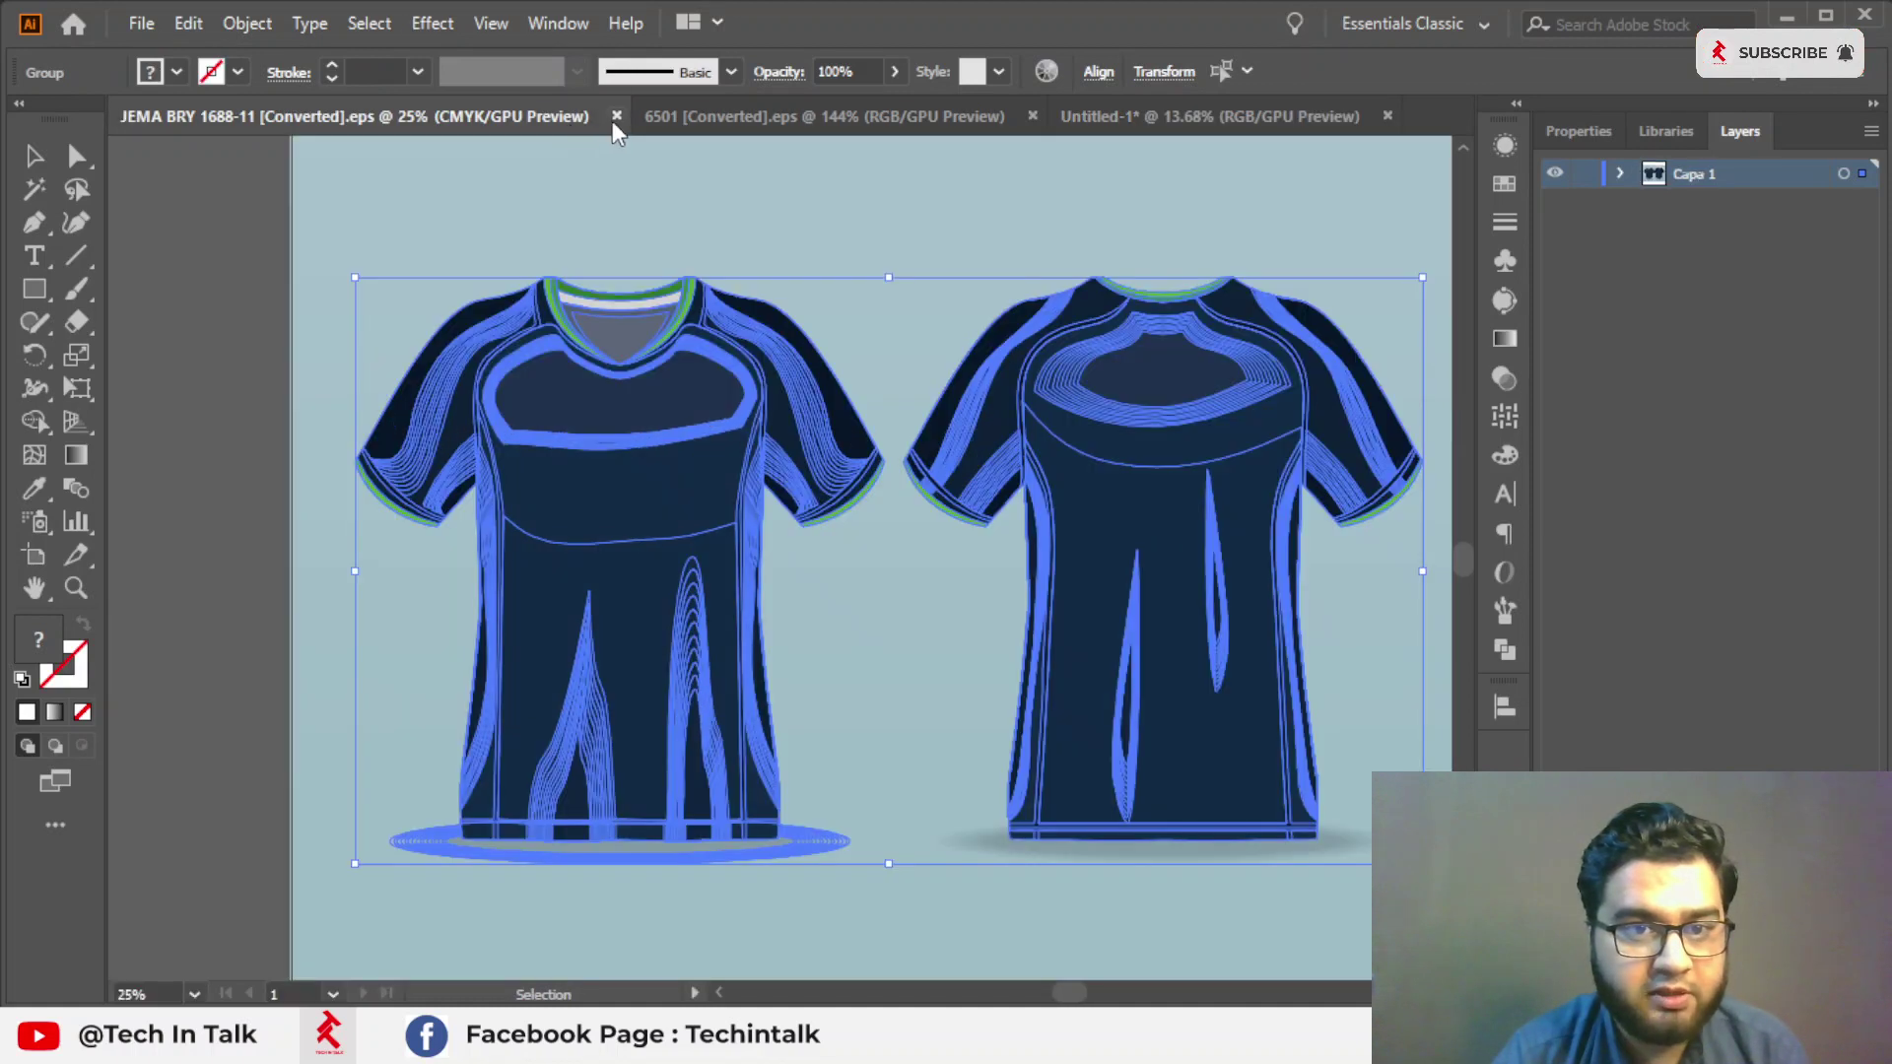
{"action": "left_click", "coordinate": [612, 118]}
{"action": "left_click", "coordinate": [511, 140]}
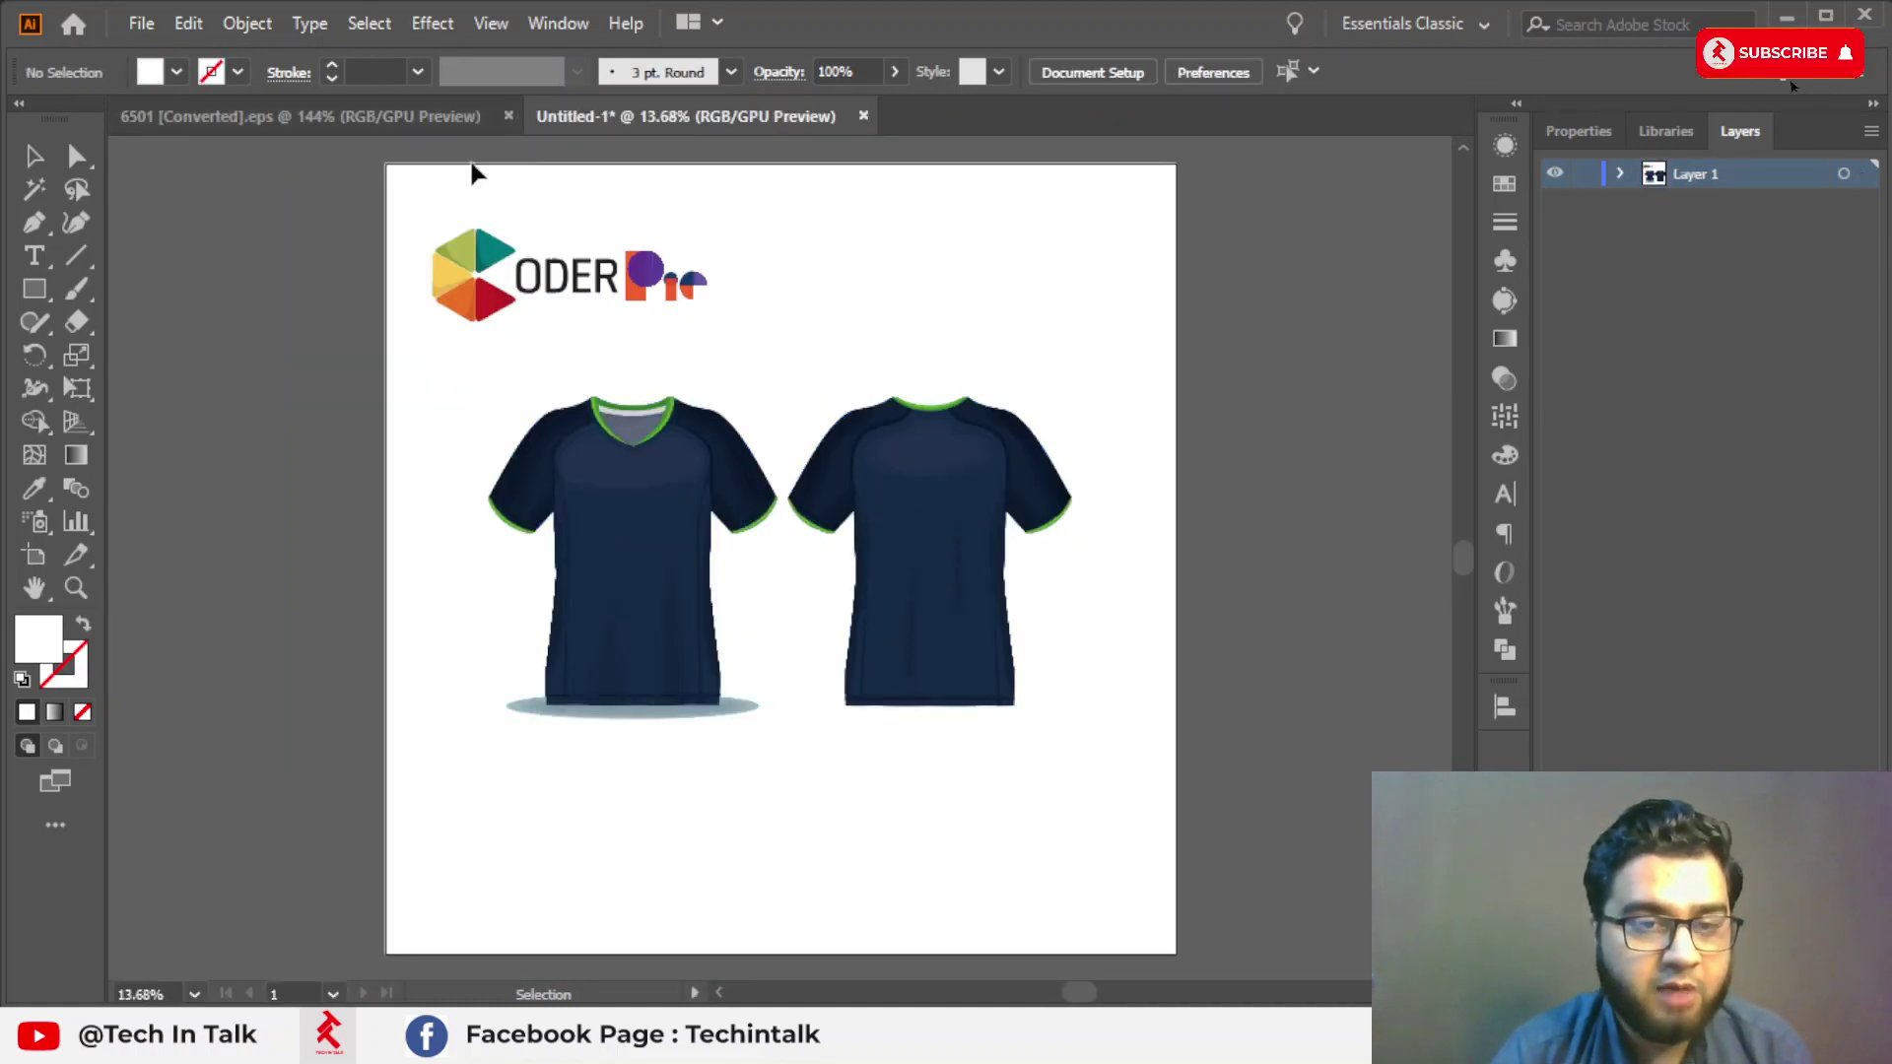
{"action": "left_click", "coordinate": [451, 126]}
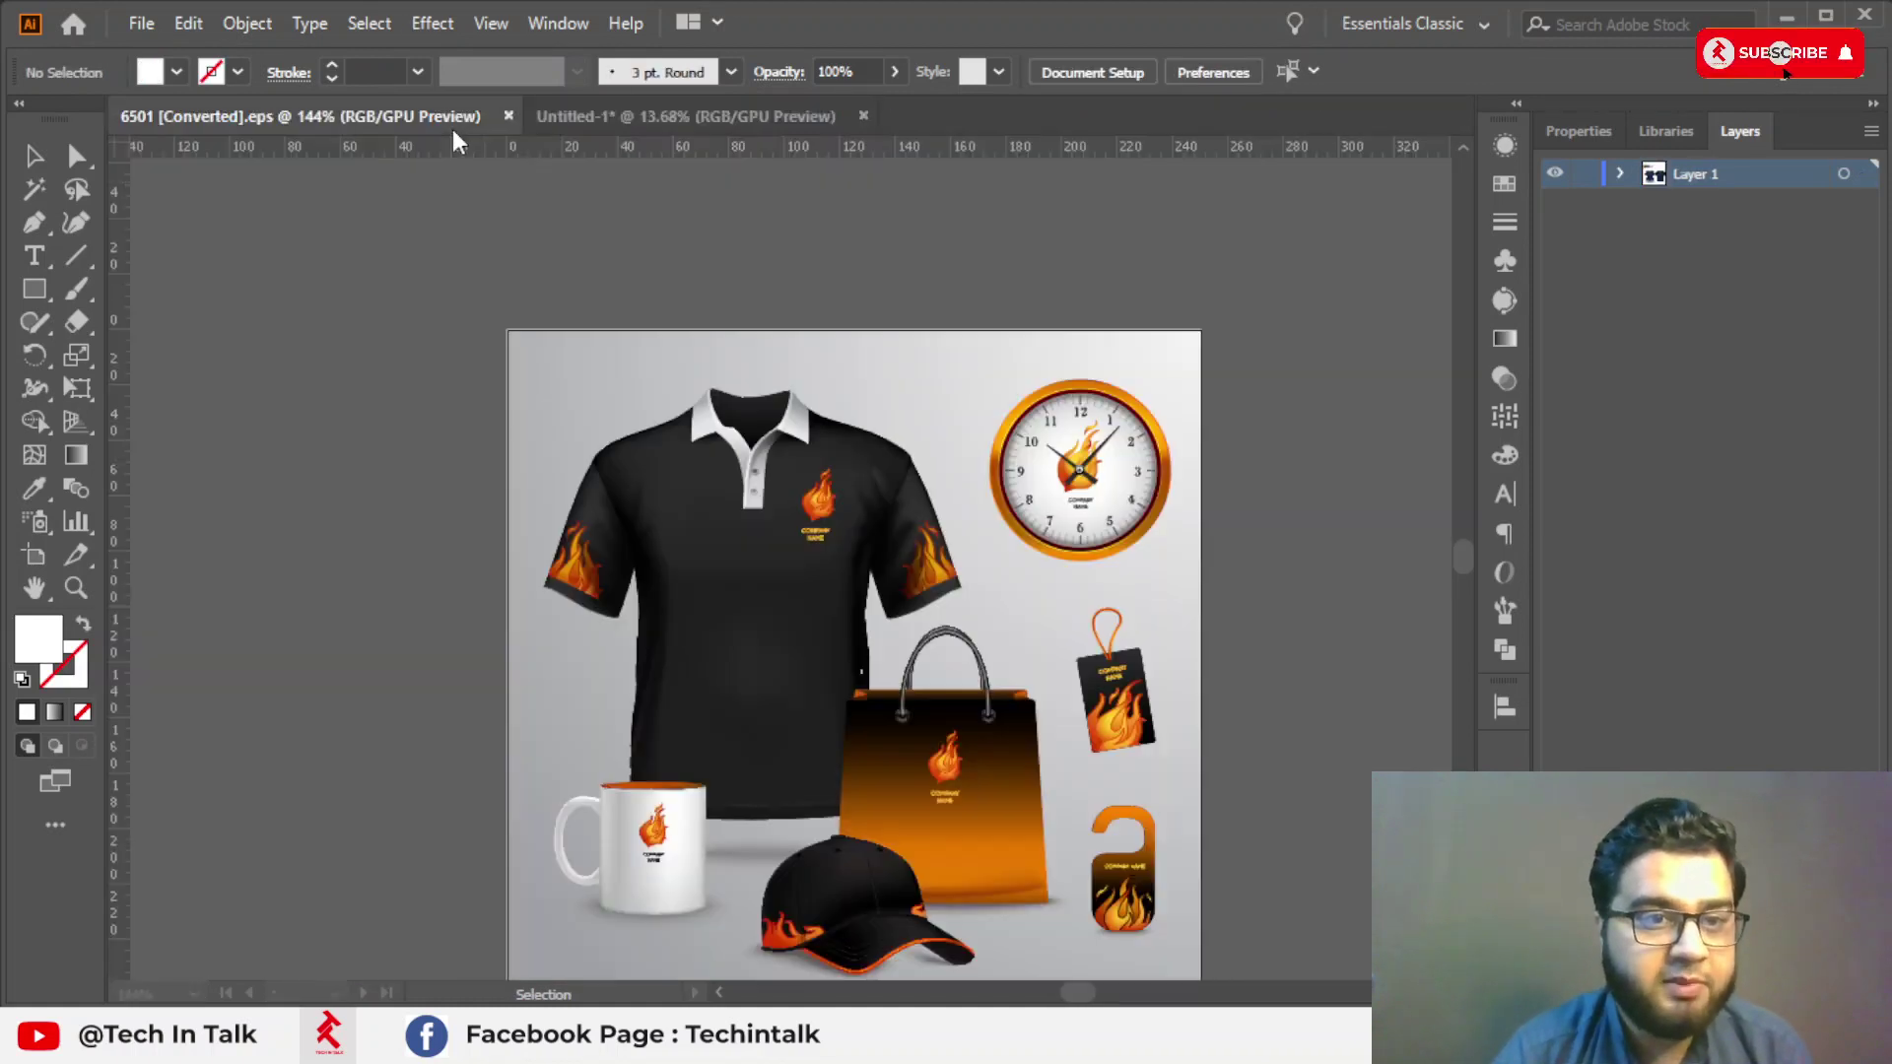
{"action": "left_click", "coordinate": [557, 116]}
Paste the shirts, ungroup them, and delete the back-view shirt.
{"action": "key", "text": "ctrl+v"}
{"action": "right_click", "coordinate": [985, 434]}
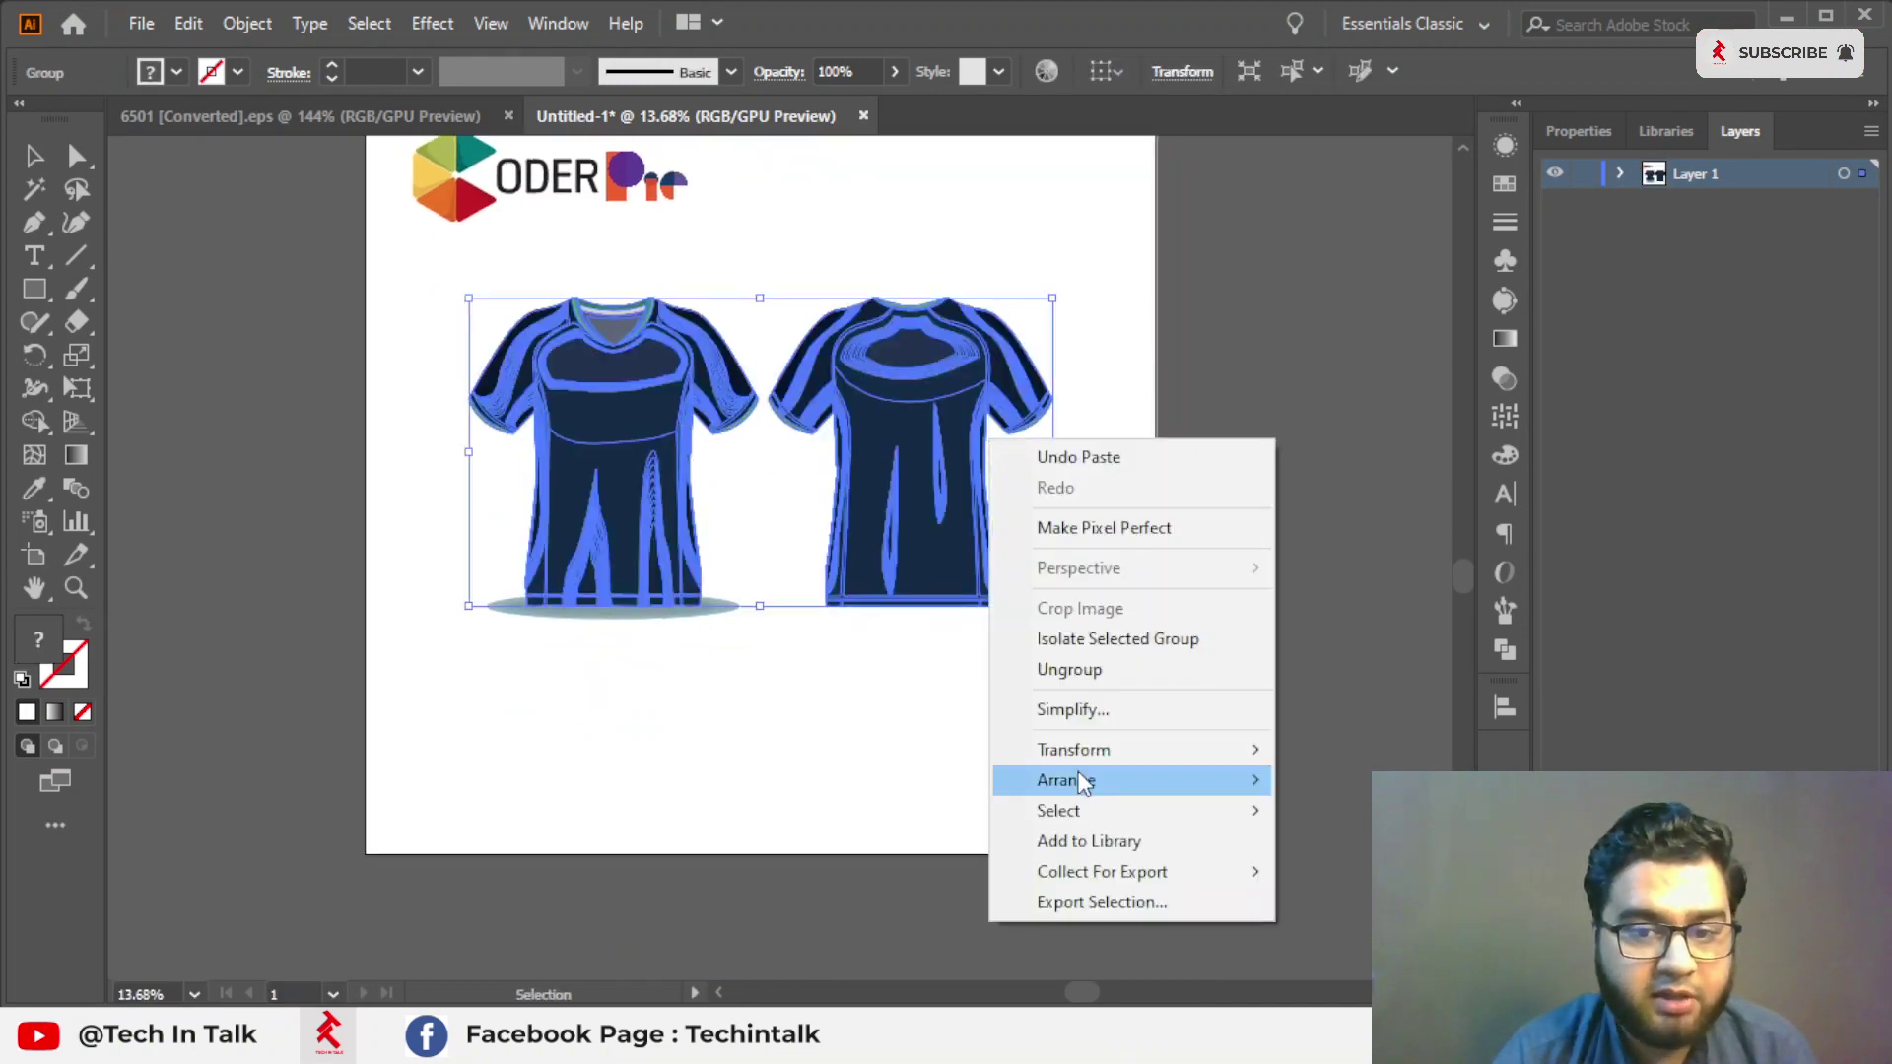
{"action": "left_click", "coordinate": [1069, 670]}
{"action": "left_click_drag", "start_coordinate": [836, 224], "coordinate": [1030, 631]}
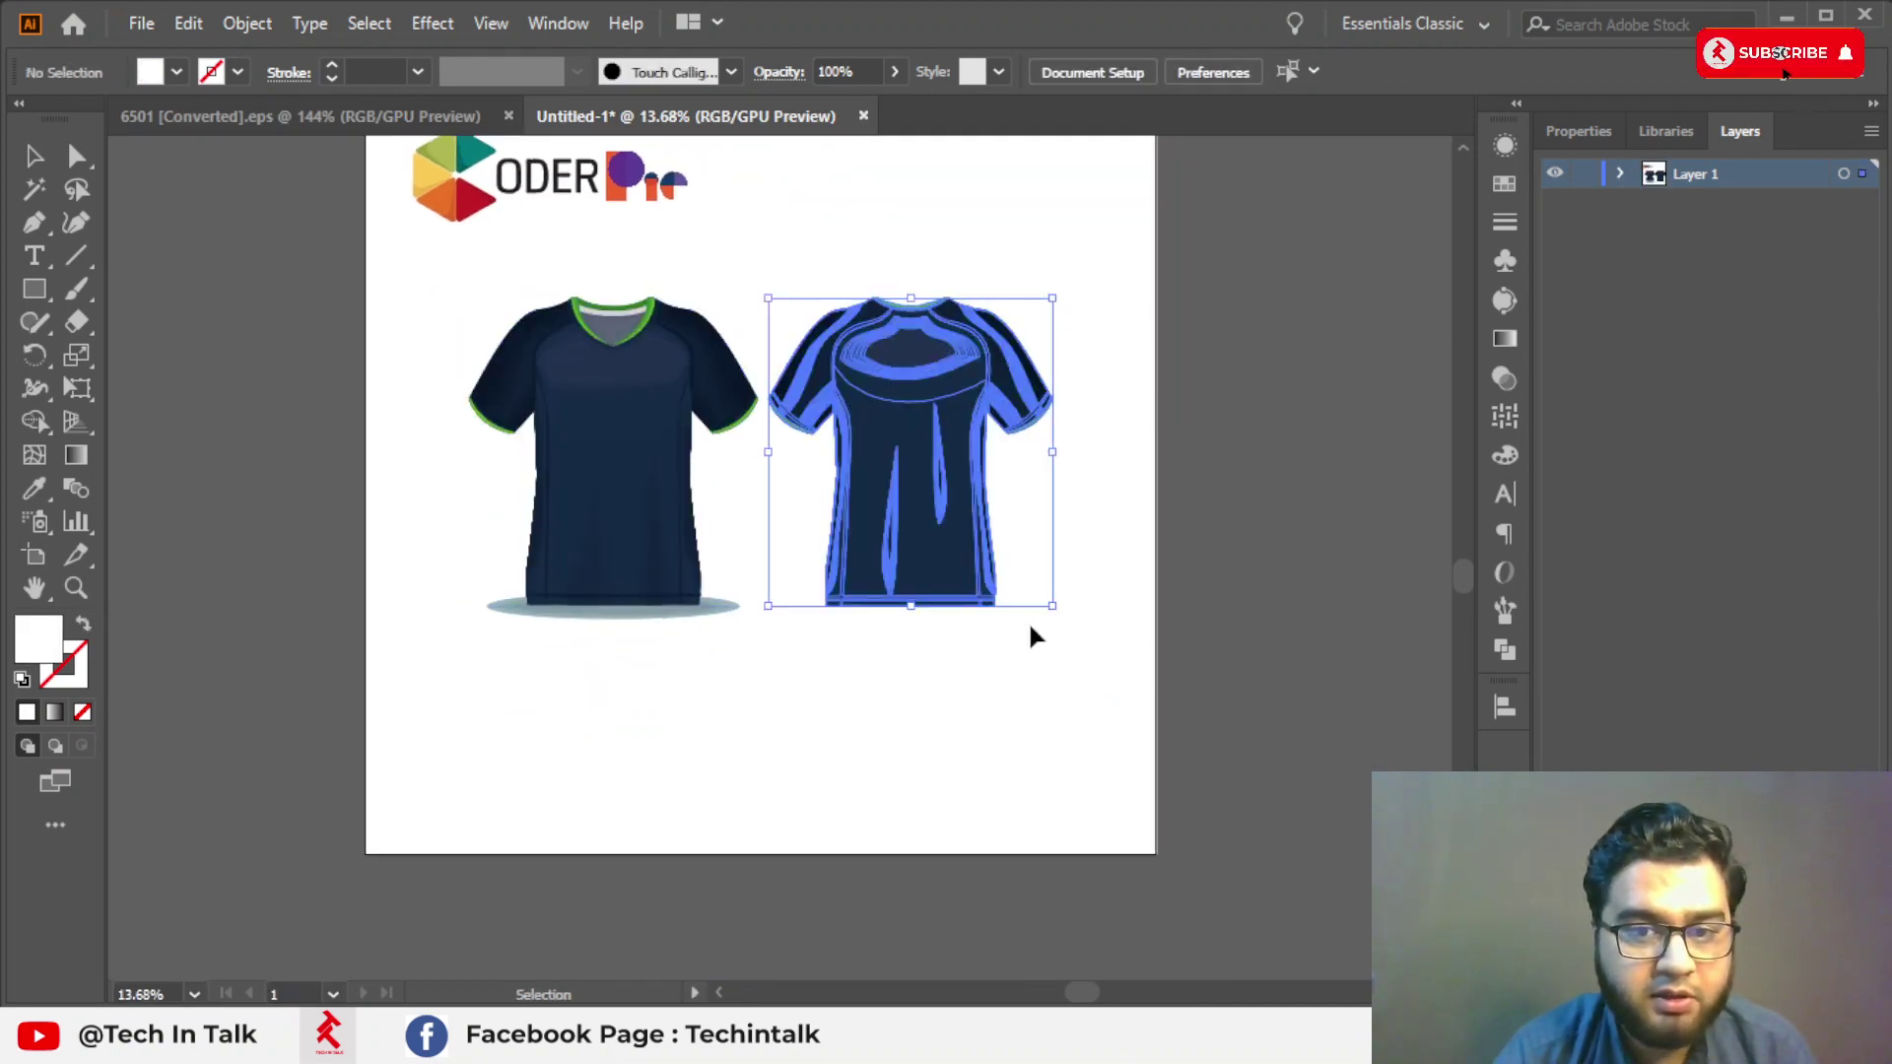
{"action": "key", "text": "Delete"}
Move the remaining front-view shirt toward the page centre.
{"action": "left_click_drag", "start_coordinate": [390, 295], "coordinate": [782, 682]}
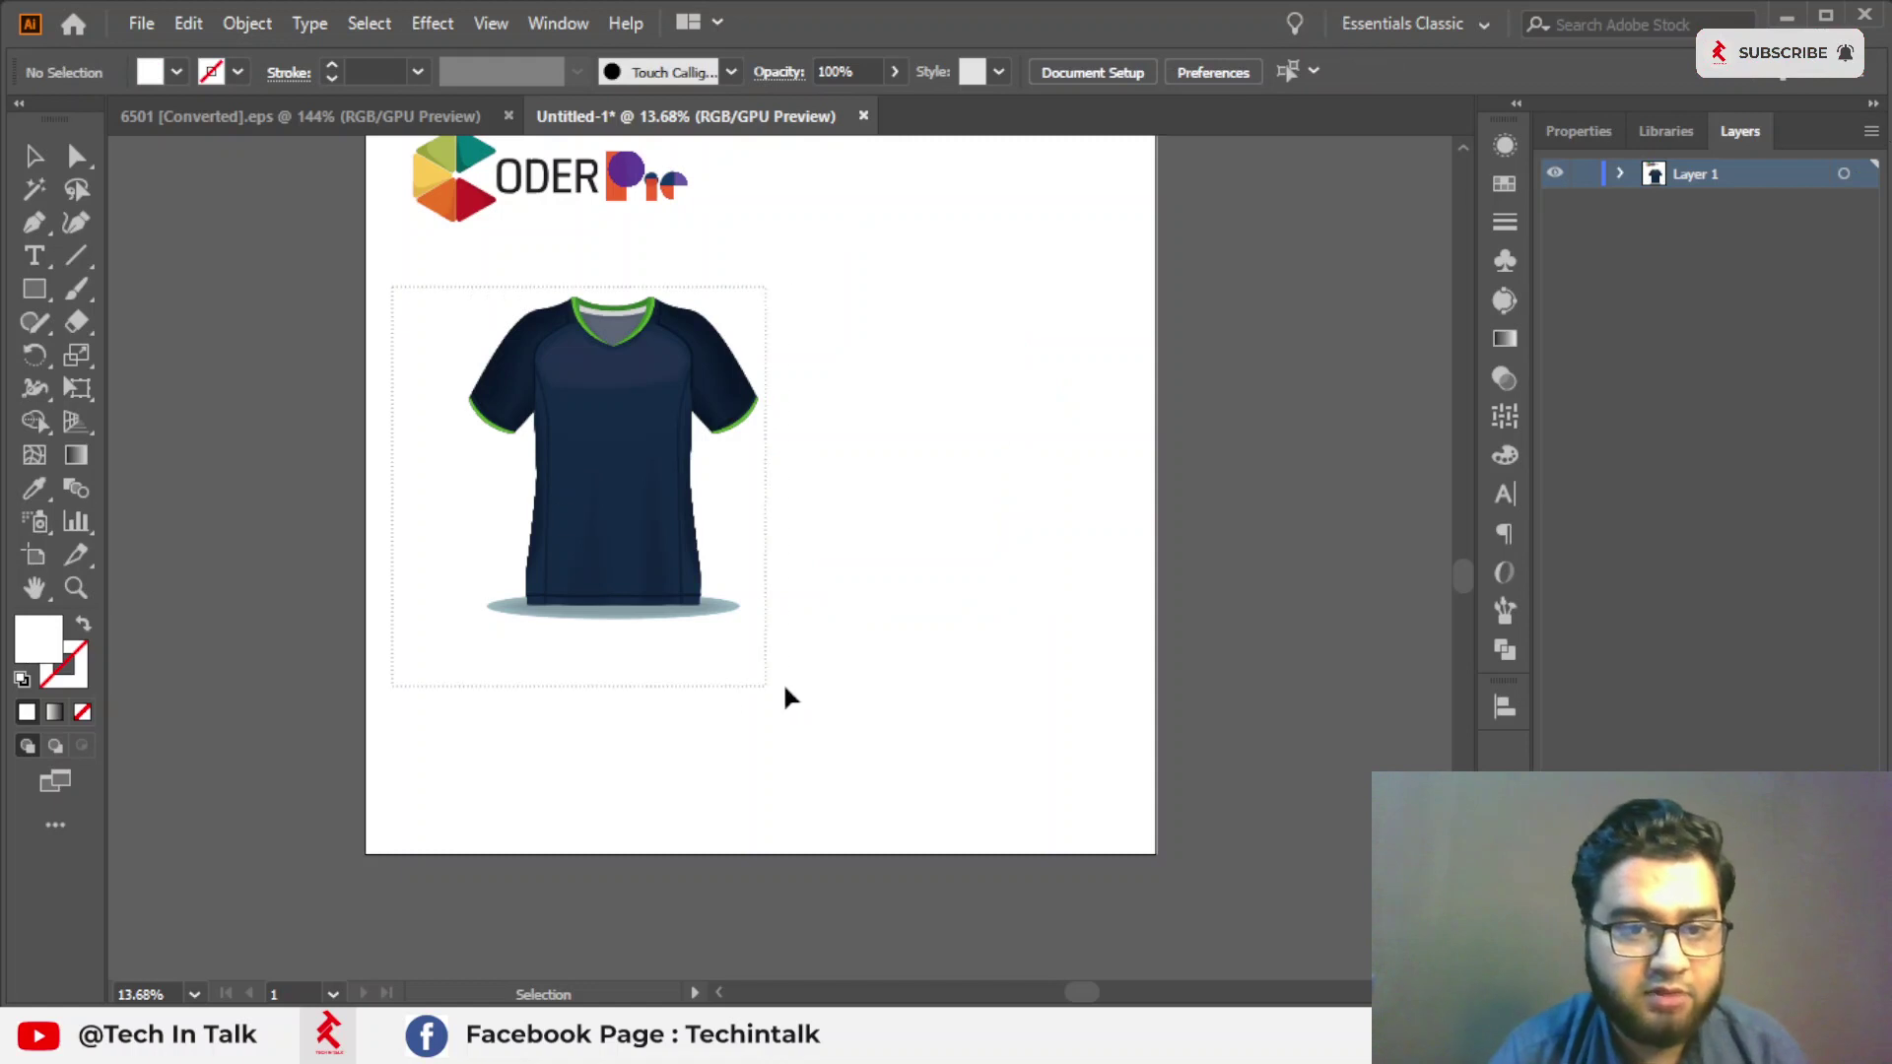
{"action": "left_click_drag", "start_coordinate": [640, 527], "coordinate": [907, 676]}
{"action": "left_click", "coordinate": [919, 368]}
{"action": "scroll", "coordinate": [871, 570], "scroll_direction": "up", "scroll_amount": 1}
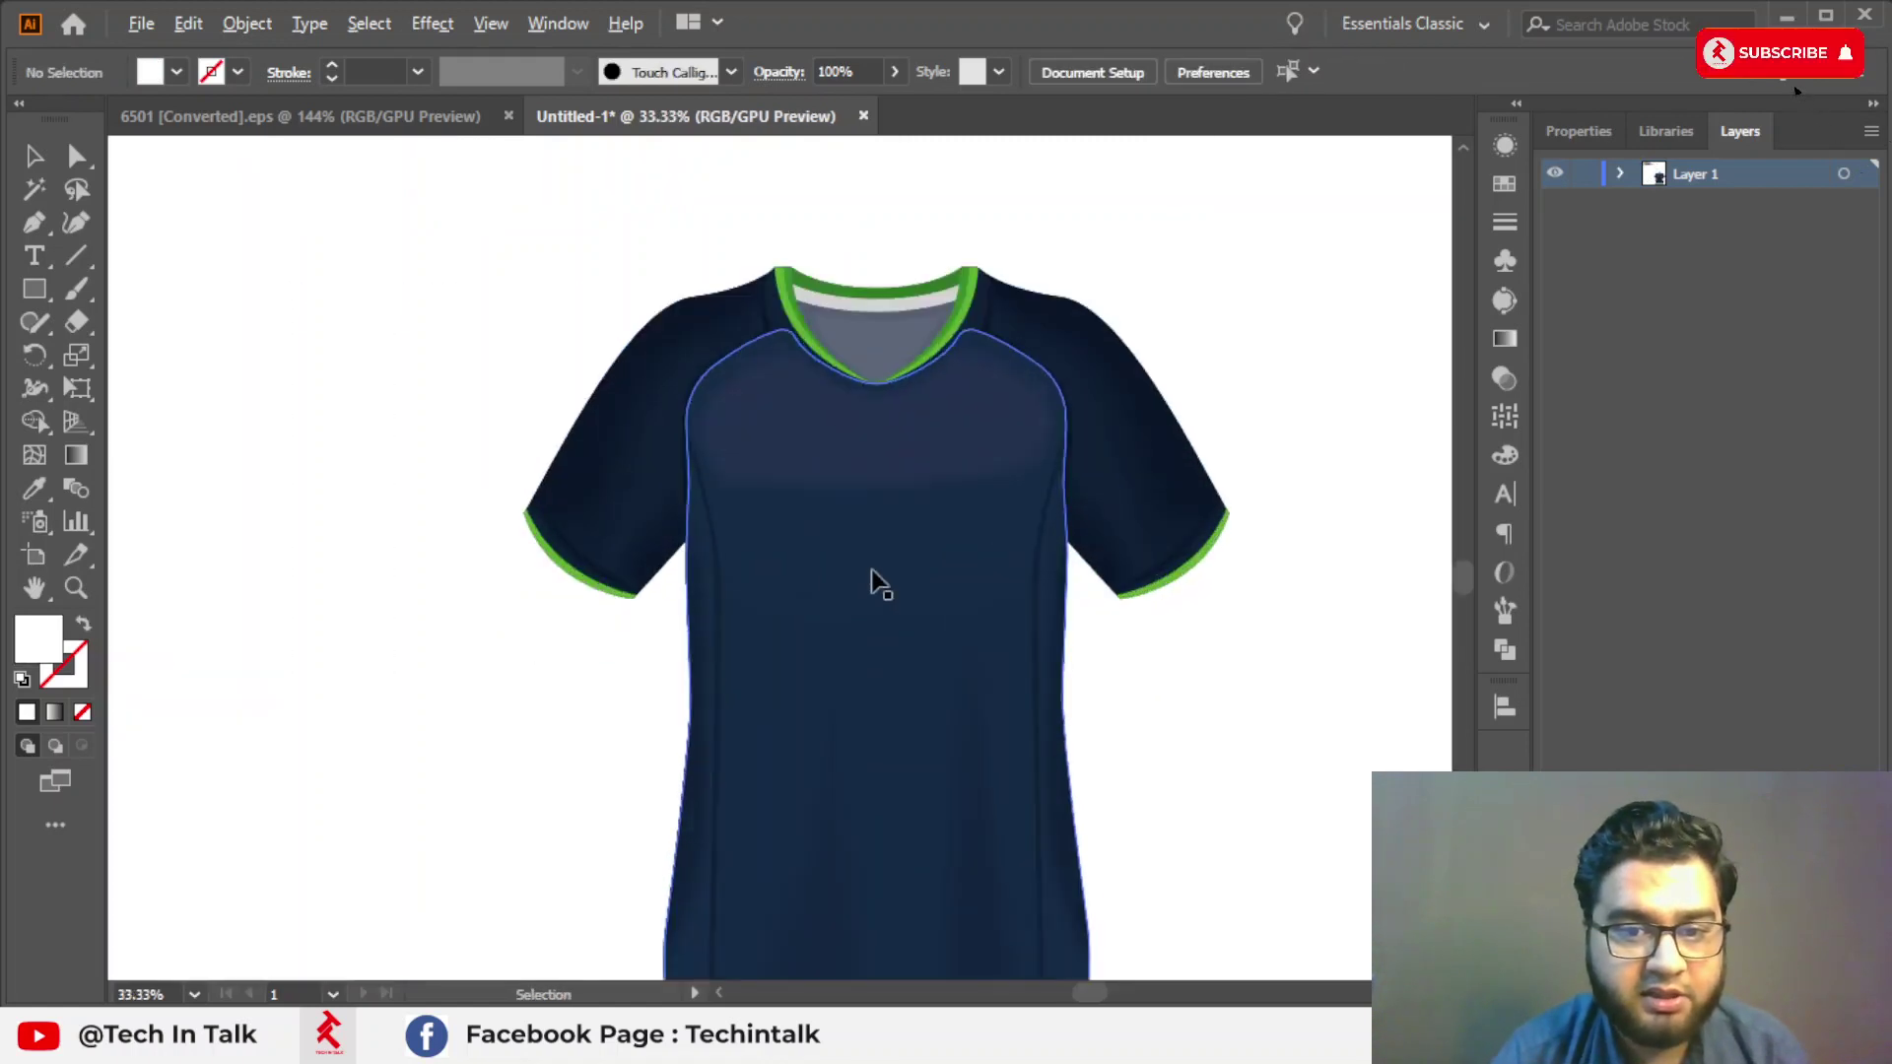
{"action": "left_click_drag", "start_coordinate": [680, 313], "coordinate": [1157, 874]}
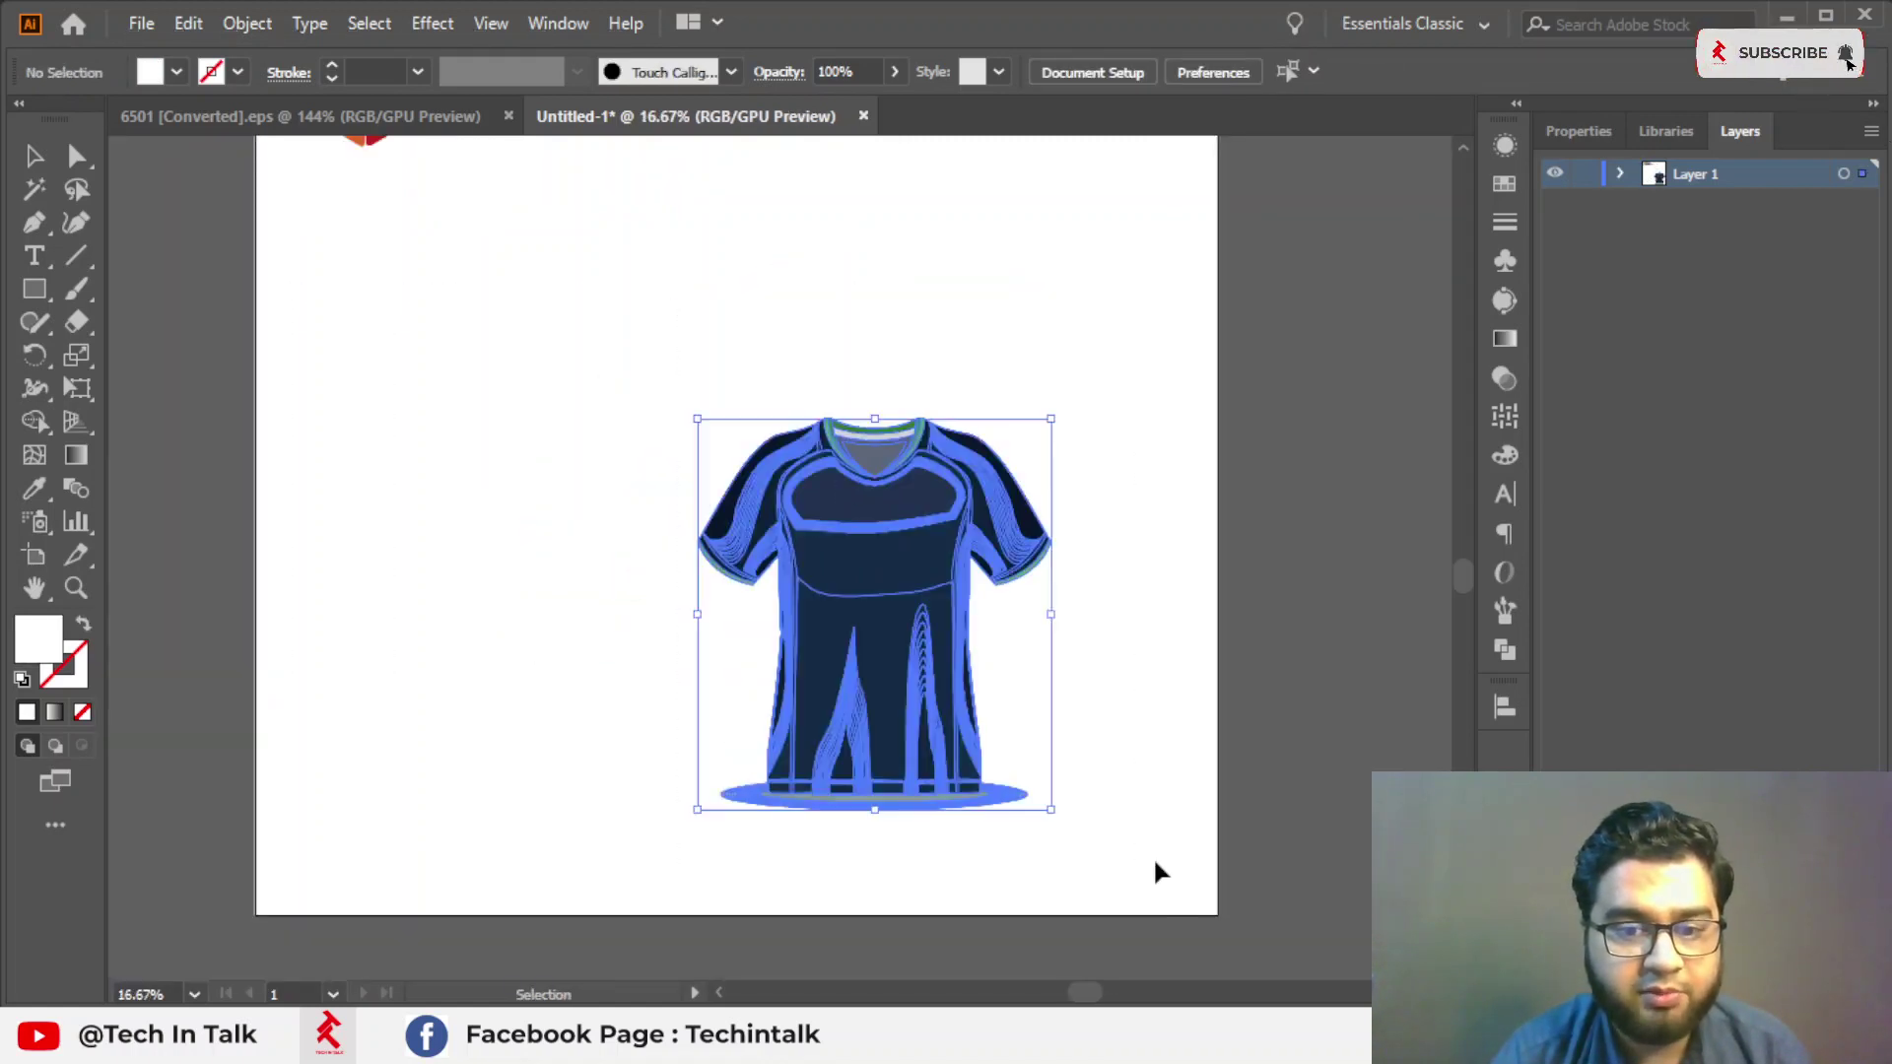
{"action": "left_click", "coordinate": [994, 838]}
{"action": "scroll", "coordinate": [991, 832], "scroll_direction": "up", "scroll_amount": 4}
Inspect the shirt and its shadow, bringing the logo and shirt into view.
{"action": "left_click_drag", "start_coordinate": [913, 766], "coordinate": [1077, 612]}
{"action": "scroll", "coordinate": [1113, 571], "scroll_direction": "down", "scroll_amount": 3}
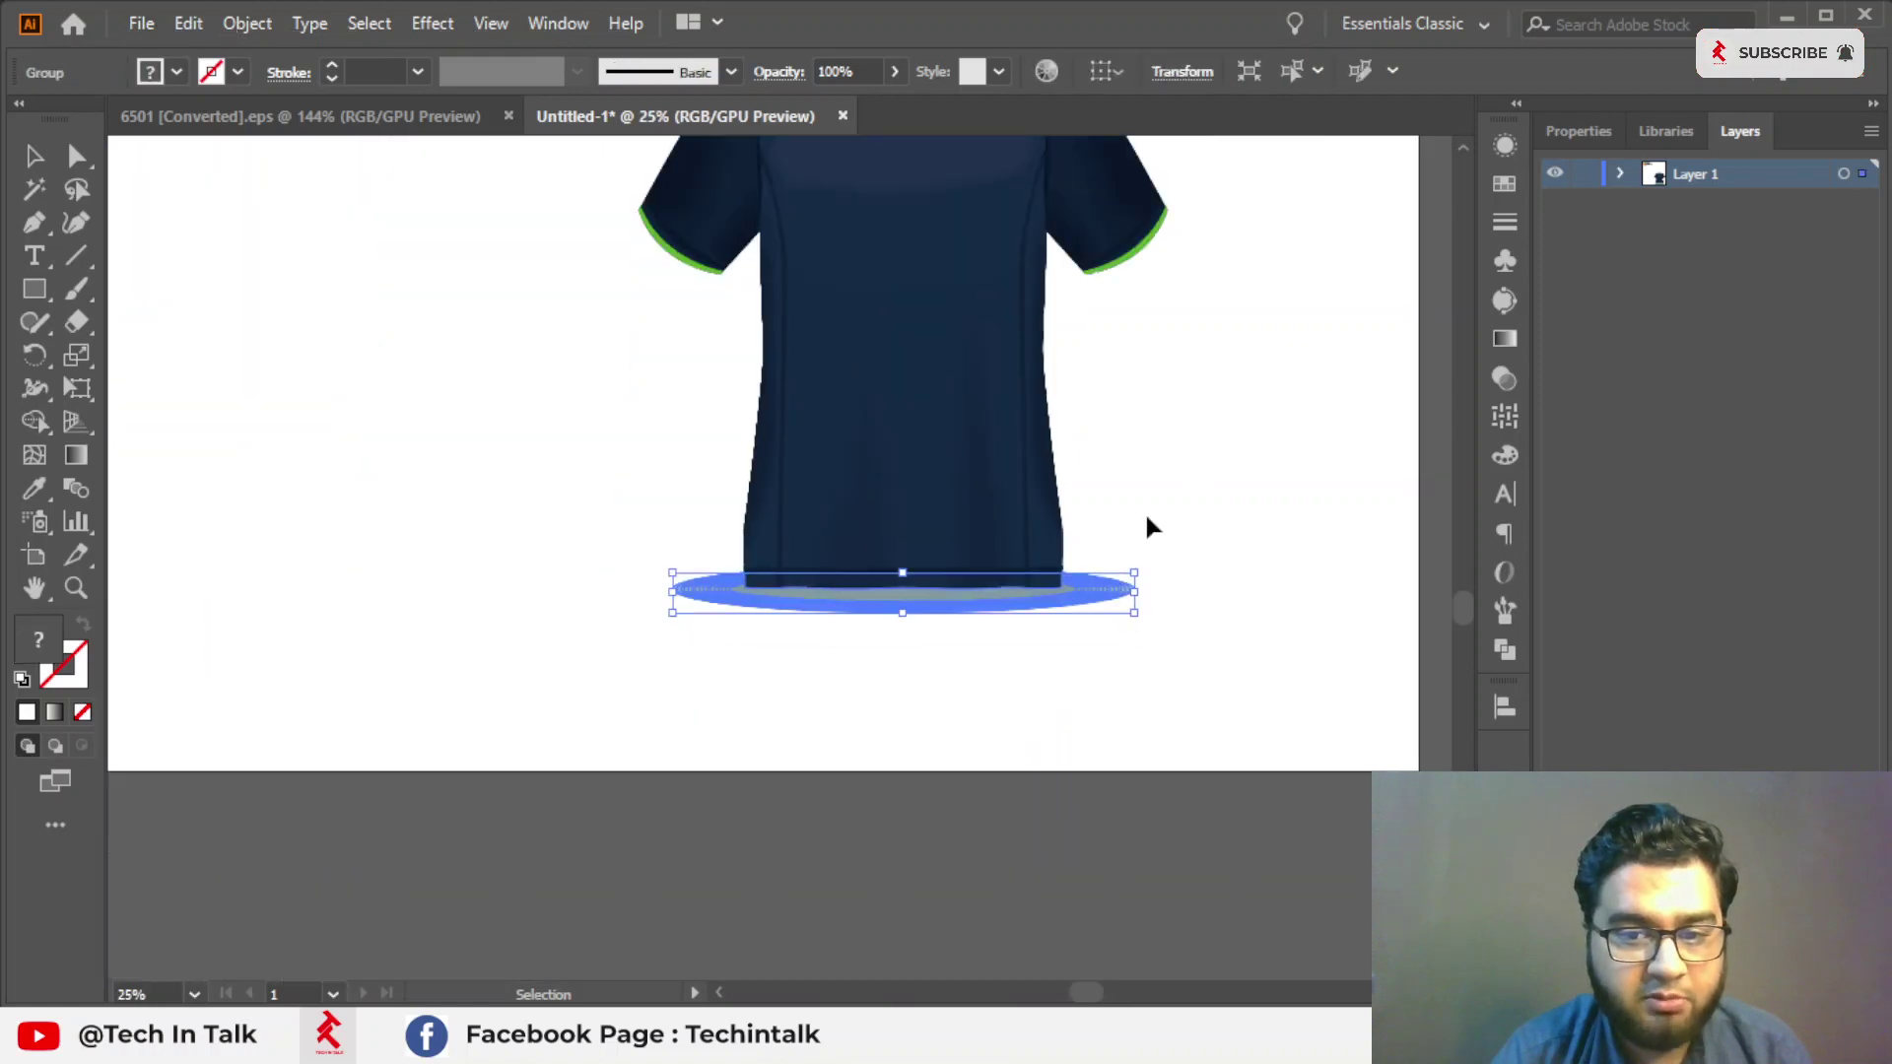
{"action": "left_click", "coordinate": [1198, 477]}
{"action": "scroll", "coordinate": [1198, 477], "scroll_direction": "down", "scroll_amount": 1}
{"action": "scroll", "coordinate": [1074, 483], "scroll_direction": "up", "scroll_amount": 3}
{"action": "left_click", "coordinate": [946, 507]}
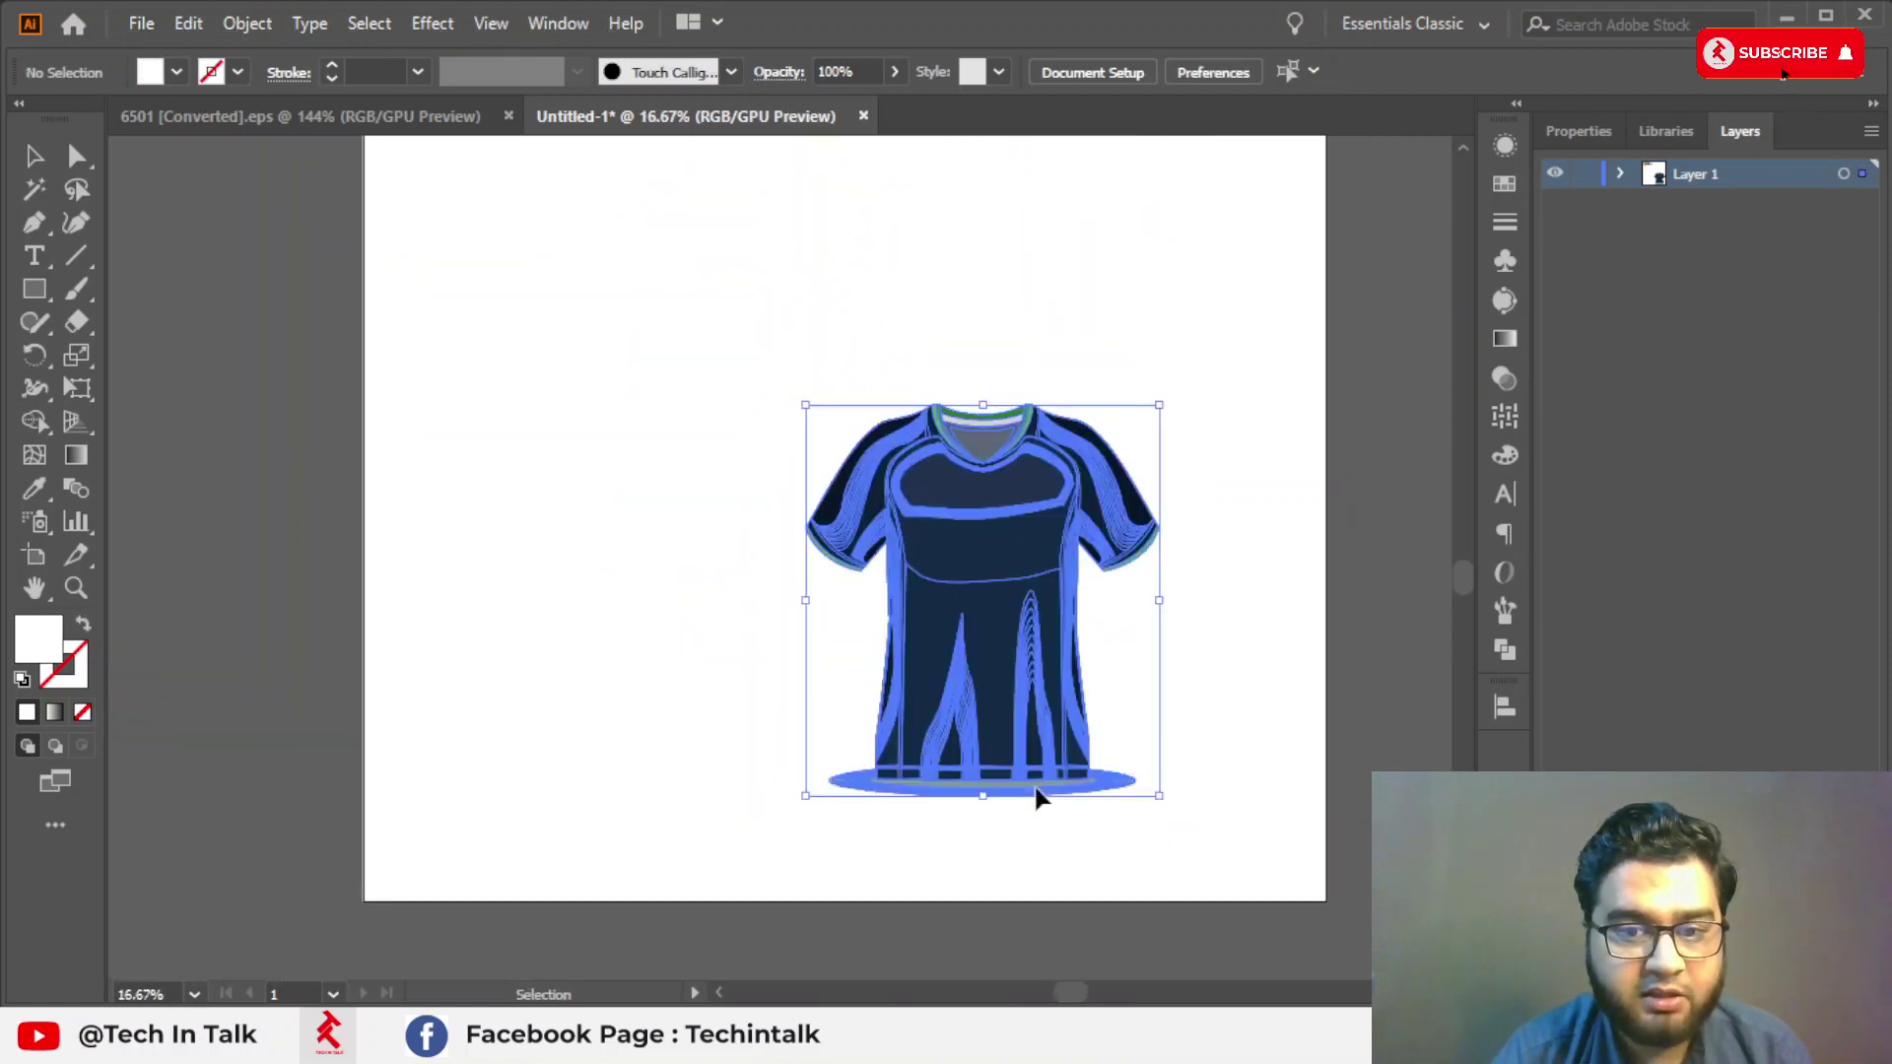
{"action": "left_click", "coordinate": [1163, 254]}
{"action": "scroll", "coordinate": [1065, 381], "scroll_direction": "down", "scroll_amount": 1}
{"action": "left_click", "coordinate": [975, 552]}
{"action": "left_click_drag", "start_coordinate": [976, 552], "coordinate": [864, 704]}
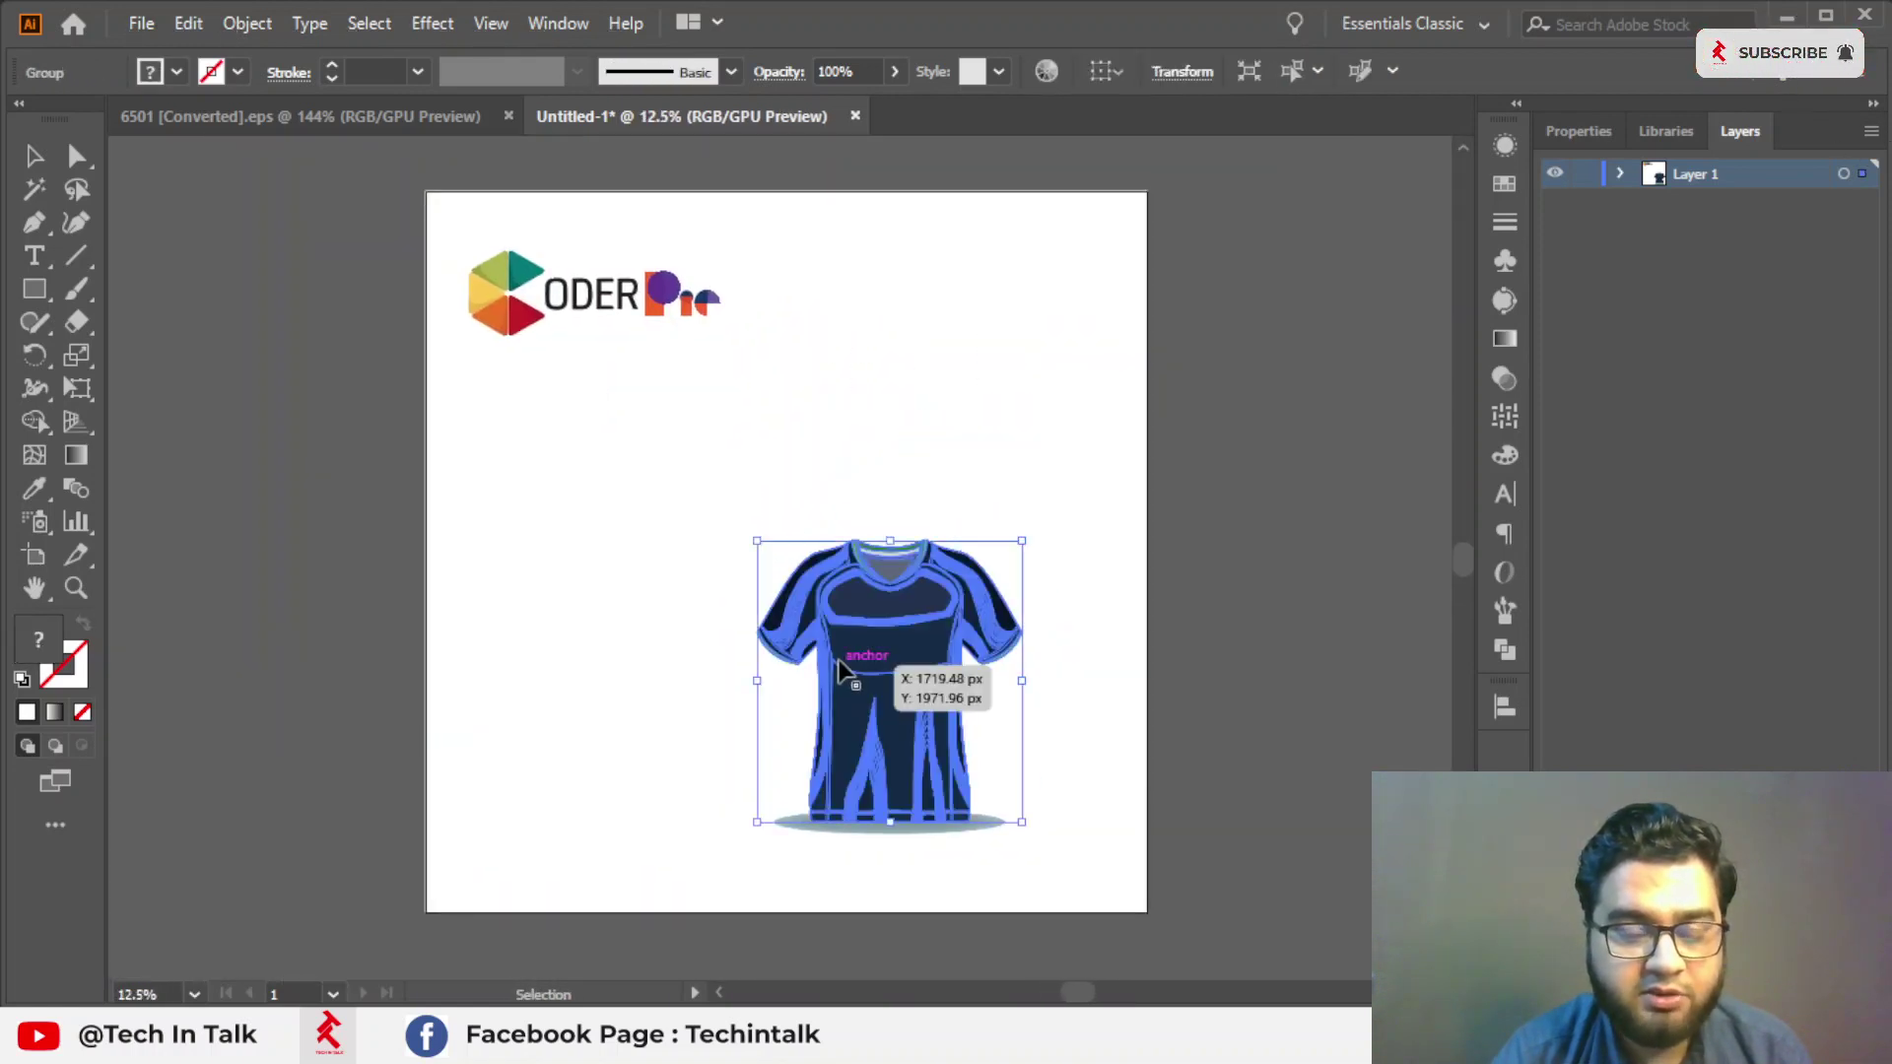
Enlarge the front shirt and reposition it on the page.
{"action": "mouse_move", "coordinate": [463, 247]}
{"action": "left_mouse_down"}
{"action": "mouse_move", "coordinate": [729, 345]}
{"action": "mouse_move", "coordinate": [666, 414]}
{"action": "left_mouse_up"}
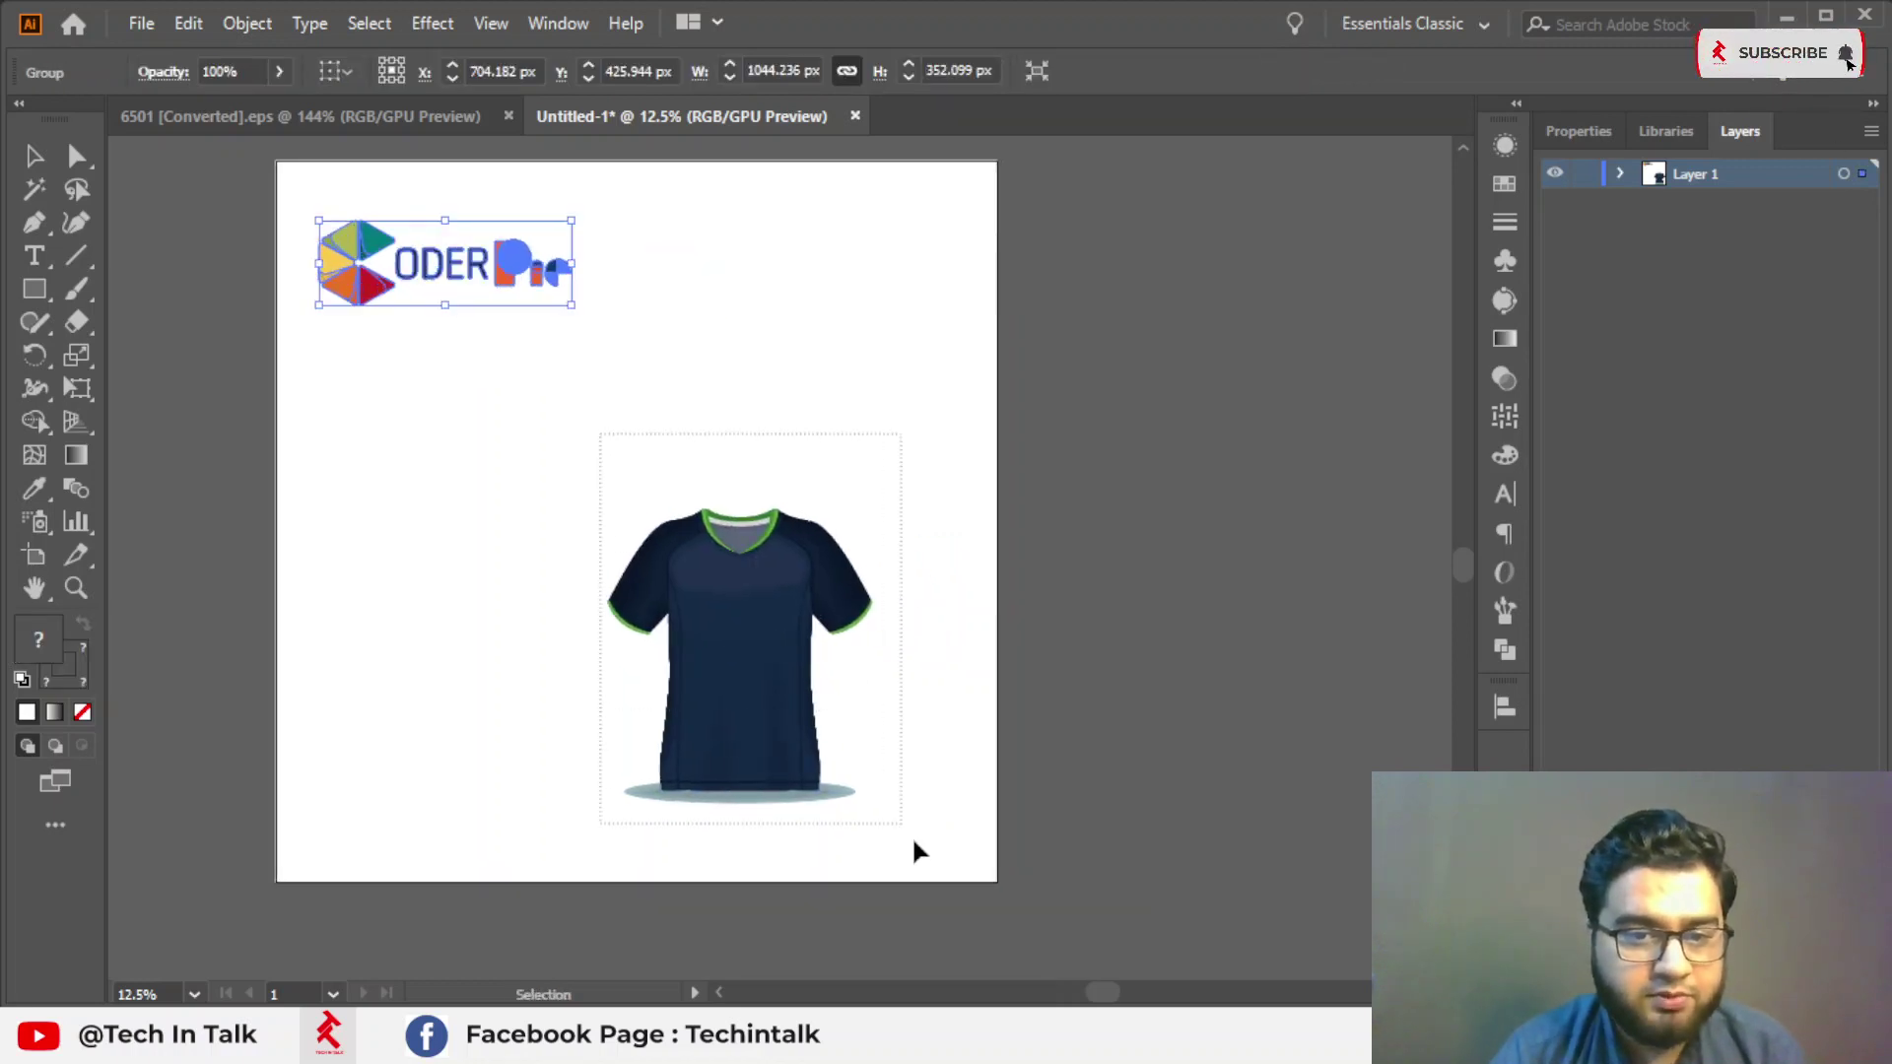
{"action": "left_click", "coordinate": [877, 749]}
{"action": "left_click_drag", "start_coordinate": [882, 498], "coordinate": [1102, 328]}
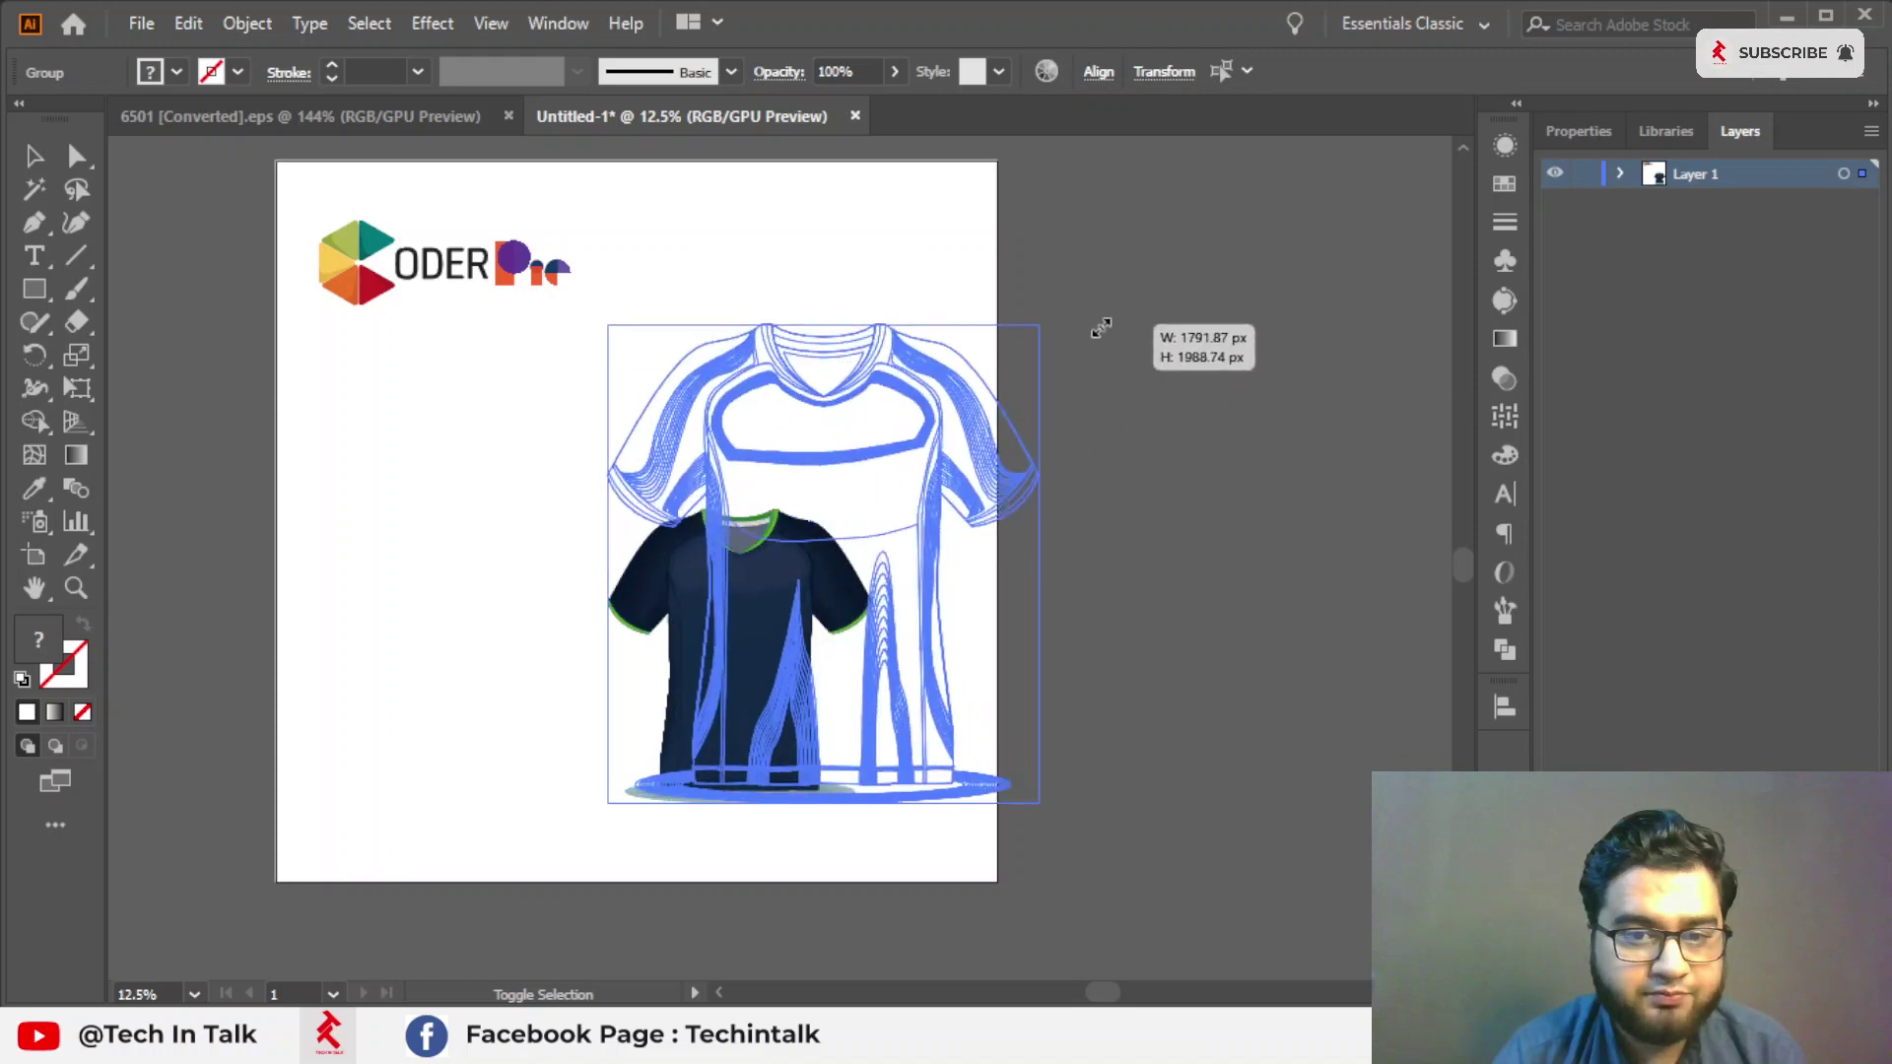
{"action": "mouse_move", "coordinate": [845, 477]}
{"action": "left_mouse_down"}
{"action": "mouse_move", "coordinate": [864, 438]}
{"action": "mouse_move", "coordinate": [816, 444]}
{"action": "left_mouse_up"}
Widen the artboard to about 3832 px with the Artboard tool.
{"action": "left_click", "coordinate": [35, 555]}
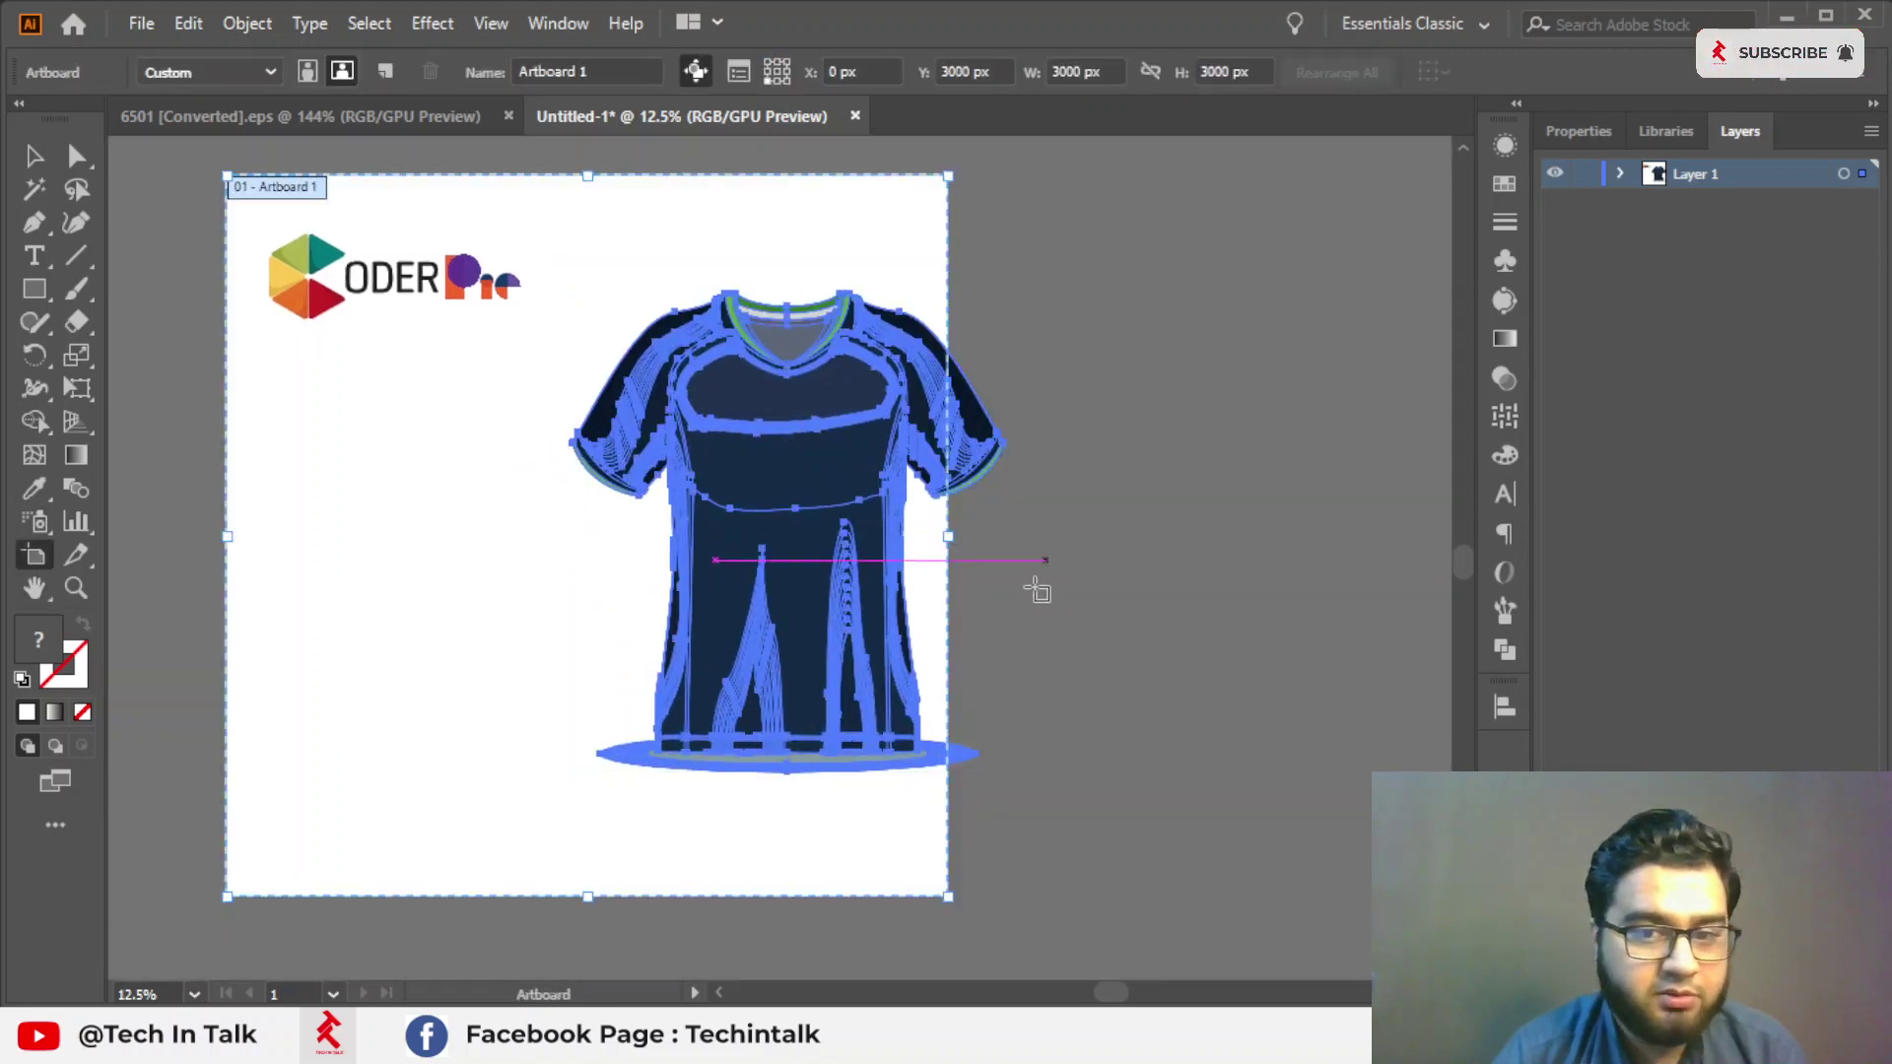
{"action": "left_click_drag", "start_coordinate": [946, 542], "coordinate": [1149, 537]}
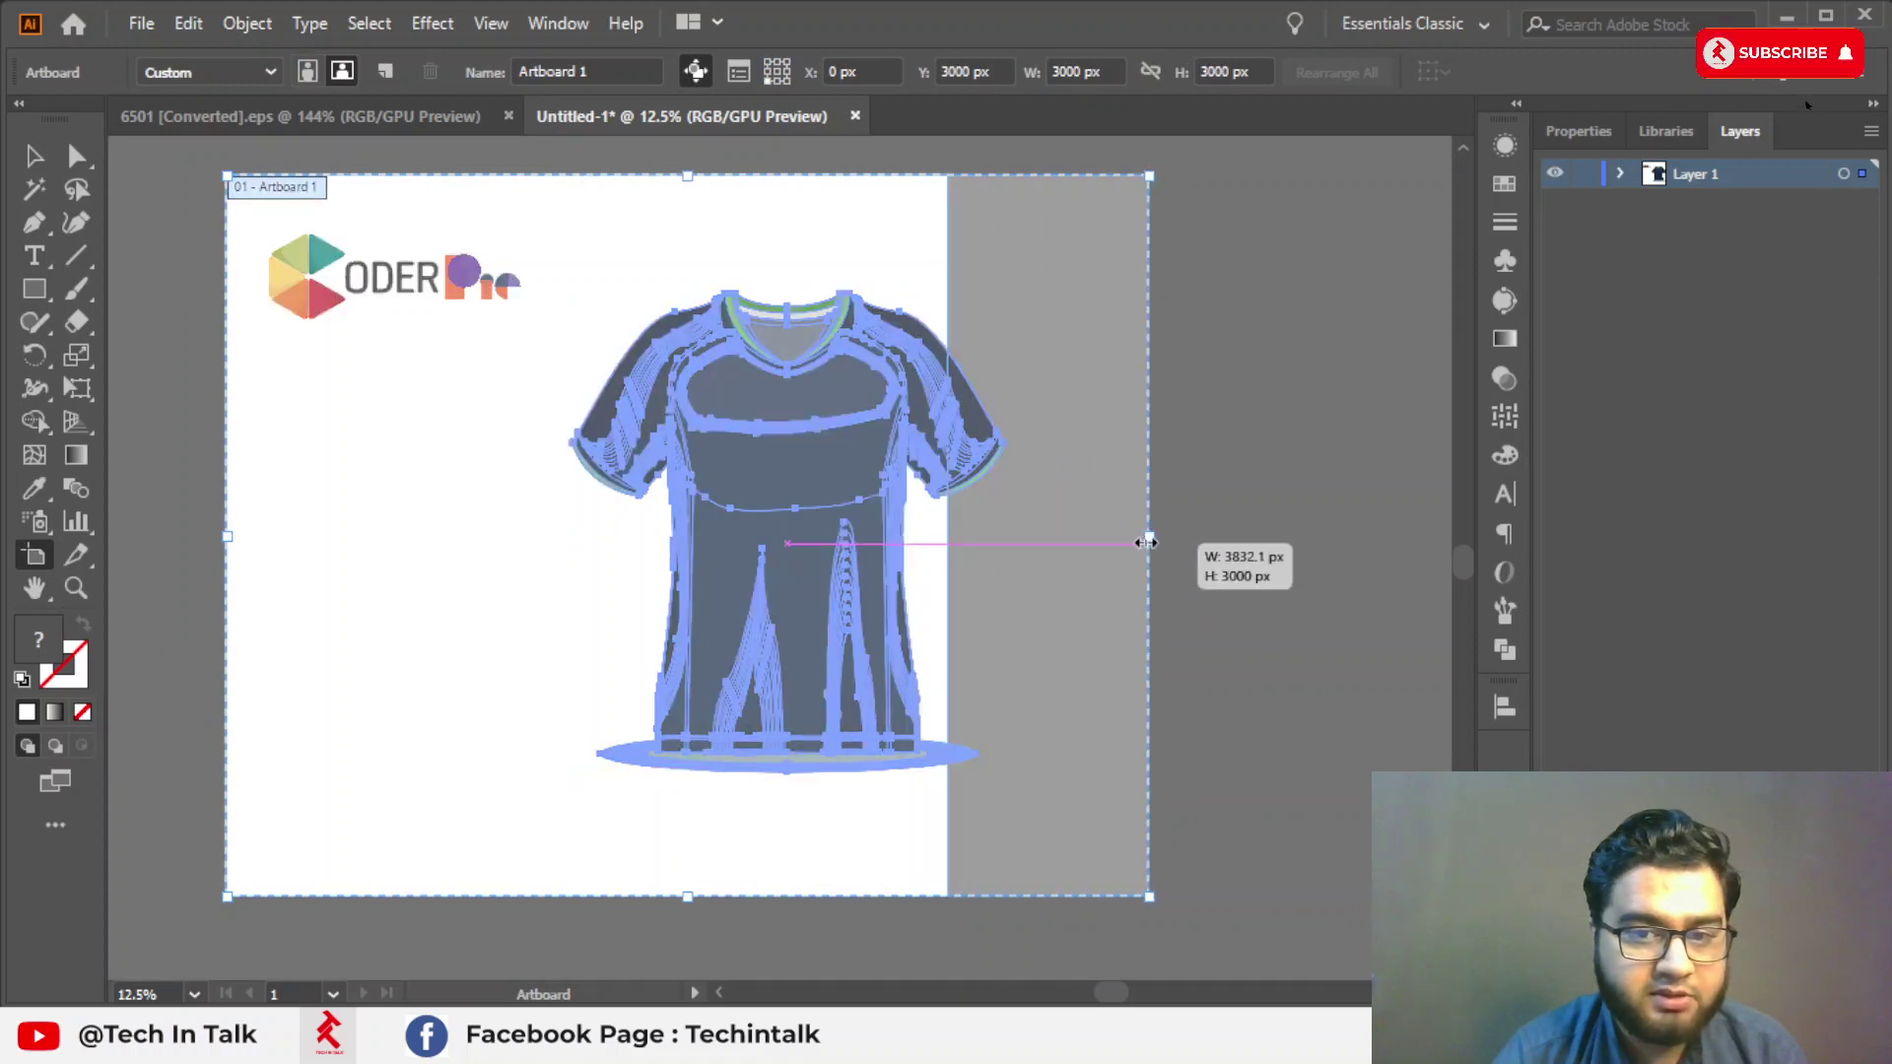
{"action": "left_click", "coordinate": [33, 161]}
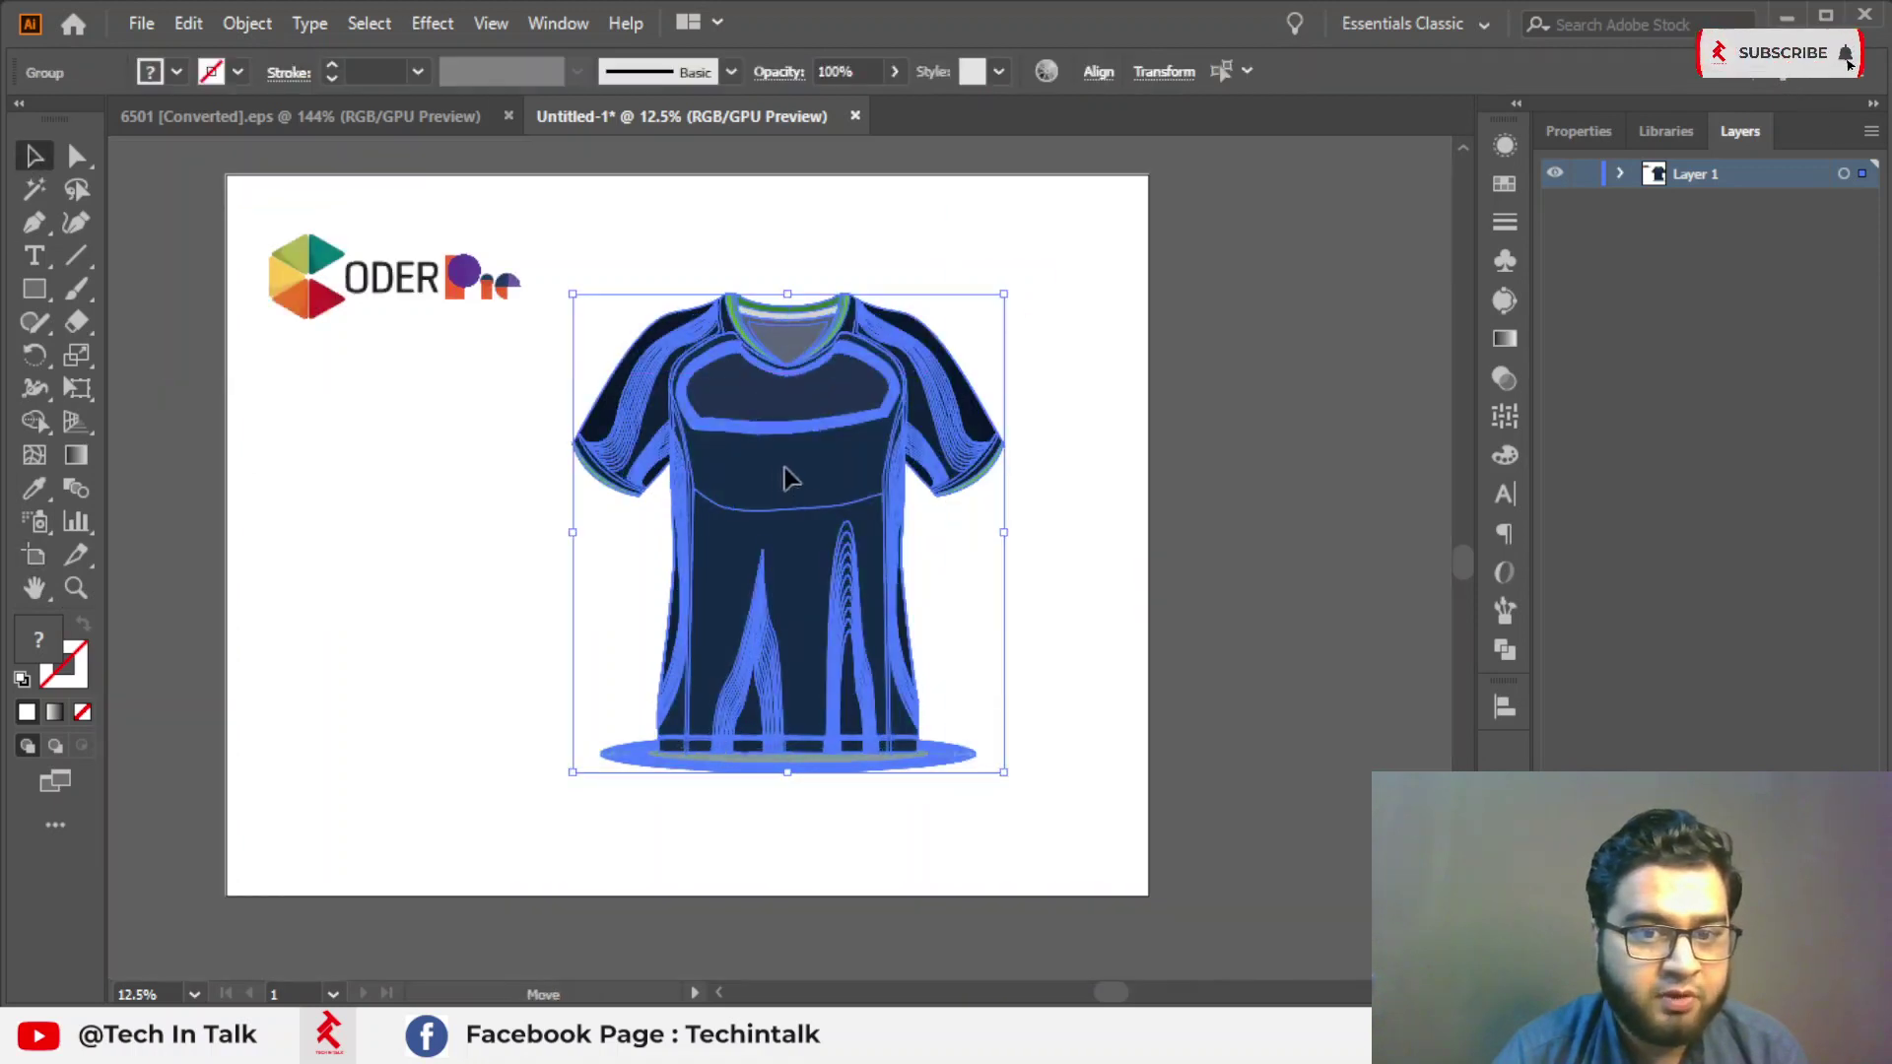
Nudge the shirt right and move the CoderPie logo down beside it.
{"action": "left_click_drag", "start_coordinate": [785, 477], "coordinate": [843, 481]}
{"action": "left_click", "coordinate": [558, 426]}
{"action": "left_click", "coordinate": [345, 298]}
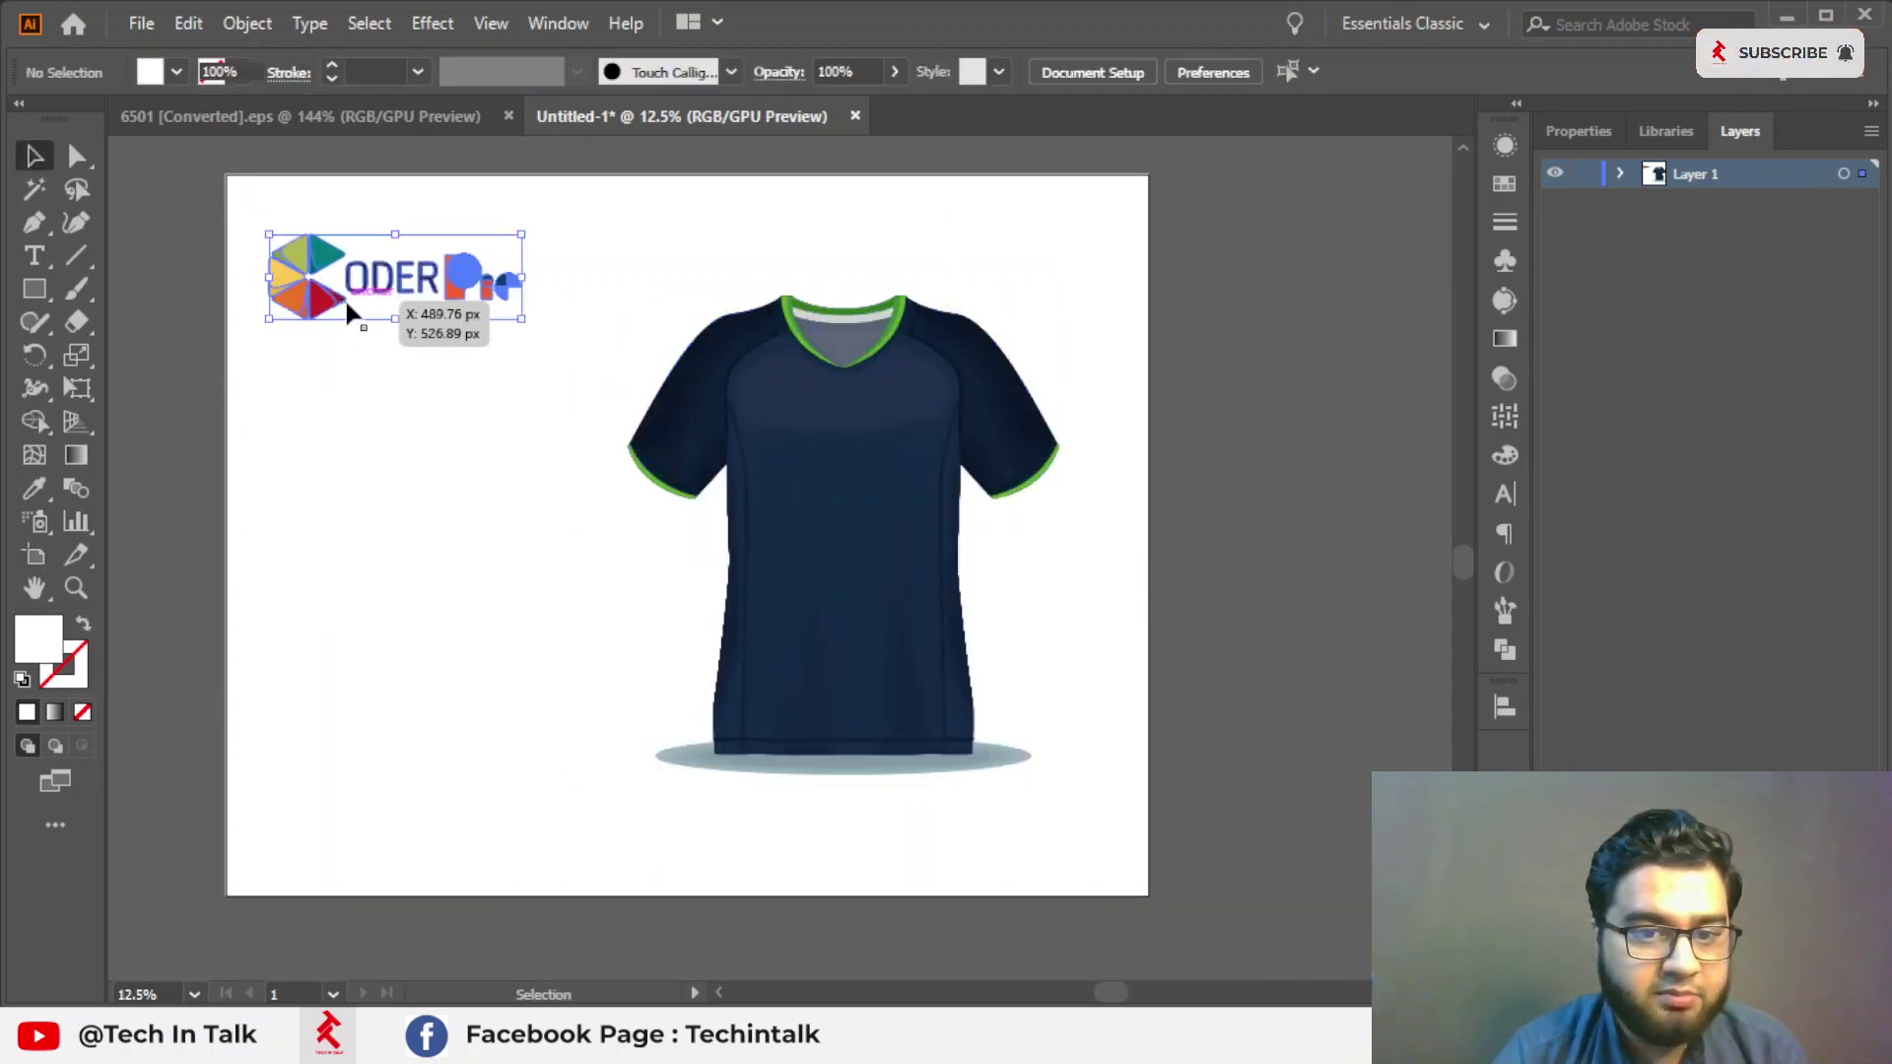
{"action": "left_click", "coordinate": [353, 495]}
{"action": "mouse_move", "coordinate": [367, 293]}
{"action": "left_mouse_down"}
{"action": "mouse_move", "coordinate": [537, 603]}
{"action": "mouse_move", "coordinate": [591, 605]}
{"action": "left_mouse_up"}
Shift the shirt slightly right and settle the logo left of it, level with its middle.
{"action": "left_click_drag", "start_coordinate": [614, 254], "coordinate": [931, 784]}
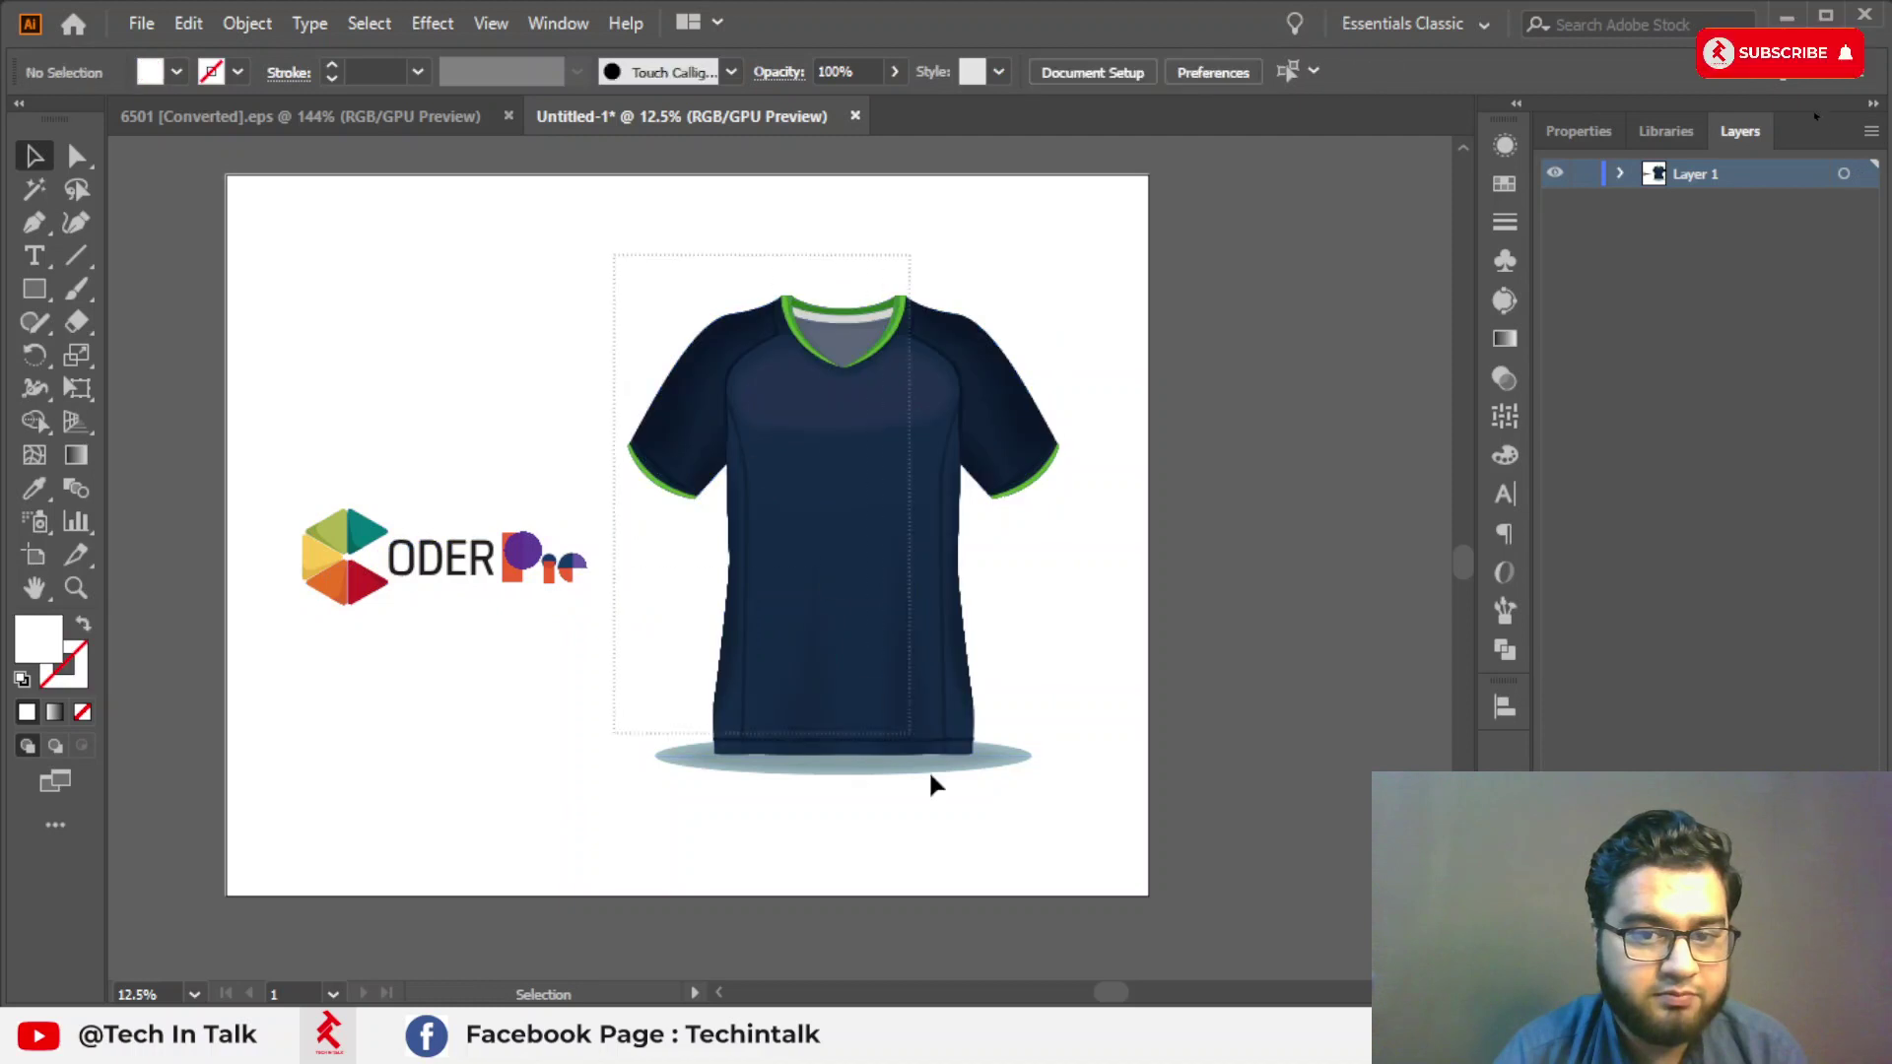
{"action": "left_click_drag", "start_coordinate": [912, 672], "coordinate": [946, 684]}
{"action": "left_click", "coordinate": [609, 268]}
{"action": "left_click_drag", "start_coordinate": [402, 579], "coordinate": [360, 501]}
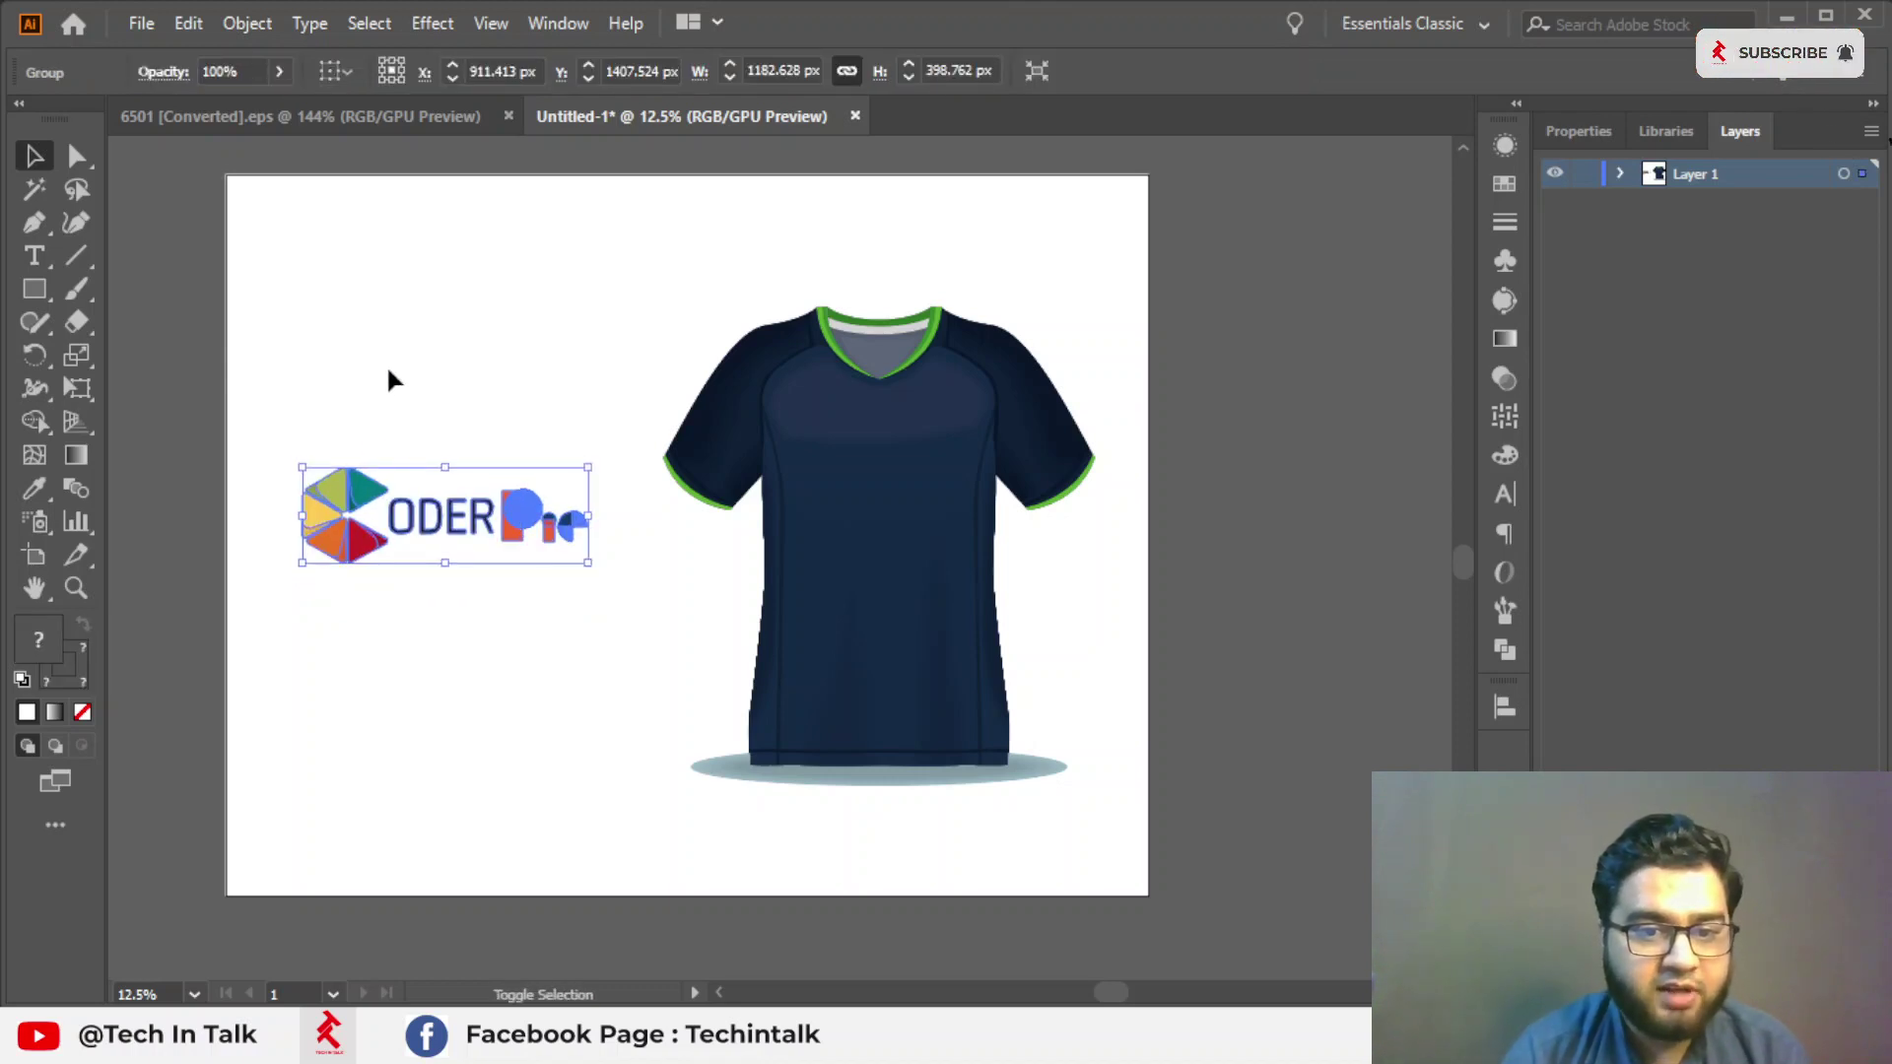
{"action": "key", "text": "ctrl+z"}
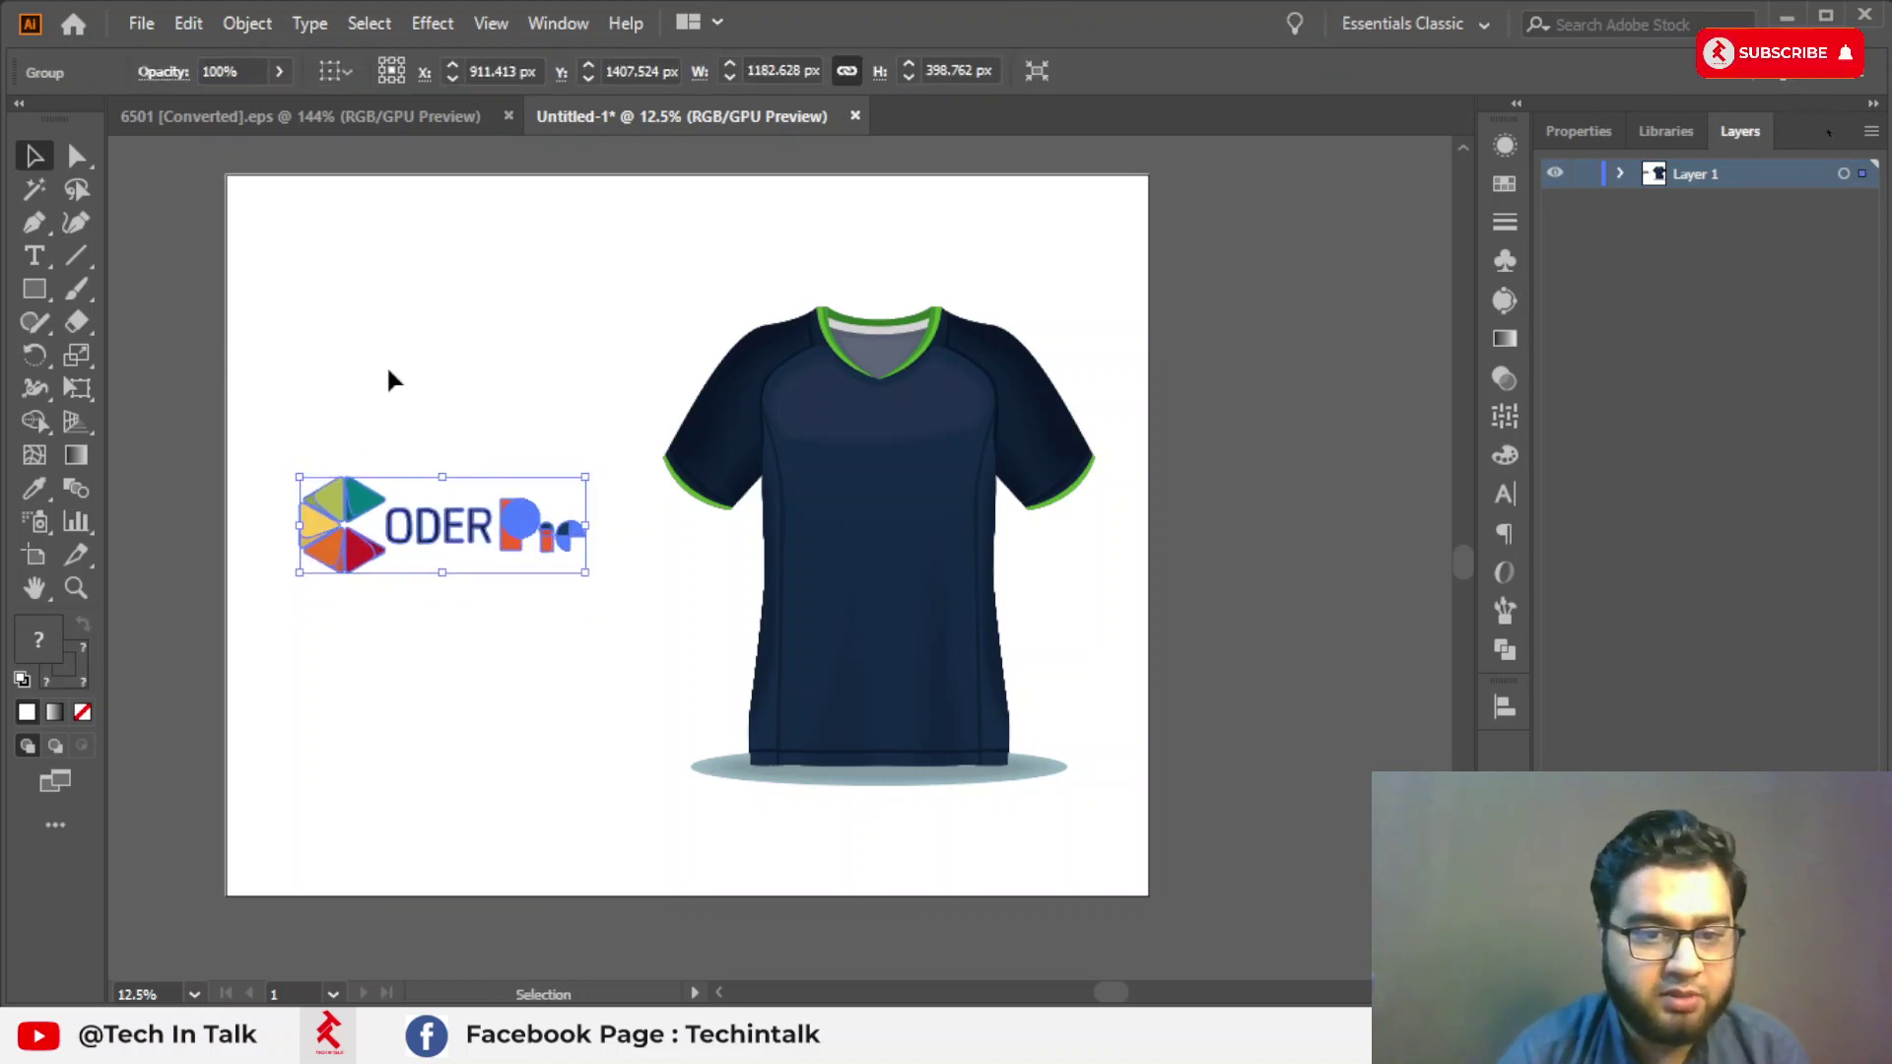
{"action": "left_click", "coordinate": [936, 409]}
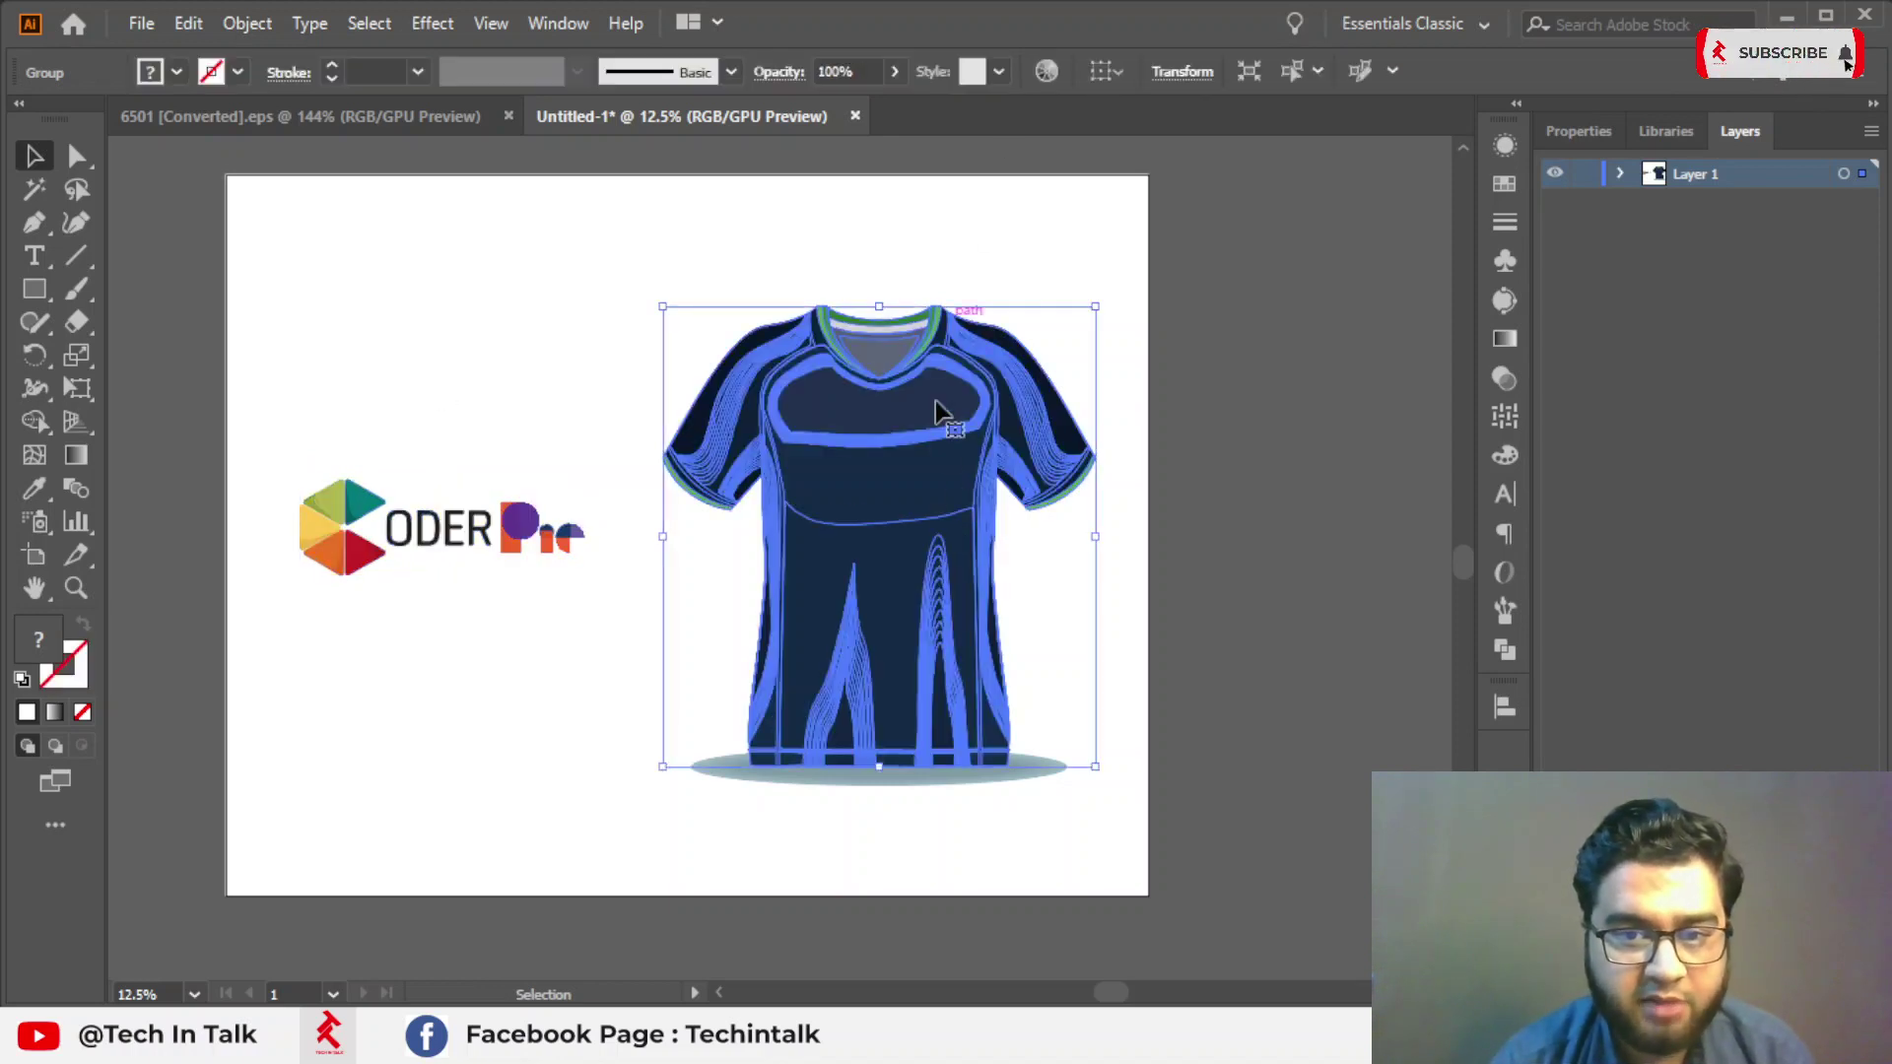
Expand the shirt group in the Layers panel and target its chest band, sleeve and body panel.
{"action": "left_click", "coordinate": [1619, 174]}
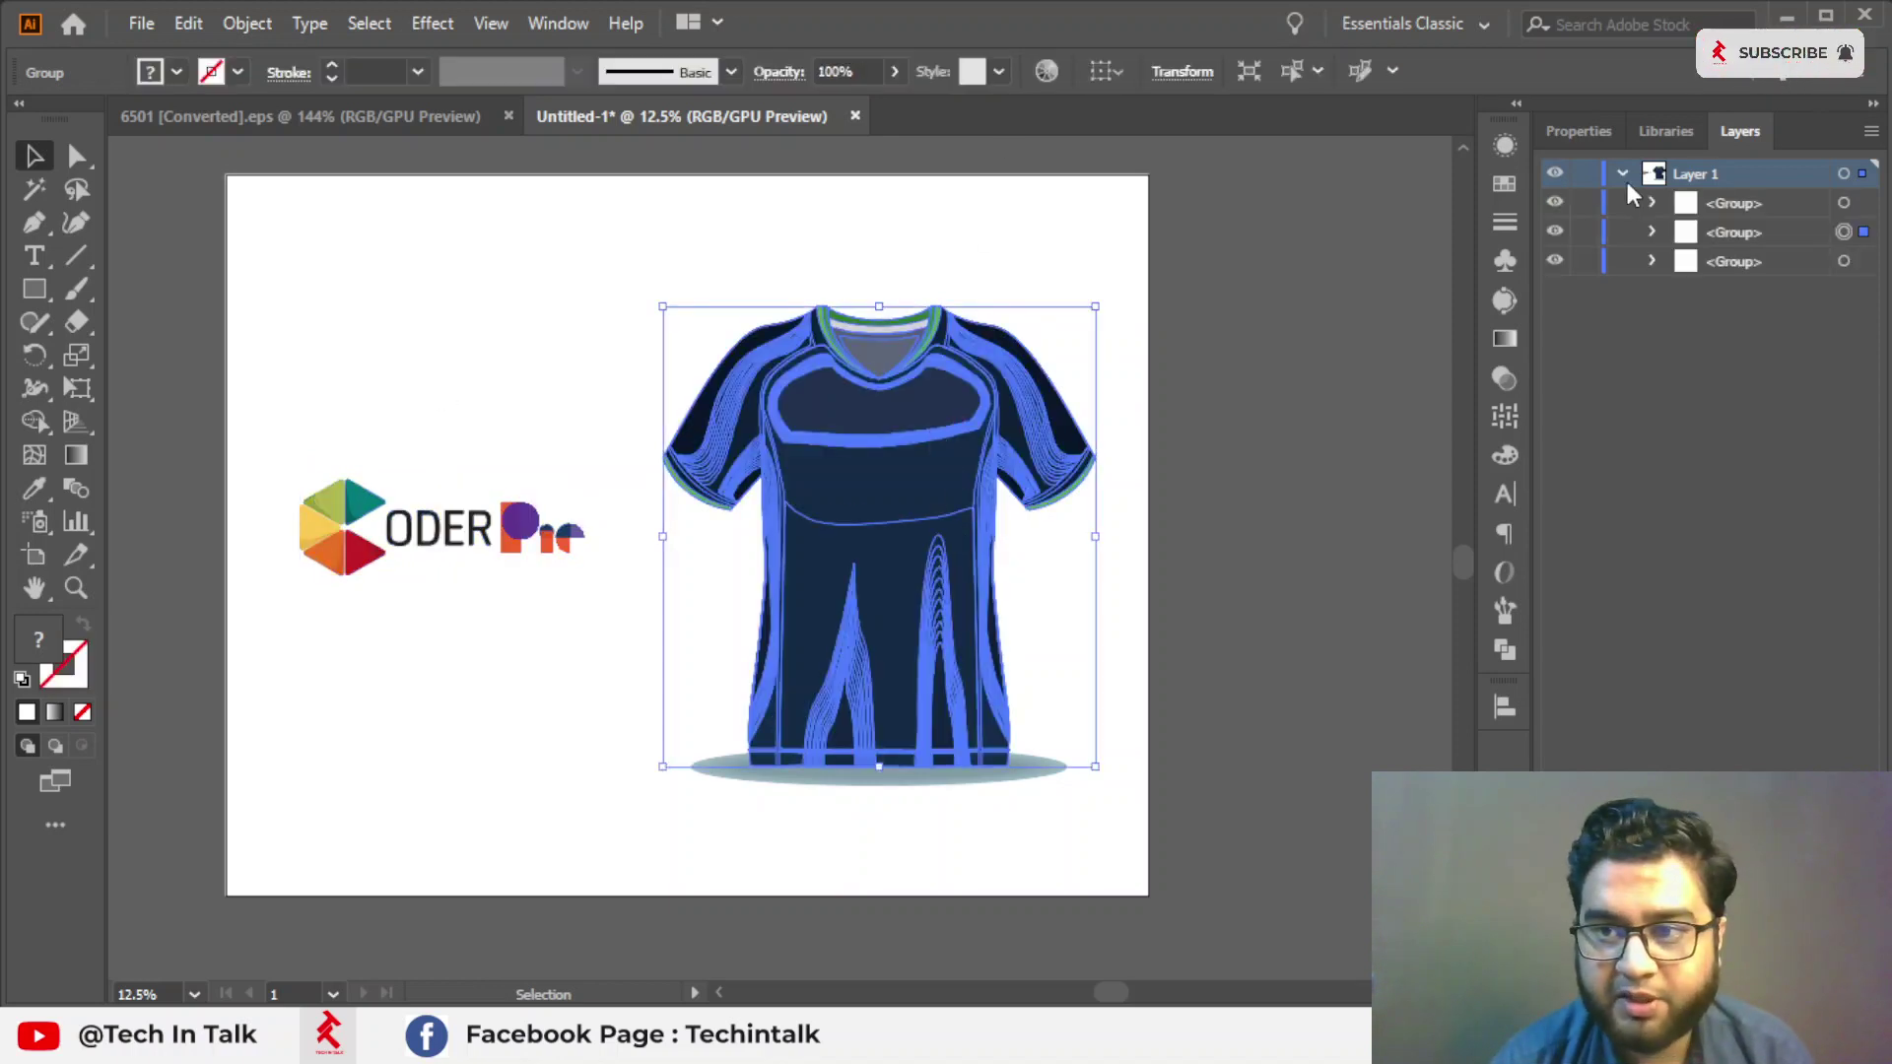
{"action": "left_click", "coordinate": [1653, 233]}
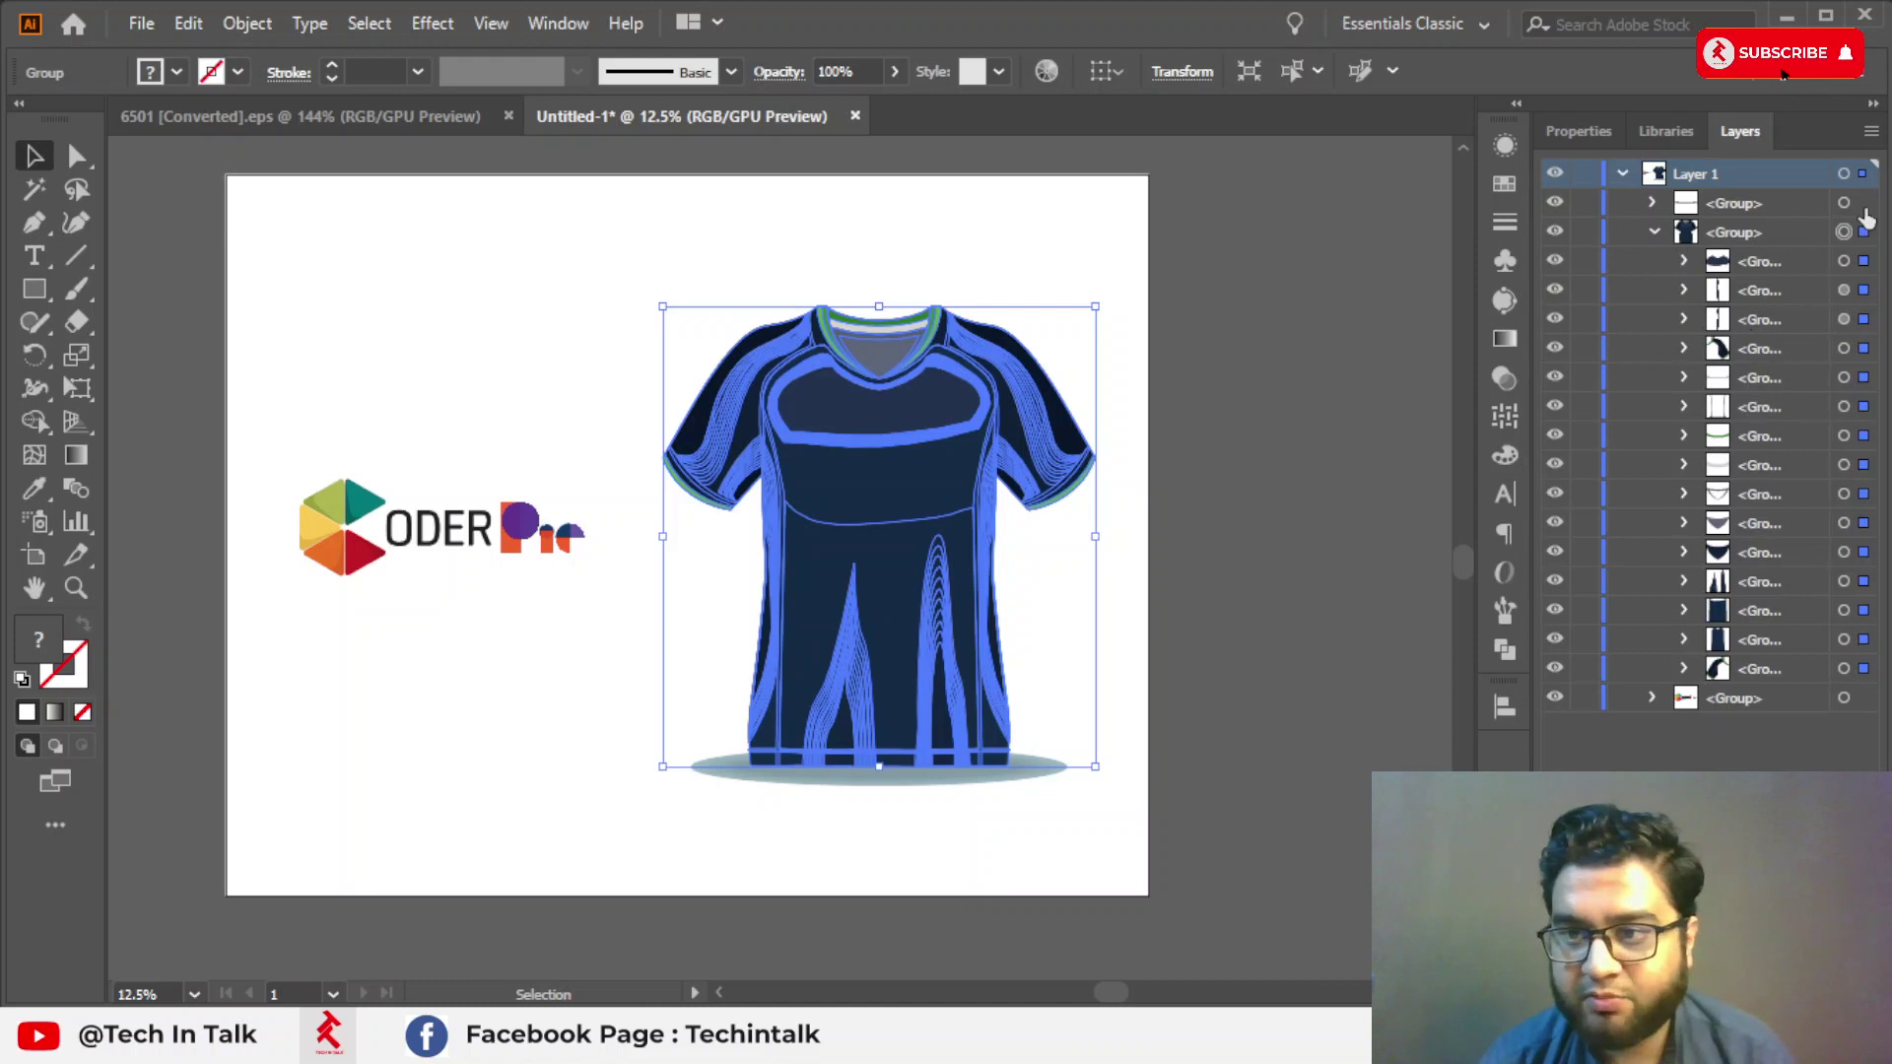
{"action": "left_click", "coordinate": [1864, 263]}
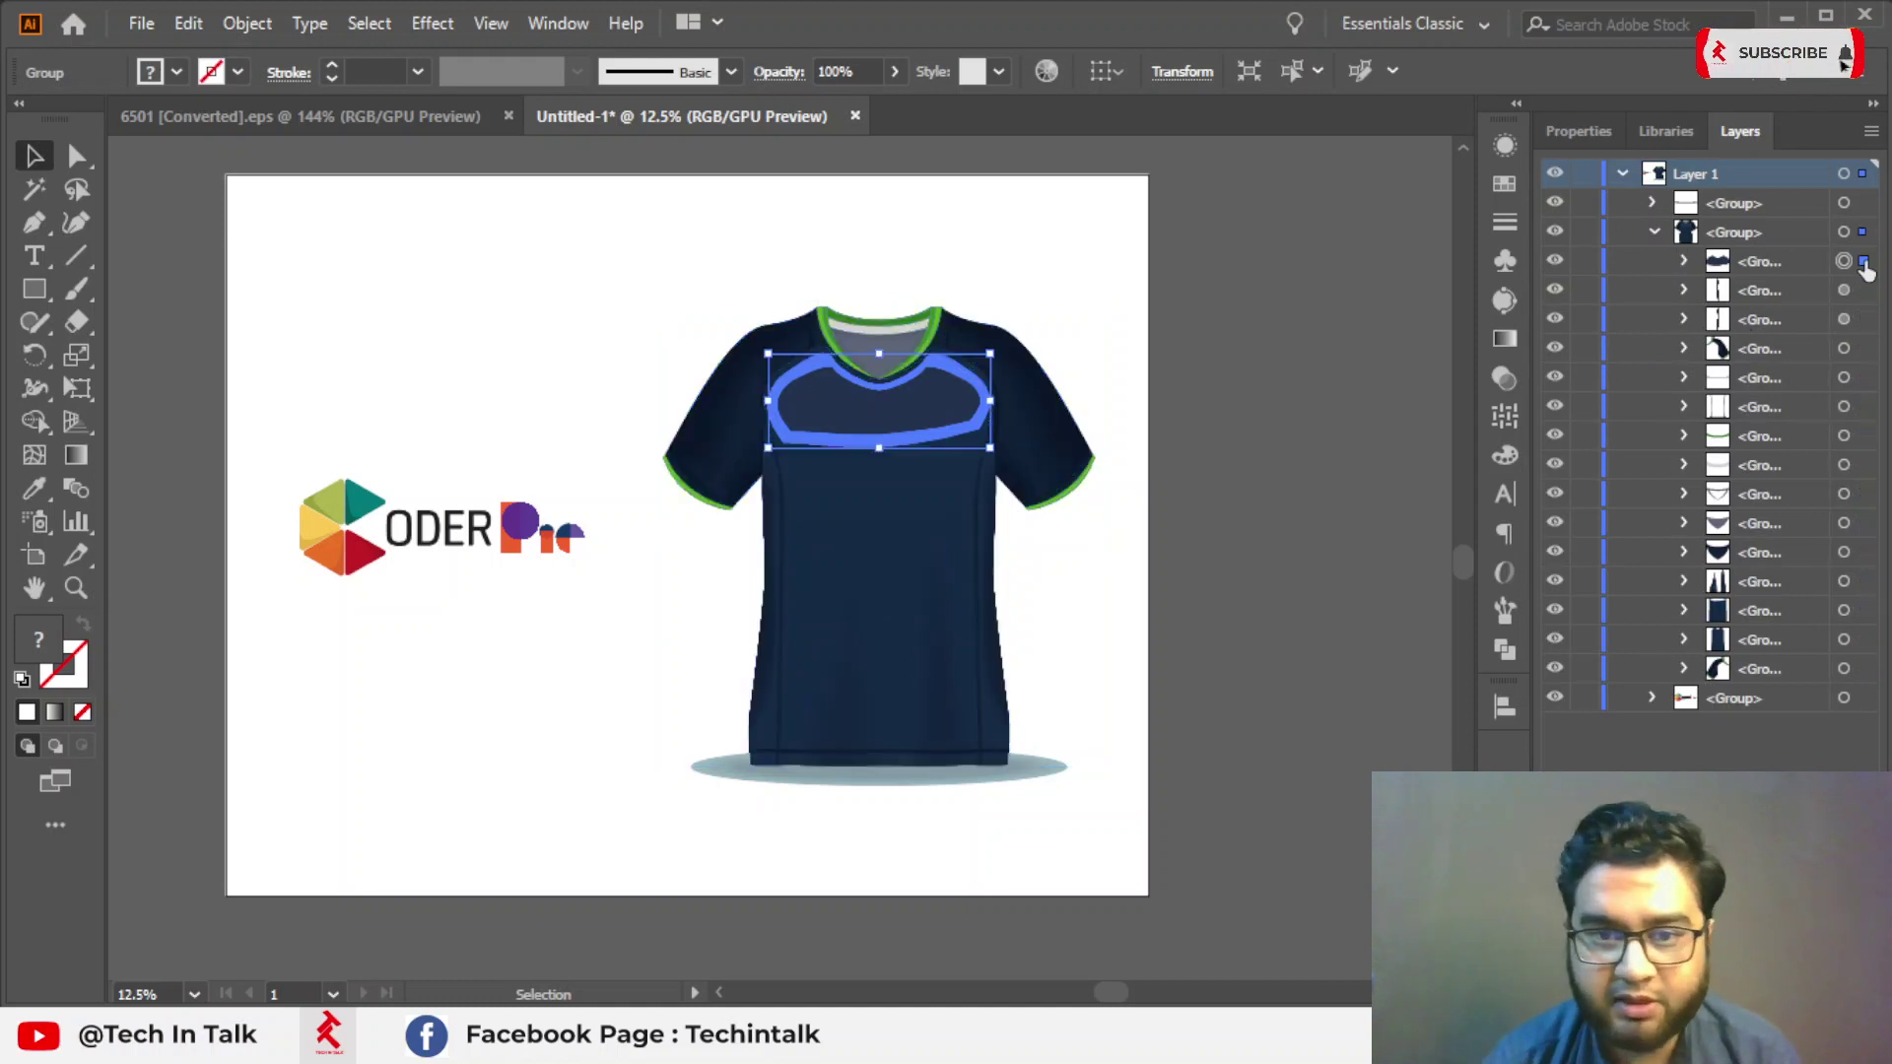
{"action": "left_click", "coordinate": [1862, 348]}
{"action": "left_click", "coordinate": [1845, 612]}
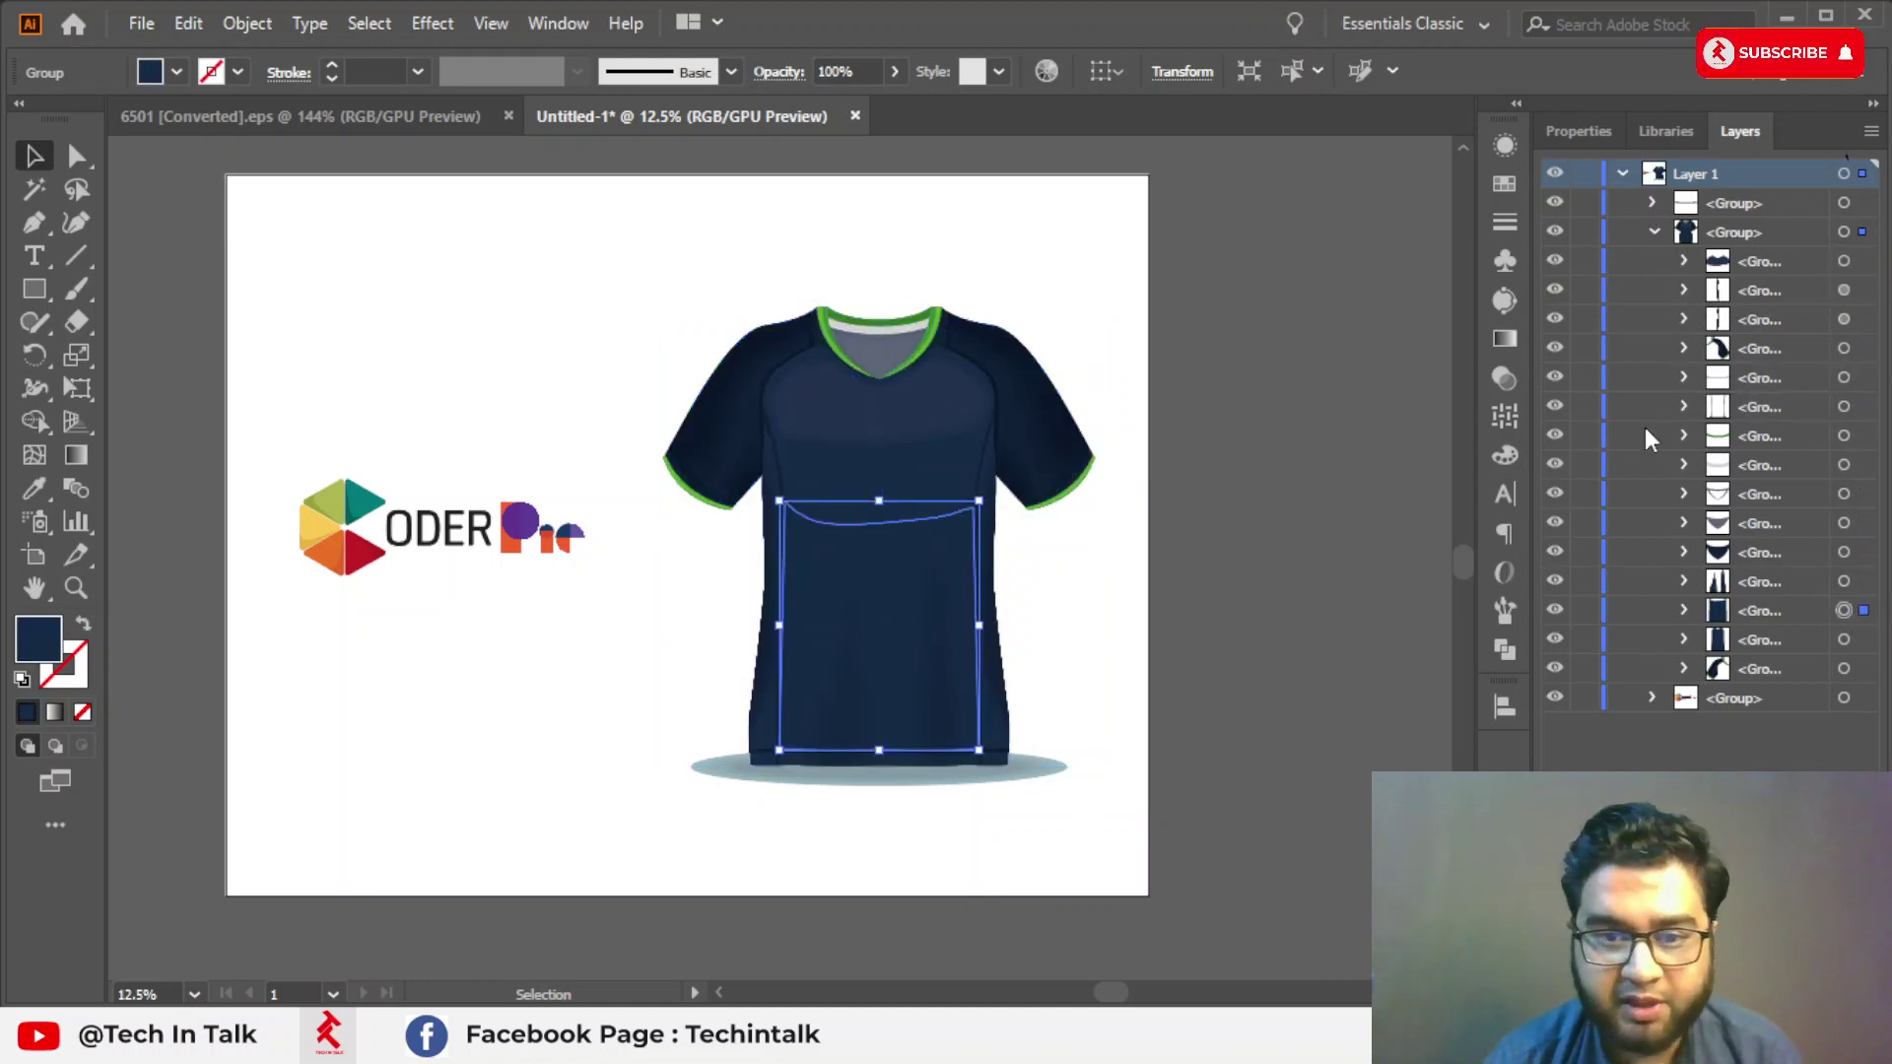
Fill the body panel and stripes with the logo's orange using the Eyedropper.
{"action": "left_click", "coordinate": [36, 493]}
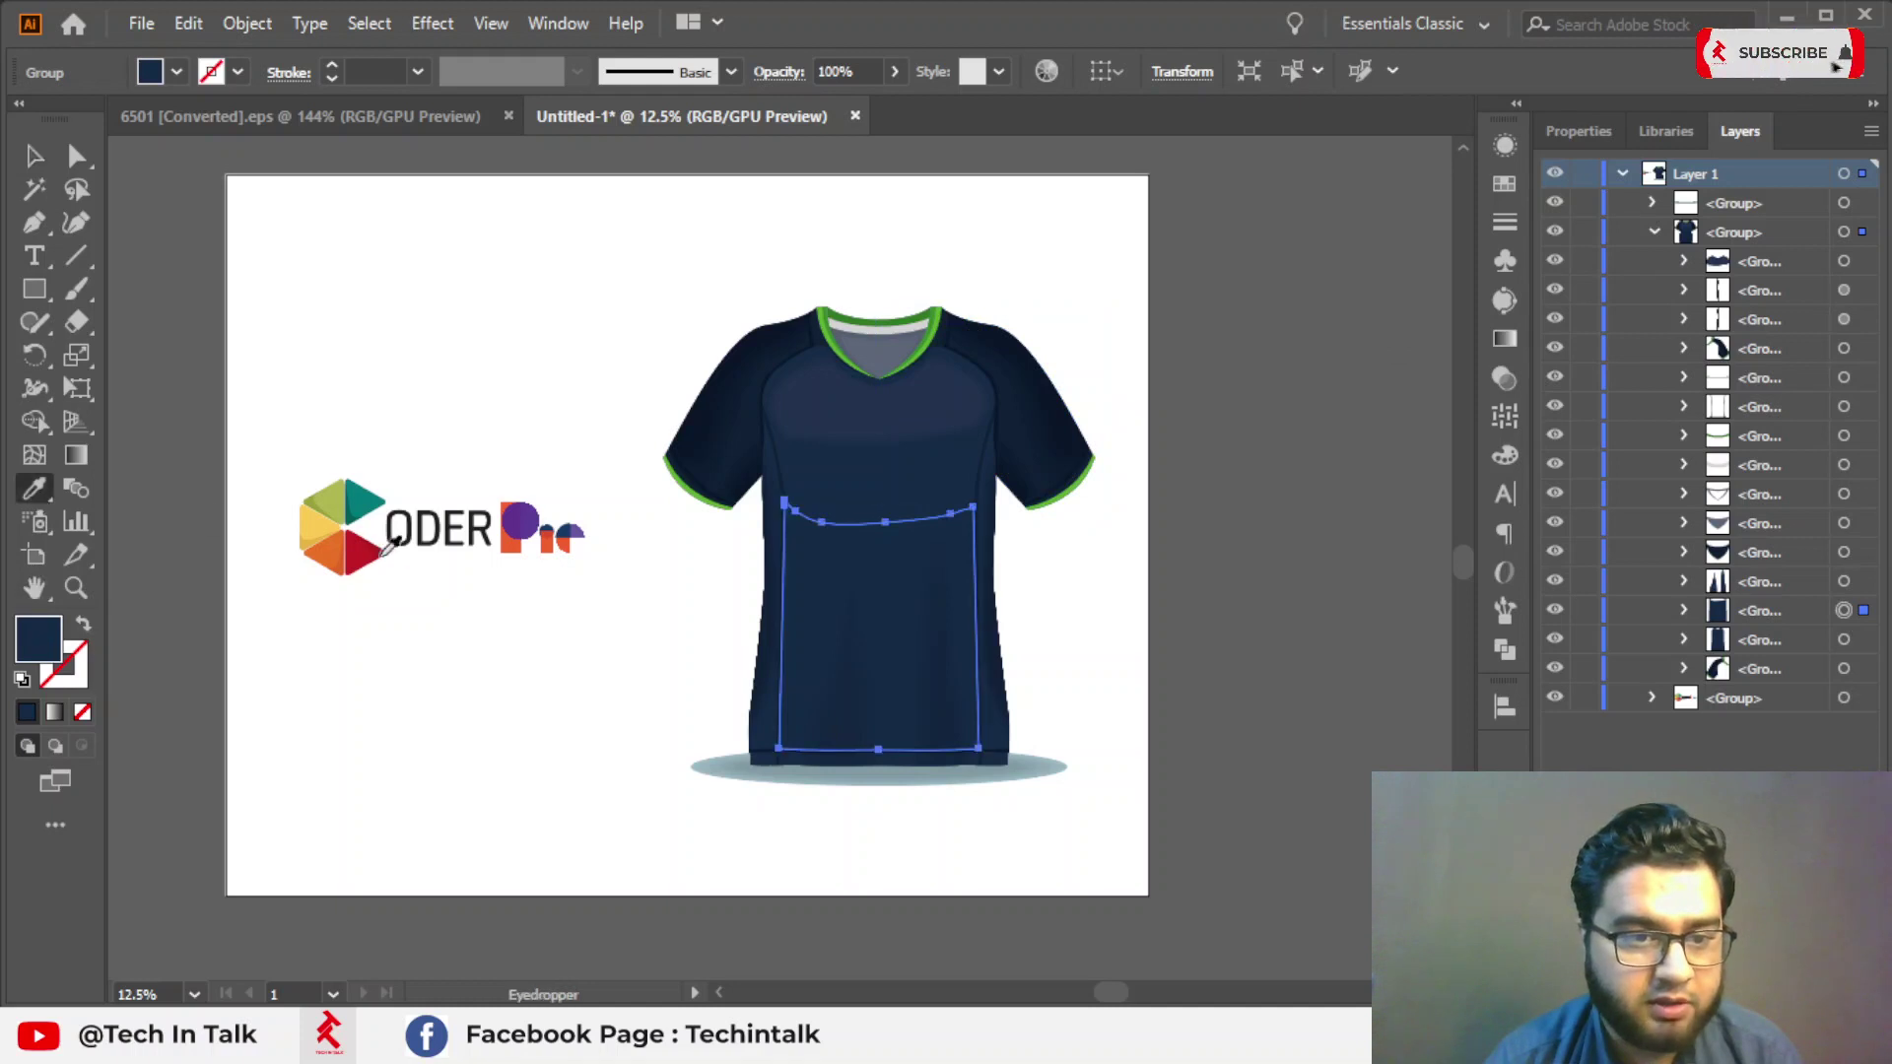
{"action": "left_click", "coordinate": [322, 557]}
{"action": "key", "text": "ctrl+z"}
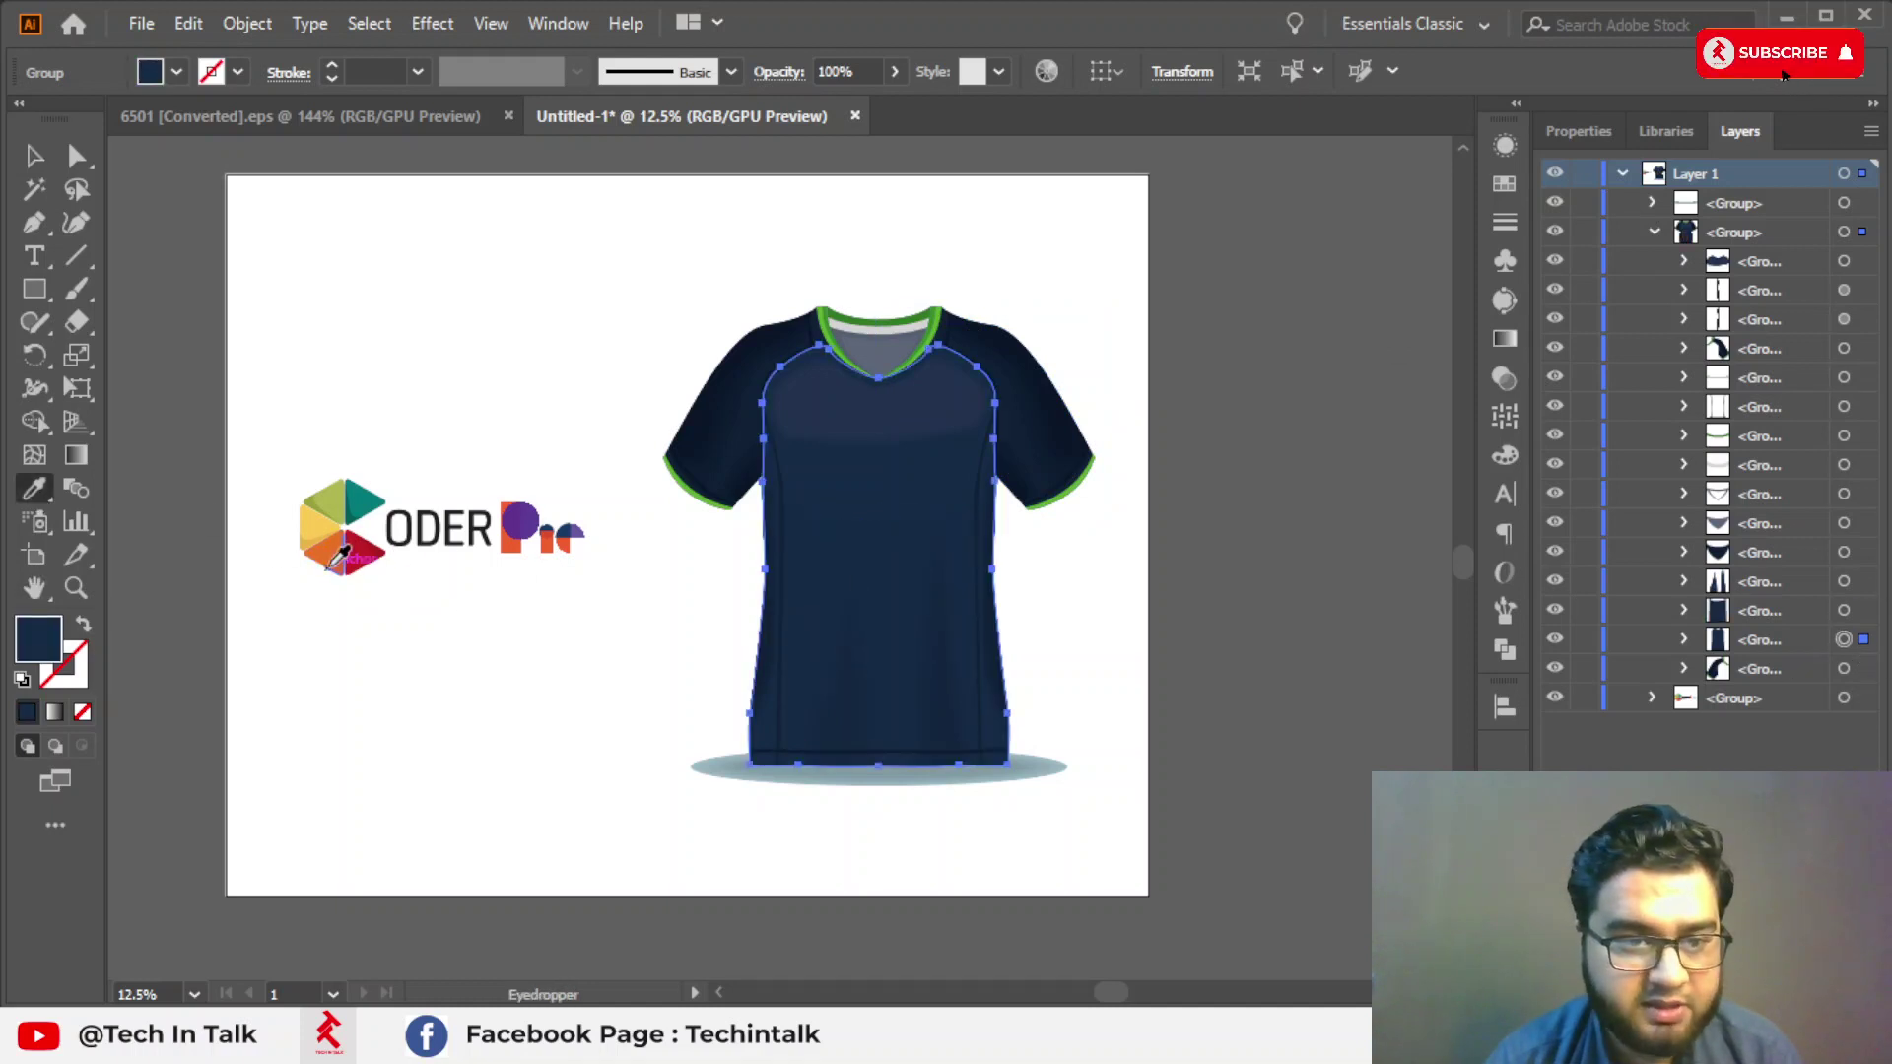
{"action": "left_click", "coordinate": [338, 557]}
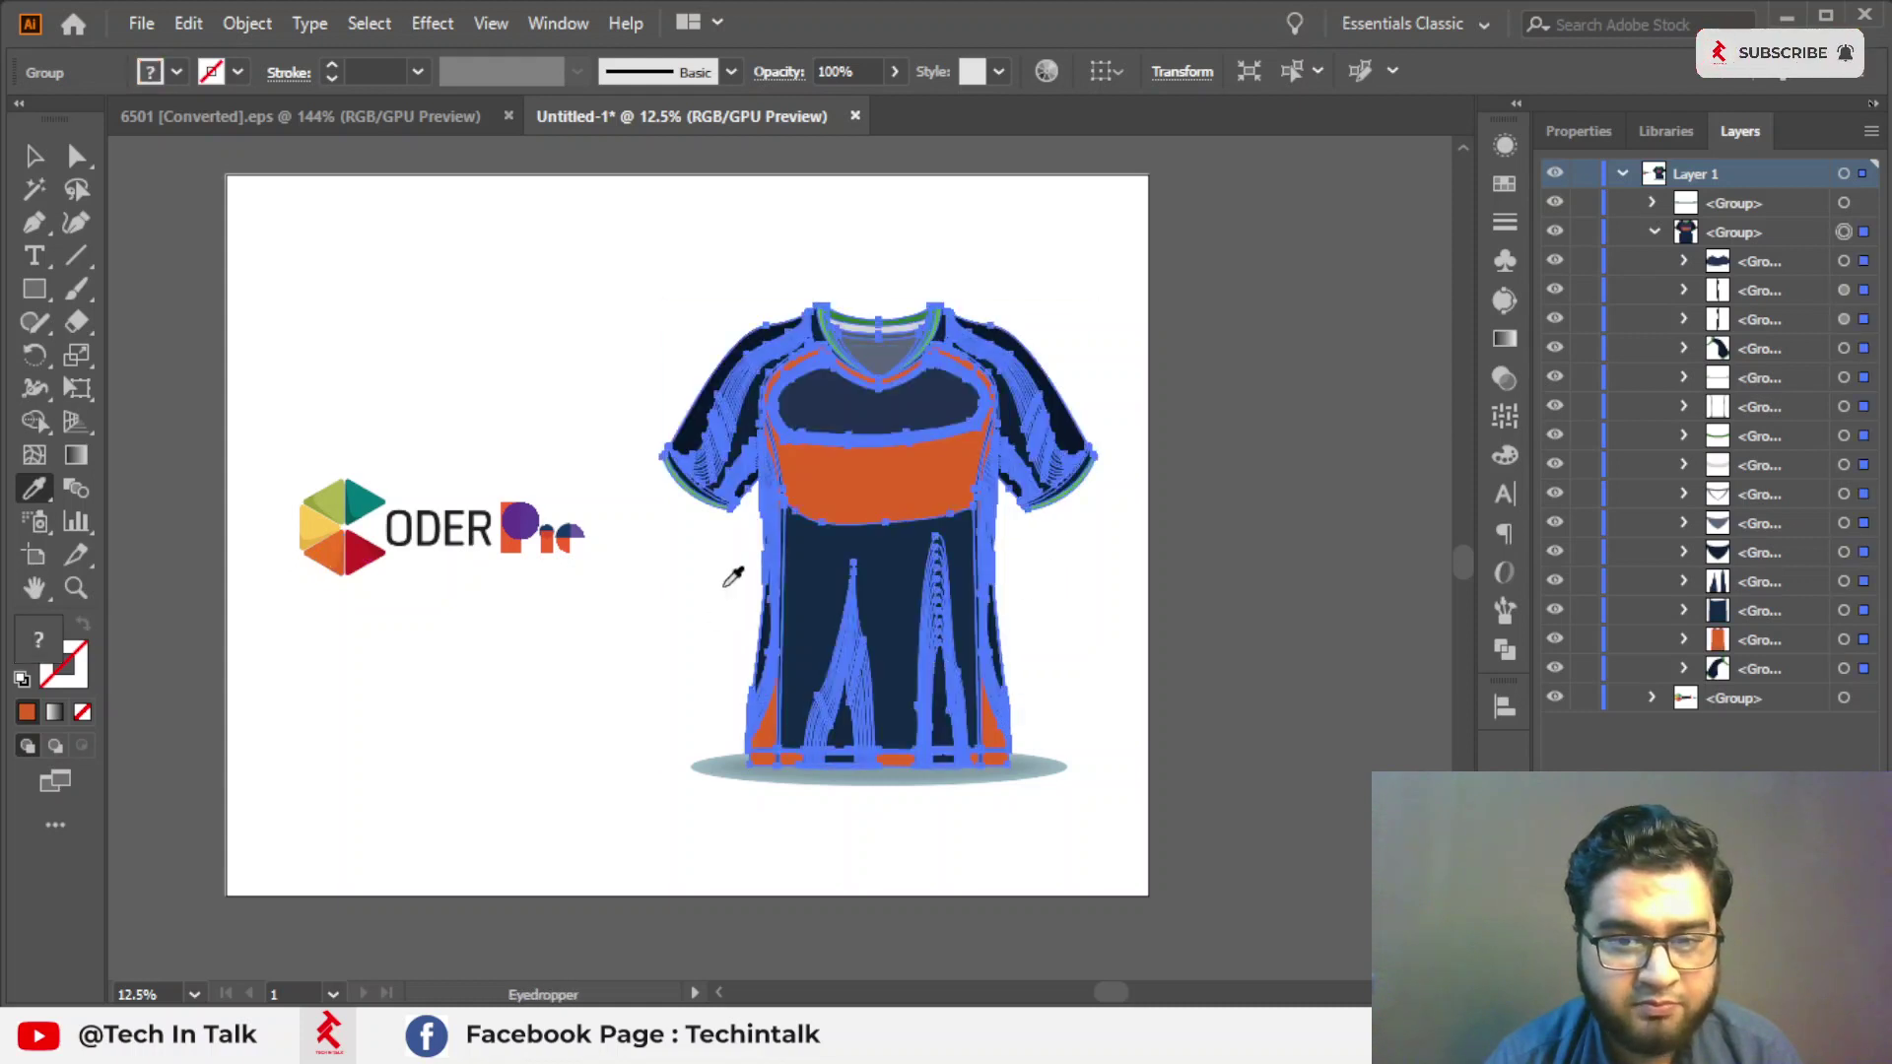
{"action": "left_click", "coordinate": [1844, 610]}
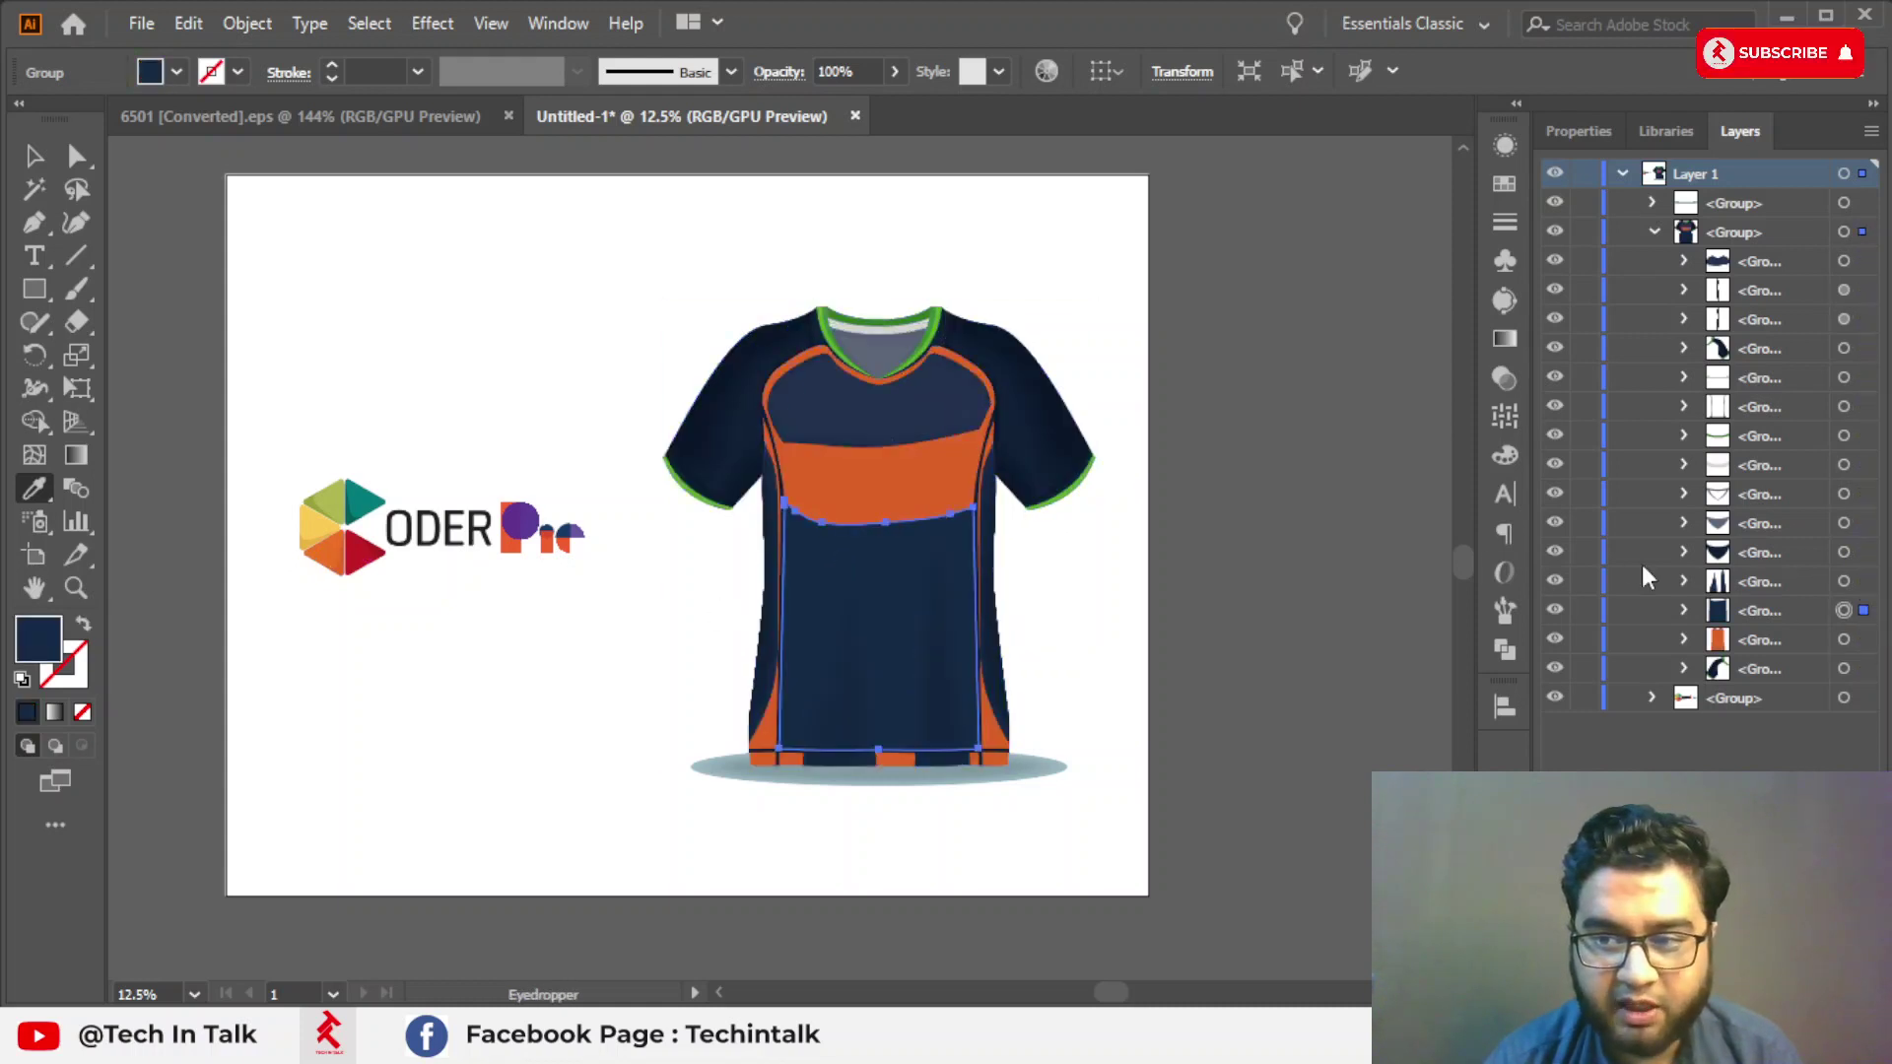
{"action": "left_click", "coordinate": [340, 560]}
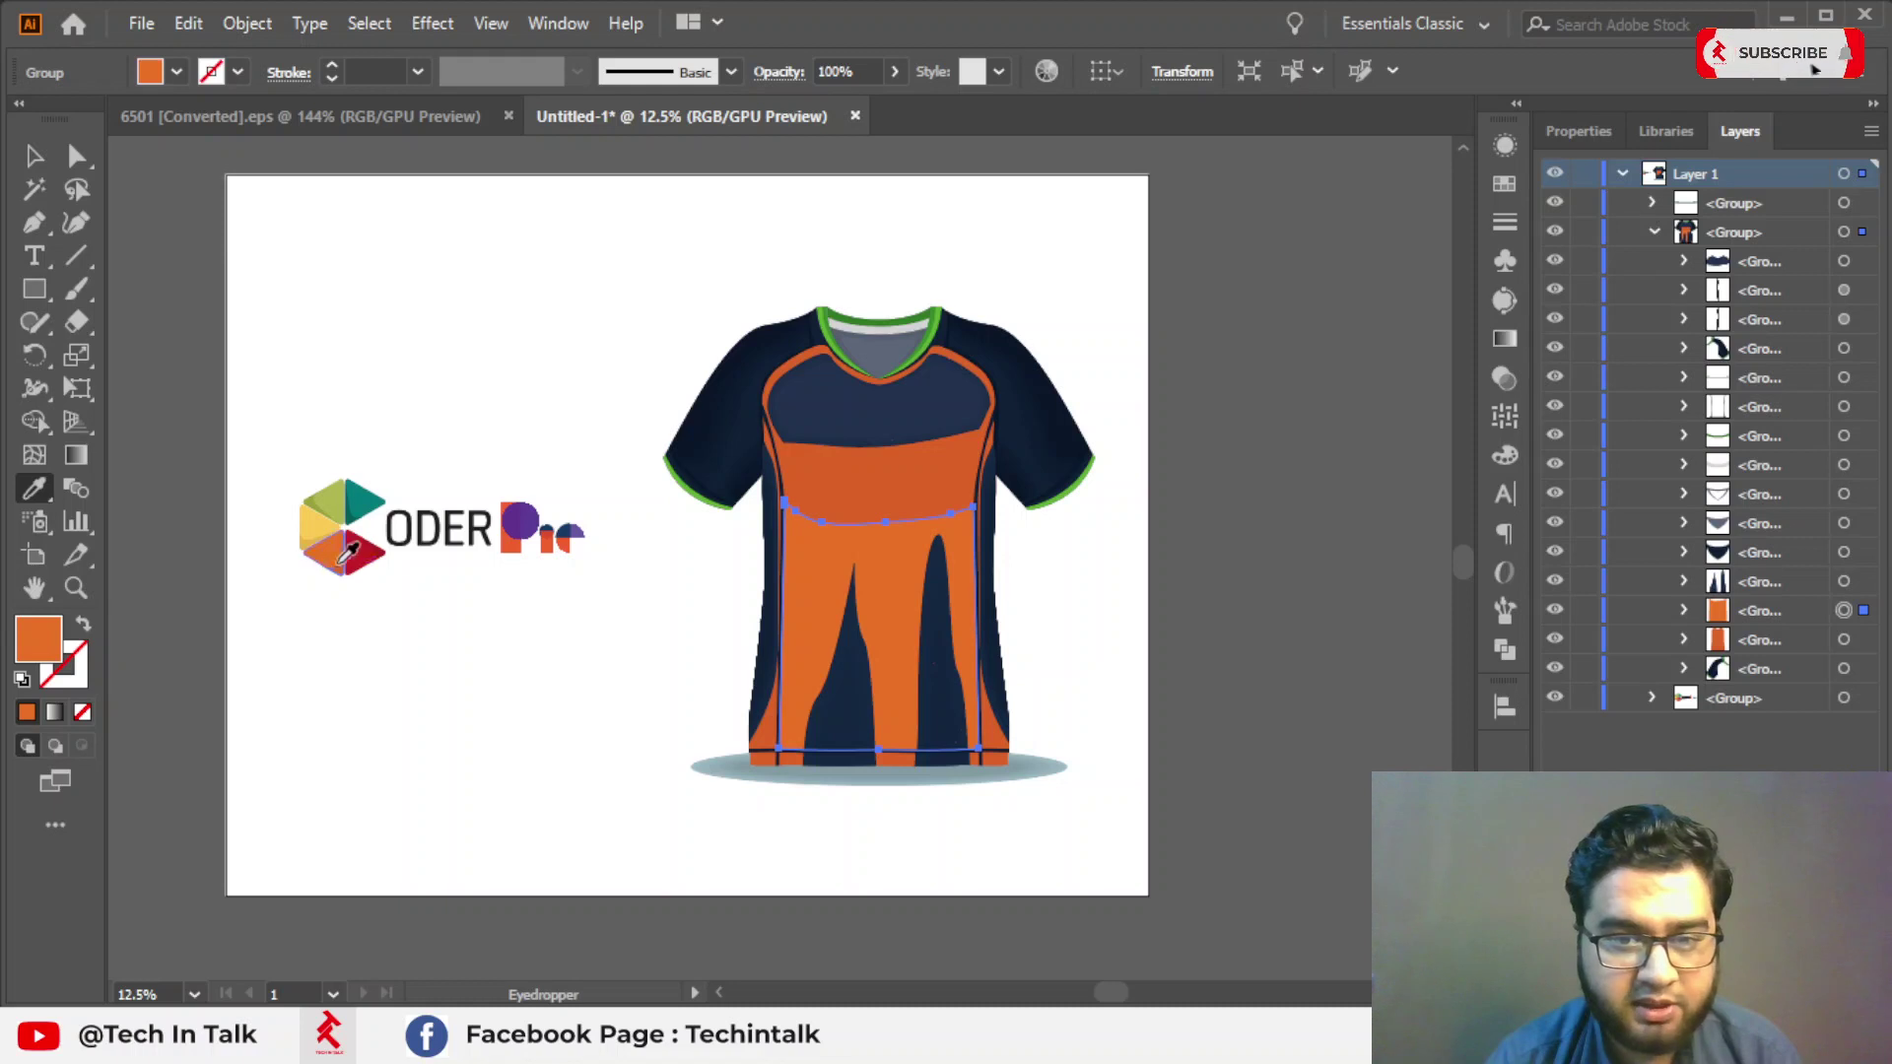
{"action": "left_click", "coordinate": [1844, 581]}
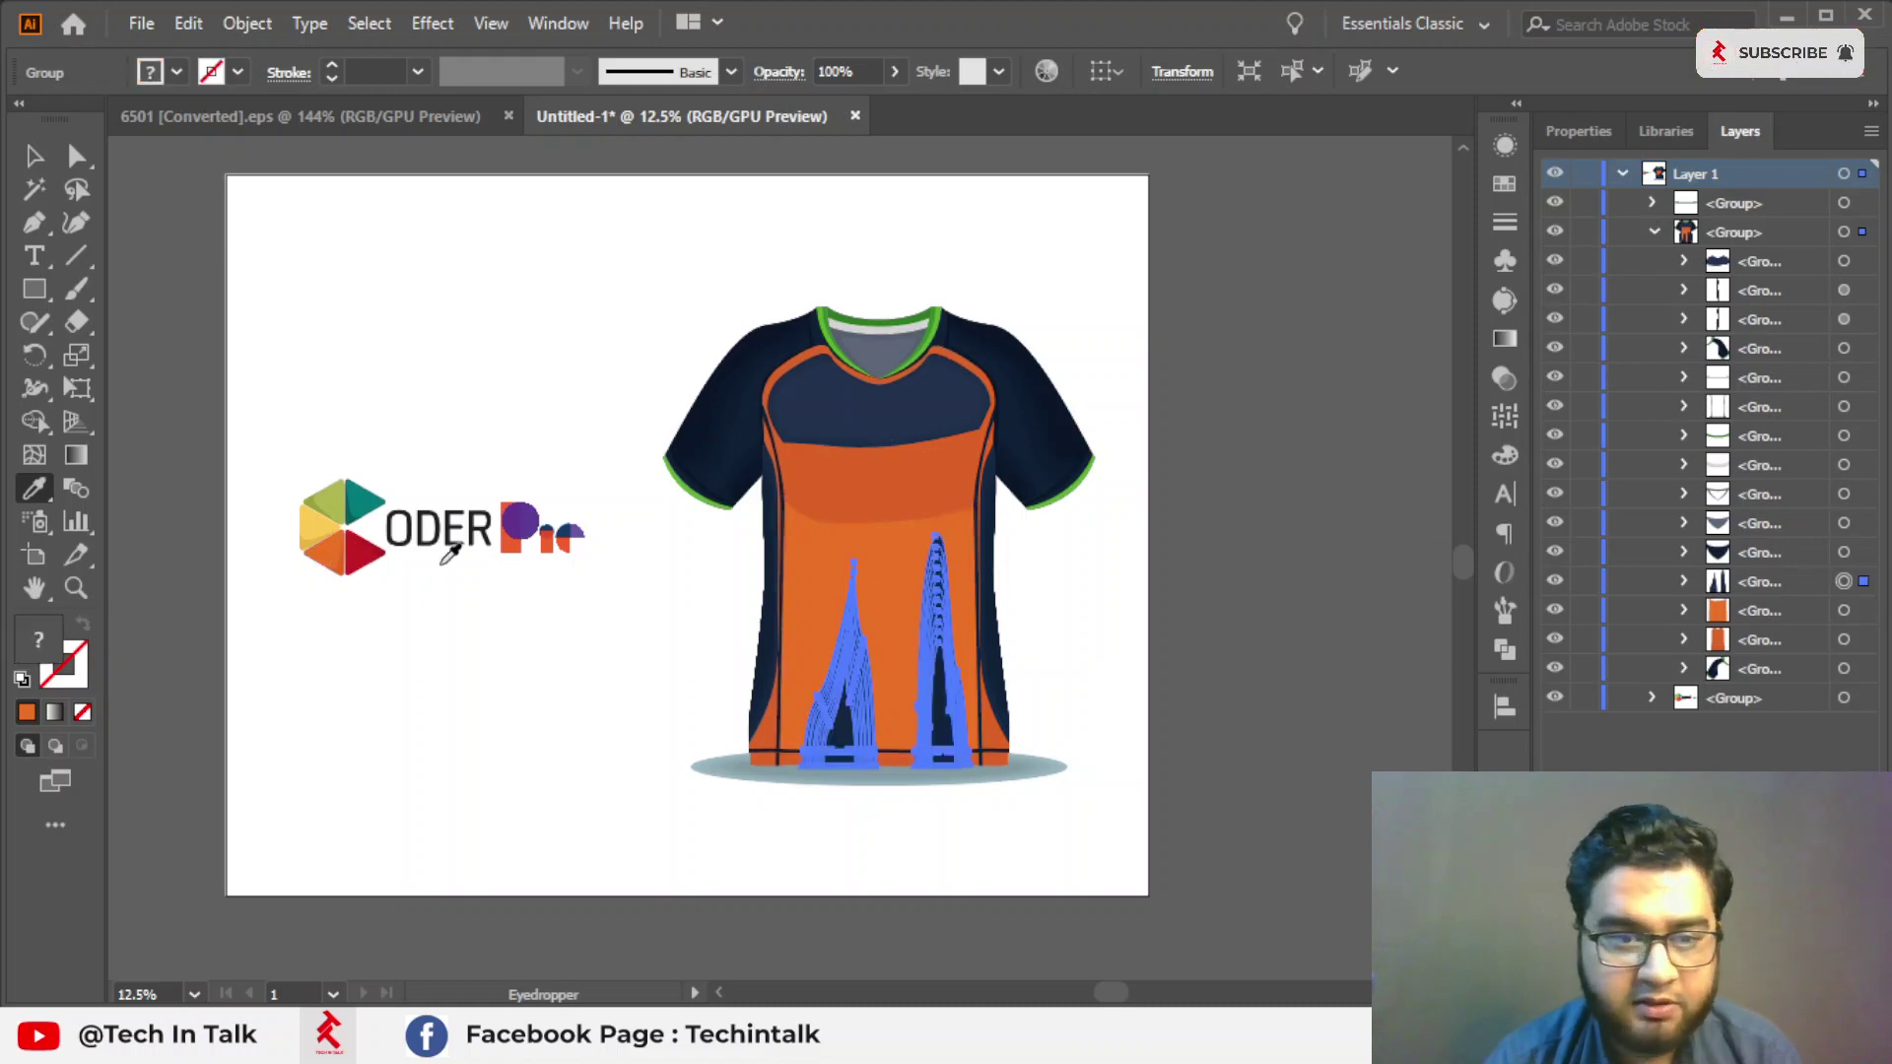
{"action": "left_click", "coordinate": [322, 561]}
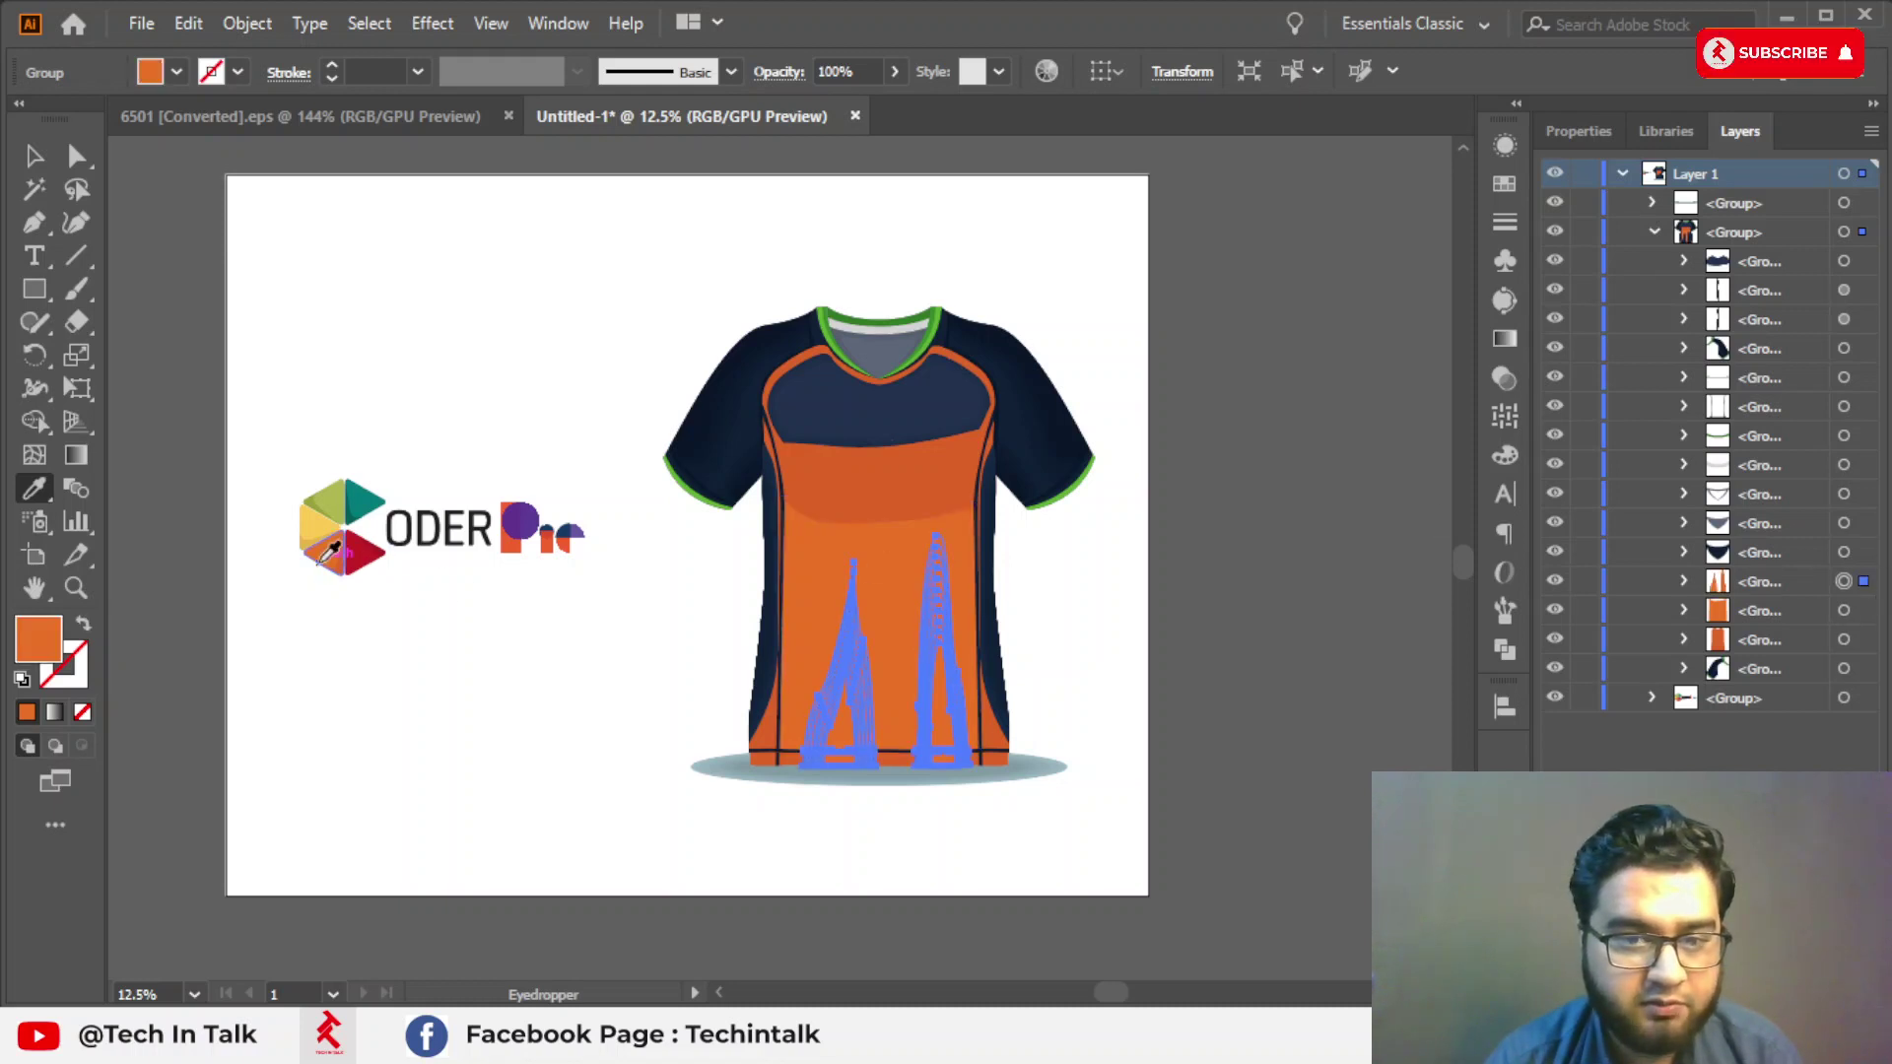
{"action": "left_click", "coordinate": [1844, 669]}
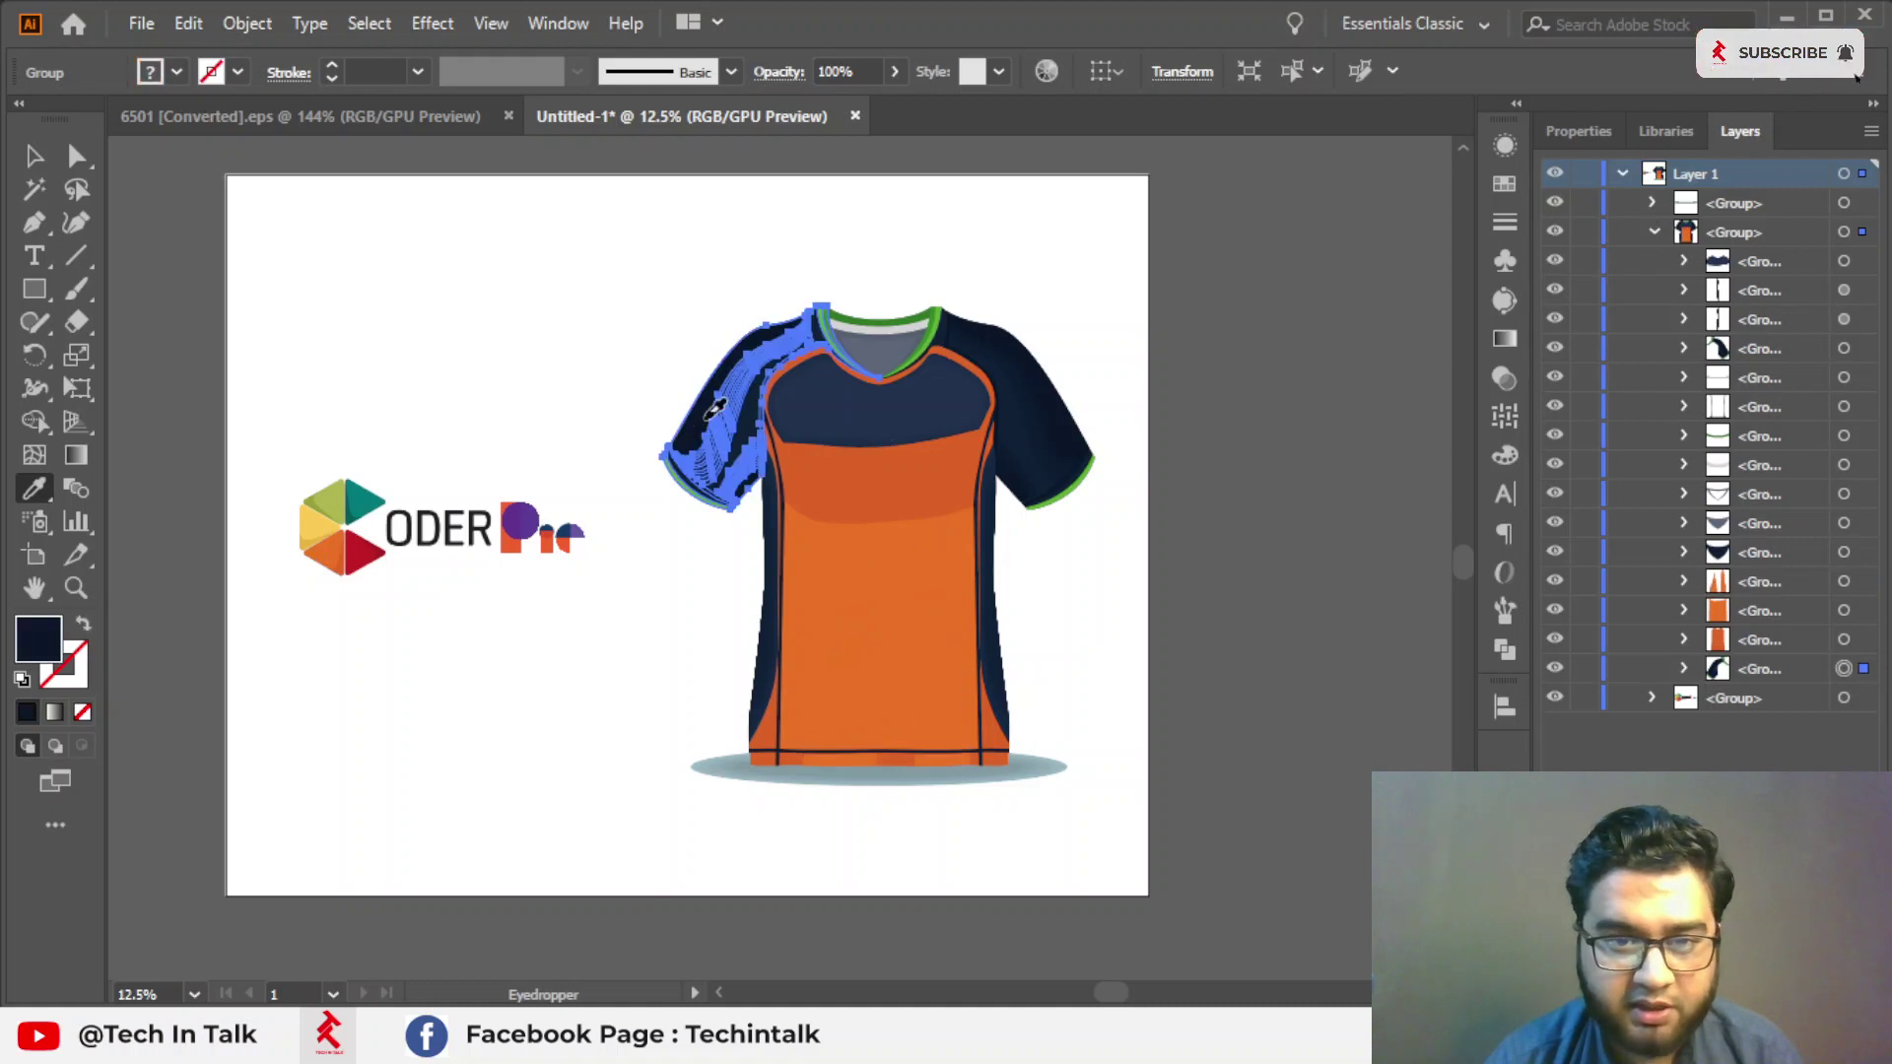
Fill the left sleeve with the red from the logo's triangle.
{"action": "left_click", "coordinate": [326, 549]}
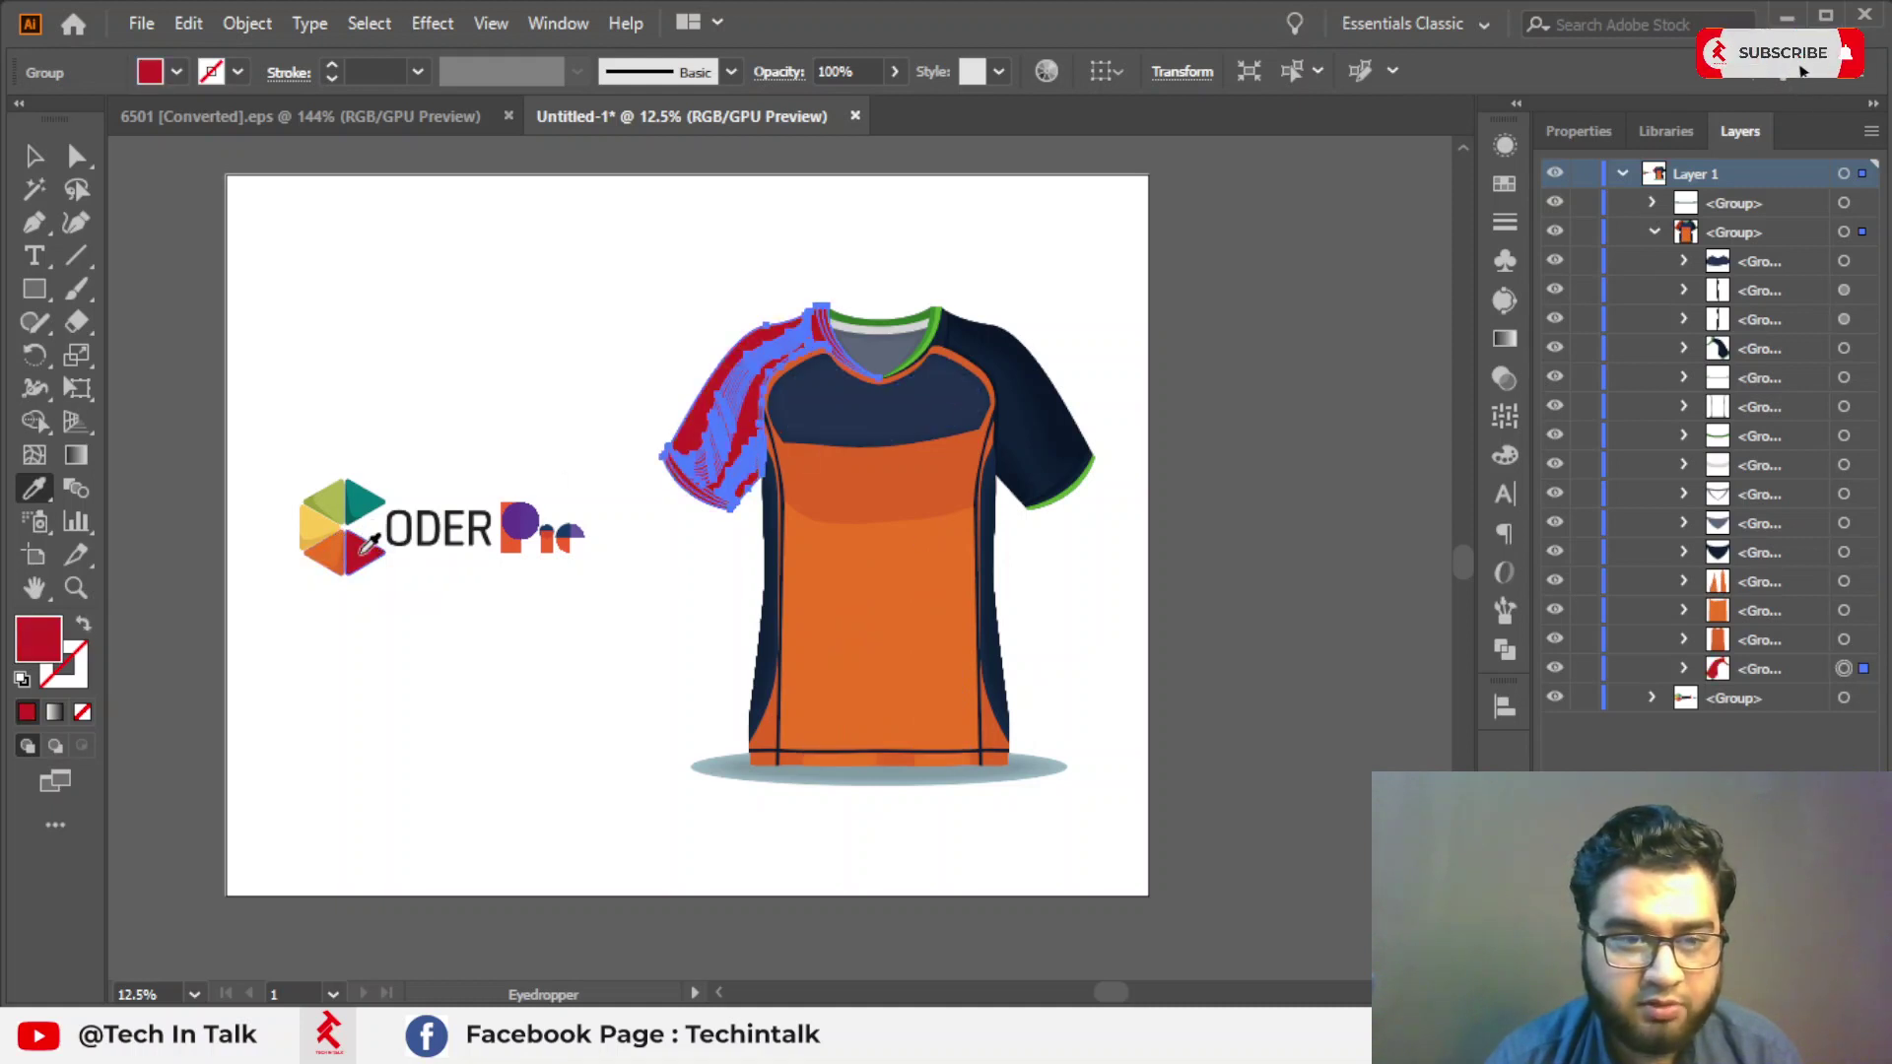
{"action": "left_click", "coordinate": [511, 520]}
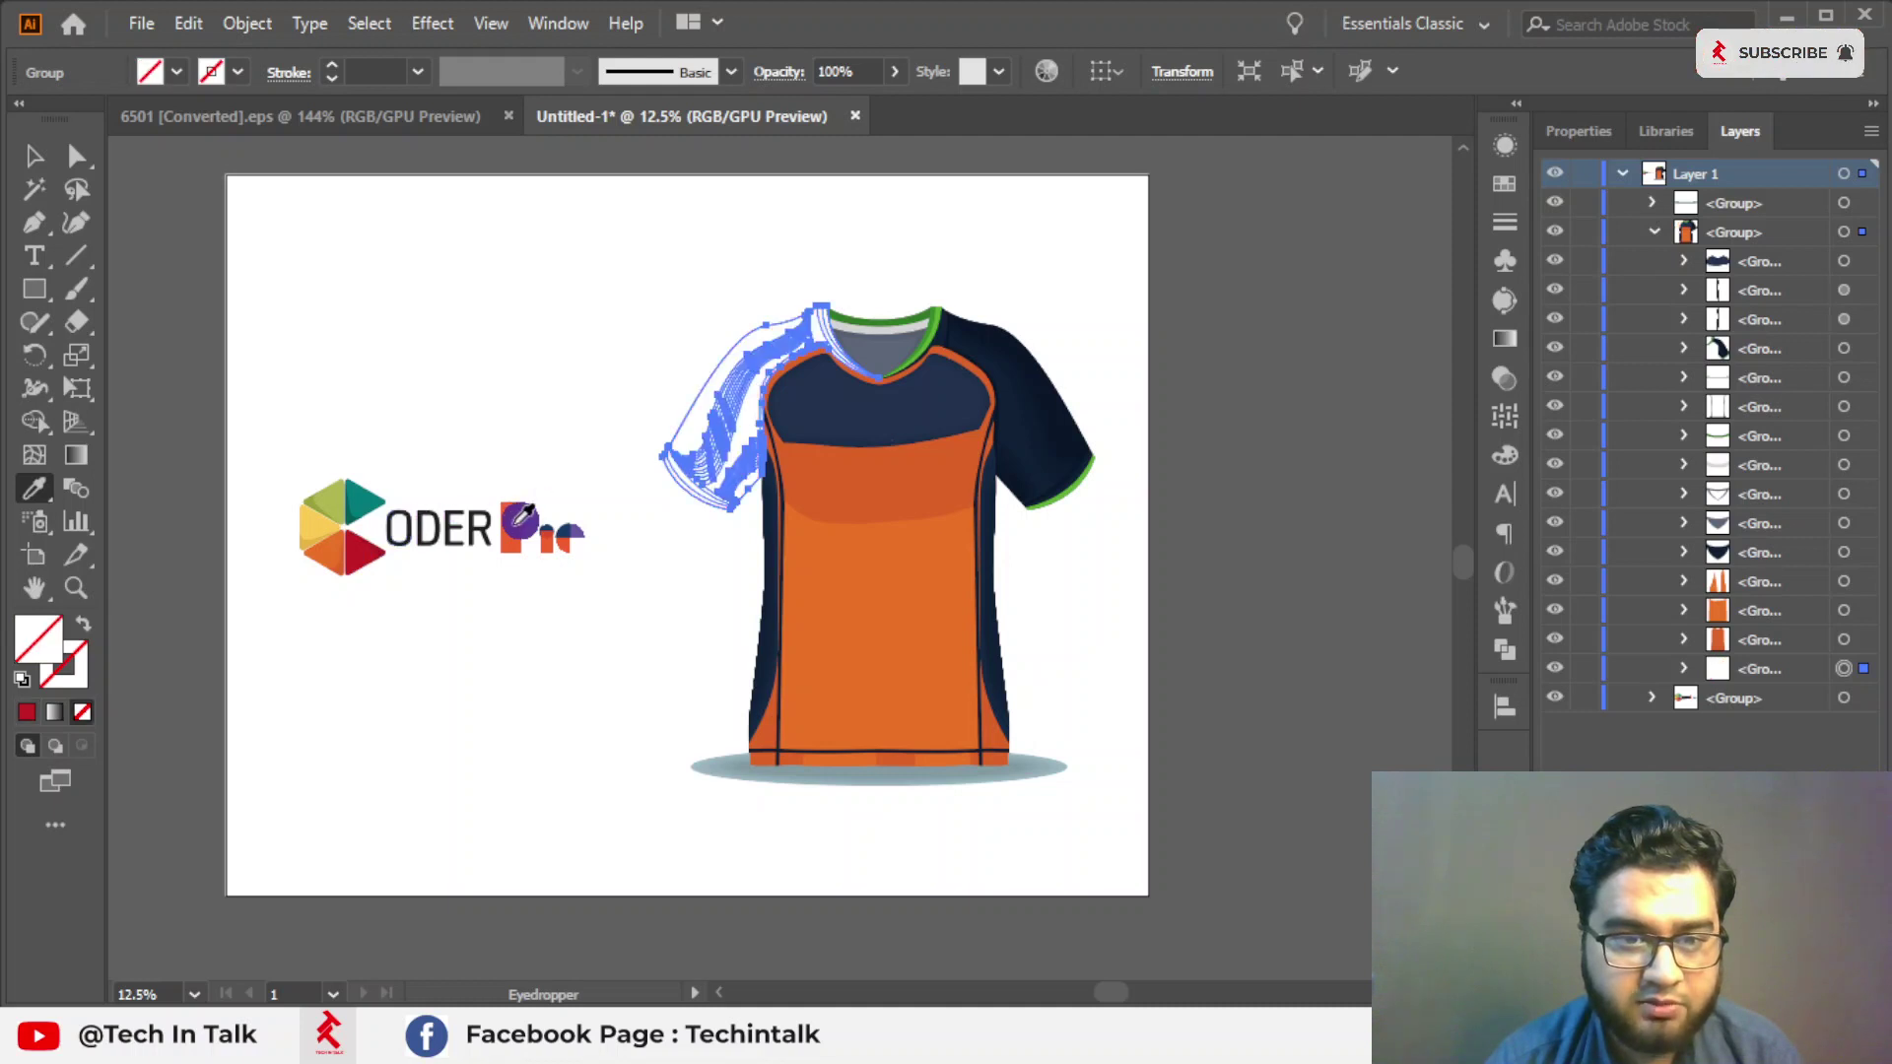
{"action": "scroll", "coordinate": [485, 508], "scroll_direction": "up", "scroll_amount": 2}
{"action": "scroll", "coordinate": [619, 505], "scroll_direction": "up", "scroll_amount": 2}
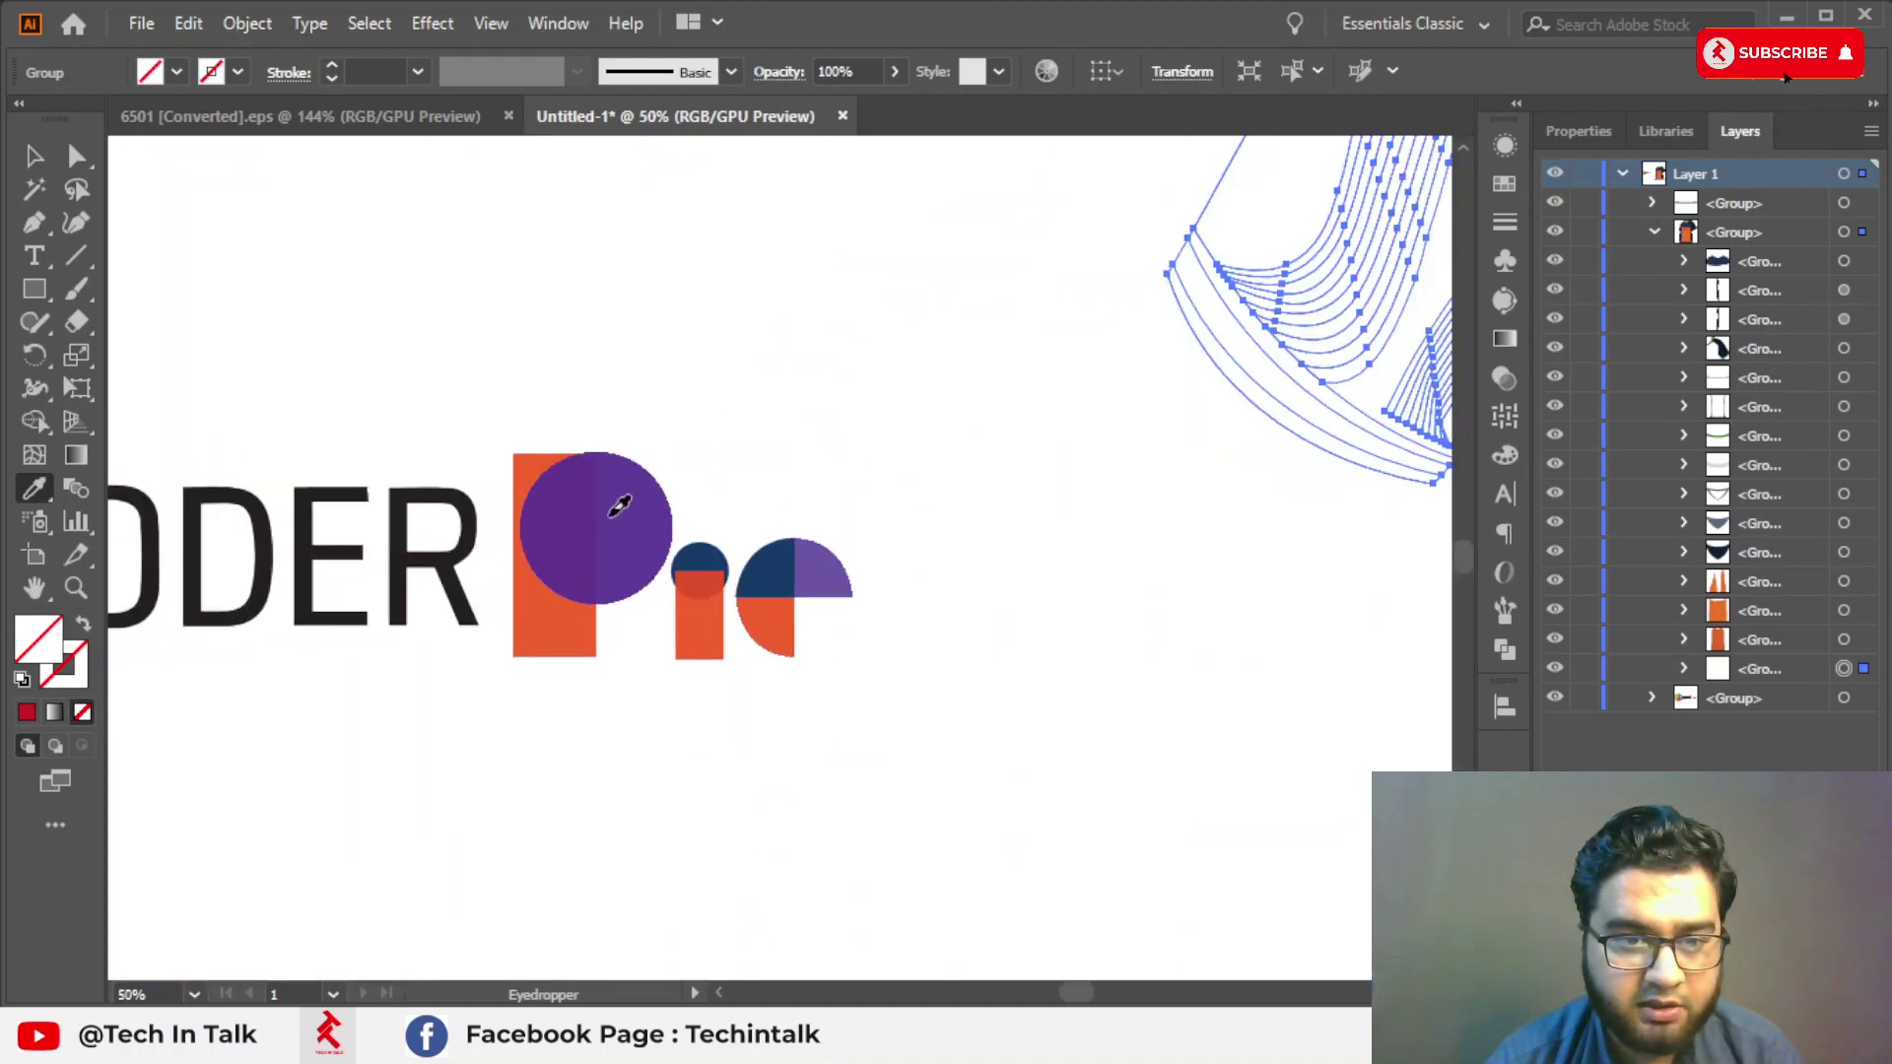
{"action": "scroll", "coordinate": [639, 487], "scroll_direction": "down", "scroll_amount": 2}
{"action": "scroll", "coordinate": [612, 499], "scroll_direction": "down", "scroll_amount": 1}
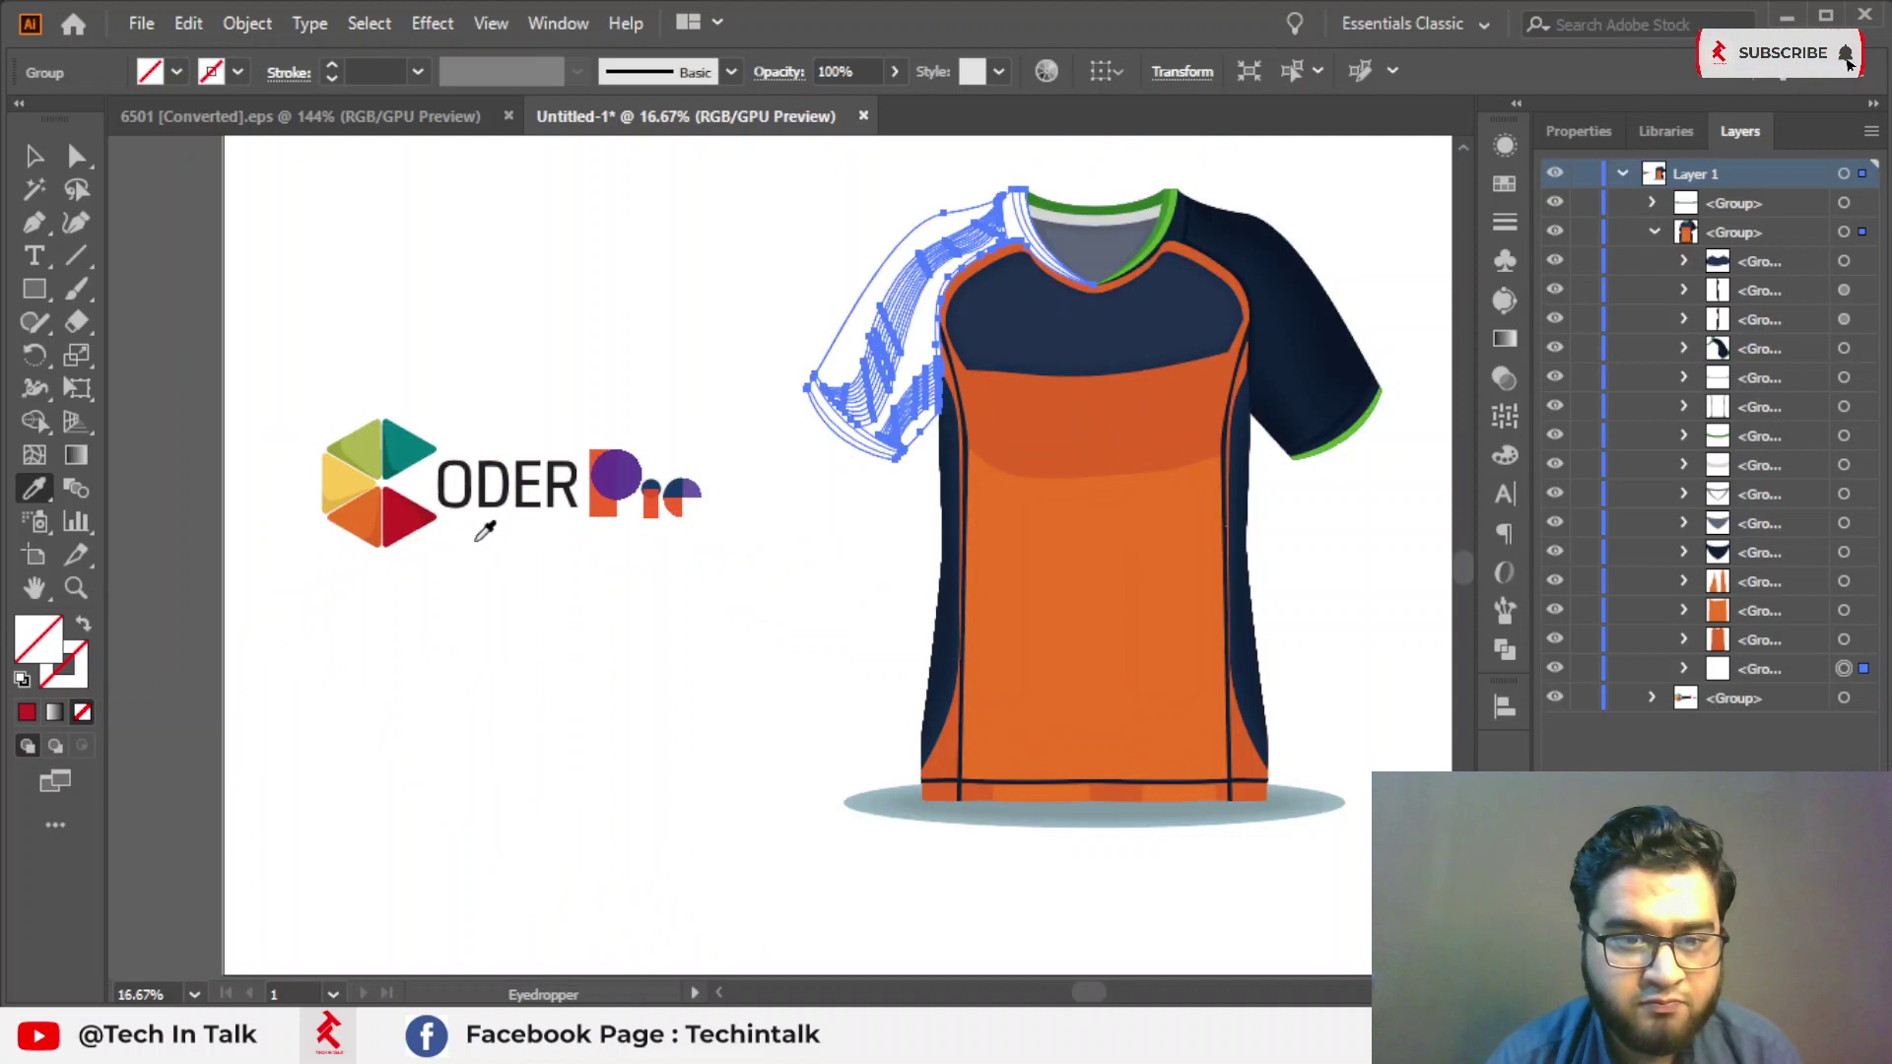
{"action": "left_click", "coordinate": [419, 513]}
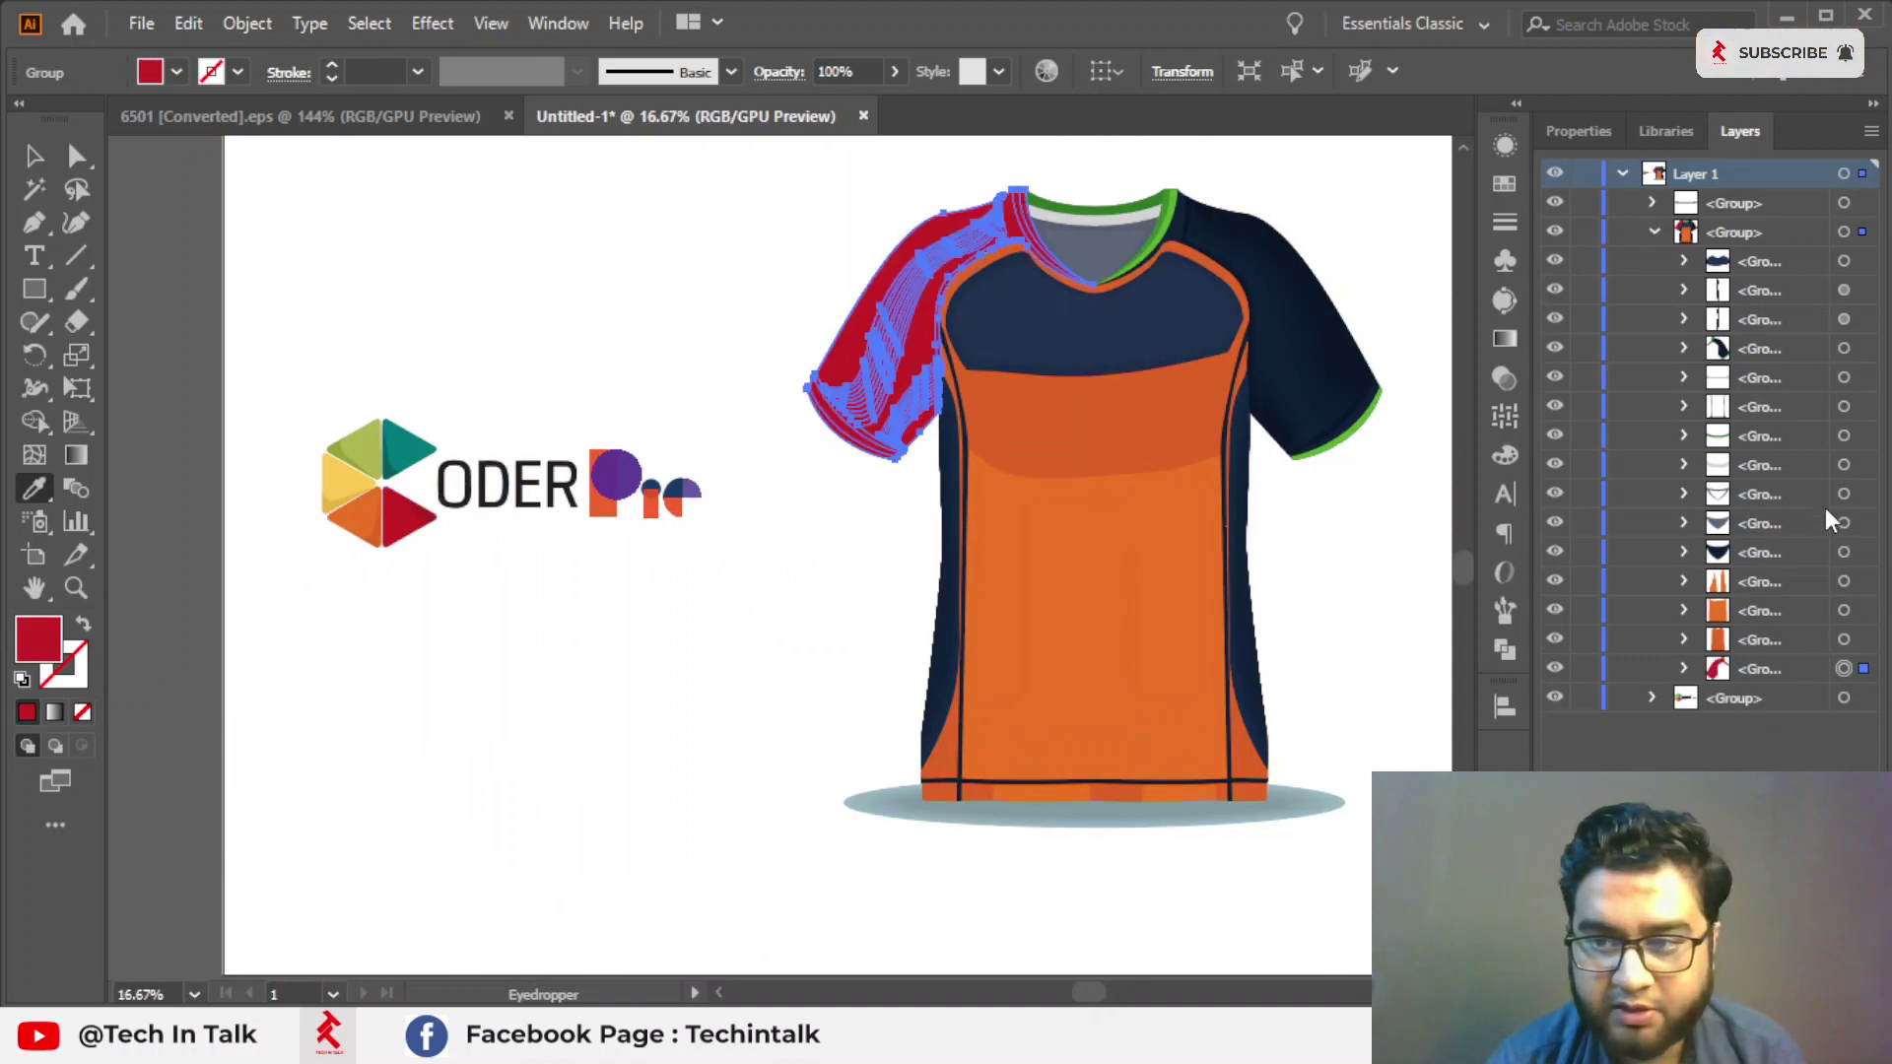
Fill the right sleeve with the same logo red.
{"action": "left_click", "coordinate": [1859, 552]}
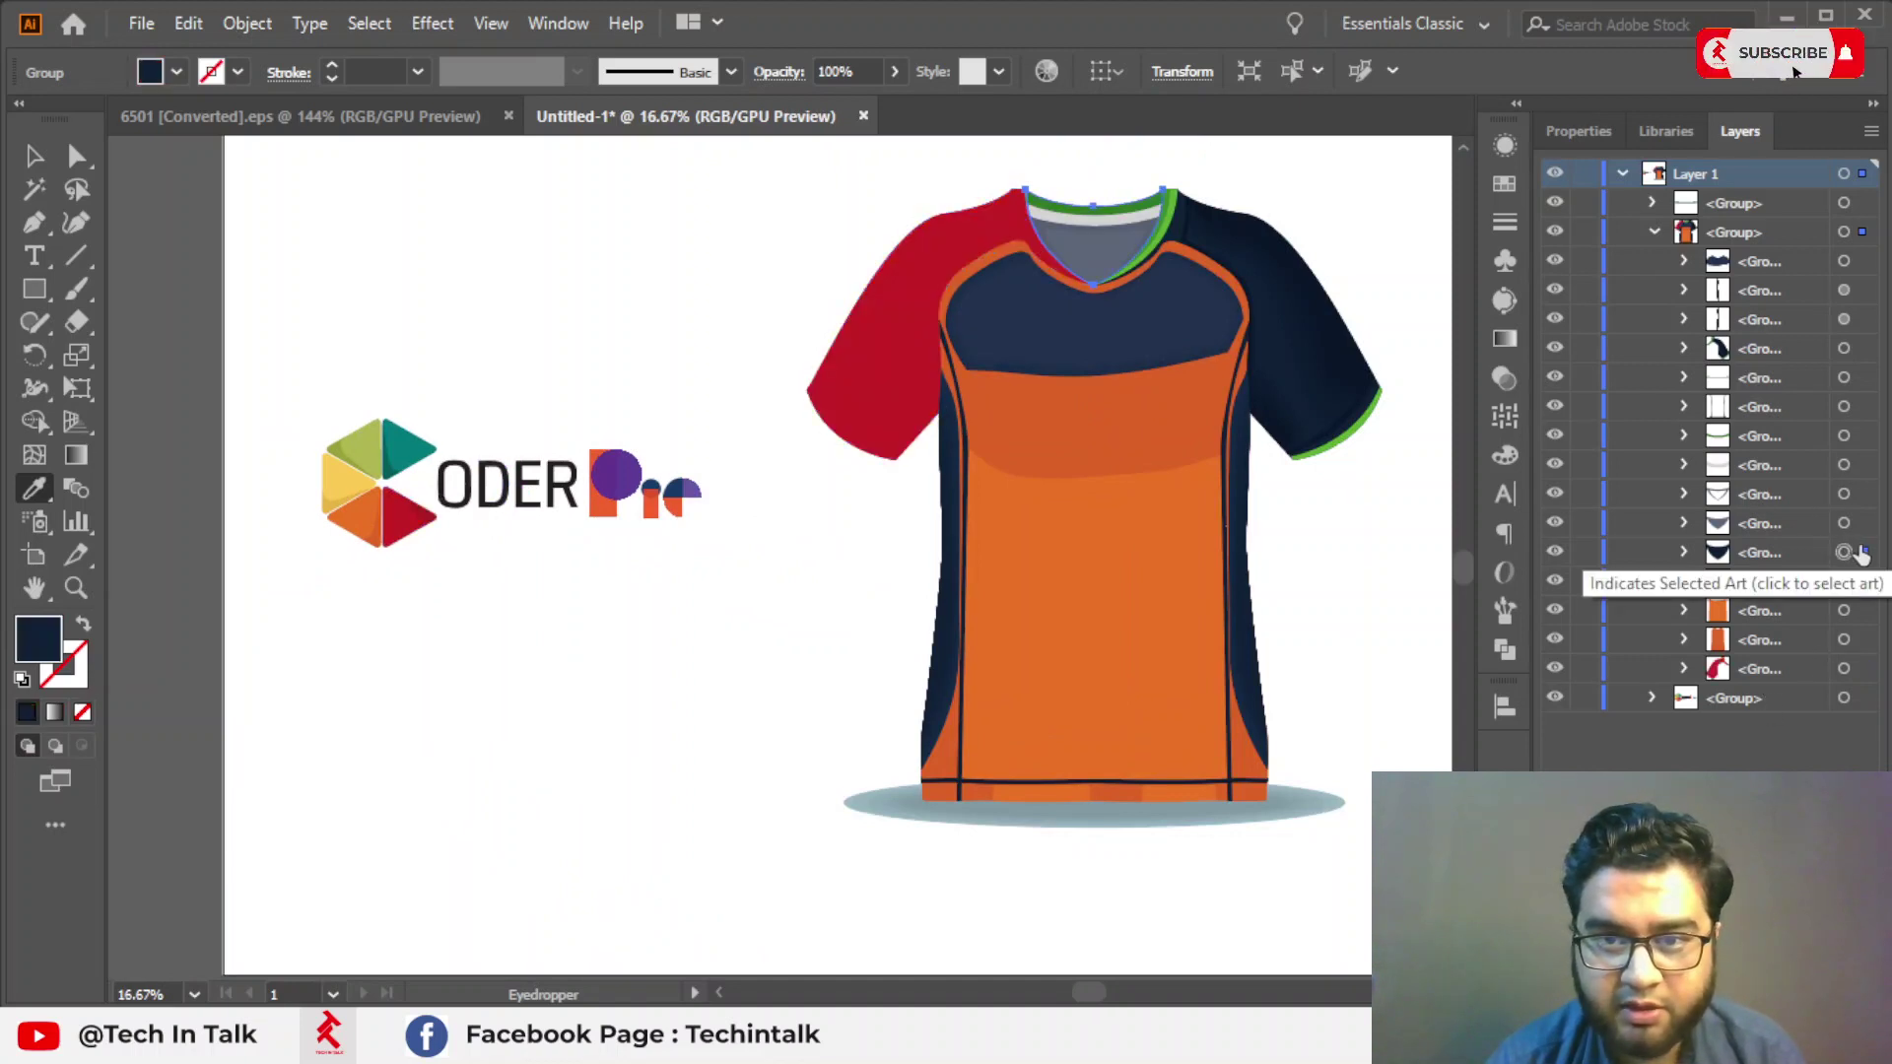
{"action": "left_click", "coordinate": [1862, 347]}
{"action": "left_click", "coordinate": [403, 503]}
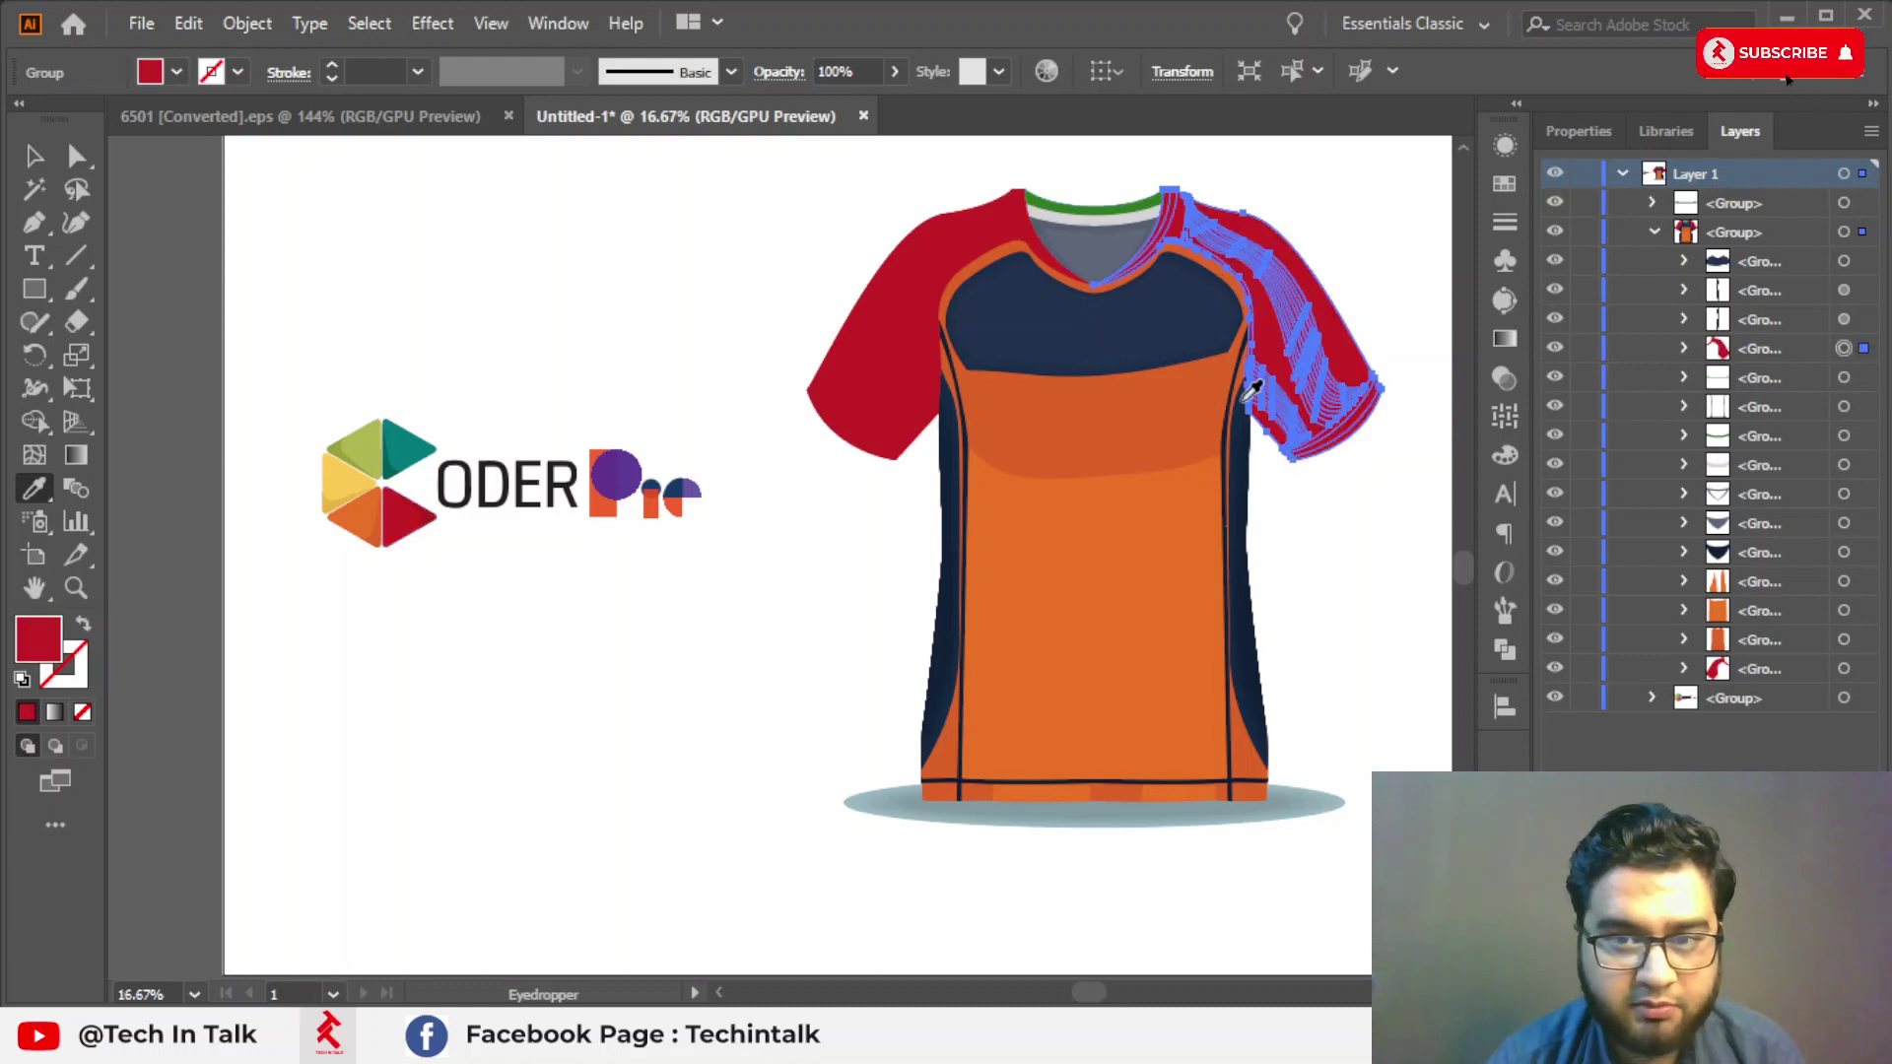
{"action": "left_click", "coordinate": [1052, 340], "text": "ctrl"}
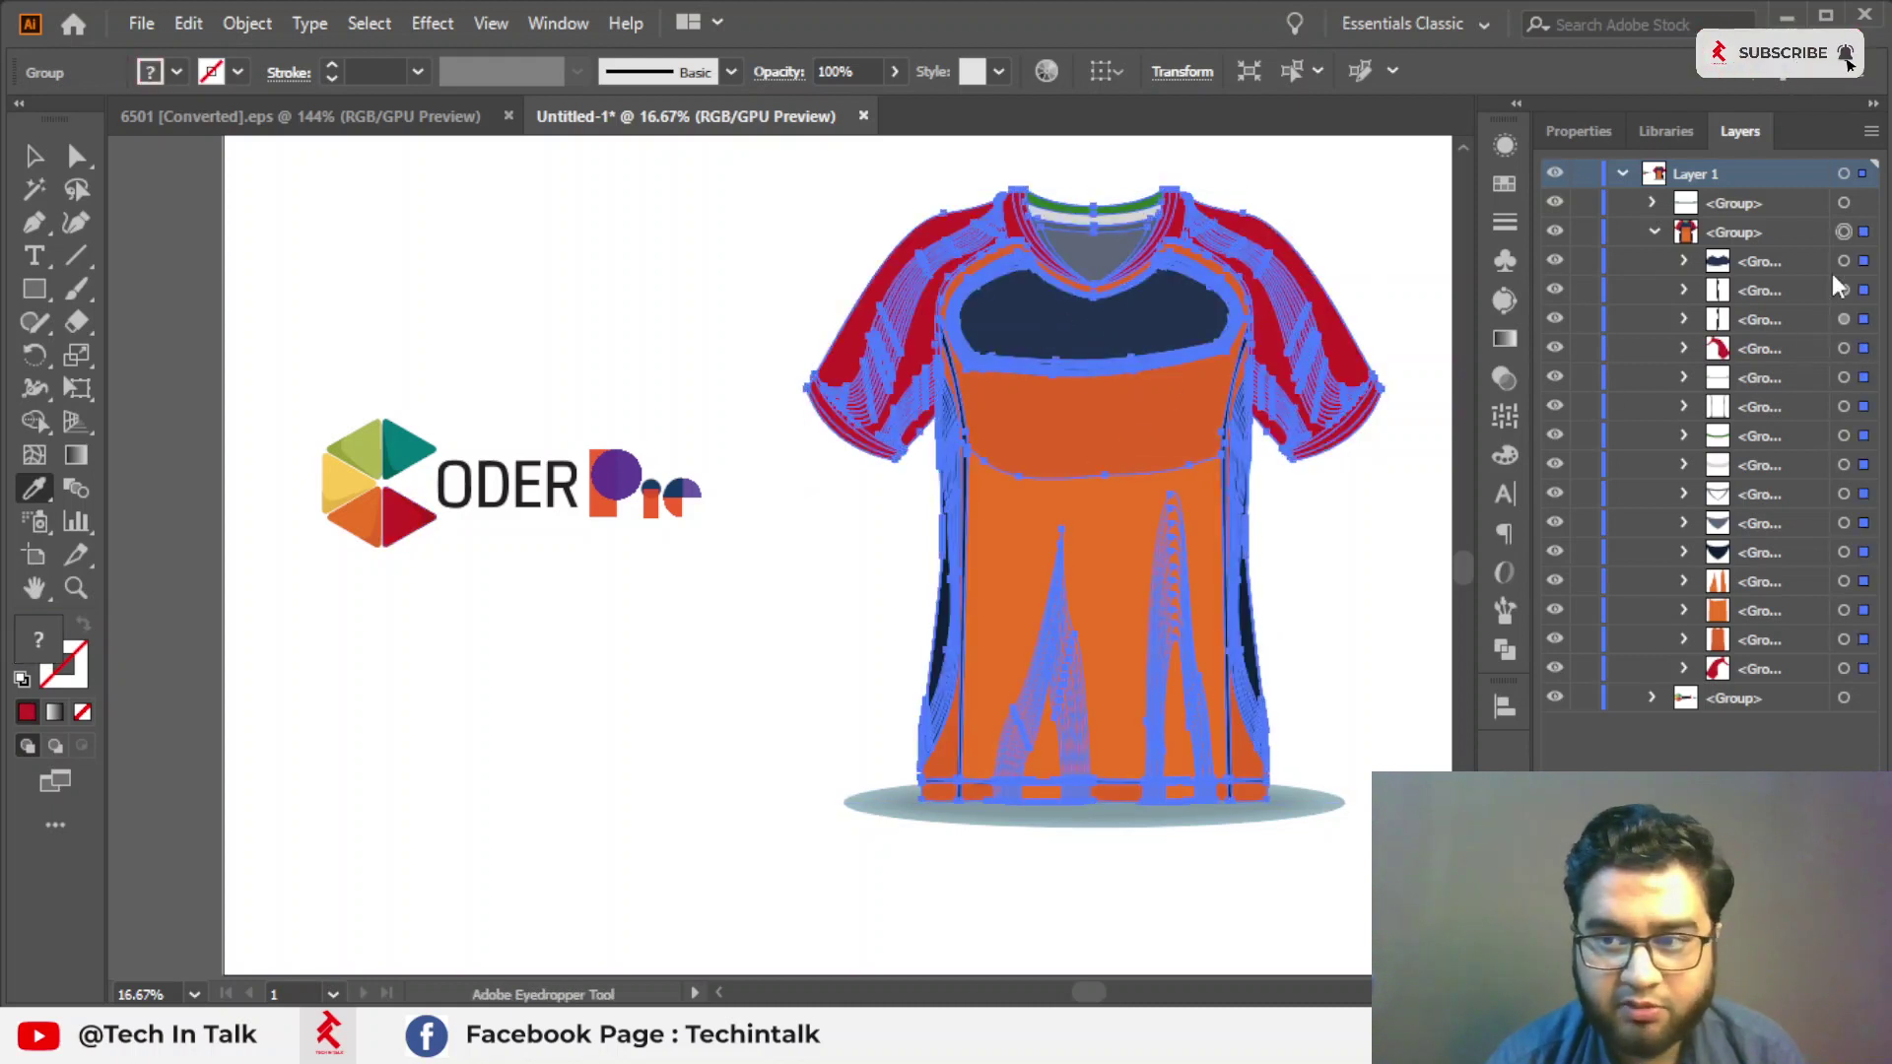
{"action": "left_click", "coordinate": [1862, 261]}
{"action": "scroll", "coordinate": [726, 499], "scroll_direction": "right", "scroll_amount": 5}
Ungroup the shirt and select the navy chest piece.
{"action": "key", "text": "v"}
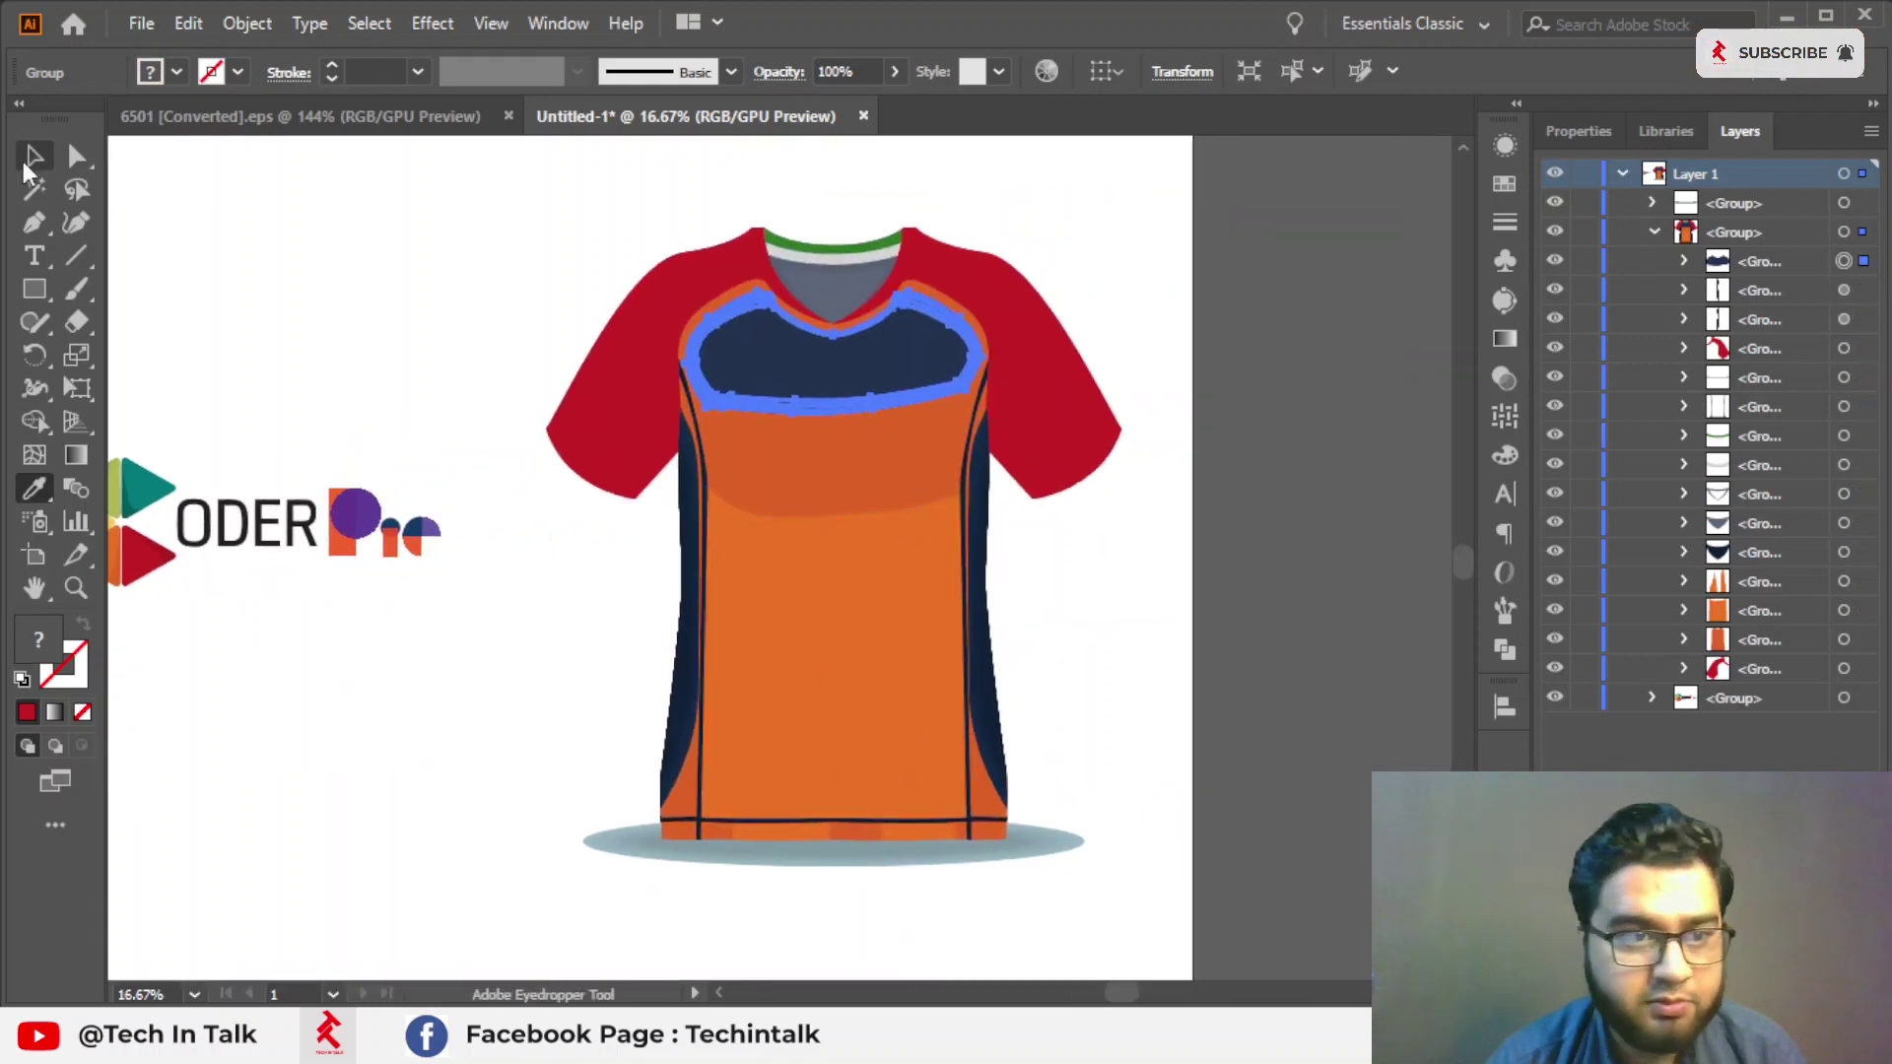
{"action": "left_click", "coordinate": [818, 505]}
{"action": "right_click", "coordinate": [818, 504]}
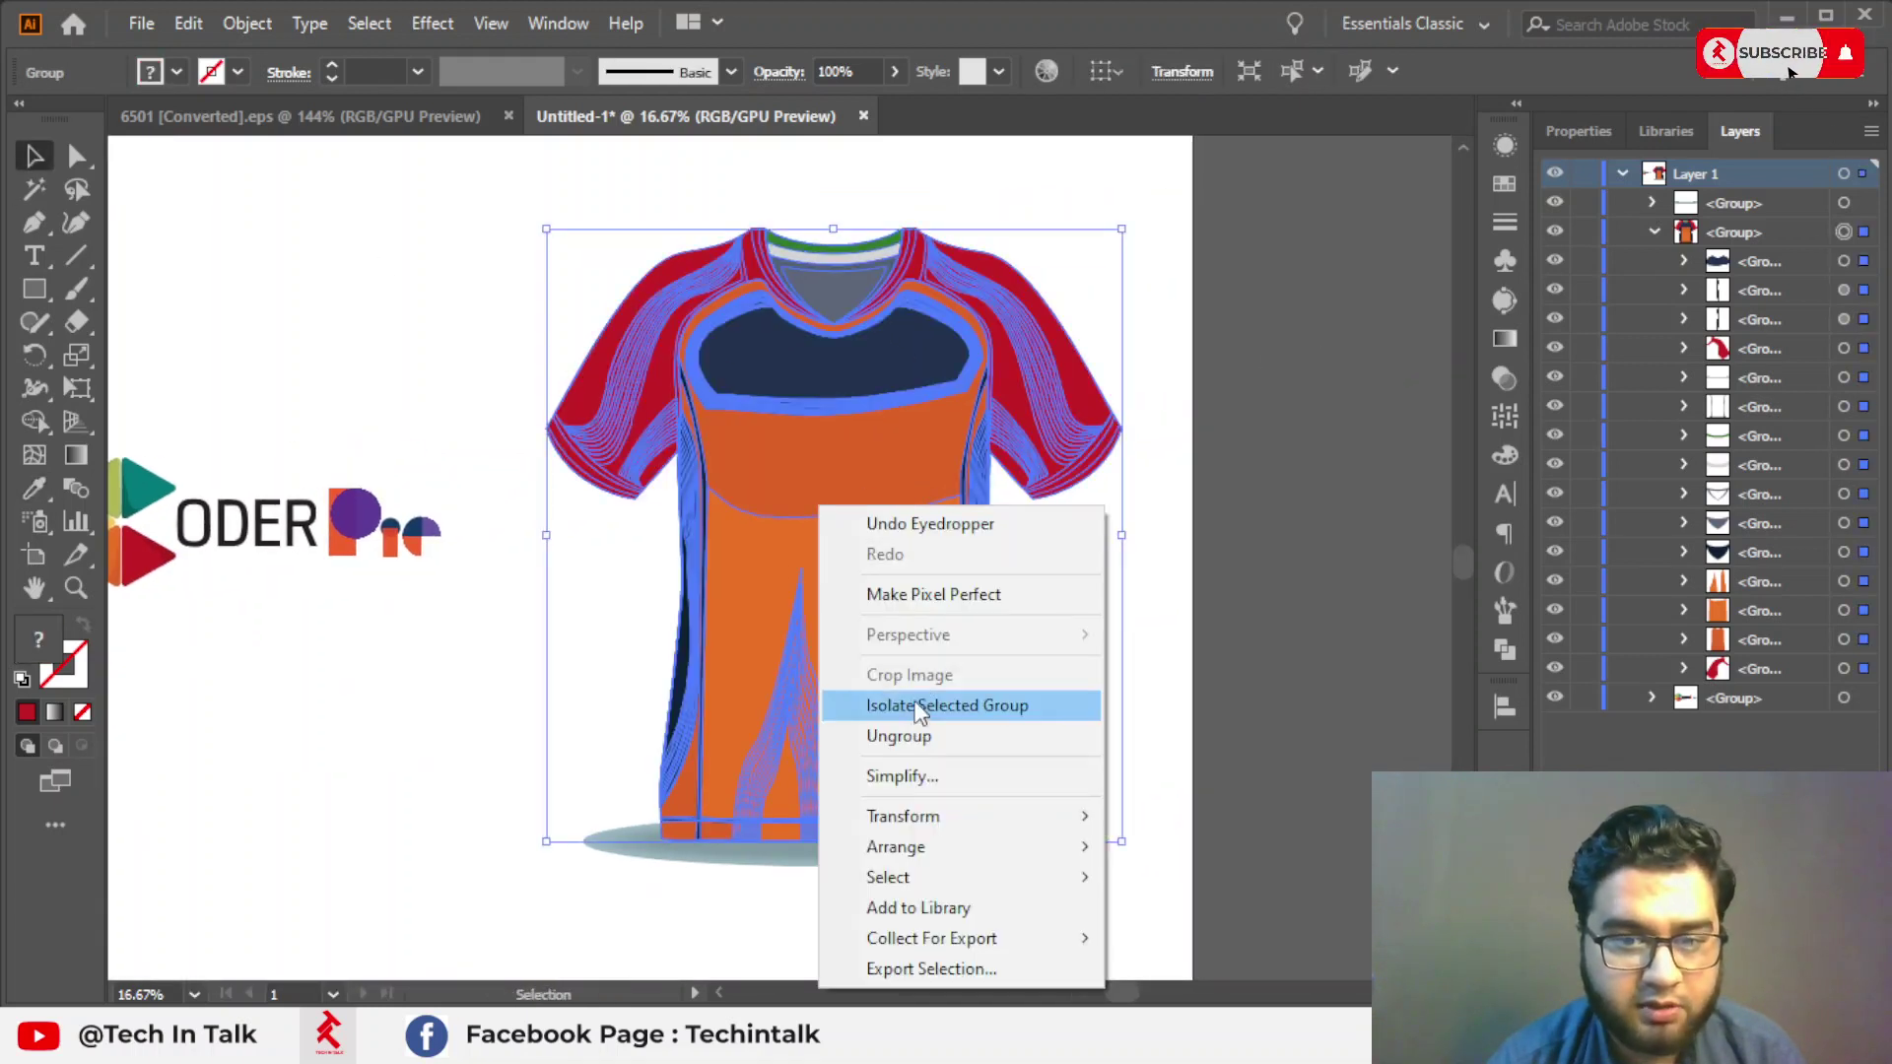
{"action": "left_click", "coordinate": [897, 737]}
{"action": "left_click", "coordinate": [1279, 653]}
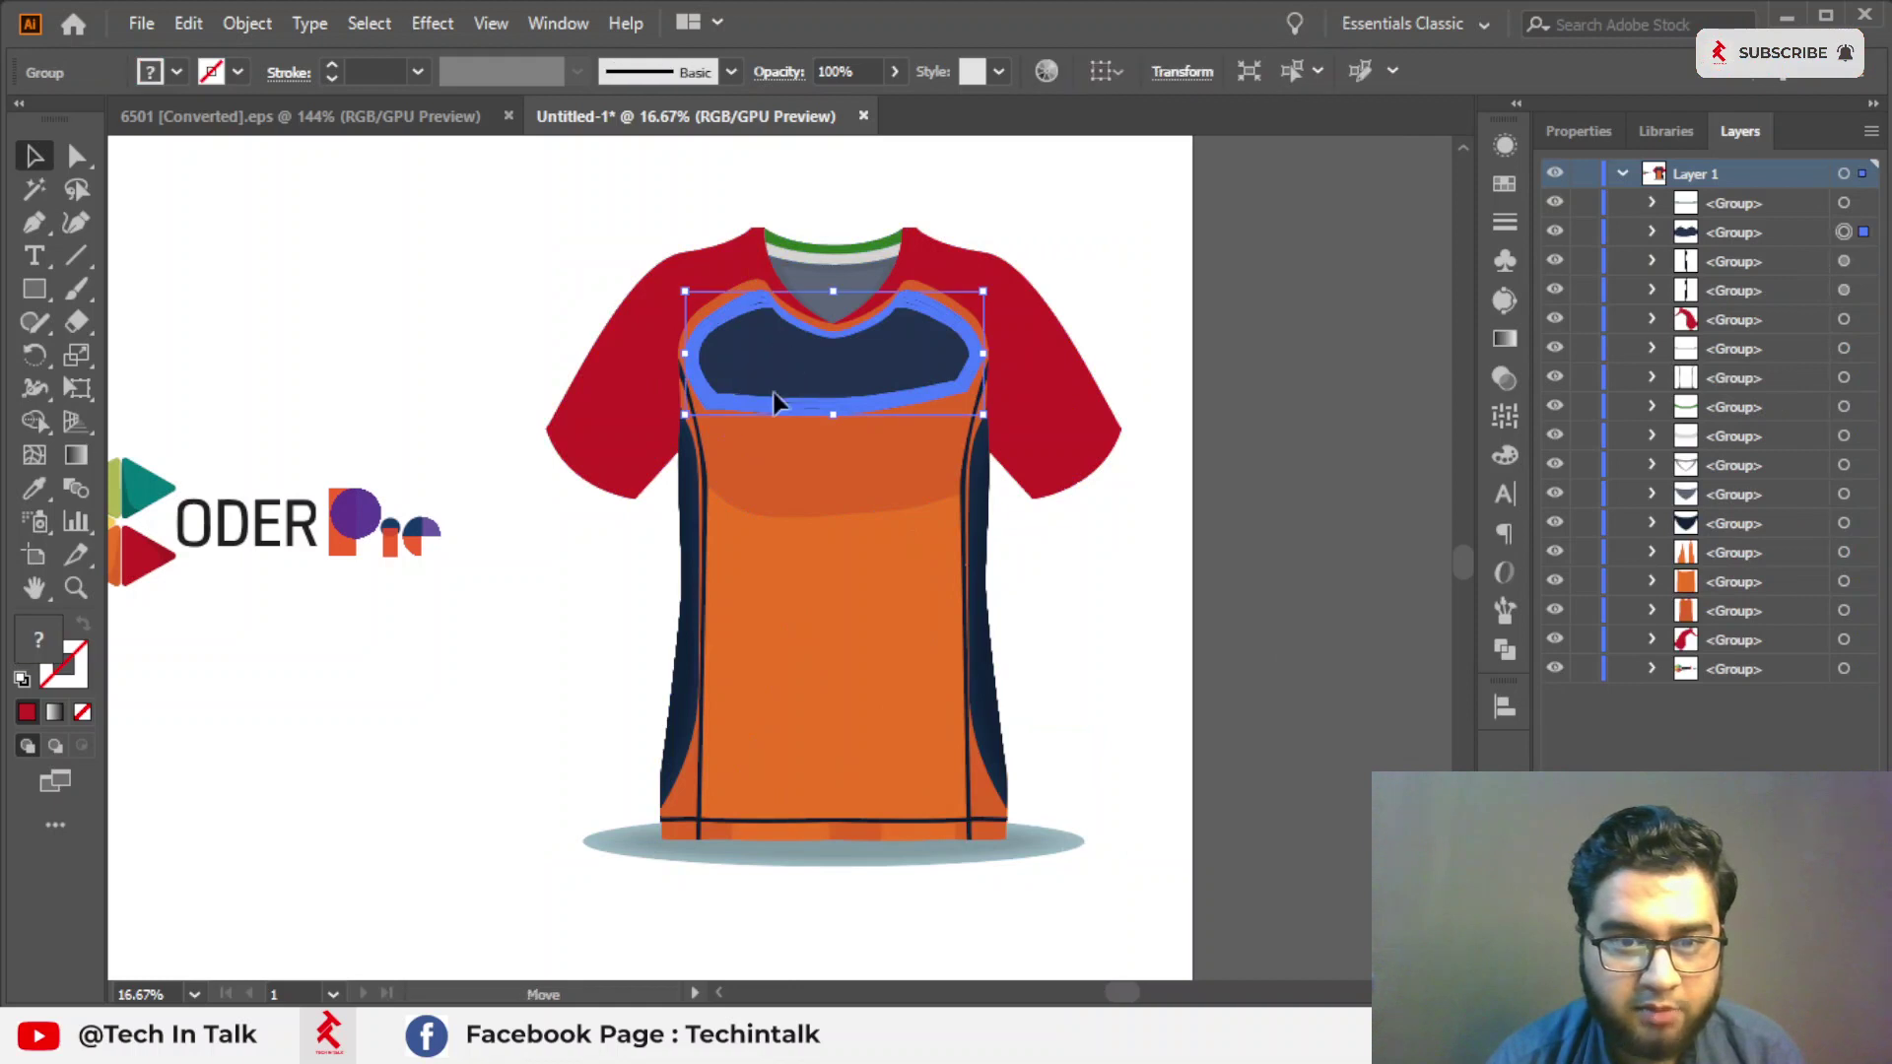
{"action": "mouse_move", "coordinate": [772, 392]}
{"action": "left_mouse_down"}
{"action": "mouse_move", "coordinate": [912, 464]}
{"action": "mouse_move", "coordinate": [773, 392]}
{"action": "left_mouse_up"}
Sample orange onto the chest panel, undoing an accidental red fill.
{"action": "left_click", "coordinate": [34, 488]}
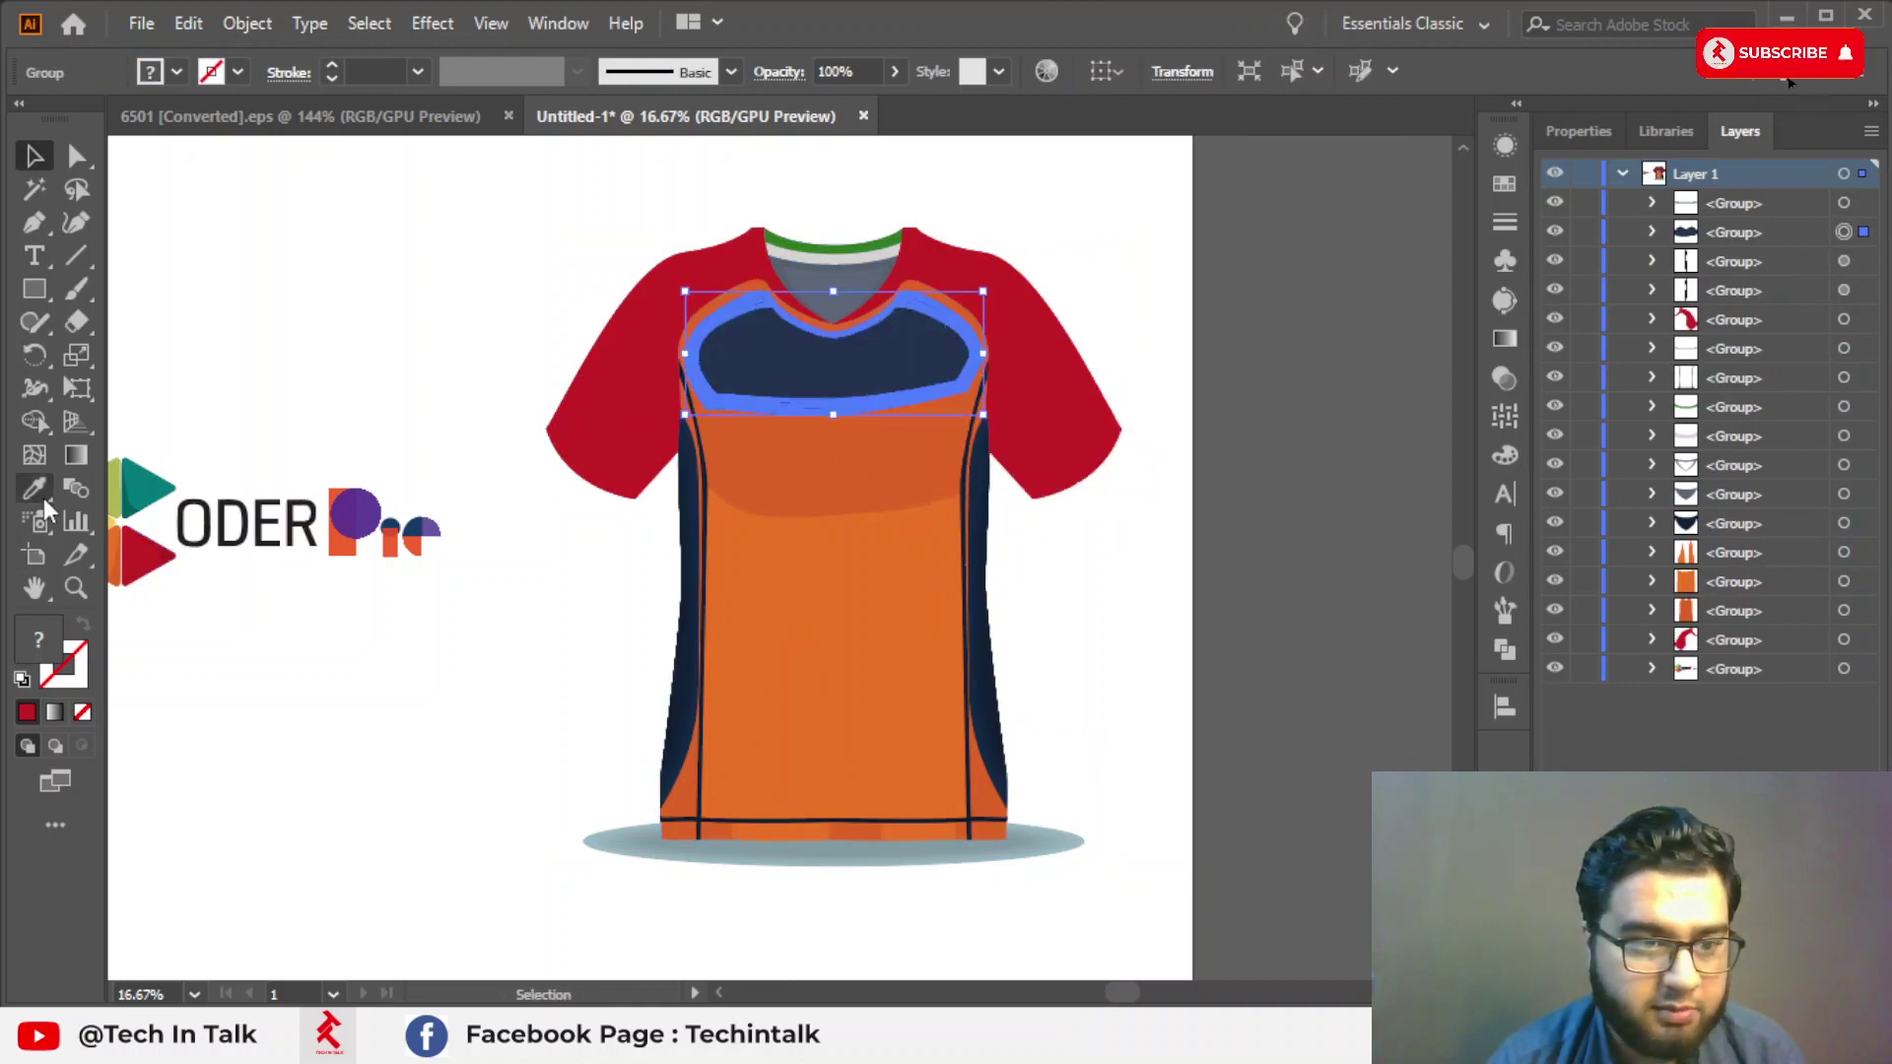
{"action": "left_click", "coordinate": [616, 453]}
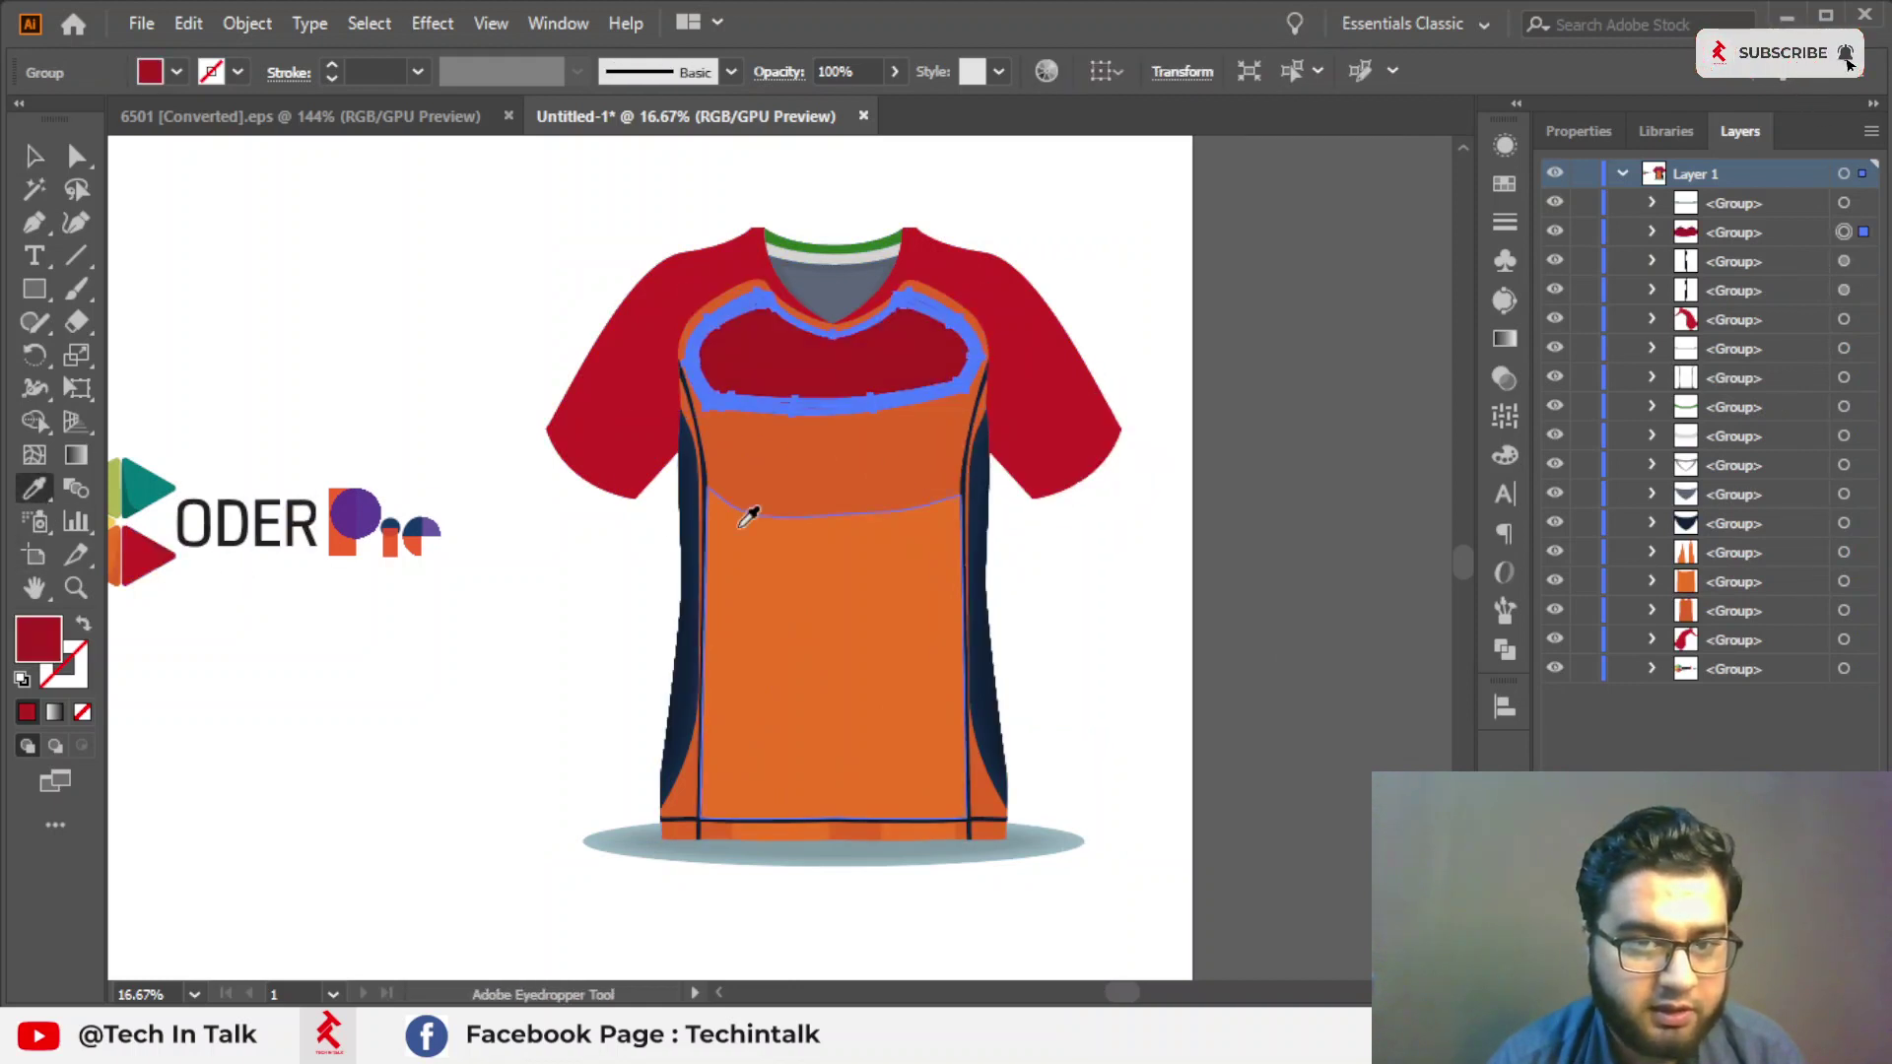
{"action": "left_click", "coordinate": [676, 503], "text": "ctrl"}
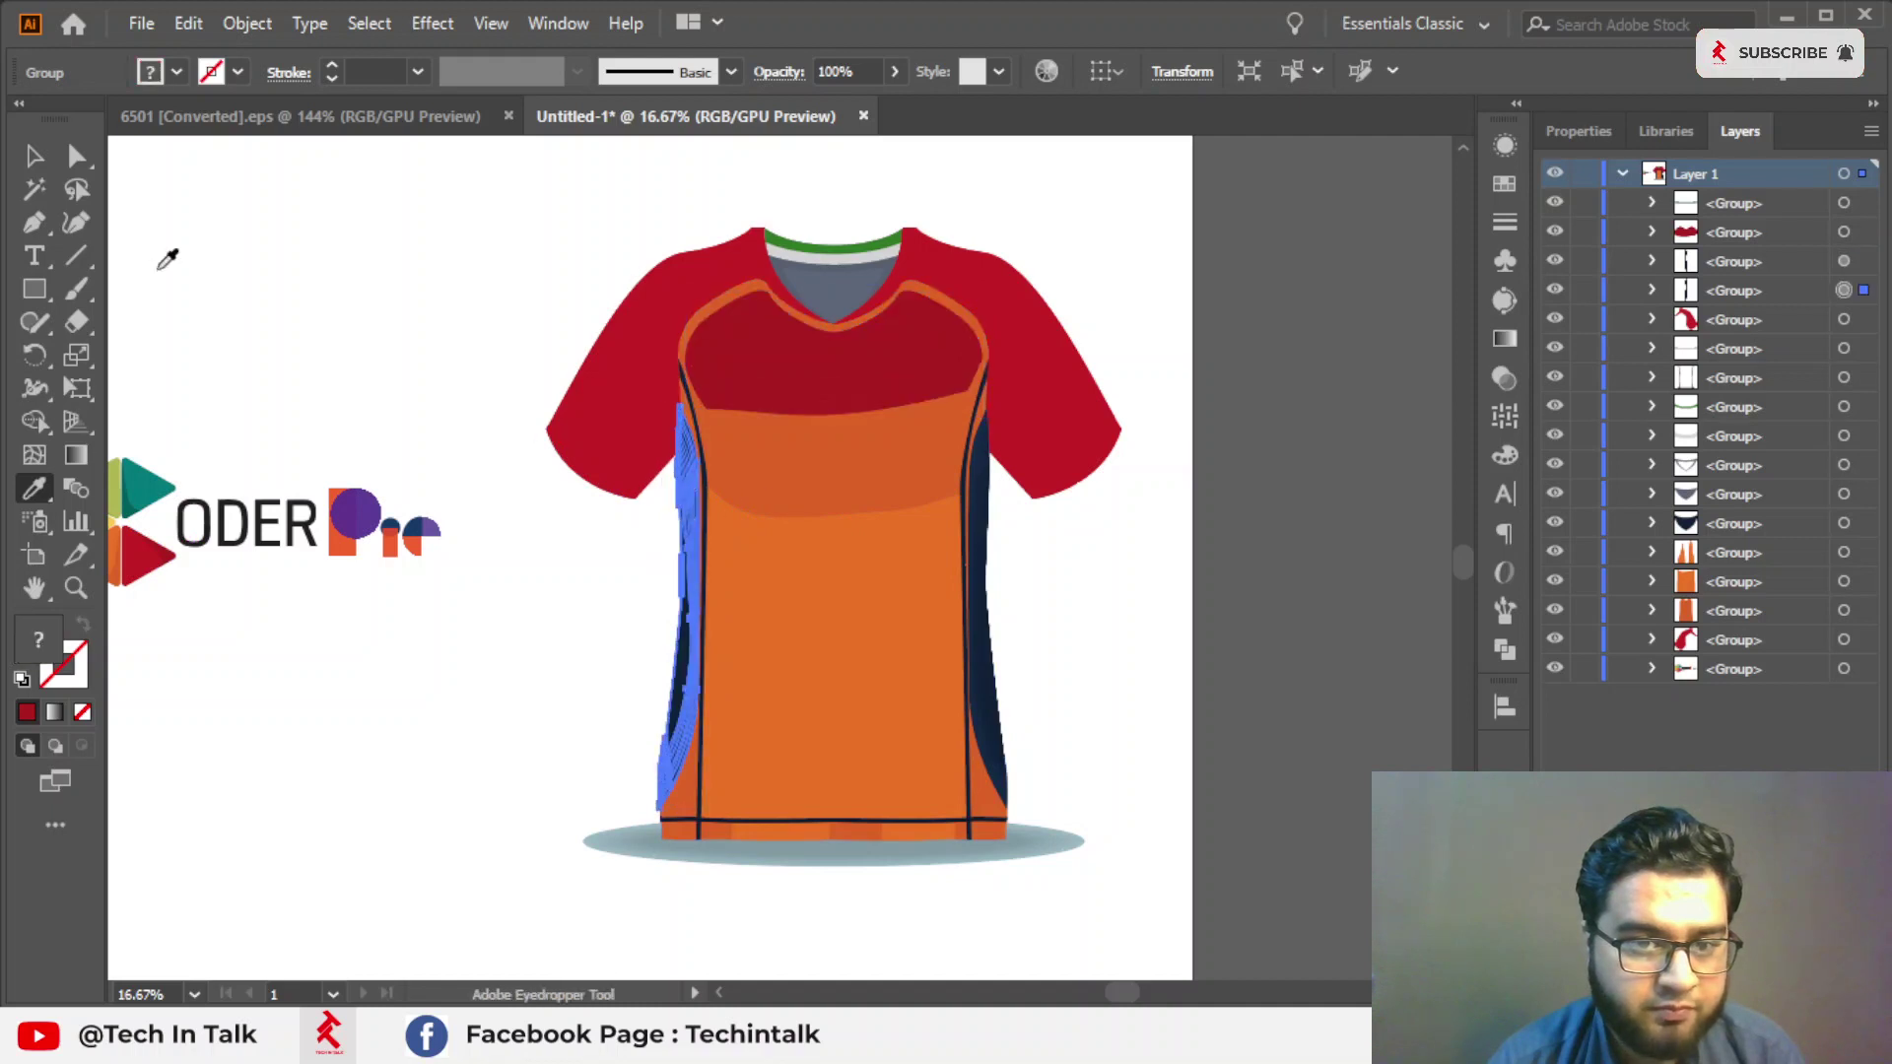
{"action": "key", "text": "ctrl+z"}
{"action": "key", "text": "ctrl+z"}
{"action": "left_click", "coordinate": [734, 453]}
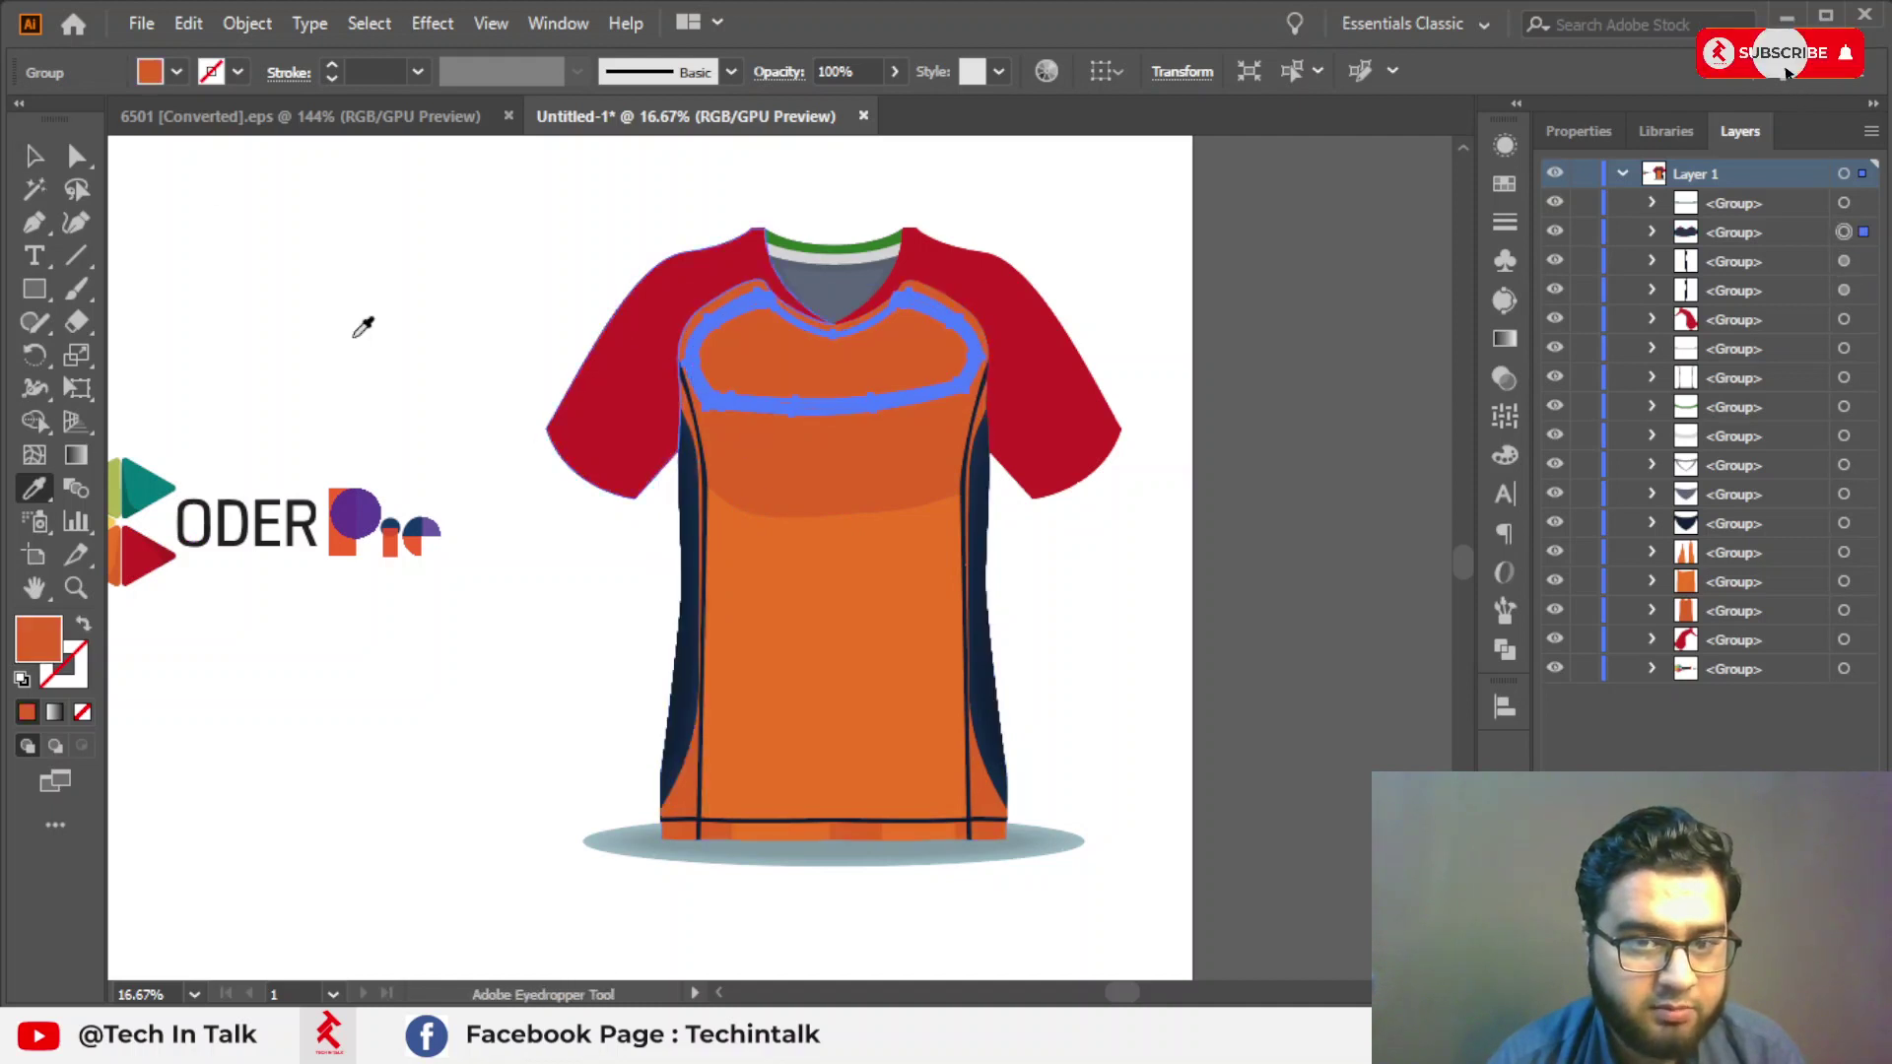
Copy the lower body's orange onto the upper chest panel with the Eyedropper.
{"action": "key", "text": "v"}
{"action": "left_click", "coordinate": [432, 324]}
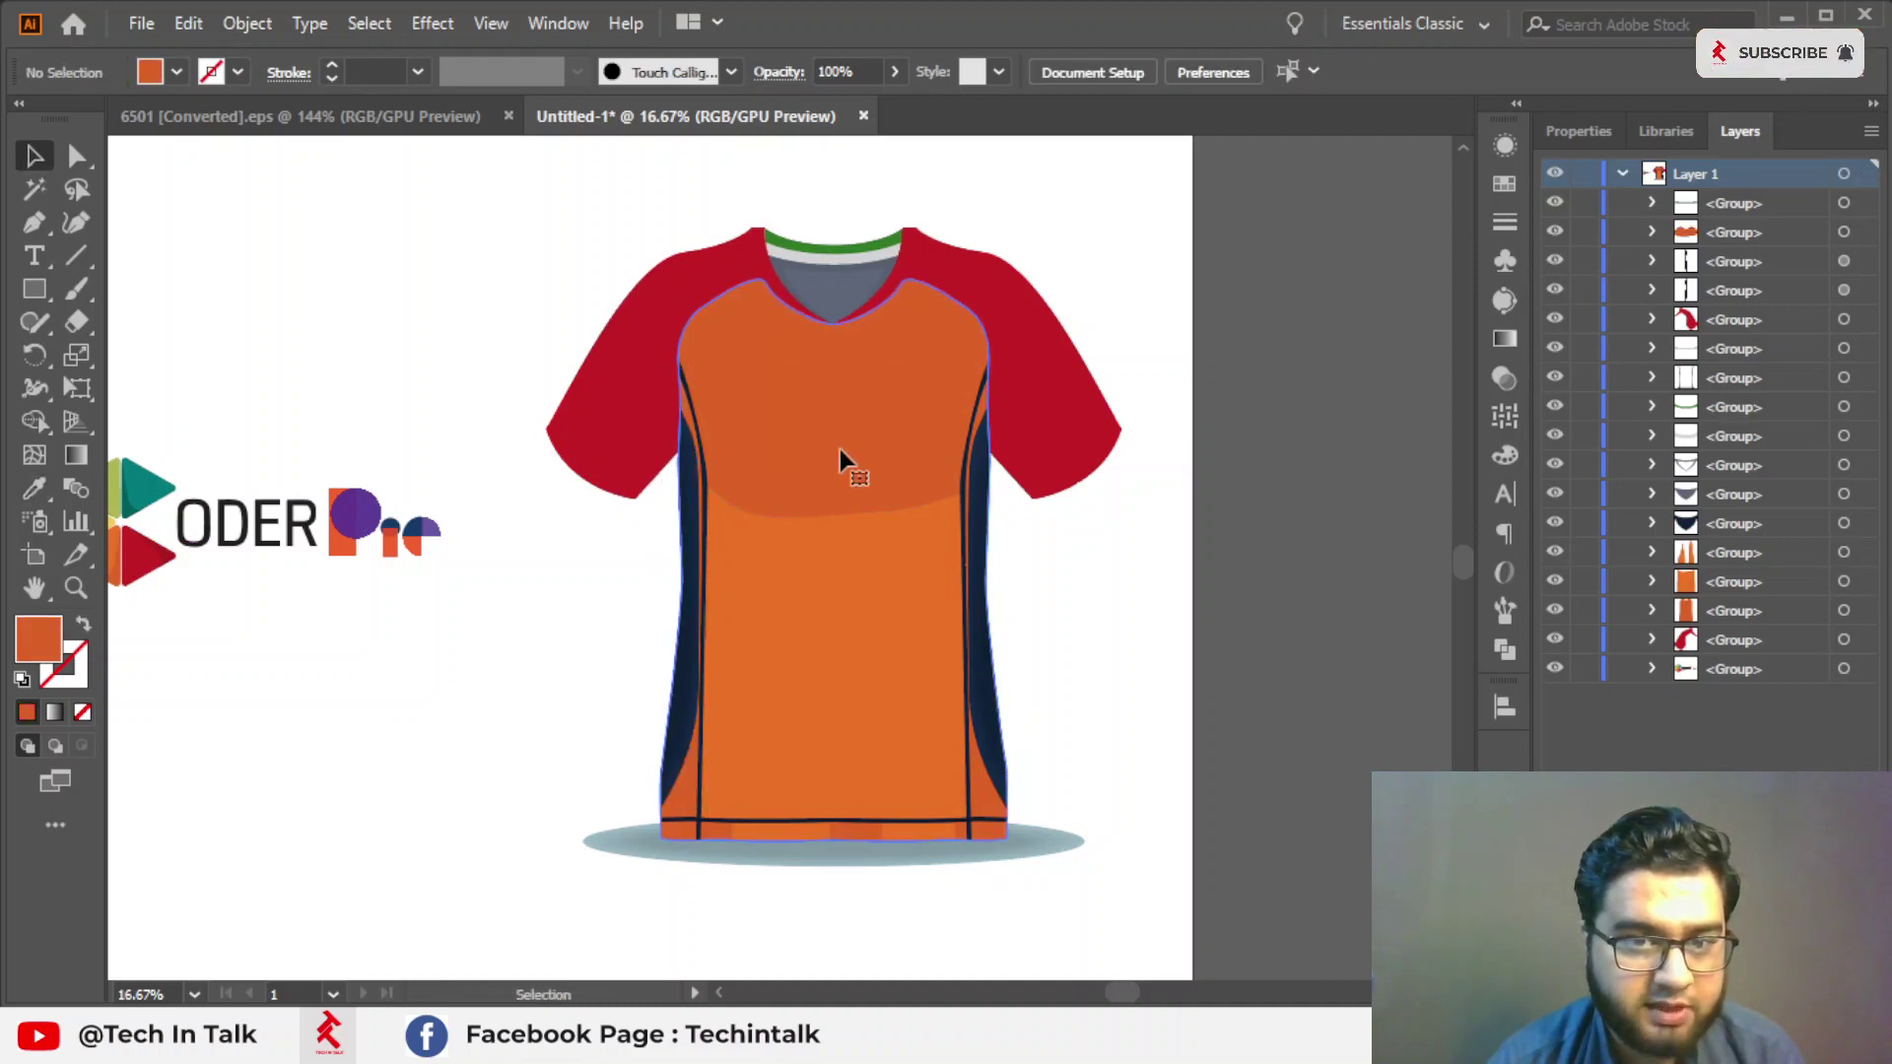
{"action": "left_click", "coordinate": [839, 379]}
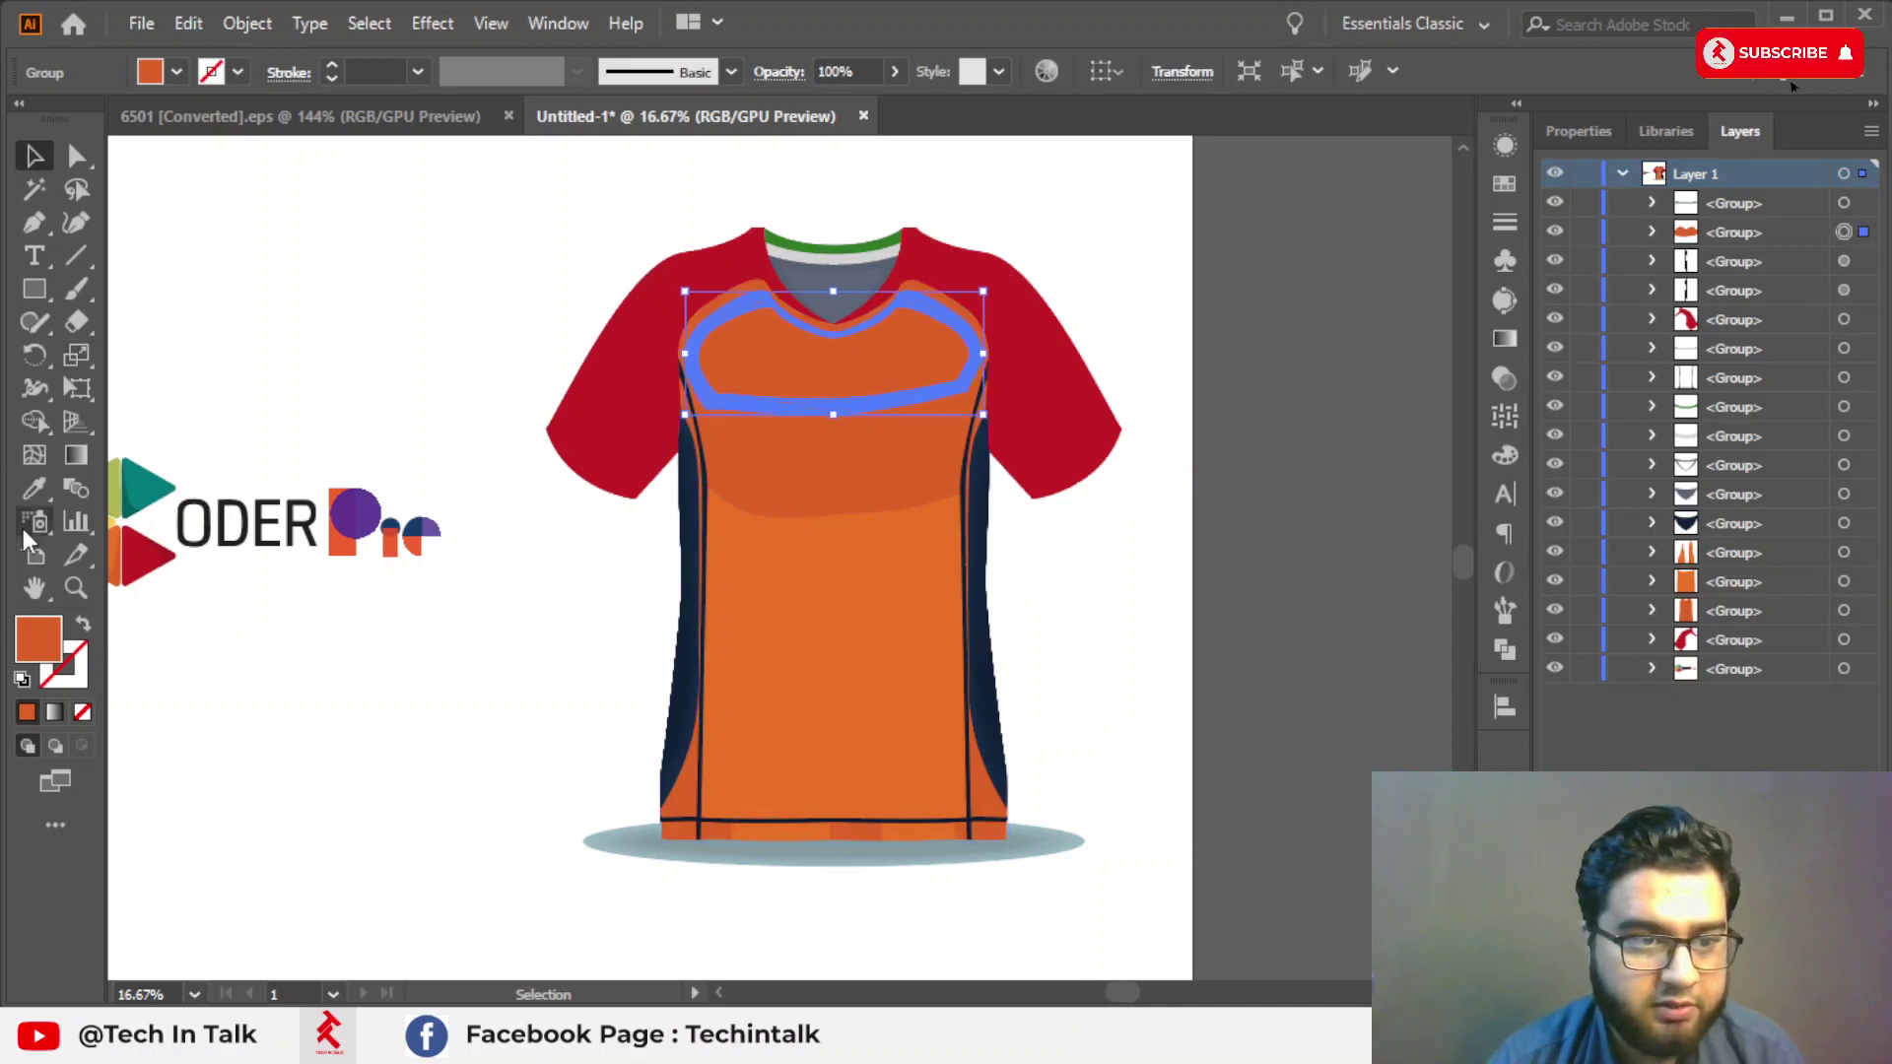
{"action": "left_click", "coordinate": [46, 487]}
{"action": "left_click", "coordinate": [748, 577]}
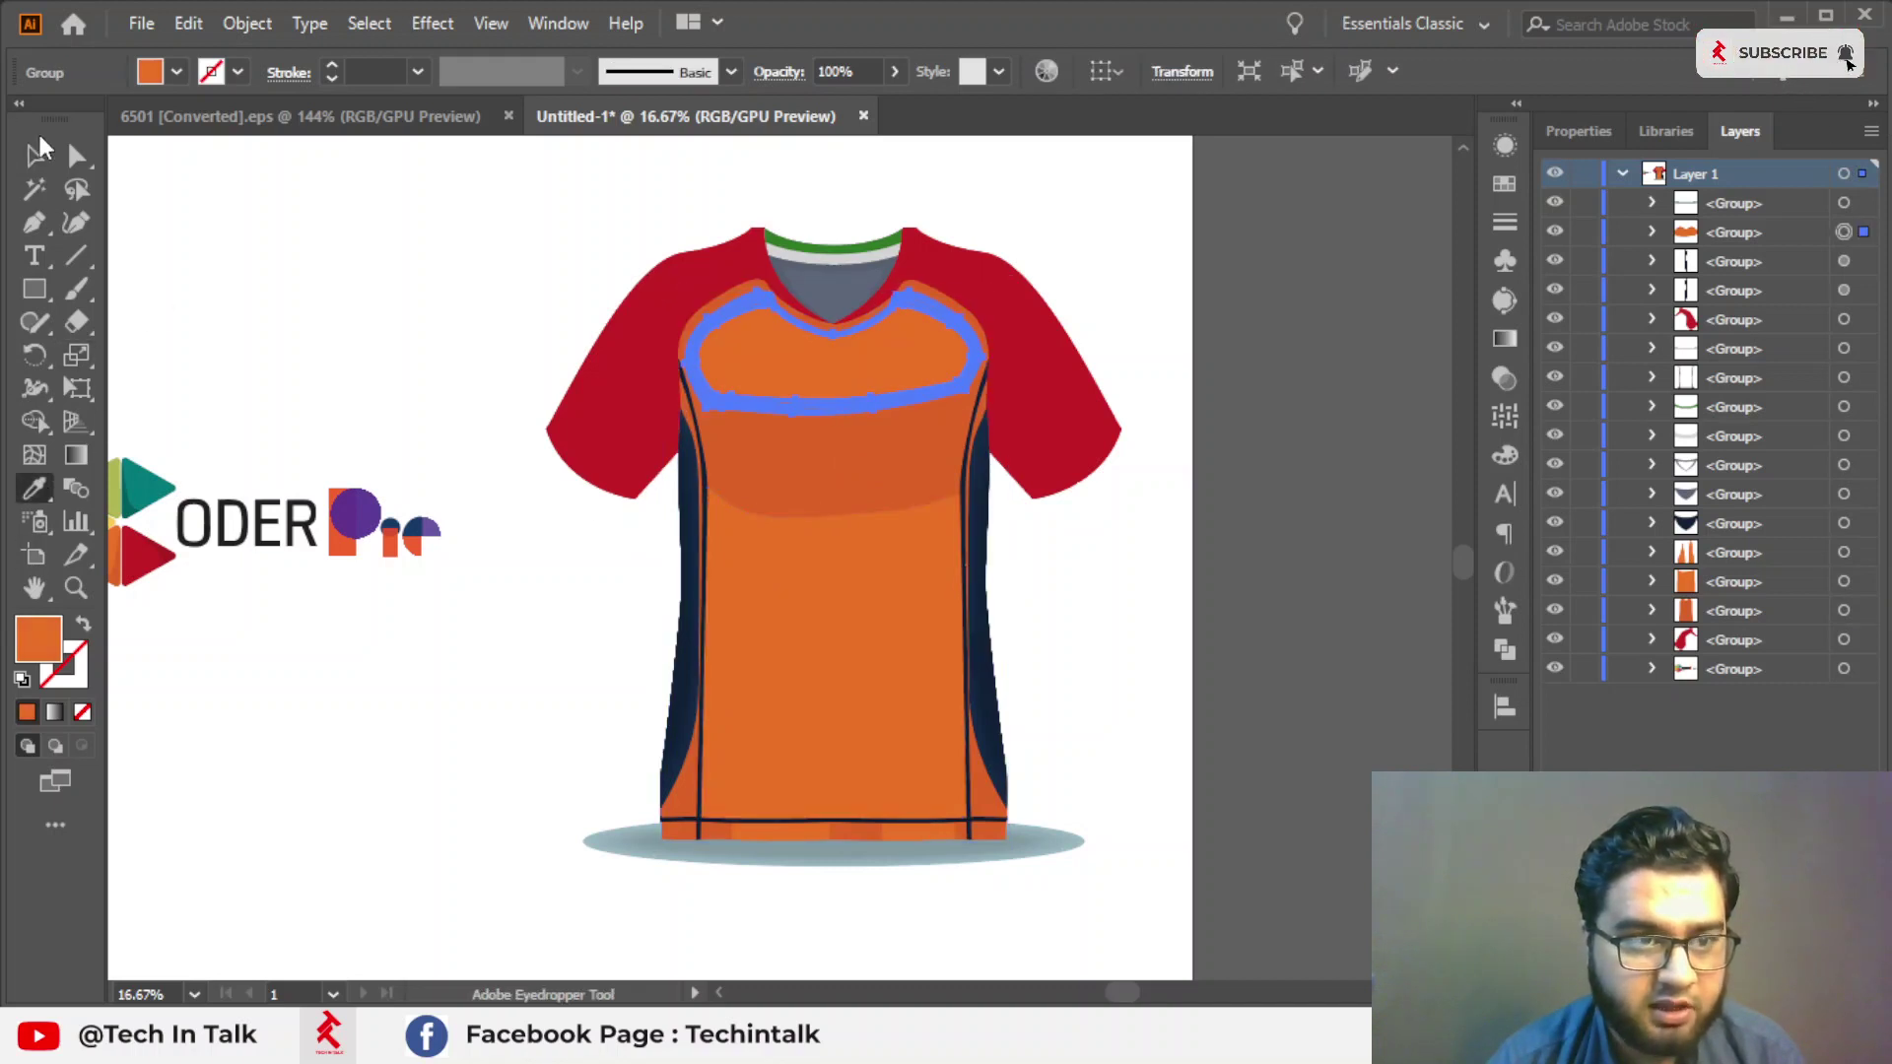
{"action": "left_click", "coordinate": [39, 149]}
{"action": "left_click", "coordinate": [399, 274]}
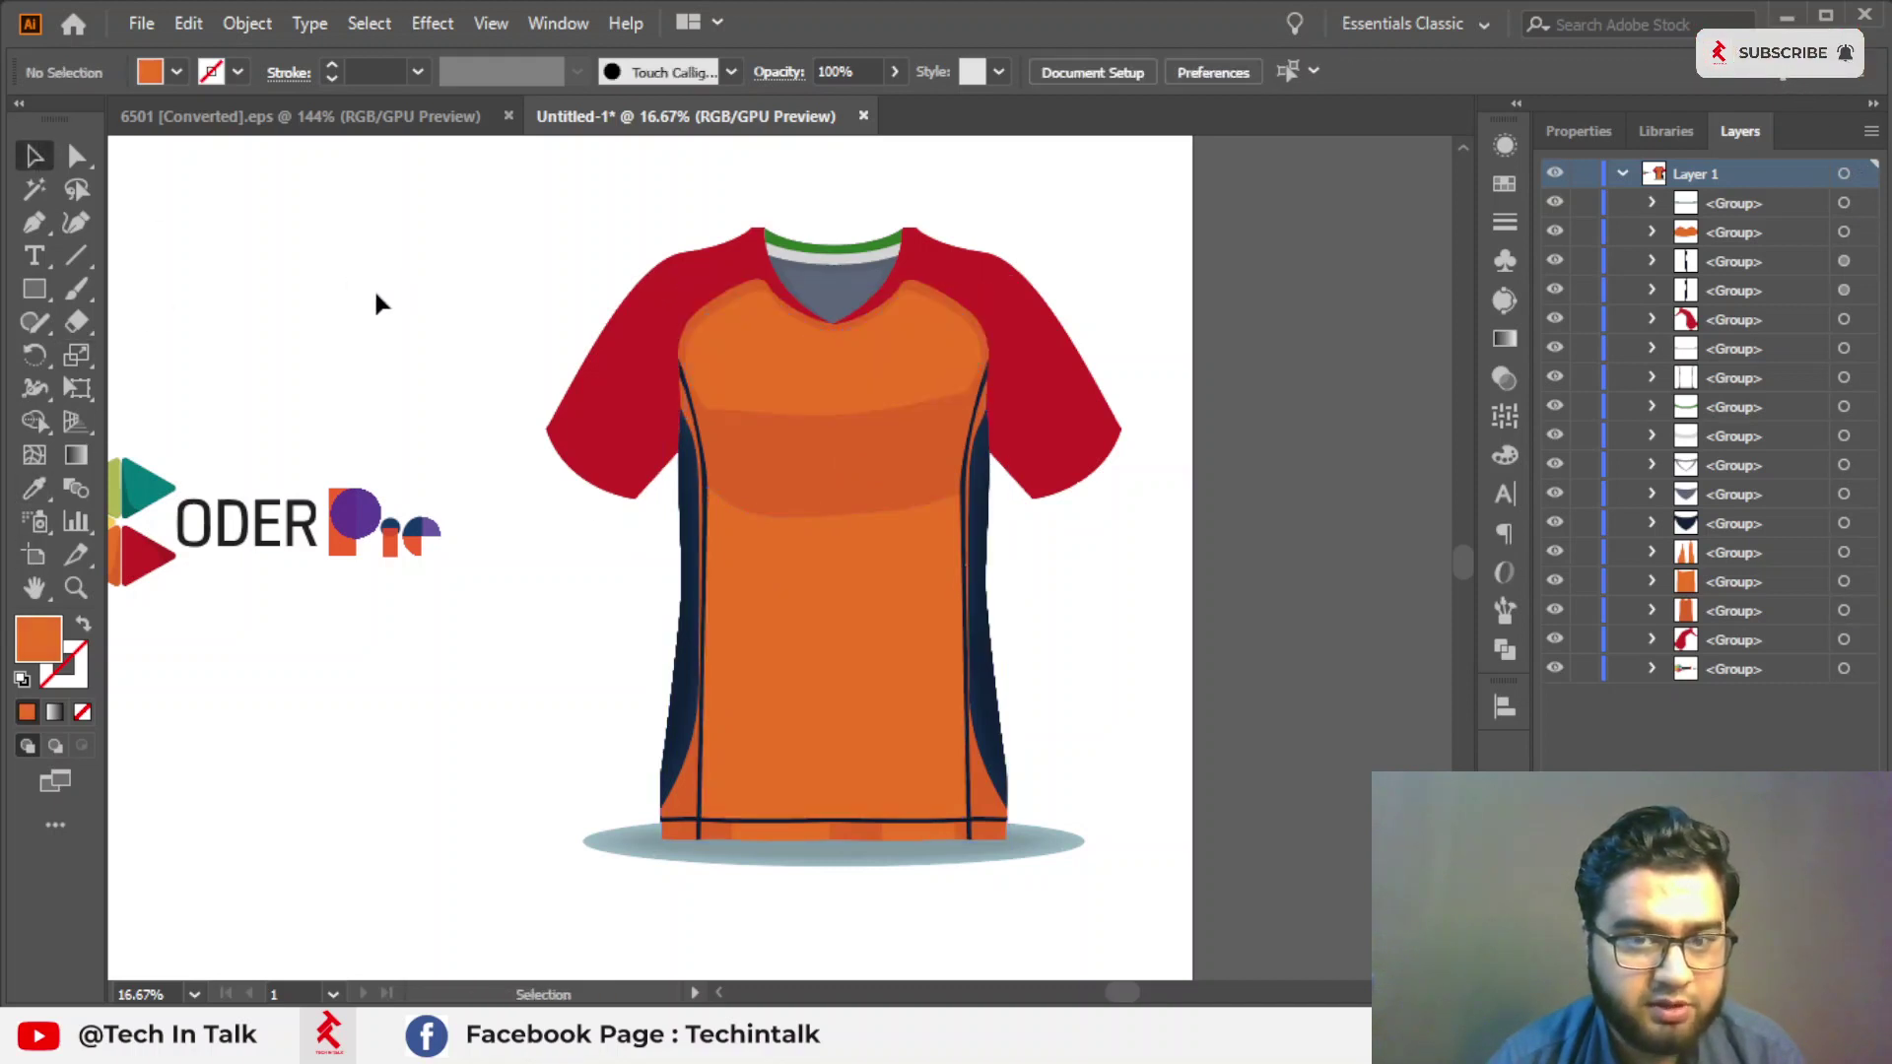
Delete the left and right navy side panels from the shirt.
{"action": "left_click", "coordinate": [690, 589]}
{"action": "left_click_drag", "start_coordinate": [690, 589], "coordinate": [486, 658]}
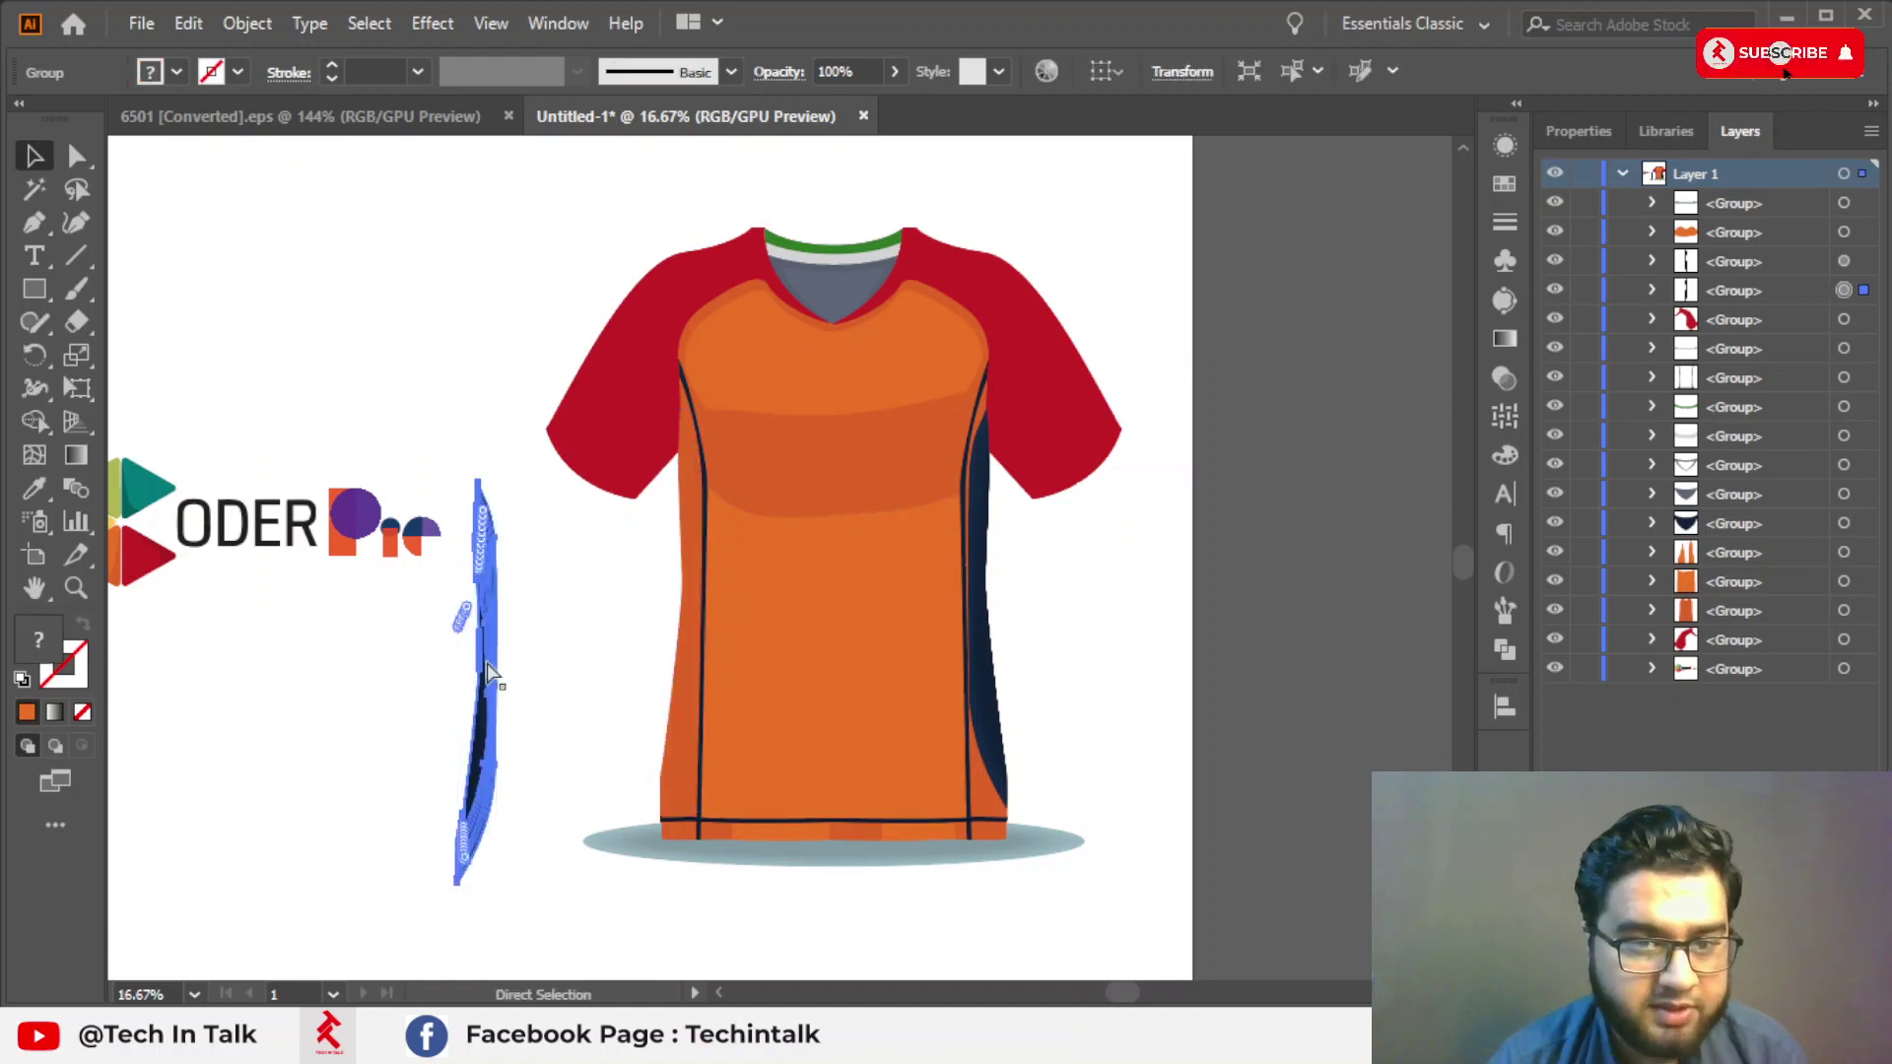
{"action": "key", "text": "ctrl+z"}
{"action": "key", "text": "Delete"}
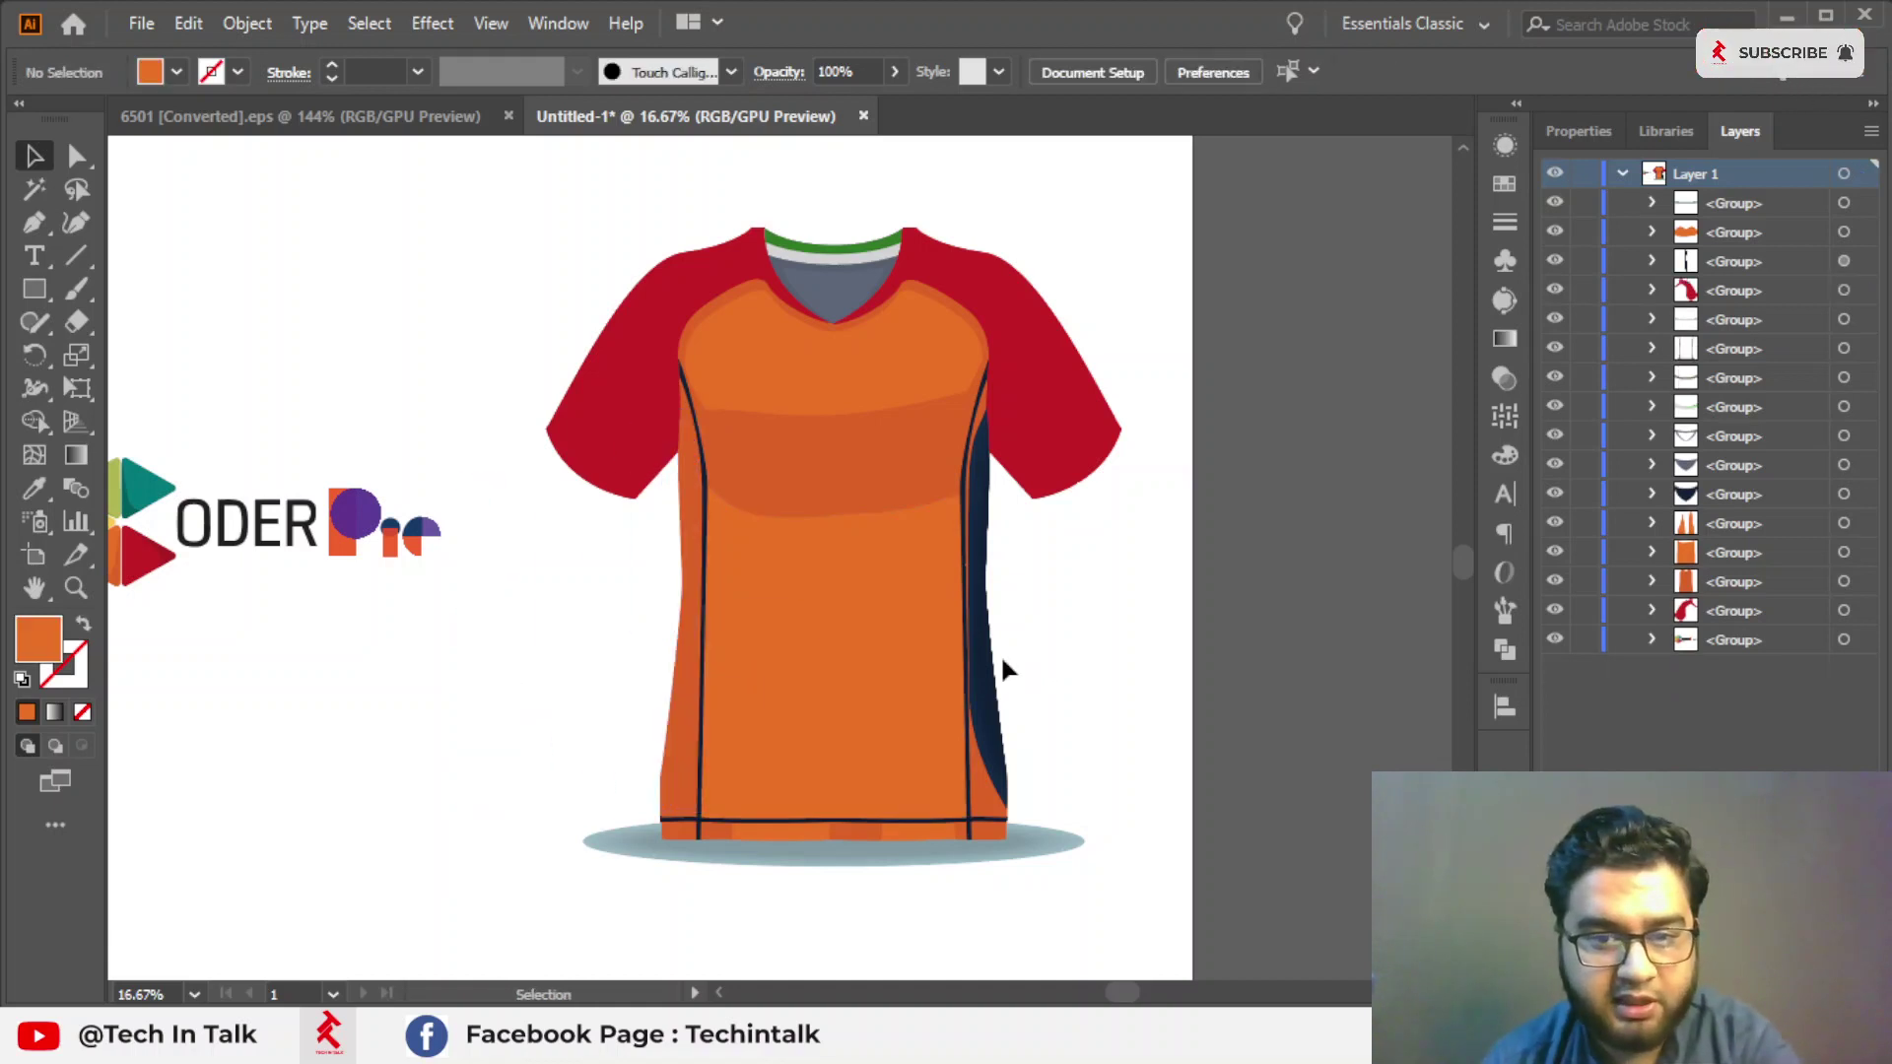
{"action": "left_click", "coordinate": [1003, 662]}
{"action": "key", "text": "Delete"}
Delete the navy seam lines, then restore the light fold shapes after deleting them.
{"action": "left_click", "coordinate": [966, 682]}
{"action": "key", "text": "Delete"}
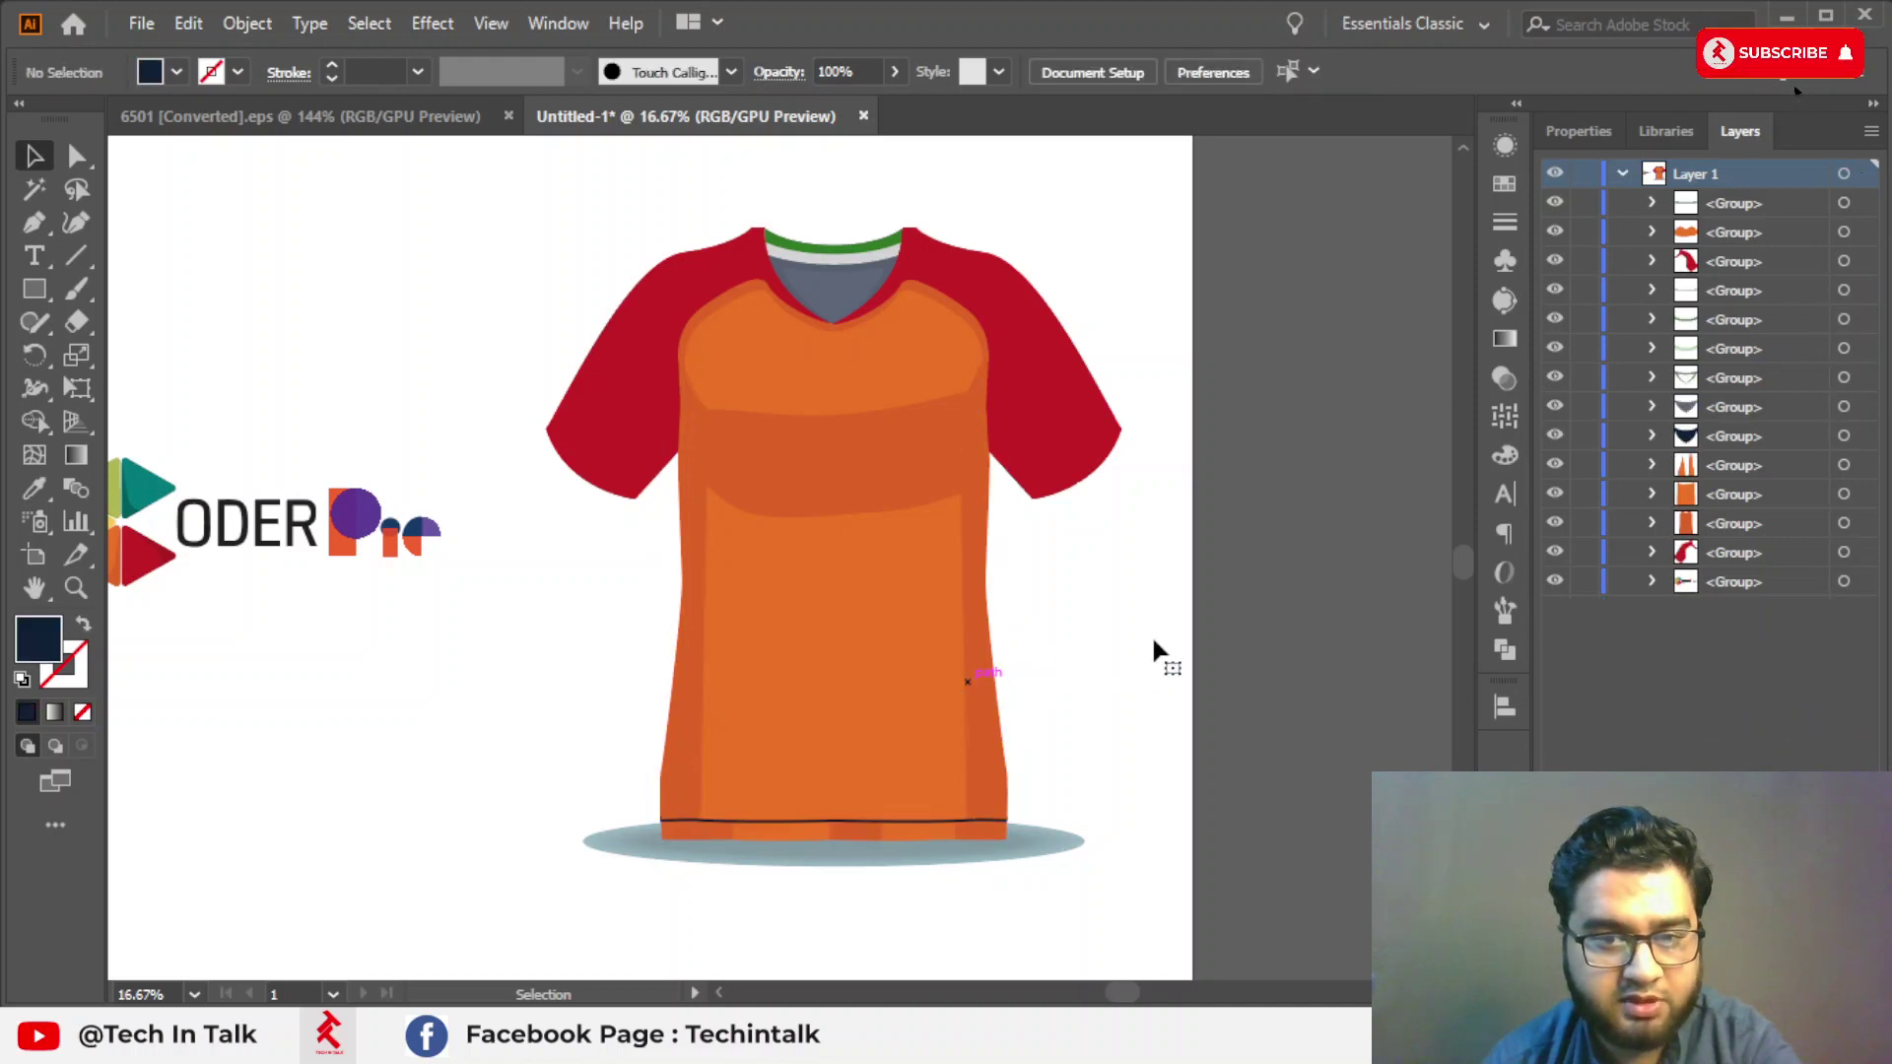
{"action": "left_click", "coordinate": [909, 690]}
{"action": "key", "text": "Delete"}
{"action": "left_click", "coordinate": [885, 668]}
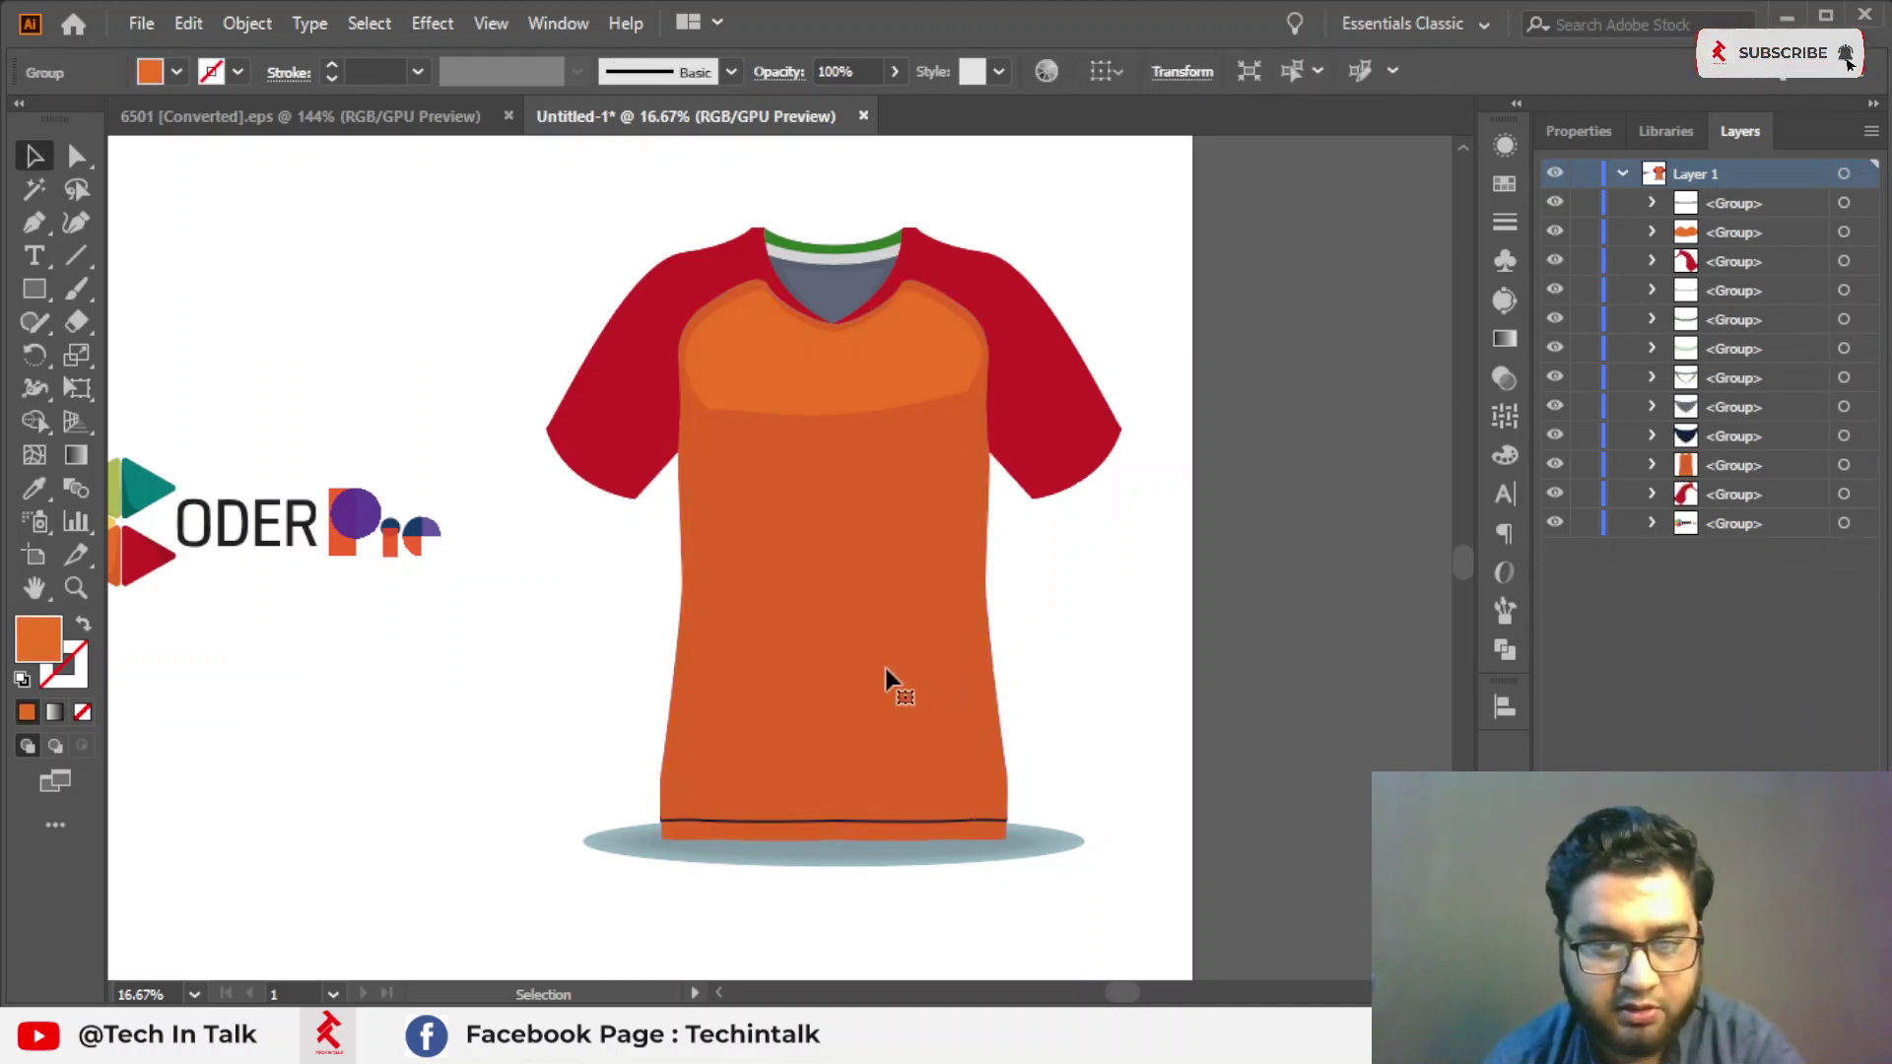
{"action": "left_click", "coordinate": [1090, 656]}
{"action": "key", "text": "ctrl+z"}
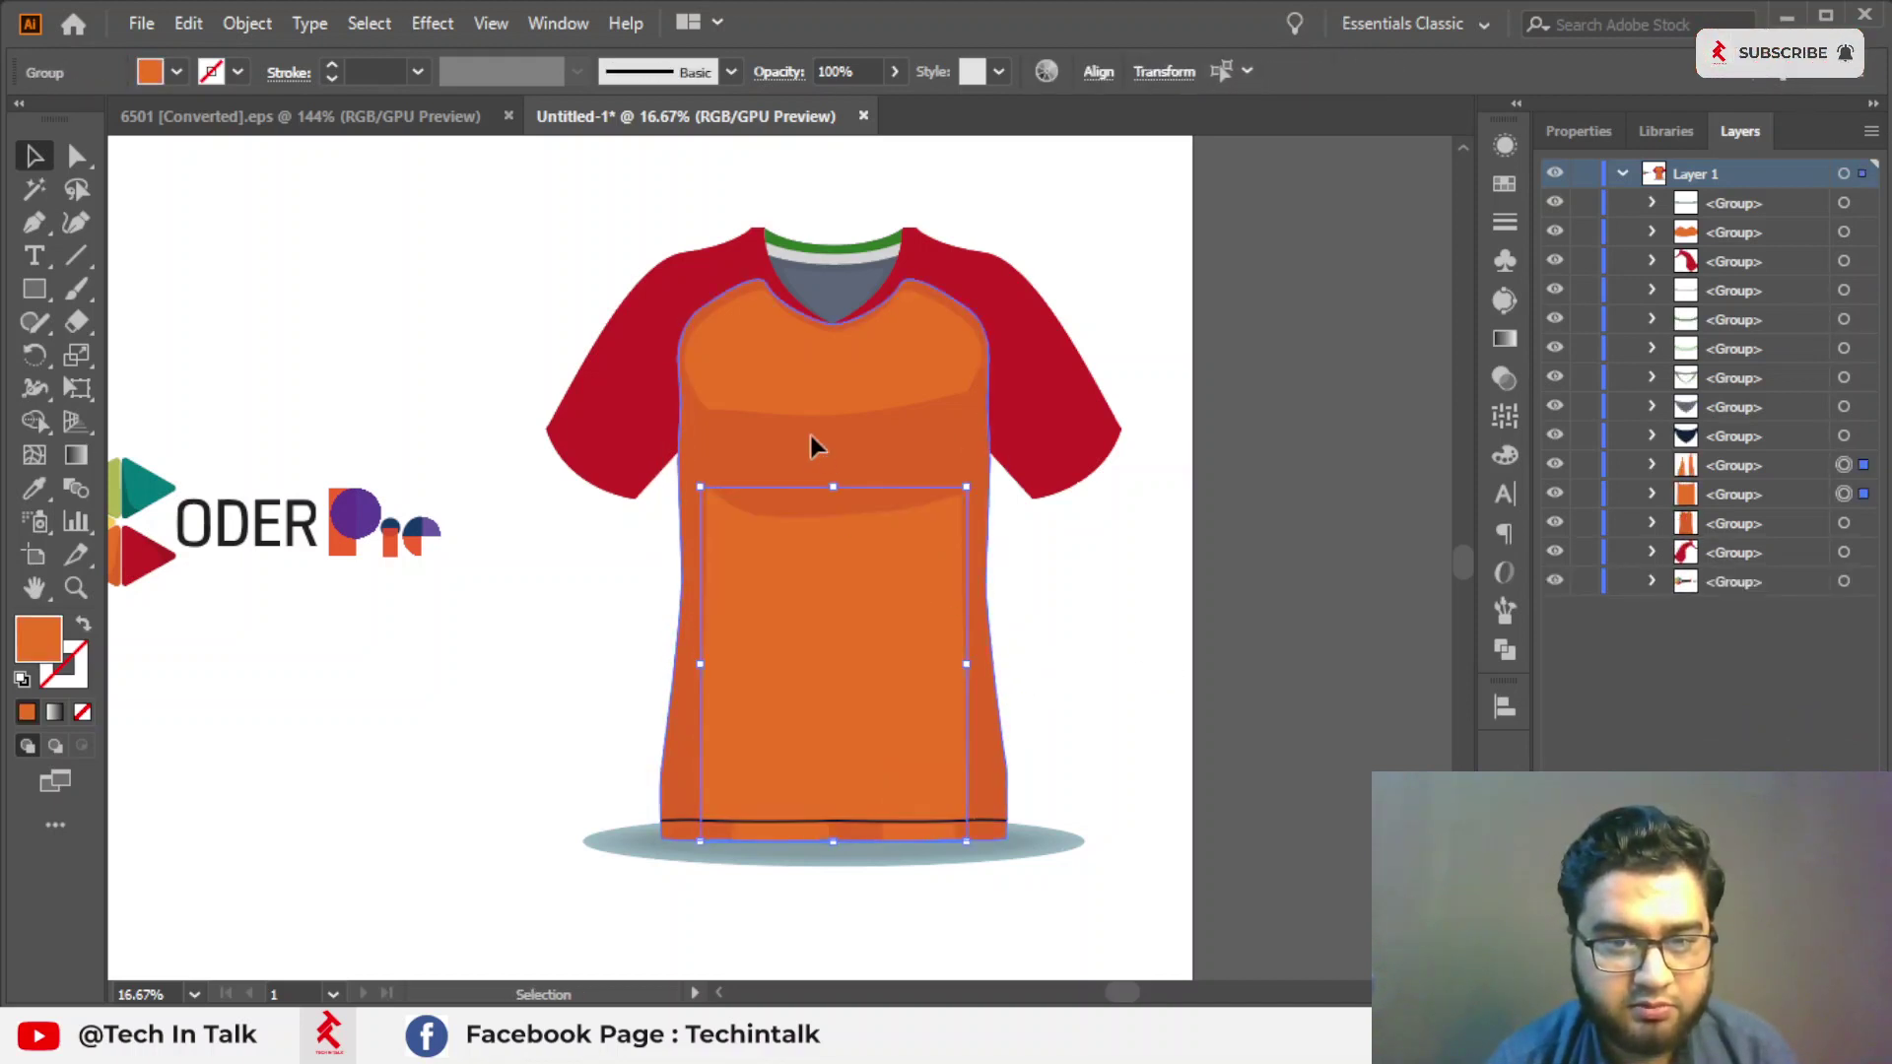
Delete the inner body panel and the light orange chest shape.
{"action": "left_click", "coordinate": [697, 555]}
{"action": "key", "text": "Delete"}
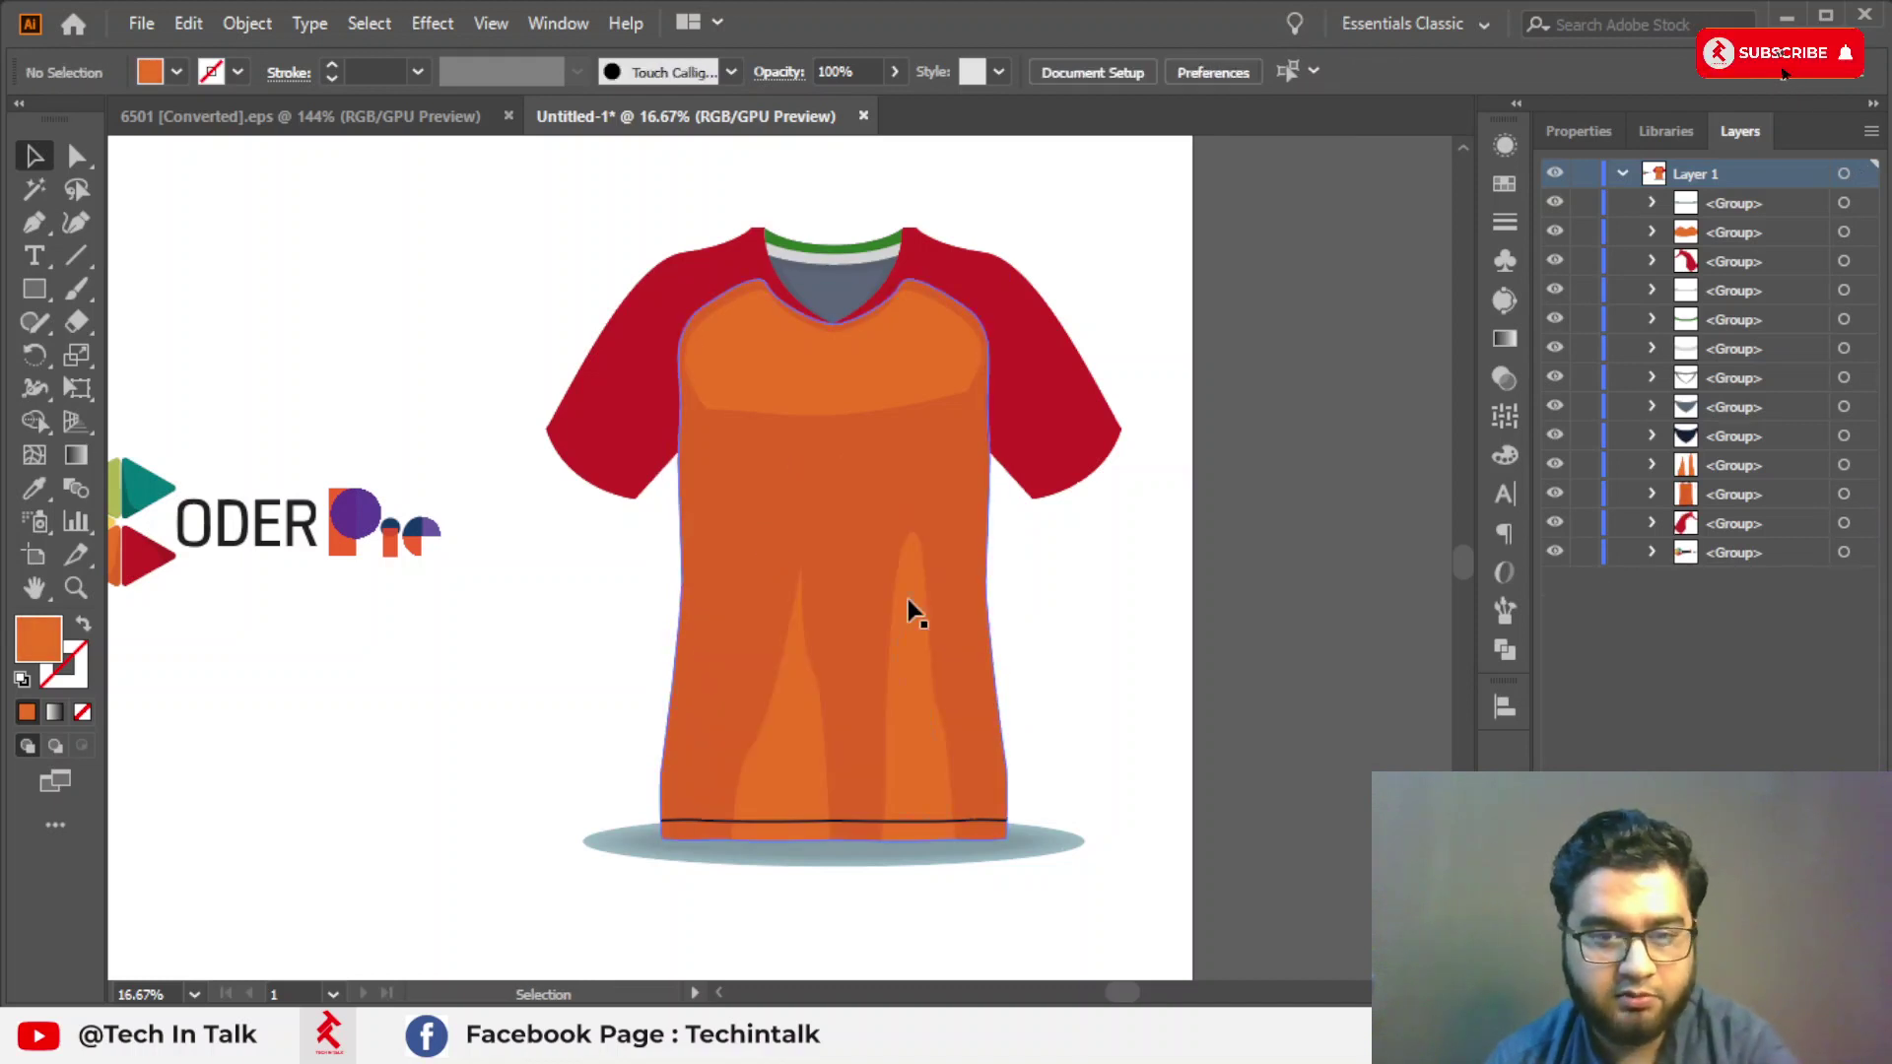
{"action": "left_click", "coordinate": [938, 392]}
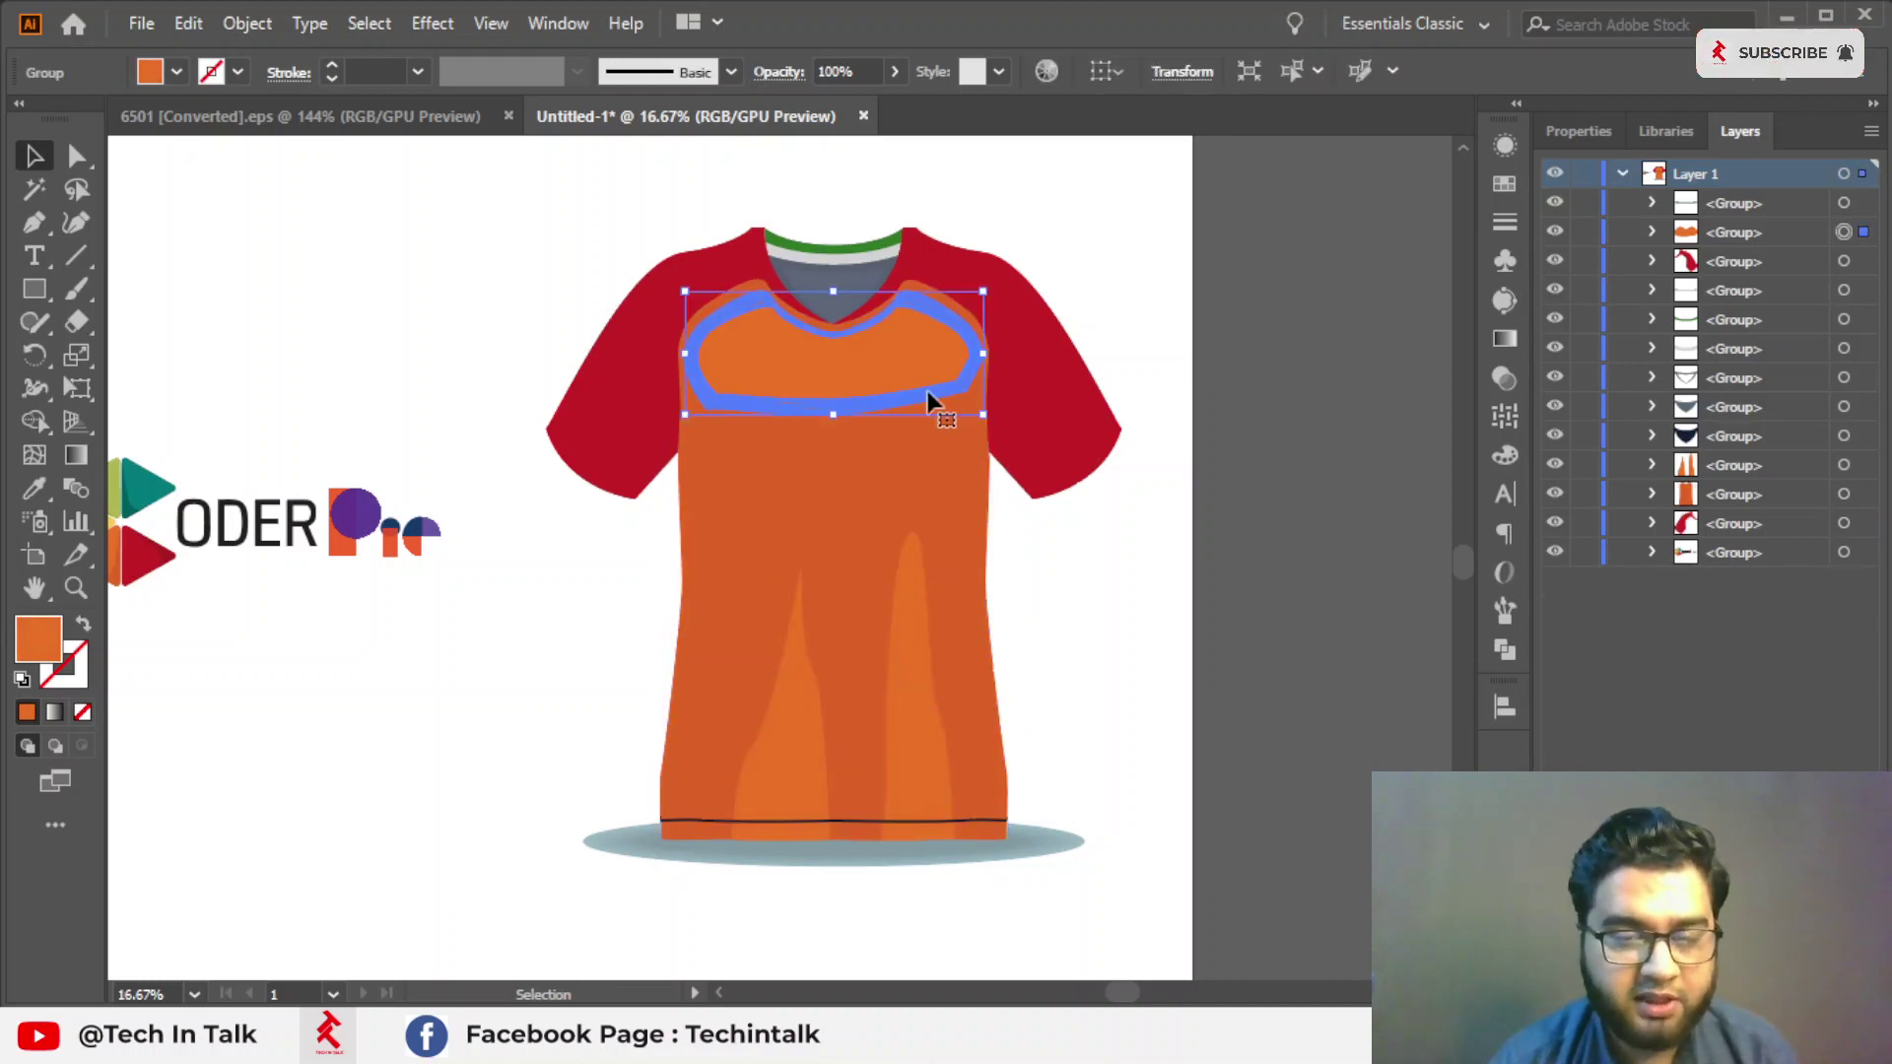
{"action": "key", "text": "Delete"}
Eyedrop the logo's green triangle colour onto the selected collar trim.
{"action": "scroll", "coordinate": [932, 388], "scroll_direction": "down", "scroll_amount": 2}
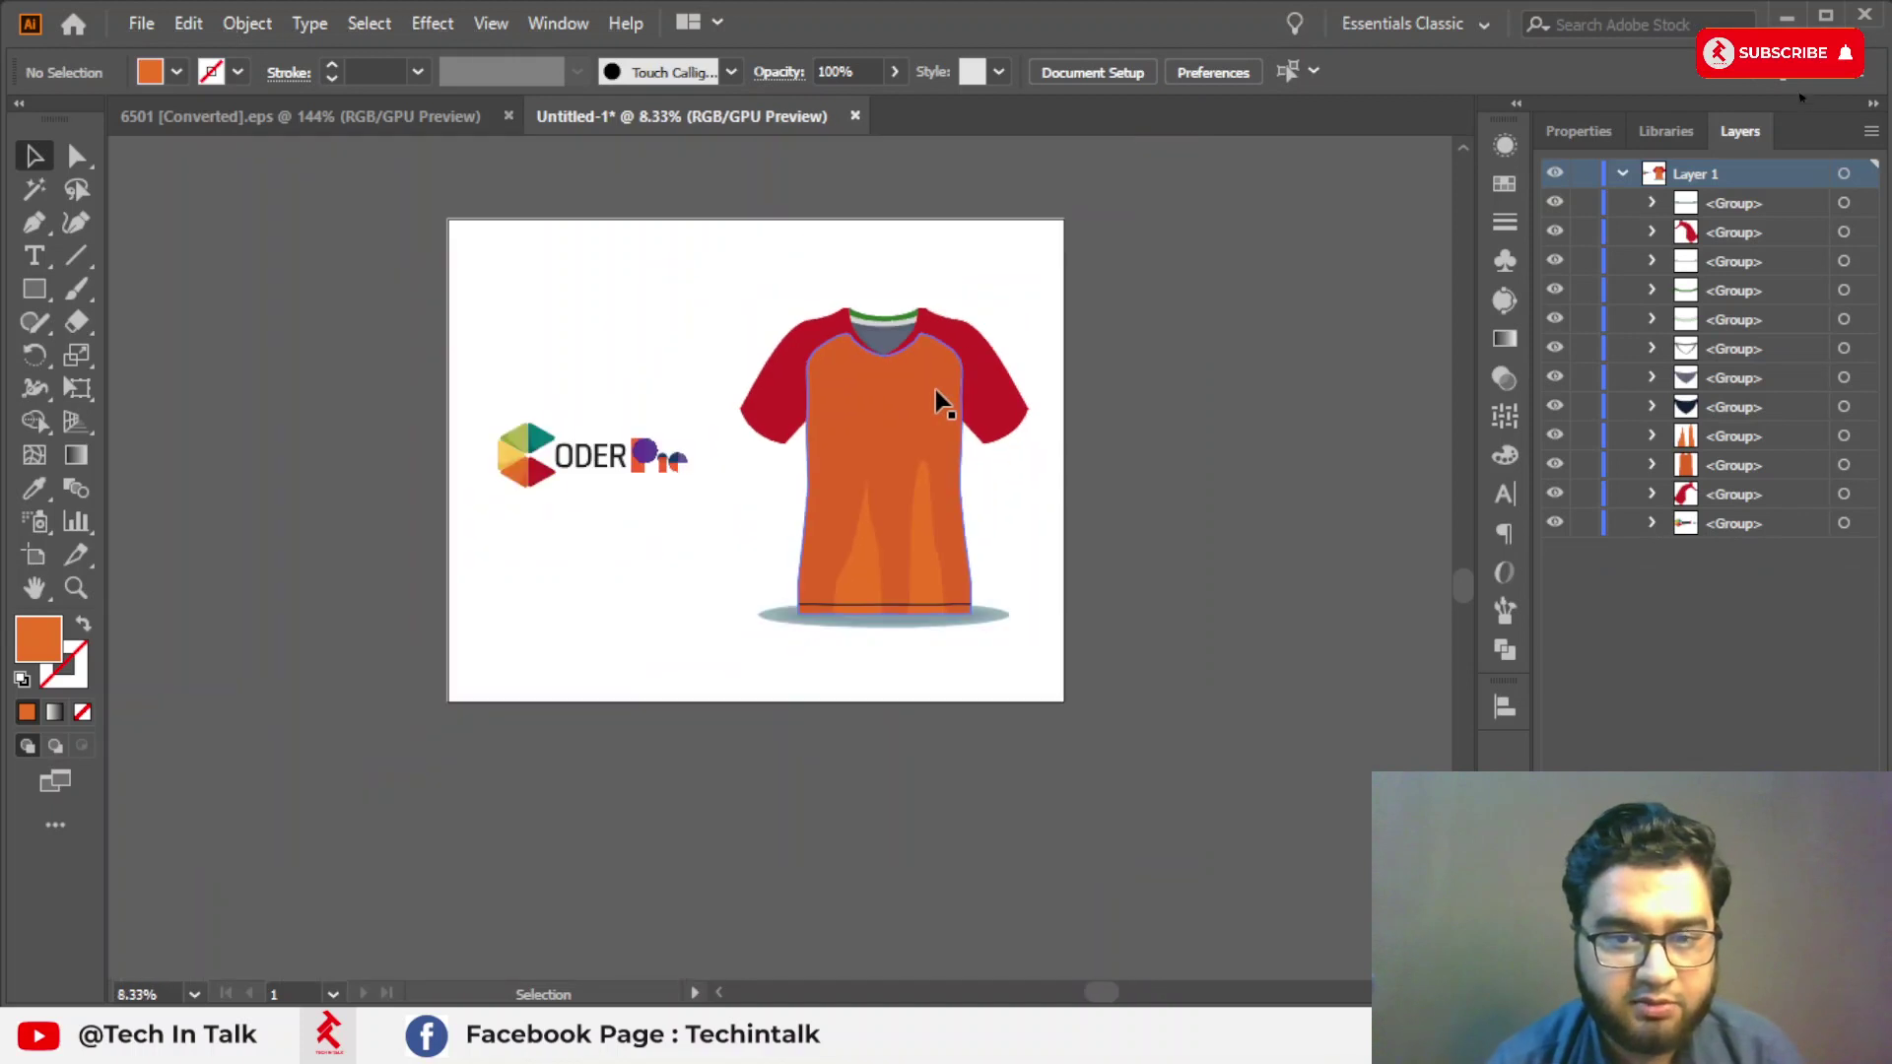
{"action": "scroll", "coordinate": [966, 291], "scroll_direction": "up", "scroll_amount": 3}
{"action": "scroll", "coordinate": [864, 305], "scroll_direction": "up", "scroll_amount": 3}
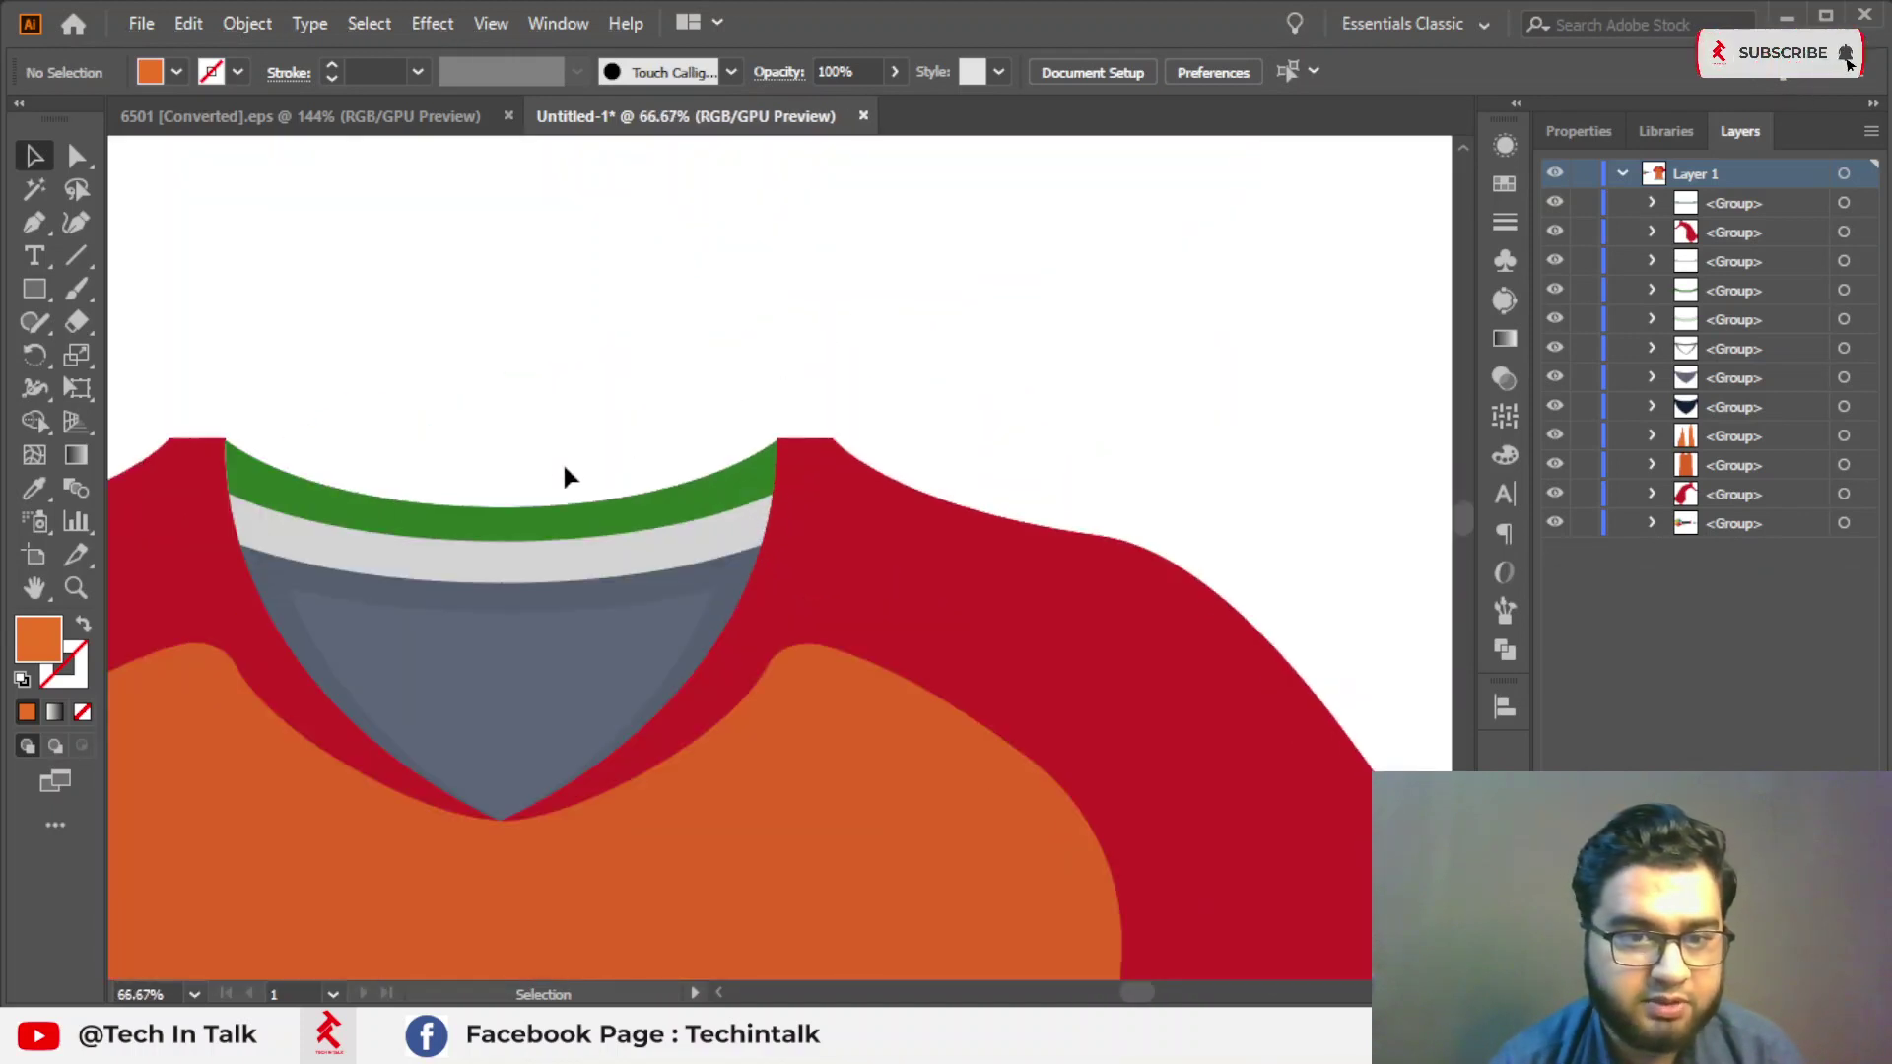
{"action": "left_click_drag", "start_coordinate": [561, 477], "coordinate": [878, 423]}
{"action": "left_click", "coordinate": [881, 398]}
{"action": "scroll", "coordinate": [907, 296], "scroll_direction": "down", "scroll_amount": 1}
{"action": "scroll", "coordinate": [848, 395], "scroll_direction": "down", "scroll_amount": 1}
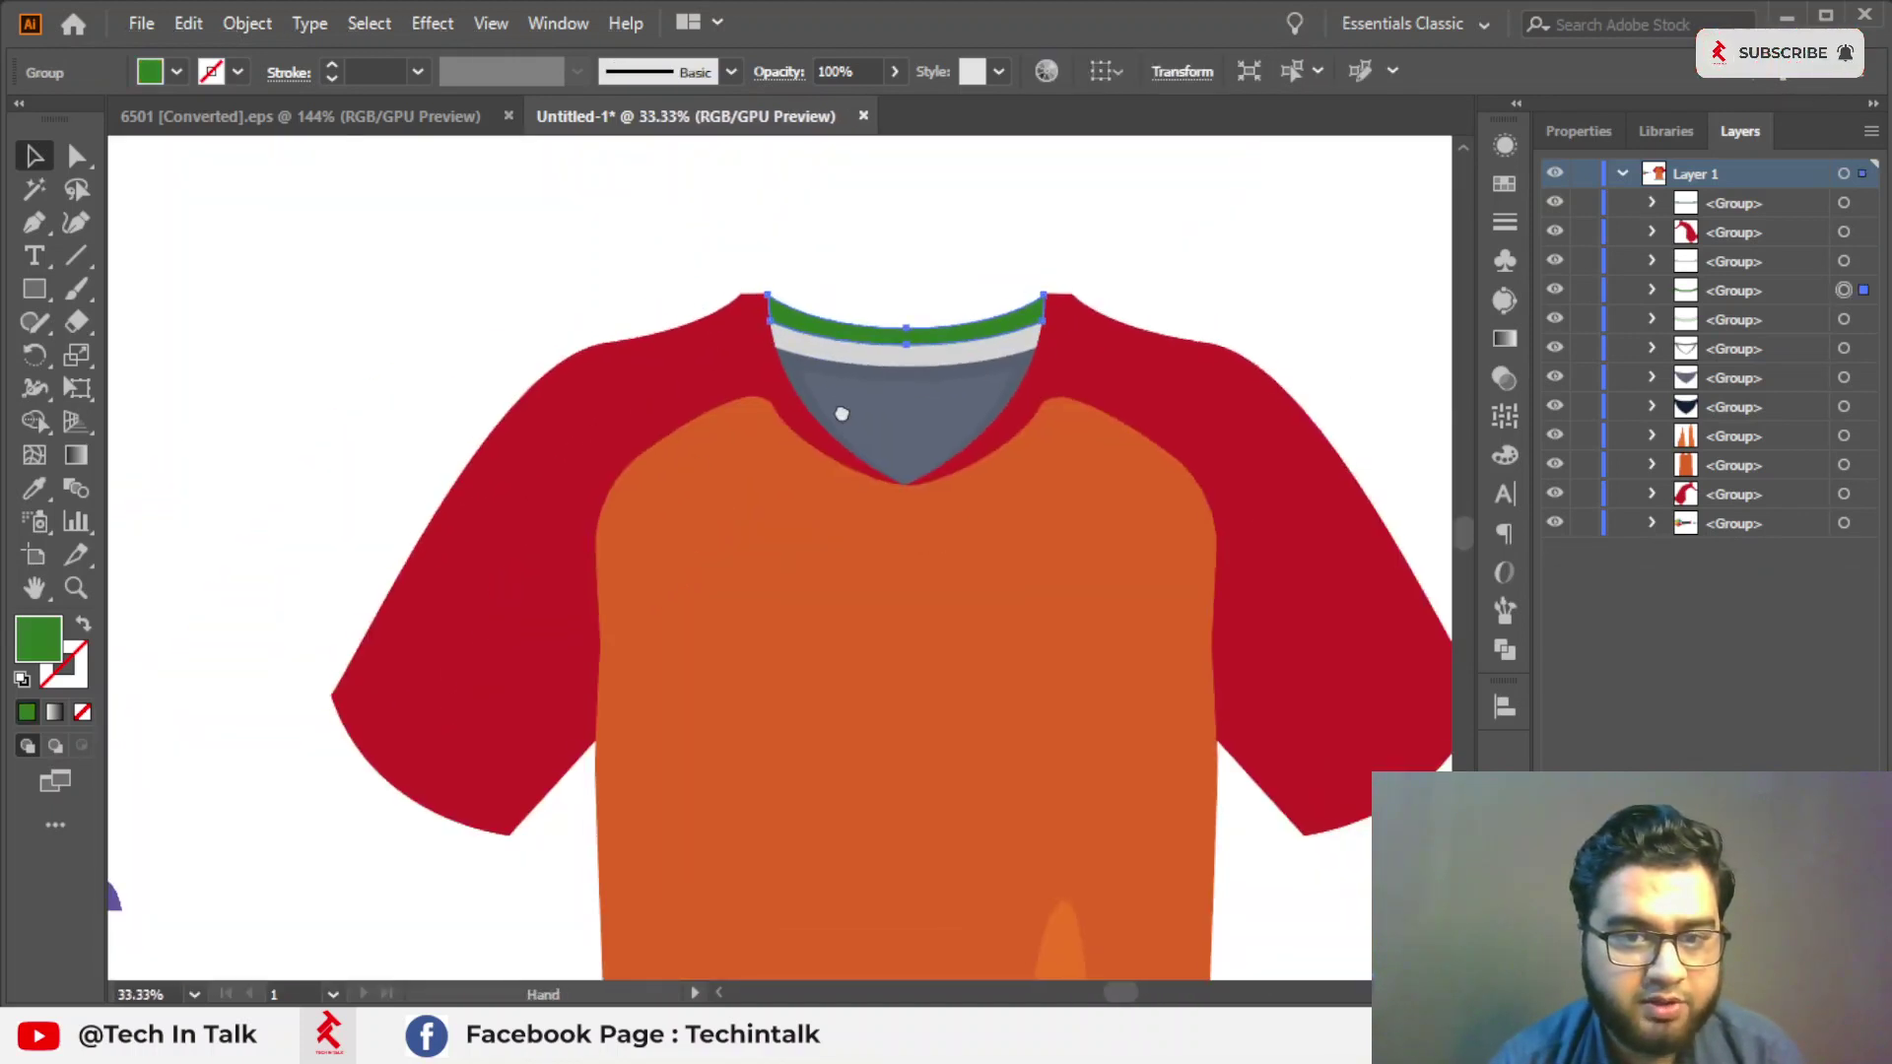
{"action": "scroll", "coordinate": [668, 535], "scroll_direction": "left", "scroll_amount": 5}
{"action": "left_click", "coordinate": [32, 499]}
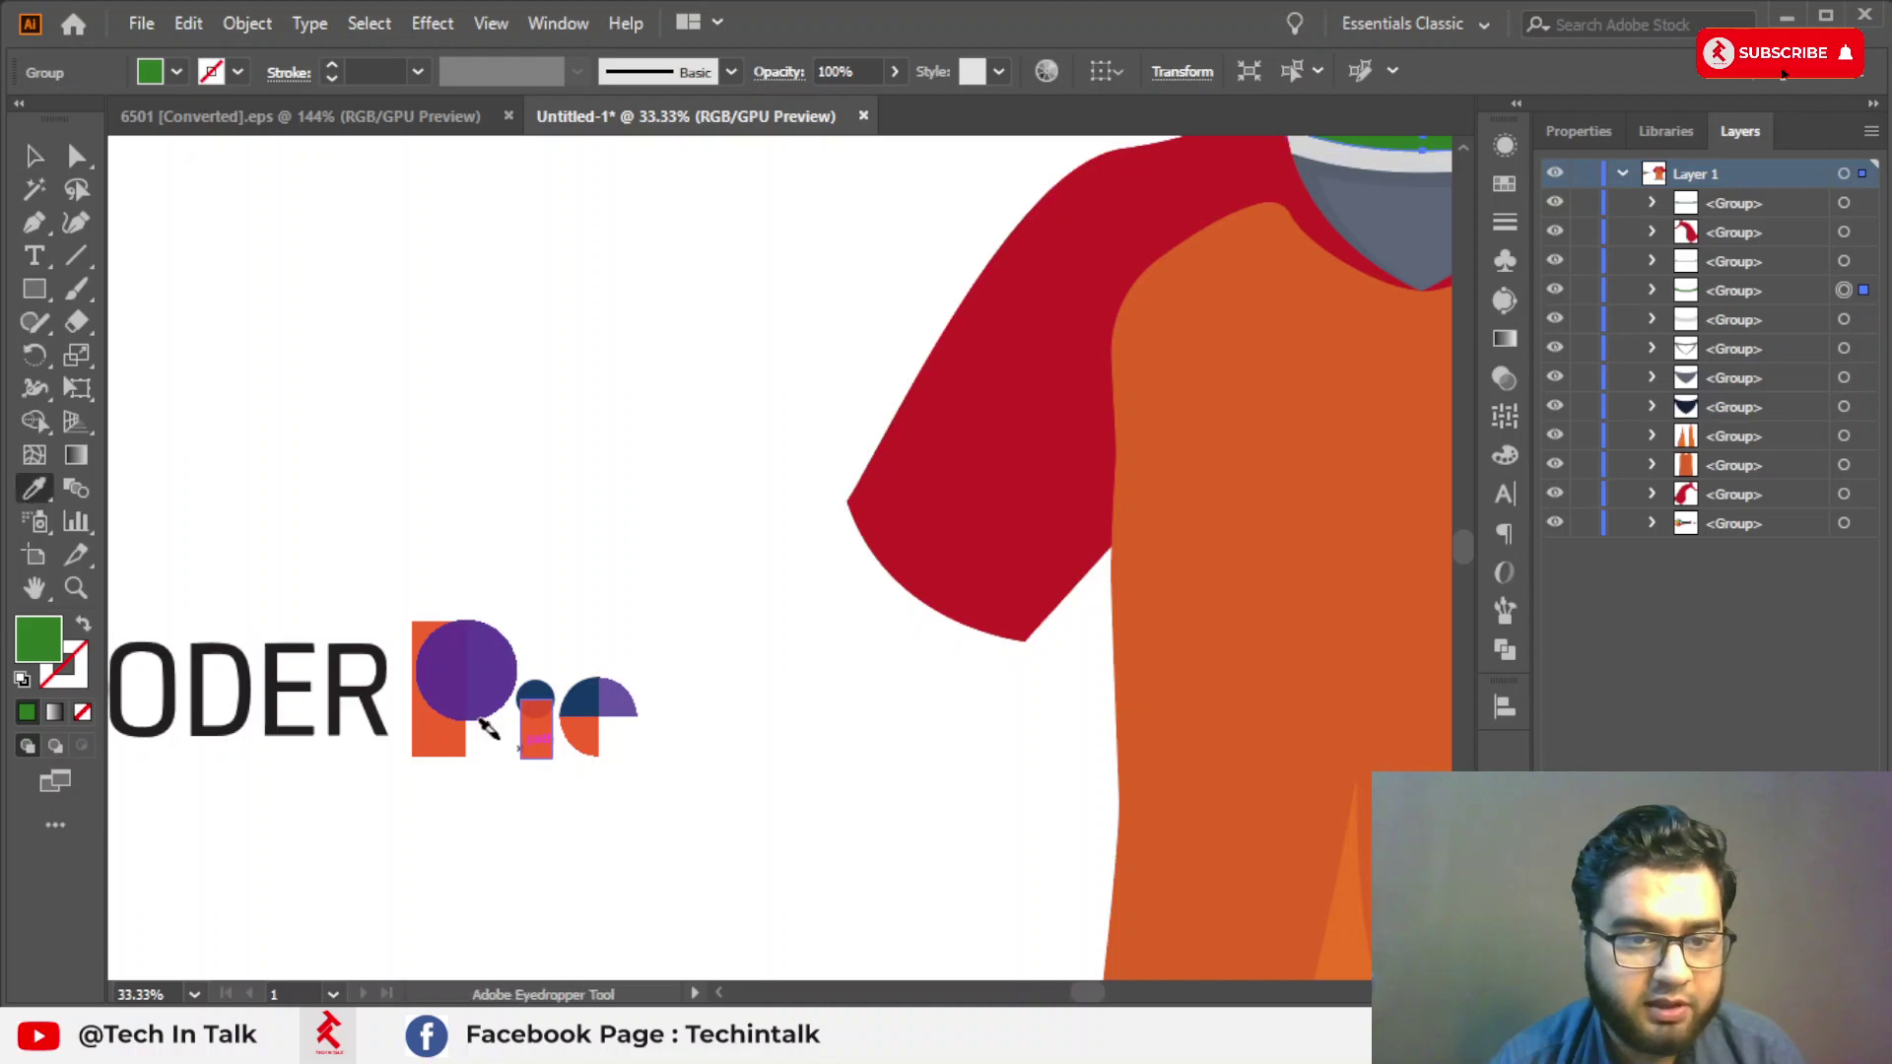
{"action": "scroll", "coordinate": [486, 726], "scroll_direction": "down", "scroll_amount": 1}
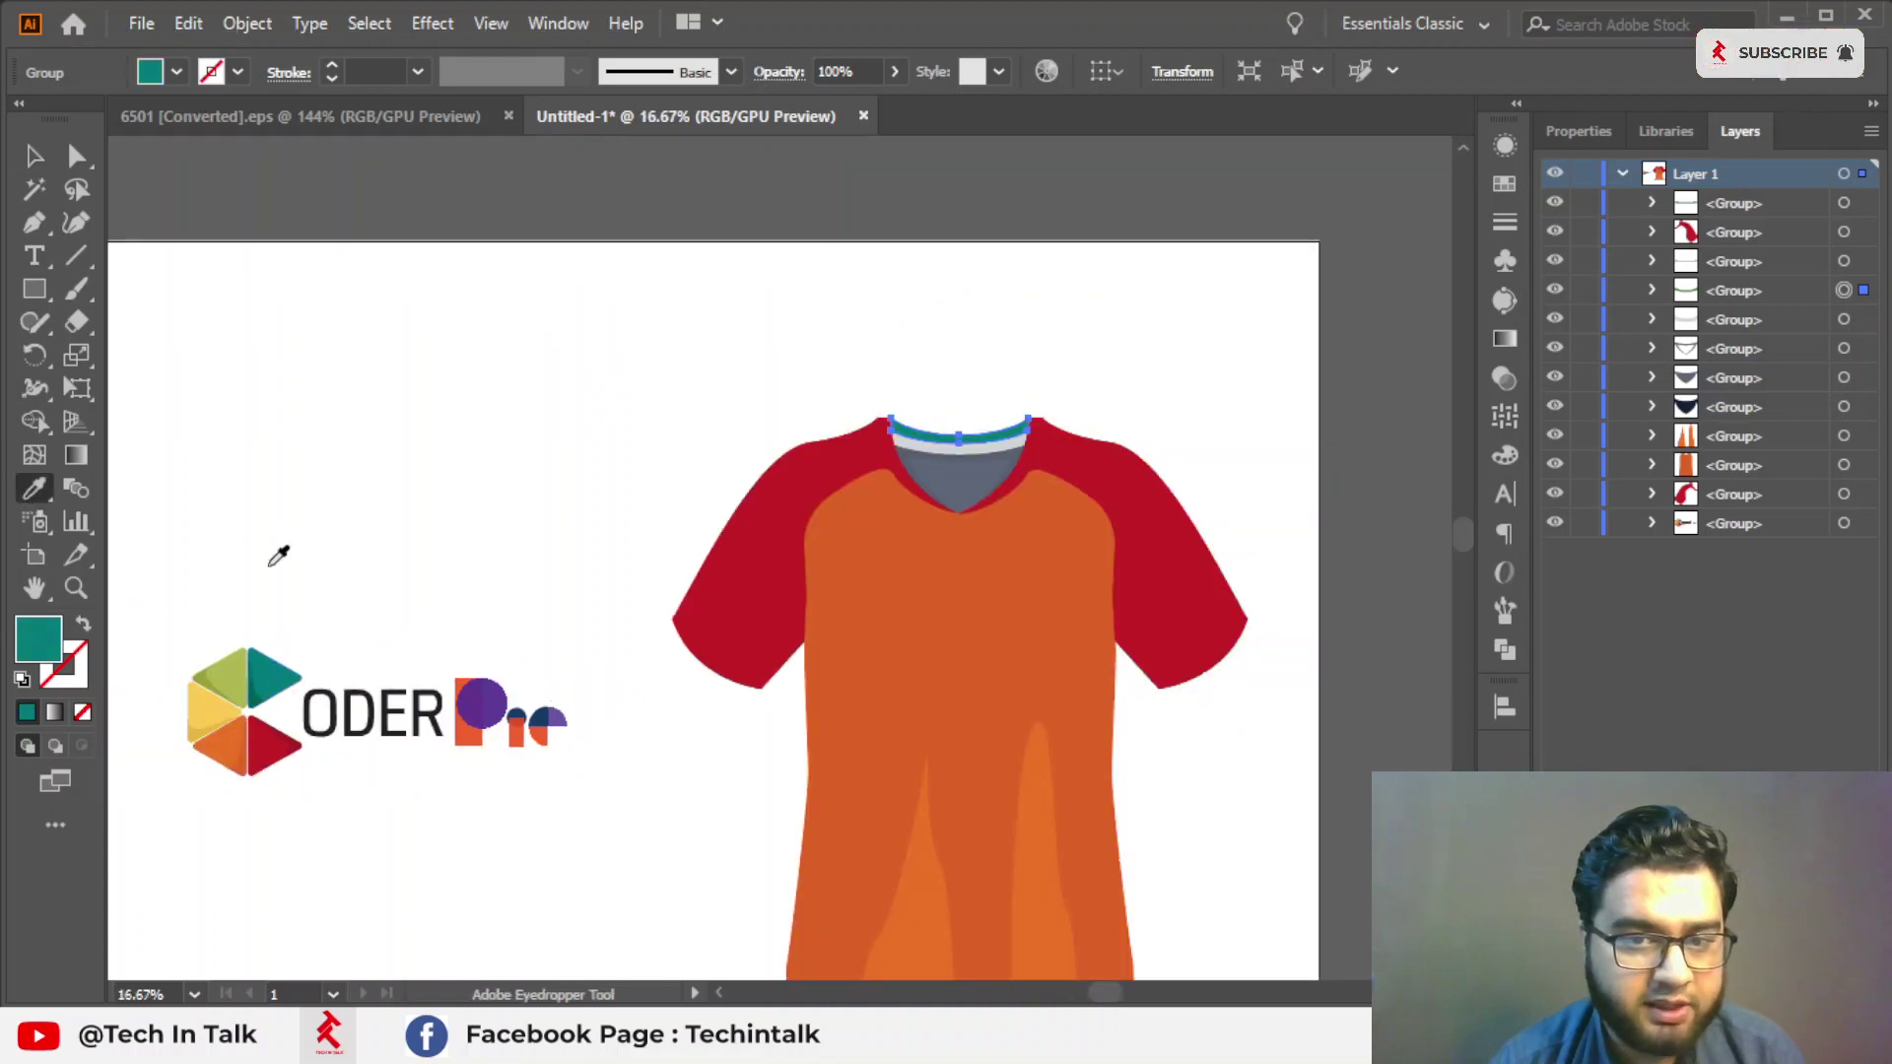
{"action": "left_click", "coordinate": [236, 664]}
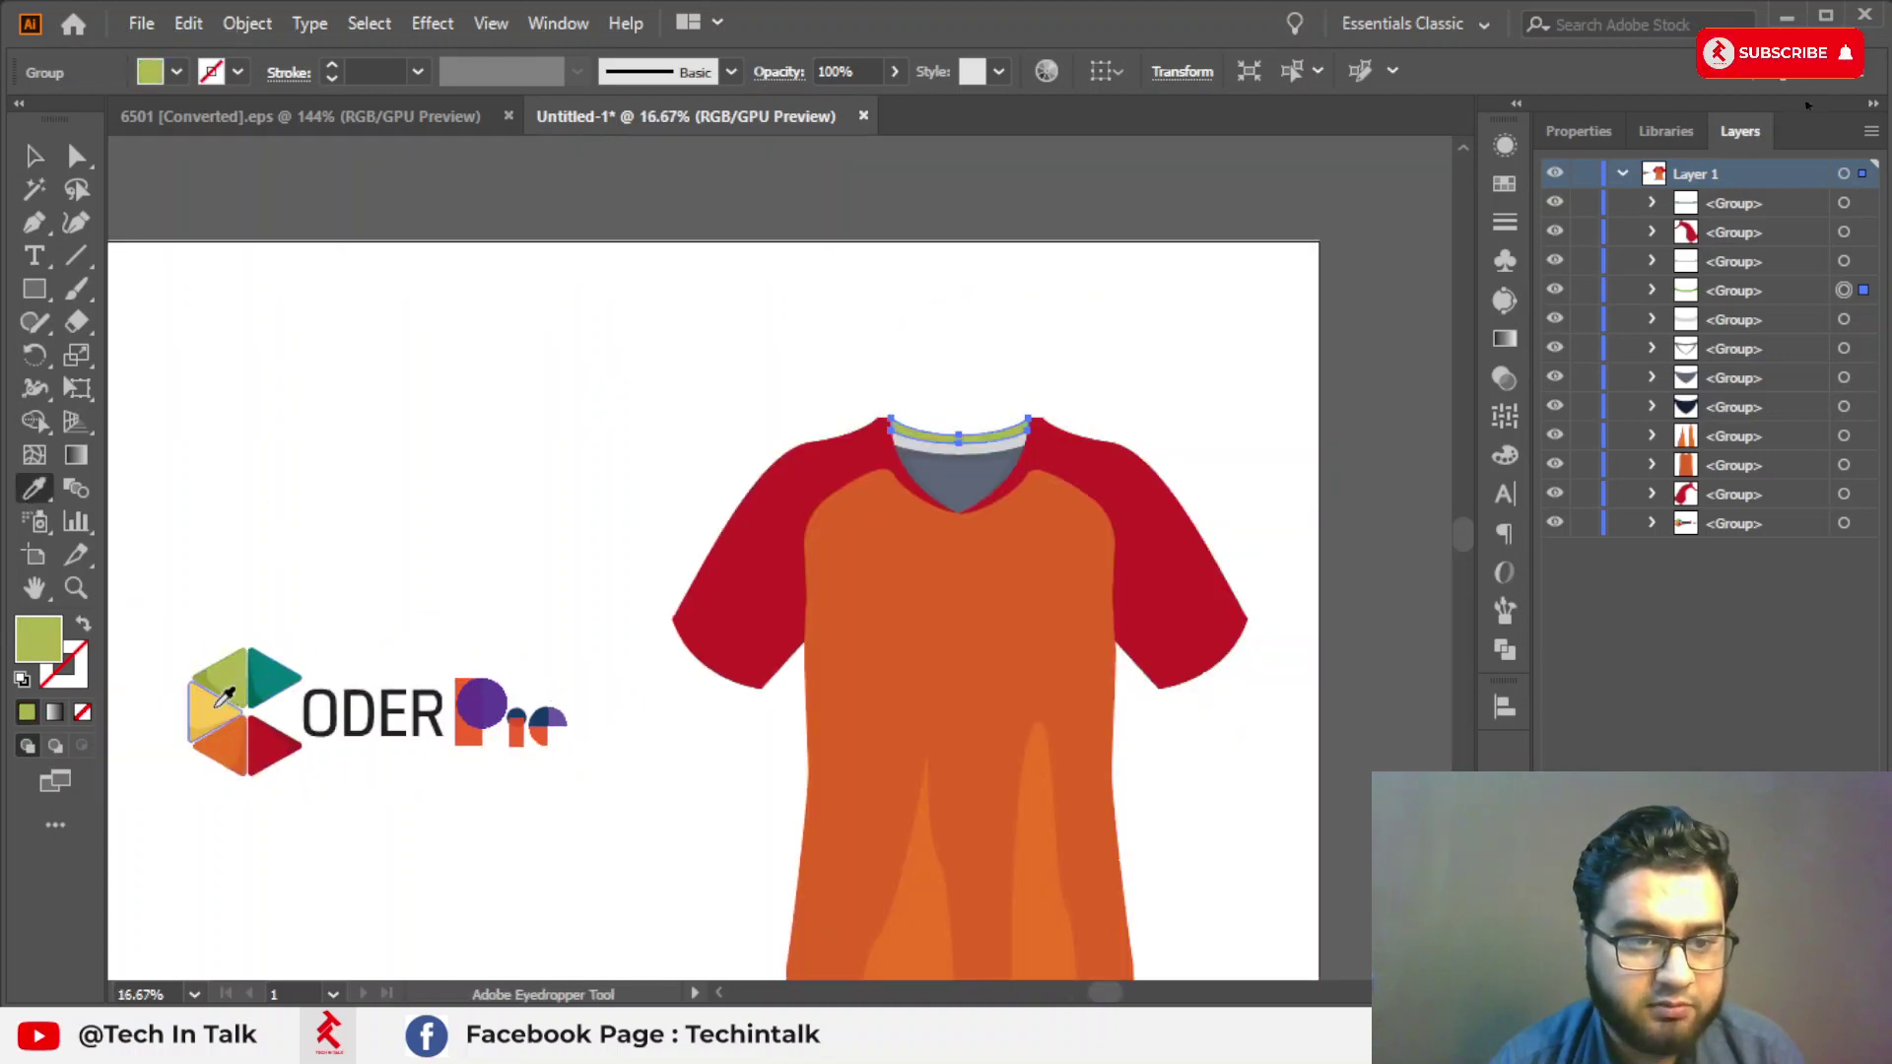
{"action": "left_click", "coordinate": [35, 156]}
Check the V-neck inset and orange body selections while recentring the artboard view.
{"action": "left_click", "coordinate": [980, 481]}
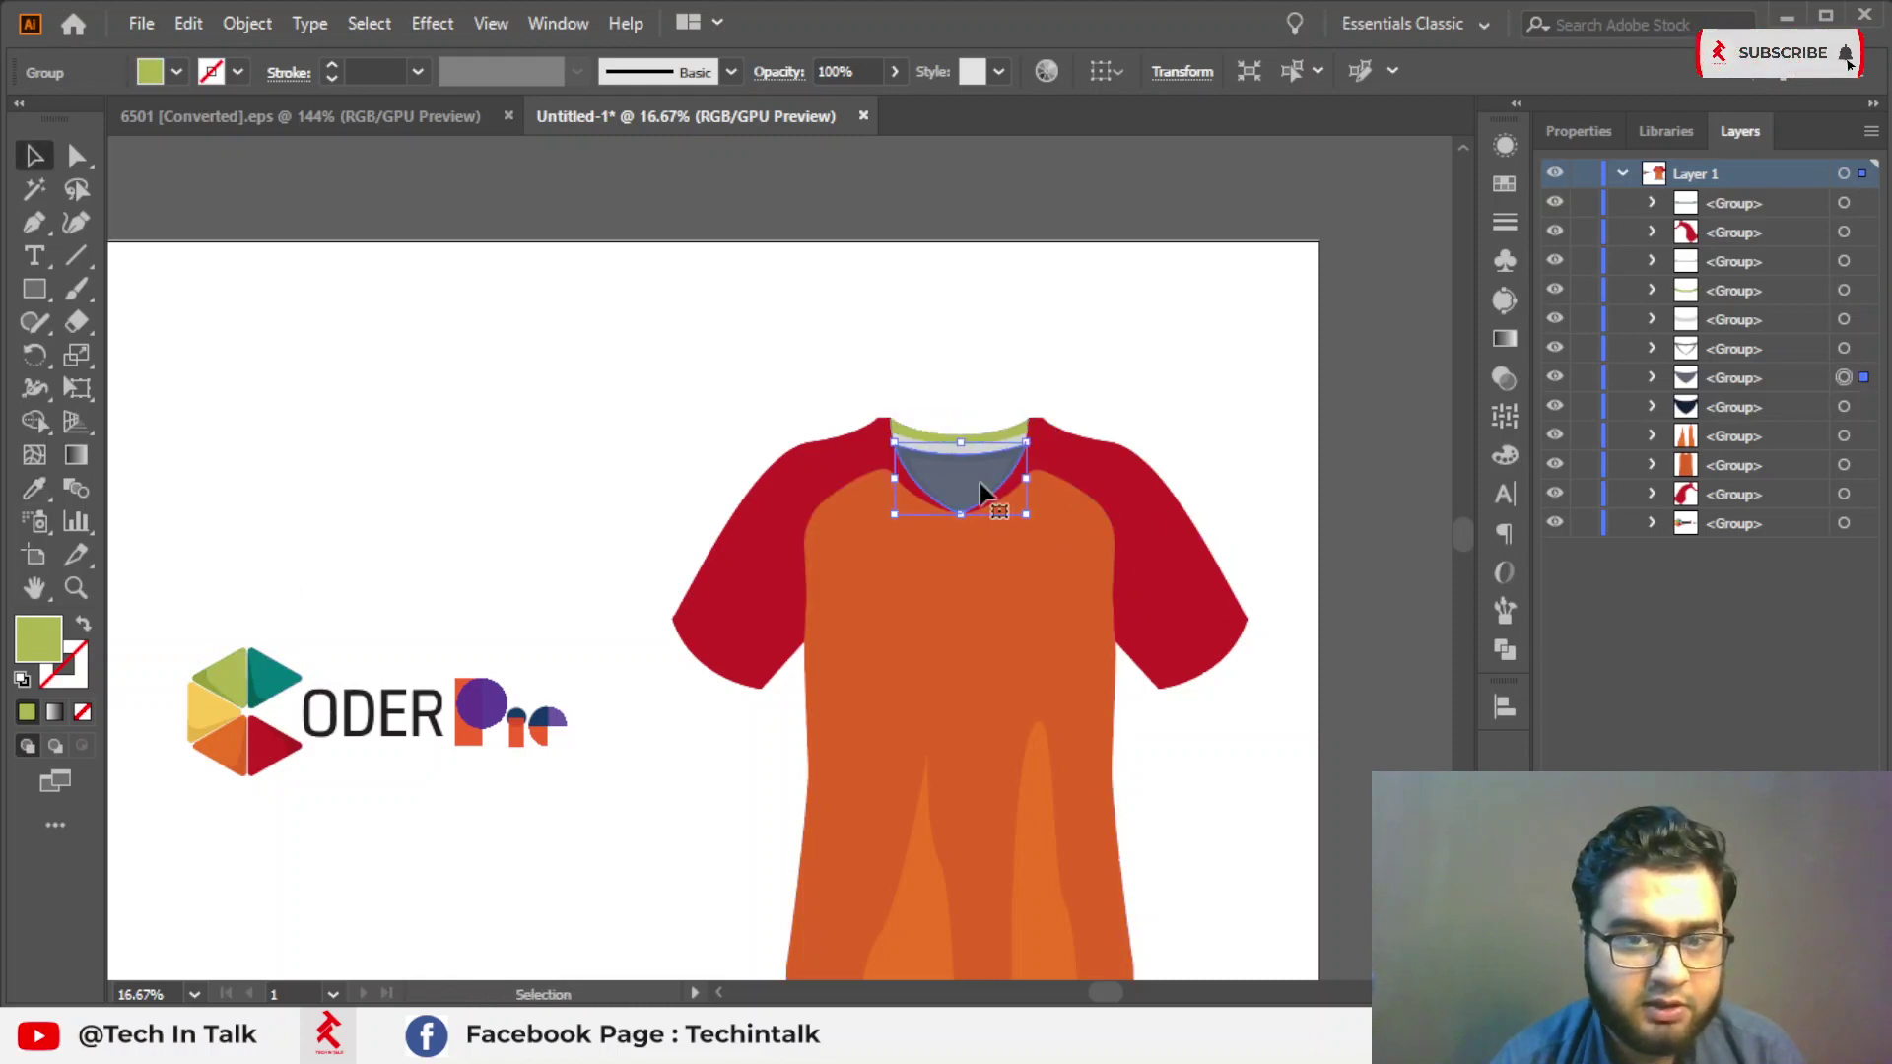
{"action": "left_click", "coordinate": [535, 409]}
{"action": "scroll", "coordinate": [535, 409], "scroll_direction": "down", "scroll_amount": 1}
{"action": "left_click_drag", "start_coordinate": [861, 572], "coordinate": [904, 497]}
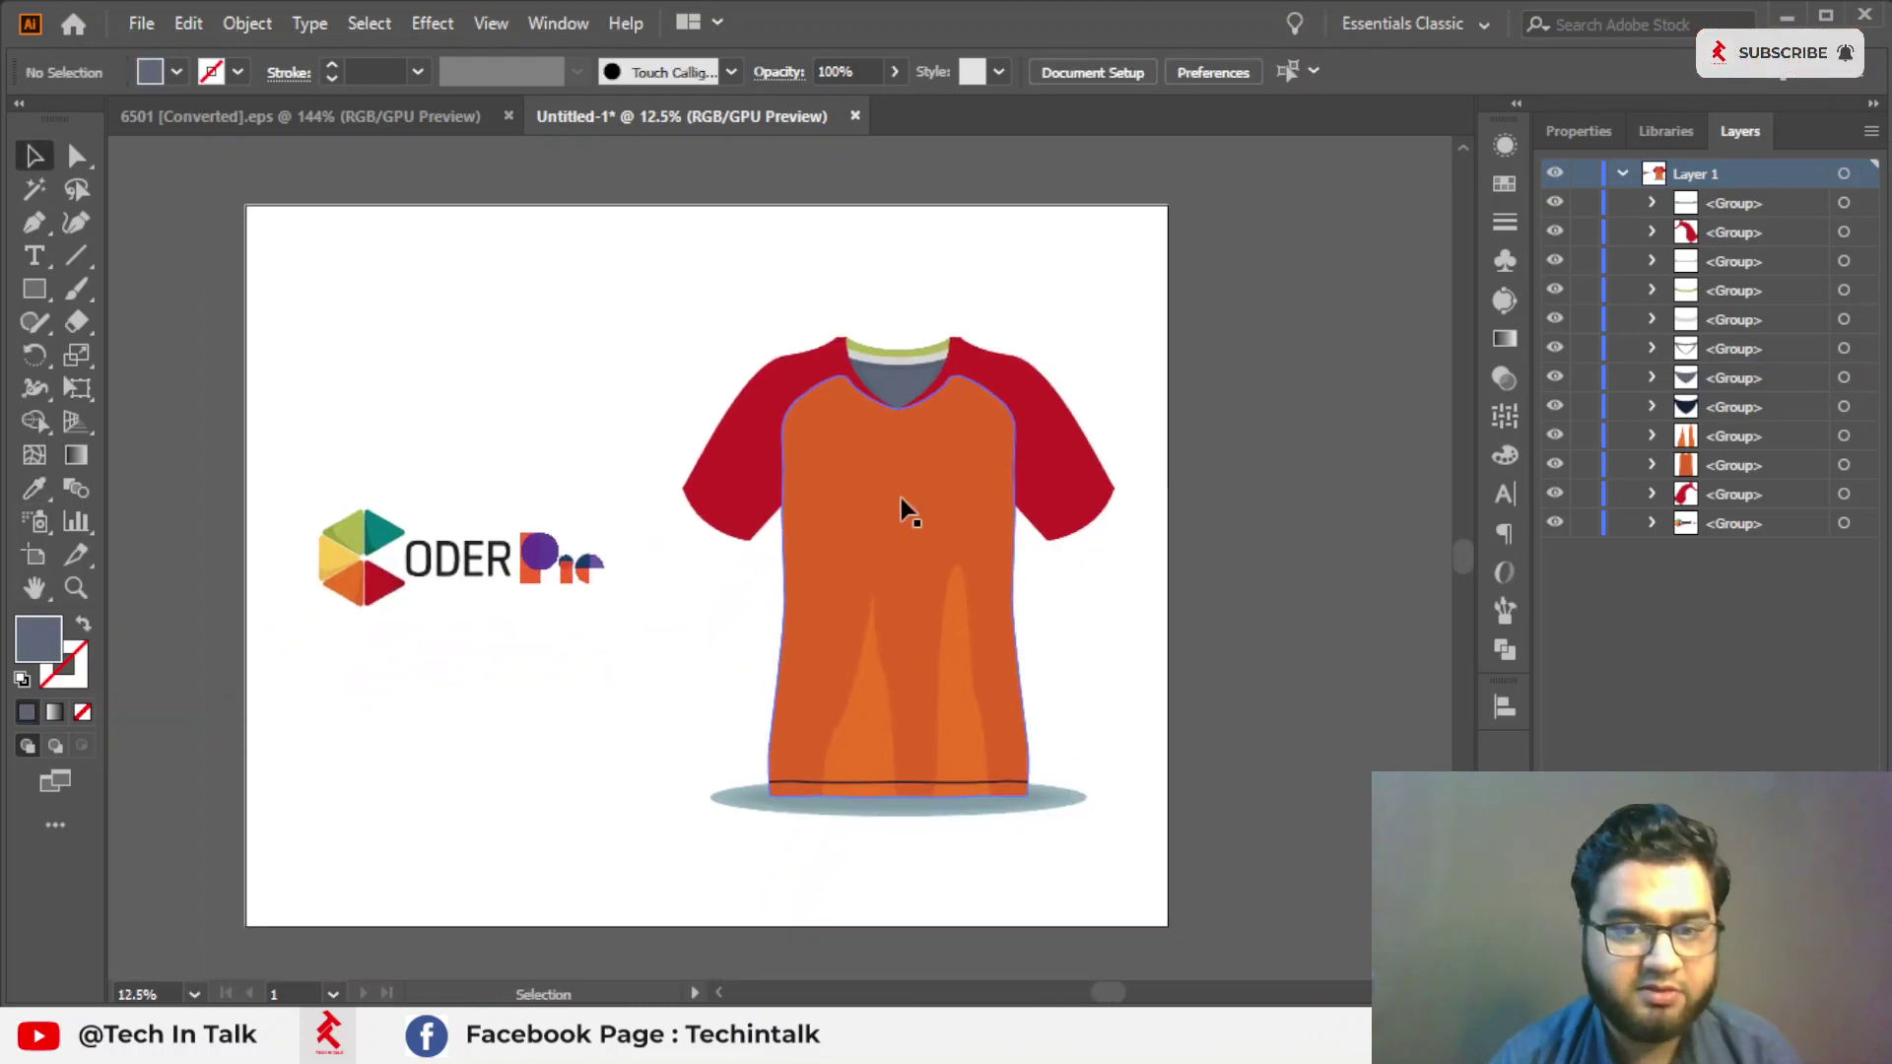
{"action": "left_click", "coordinate": [901, 498]}
{"action": "left_click", "coordinate": [582, 274]}
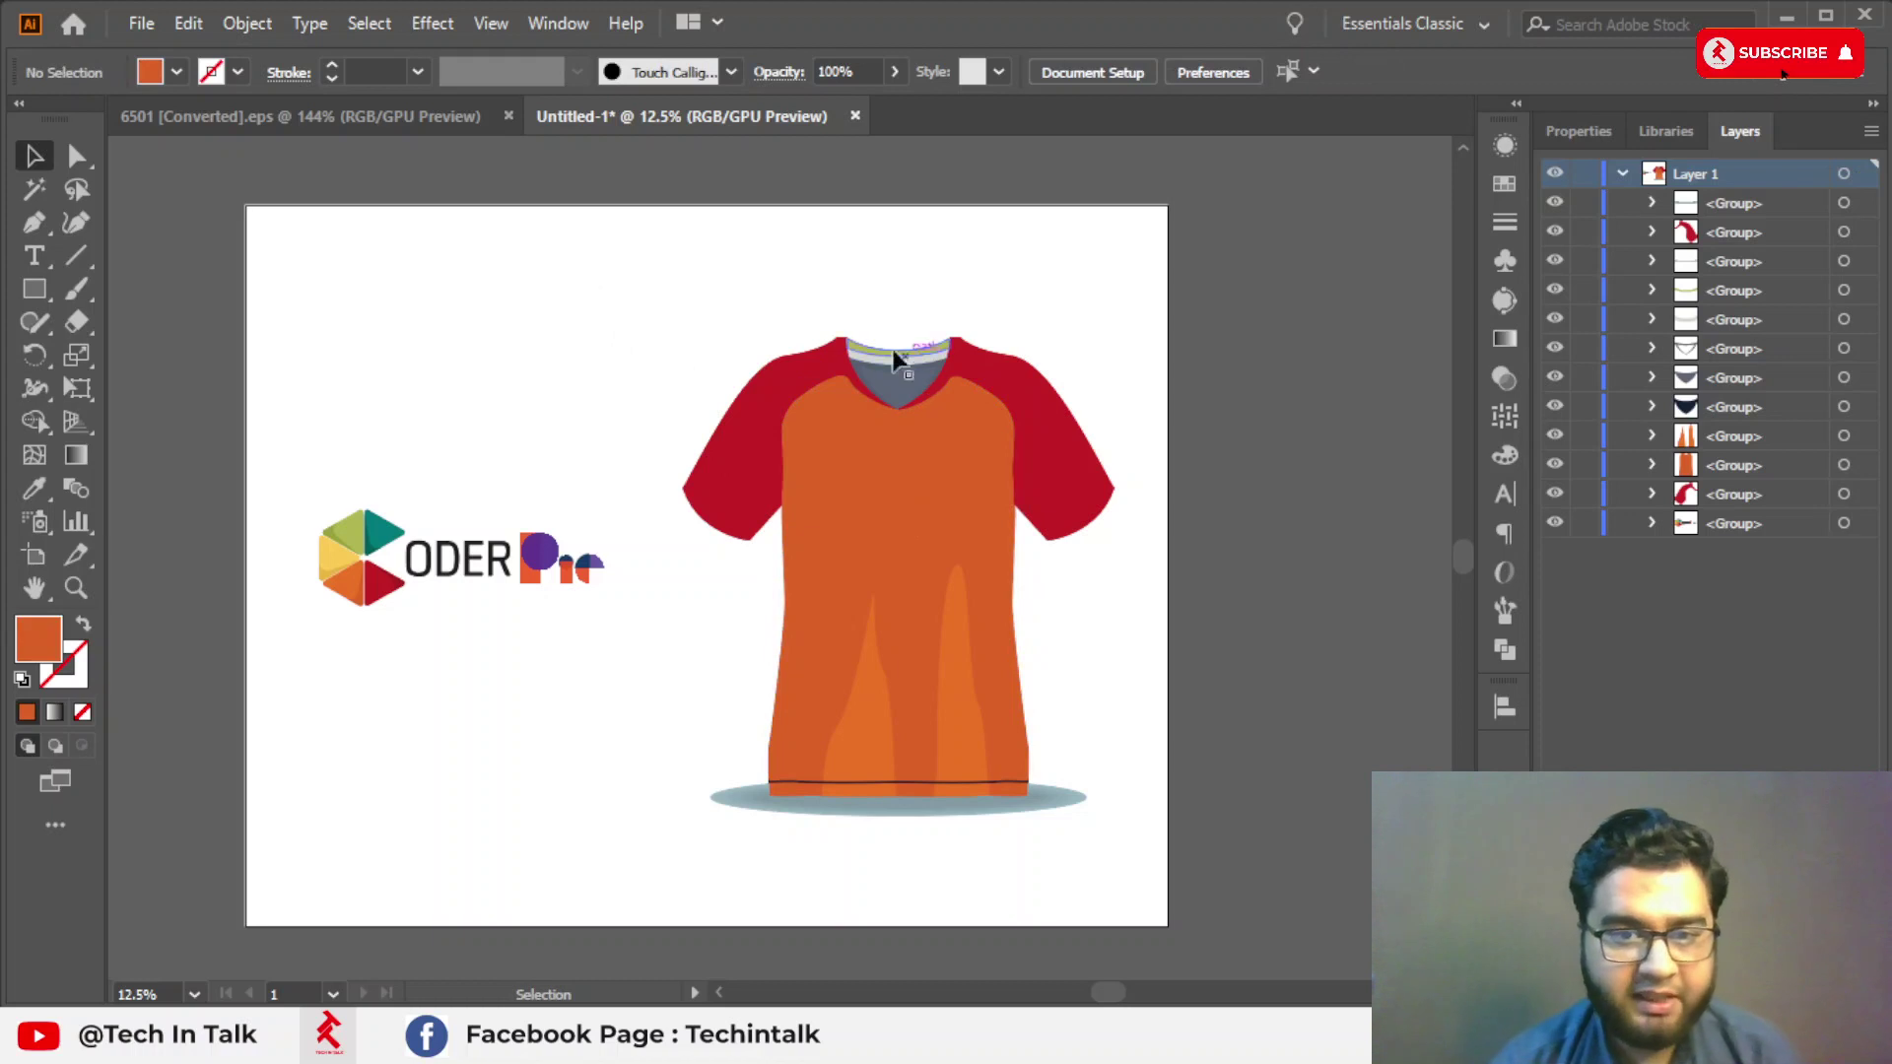
{"action": "scroll", "coordinate": [919, 467], "scroll_direction": "up", "scroll_amount": 2}
{"action": "scroll", "coordinate": [919, 466], "scroll_direction": "down", "scroll_amount": 2}
{"action": "left_click_drag", "start_coordinate": [918, 466], "coordinate": [1151, 441]}
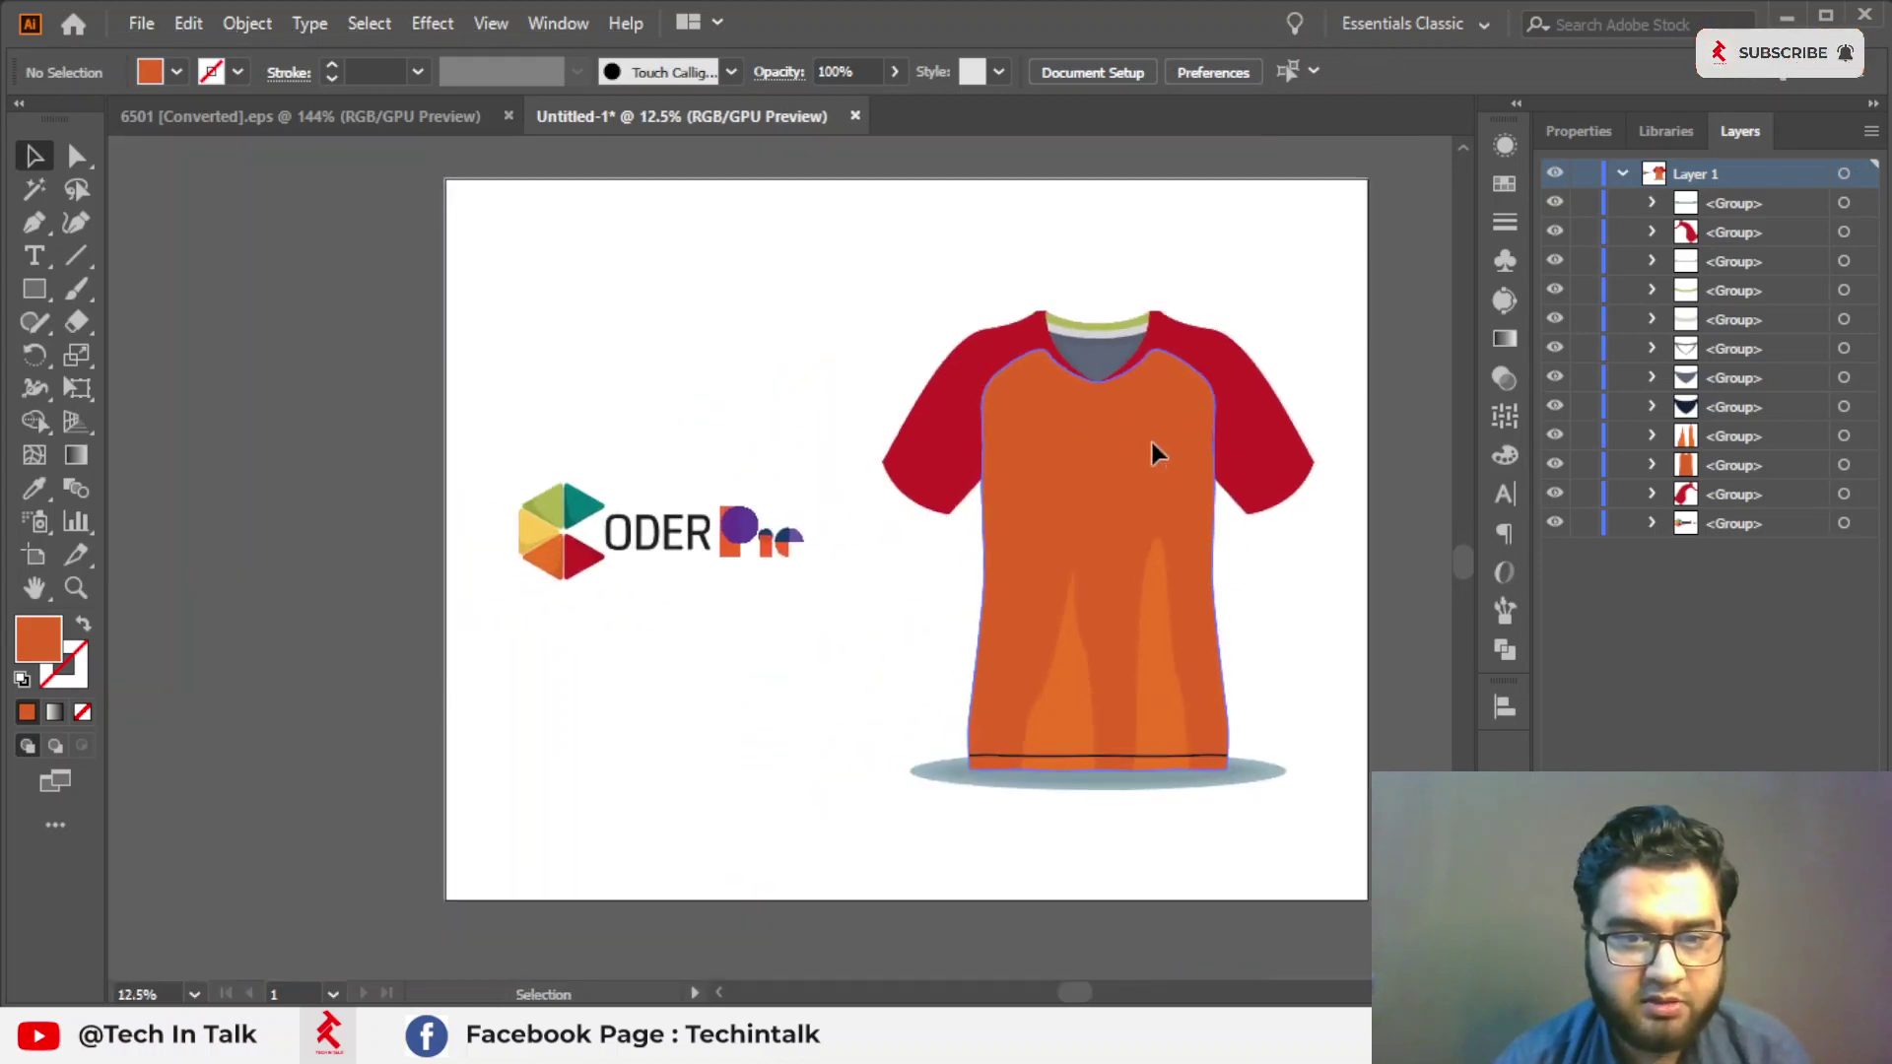
{"action": "left_click", "coordinate": [1153, 446]}
{"action": "scroll", "coordinate": [1153, 445], "scroll_direction": "up", "scroll_amount": 2}
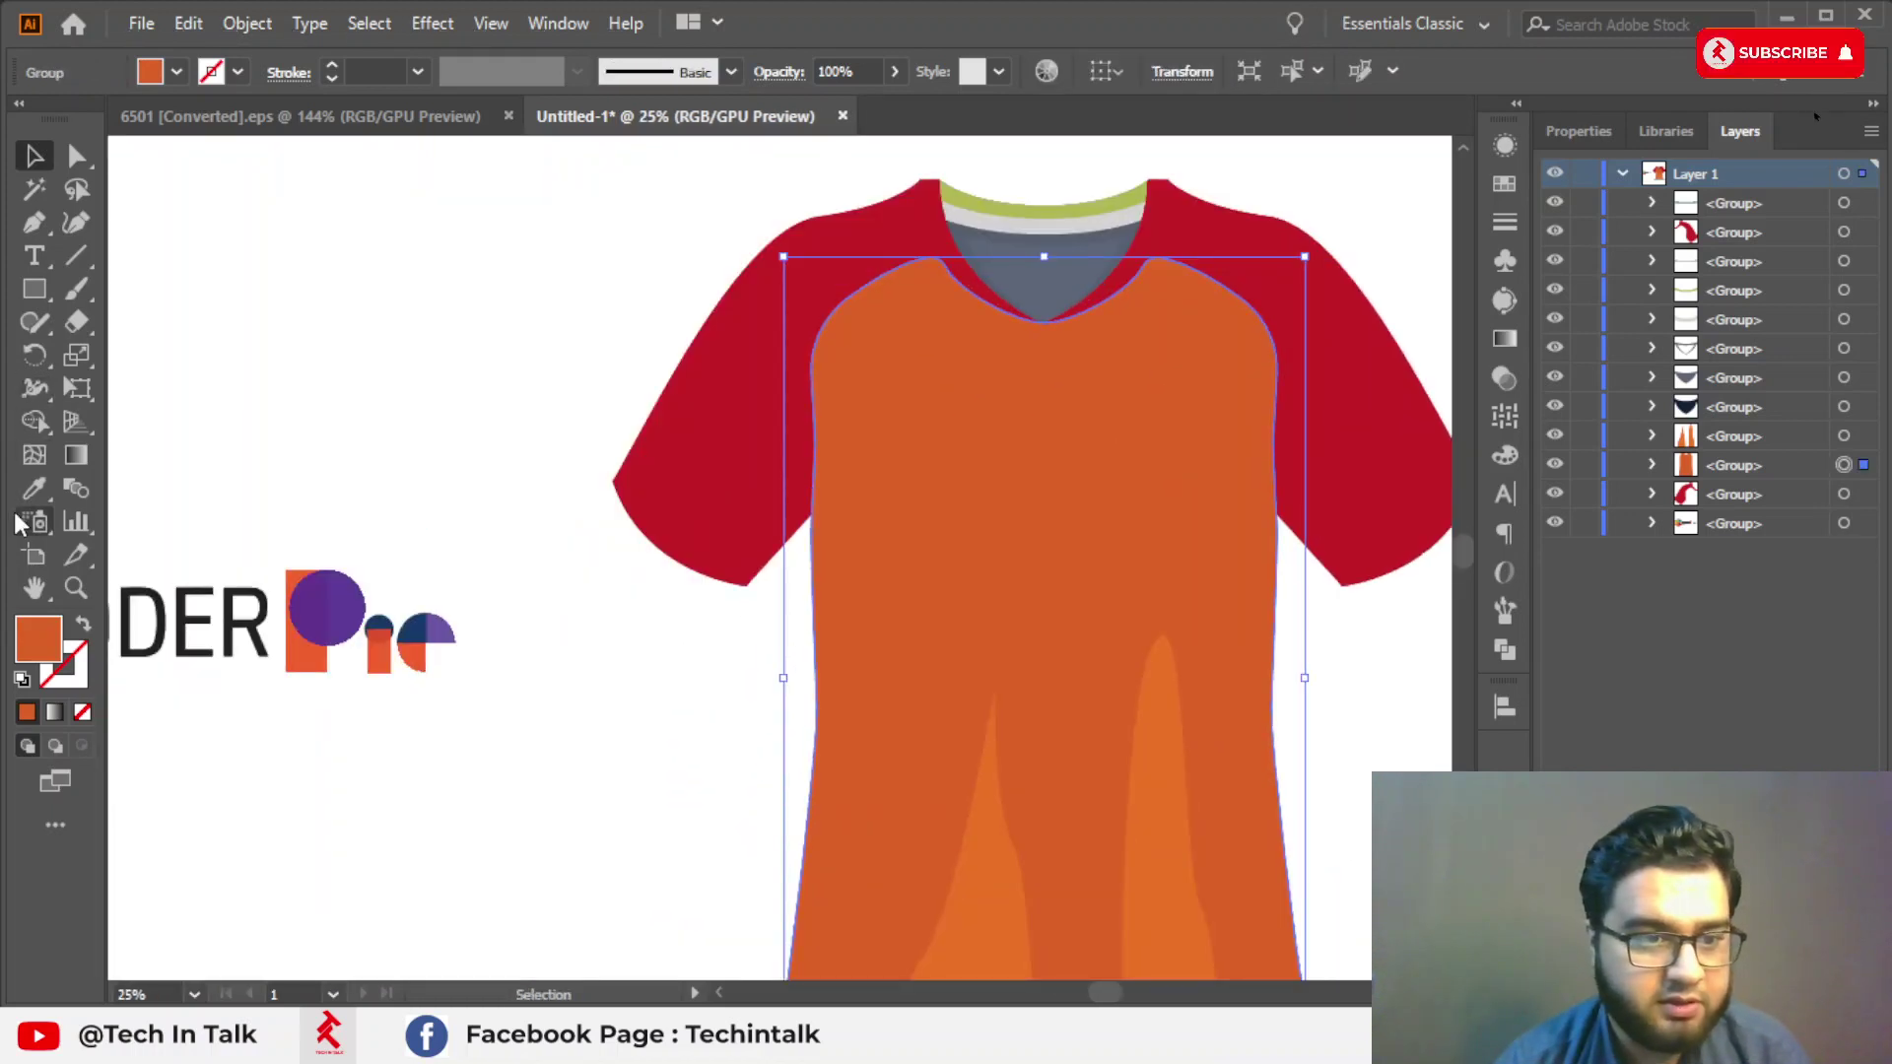
Fill the shirt body with the logo's navy using the Eyedropper.
{"action": "left_click", "coordinate": [34, 488]}
{"action": "left_click", "coordinate": [325, 621]}
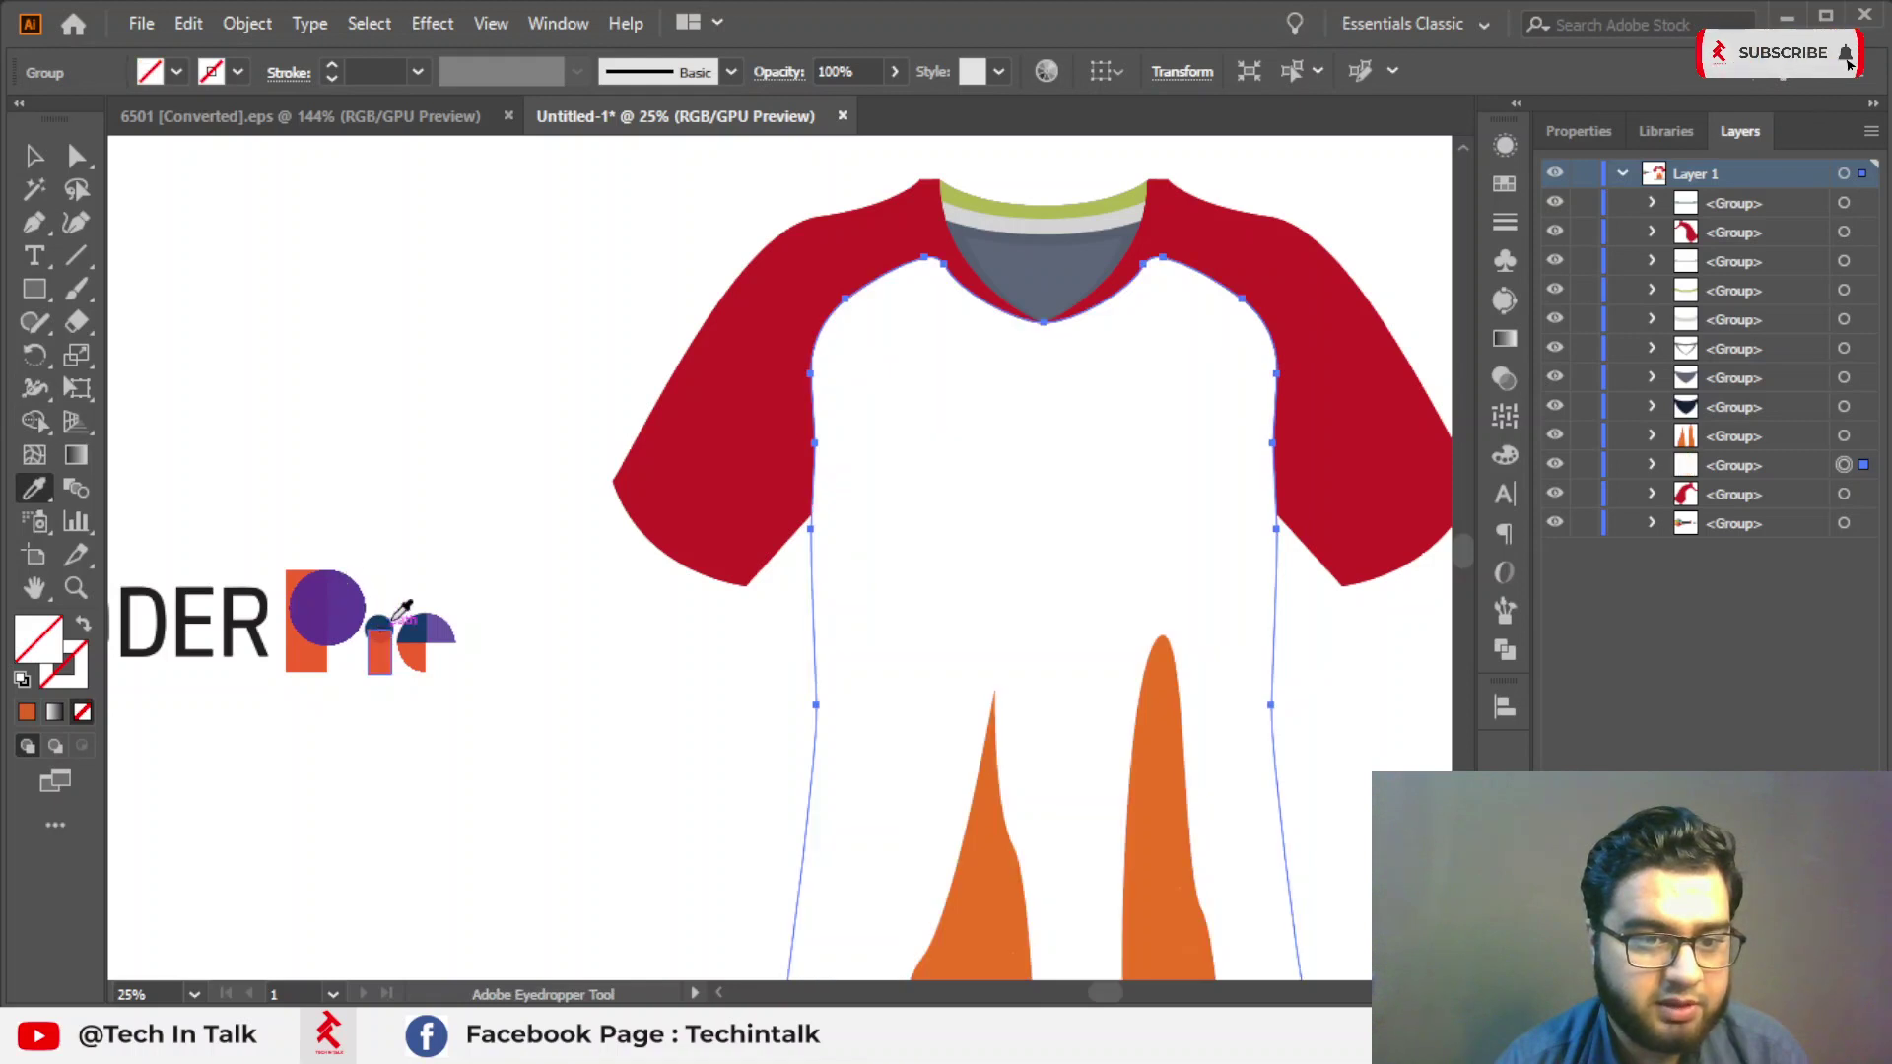
{"action": "left_click", "coordinate": [396, 621]}
{"action": "left_click", "coordinate": [440, 621]}
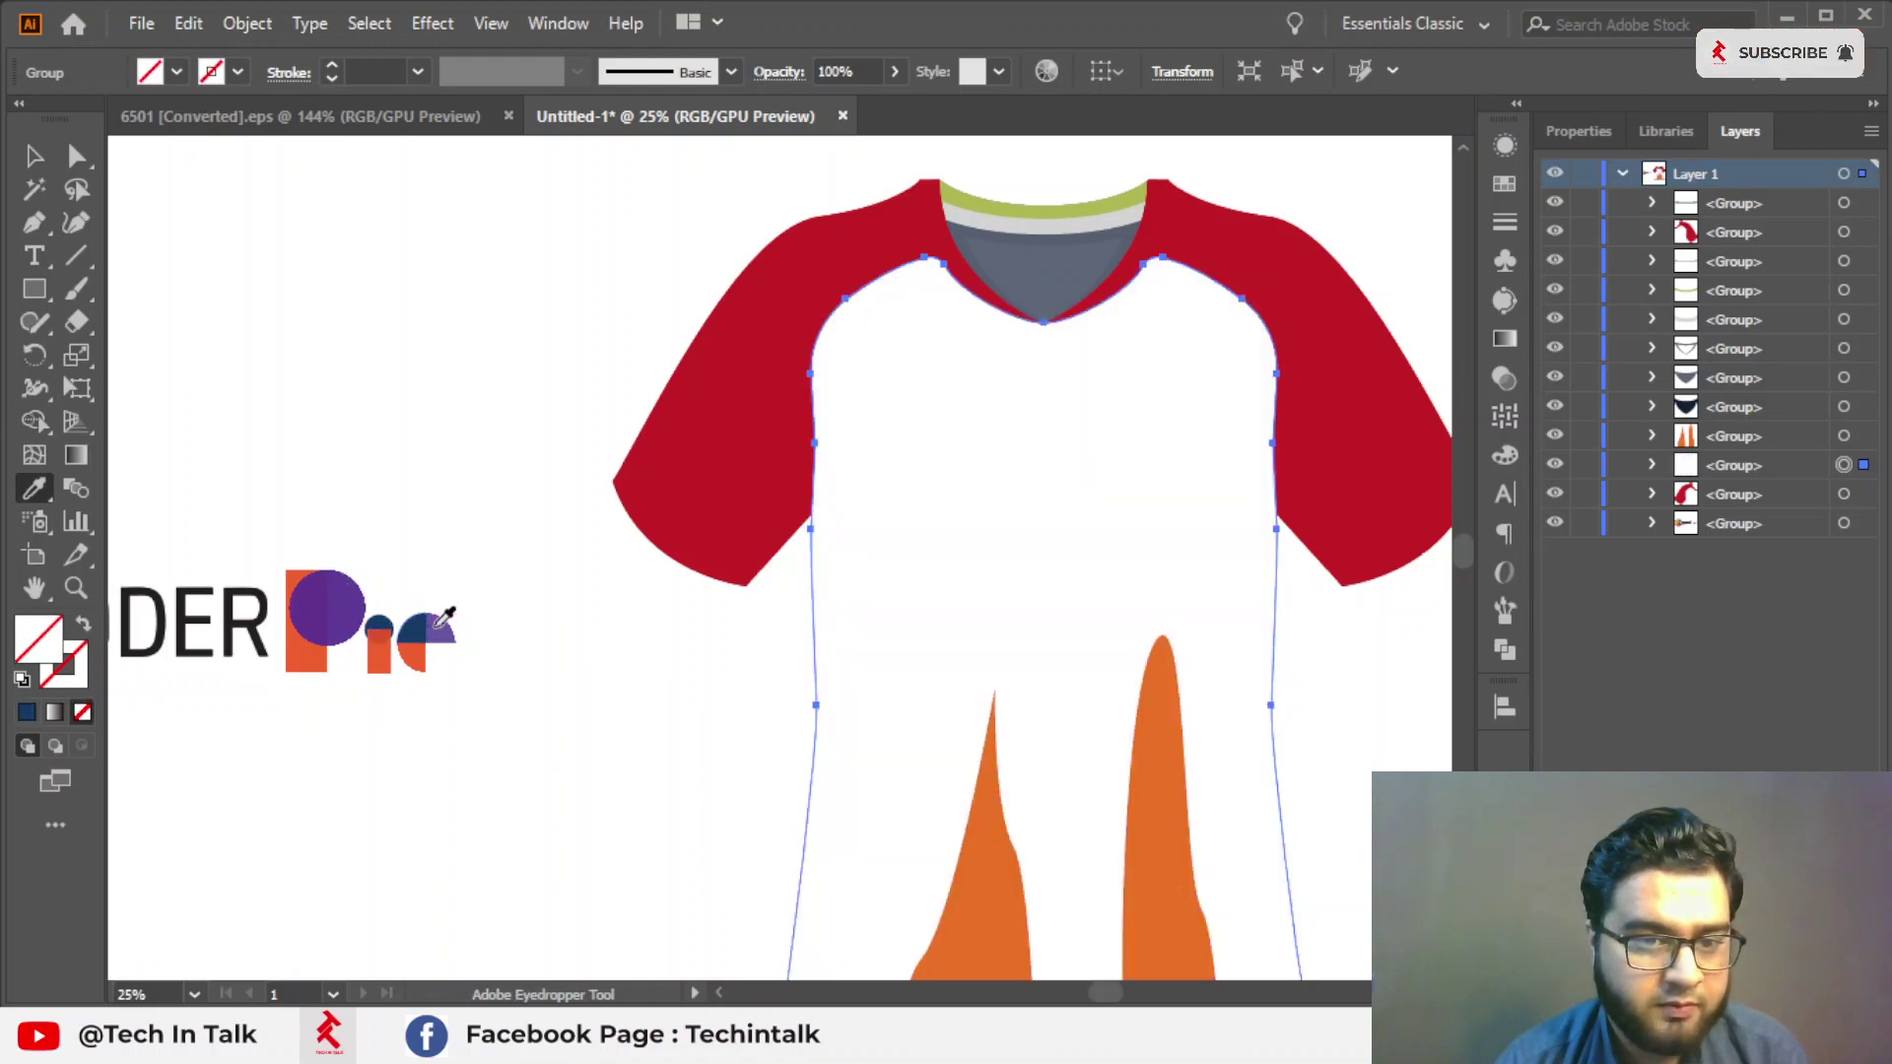
{"action": "left_click", "coordinate": [424, 630]}
{"action": "left_click", "coordinate": [34, 156]}
{"action": "left_click", "coordinate": [521, 373]}
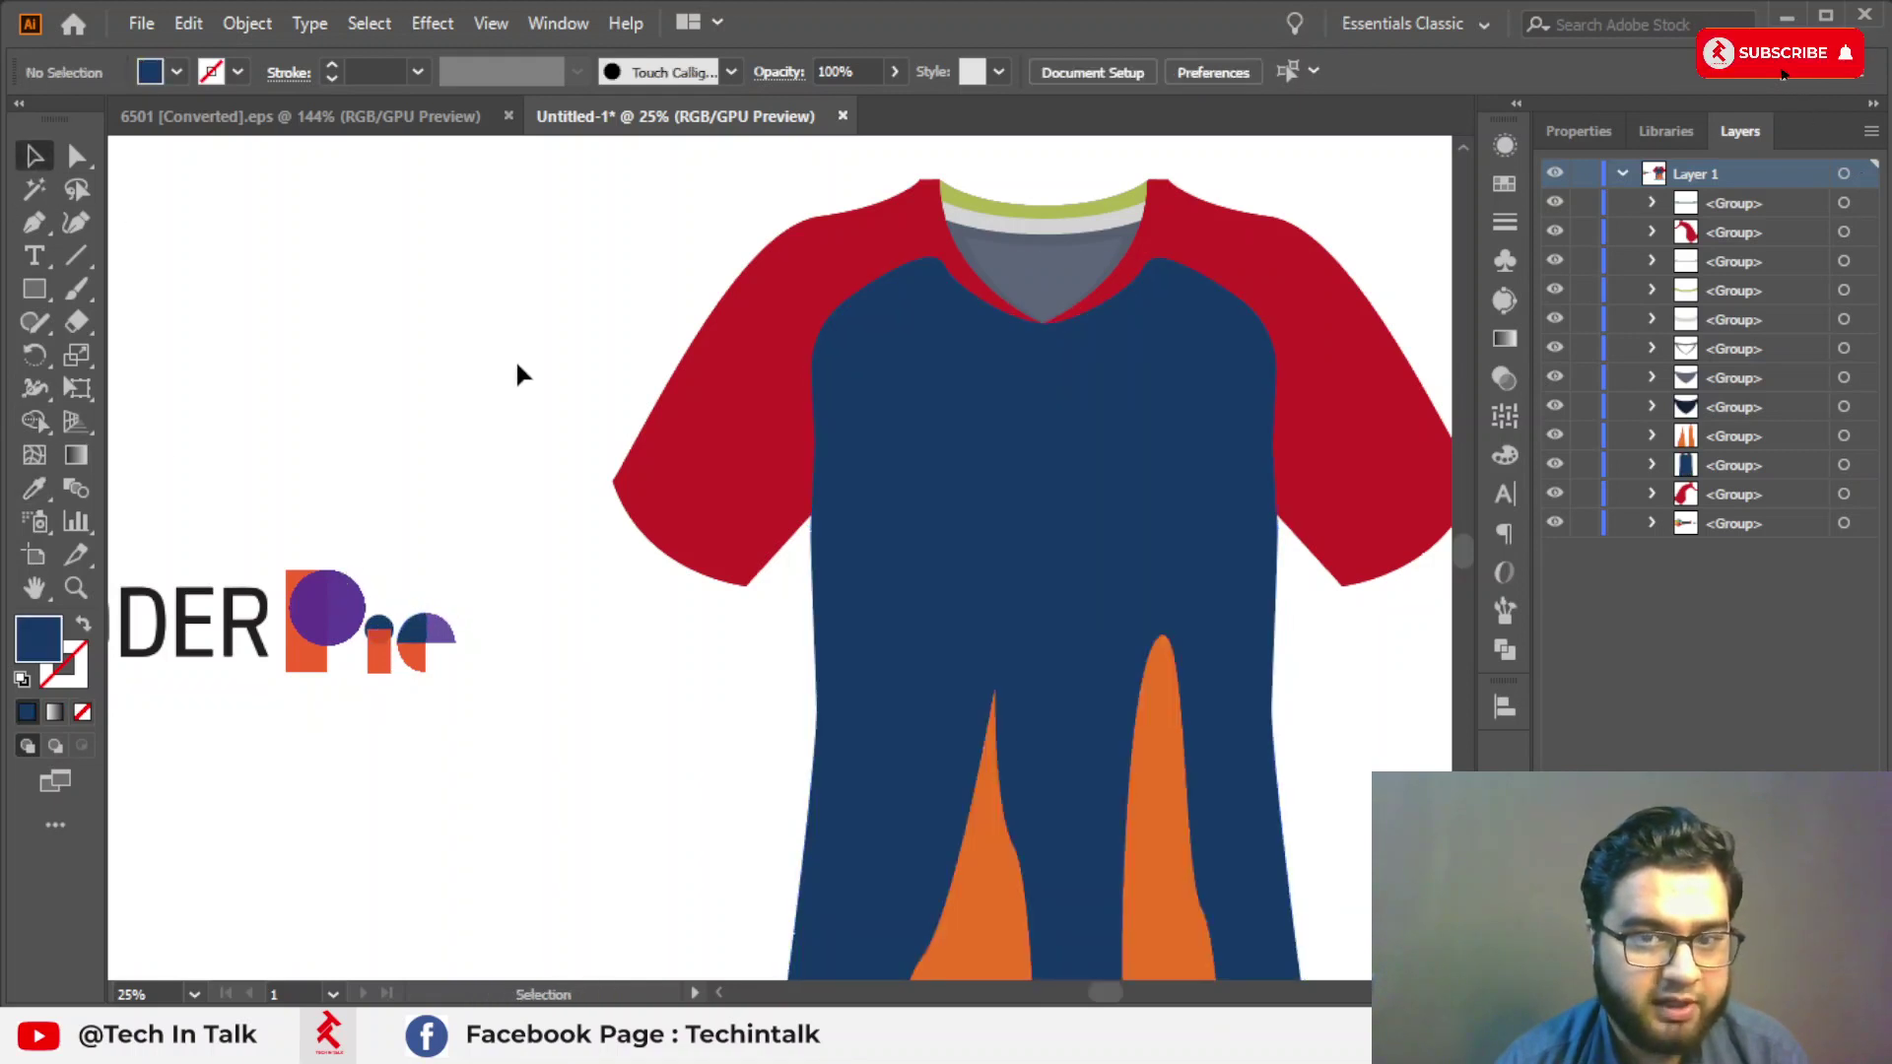
{"action": "key", "text": "ctrl+minus"}
Make the flame stripes navy, then pick a darker navy in the Color Picker.
{"action": "left_click", "coordinate": [918, 783]}
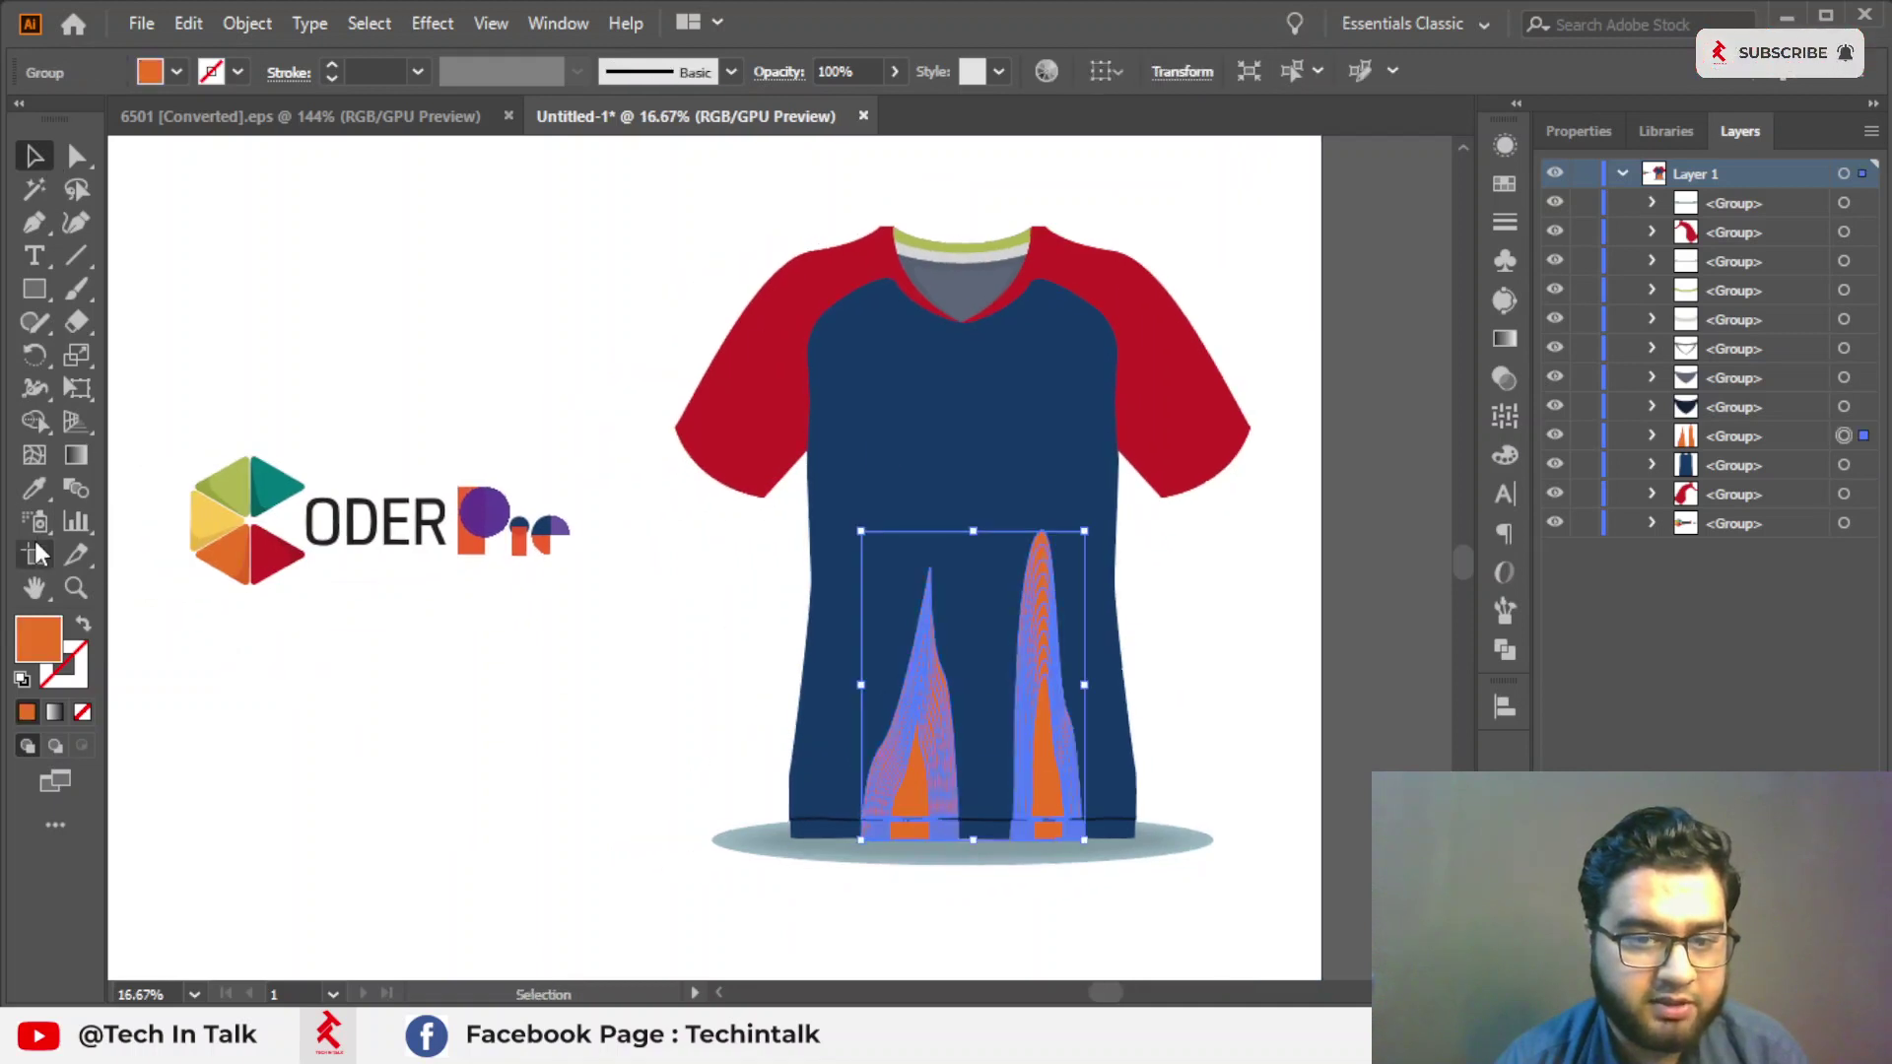
{"action": "left_click", "coordinate": [35, 487]}
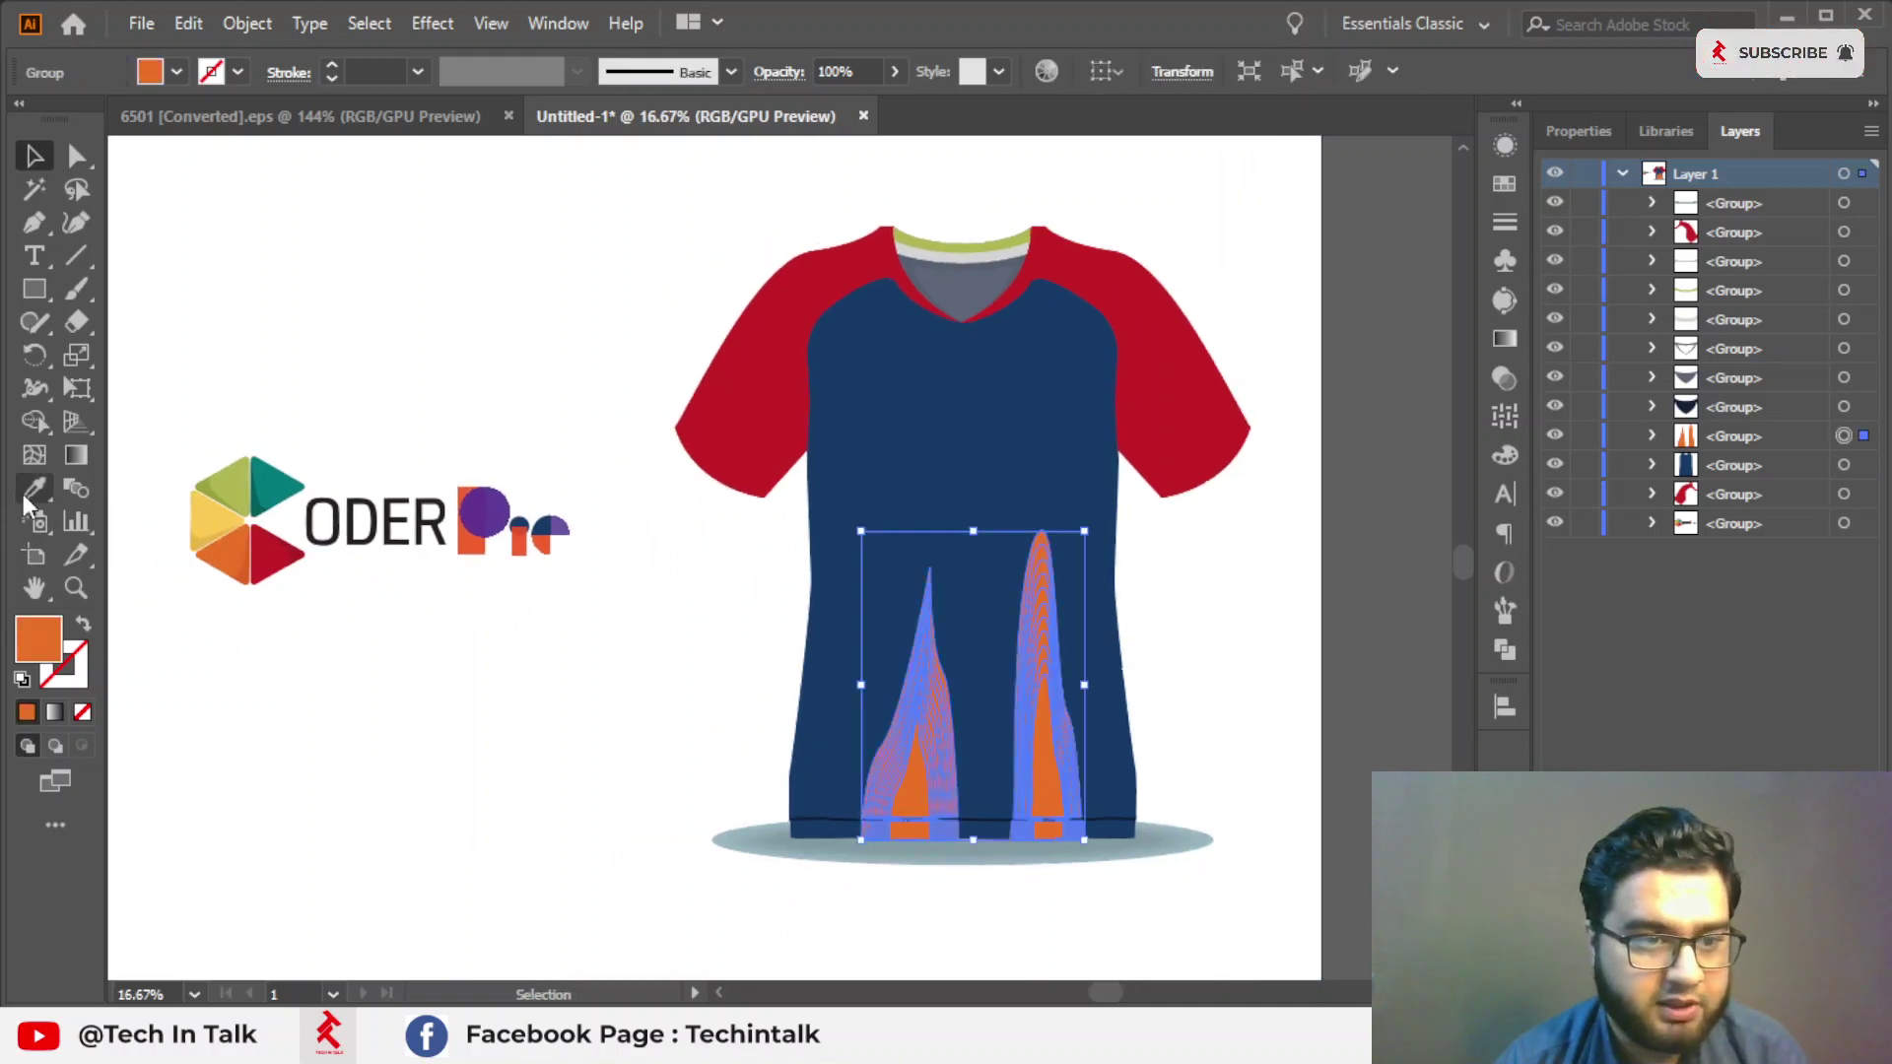
{"action": "left_click", "coordinate": [528, 512]}
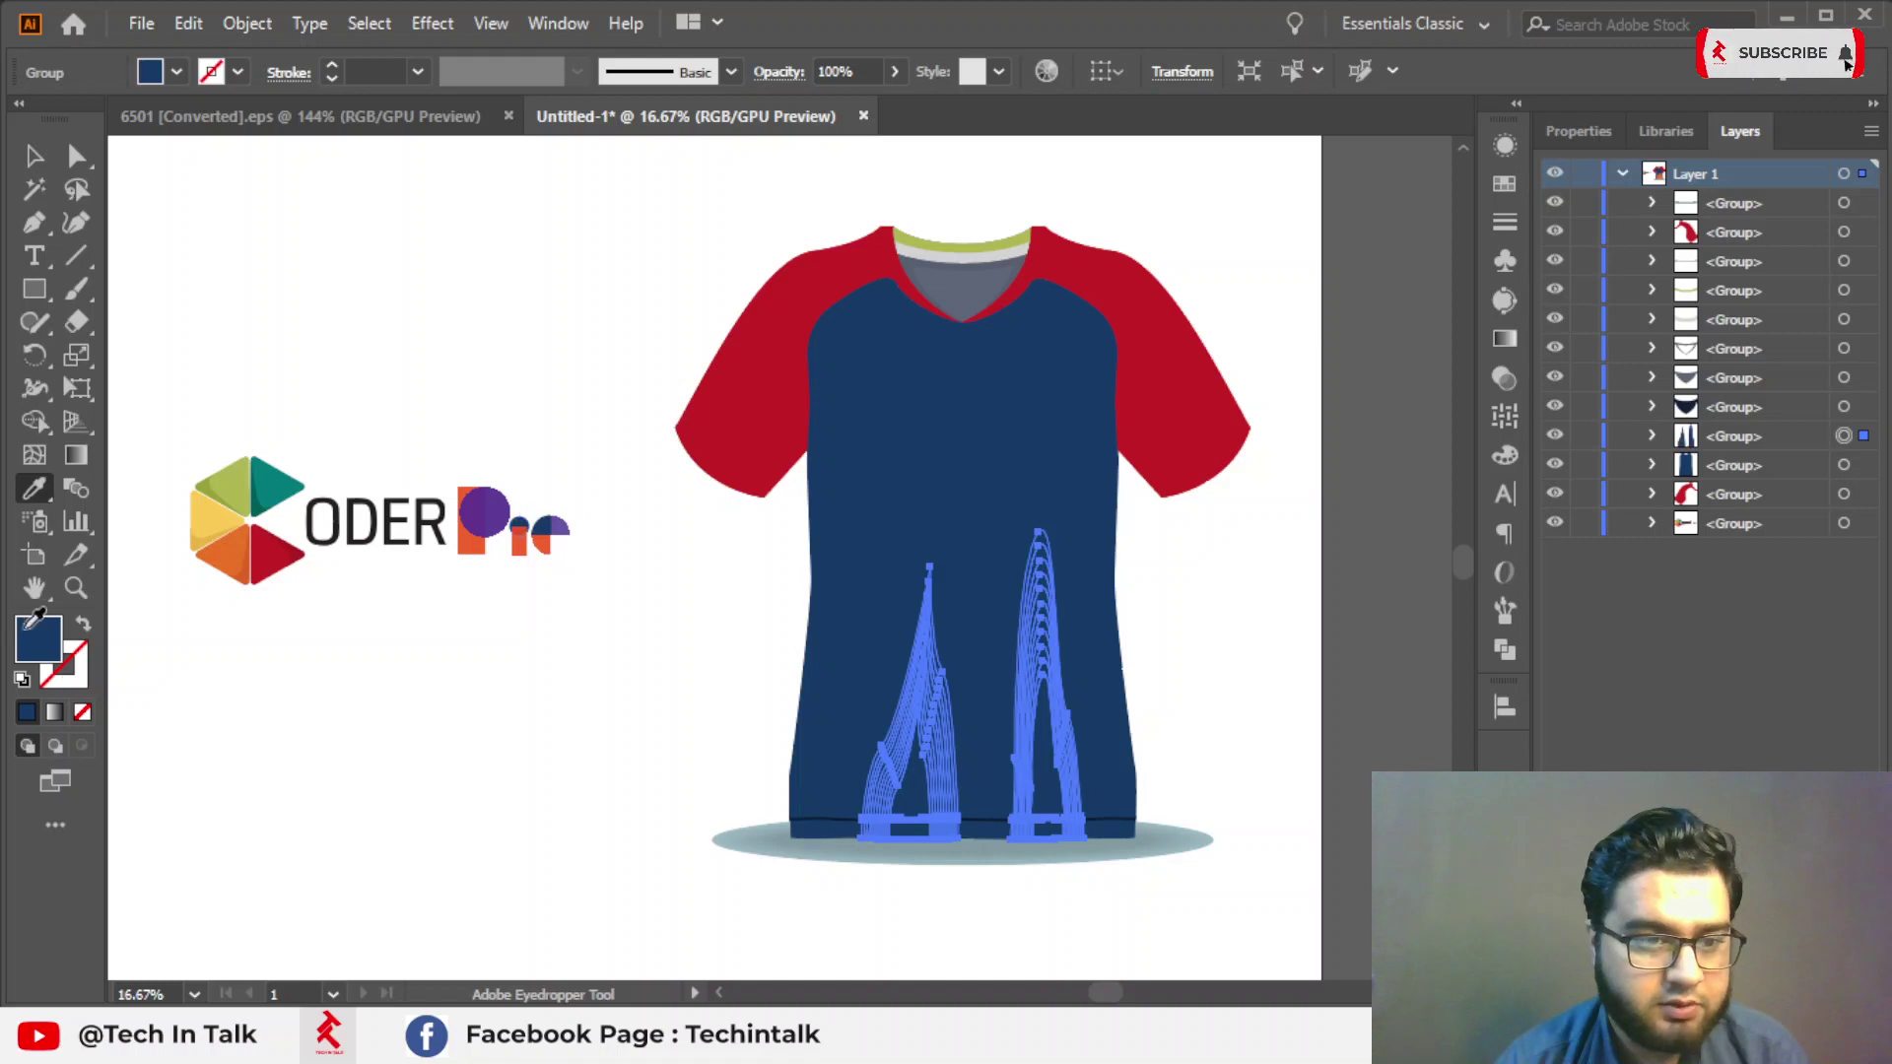
{"action": "left_click", "coordinate": [35, 155]}
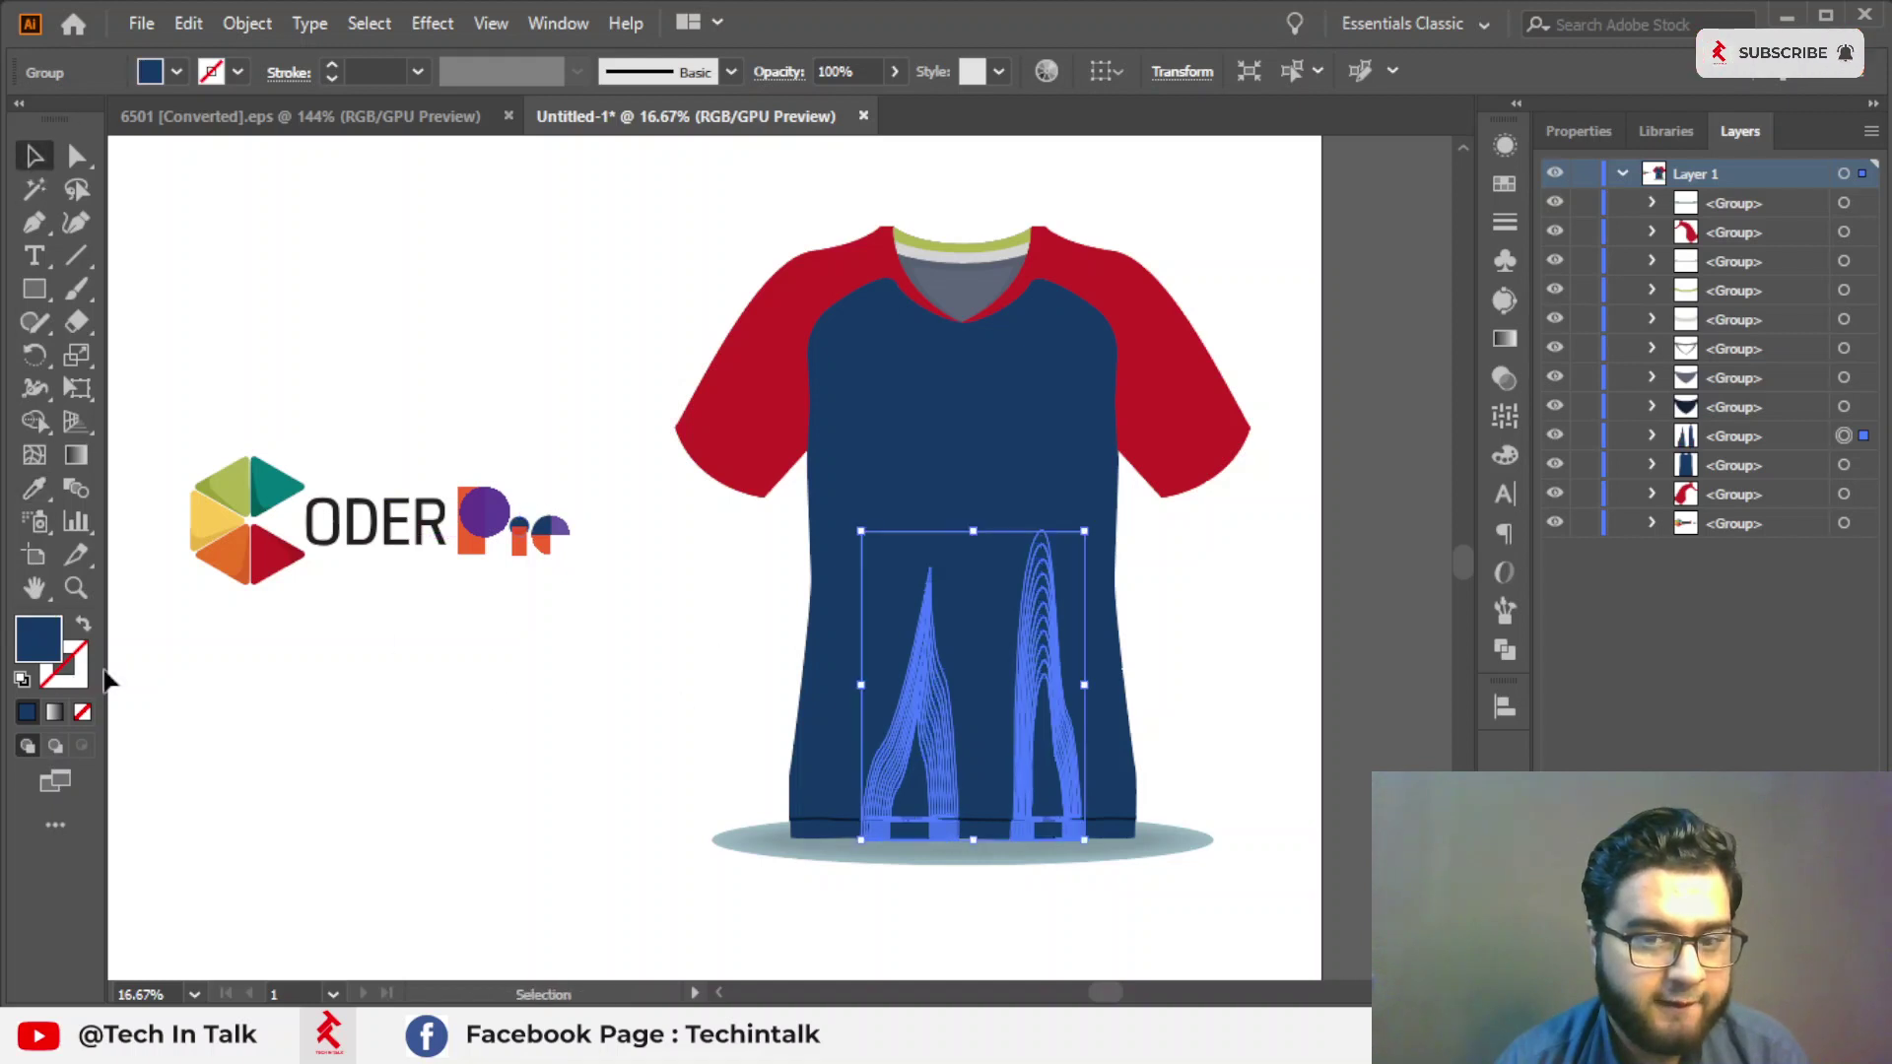
{"action": "double_click", "coordinate": [20, 655]}
{"action": "left_click", "coordinate": [338, 361]}
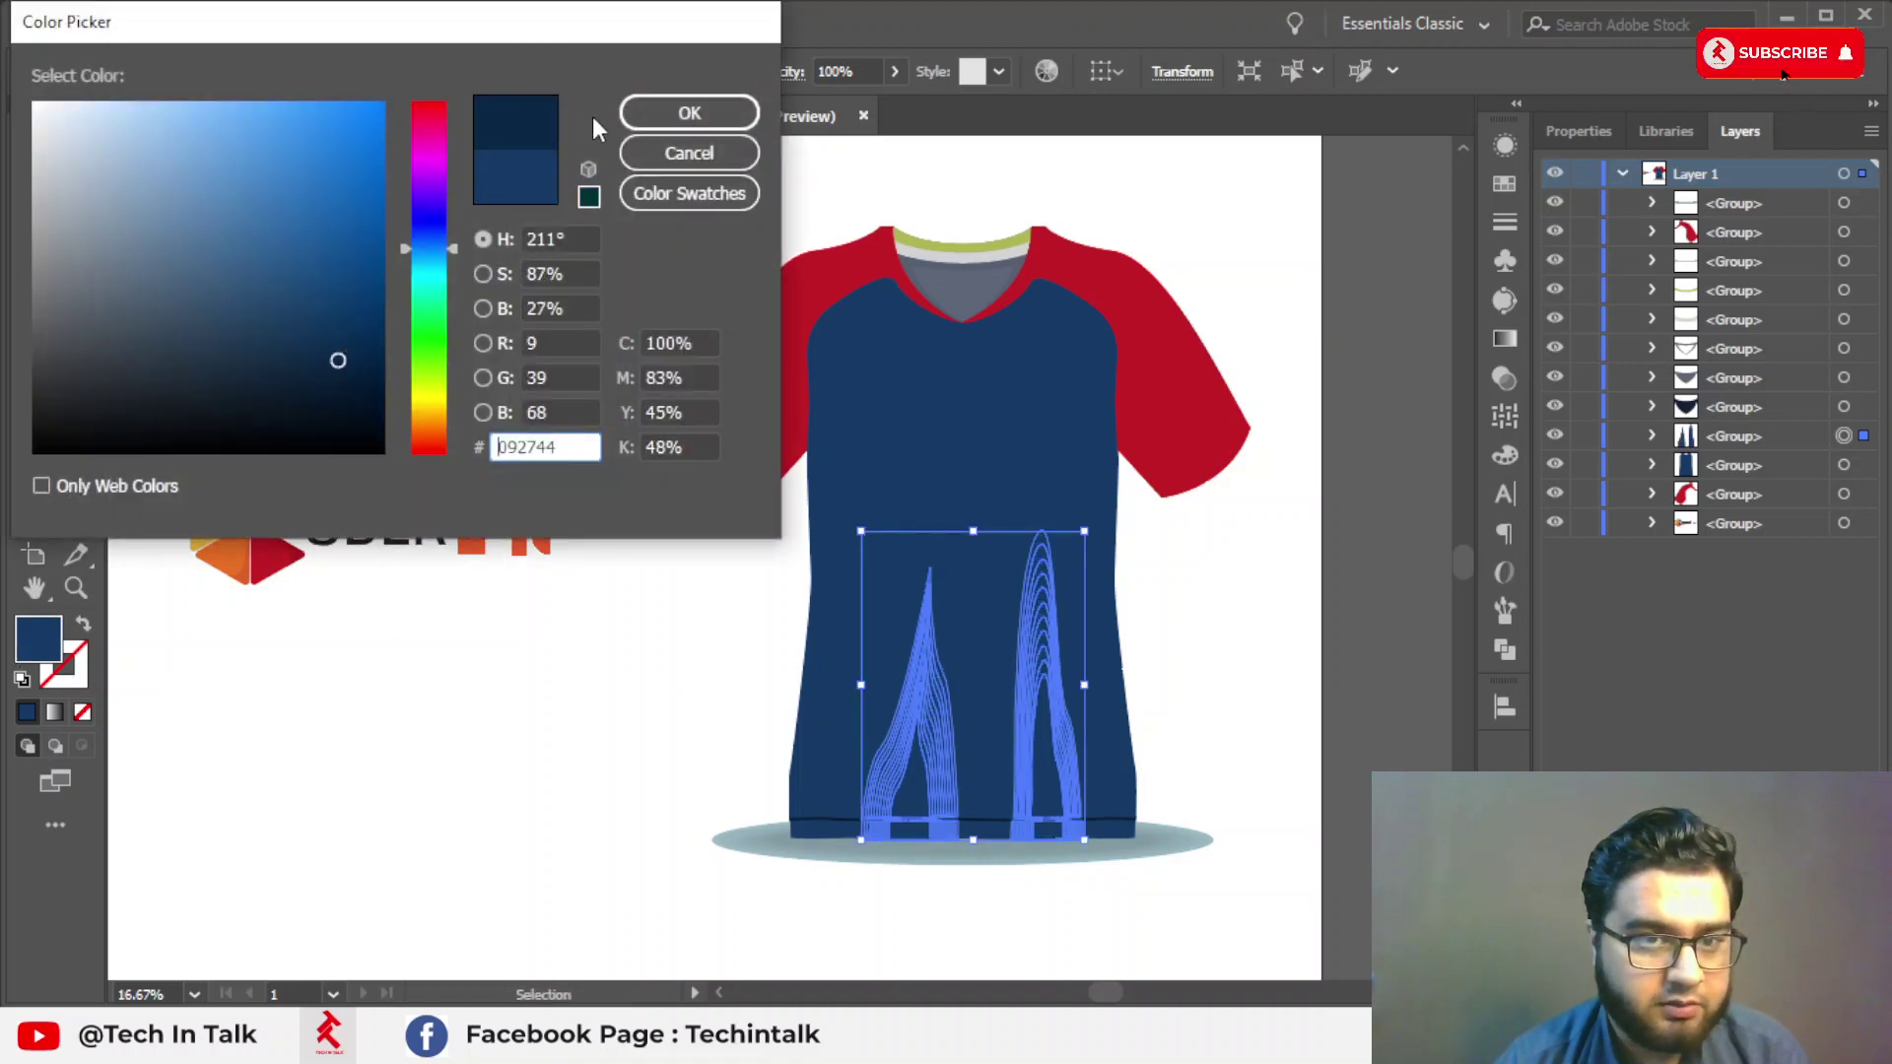
{"action": "key", "text": "Return"}
{"action": "left_click", "coordinate": [518, 276]}
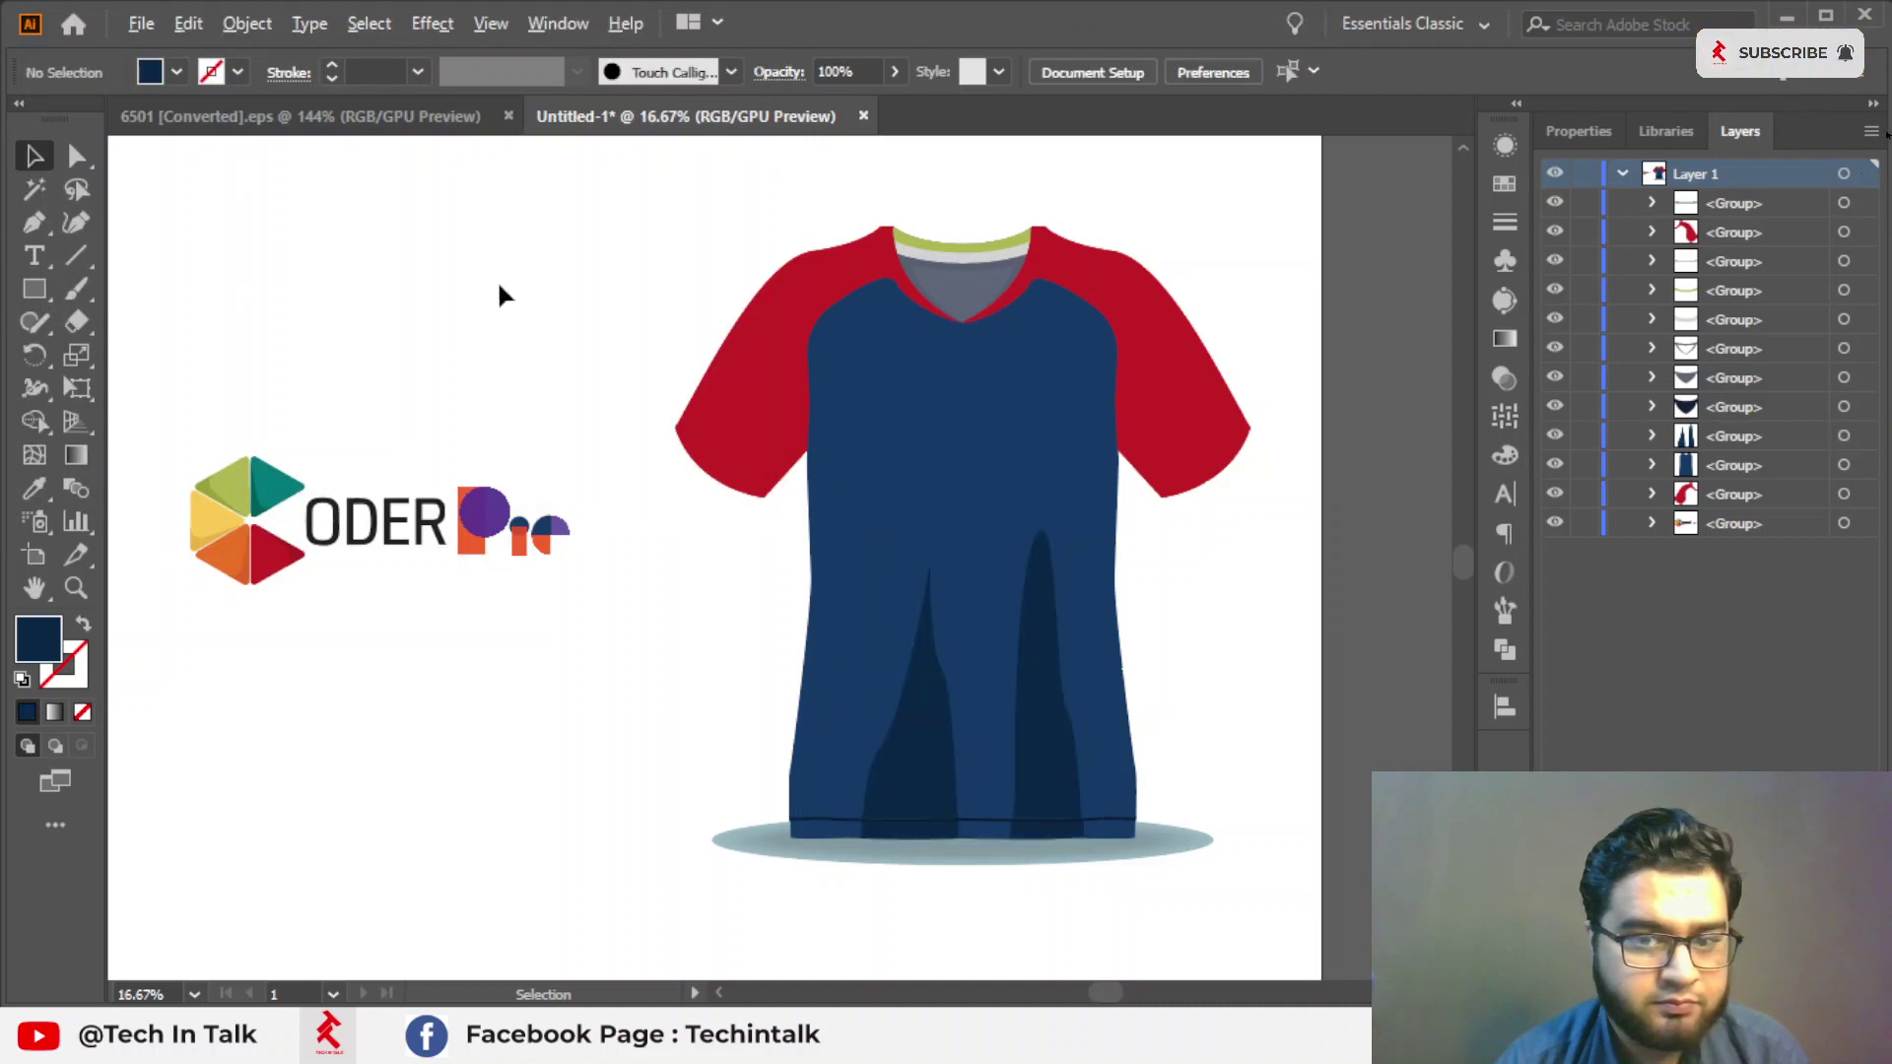
Refine the flame stripes' fill to dark navy #092744 in the Color Picker.
{"action": "scroll", "coordinate": [497, 279], "scroll_direction": "down", "scroll_amount": 1}
{"action": "left_click", "coordinate": [785, 663]}
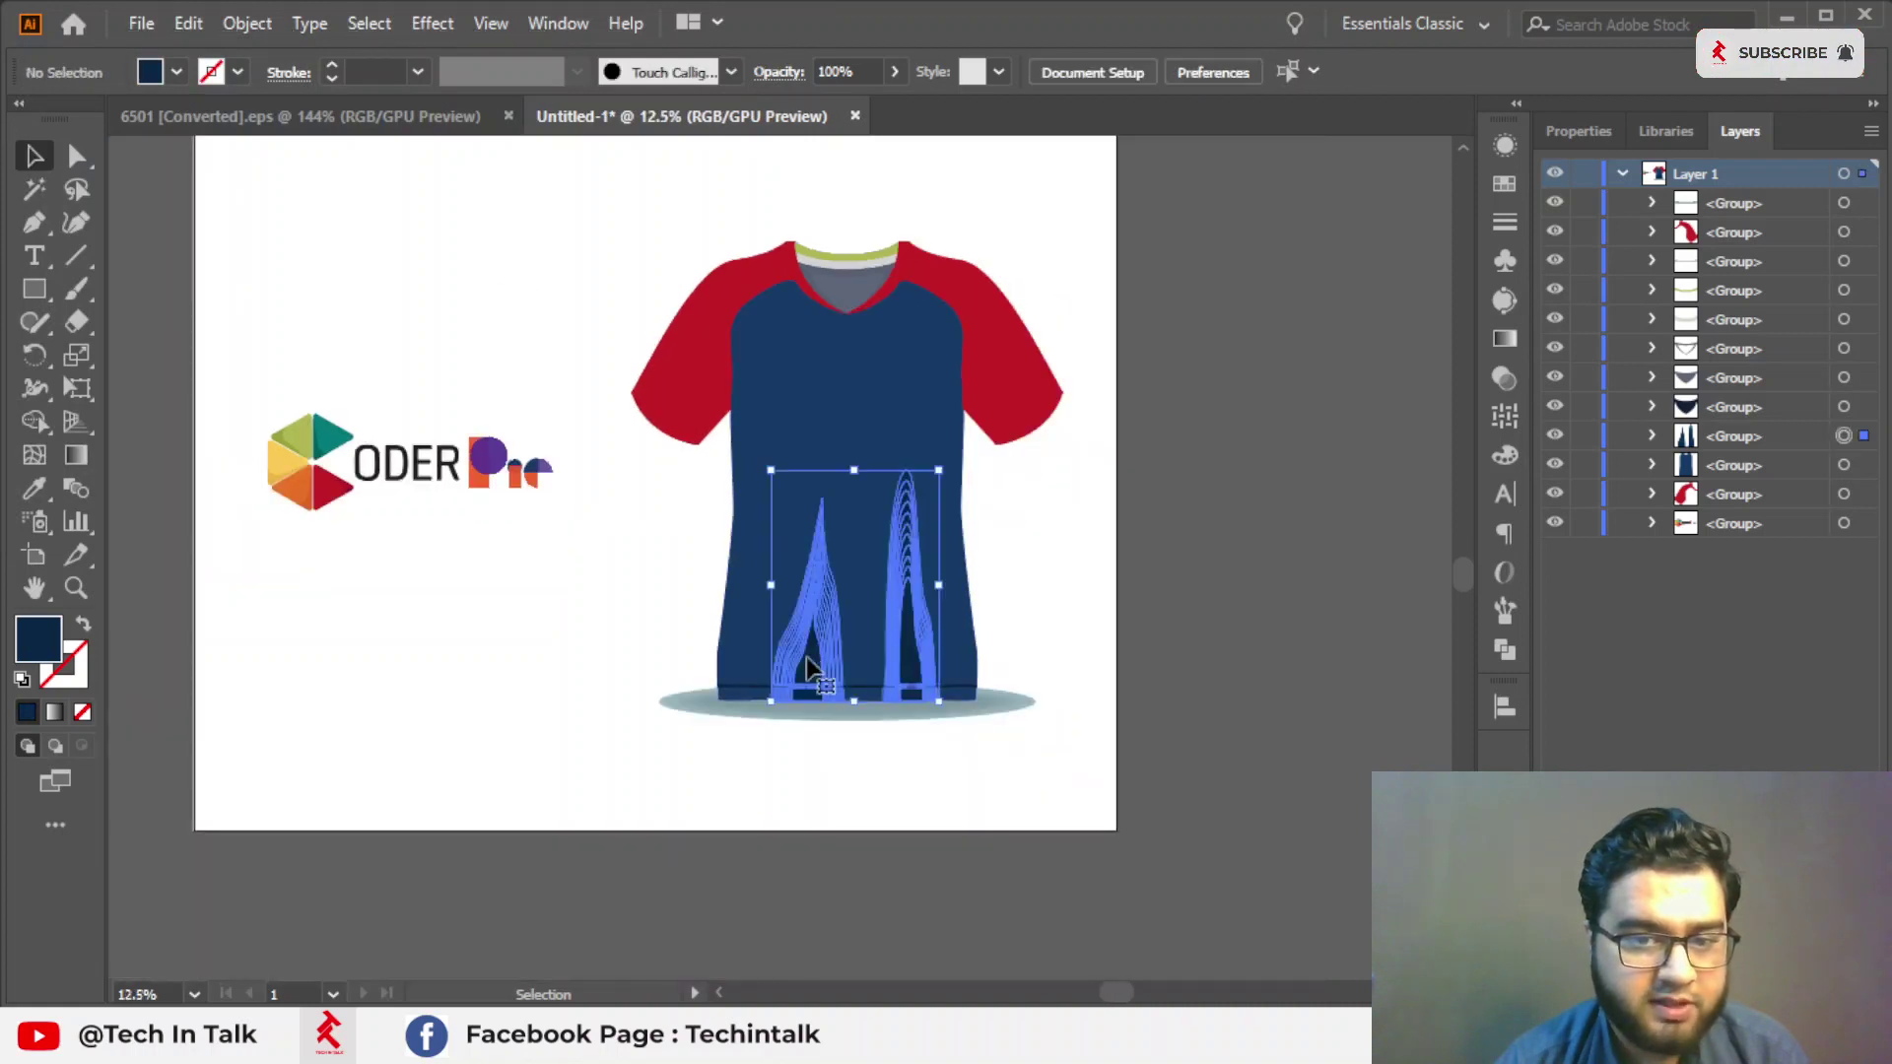
{"action": "double_click", "coordinate": [44, 642]}
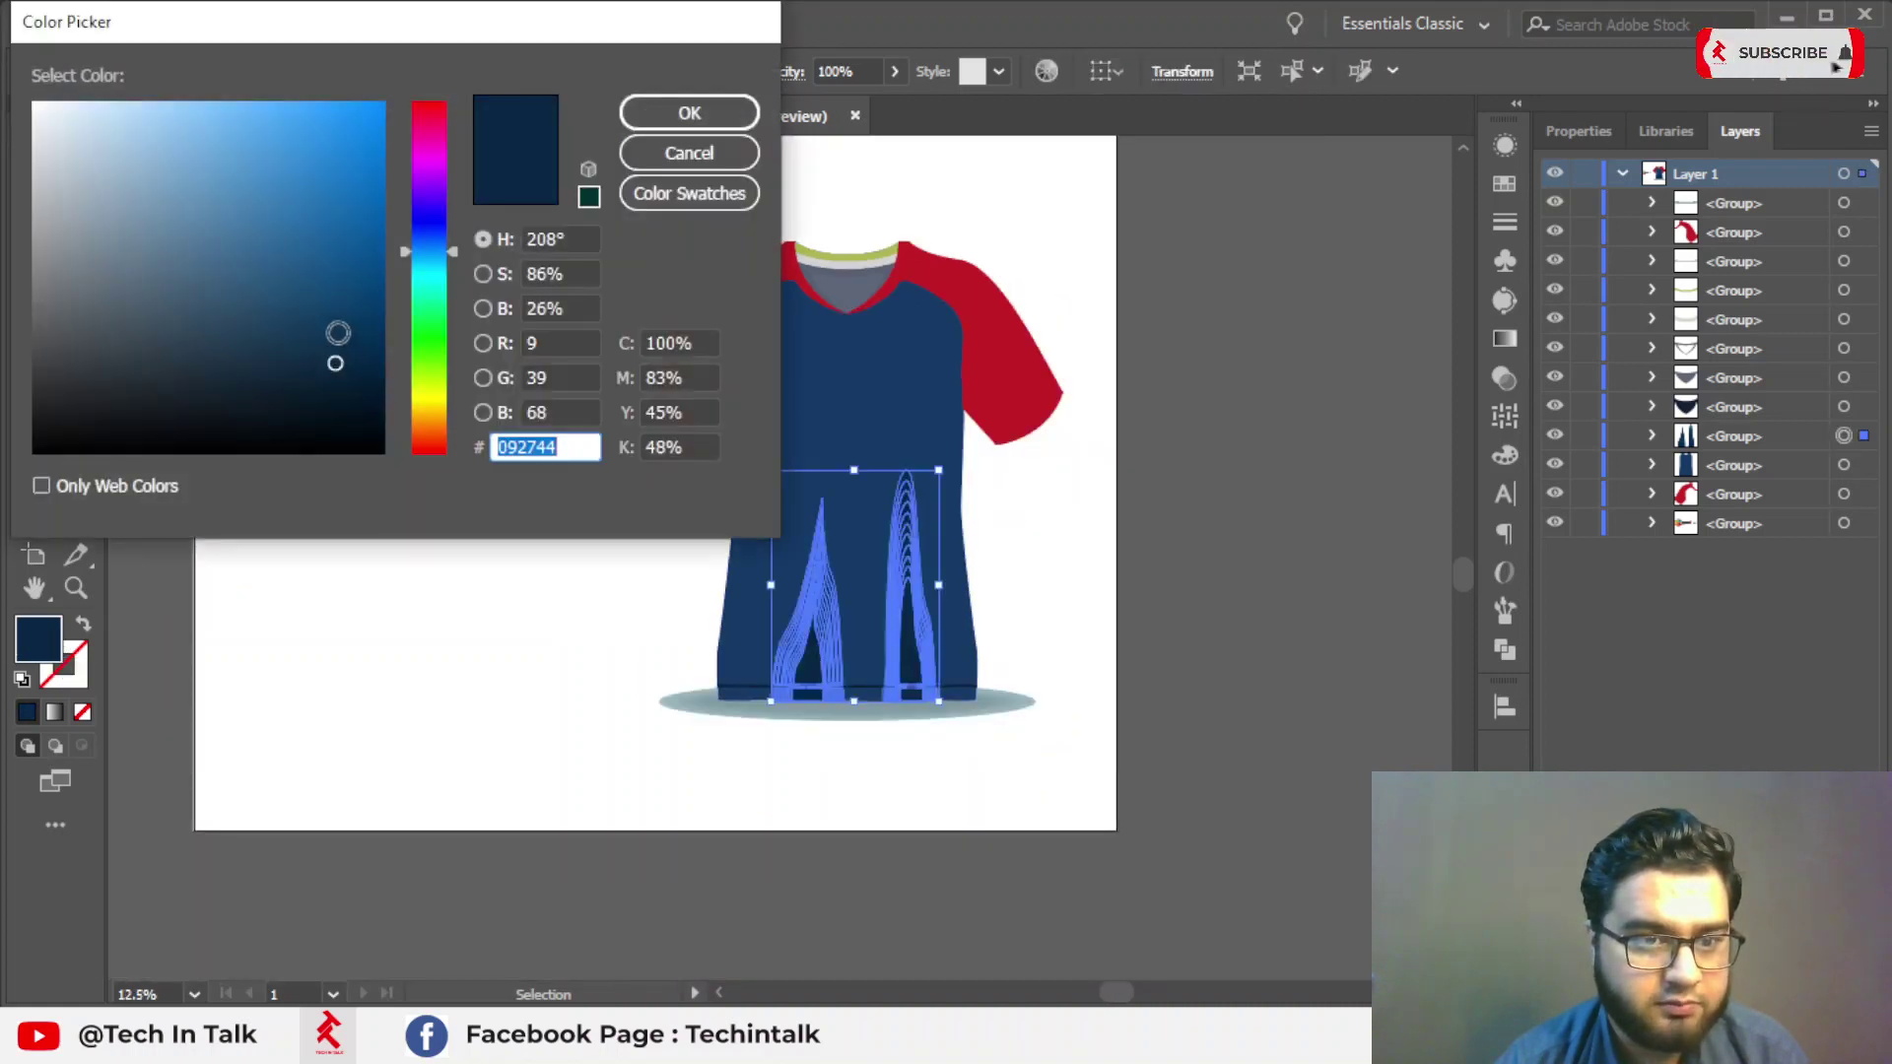
{"action": "left_click", "coordinate": [335, 336]}
{"action": "left_click", "coordinate": [689, 112]}
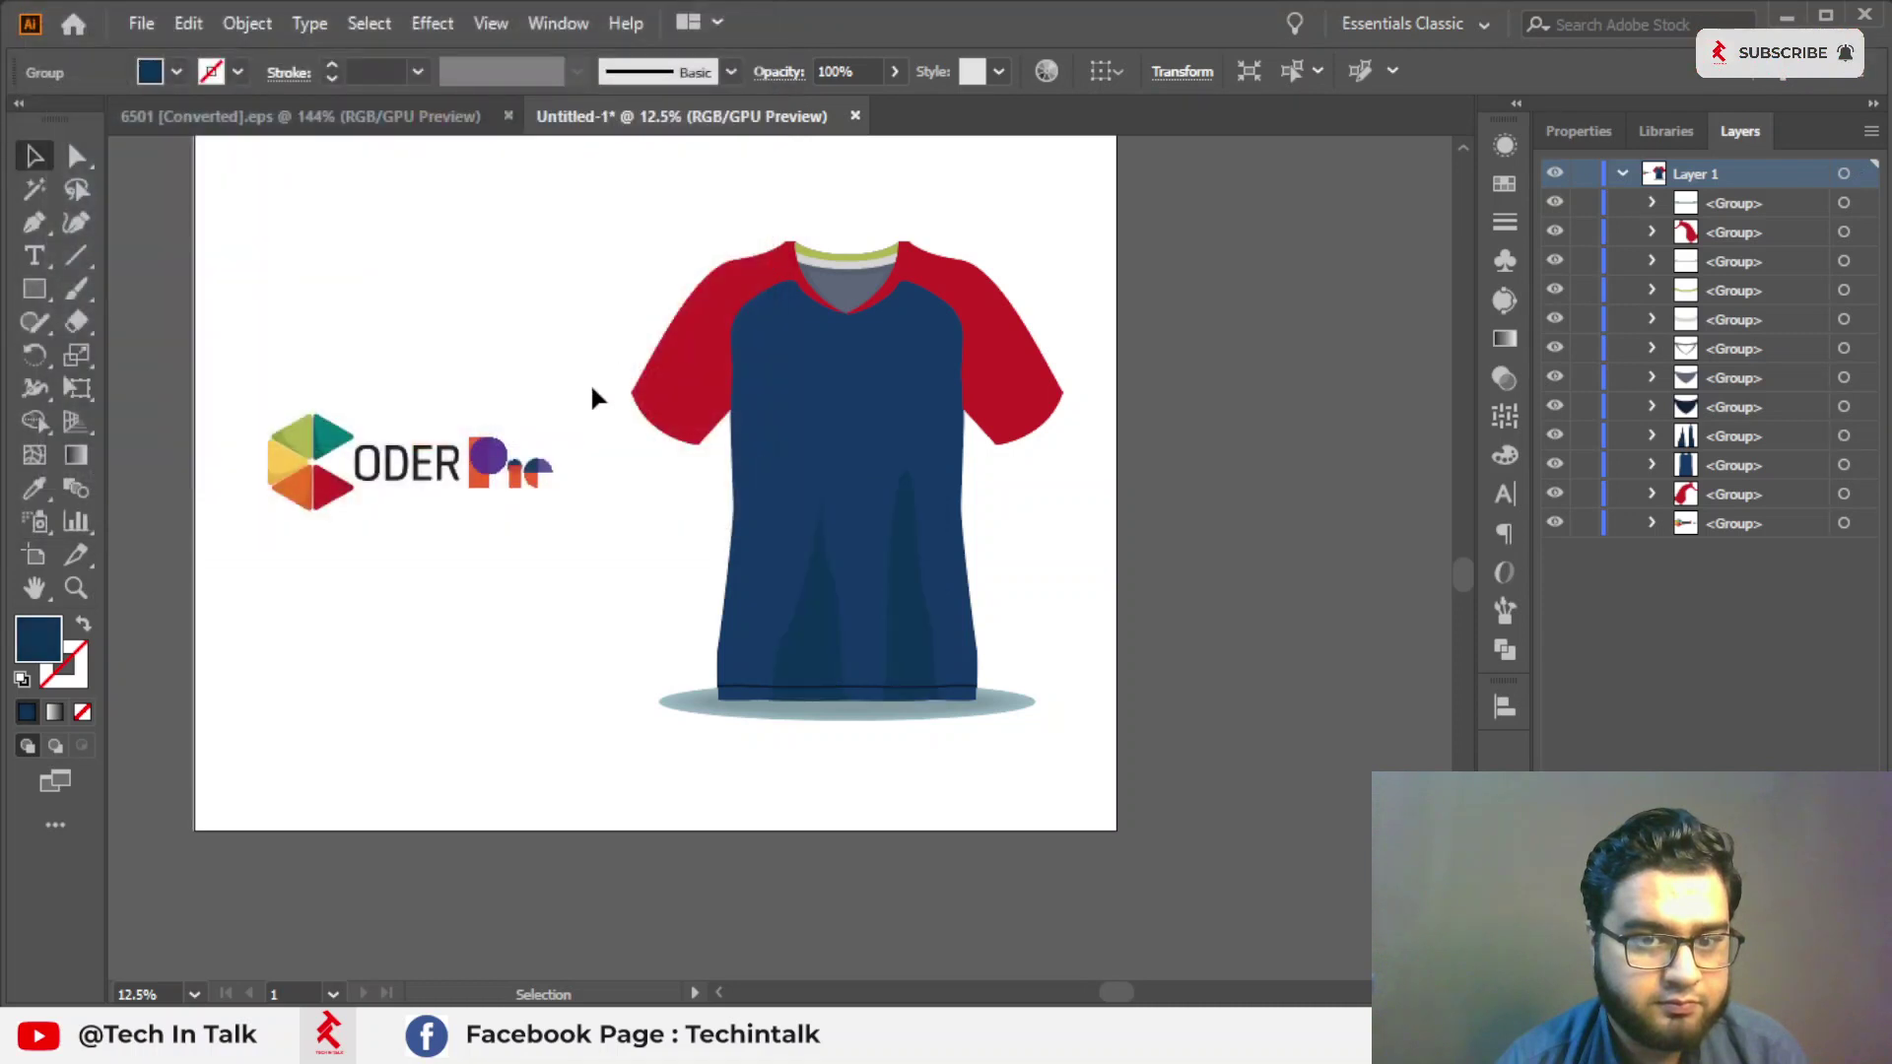
{"action": "left_click", "coordinate": [589, 382]}
{"action": "scroll", "coordinate": [737, 686], "scroll_direction": "up", "scroll_amount": 1}
{"action": "scroll", "coordinate": [737, 727], "scroll_direction": "up", "scroll_amount": 1}
Alt-drag a copy of the CoderPie logo onto the shirt and bring it to front.
{"action": "left_click", "coordinate": [759, 706]}
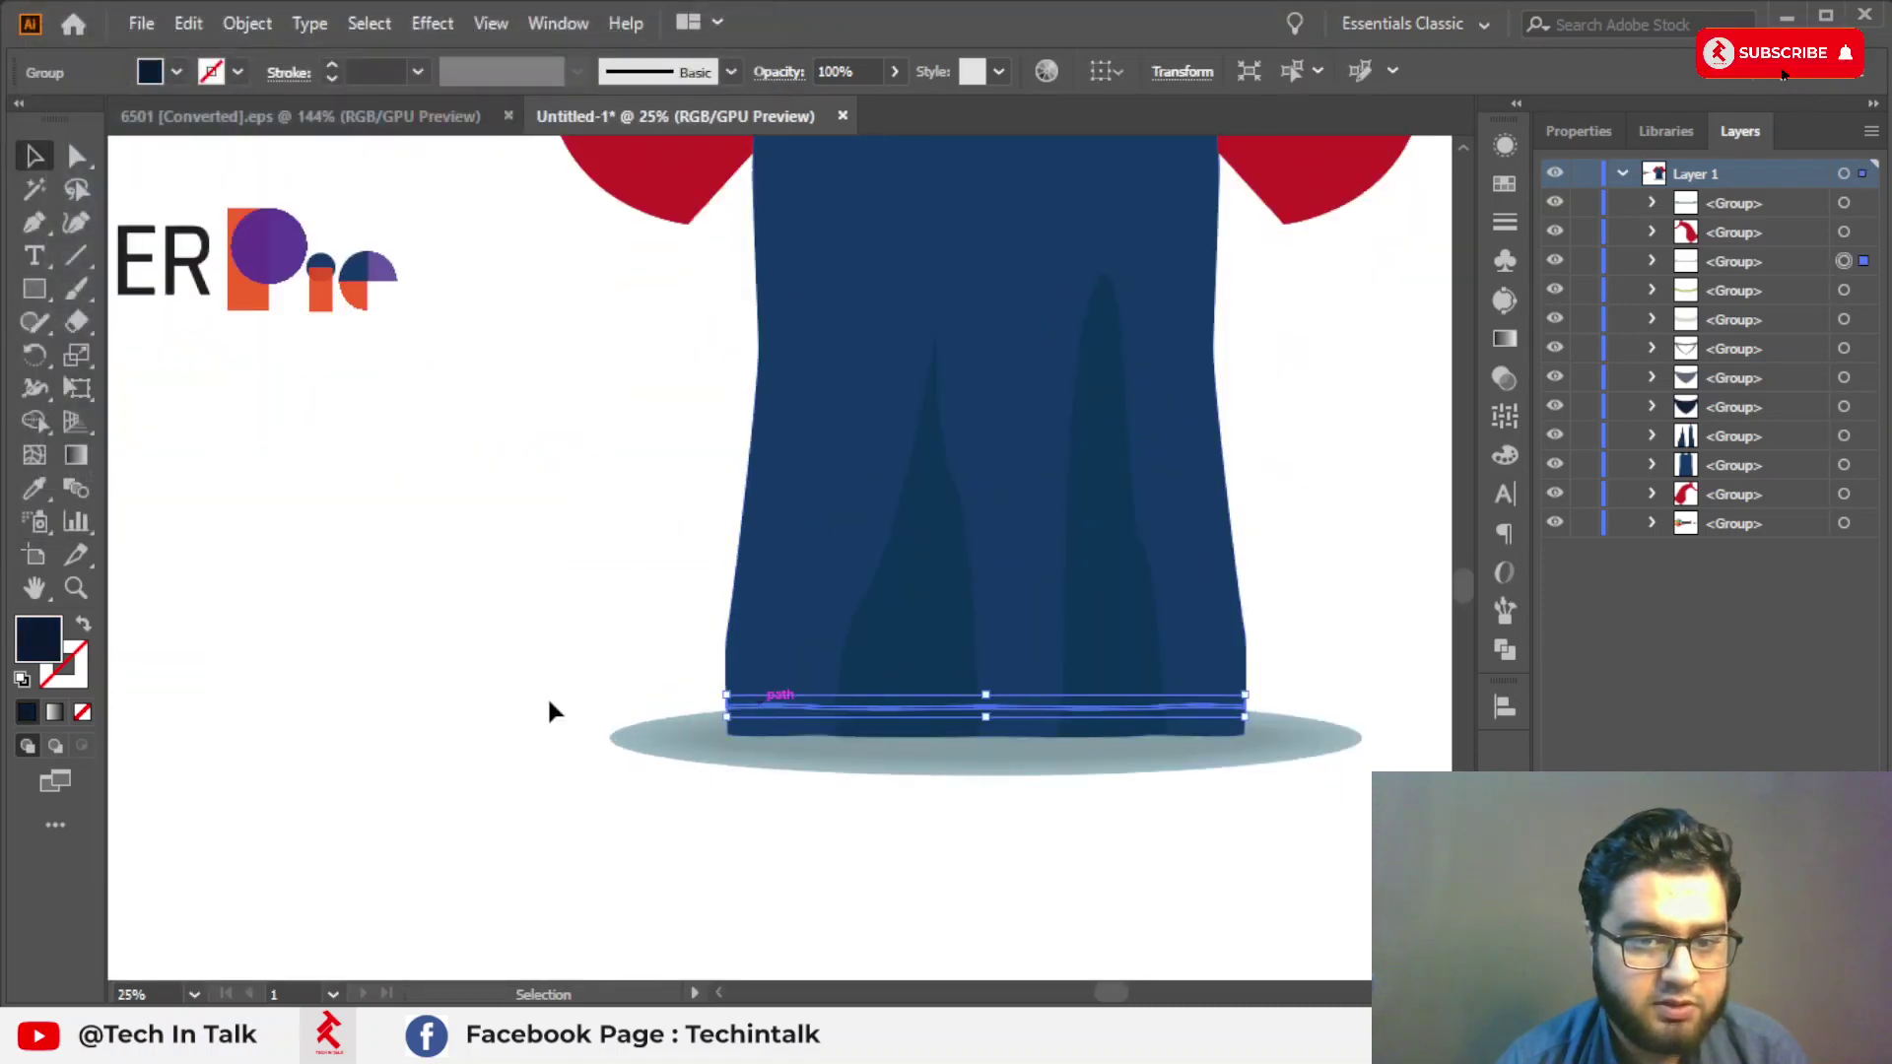
{"action": "left_click", "coordinate": [547, 696]}
{"action": "scroll", "coordinate": [467, 469], "scroll_direction": "down", "scroll_amount": 1}
{"action": "left_click_drag", "start_coordinate": [703, 726], "coordinate": [698, 668]}
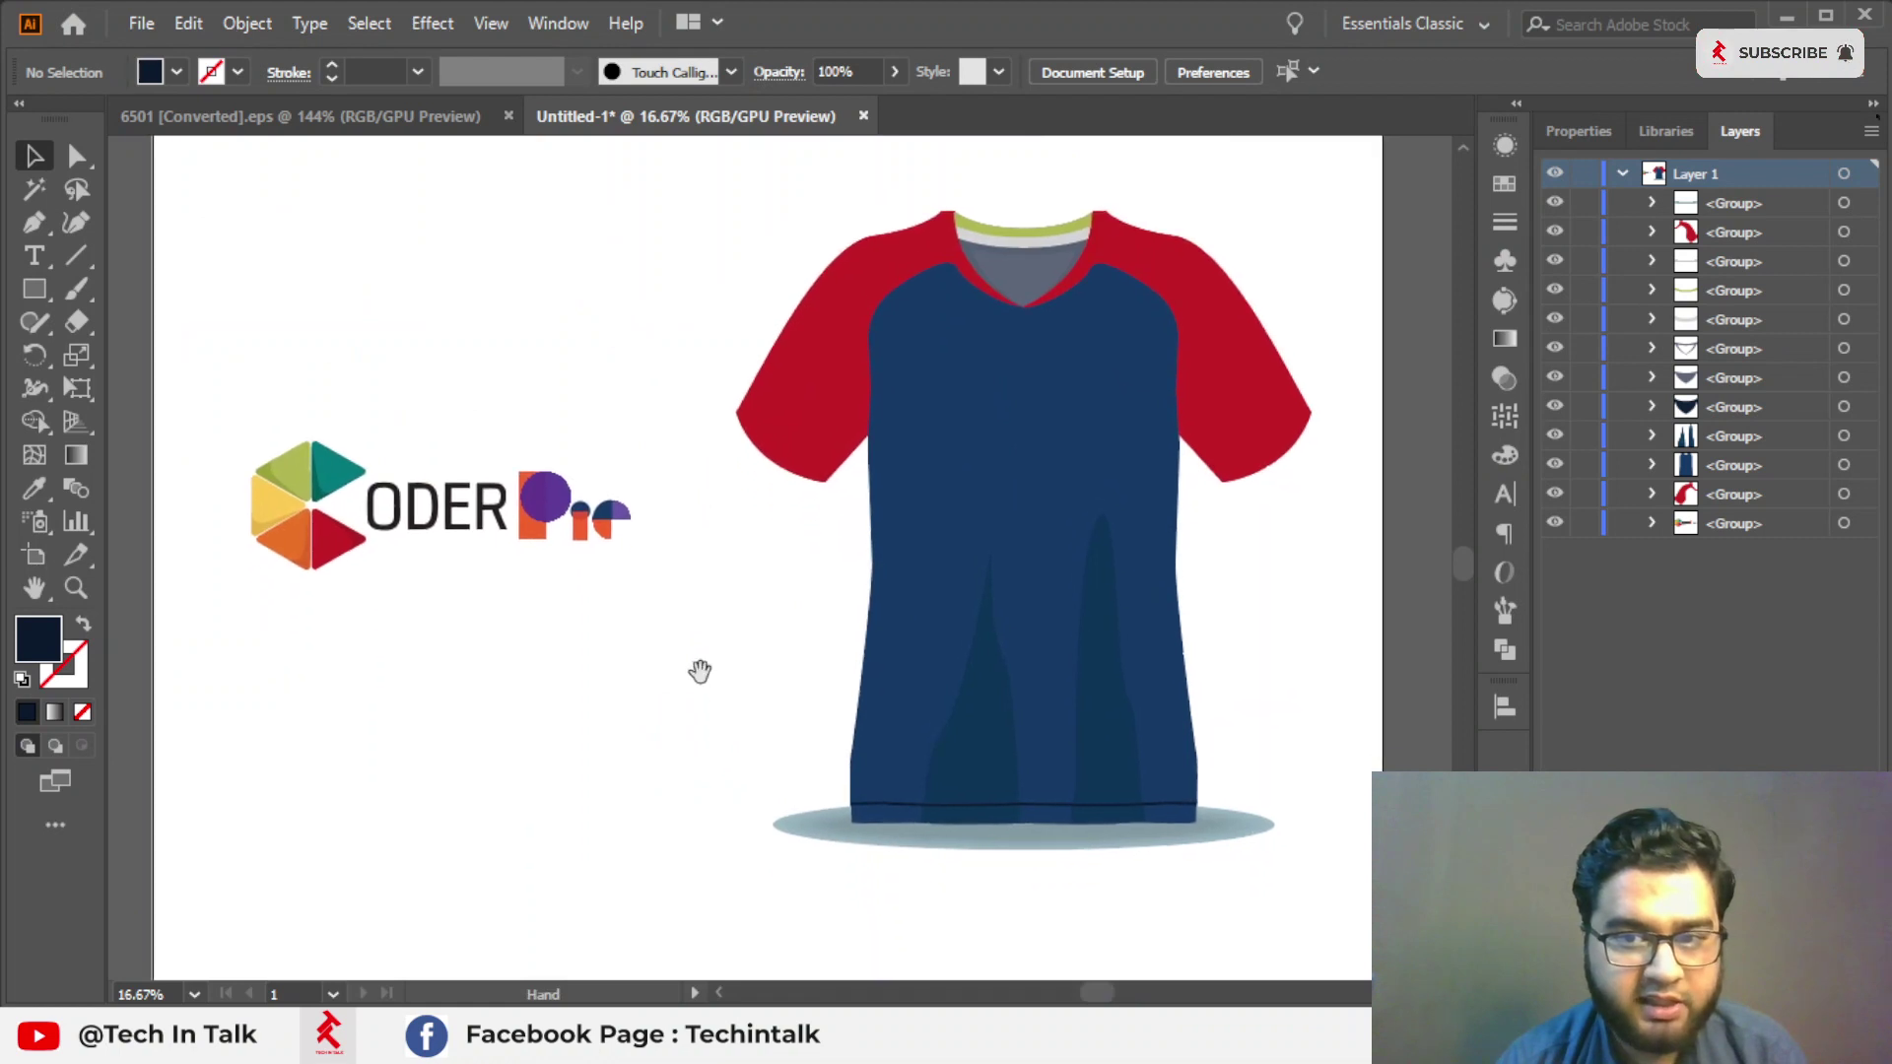
{"action": "left_click", "coordinate": [313, 511]}
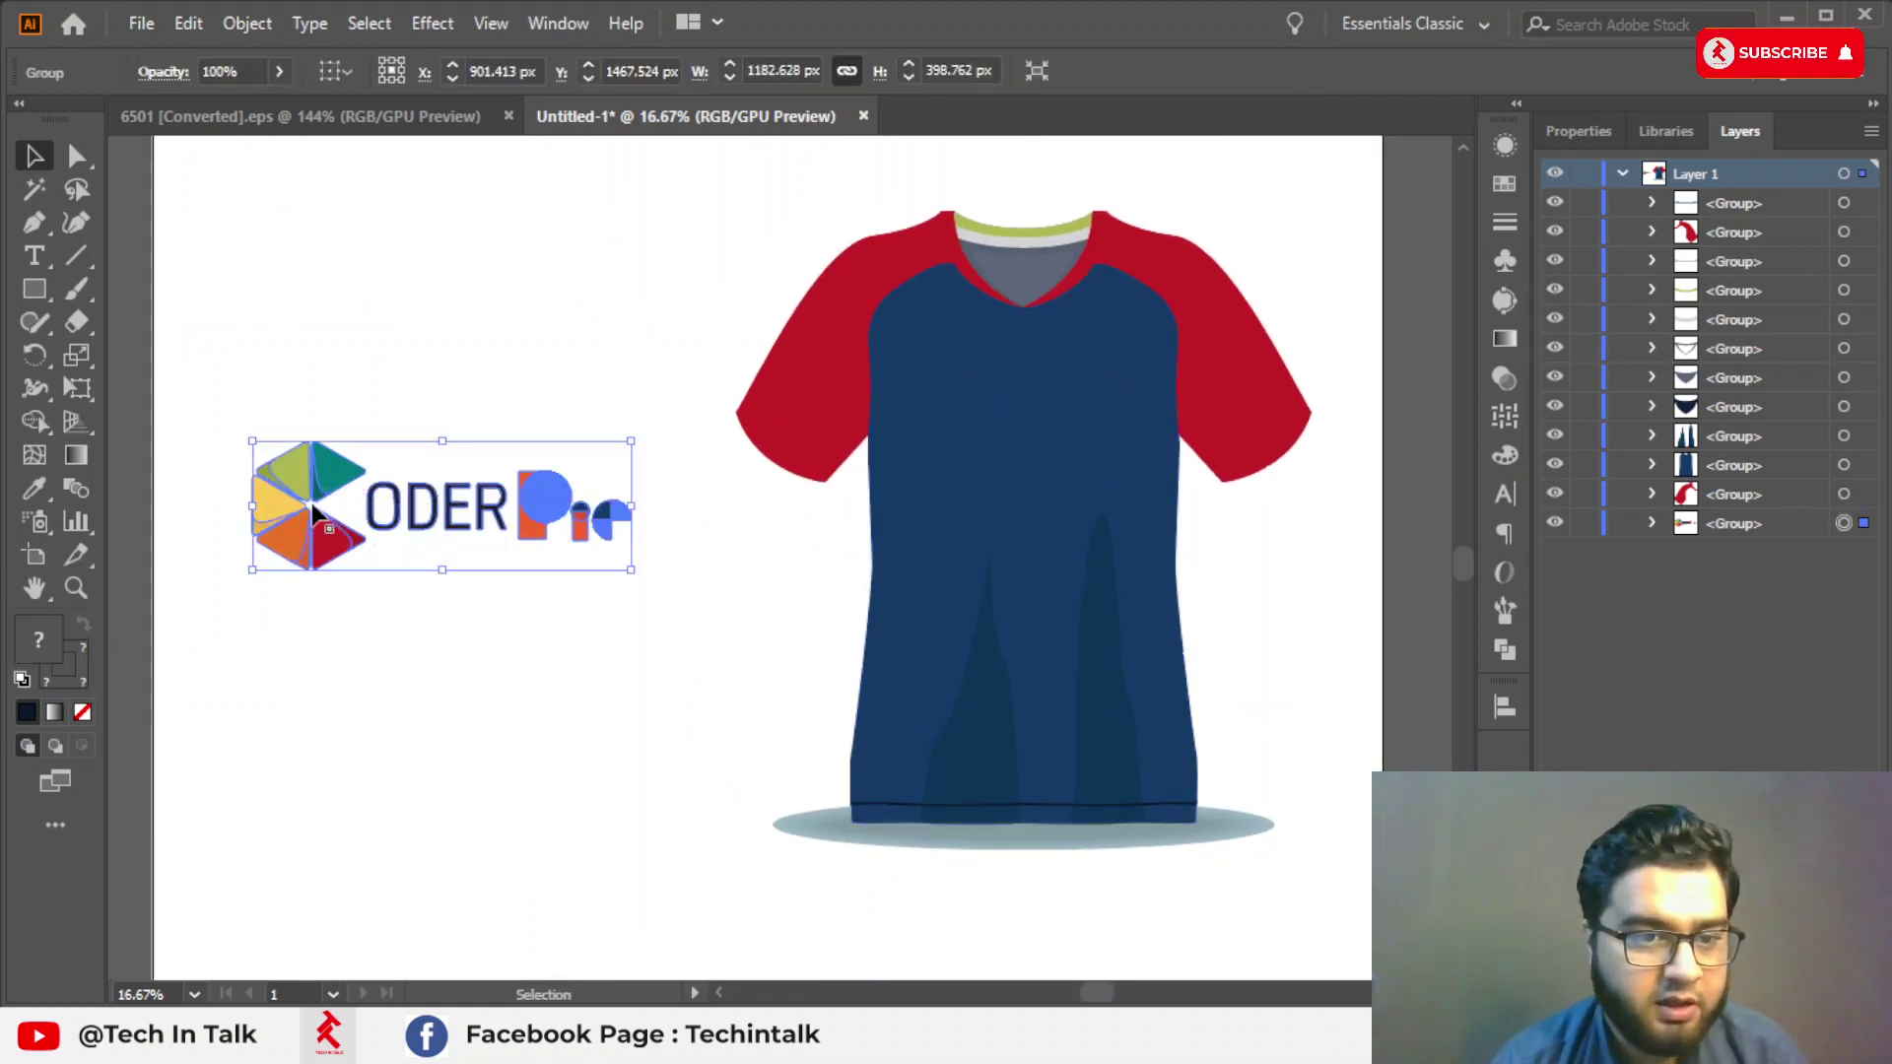
{"action": "left_click", "coordinate": [414, 404]}
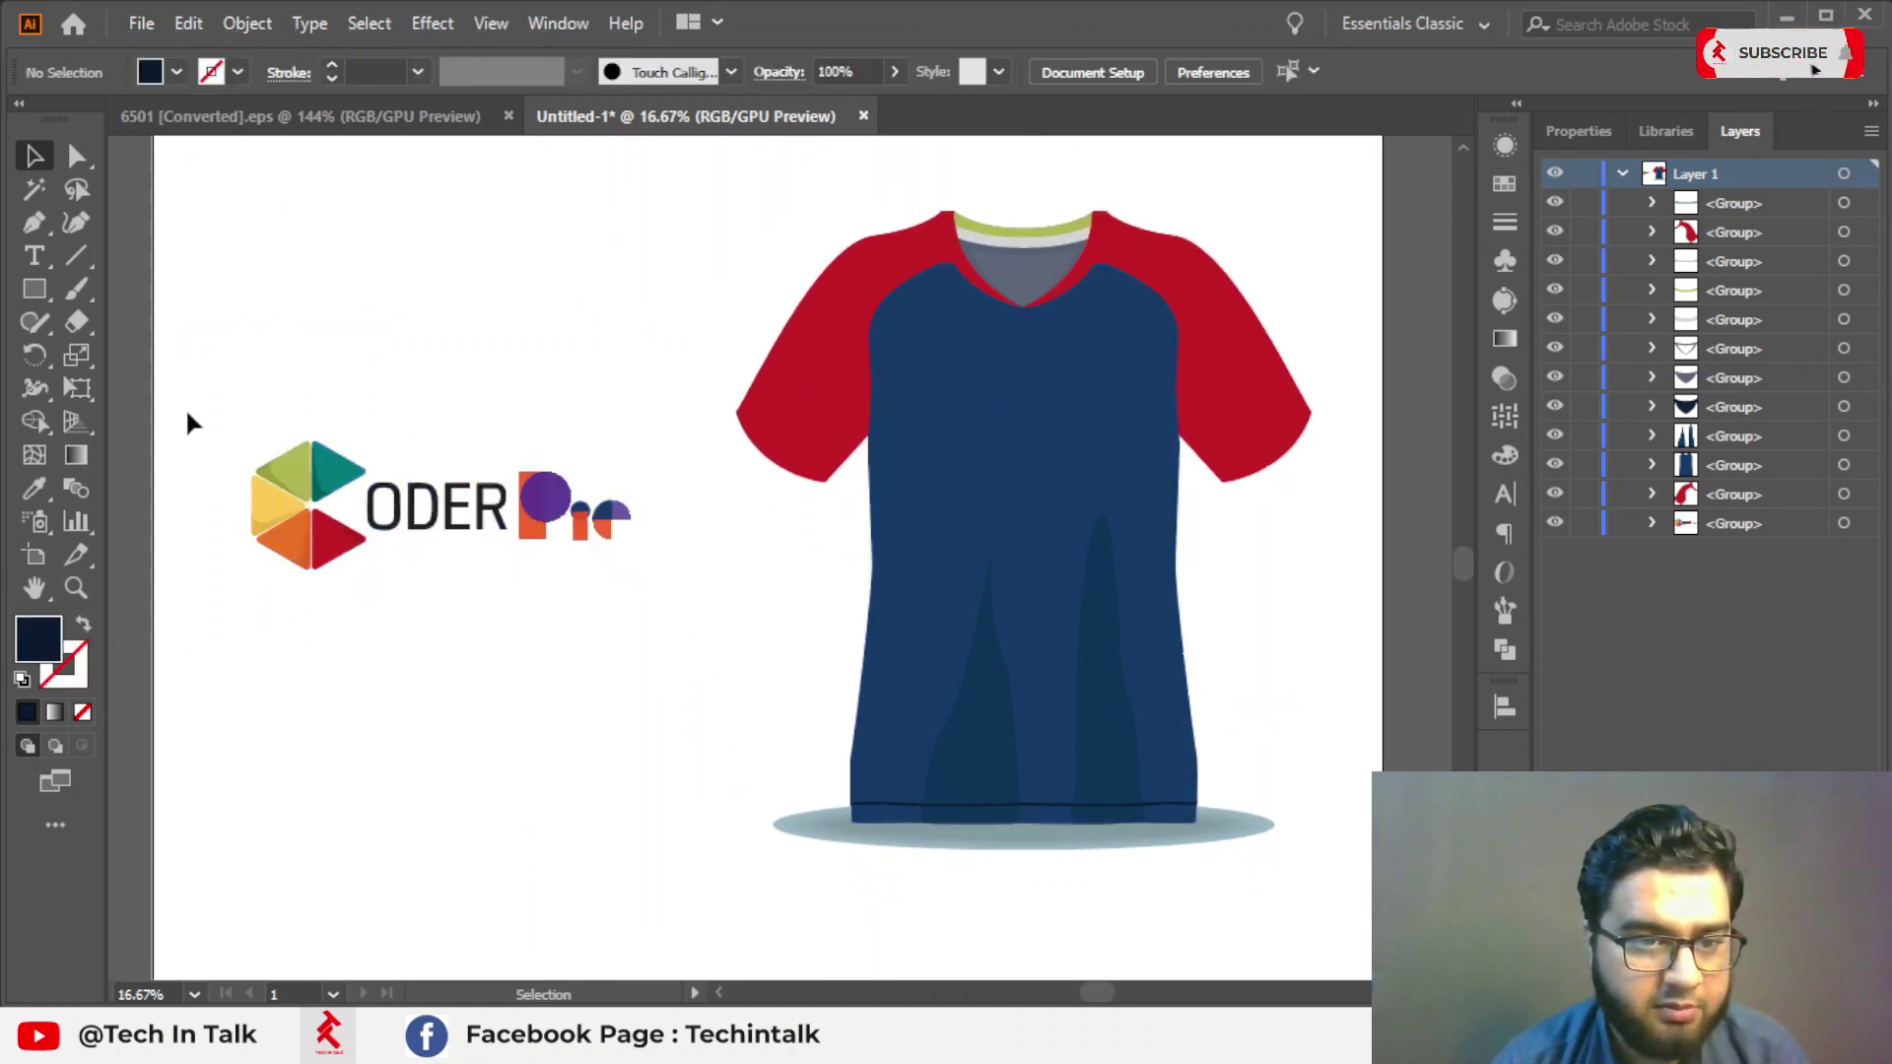
{"action": "left_click_drag", "start_coordinate": [362, 647], "coordinate": [361, 642]}
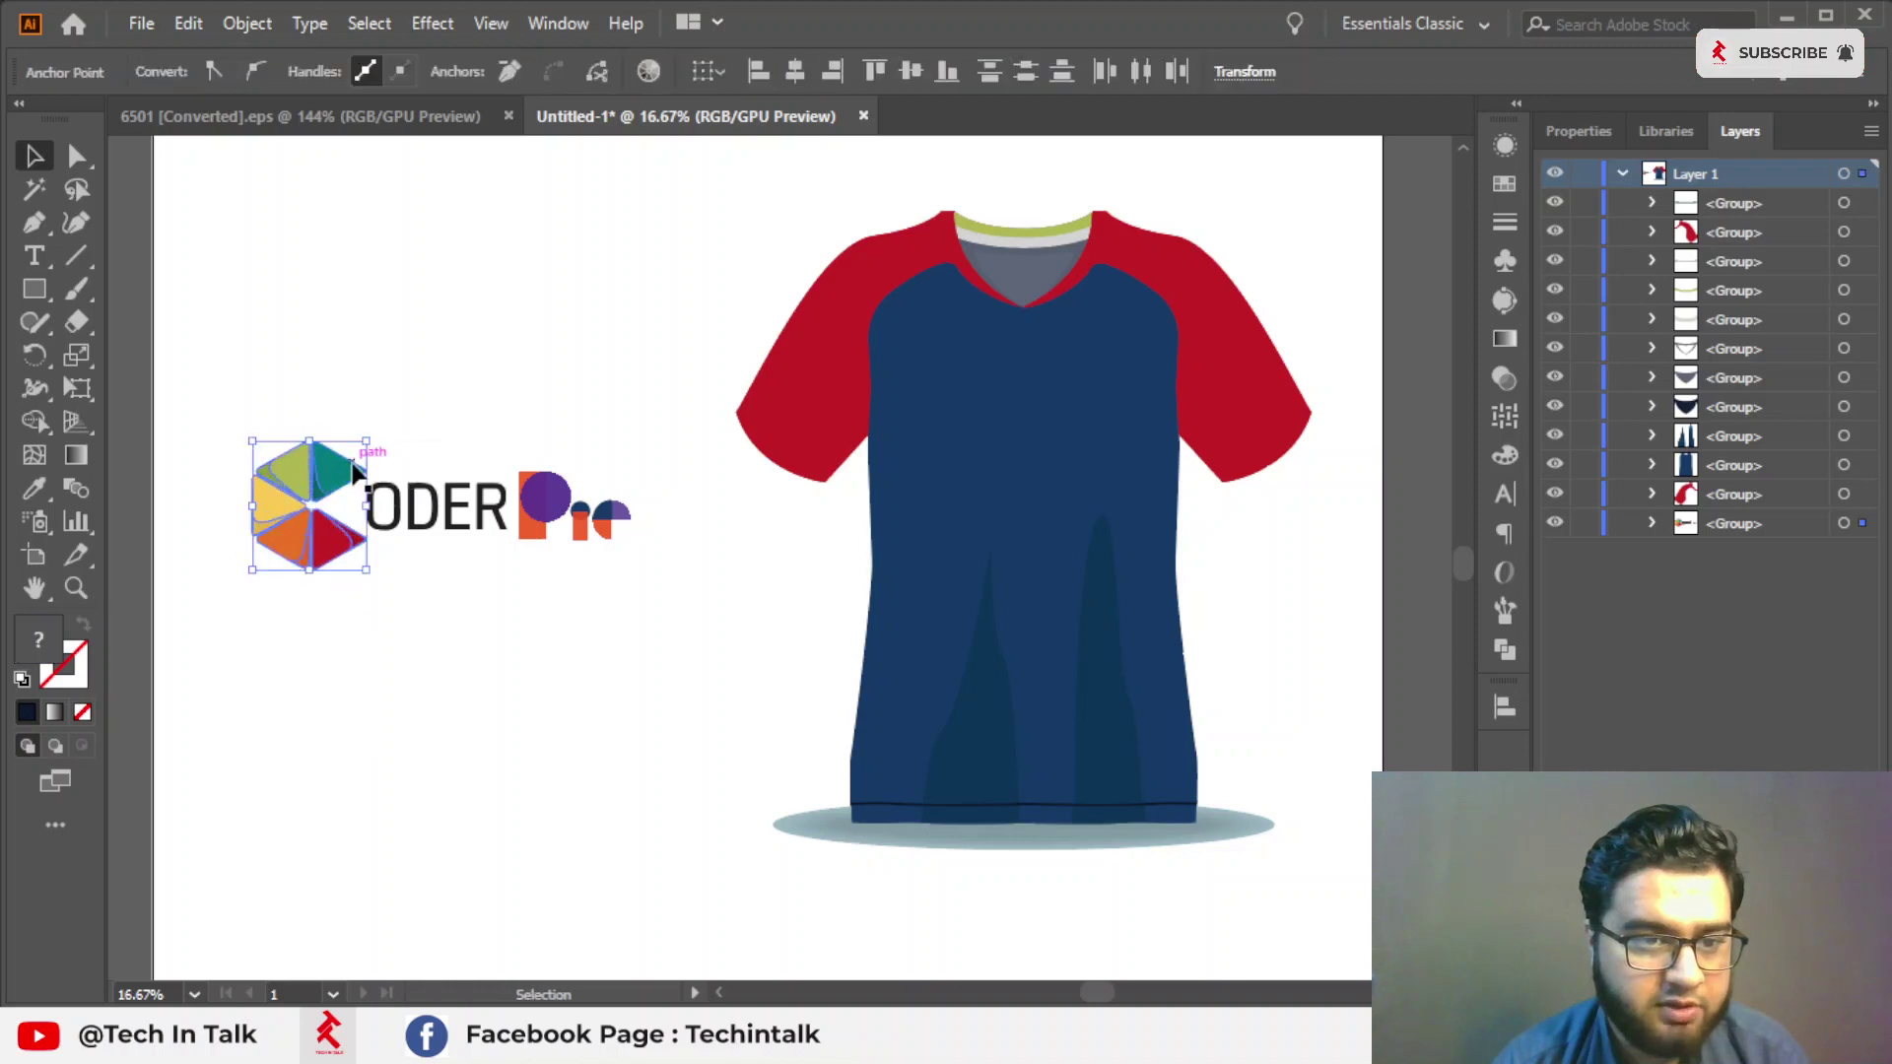
{"action": "left_click_drag", "start_coordinate": [357, 484], "coordinate": [1027, 414]}
{"action": "right_click", "coordinate": [1011, 412]}
{"action": "mouse_move", "coordinate": [1086, 753]}
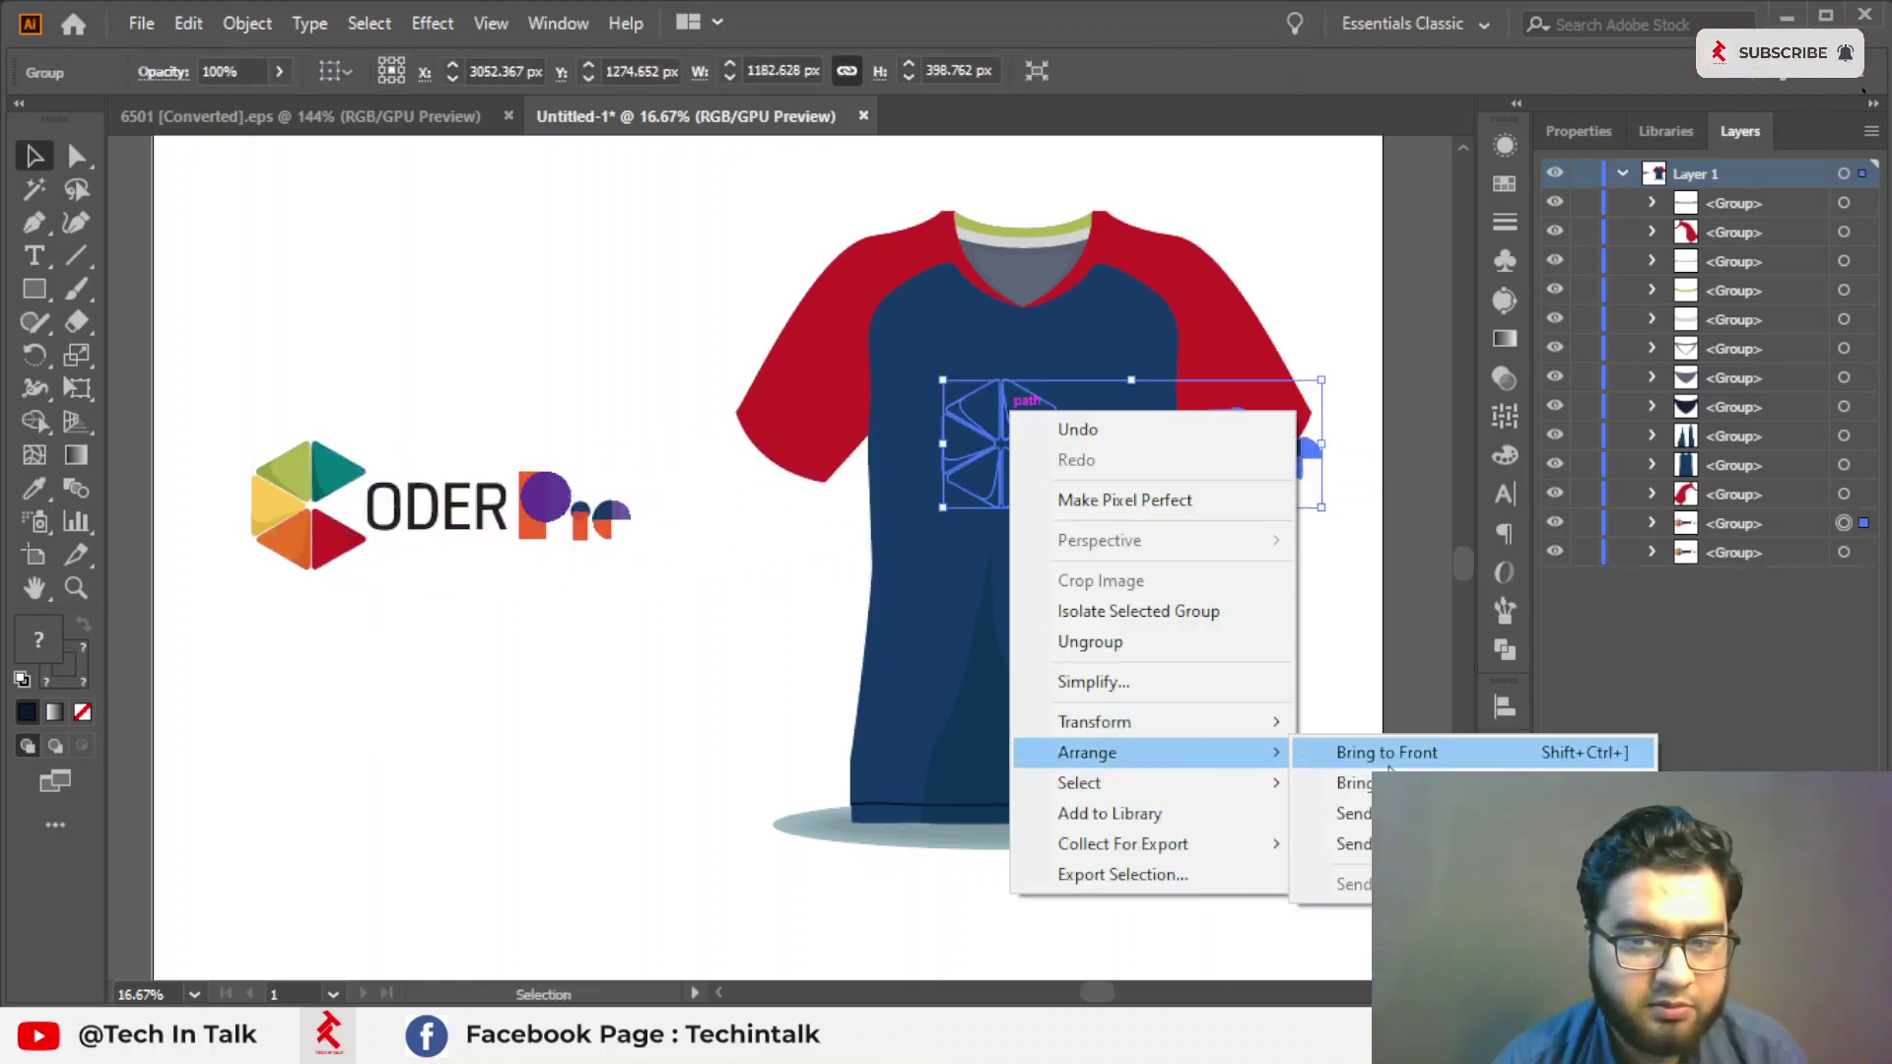
{"action": "left_click", "coordinate": [1350, 752]}
Resize the logo copy to about 606×204 px and centre it on the chest.
{"action": "scroll", "coordinate": [1326, 330], "scroll_direction": "up", "scroll_amount": 1}
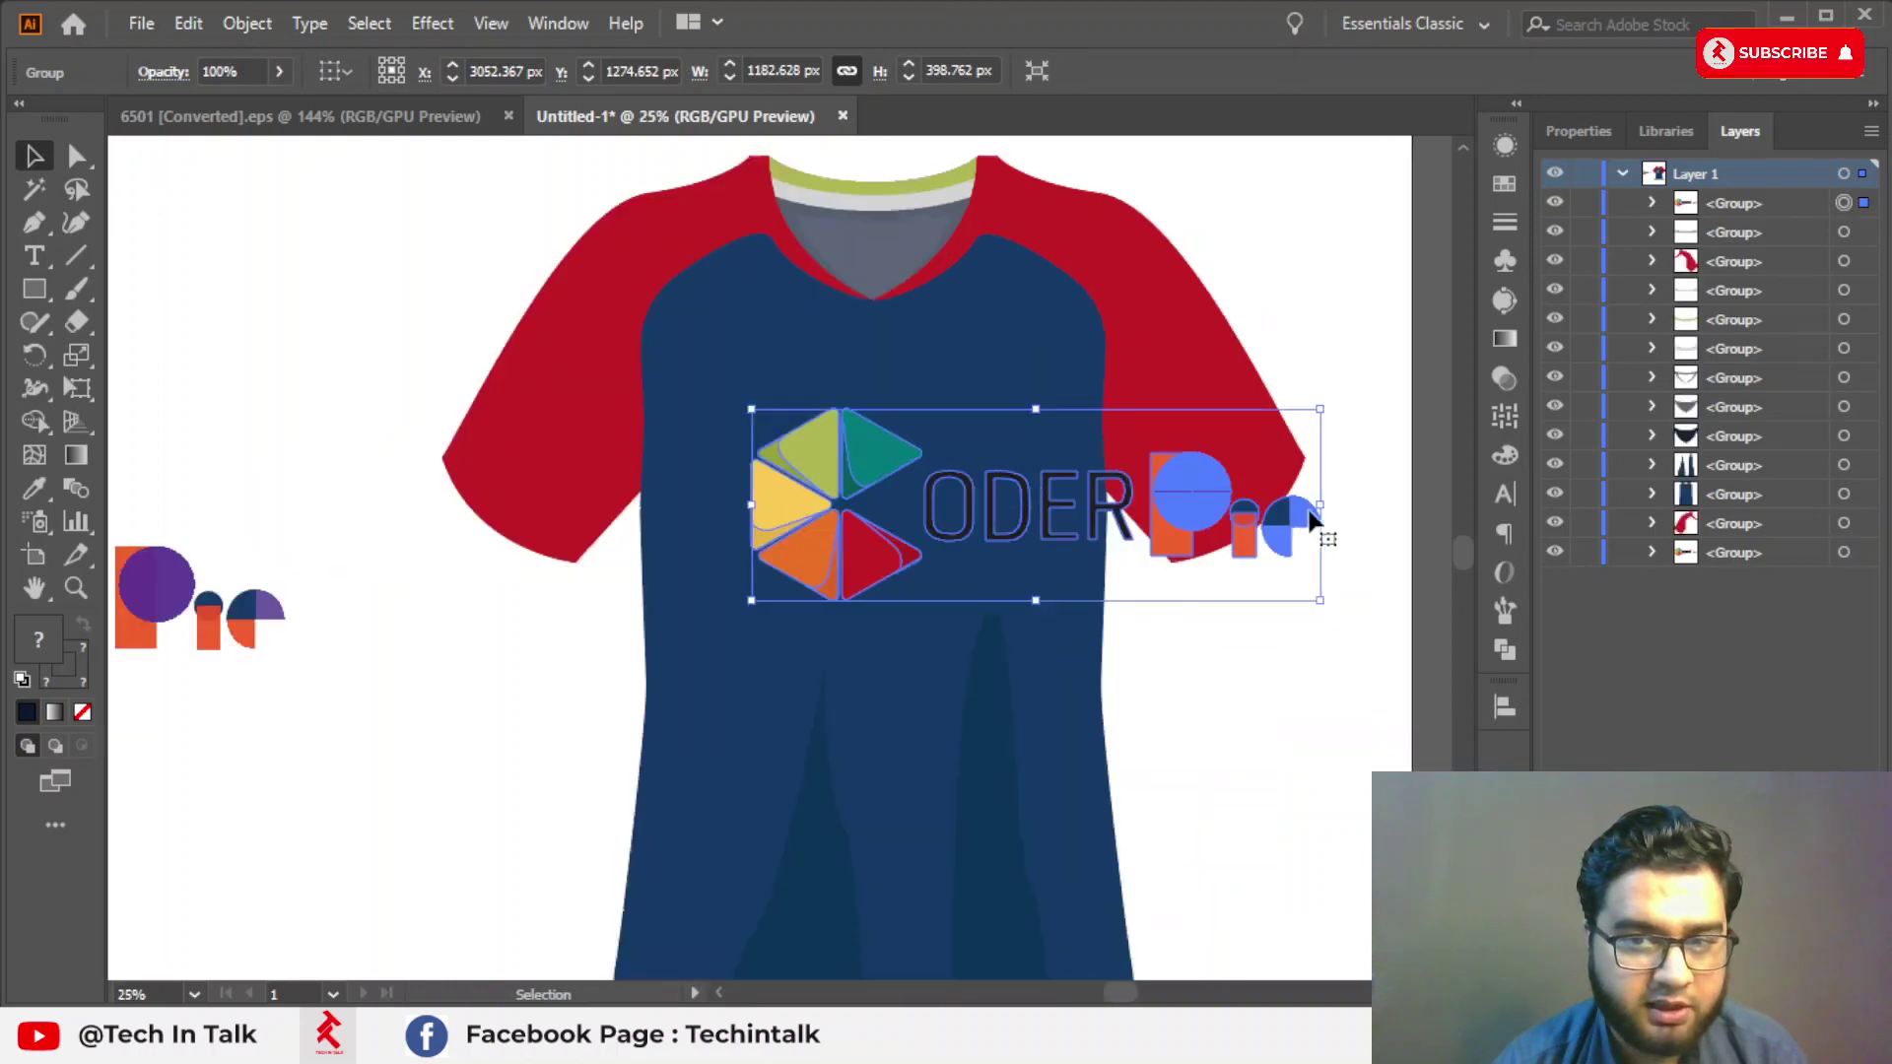
{"action": "left_click_drag", "start_coordinate": [1320, 500], "coordinate": [1015, 522]}
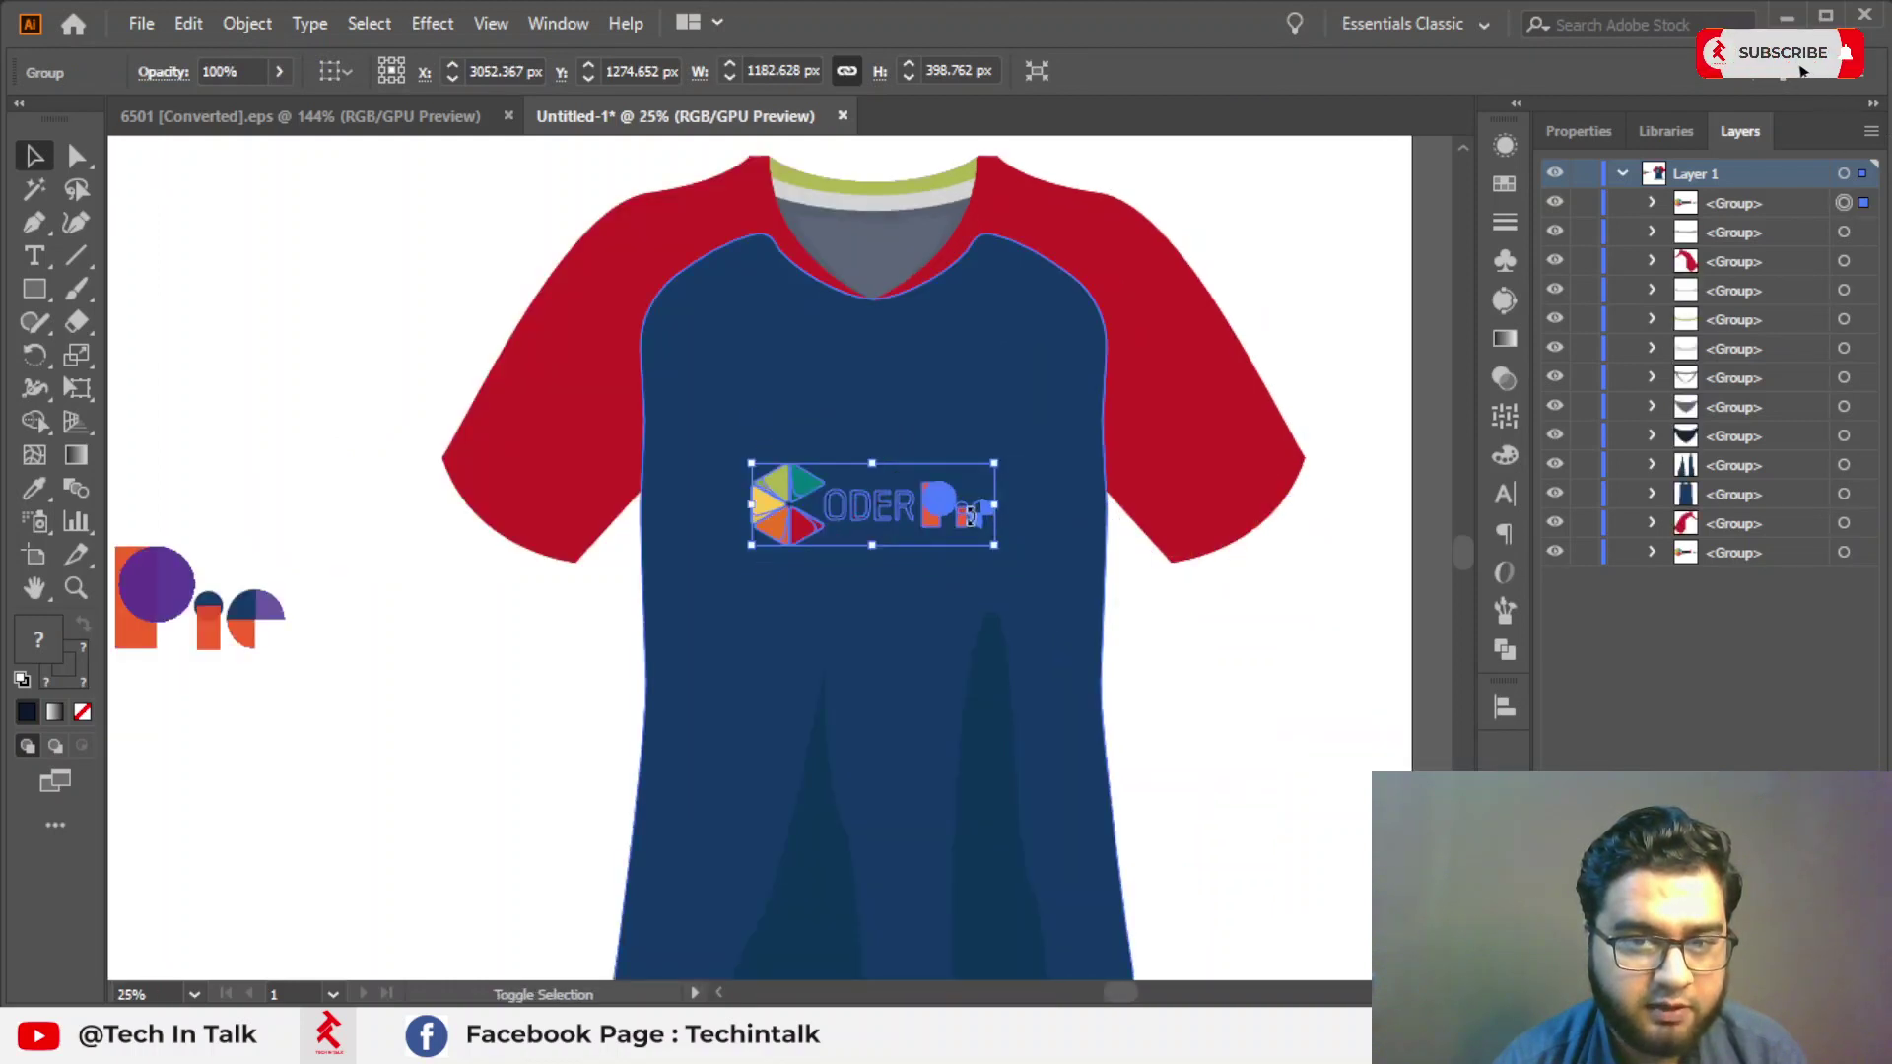
{"action": "scroll", "coordinate": [1015, 513], "scroll_direction": "up", "scroll_amount": 3}
{"action": "scroll", "coordinate": [806, 498], "scroll_direction": "down", "scroll_amount": 1}
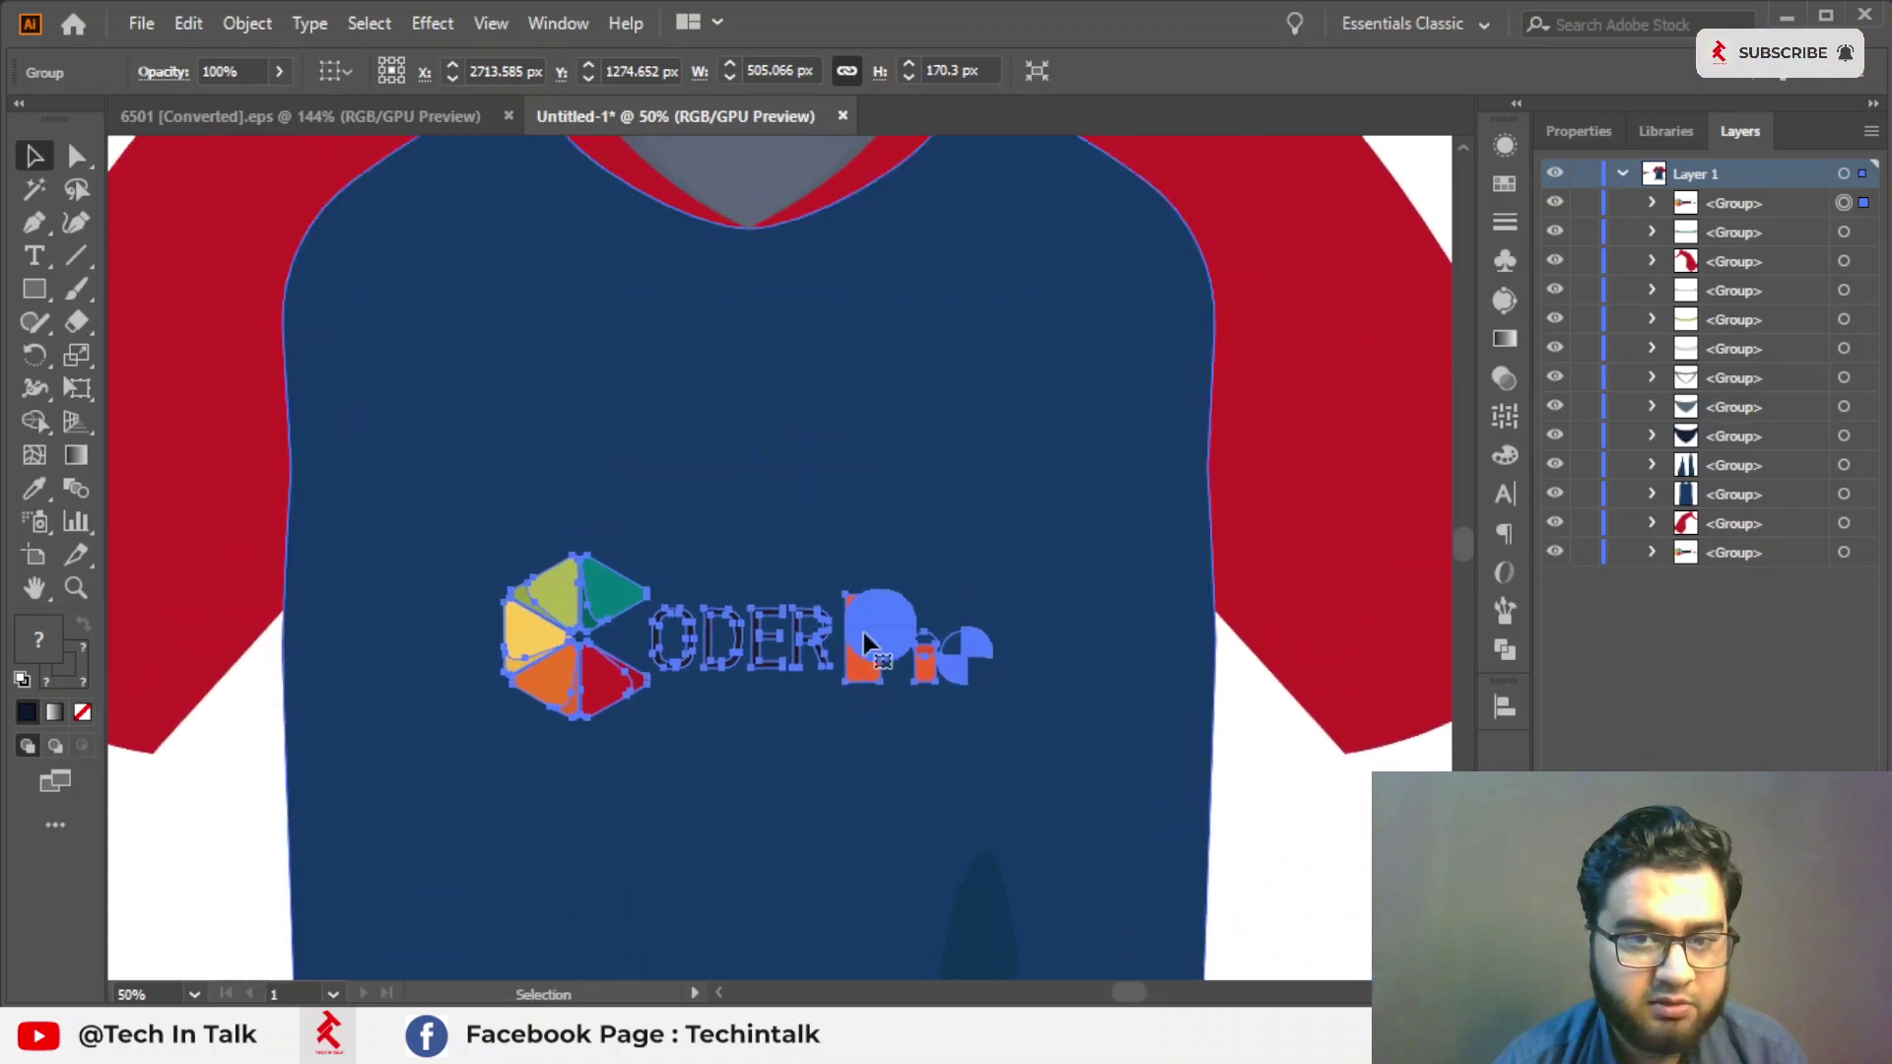
{"action": "left_click_drag", "start_coordinate": [863, 621], "coordinate": [866, 506]}
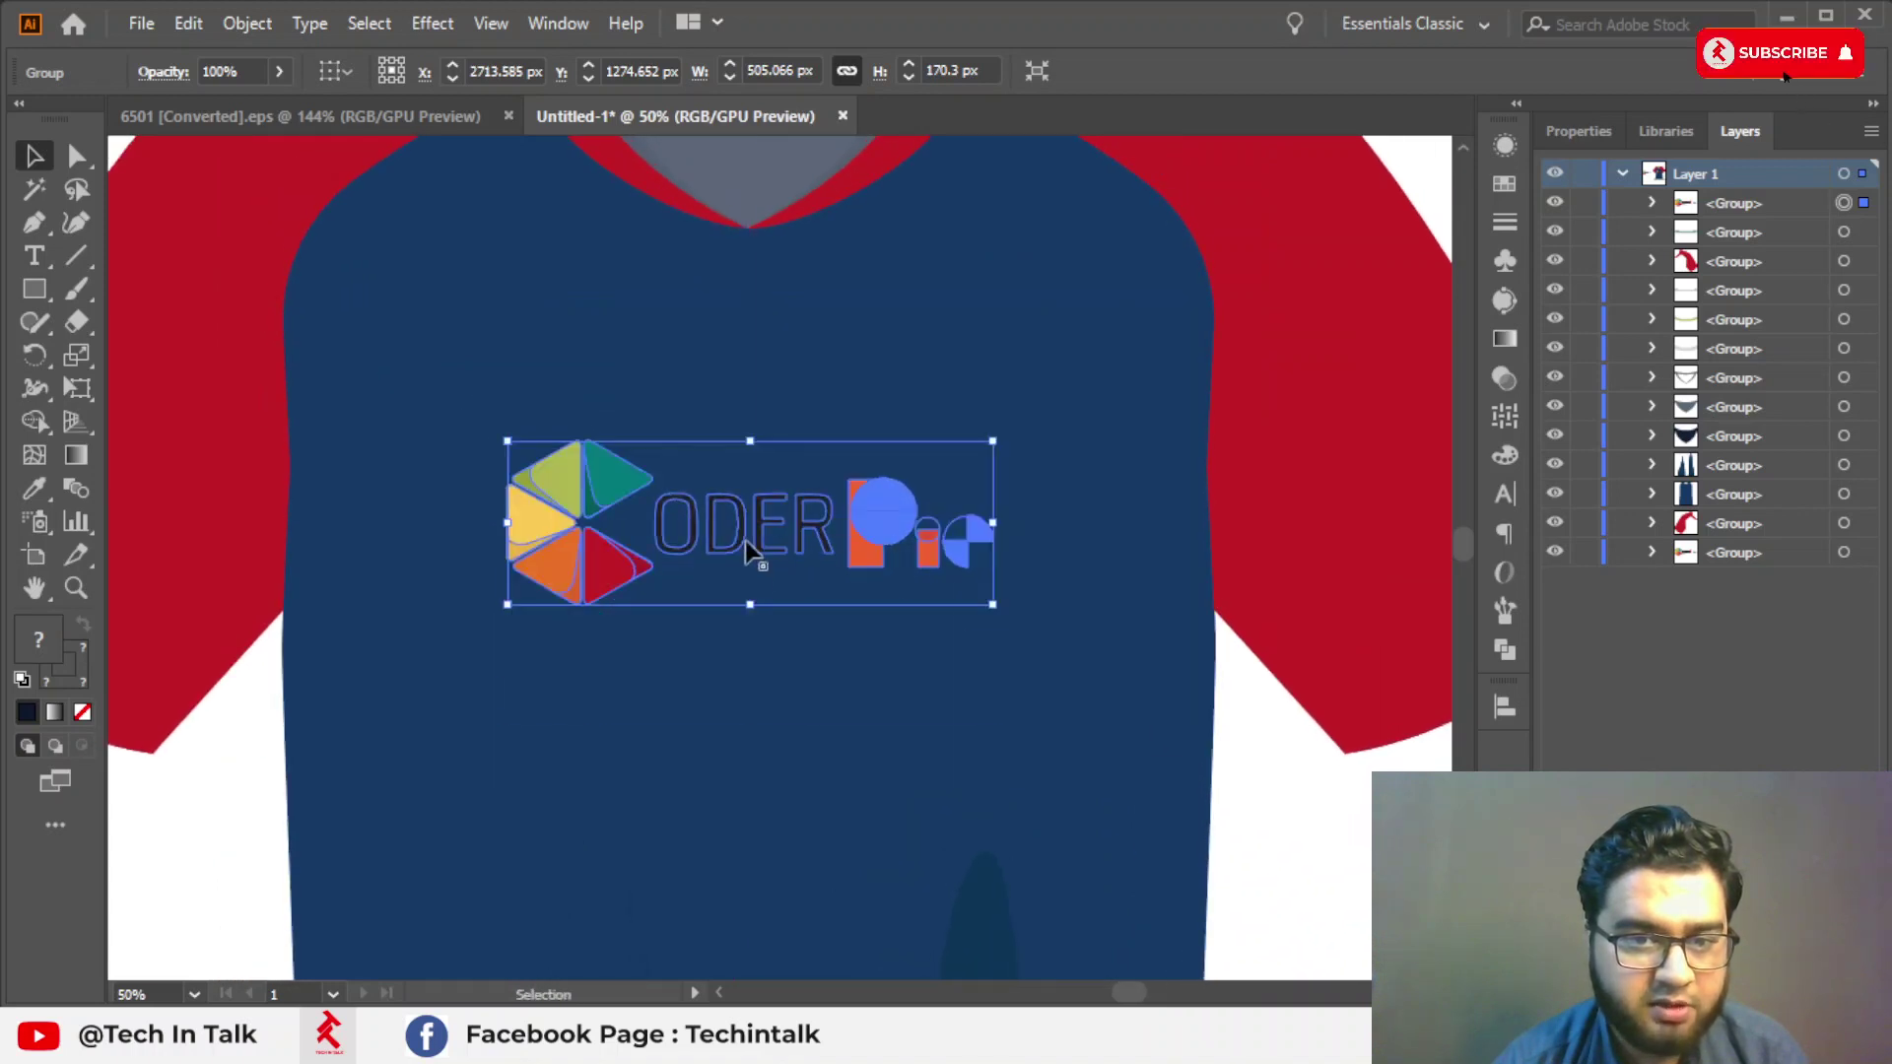
{"action": "left_click_drag", "start_coordinate": [753, 608], "coordinate": [754, 639]}
{"action": "mouse_move", "coordinate": [771, 543]}
{"action": "left_mouse_down"}
{"action": "mouse_move", "coordinate": [771, 719]}
{"action": "mouse_move", "coordinate": [771, 701]}
{"action": "left_mouse_up"}
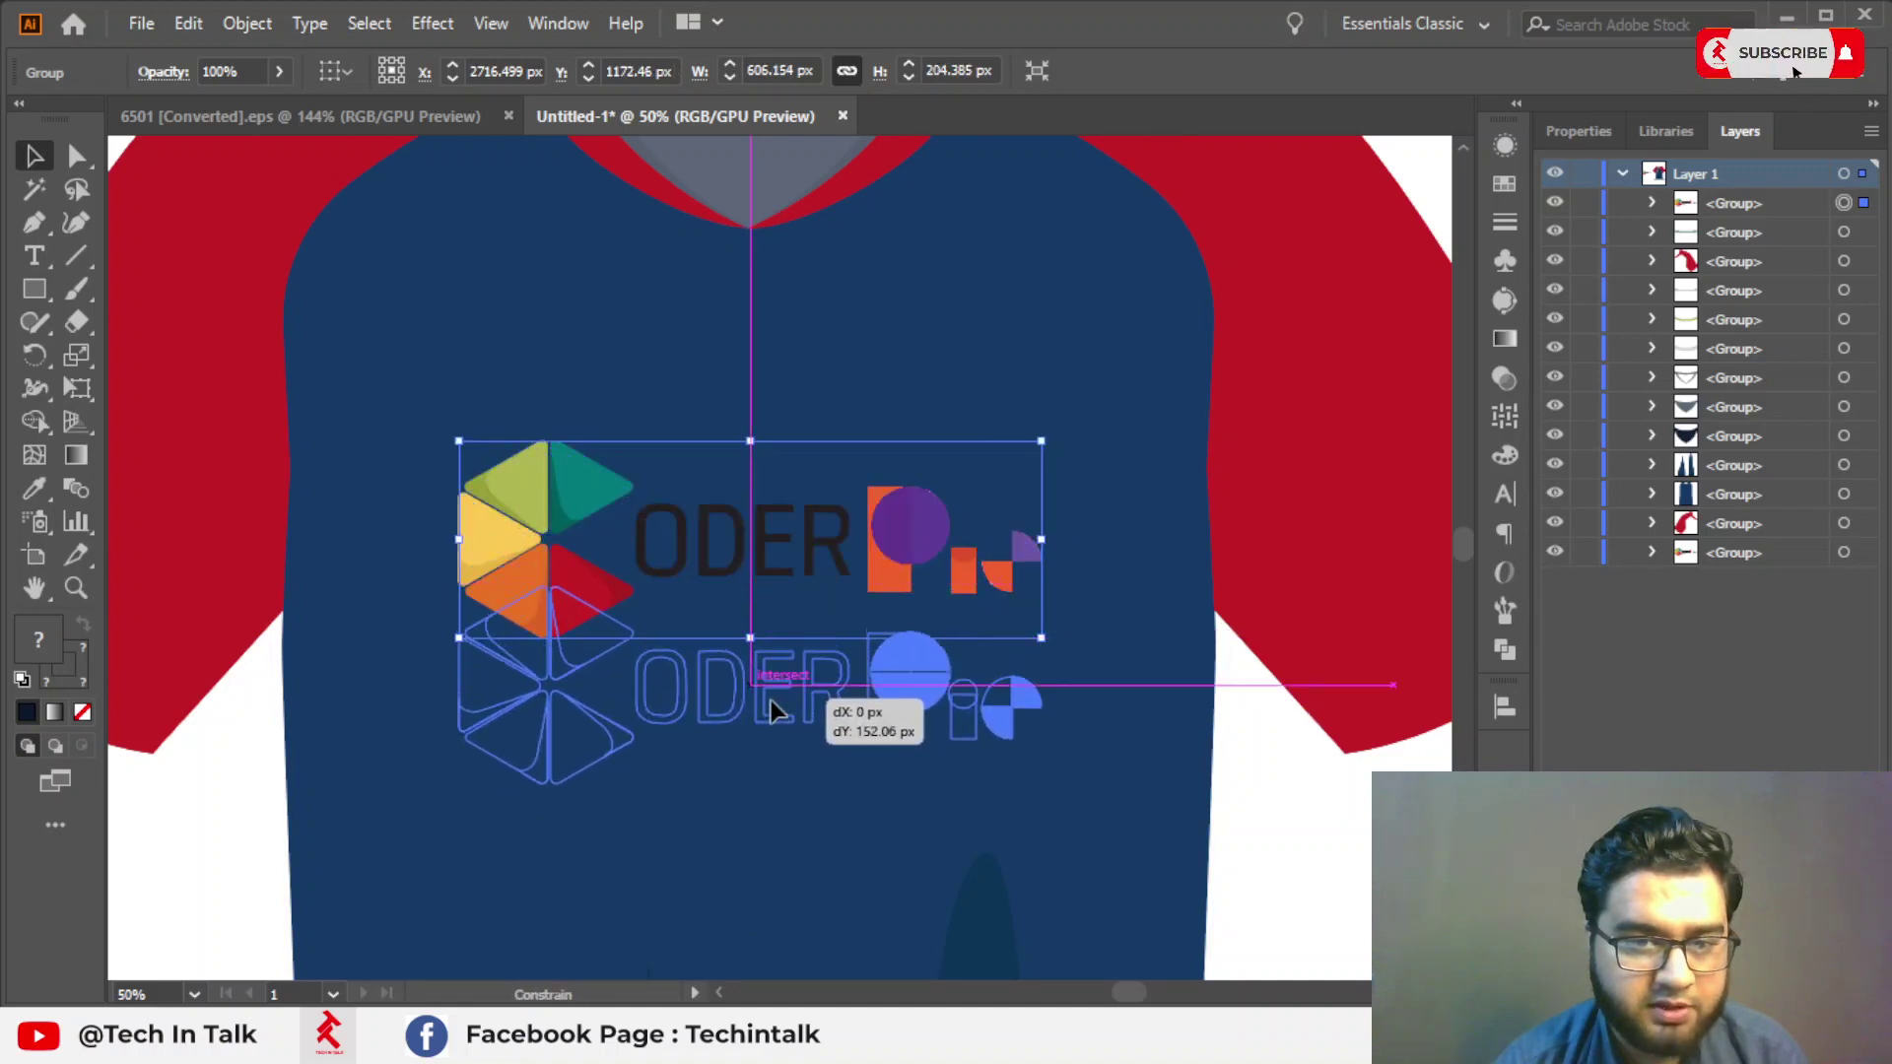
{"action": "left_click_drag", "start_coordinate": [997, 709], "coordinate": [966, 698]}
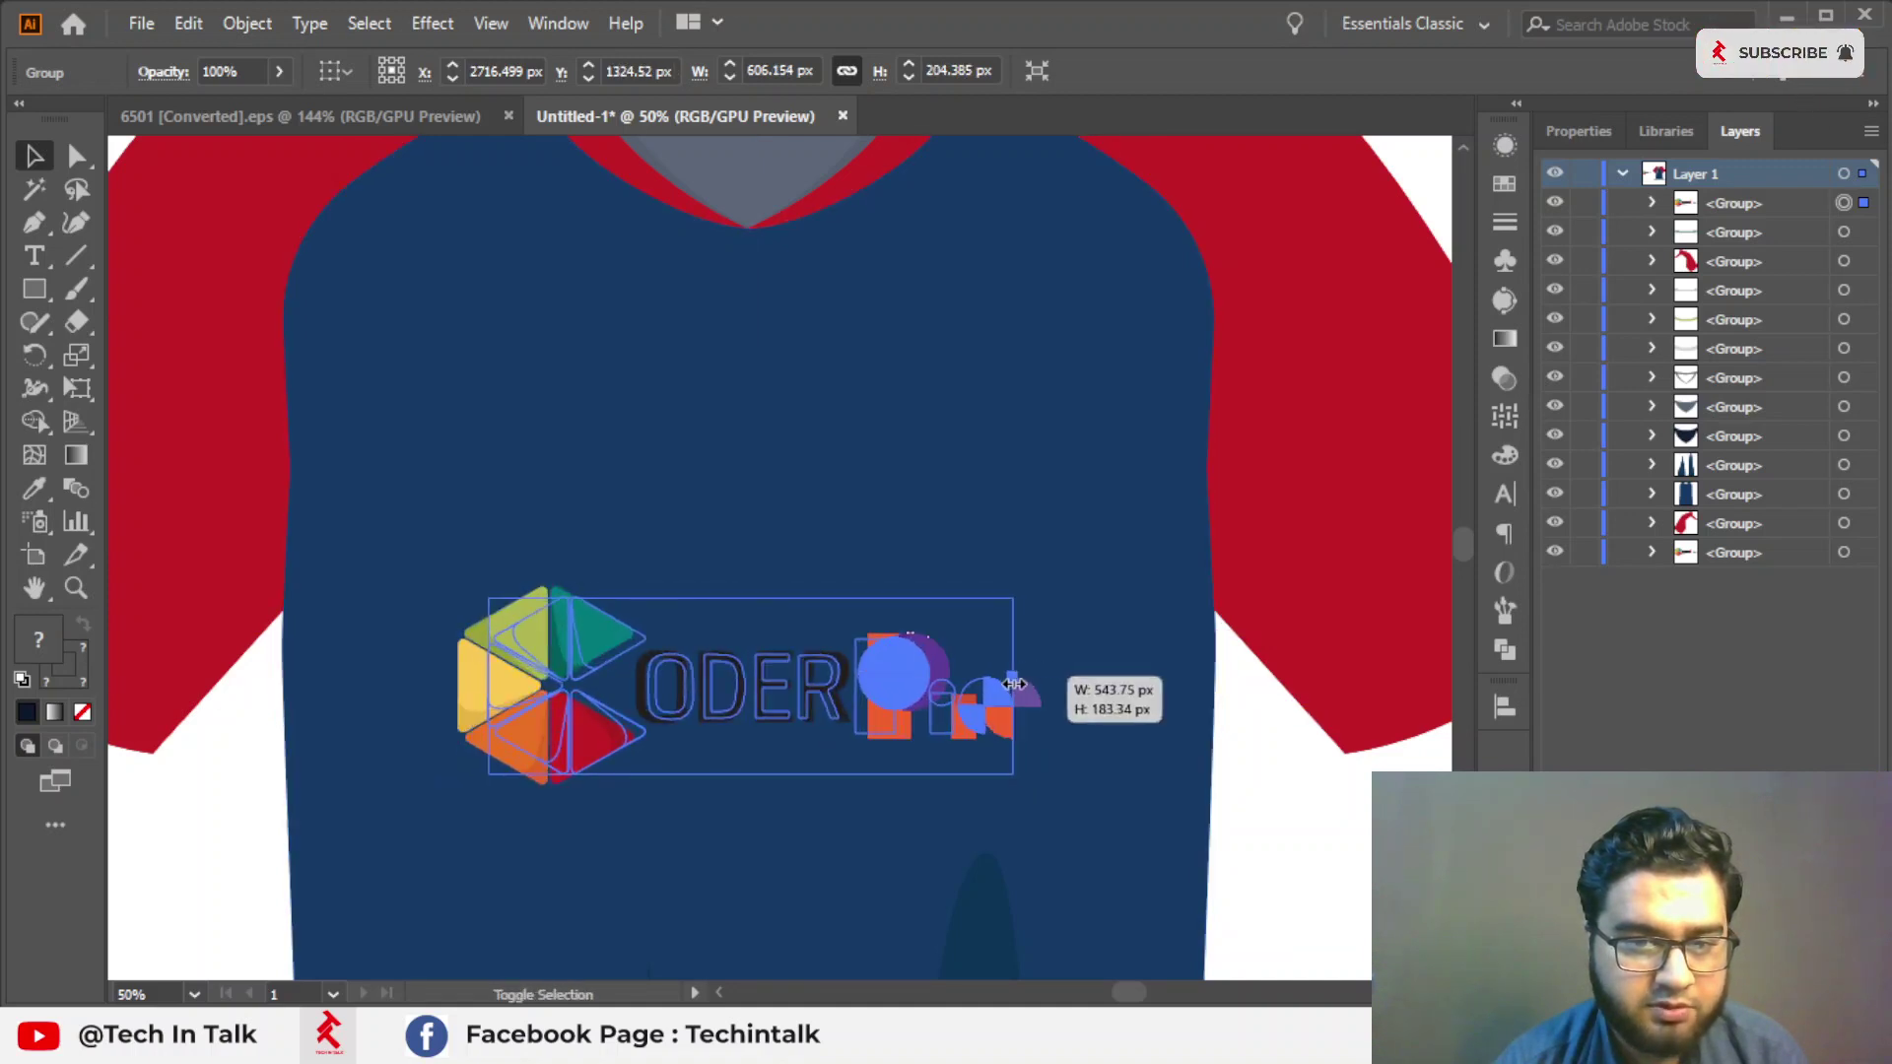
{"action": "key", "text": "ctrl+minus"}
{"action": "key", "text": "ctrl+minus"}
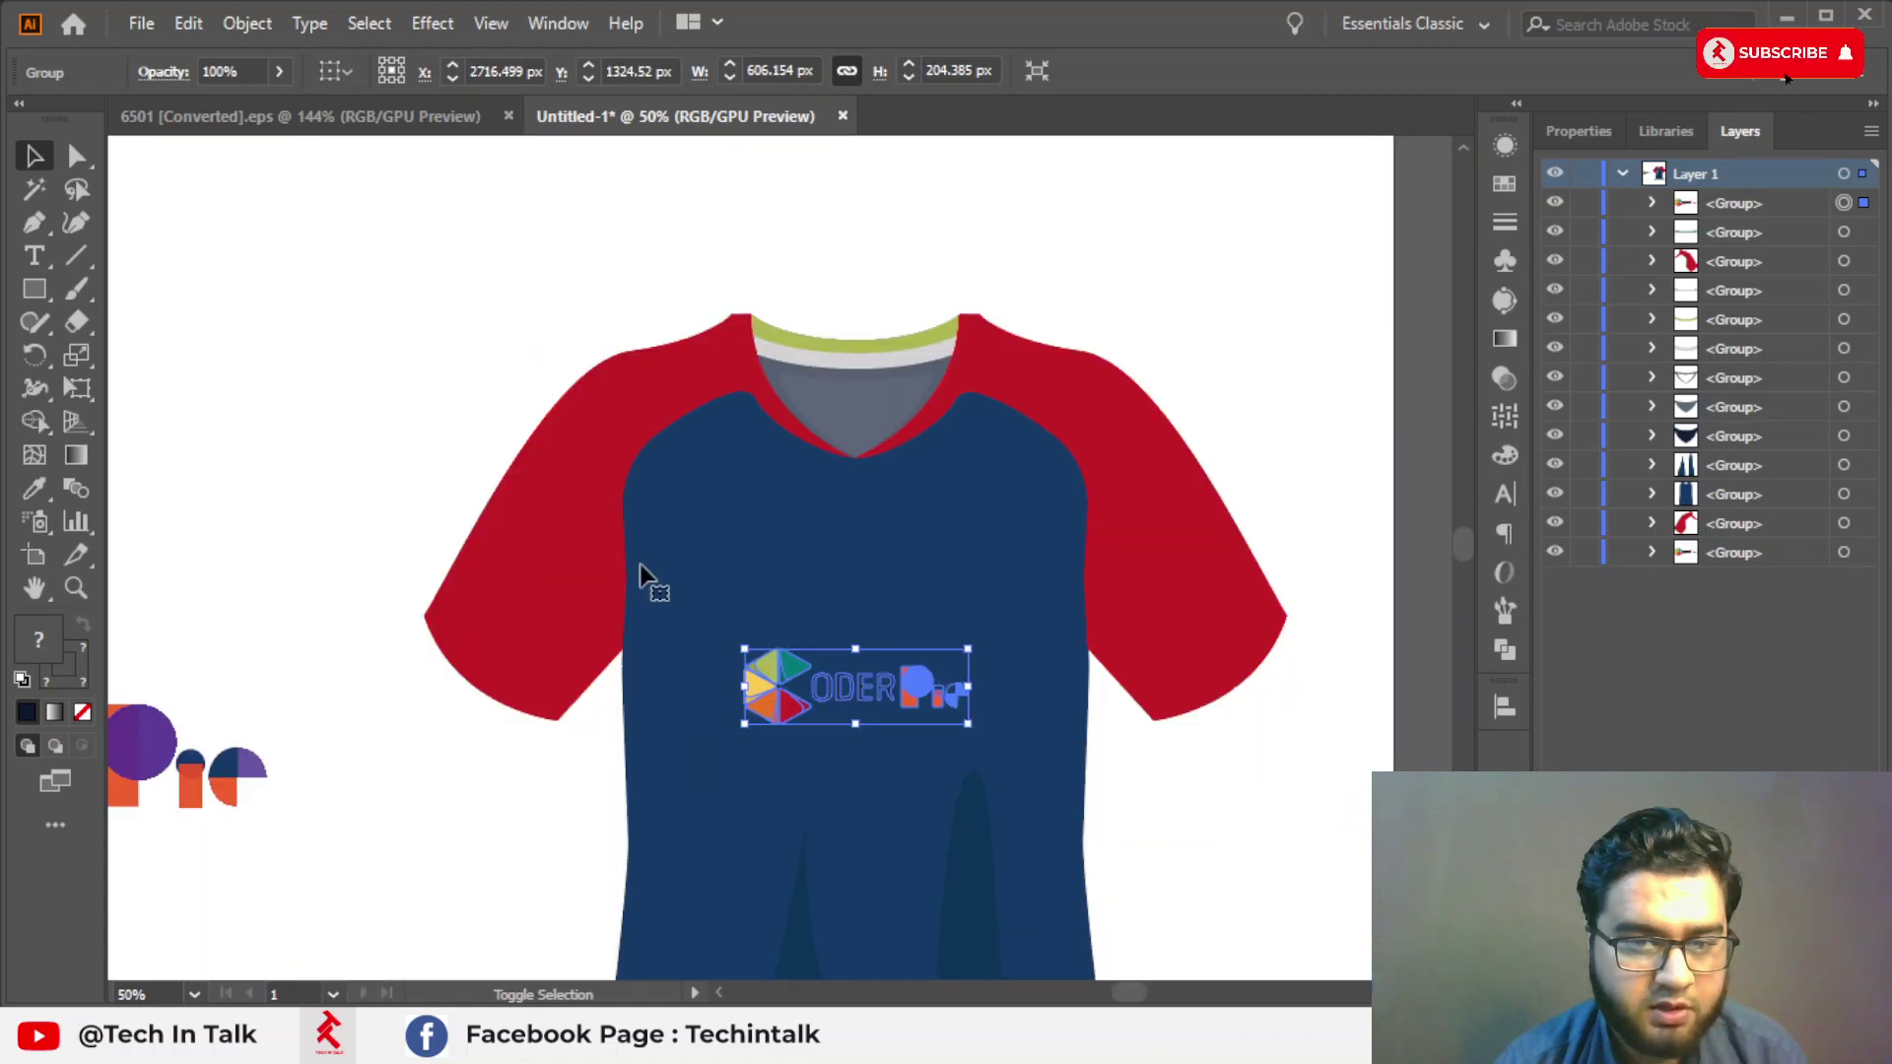
{"action": "key", "text": "ctrl+minus"}
{"action": "key", "text": "ctrl+minus"}
Copy the logo's hexagon emblem and place a smaller version on the shirt's upper chest.
{"action": "key", "text": "a"}
{"action": "left_click_drag", "start_coordinate": [562, 449], "coordinate": [659, 636]}
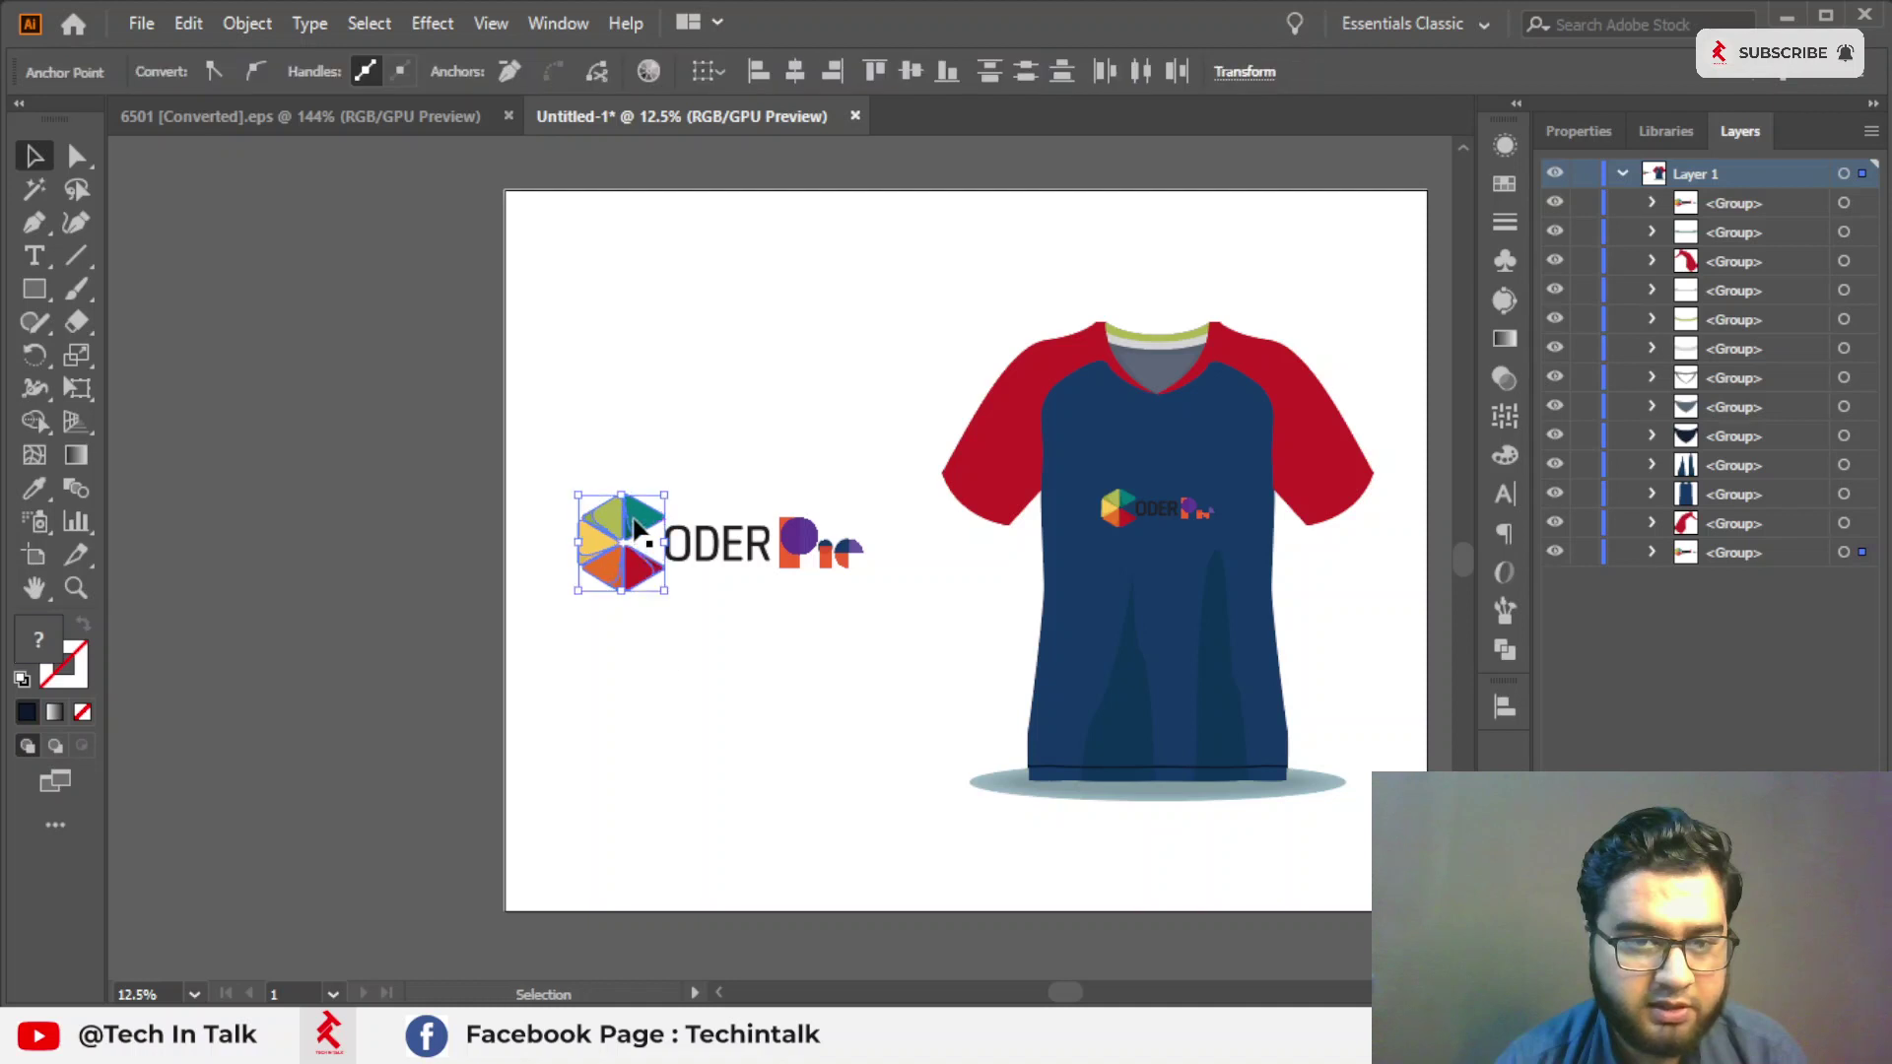
{"action": "key", "text": "ctrl+h"}
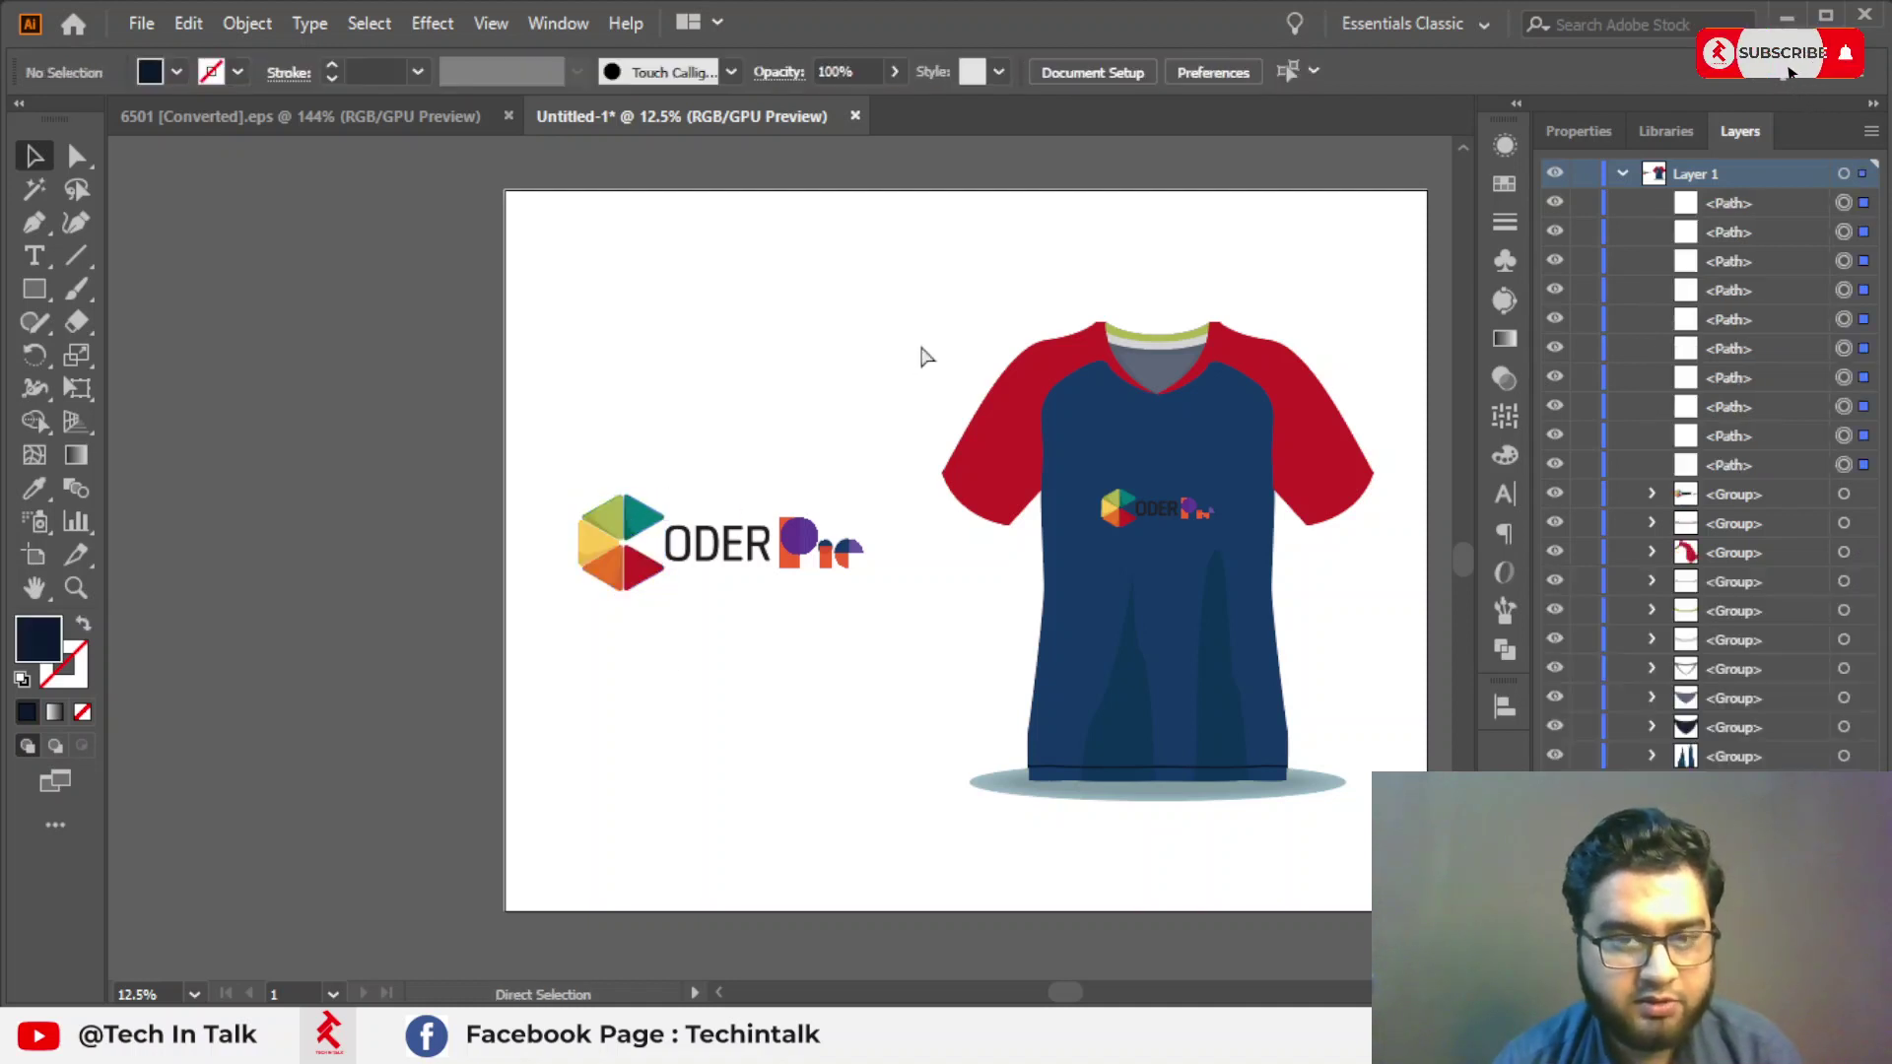
{"action": "mouse_move", "coordinate": [924, 355]}
{"action": "left_mouse_down"}
{"action": "mouse_move", "coordinate": [622, 559]}
{"action": "mouse_move", "coordinate": [871, 483]}
{"action": "mouse_move", "coordinate": [980, 606]}
{"action": "mouse_move", "coordinate": [836, 624]}
{"action": "mouse_move", "coordinate": [808, 652]}
{"action": "mouse_move", "coordinate": [831, 625]}
{"action": "left_mouse_up"}
{"action": "scroll", "coordinate": [871, 481], "scroll_direction": "up", "scroll_amount": 7}
{"action": "scroll", "coordinate": [836, 624], "scroll_direction": "down", "scroll_amount": 2}
{"action": "scroll", "coordinate": [836, 625], "scroll_direction": "down", "scroll_amount": 1}
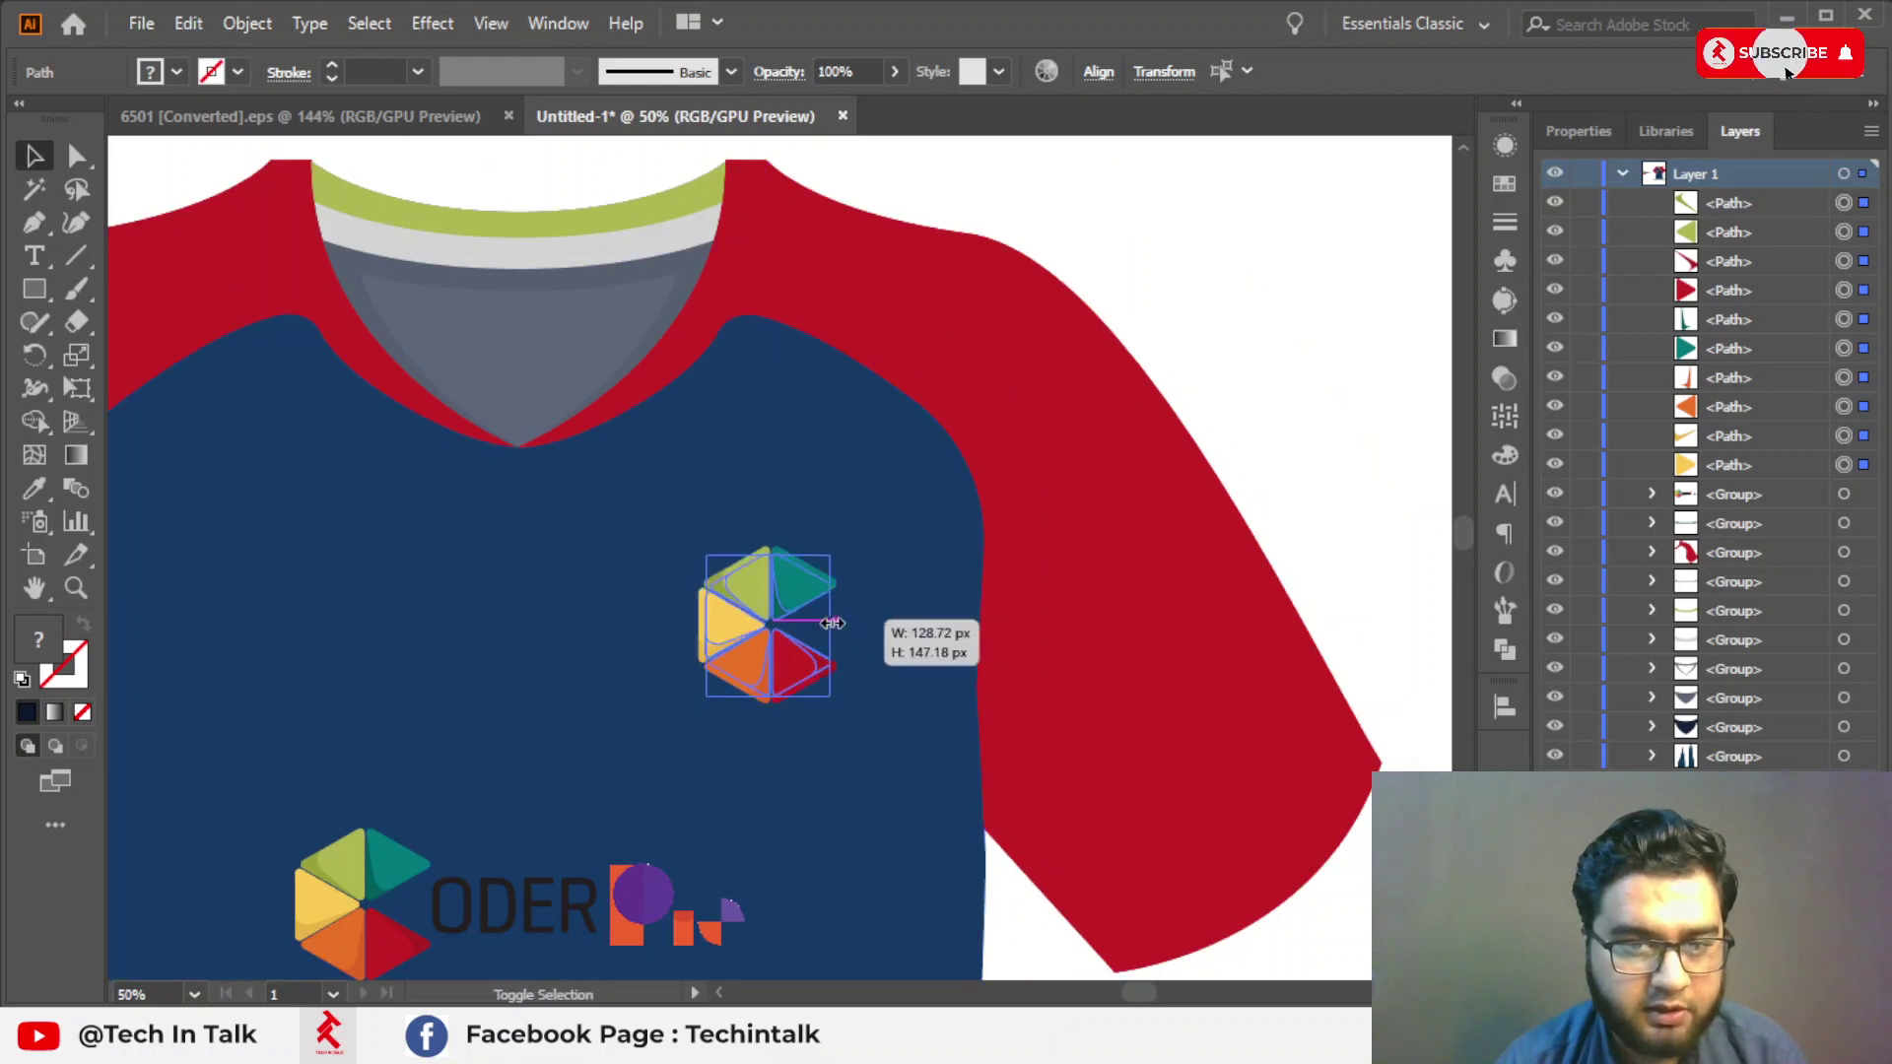
{"action": "key", "text": "ctrl+minus"}
{"action": "key", "text": "ctrl+minus"}
{"action": "left_click", "coordinate": [997, 492]}
{"action": "left_click_drag", "start_coordinate": [995, 498], "coordinate": [1126, 361]}
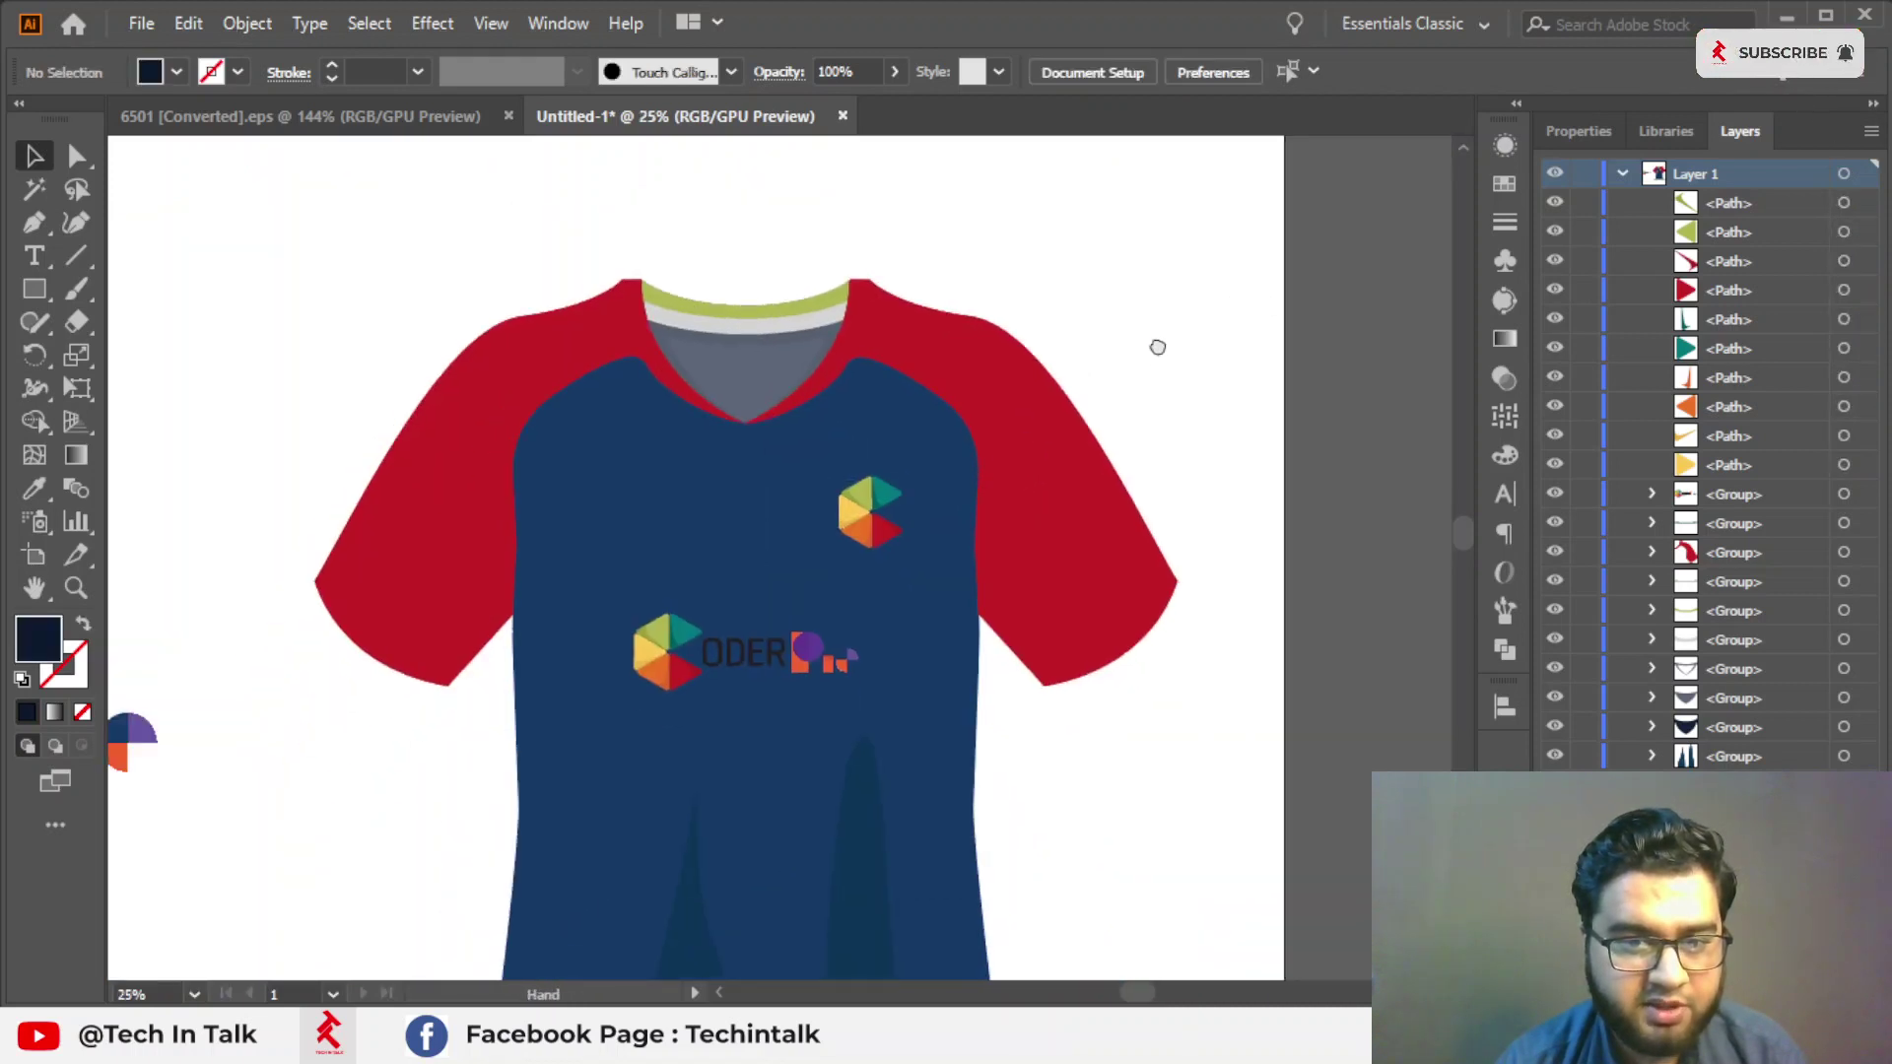
Enlarge the chest CoderPie logo slightly and move it lower on the shirt.
{"action": "left_click", "coordinate": [749, 591]}
{"action": "left_click_drag", "start_coordinate": [805, 633], "coordinate": [811, 655]}
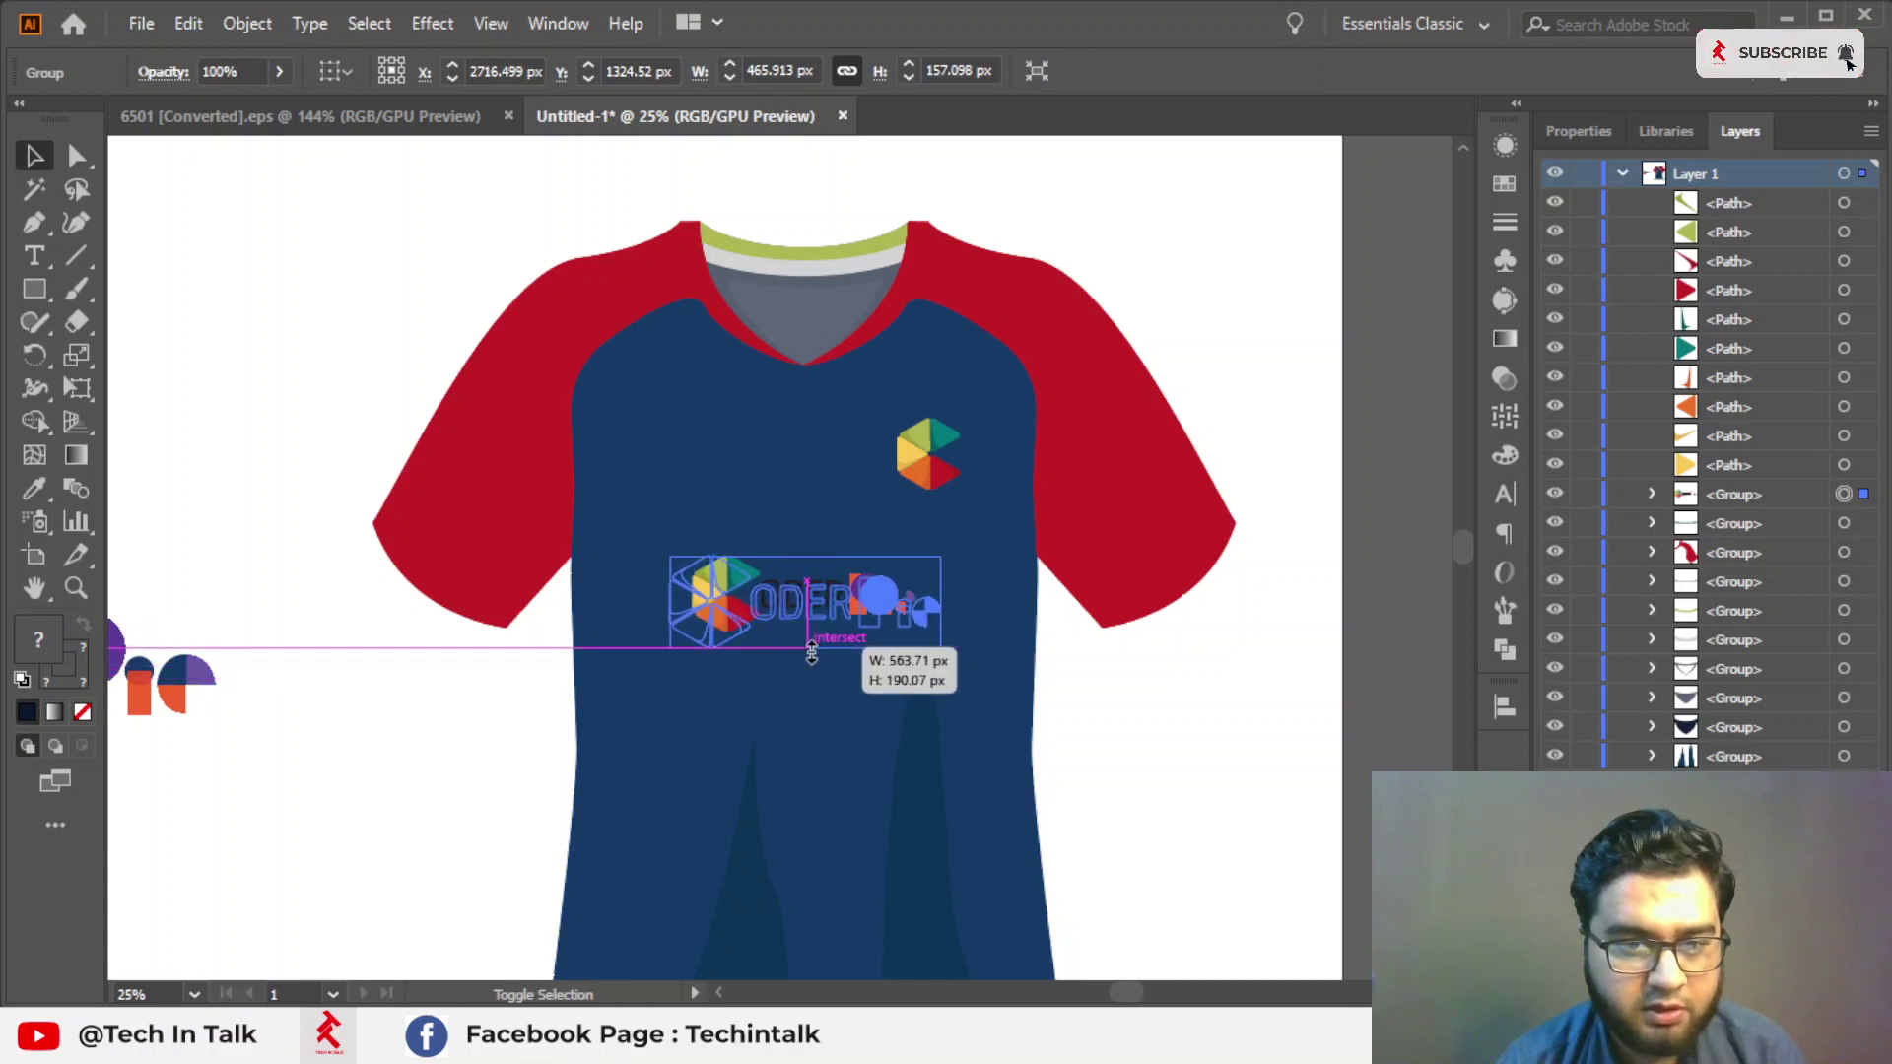
{"action": "left_click_drag", "start_coordinate": [811, 655], "coordinate": [800, 642]}
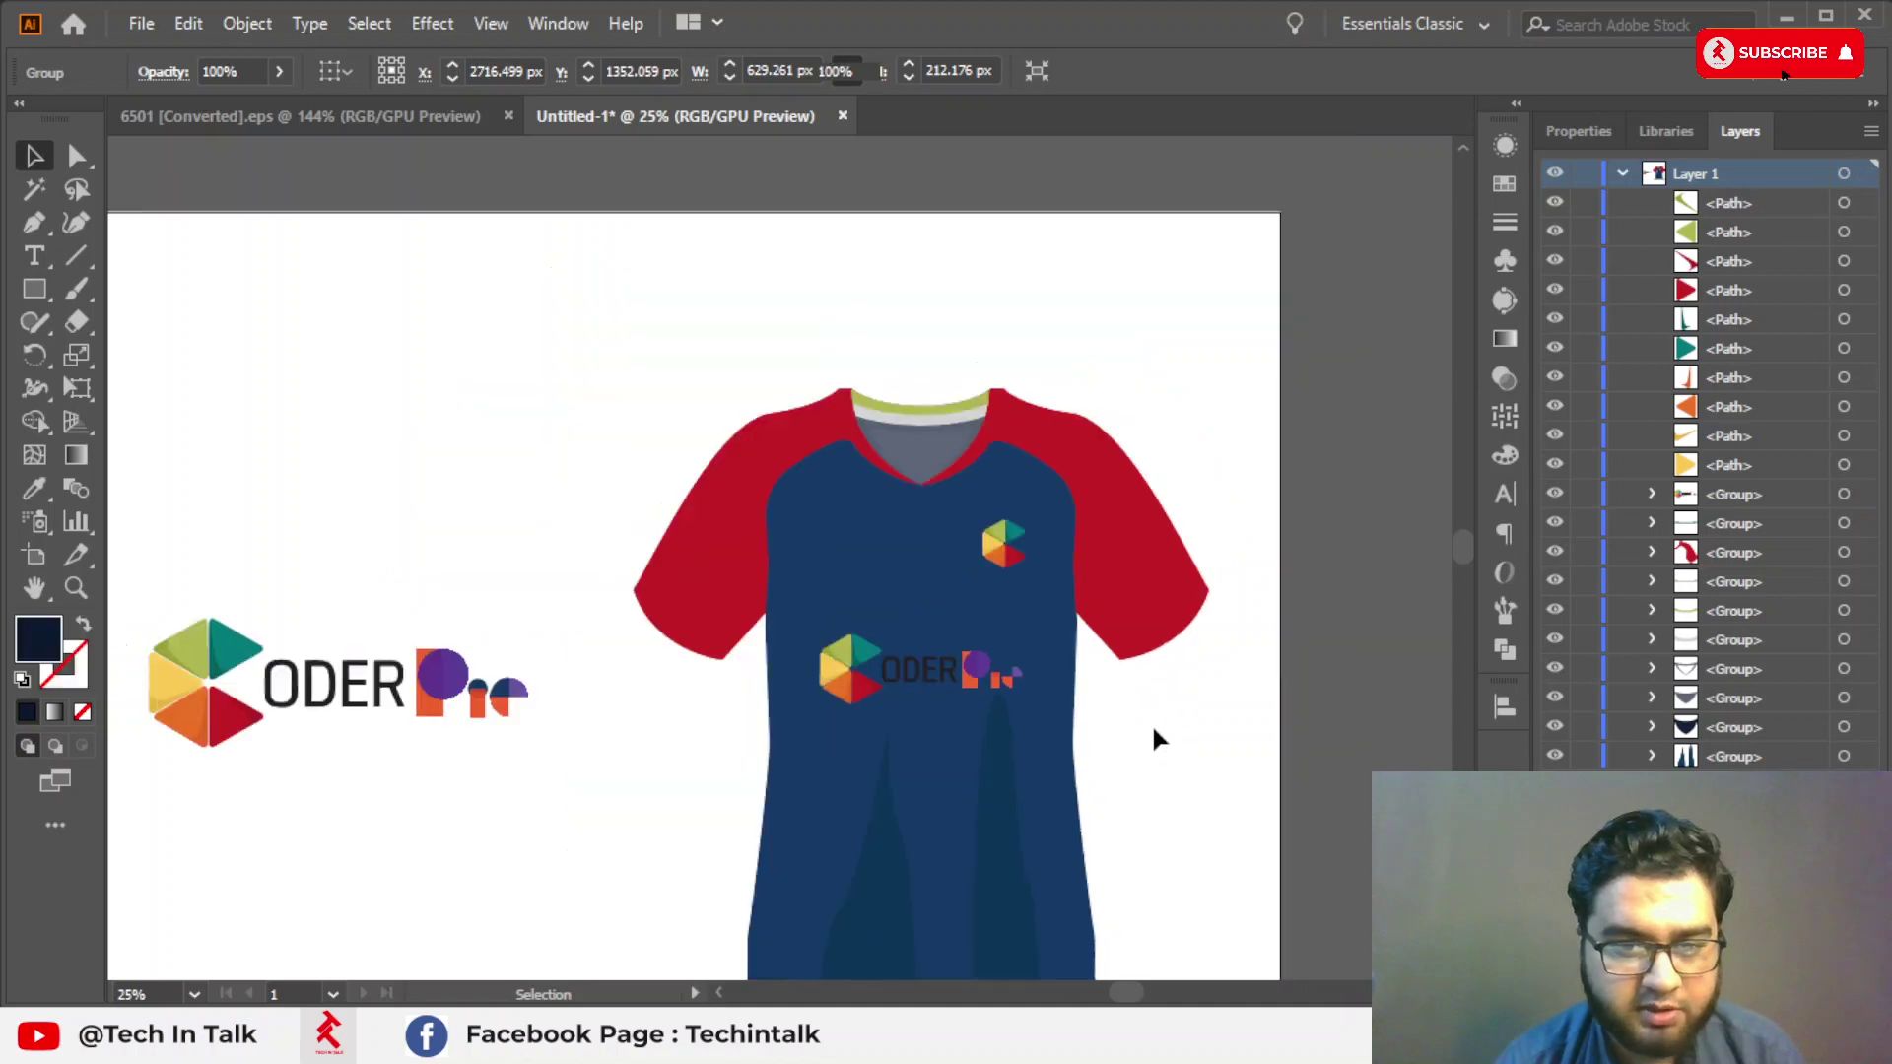
{"action": "key", "text": "ctrl+minus"}
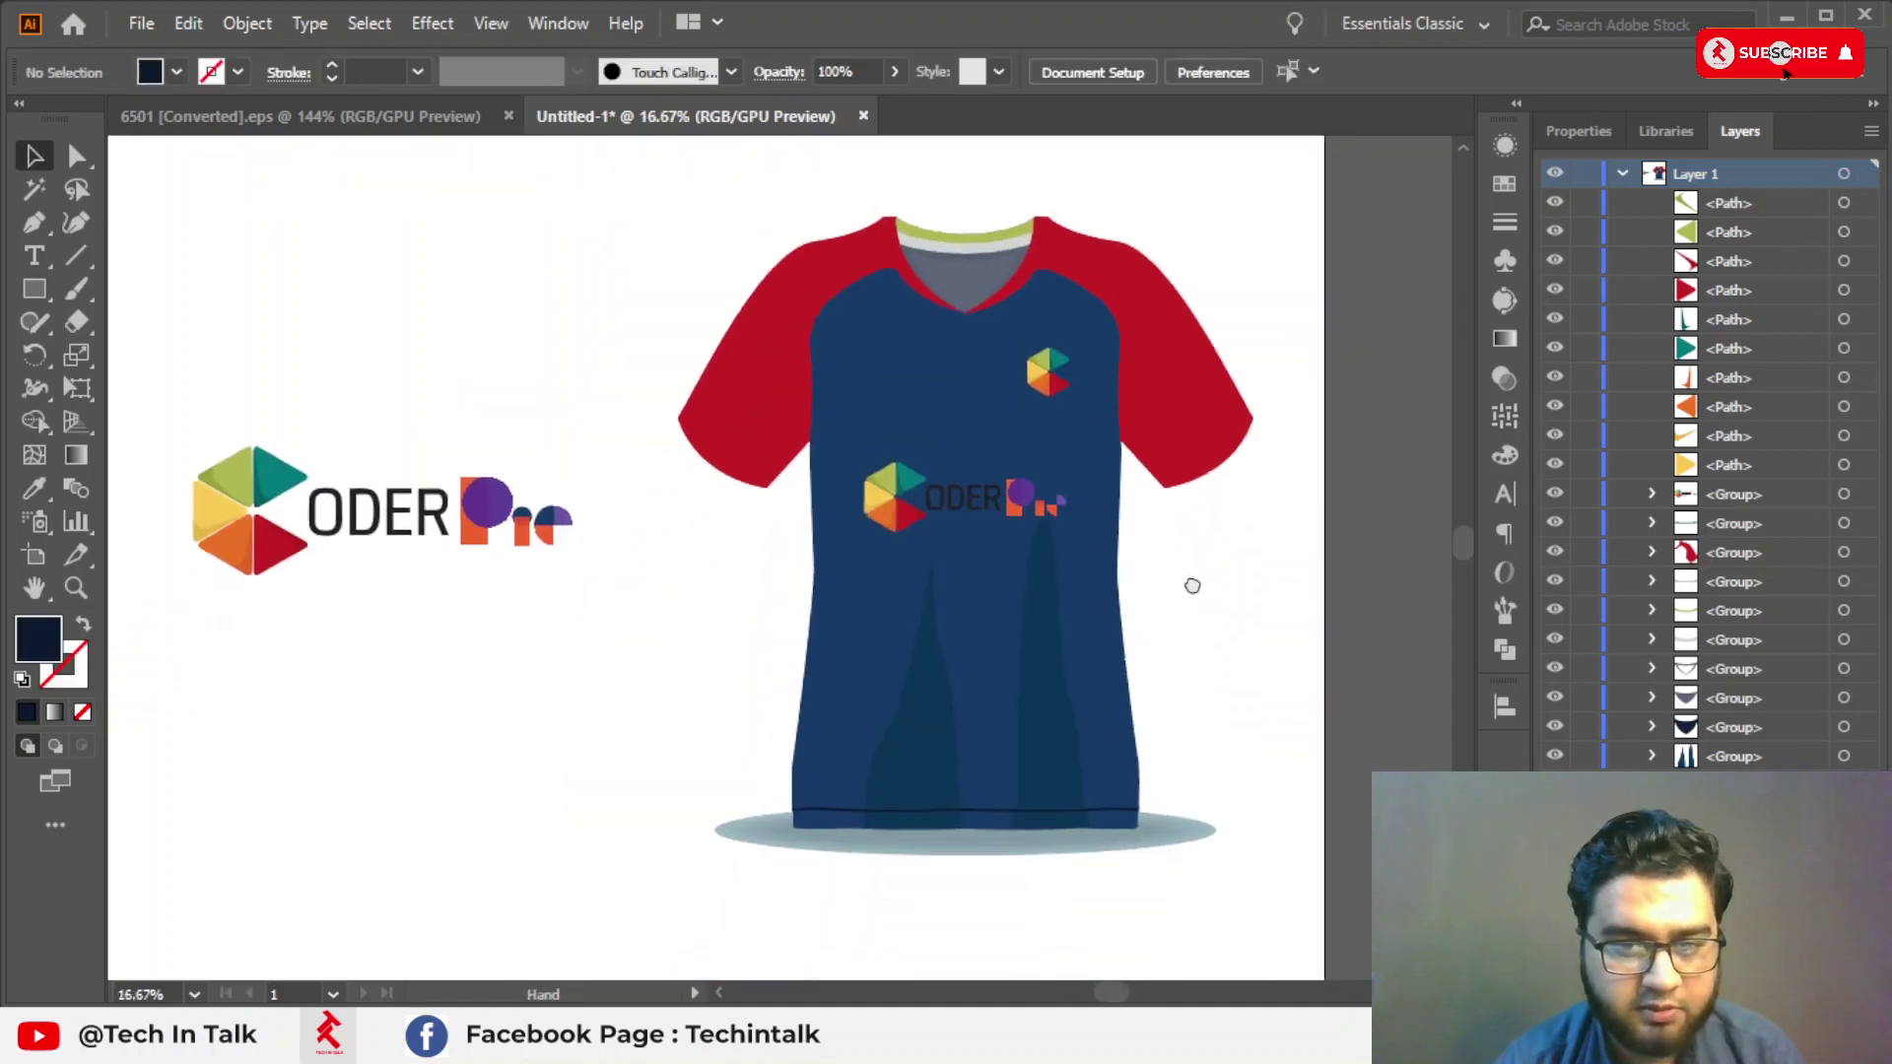
{"action": "left_click", "coordinate": [1188, 557]}
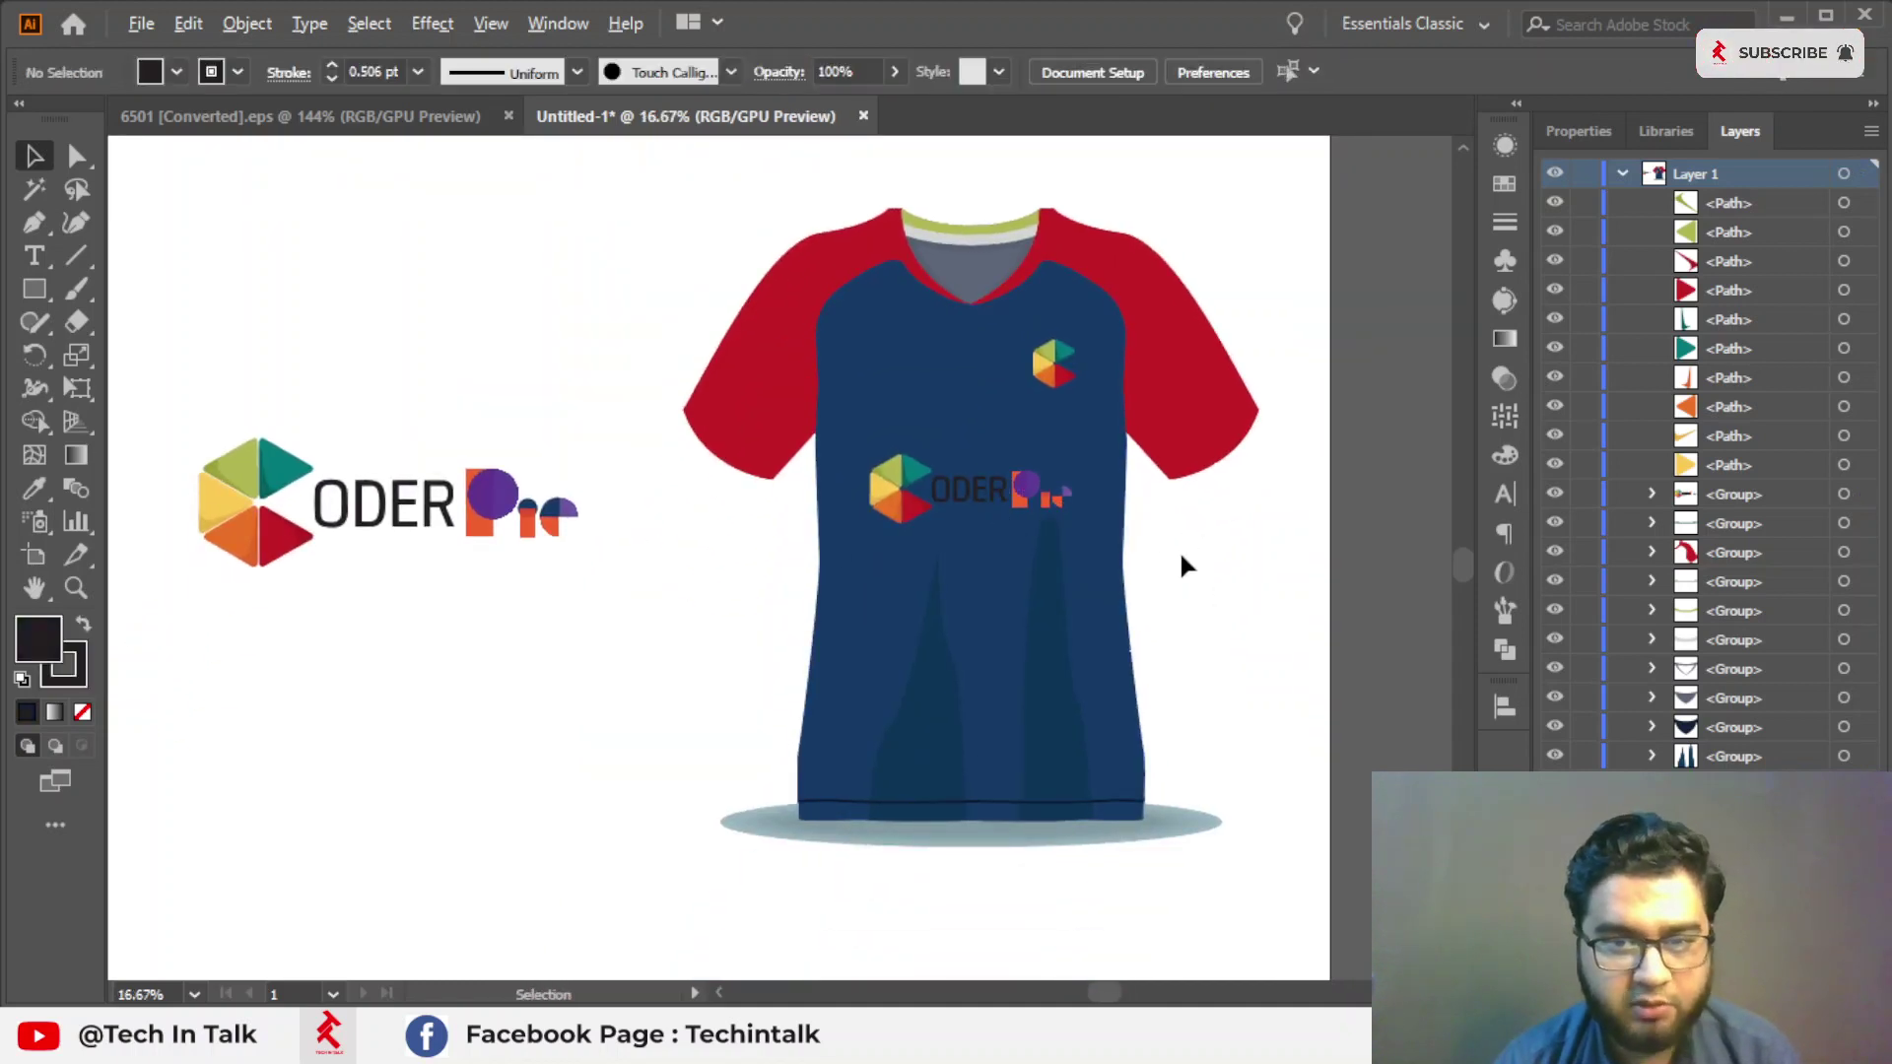
{"action": "key", "text": "ctrl+minus"}
{"action": "left_click_drag", "start_coordinate": [1179, 553], "coordinate": [1045, 569]}
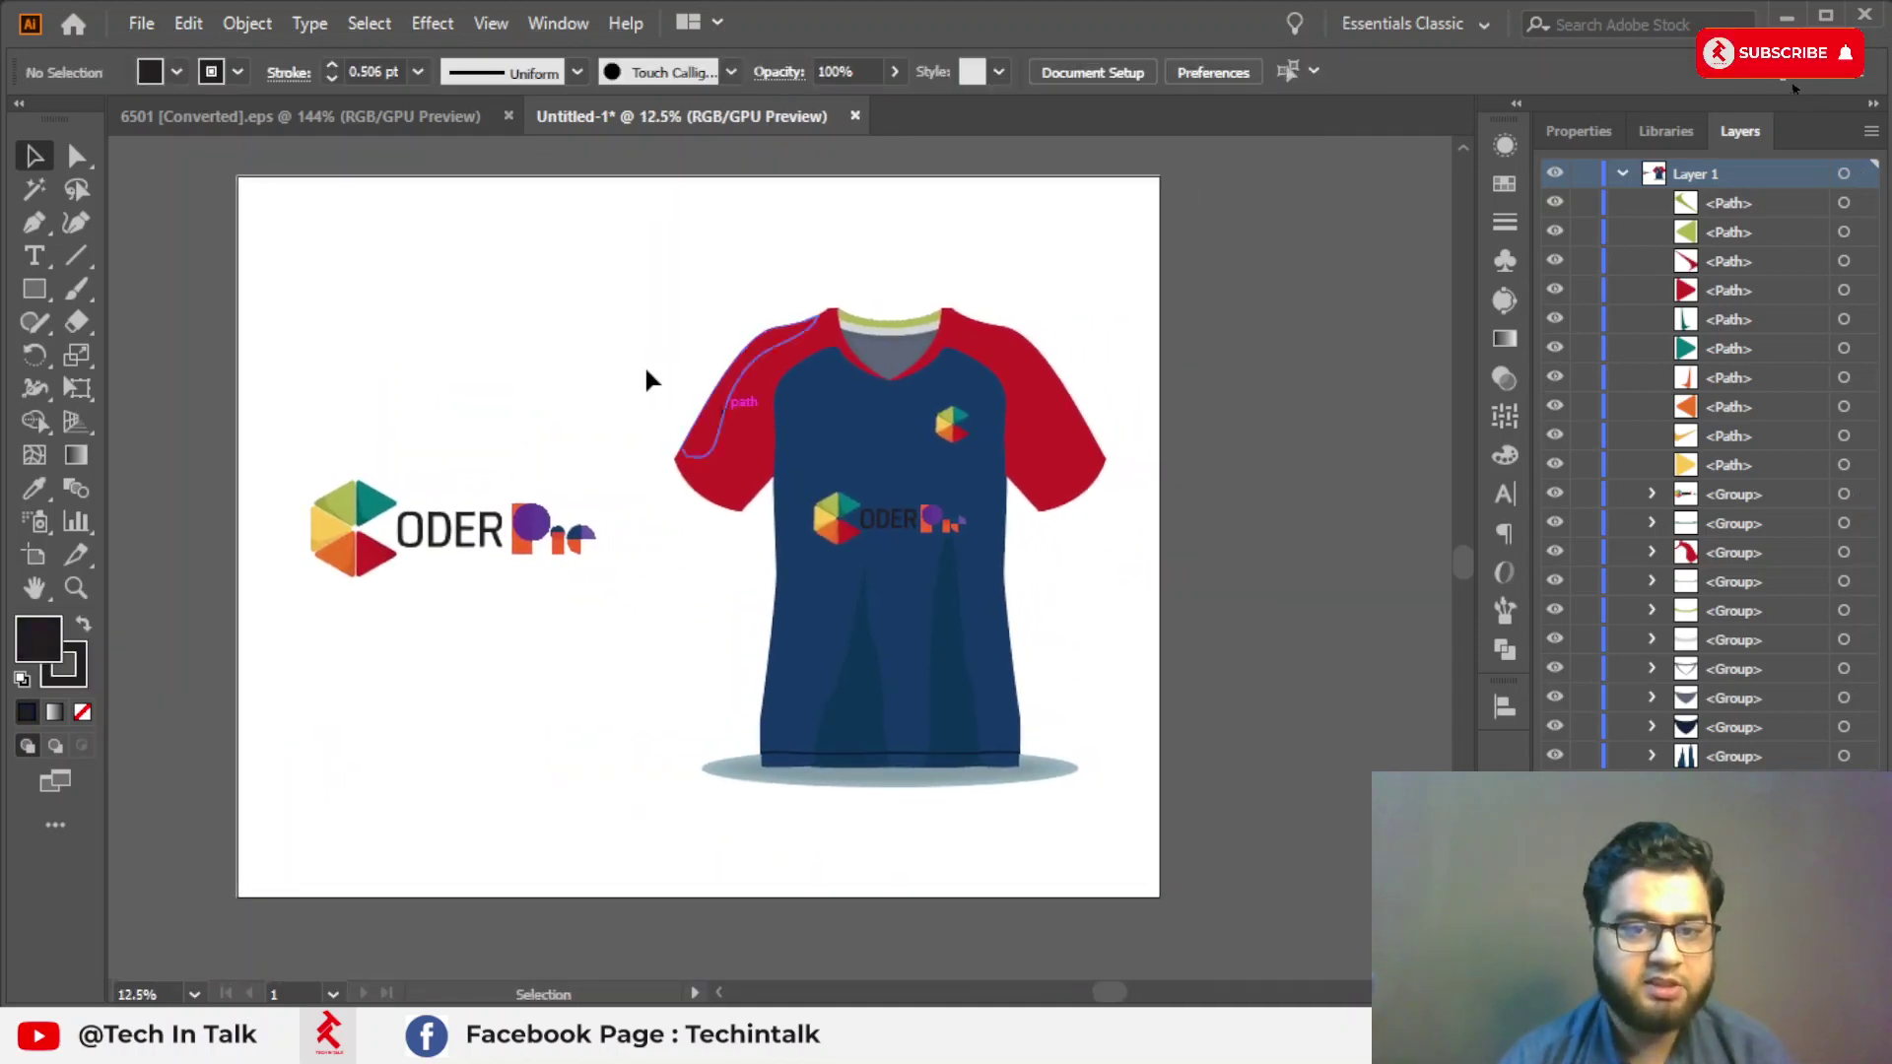
Marquee-select all the shirt's pieces and group them with Ctrl+G.
{"action": "left_click", "coordinate": [999, 351]}
{"action": "left_click", "coordinate": [739, 206]}
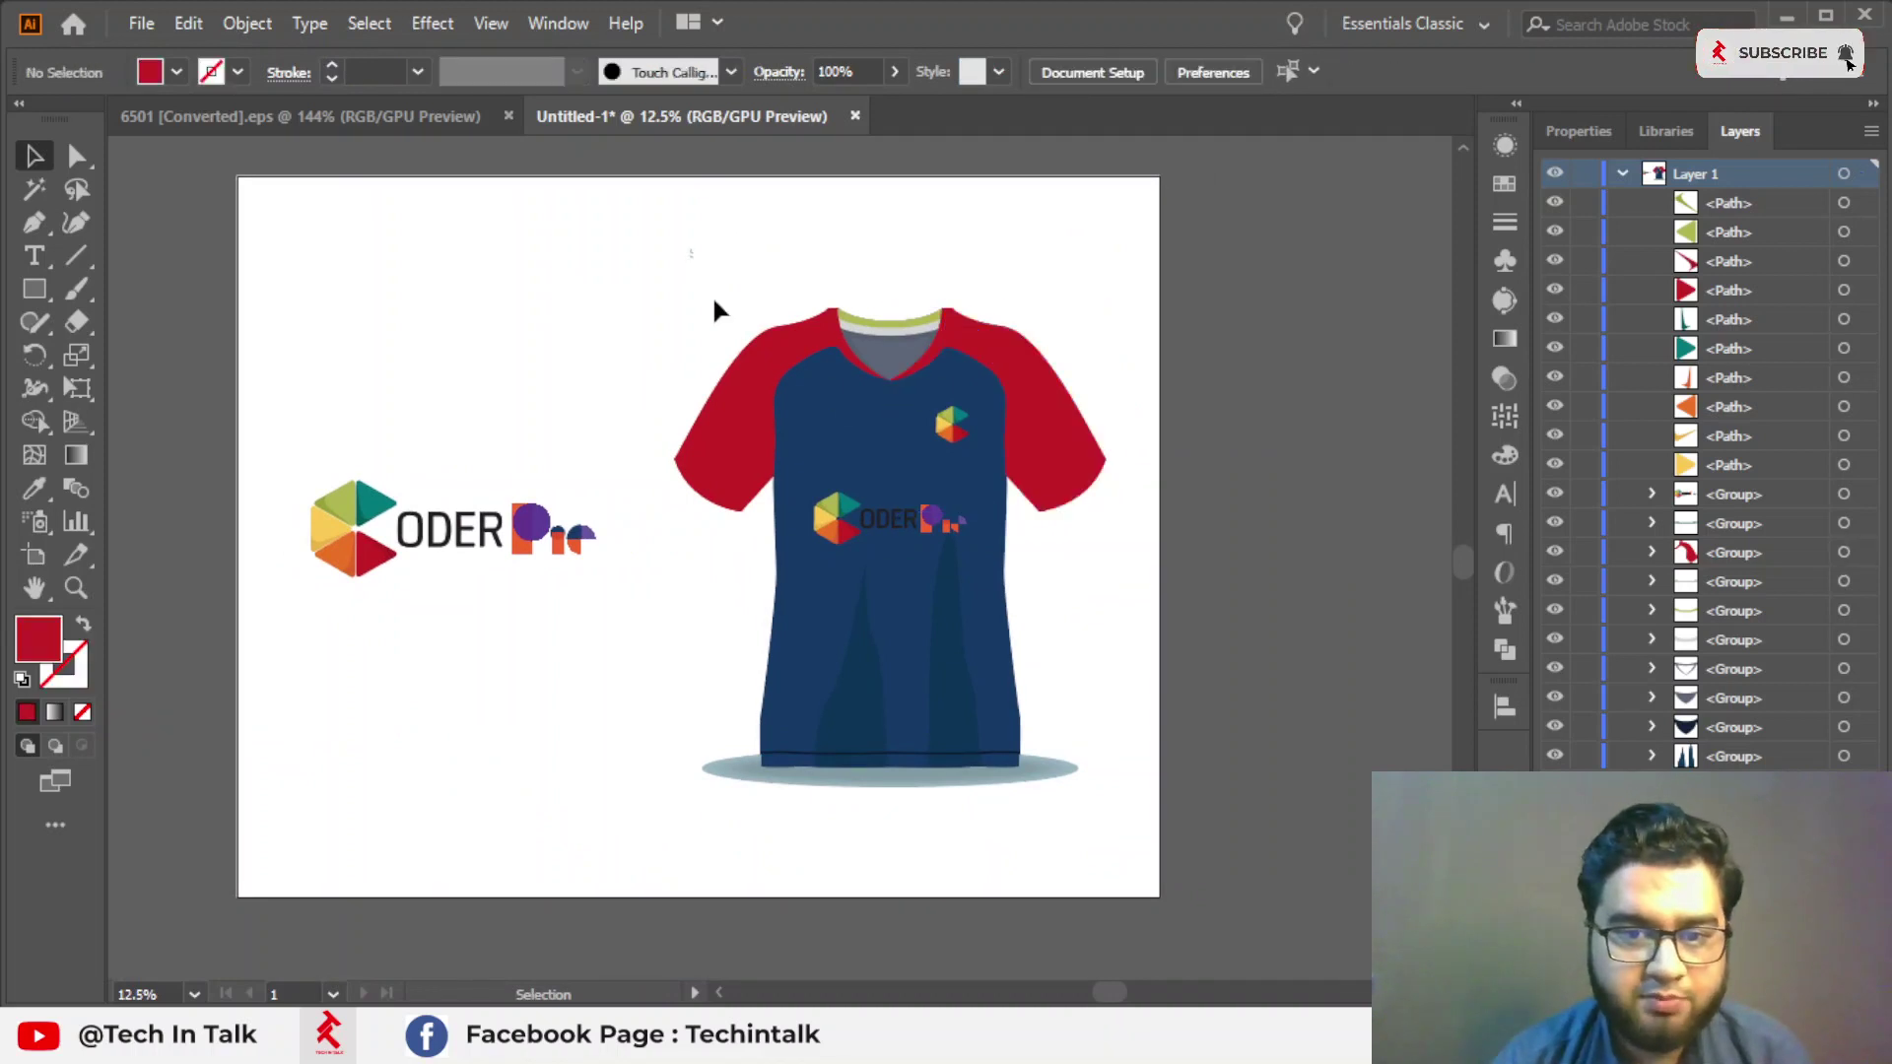
{"action": "left_click_drag", "start_coordinate": [1153, 899], "coordinate": [1187, 885]}
{"action": "key", "text": "ctrl+g"}
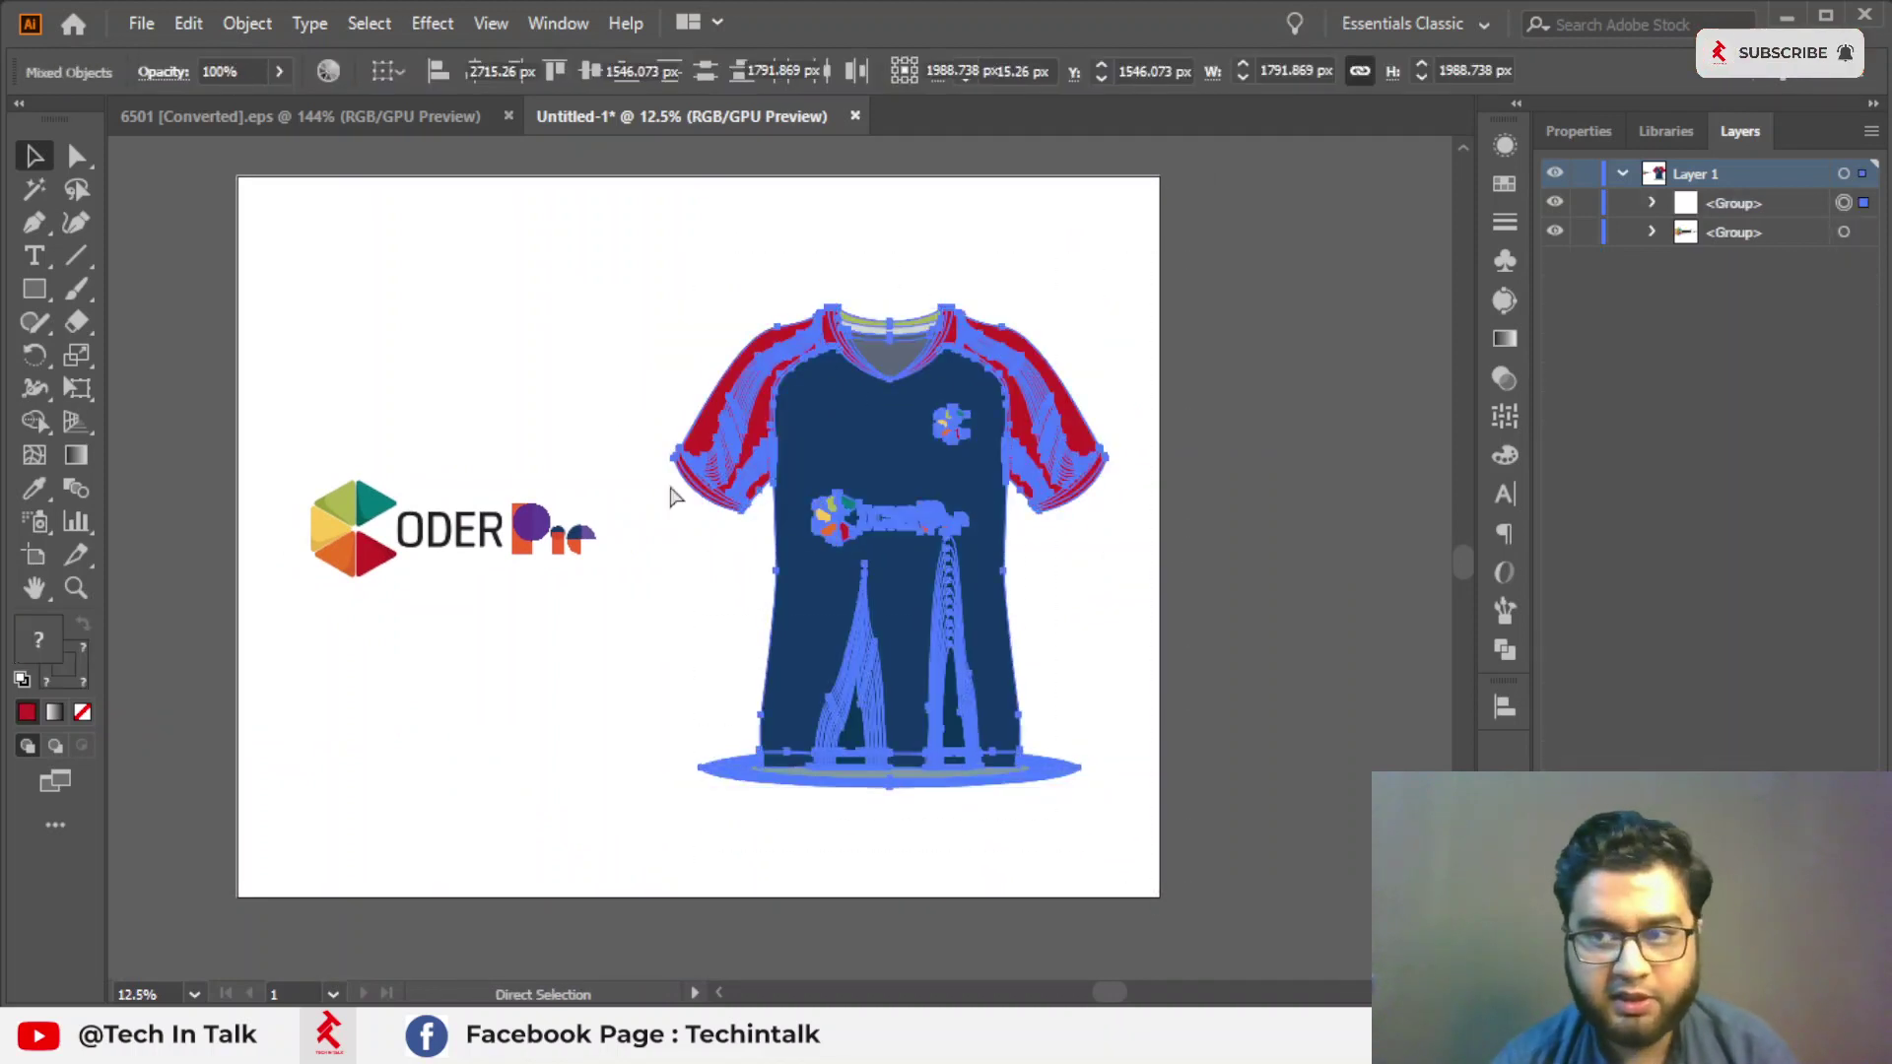
{"action": "key", "text": "ctrl+h"}
Draw a rectangle spanning nearly the whole artboard.
{"action": "left_click", "coordinate": [575, 524]}
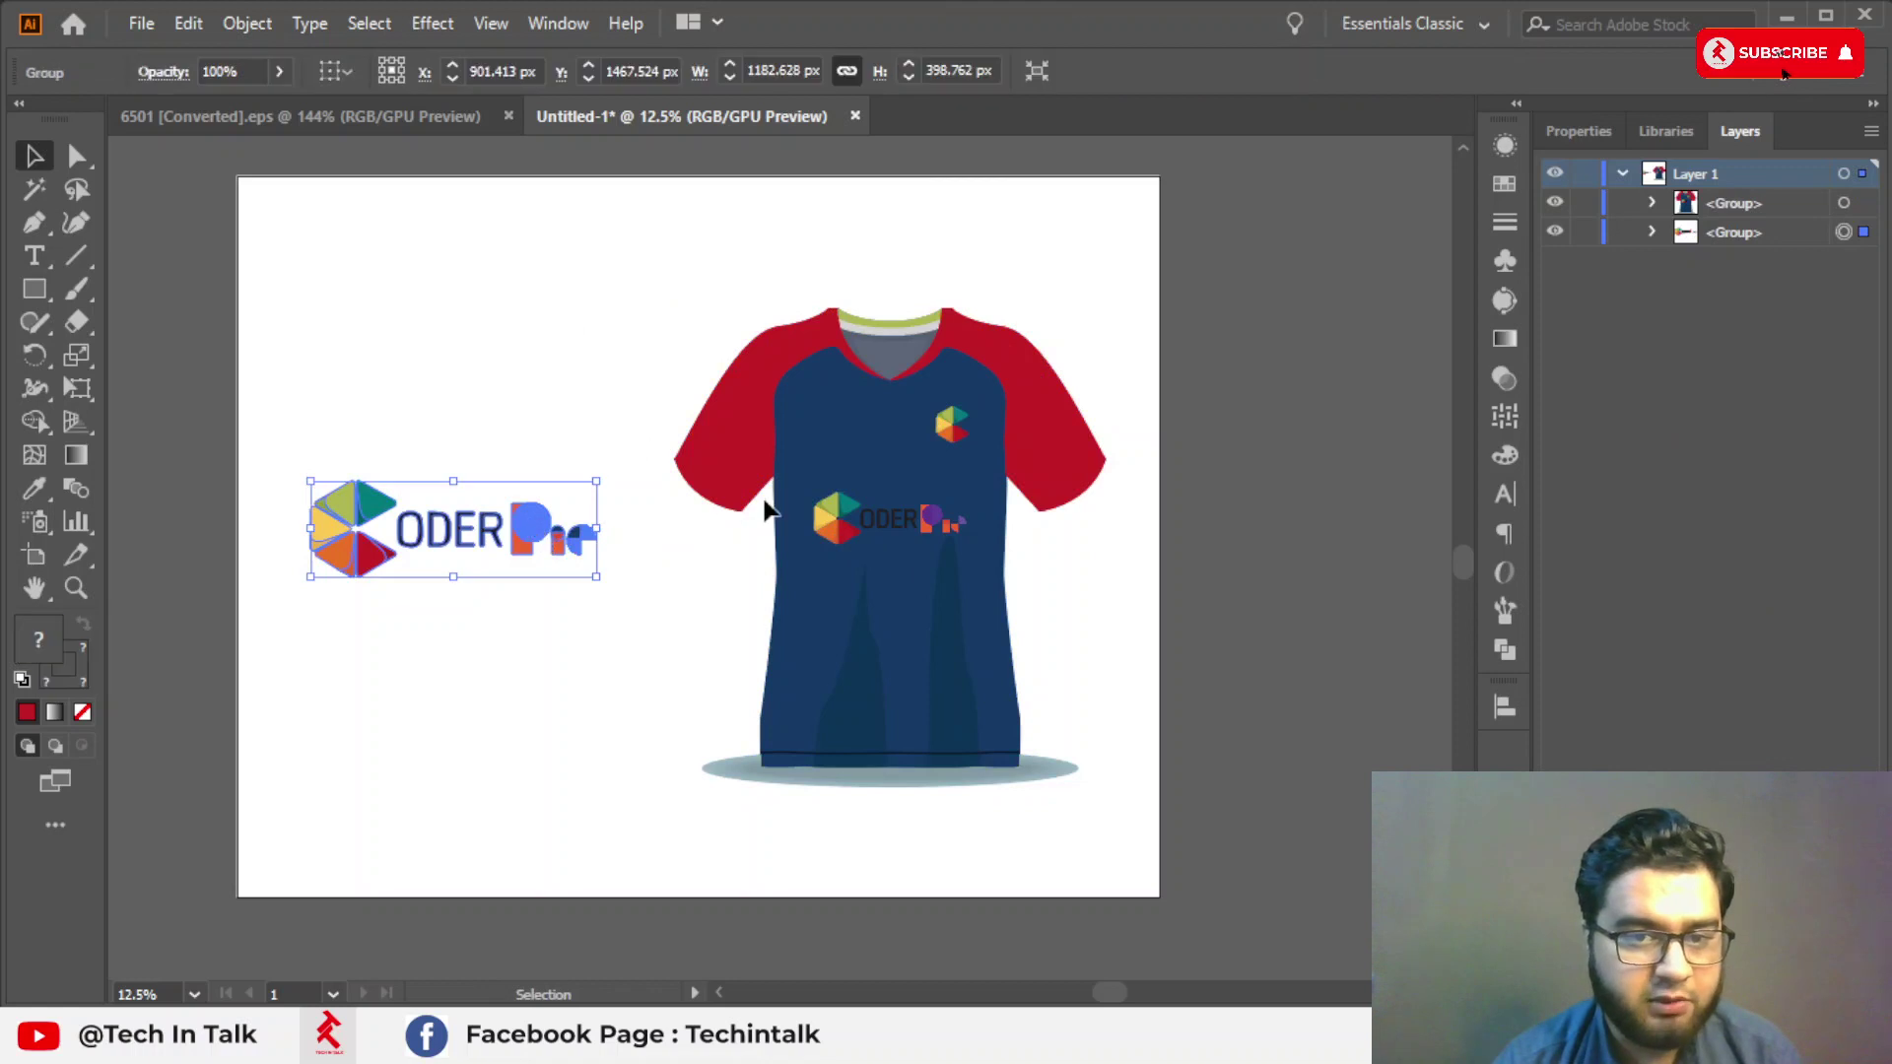
{"action": "left_click", "coordinate": [766, 424]}
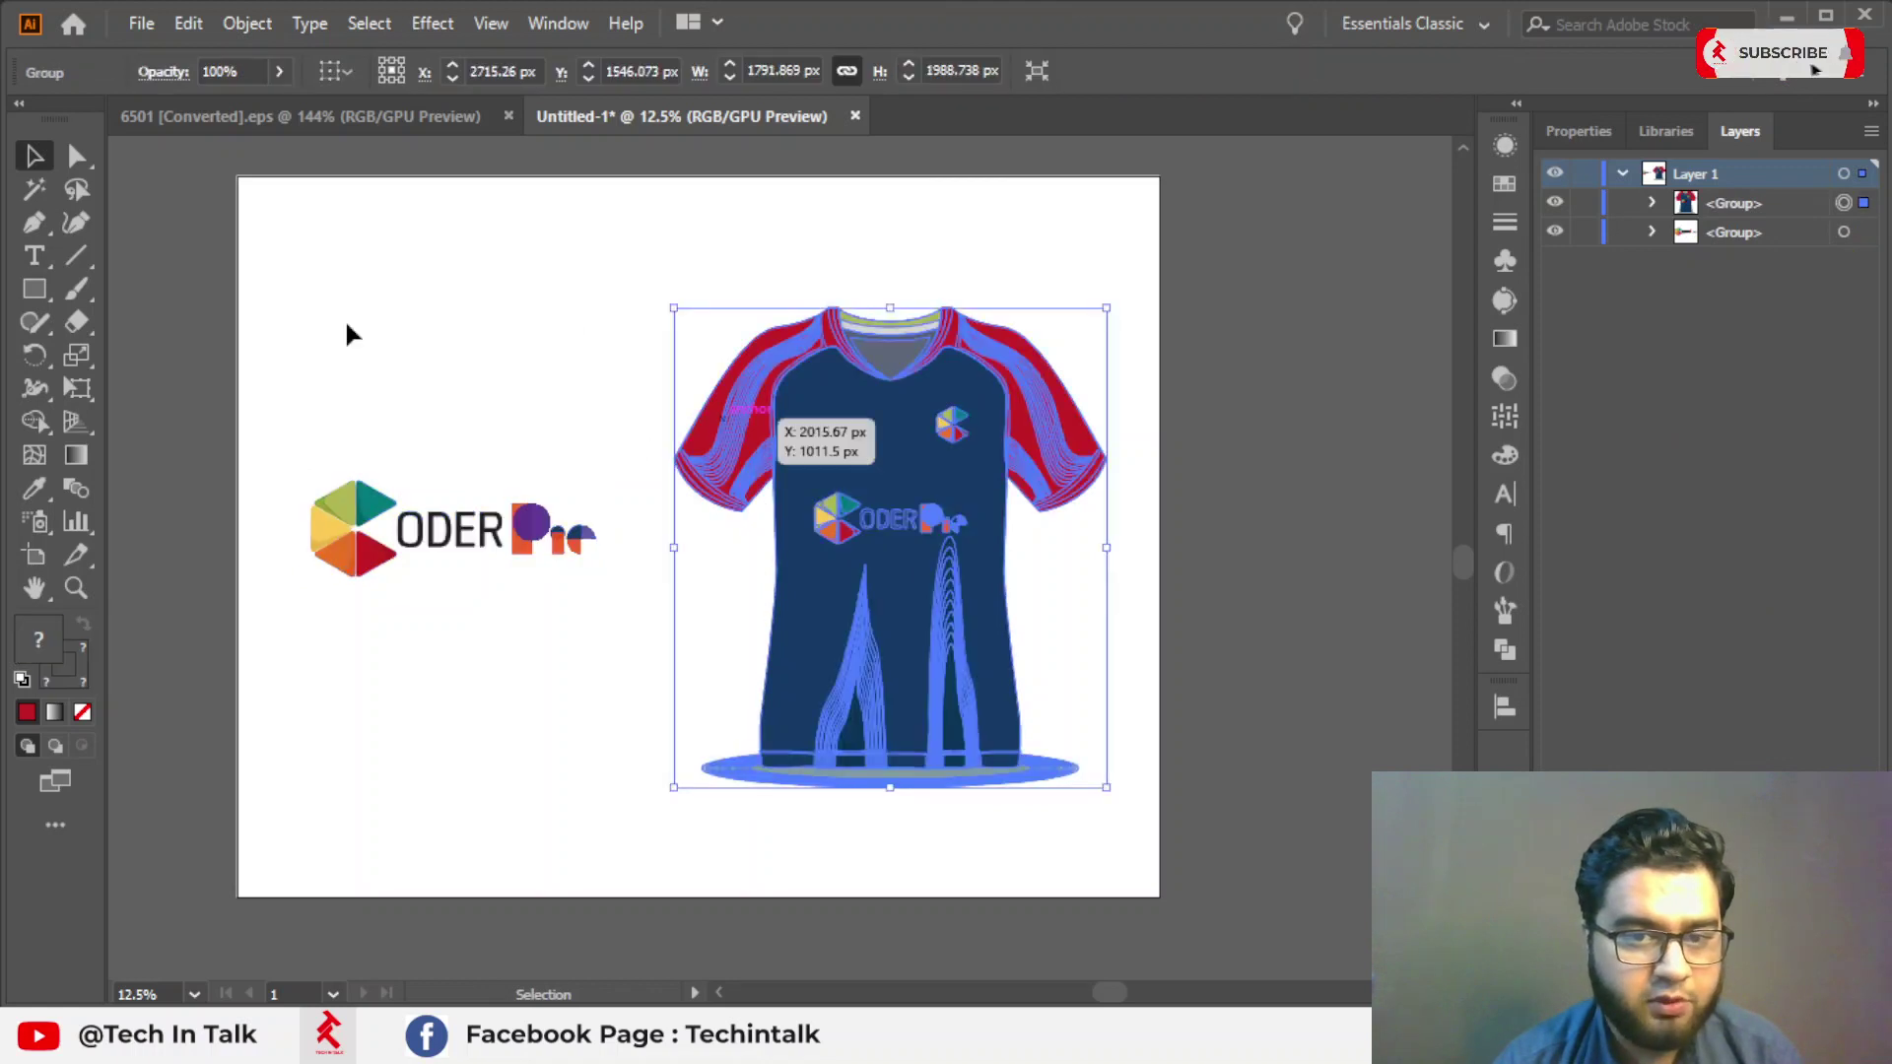
{"action": "left_click", "coordinate": [34, 288]}
{"action": "mouse_move", "coordinate": [237, 207]}
{"action": "left_mouse_down"}
{"action": "mouse_move", "coordinate": [1008, 854]}
{"action": "mouse_move", "coordinate": [1160, 862]}
{"action": "left_mouse_up"}
Move the rectangle behind the shirt and logo and give it a radial gradient fill.
{"action": "left_click_drag", "start_coordinate": [1716, 211], "coordinate": [1720, 276]}
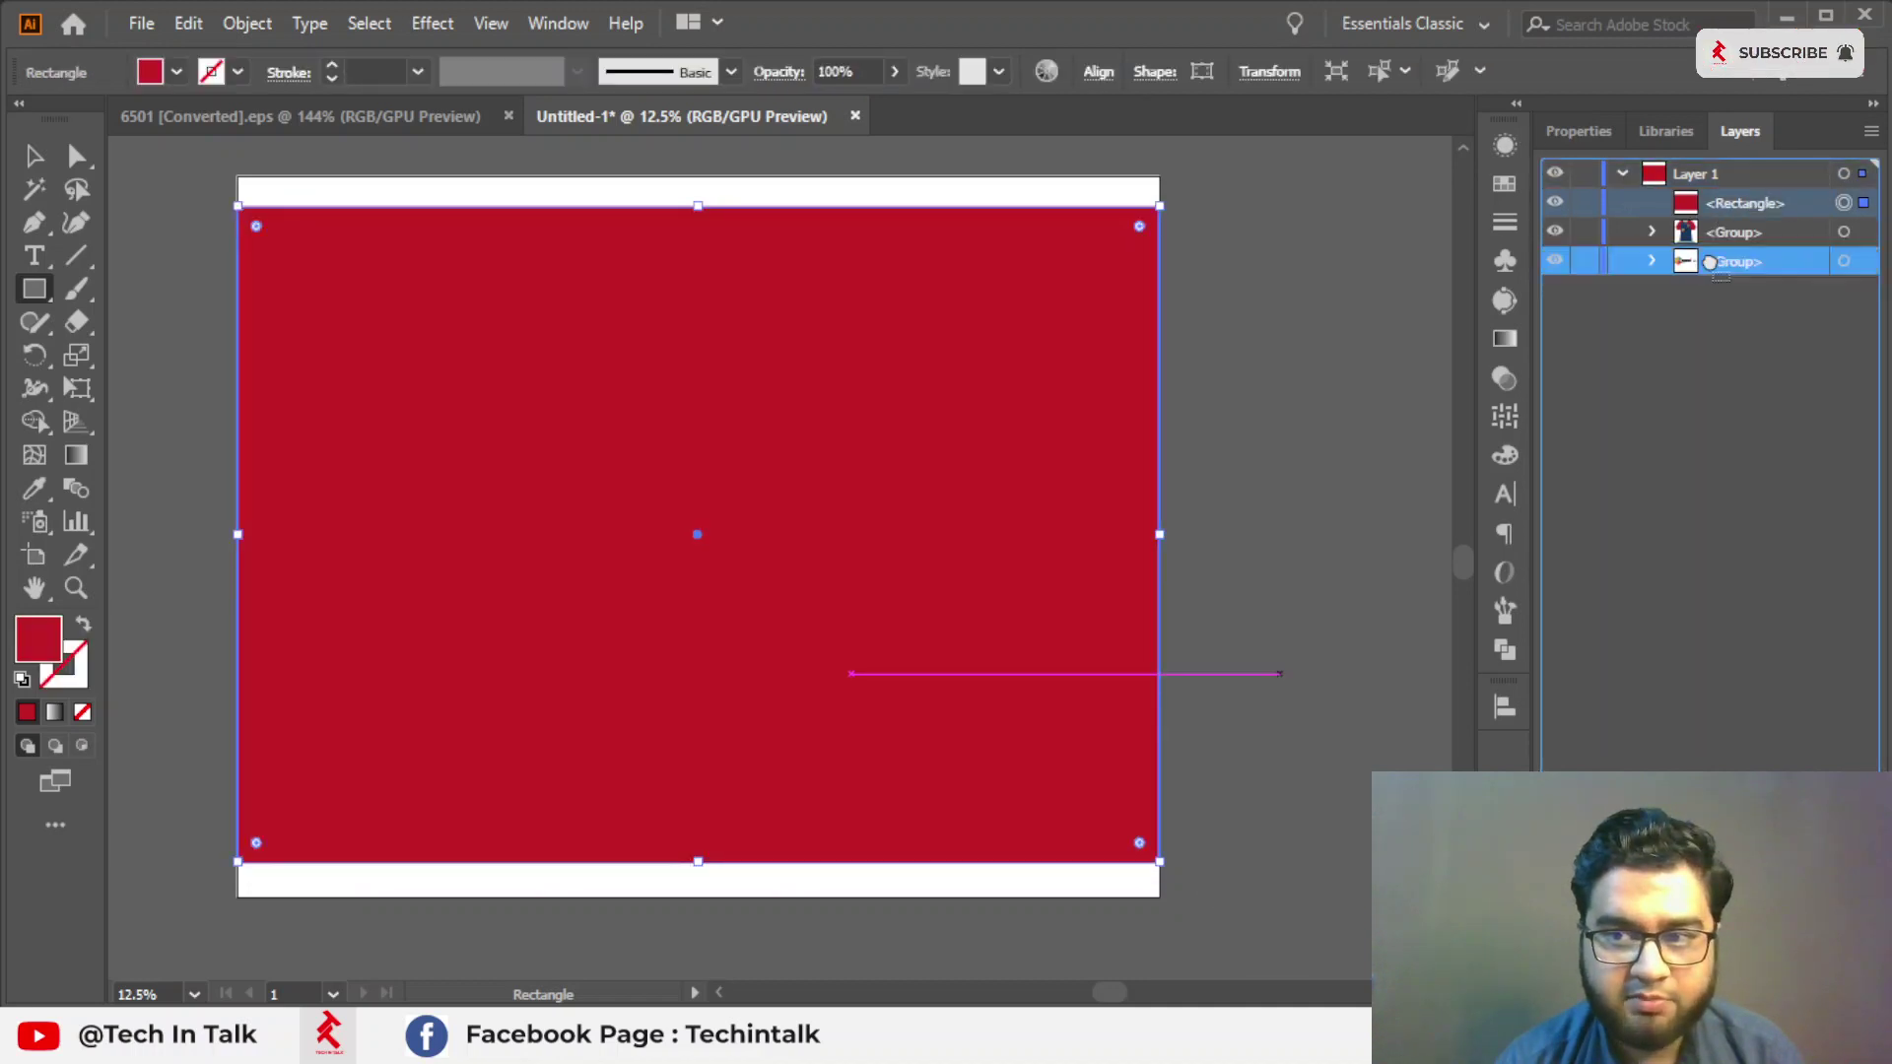
{"action": "left_click", "coordinate": [1505, 338]}
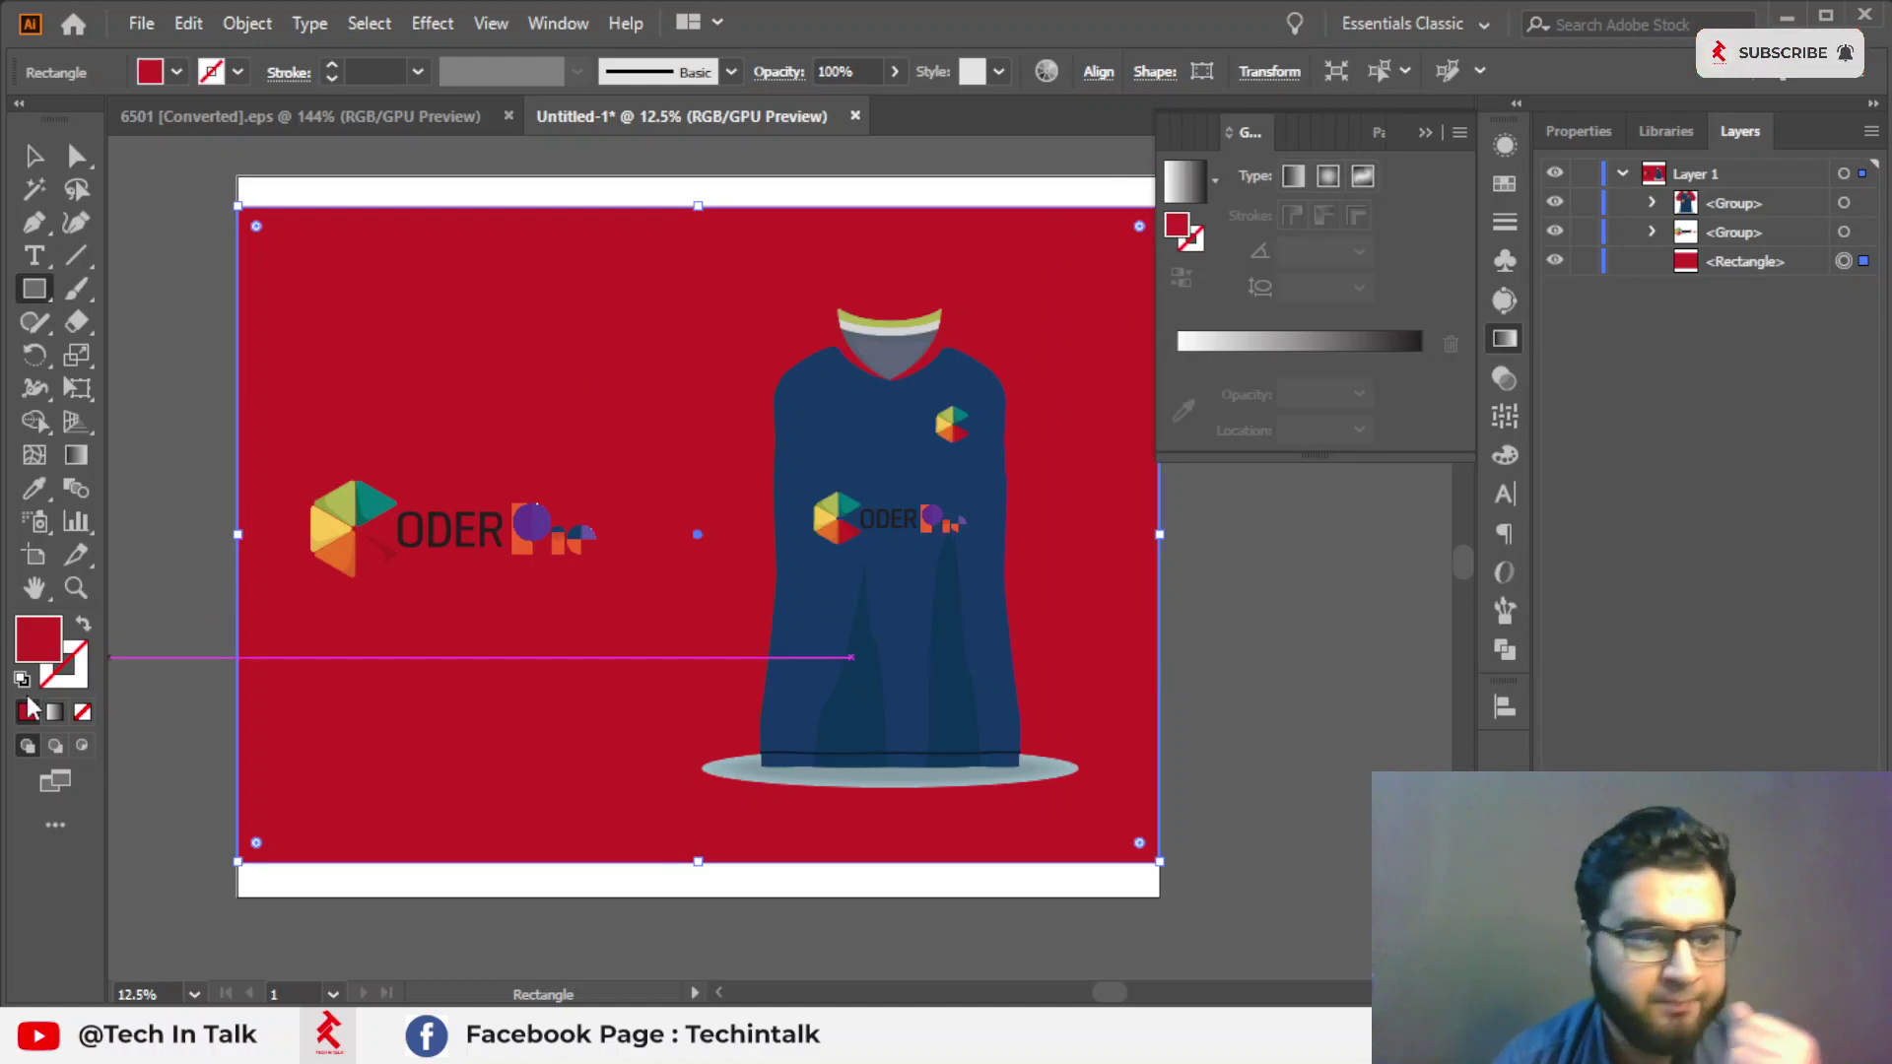
{"action": "left_click", "coordinate": [59, 711]}
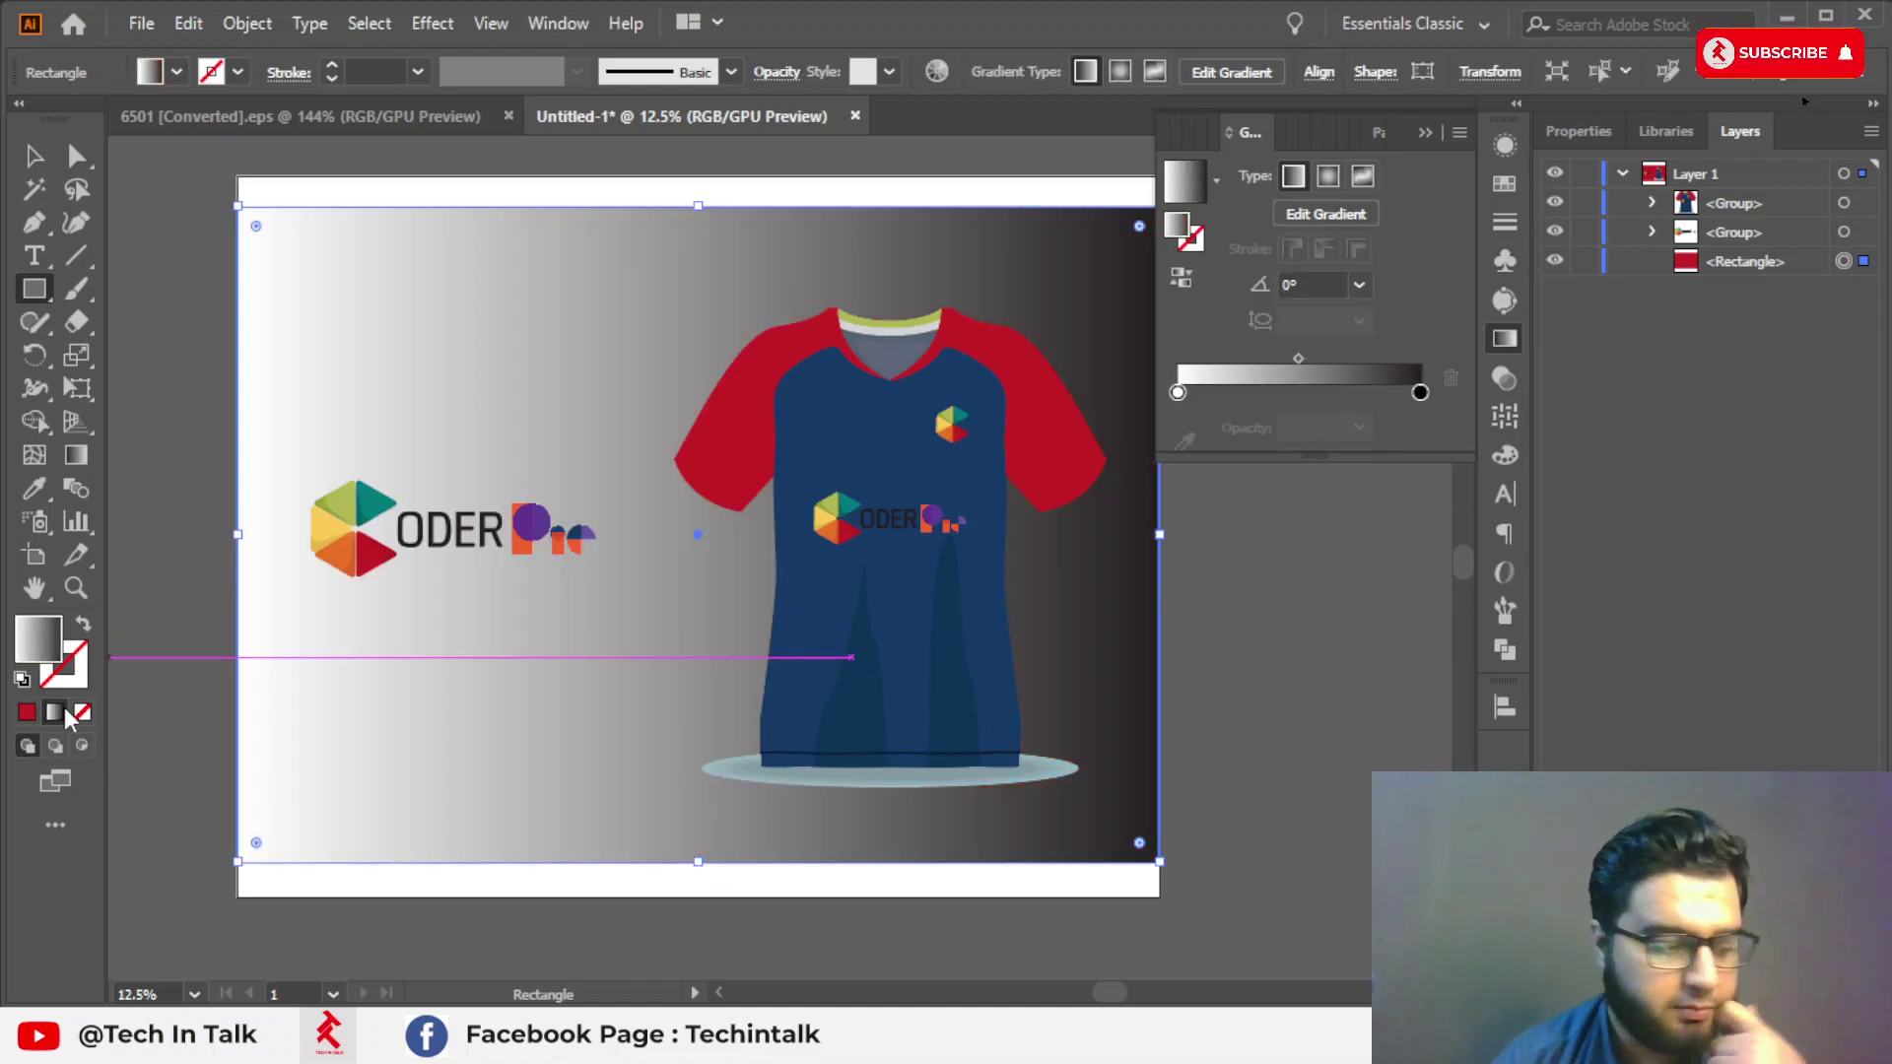
{"action": "left_click", "coordinate": [1329, 178]}
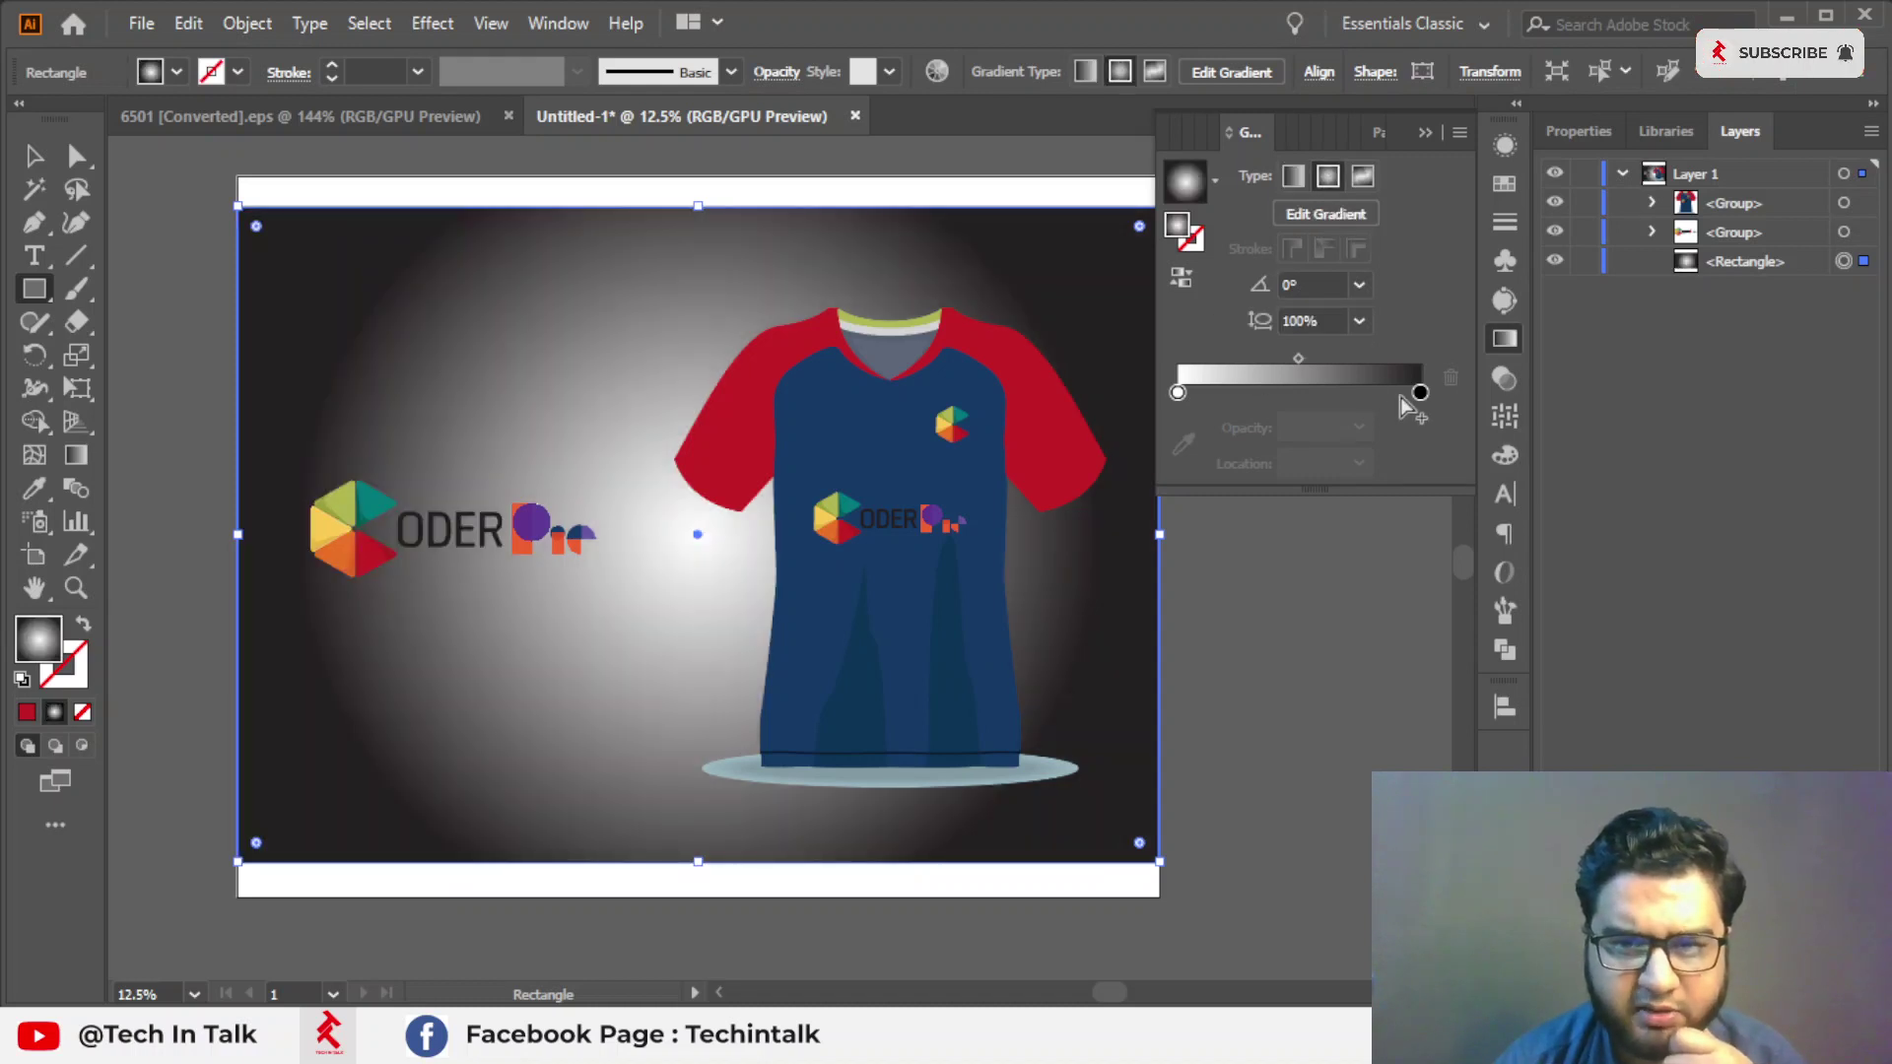
Try sampled red and orange colours in the gradient stops, undoing the orange start stop.
{"action": "left_click", "coordinate": [1421, 393]}
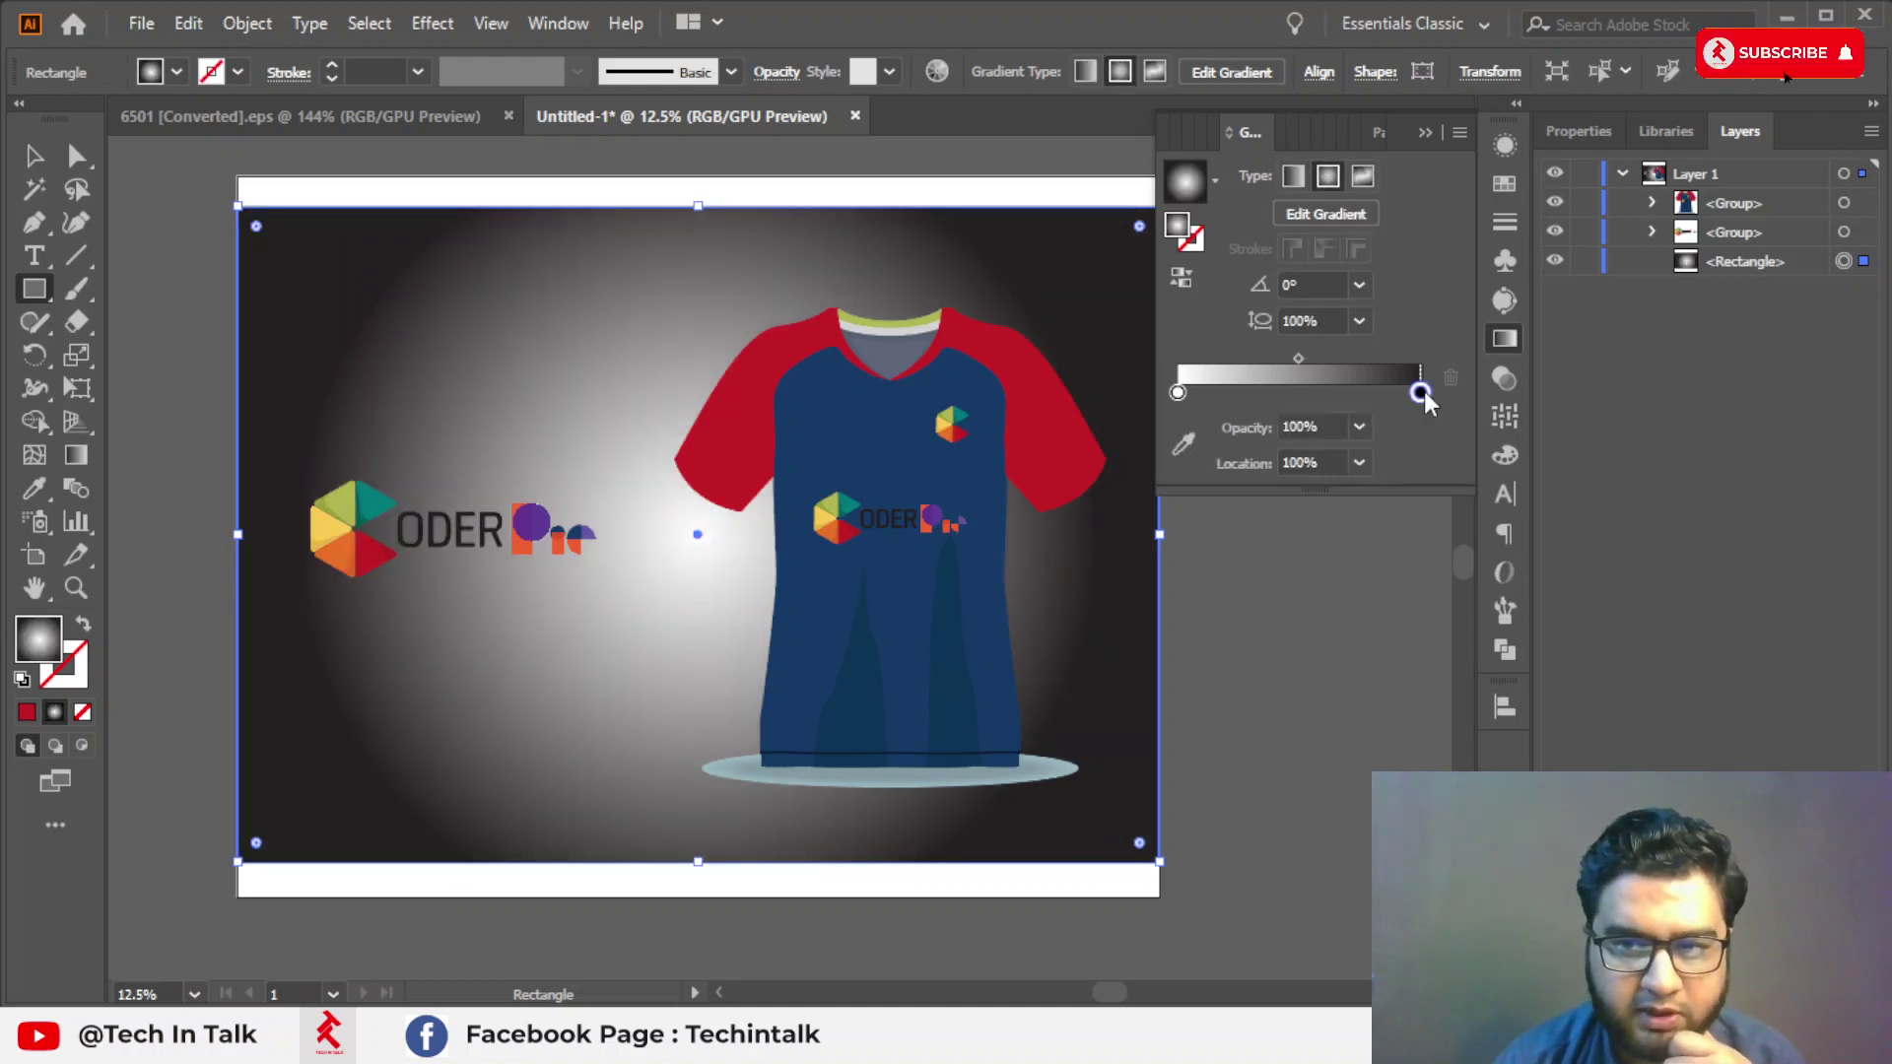
{"action": "left_click", "coordinate": [1184, 445]}
{"action": "left_click", "coordinate": [1043, 377]}
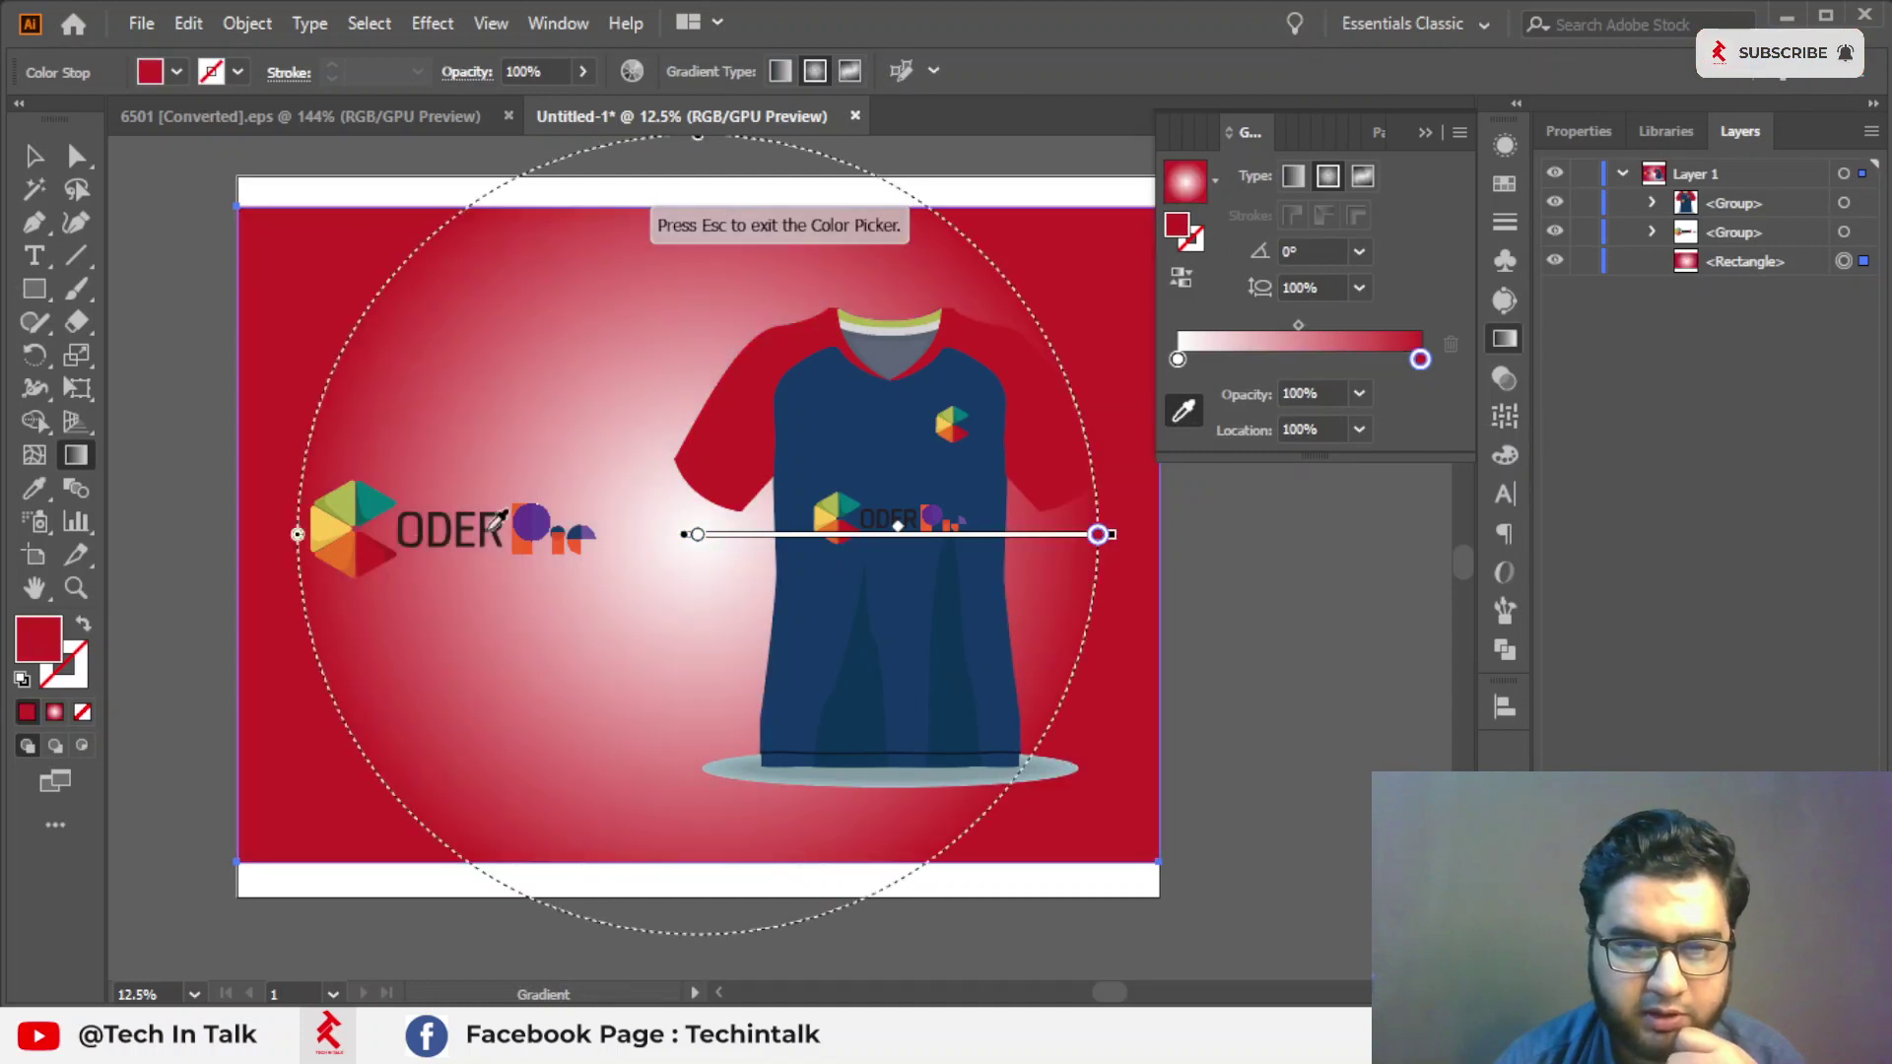
{"action": "left_click", "coordinate": [345, 552]}
{"action": "left_click", "coordinate": [1178, 359]}
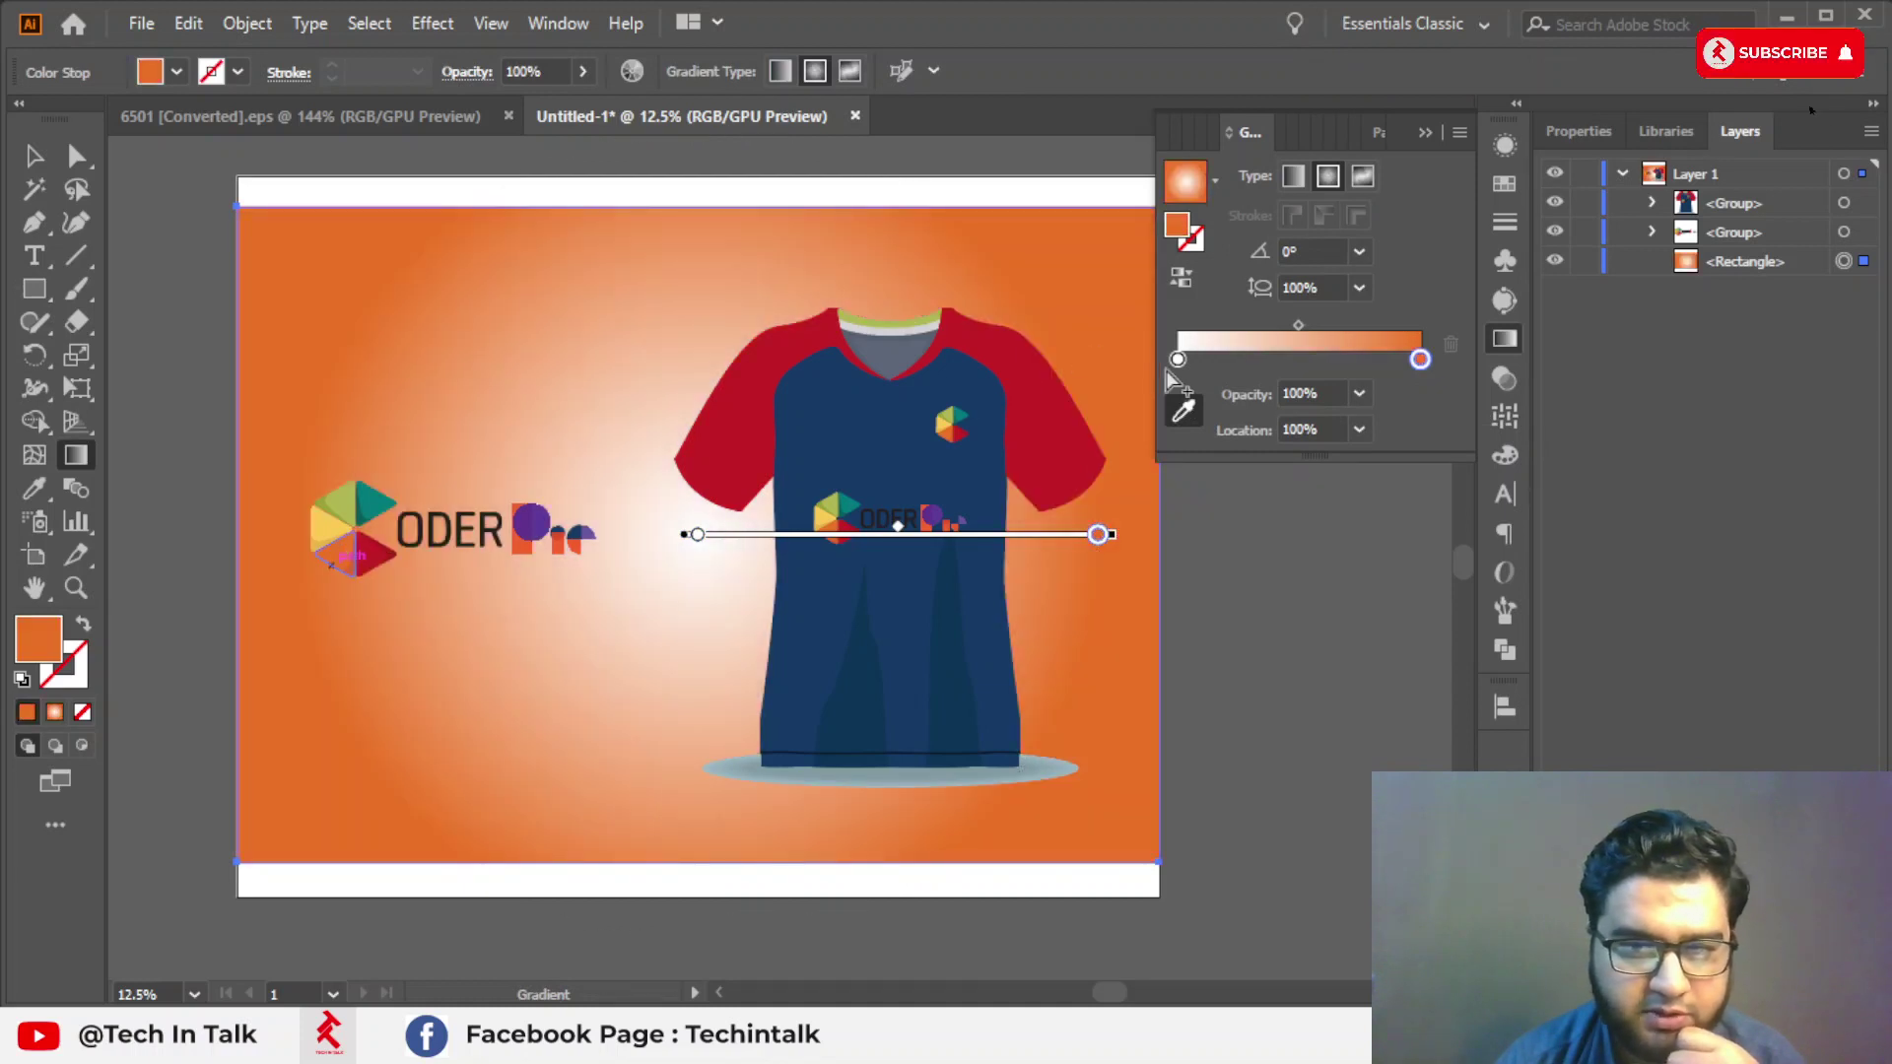
{"action": "left_click", "coordinate": [351, 565]}
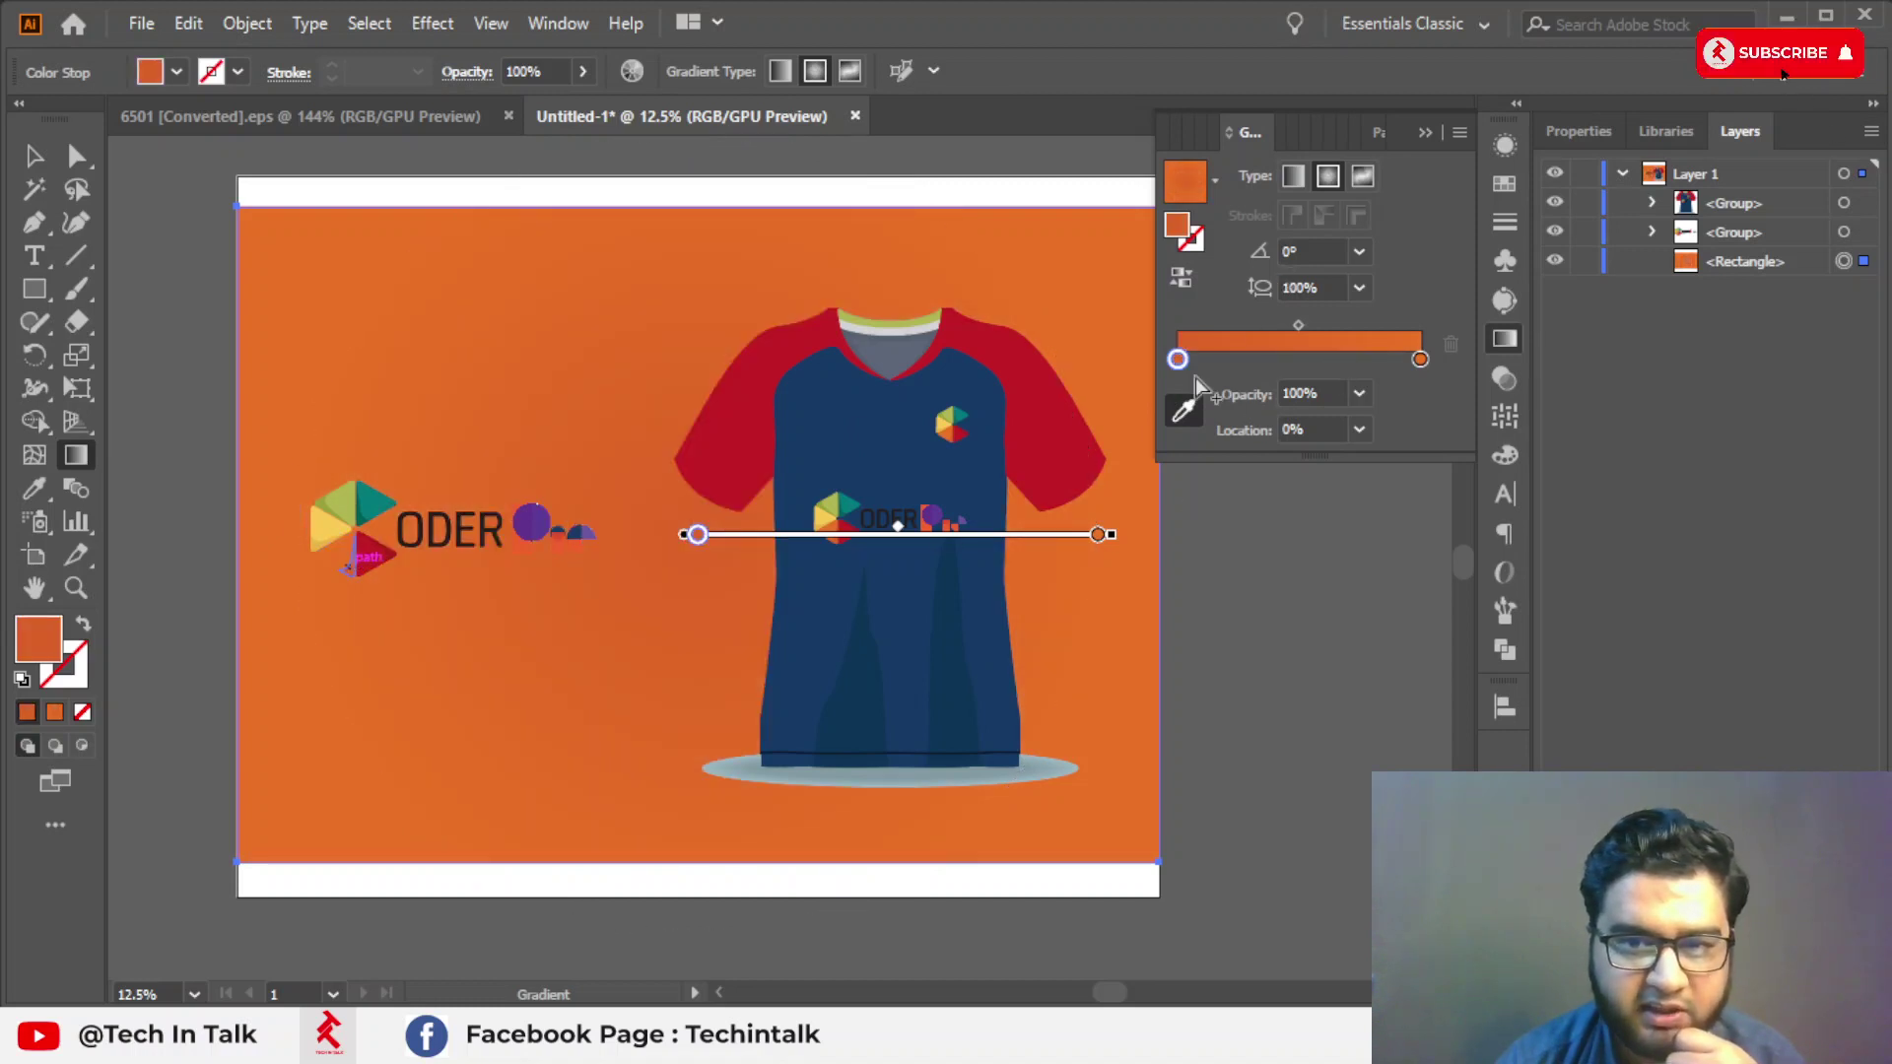
{"action": "key", "text": "ctrl+z"}
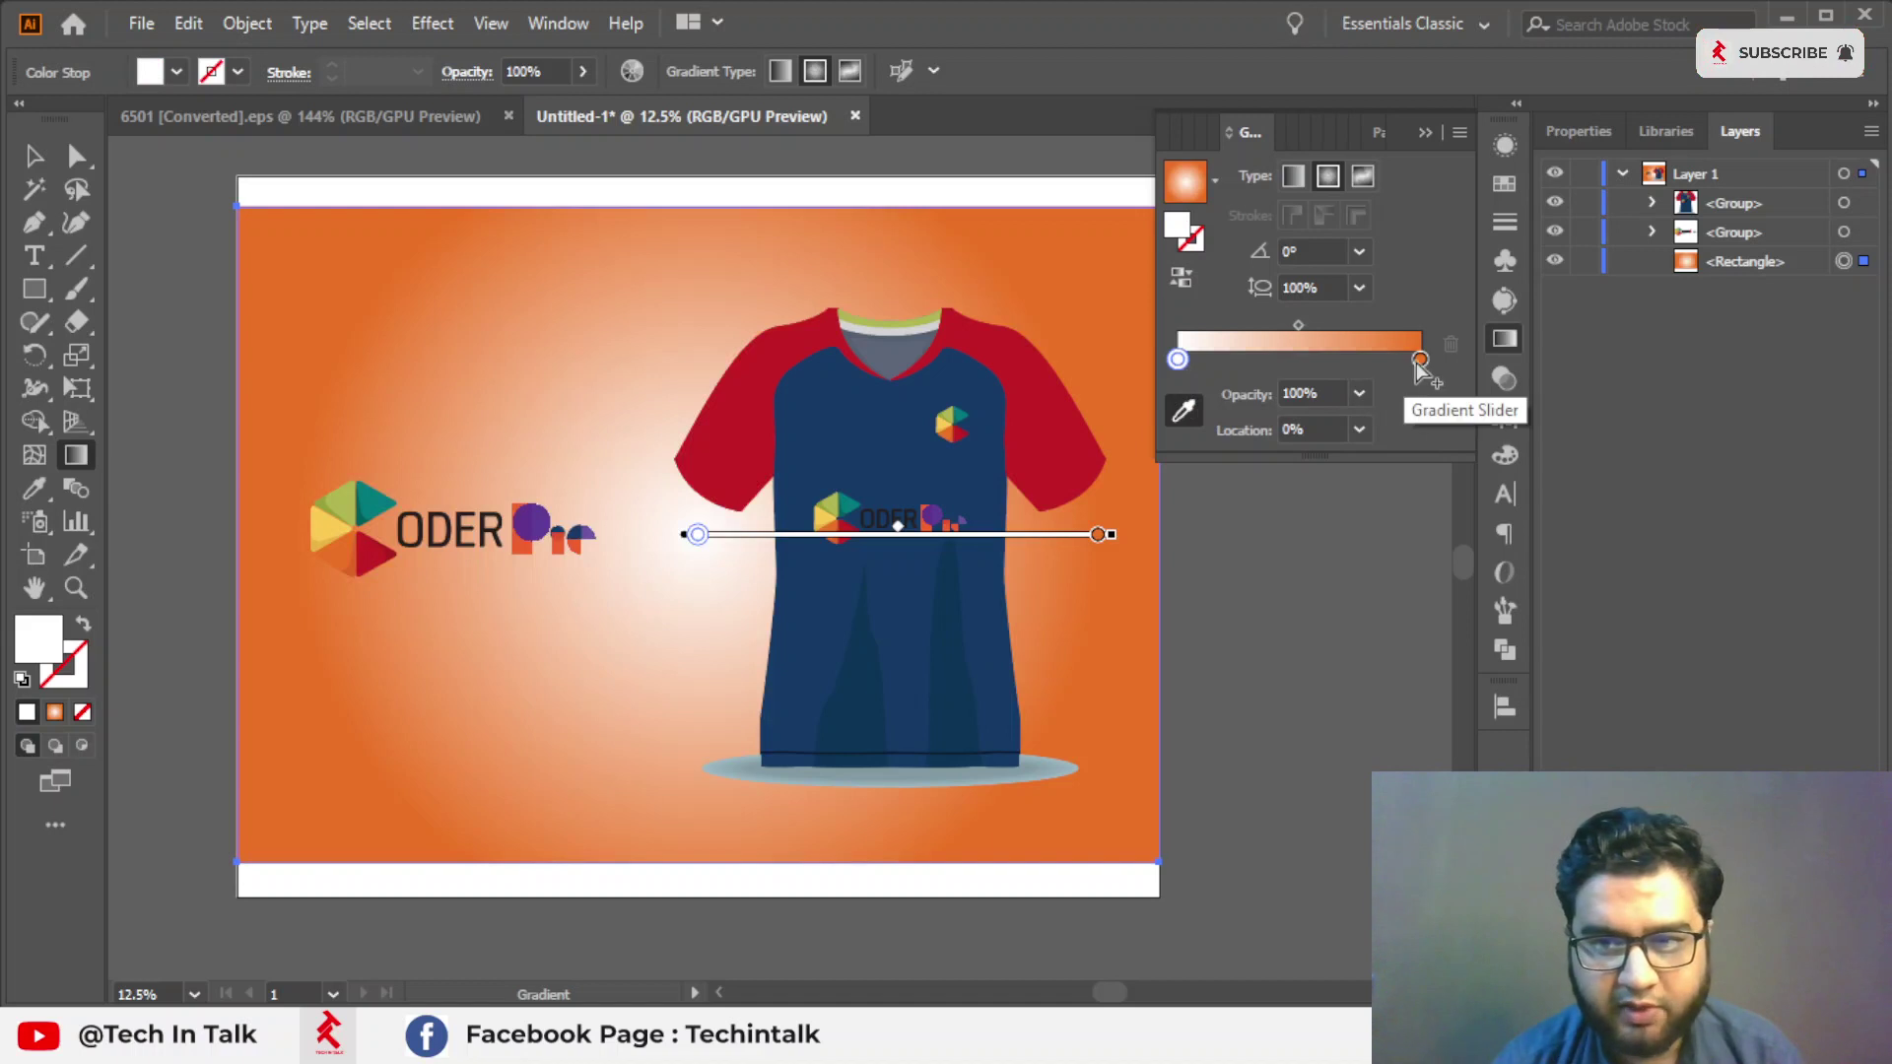
Set the gradient's end stop to a light grey swatch for a white-to-grey backdrop.
{"action": "left_click", "coordinate": [1419, 361]}
{"action": "double_click", "coordinate": [1419, 360]}
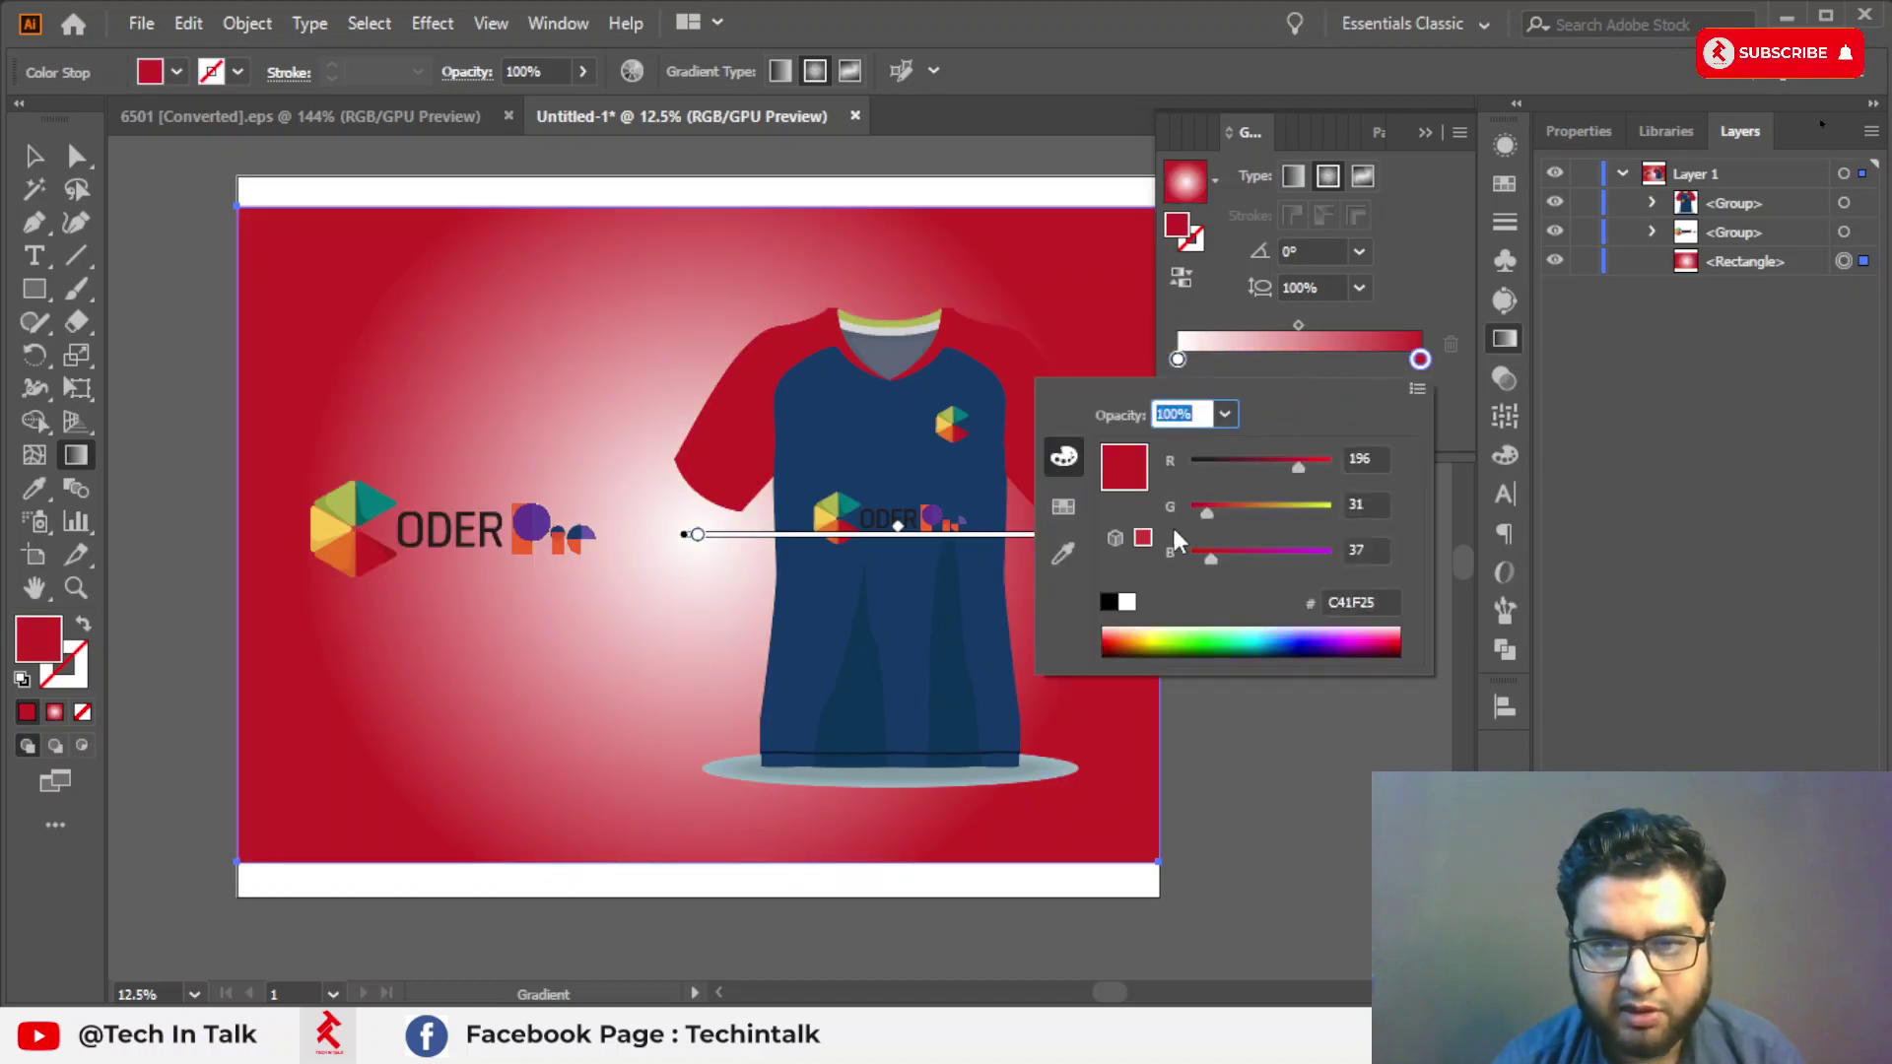
{"action": "left_click", "coordinate": [1064, 506]}
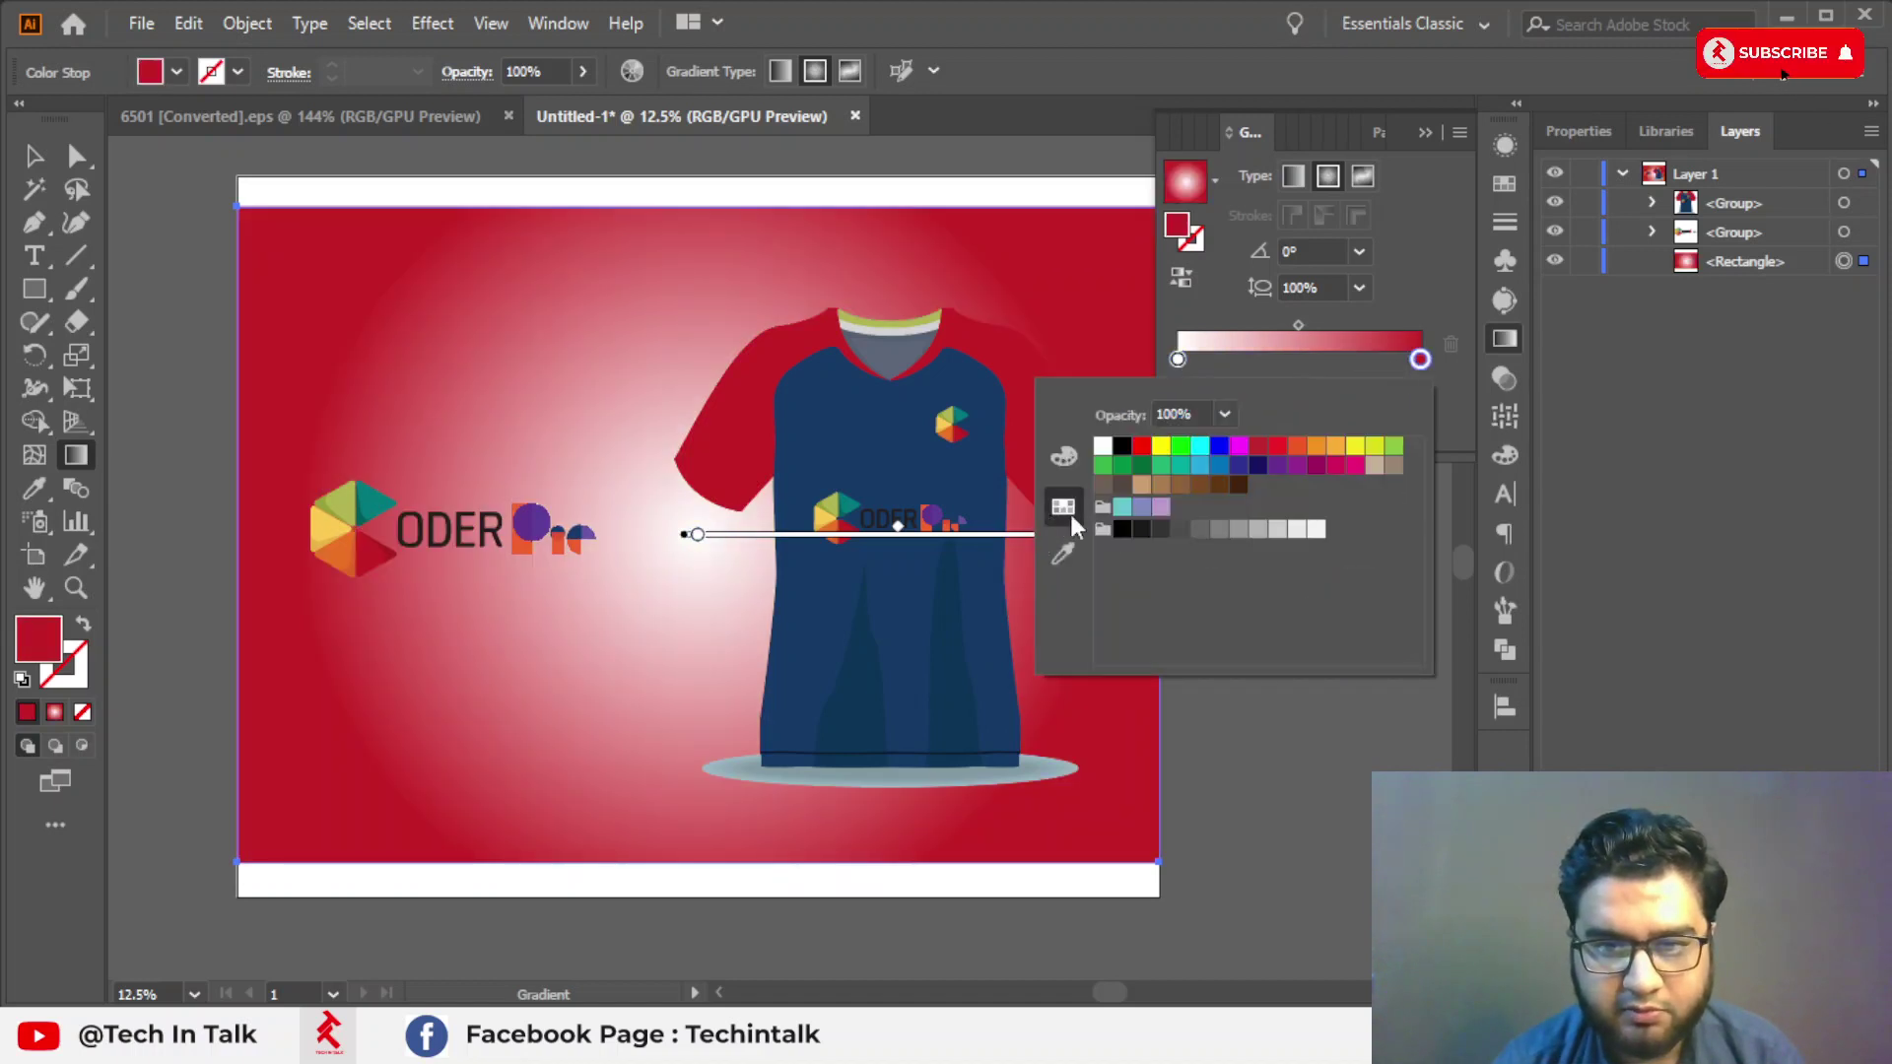
{"action": "left_click", "coordinate": [1276, 531]}
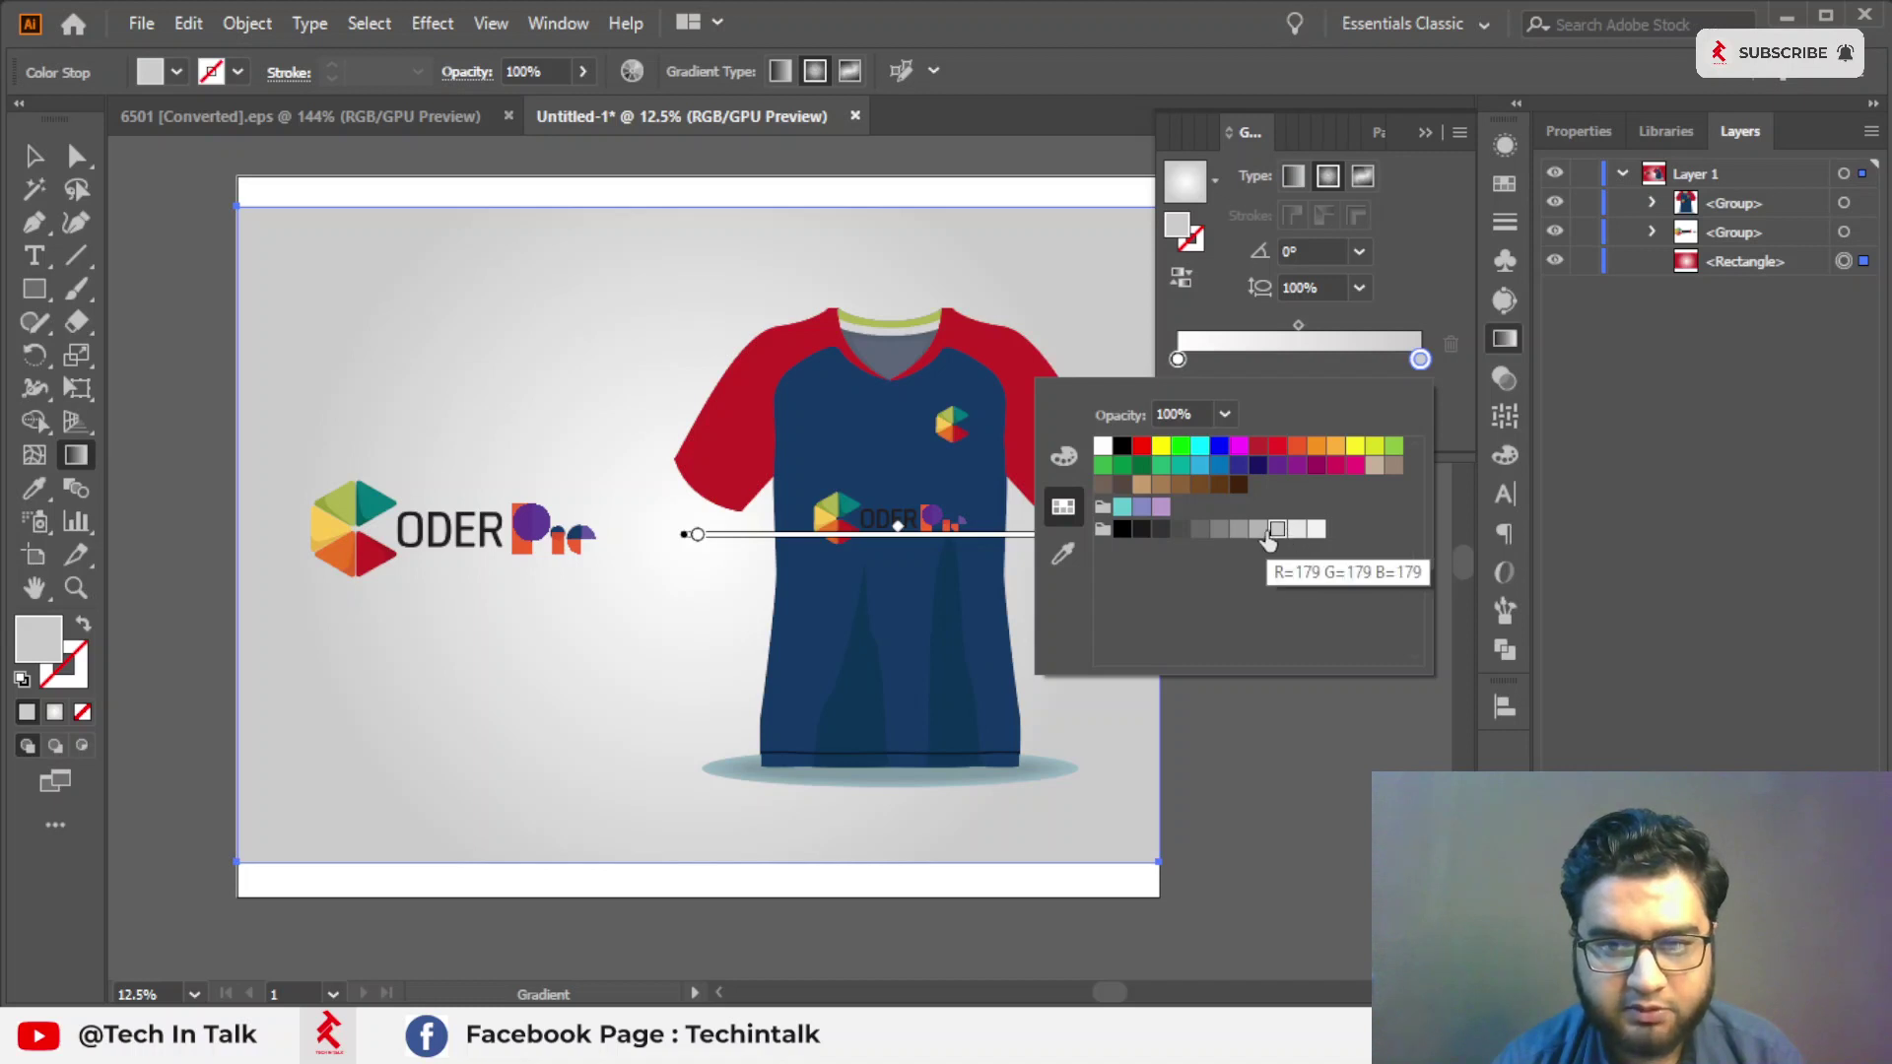
{"action": "left_click", "coordinate": [1259, 532]}
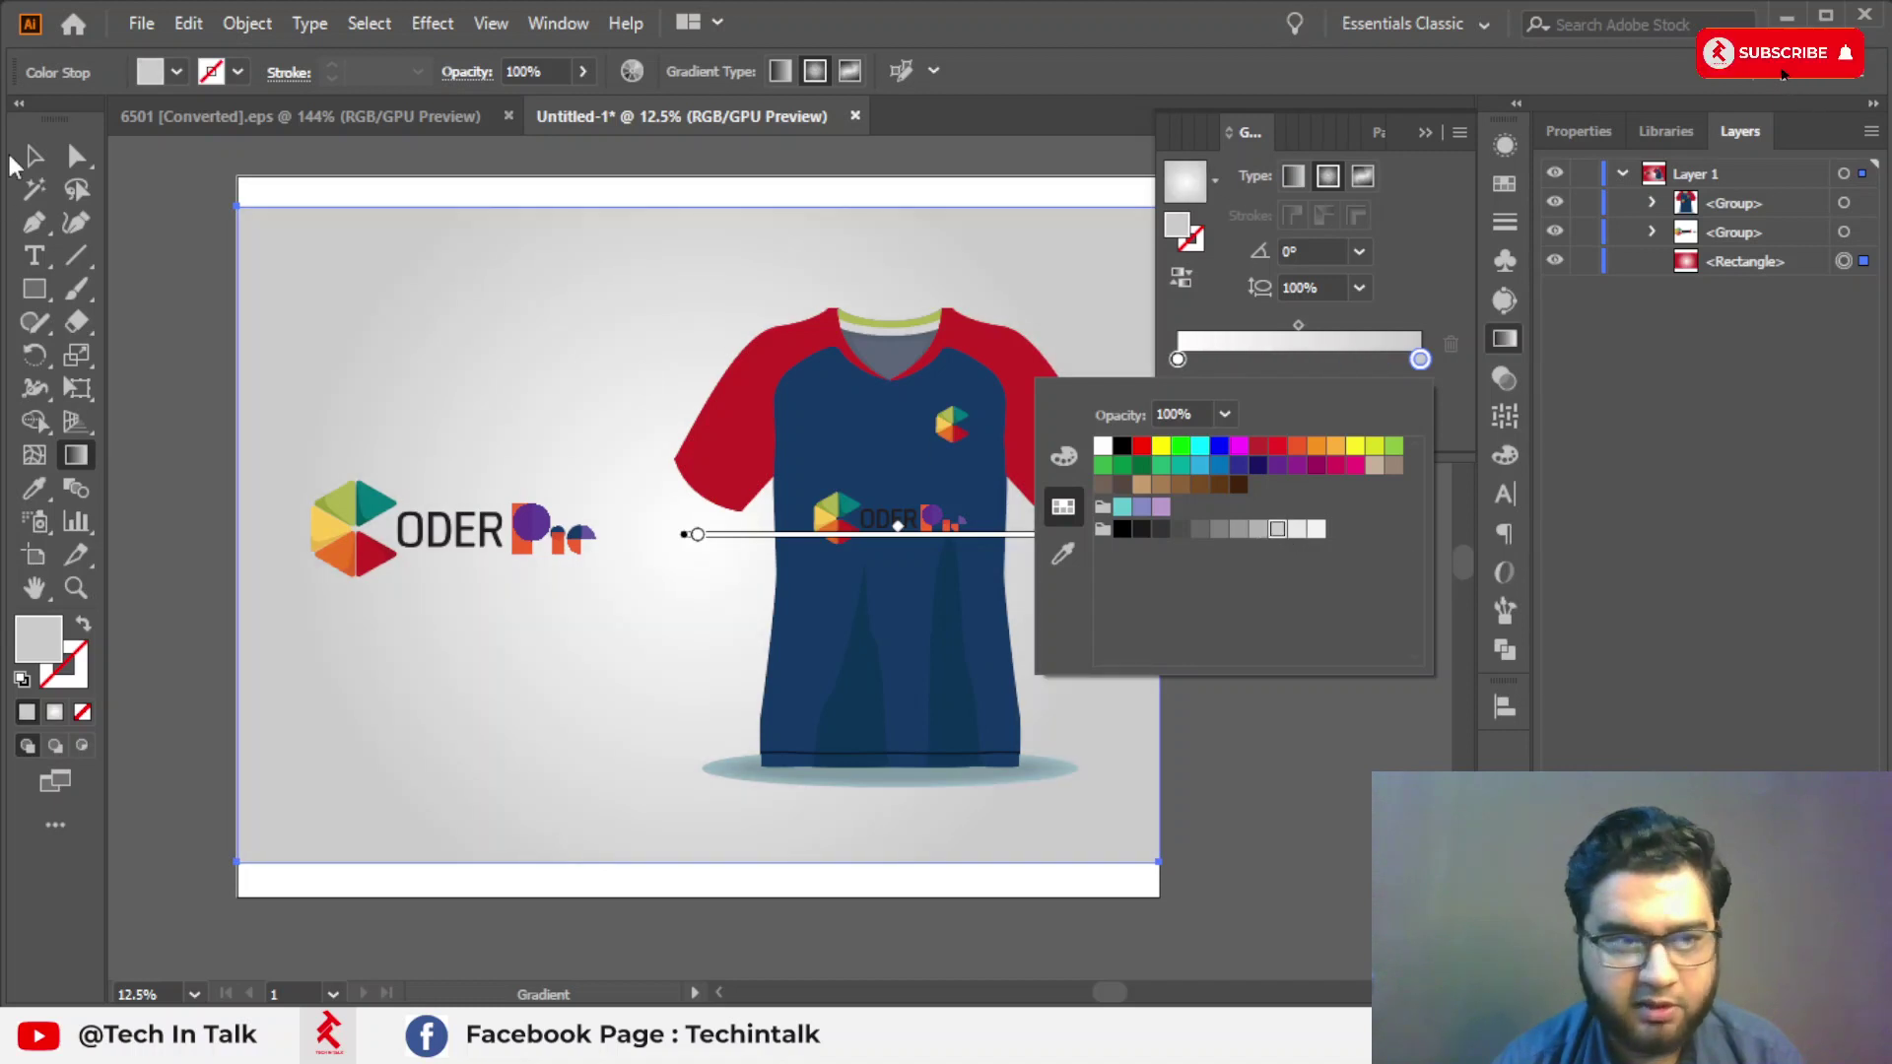
{"action": "left_click", "coordinate": [33, 156]}
{"action": "left_click", "coordinate": [135, 298]}
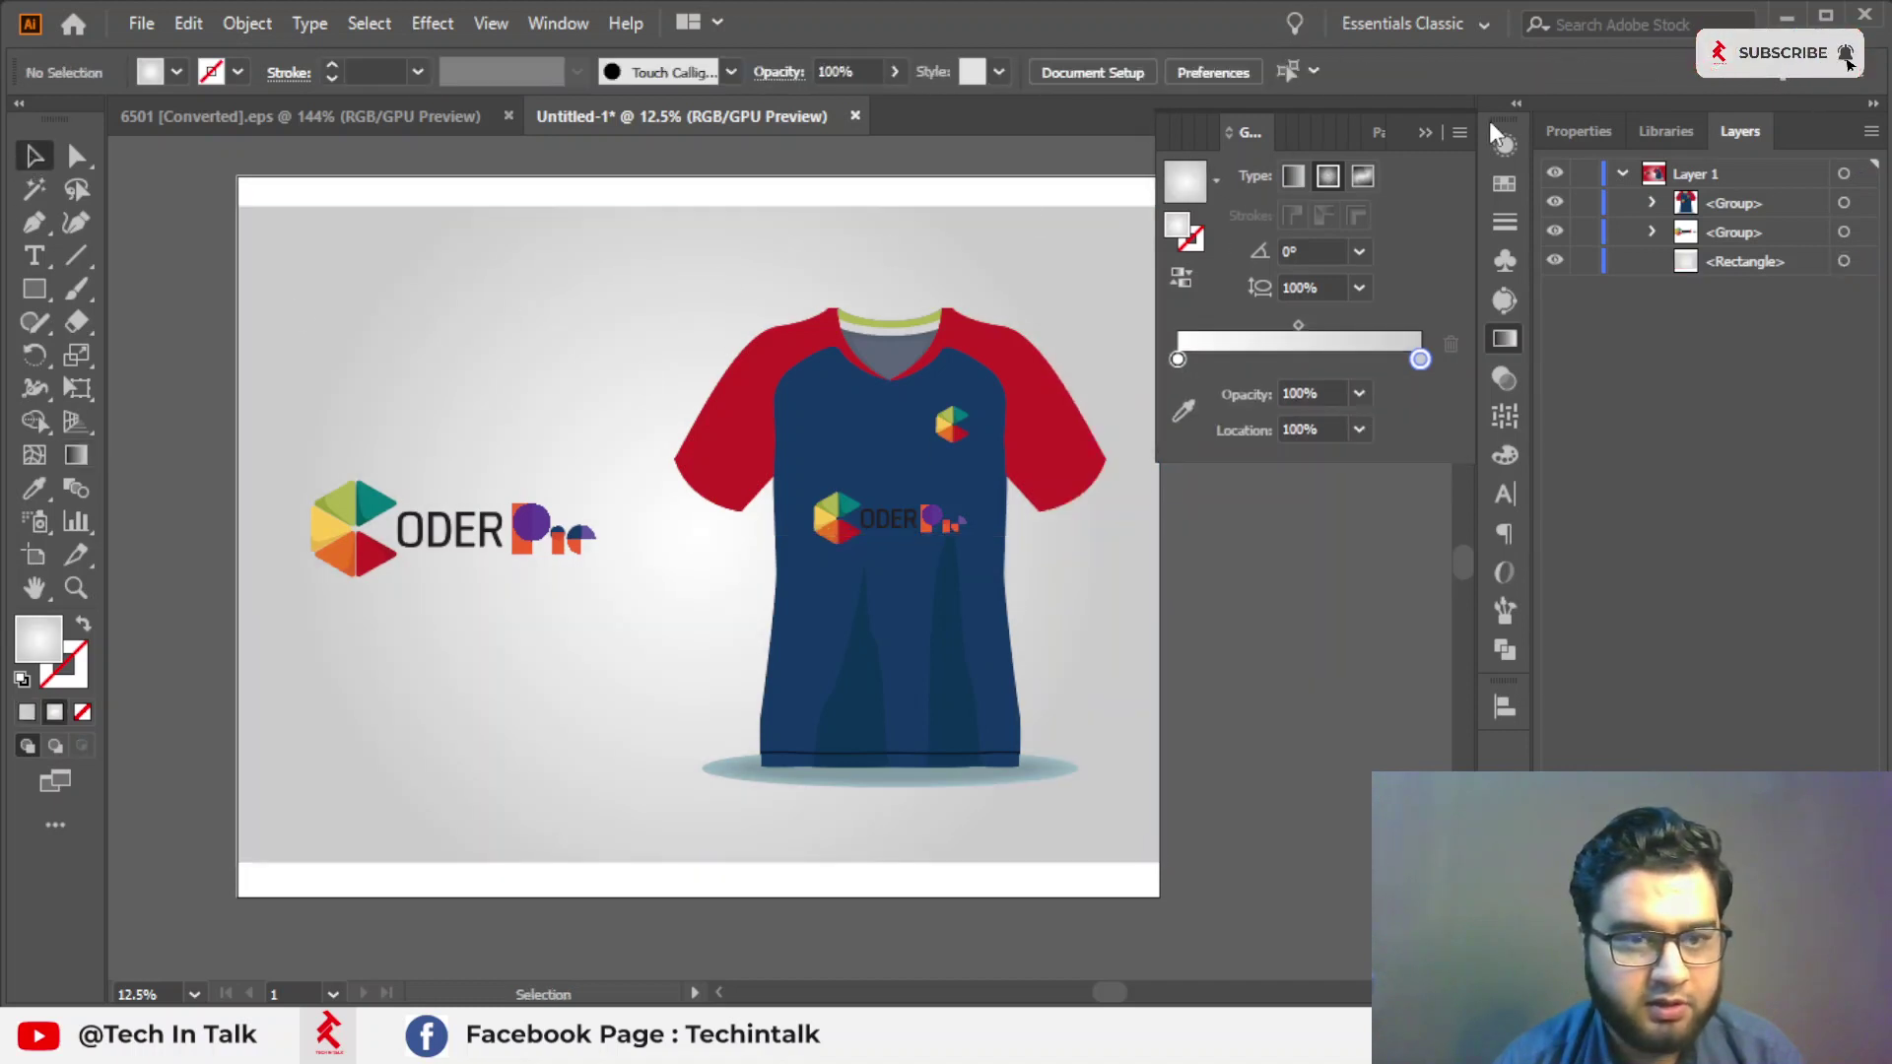
{"action": "left_click", "coordinate": [1426, 132]}
Narrow the grey background rectangle from the left and nudge it into position.
{"action": "left_click", "coordinate": [1123, 419]}
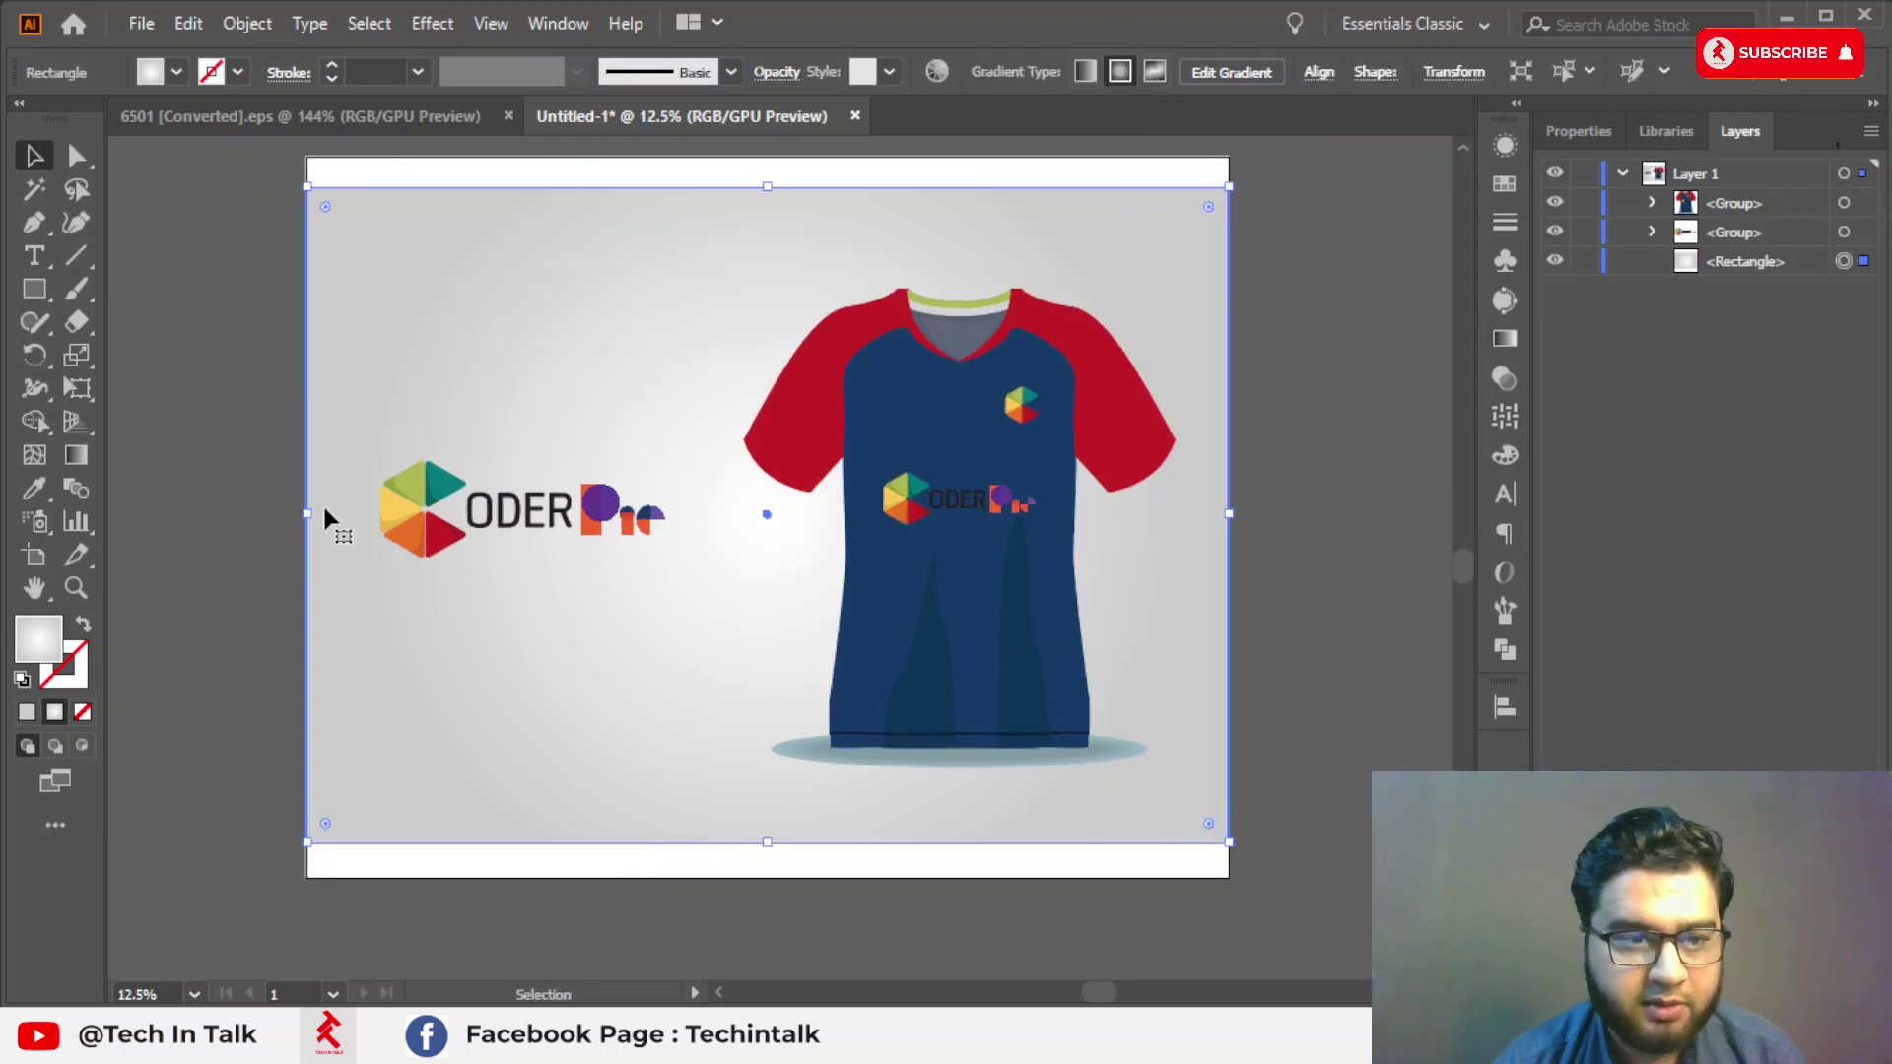
{"action": "left_click_drag", "start_coordinate": [307, 510], "coordinate": [317, 513]}
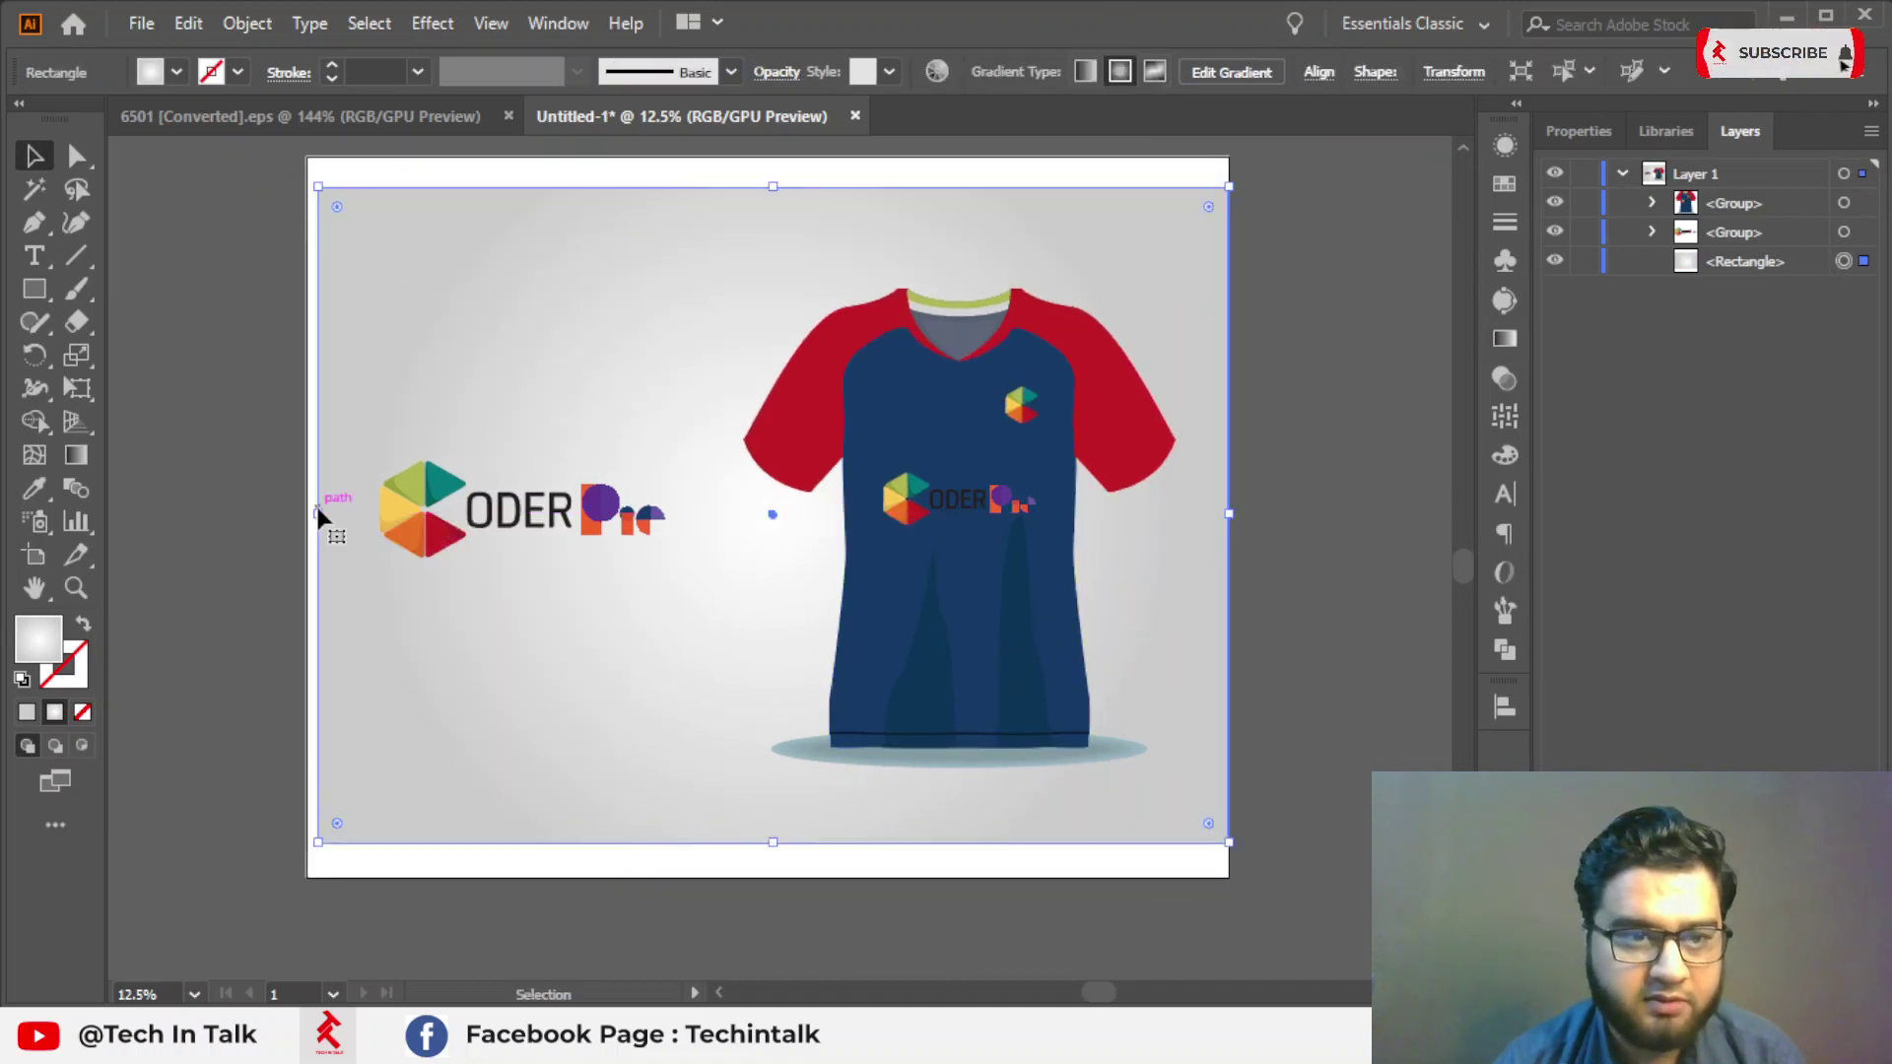
{"action": "key", "text": "Left"}
{"action": "key", "text": "Left"}
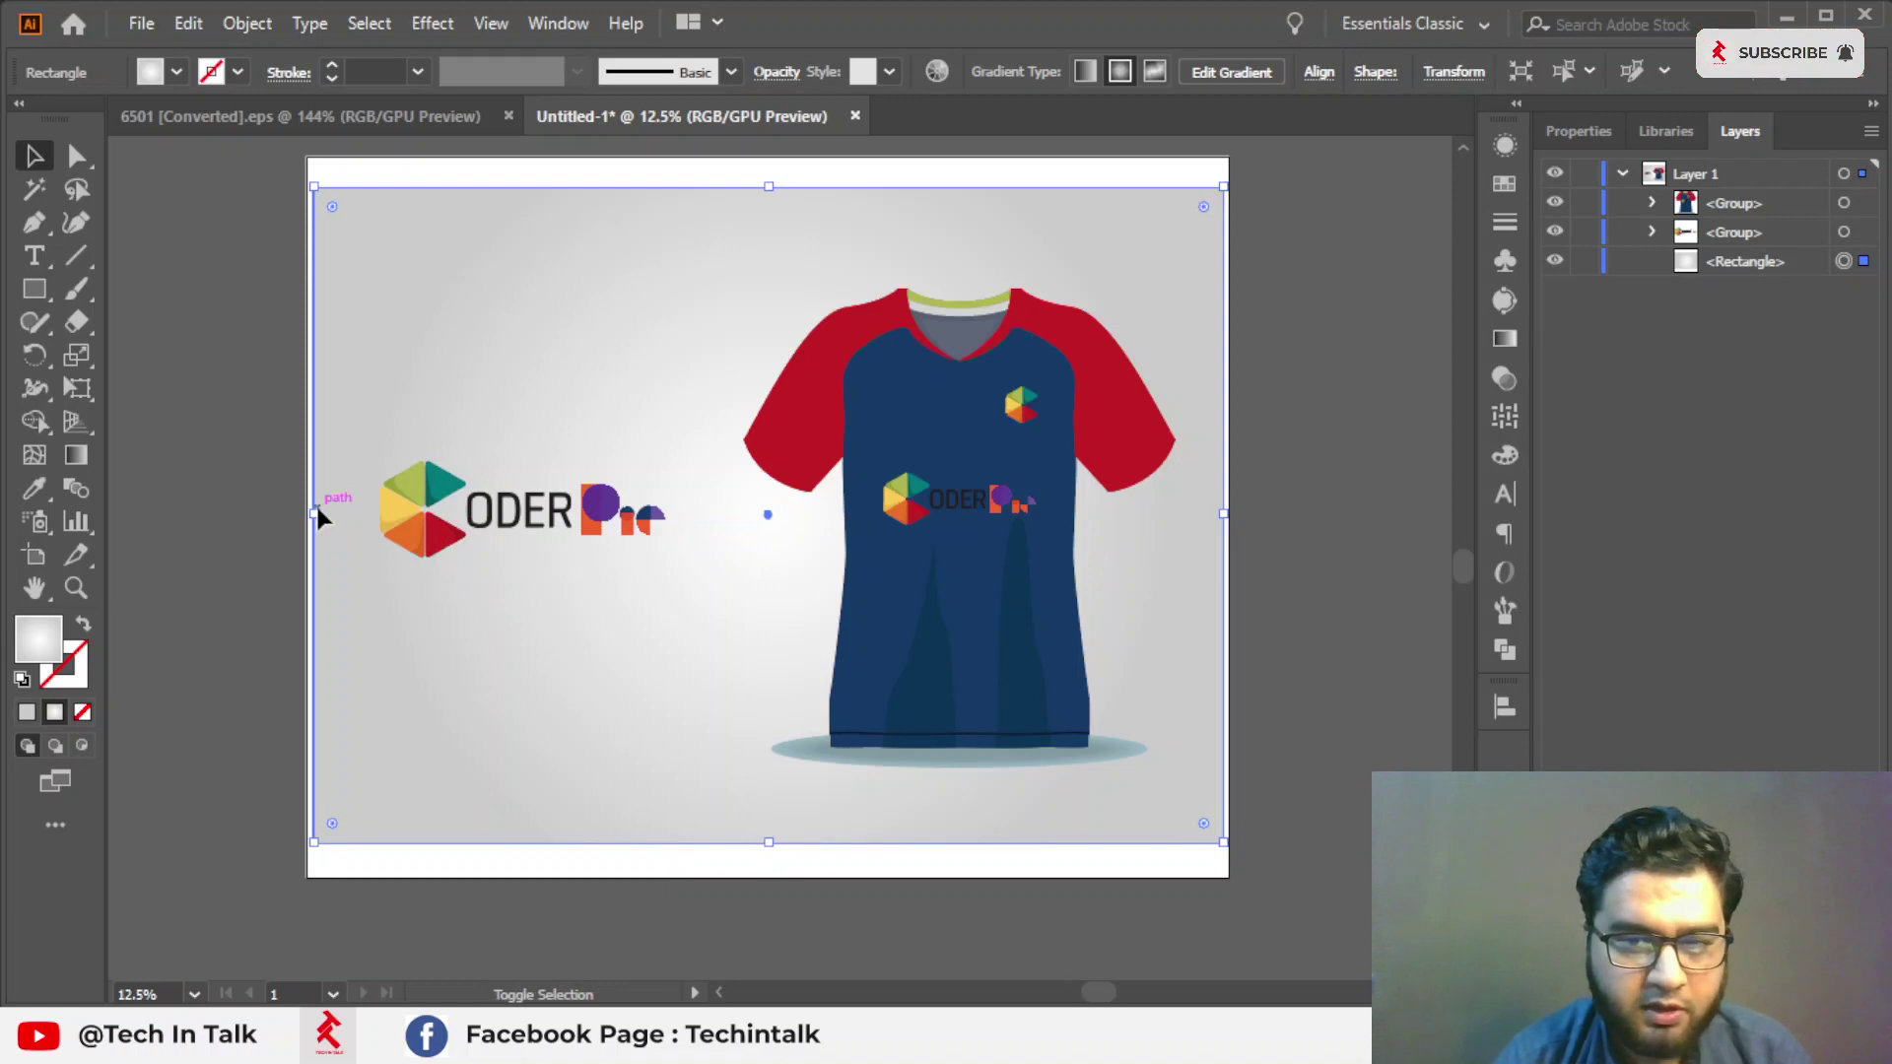
{"action": "key", "text": "Left"}
{"action": "left_click", "coordinate": [1281, 248]}
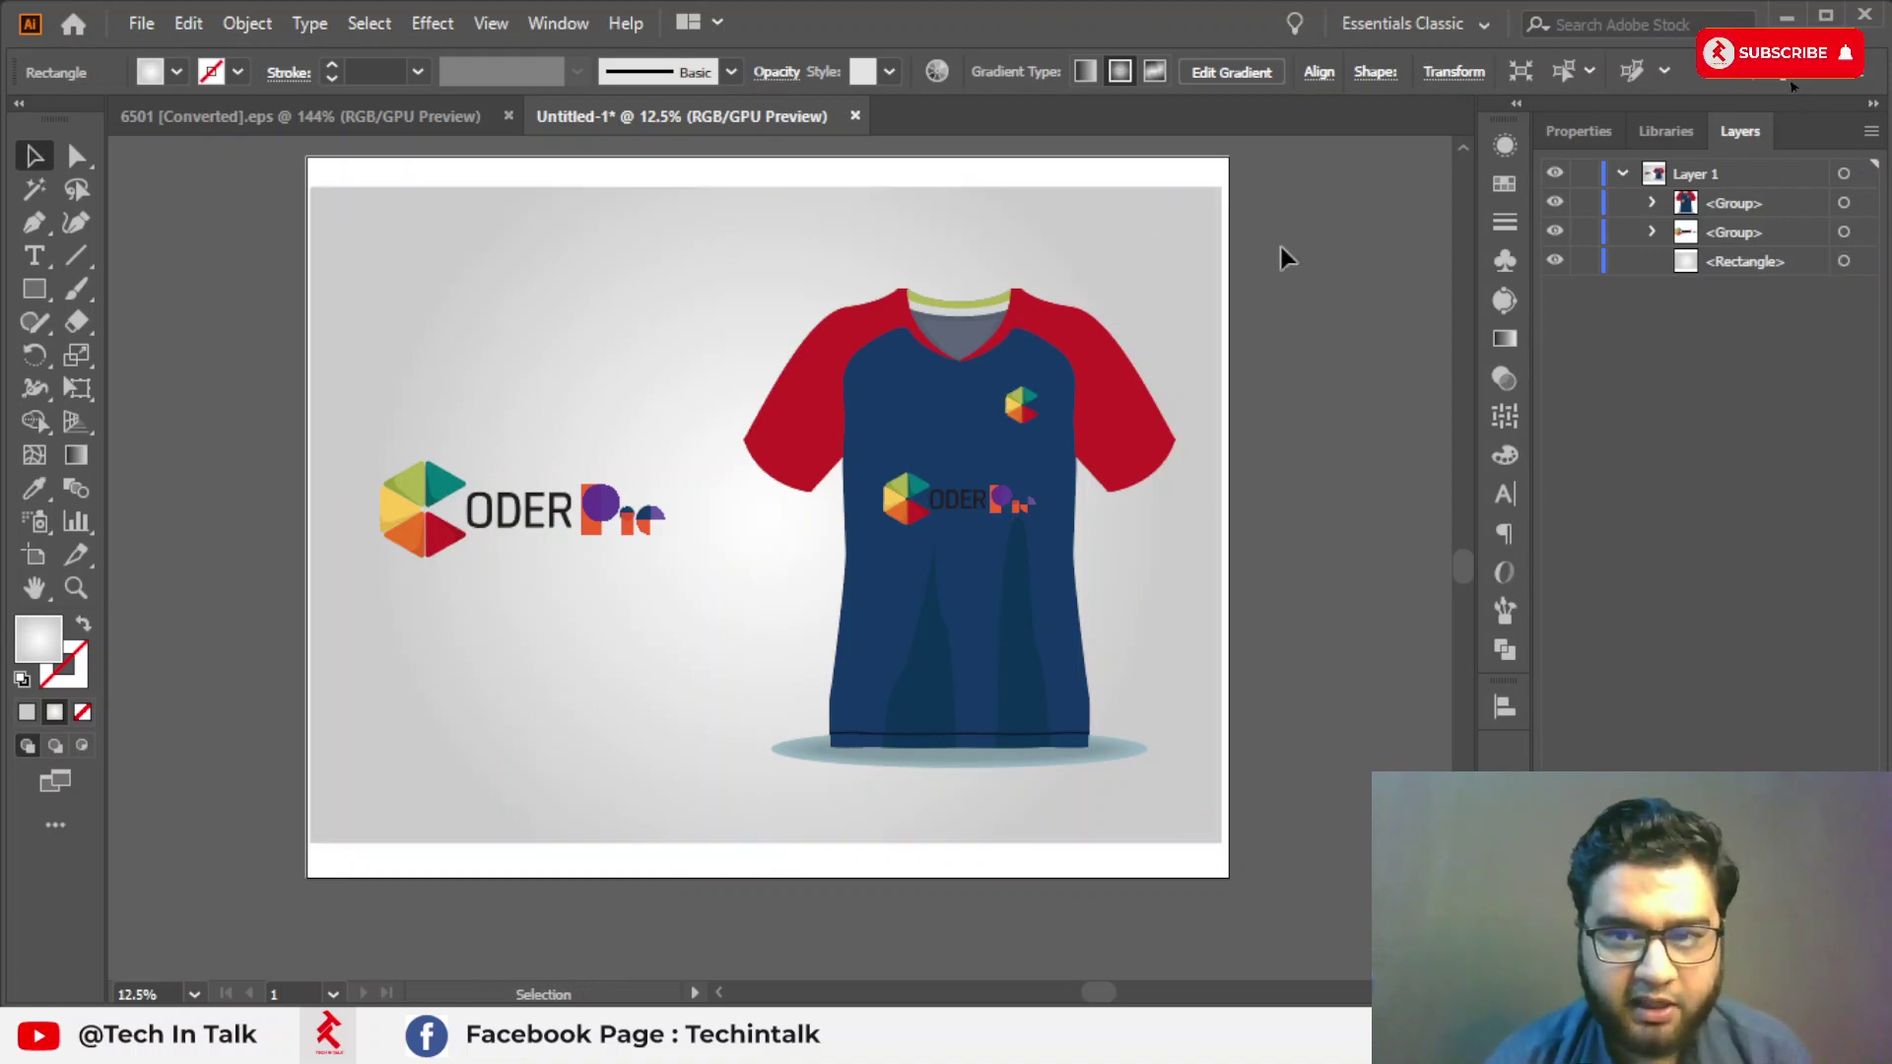
{"action": "left_click", "coordinate": [999, 186]}
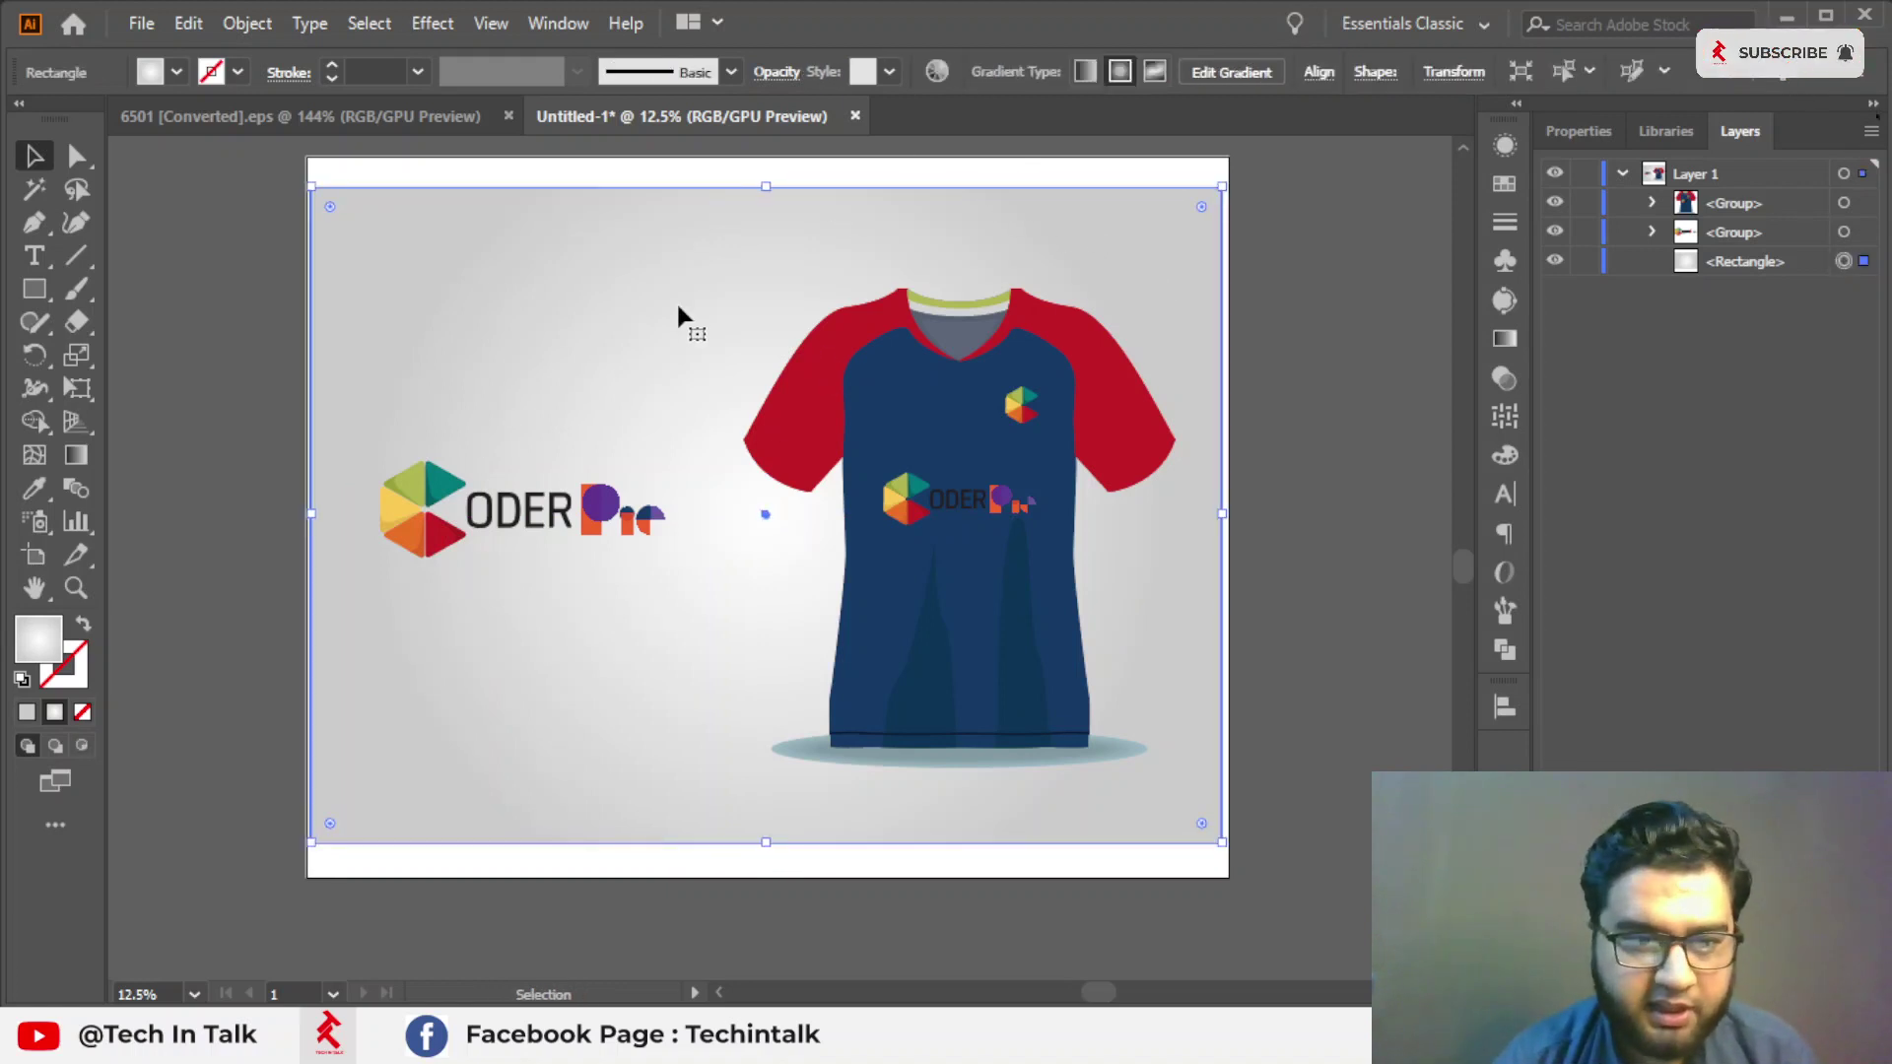
{"action": "key", "text": "Right"}
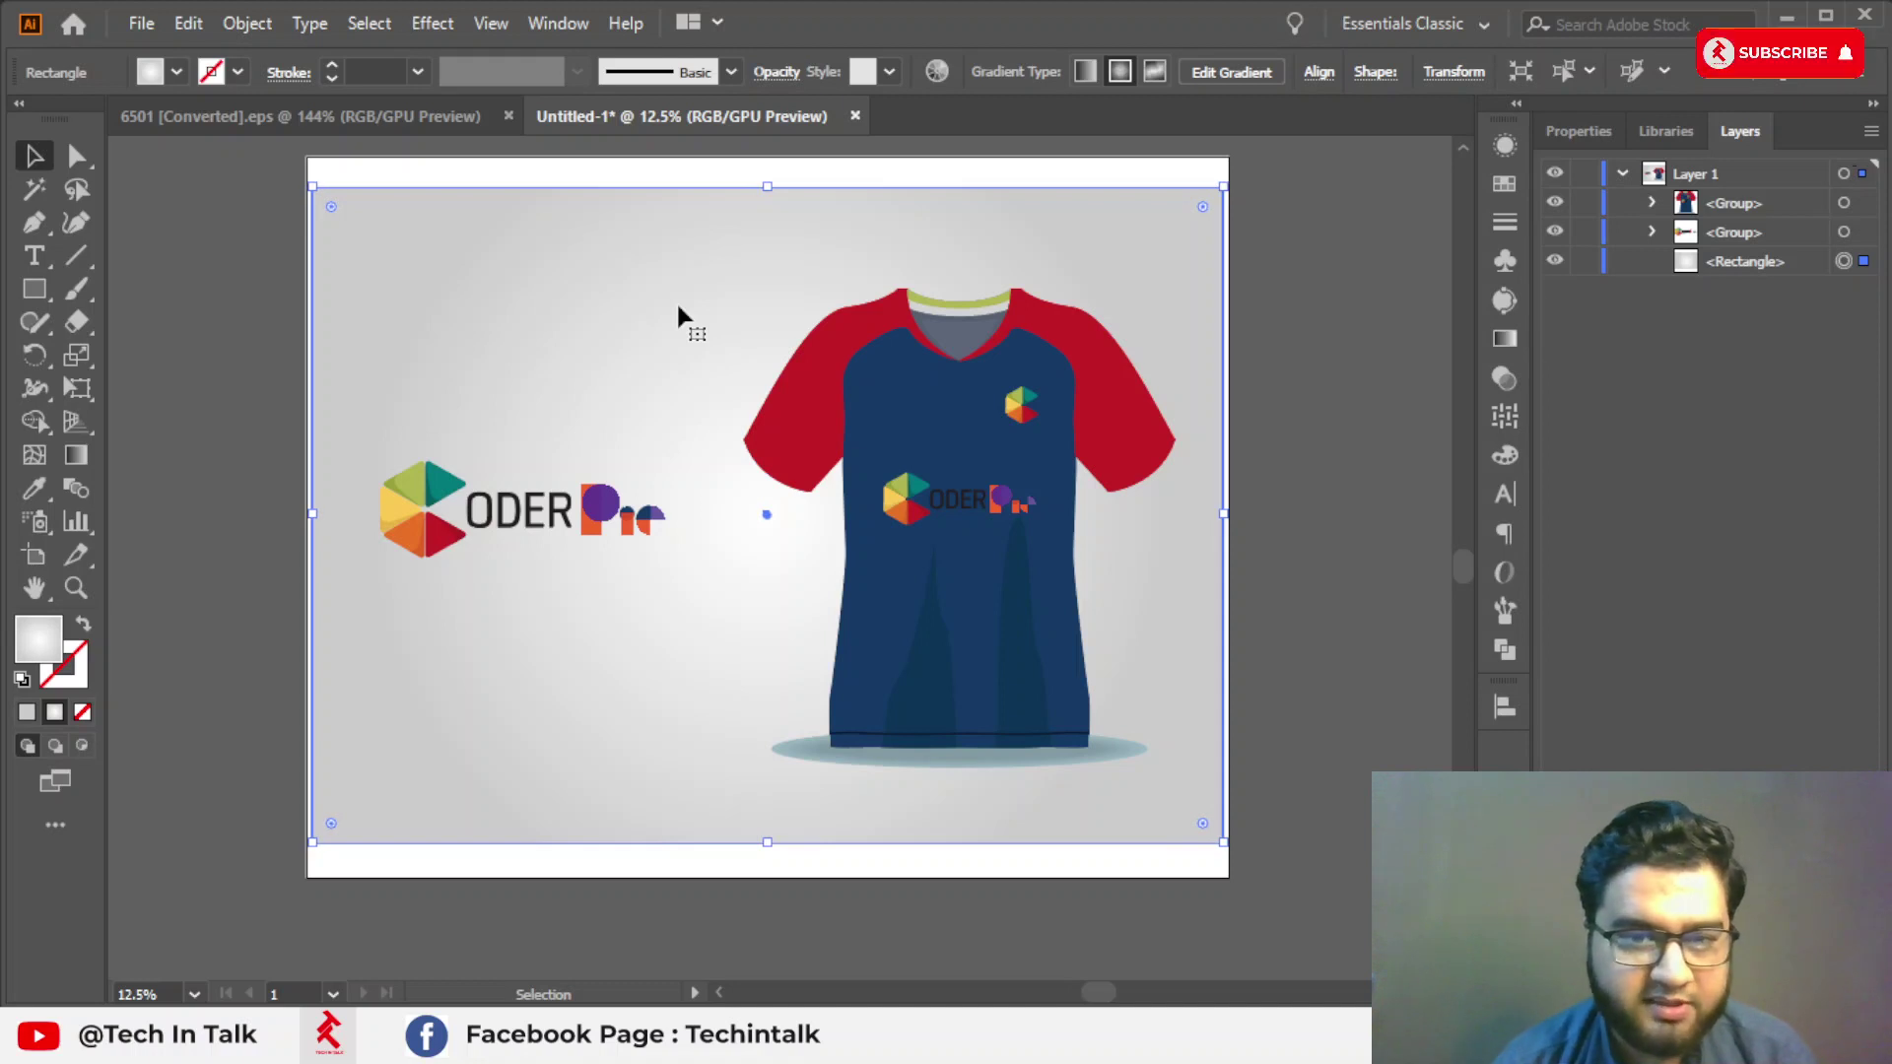
{"action": "left_click", "coordinate": [147, 473]}
Move the artboard's top edge down and bottom edge up to the background's edges.
{"action": "left_click", "coordinate": [47, 548]}
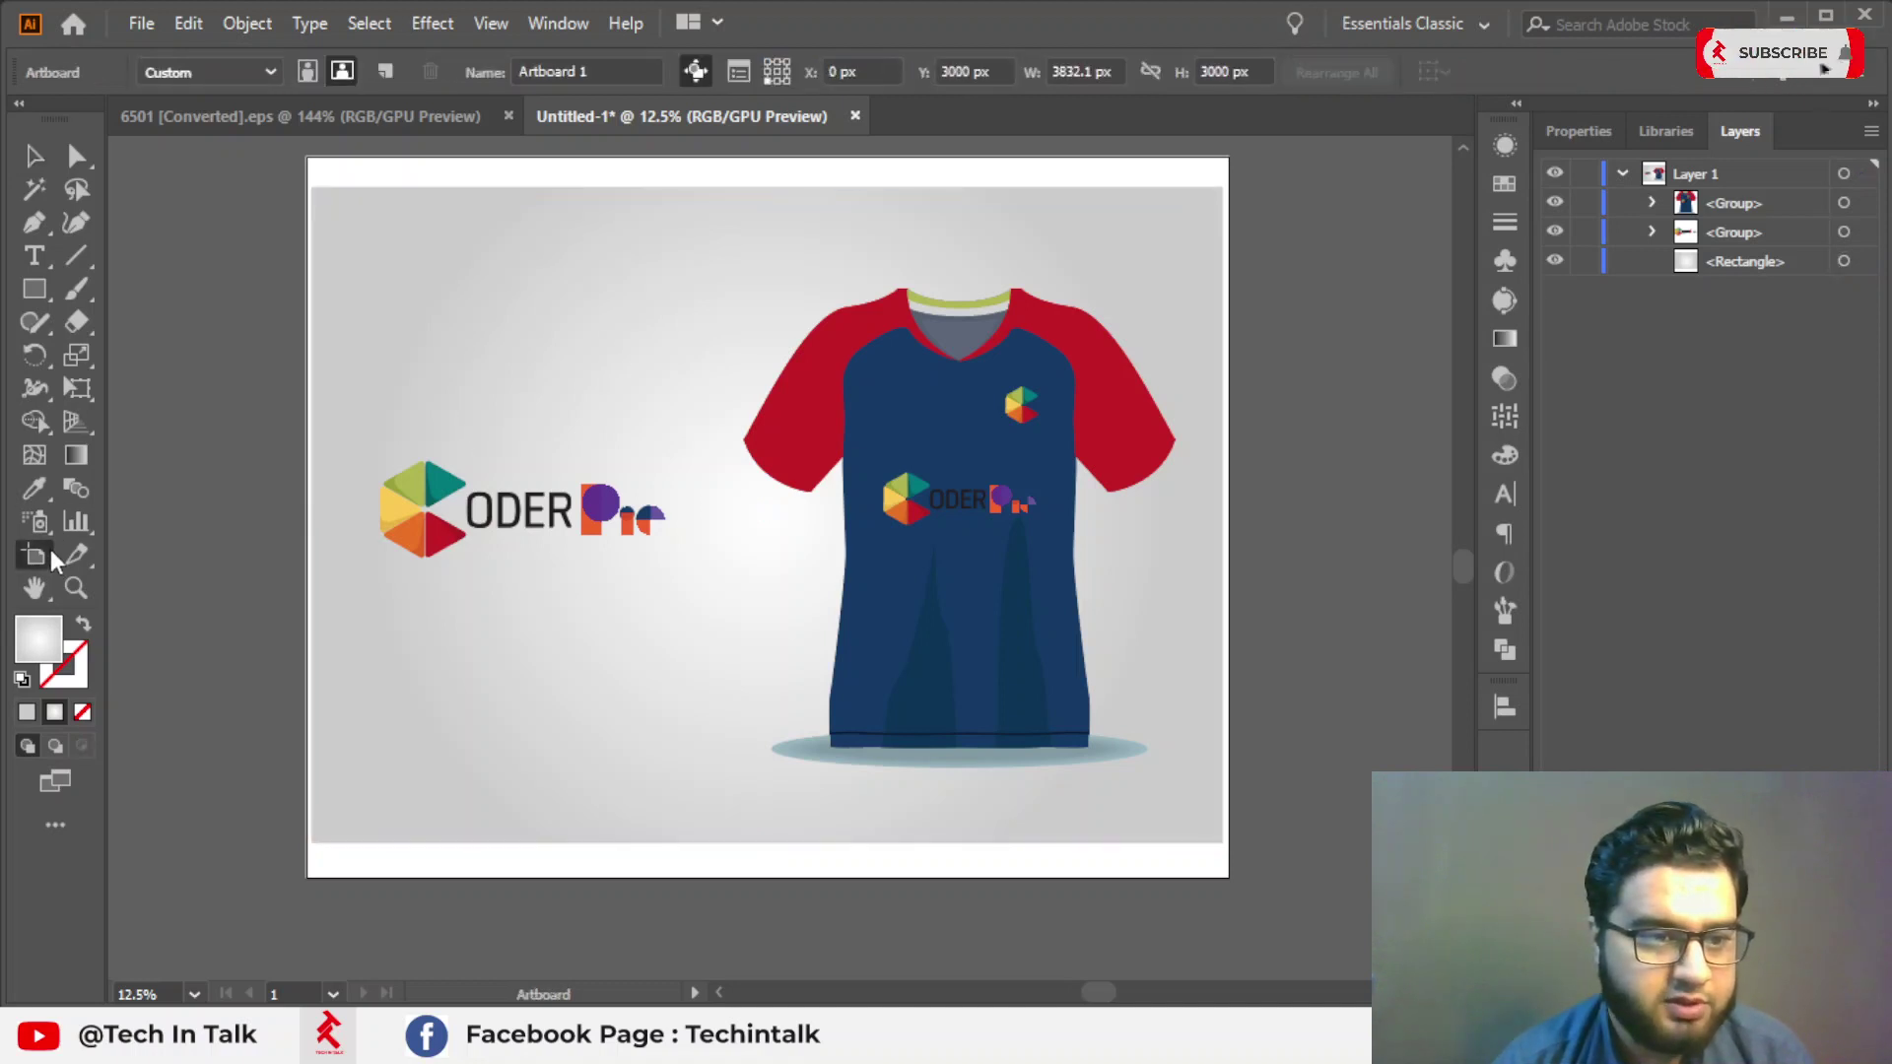
{"action": "left_click_drag", "start_coordinate": [772, 157], "coordinate": [769, 181]}
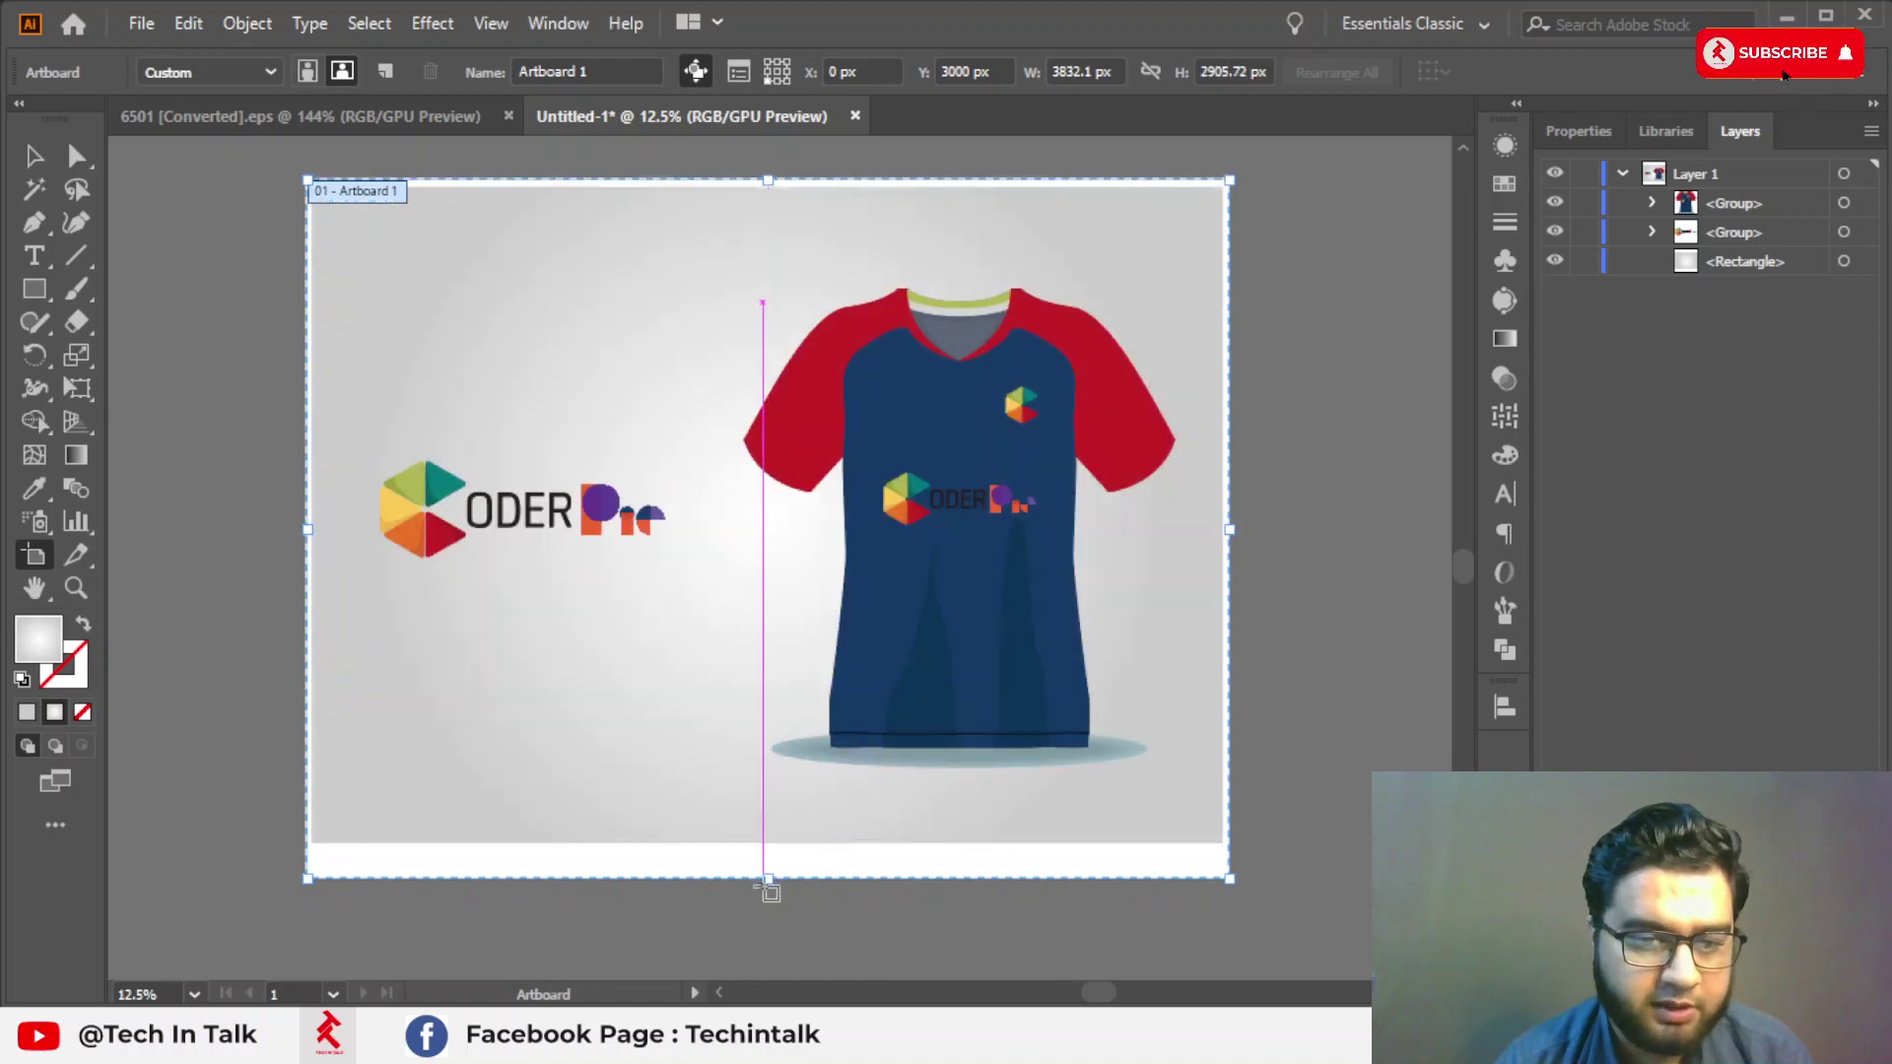
{"action": "left_click_drag", "start_coordinate": [768, 886], "coordinate": [764, 854]}
{"action": "left_click", "coordinate": [32, 155]}
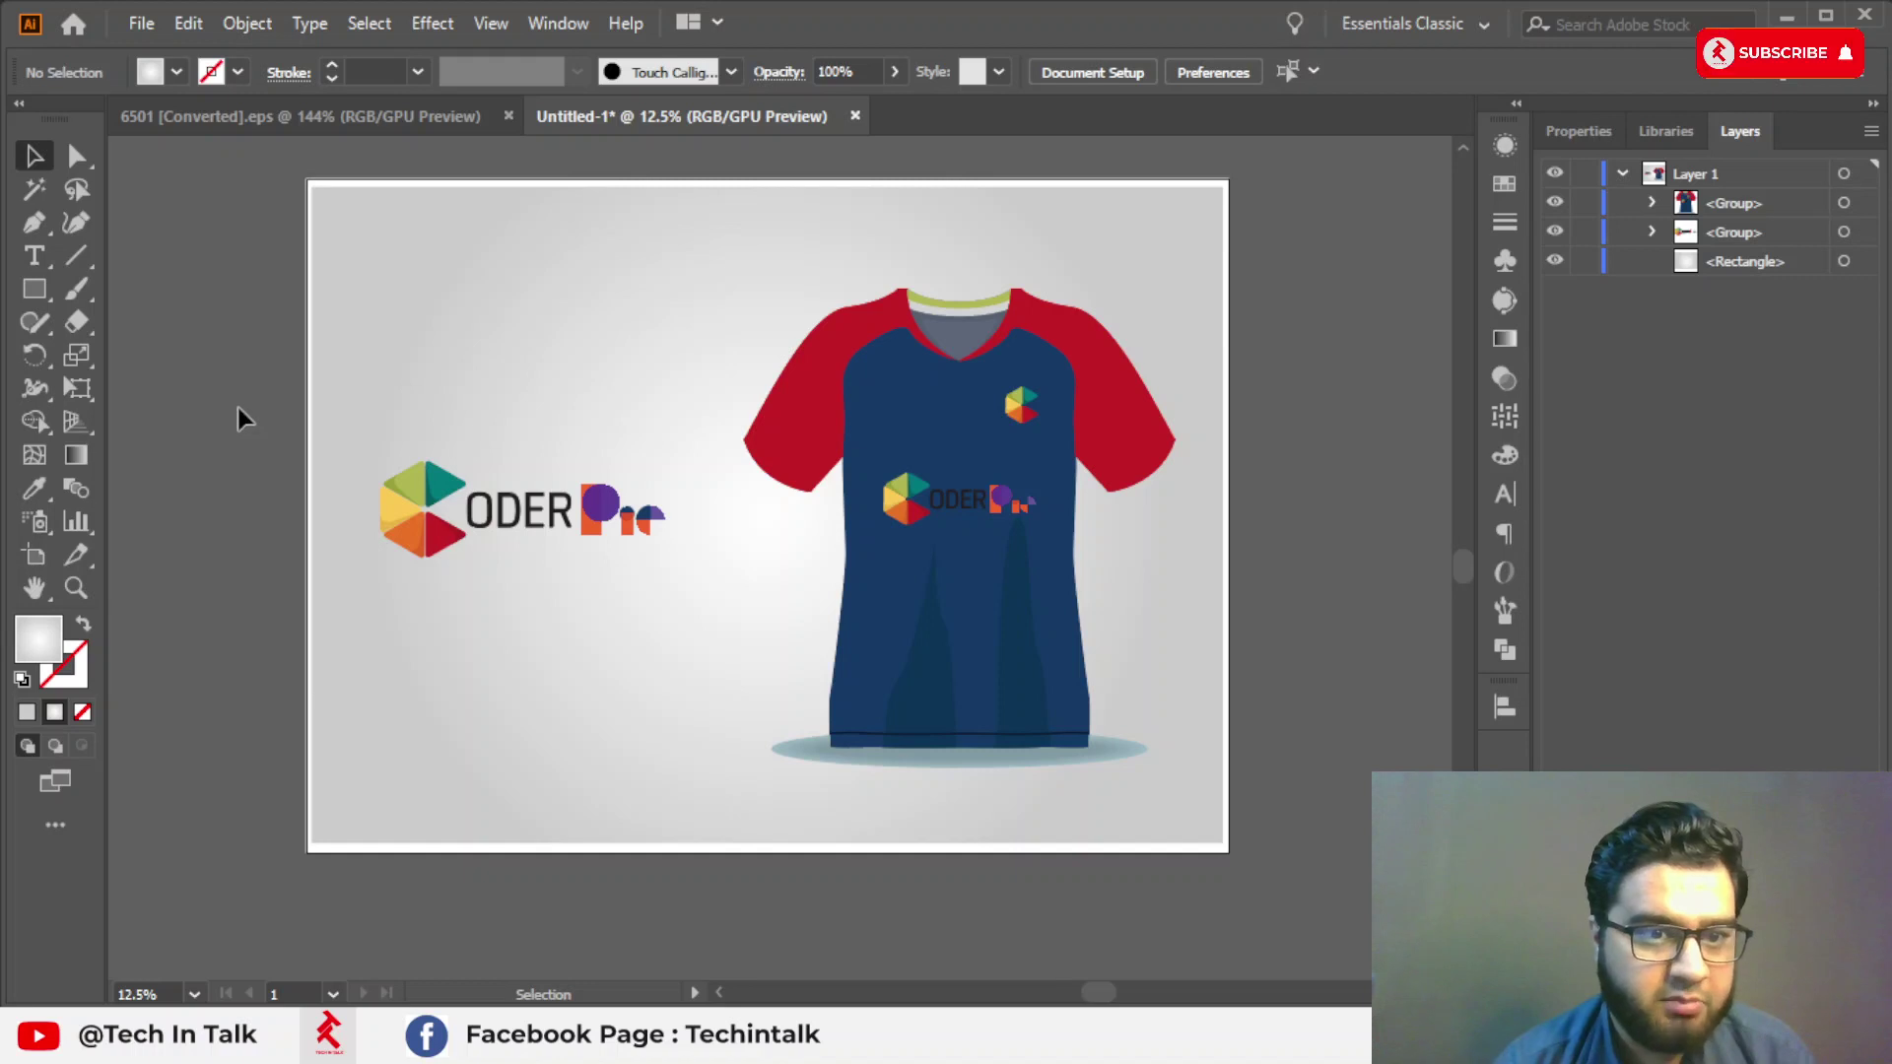
Enlarge the CoderPie logo to about 1674 × 564 px and shift it lower-left of the shirt.
{"action": "left_click", "coordinate": [605, 538]}
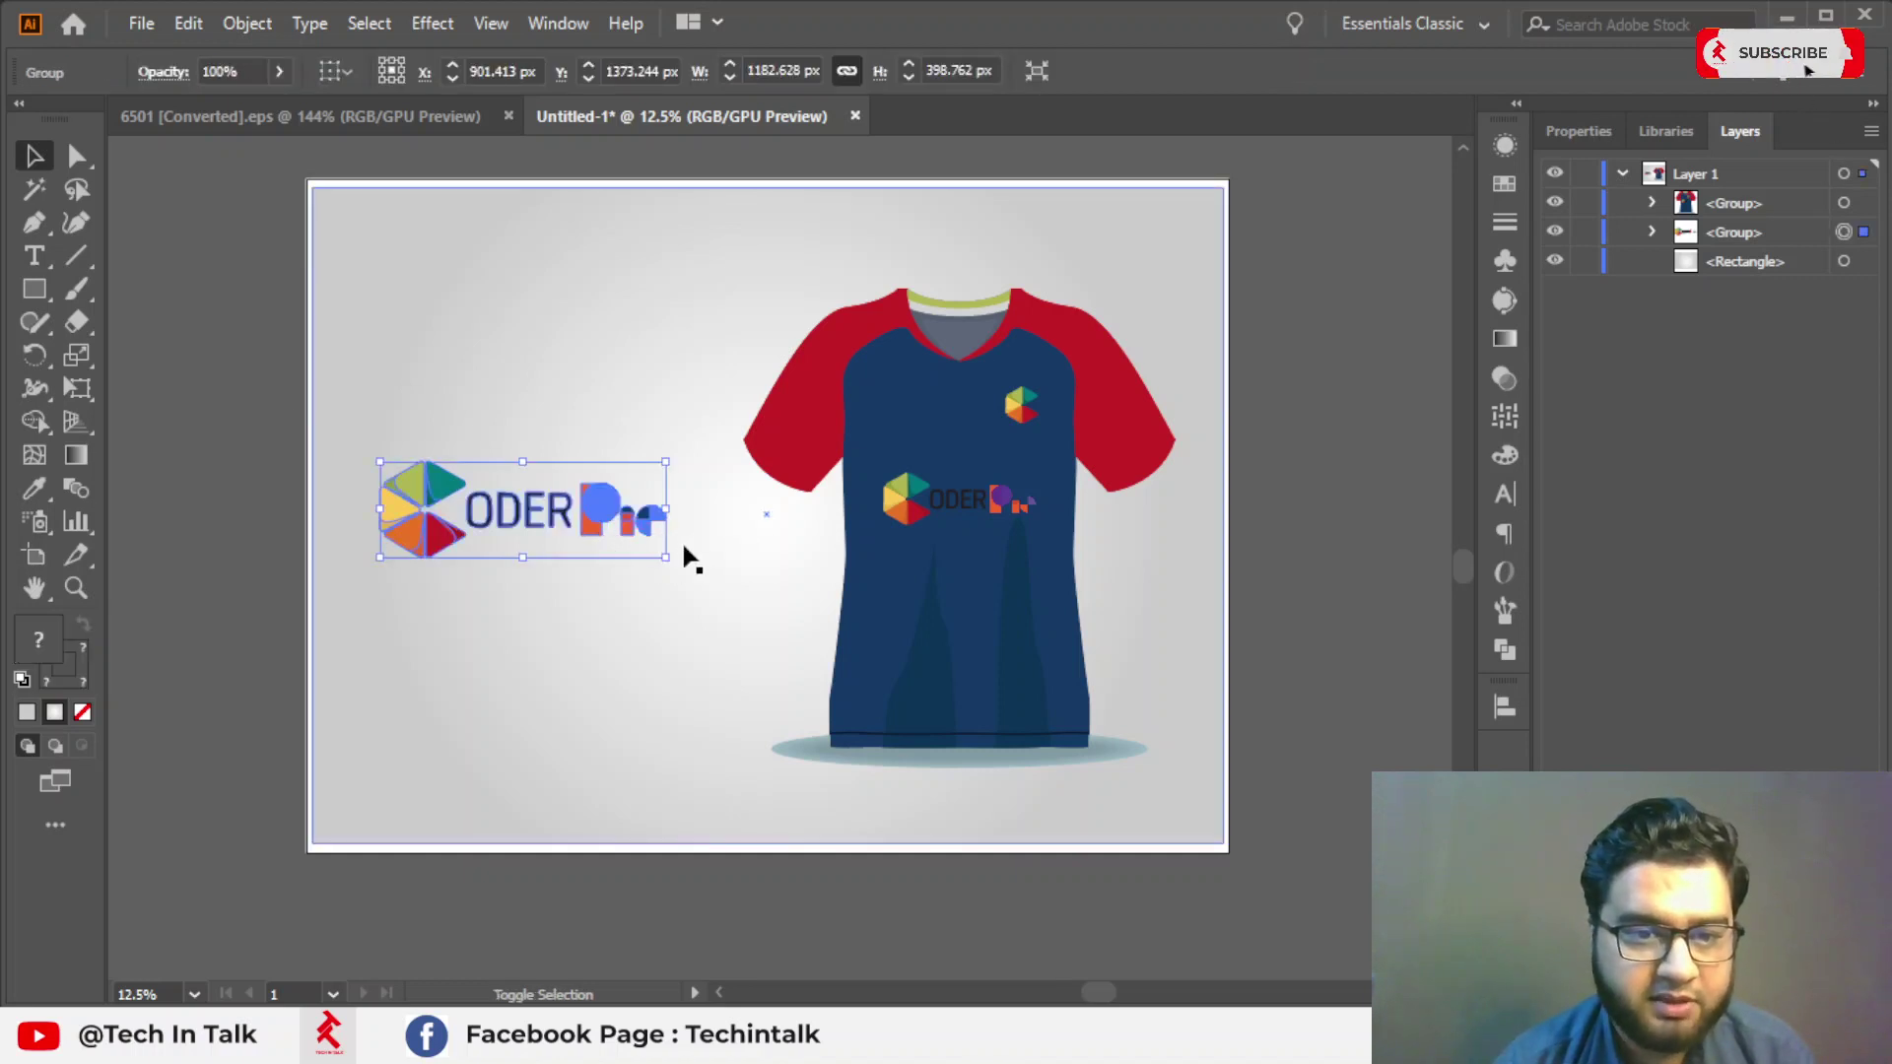
{"action": "left_click_drag", "start_coordinate": [664, 507], "coordinate": [745, 508]}
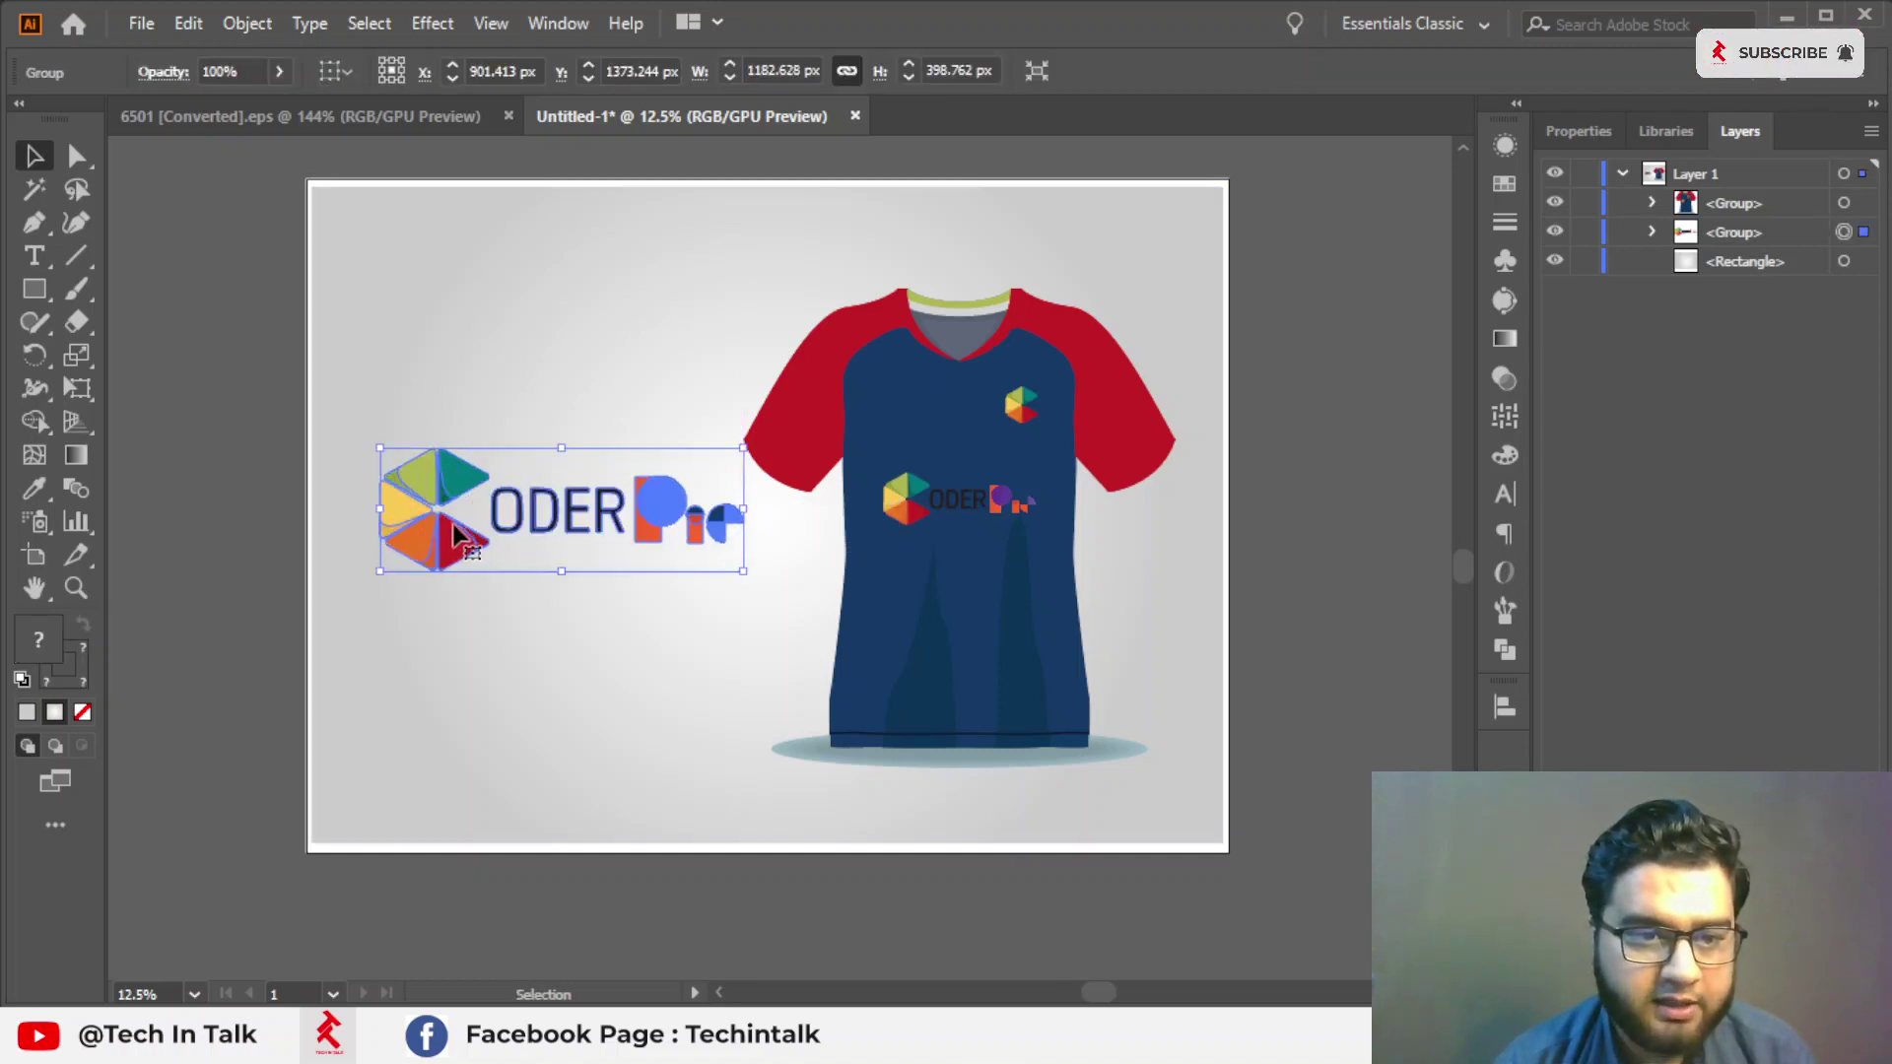
{"action": "mouse_move", "coordinate": [450, 536]}
{"action": "left_mouse_down"}
{"action": "mouse_move", "coordinate": [424, 577]}
{"action": "mouse_move", "coordinate": [442, 640]}
{"action": "mouse_move", "coordinate": [670, 621]}
{"action": "left_mouse_up"}
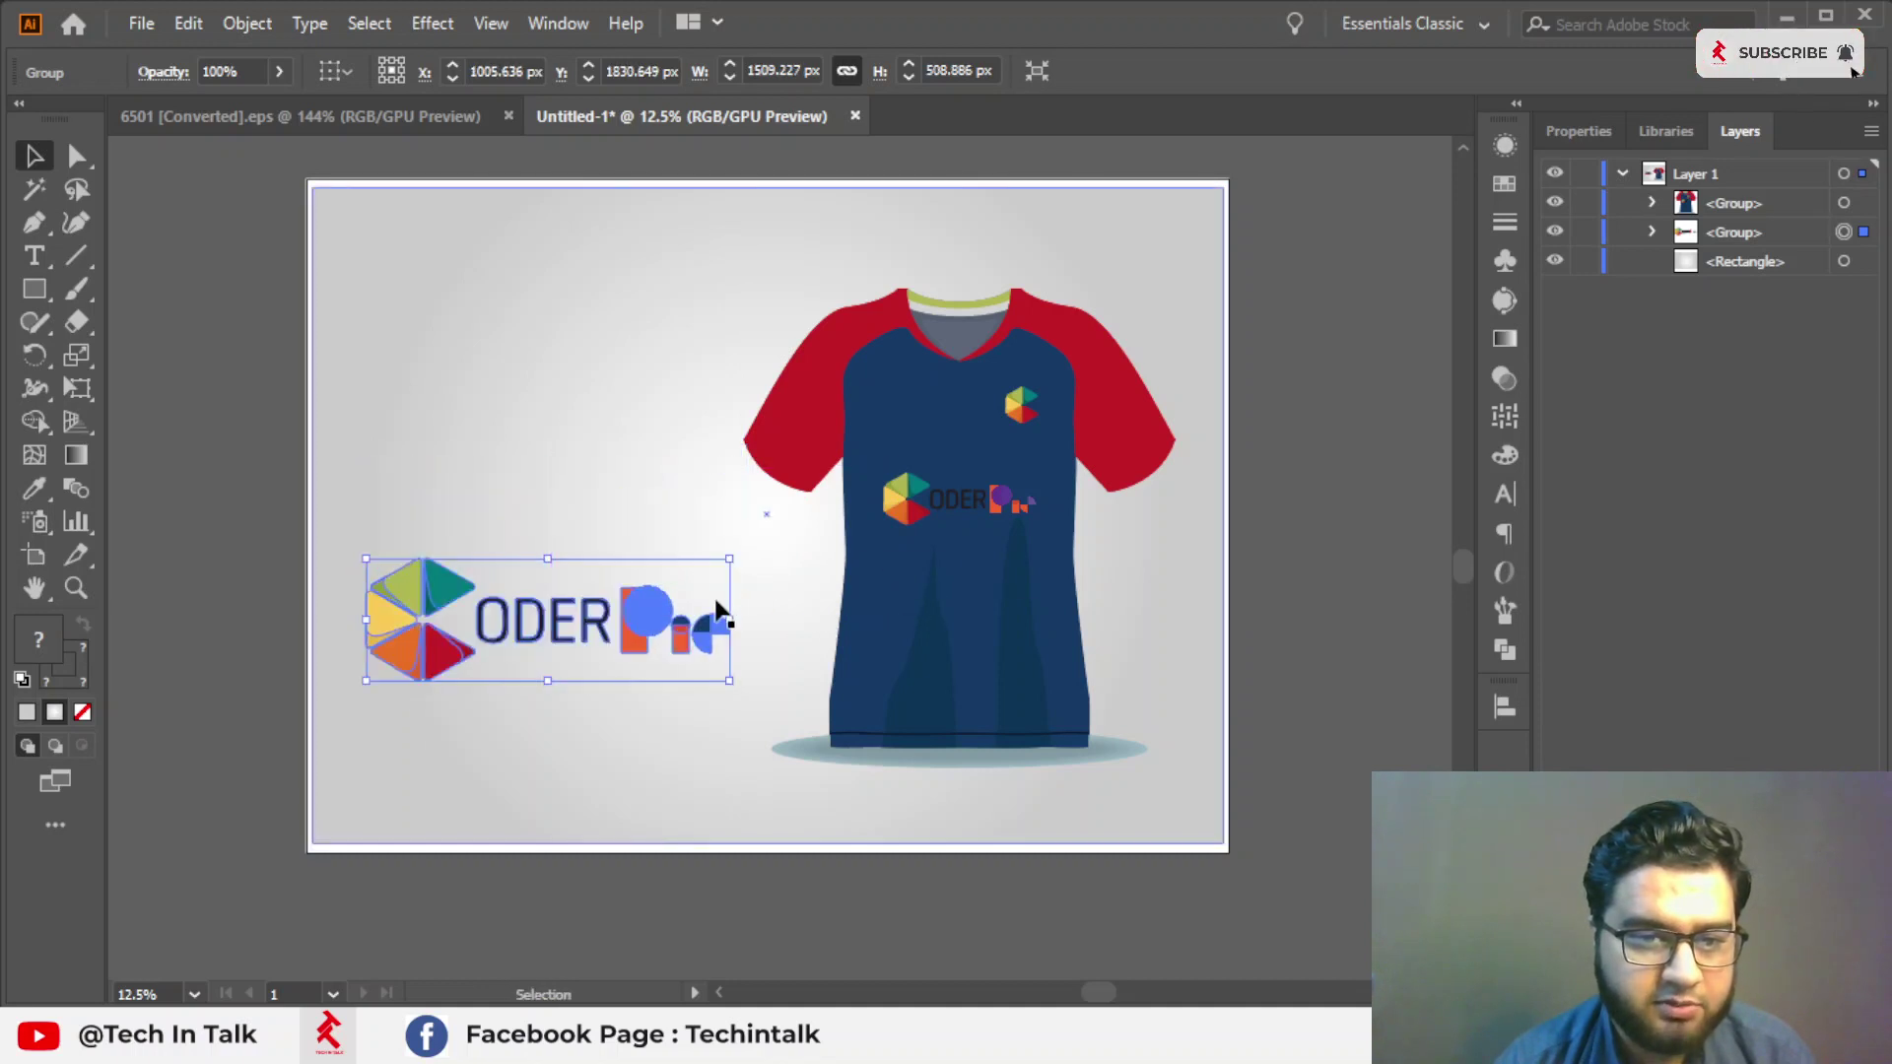
{"action": "mouse_move", "coordinate": [730, 560]}
{"action": "left_mouse_down"}
{"action": "mouse_move", "coordinate": [815, 499]}
{"action": "mouse_move", "coordinate": [808, 532]}
{"action": "mouse_move", "coordinate": [773, 545]}
{"action": "left_mouse_up"}
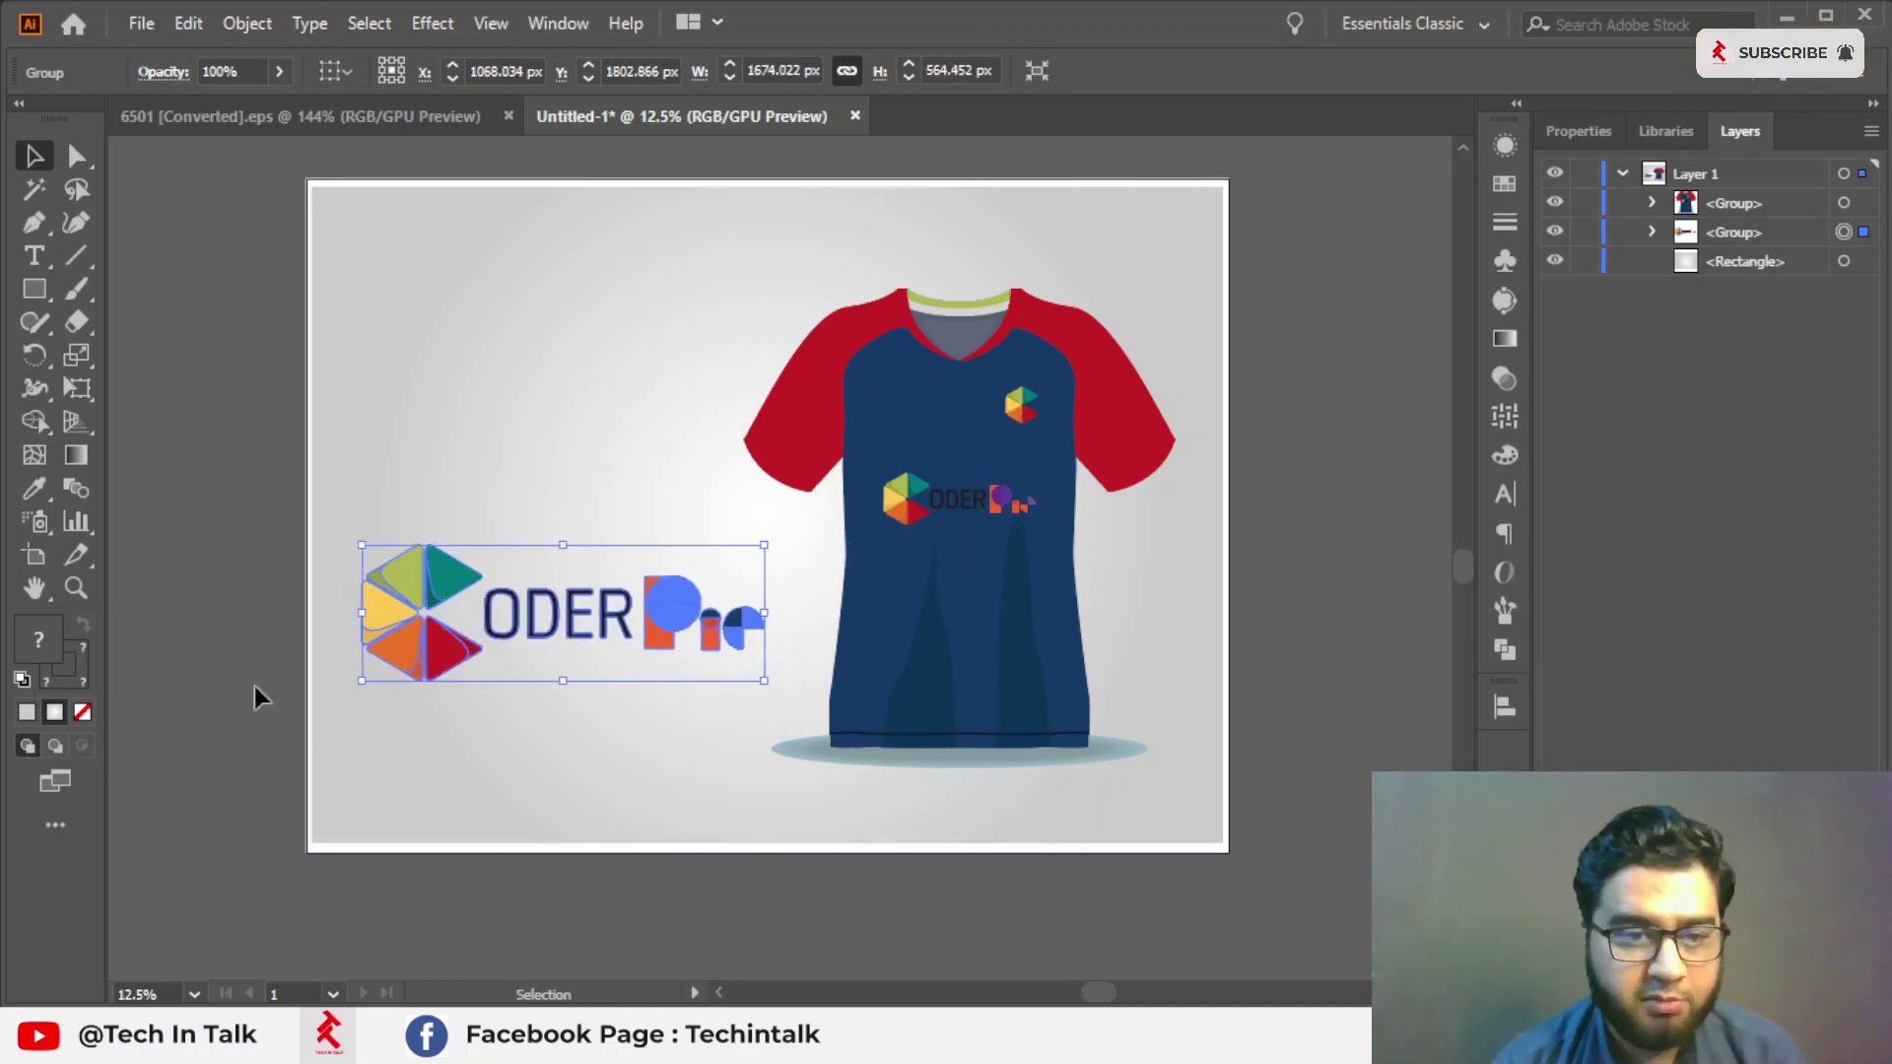
{"action": "left_click", "coordinate": [276, 707]}
{"action": "scroll", "coordinate": [276, 718], "scroll_direction": "down", "scroll_amount": 1}
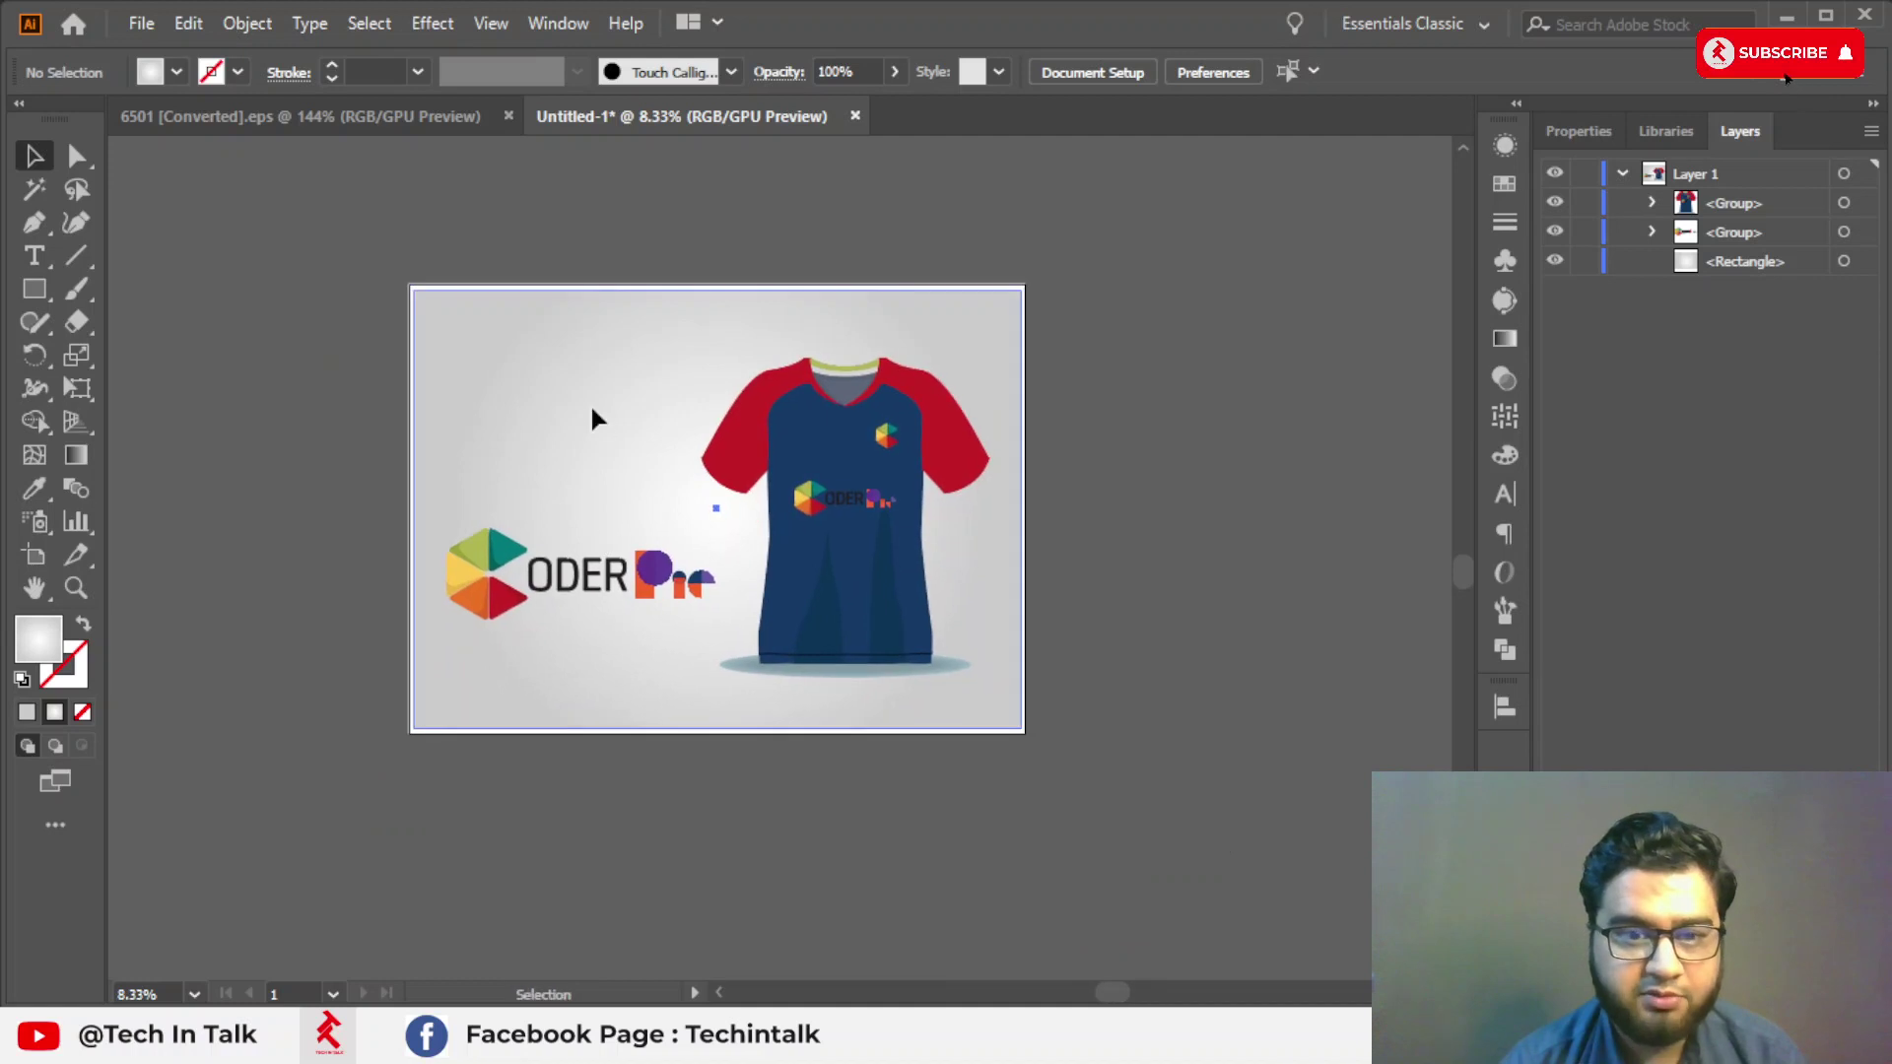
{"action": "left_click", "coordinate": [899, 493]}
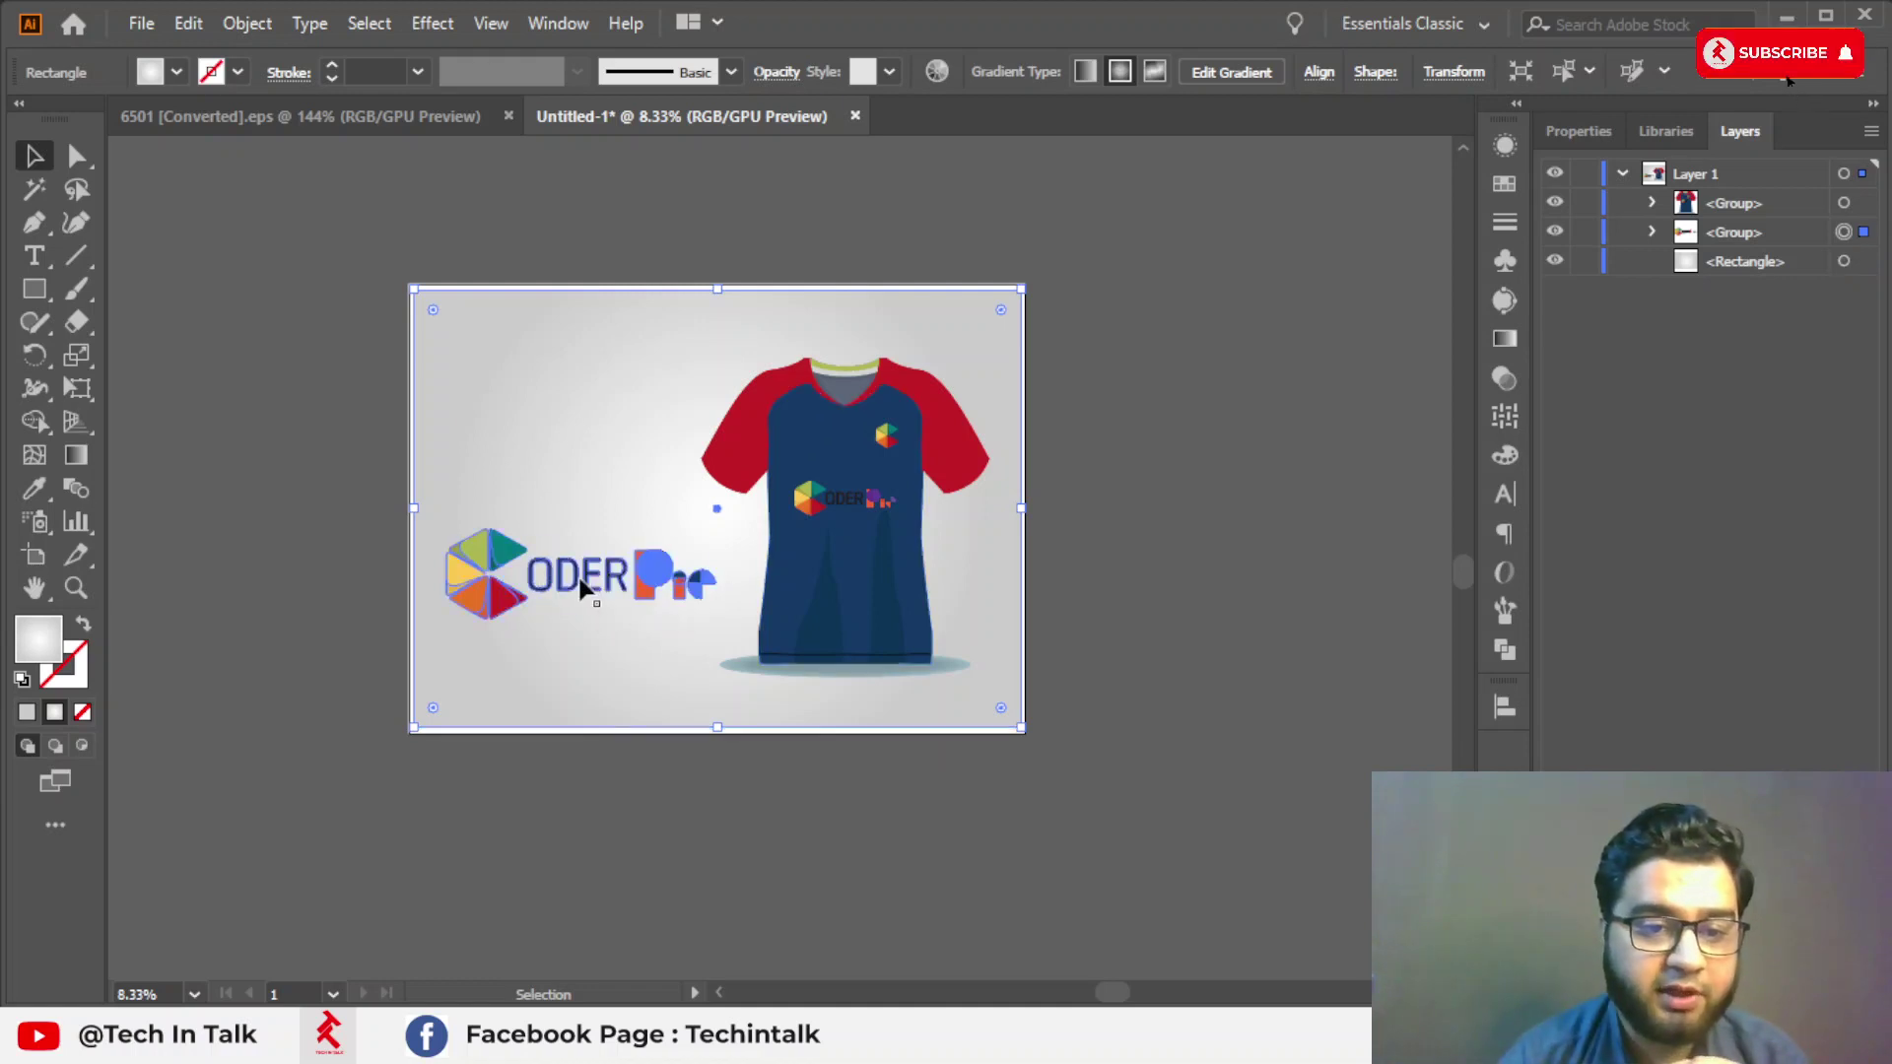
{"action": "left_click", "coordinate": [522, 577]}
{"action": "left_click", "coordinate": [884, 670]}
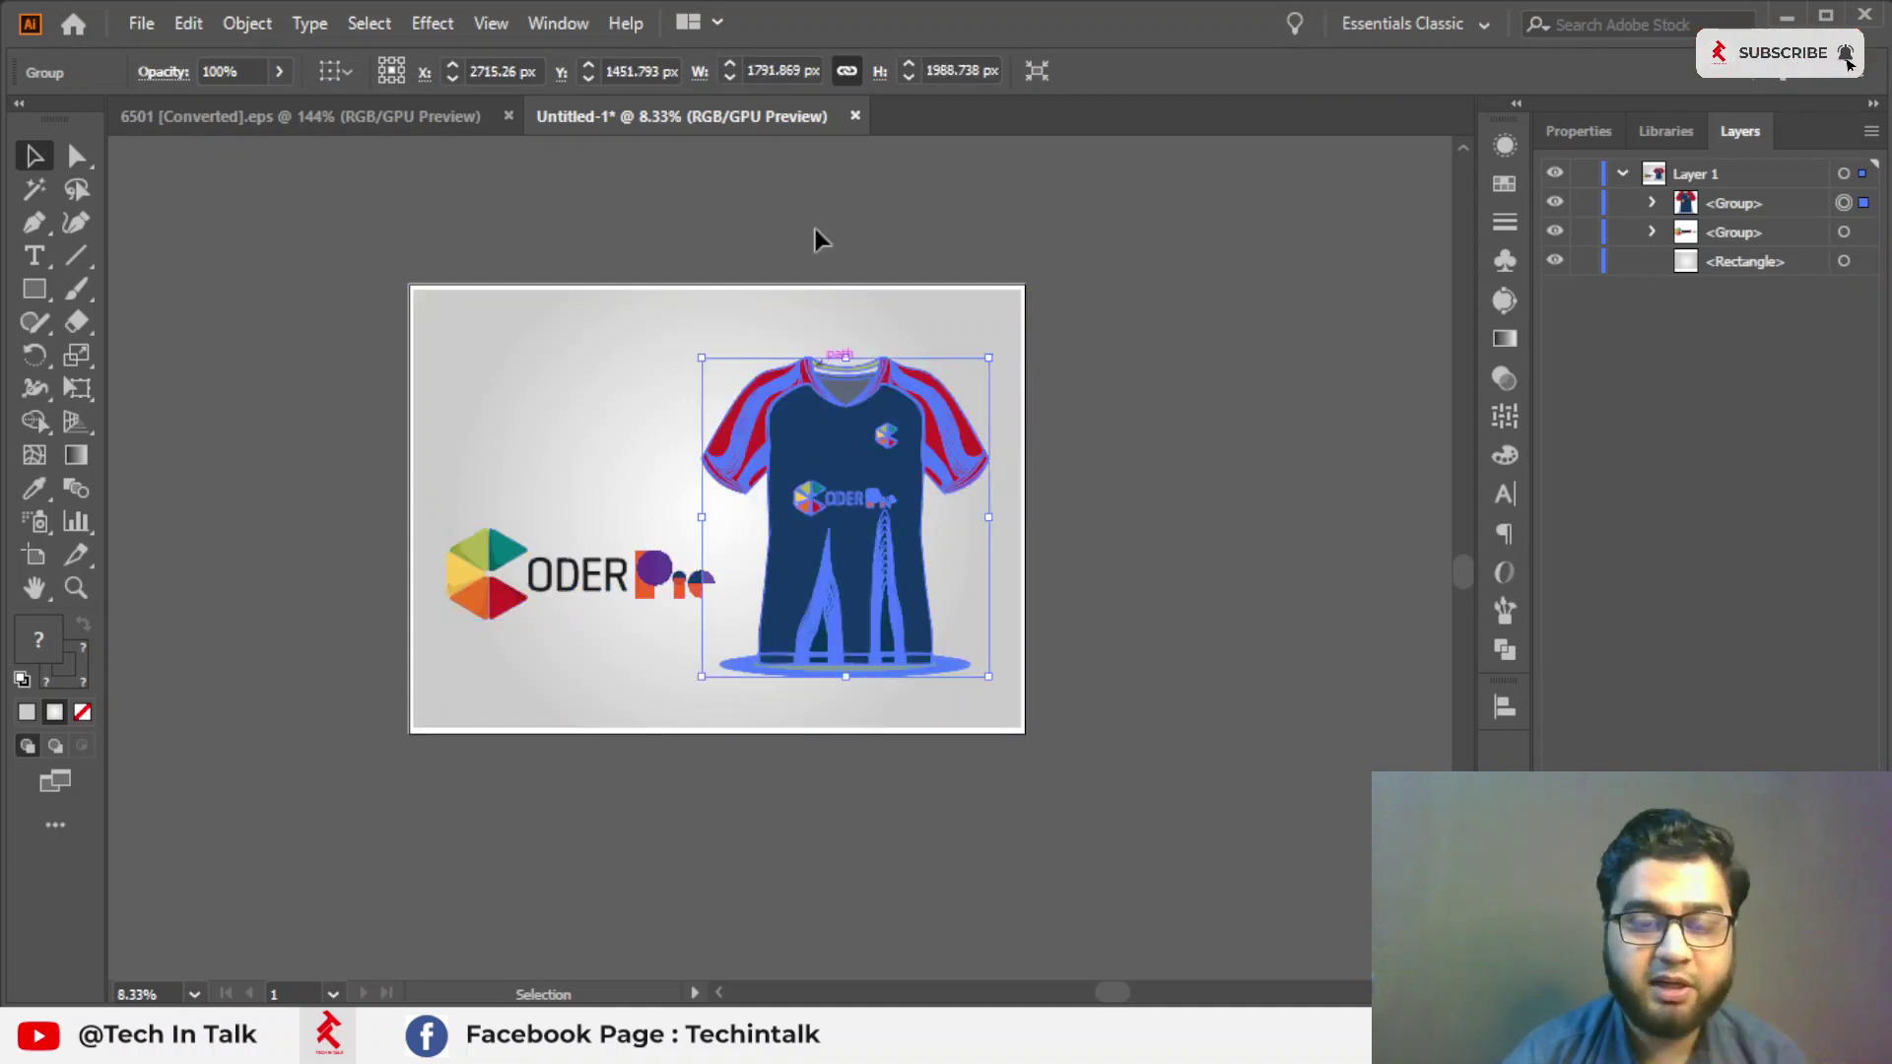
{"action": "left_click", "coordinate": [814, 179]}
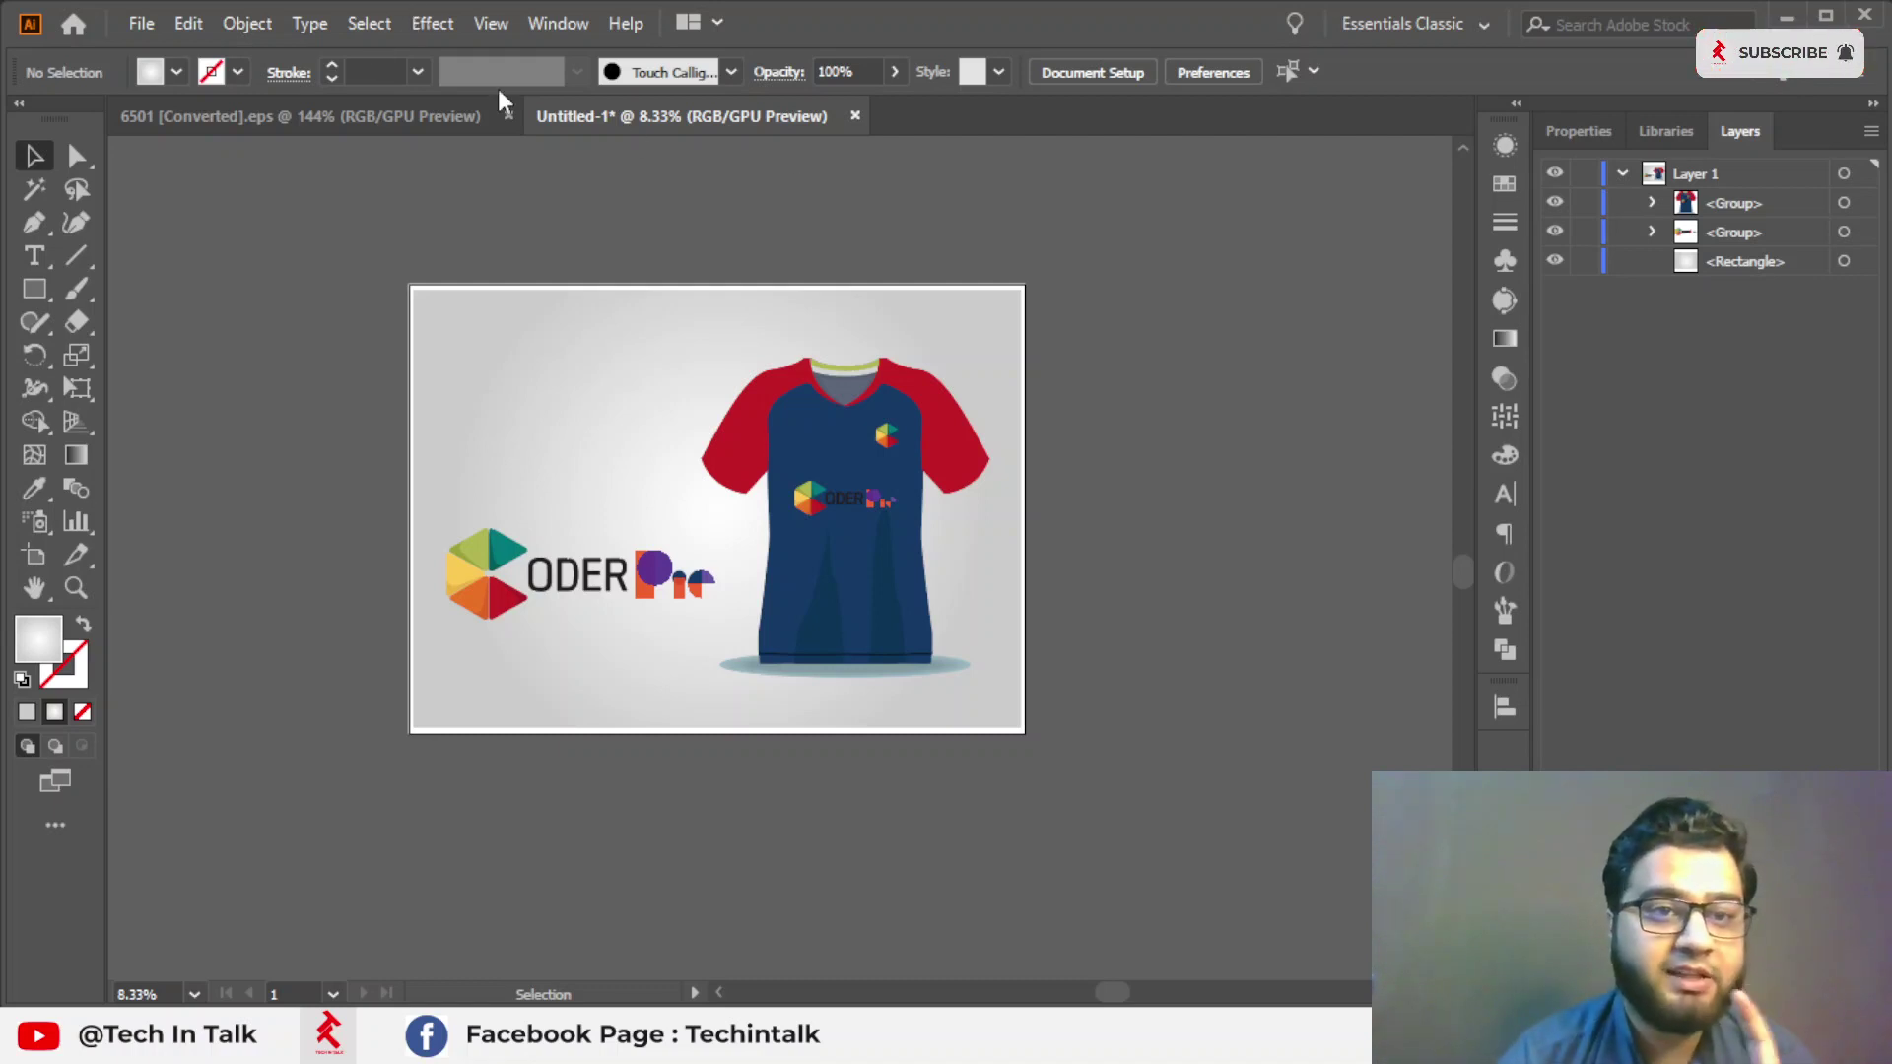
{"action": "scroll", "coordinate": [764, 673], "scroll_direction": "left", "scroll_amount": 2}
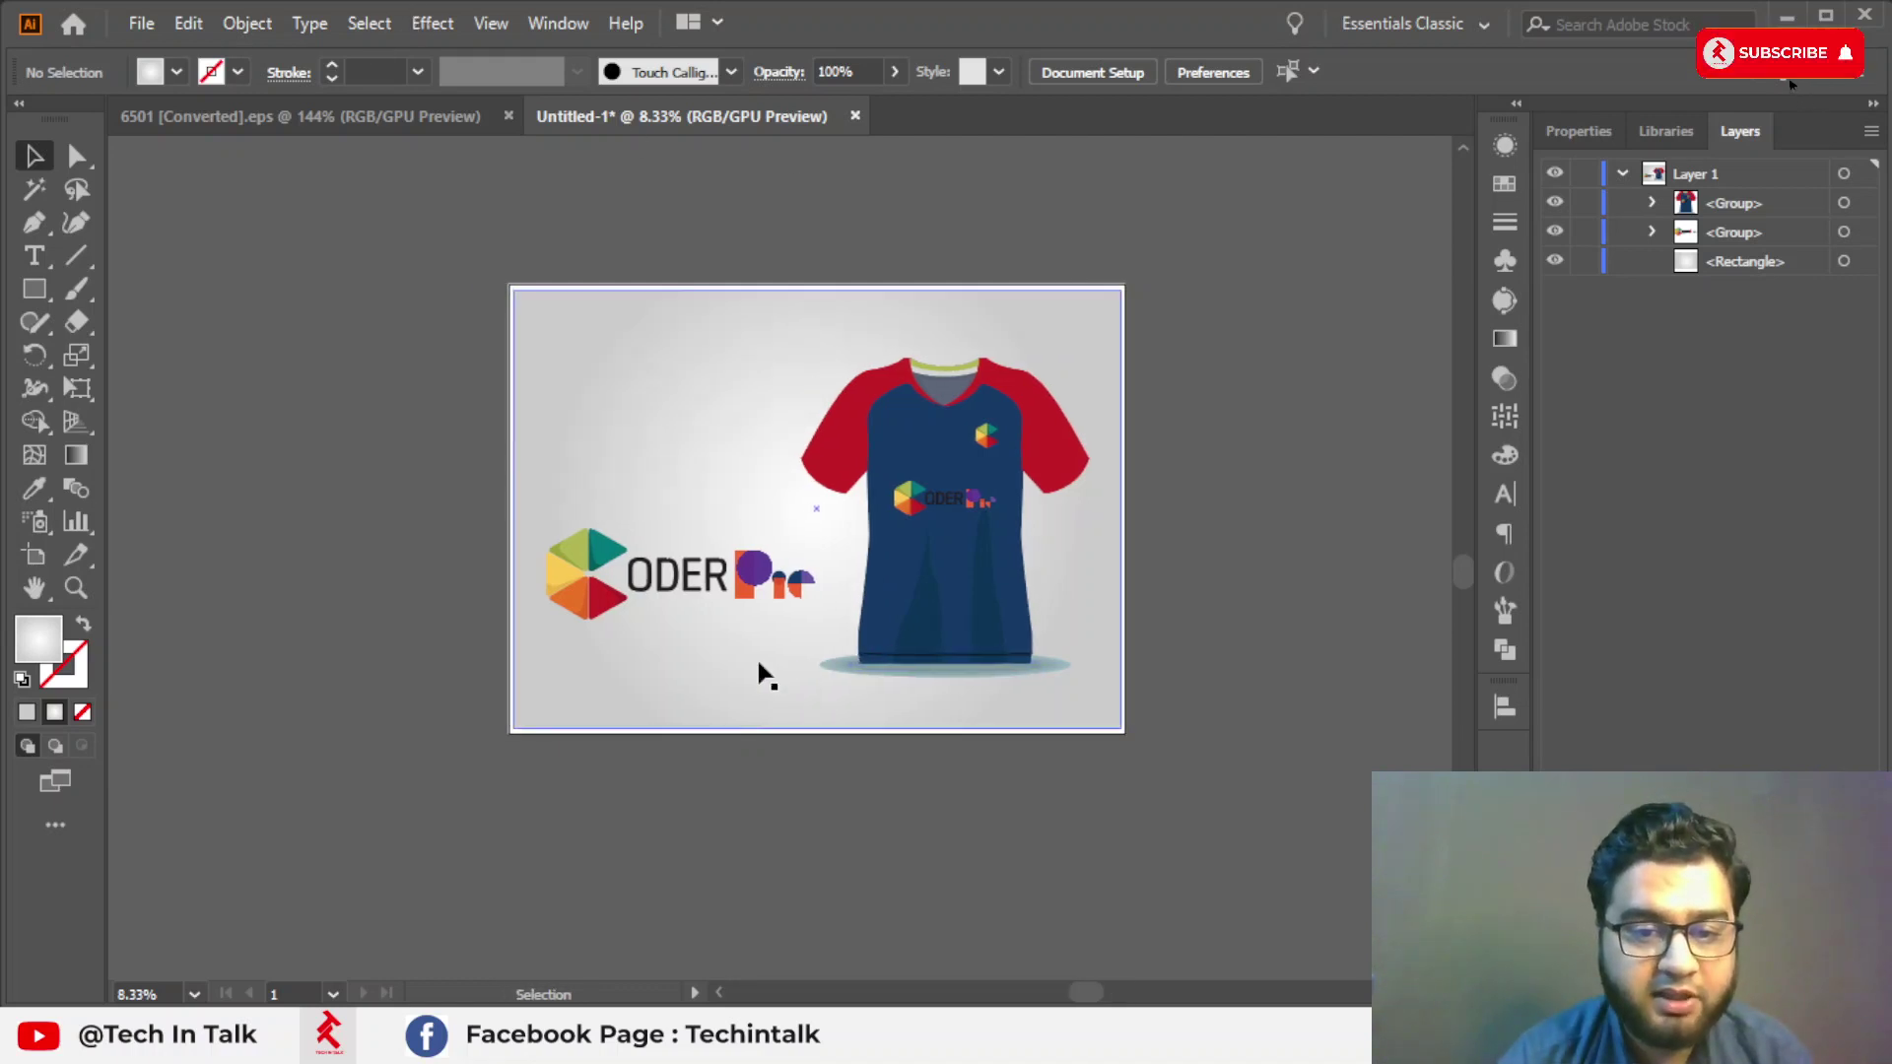
{"action": "scroll", "coordinate": [765, 673], "scroll_direction": "up", "scroll_amount": 1}
{"action": "scroll", "coordinate": [795, 739], "scroll_direction": "up", "scroll_amount": 3}
{"action": "scroll", "coordinate": [676, 765], "scroll_direction": "up", "scroll_amount": 2}
{"action": "scroll", "coordinate": [578, 771], "scroll_direction": "up", "scroll_amount": 1}
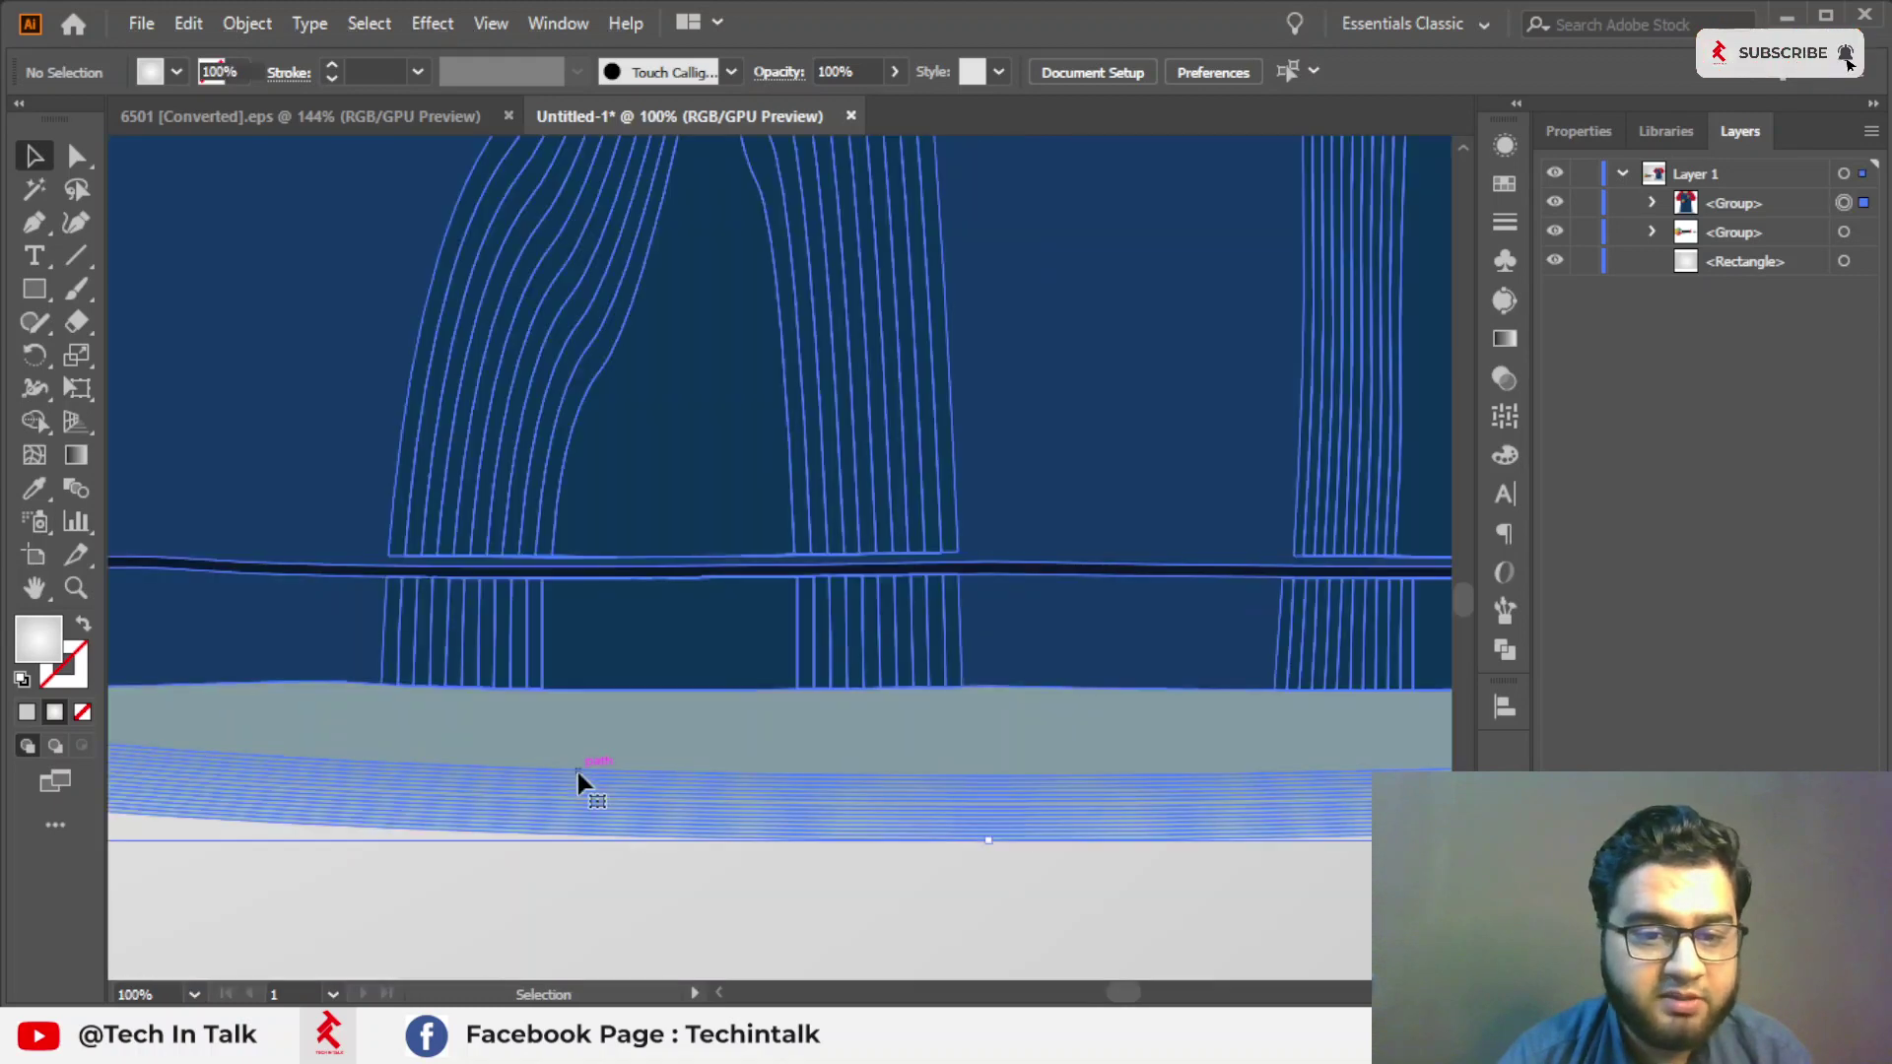
{"action": "left_click", "coordinate": [577, 771]}
{"action": "scroll", "coordinate": [1089, 634], "scroll_direction": "down", "scroll_amount": 2}
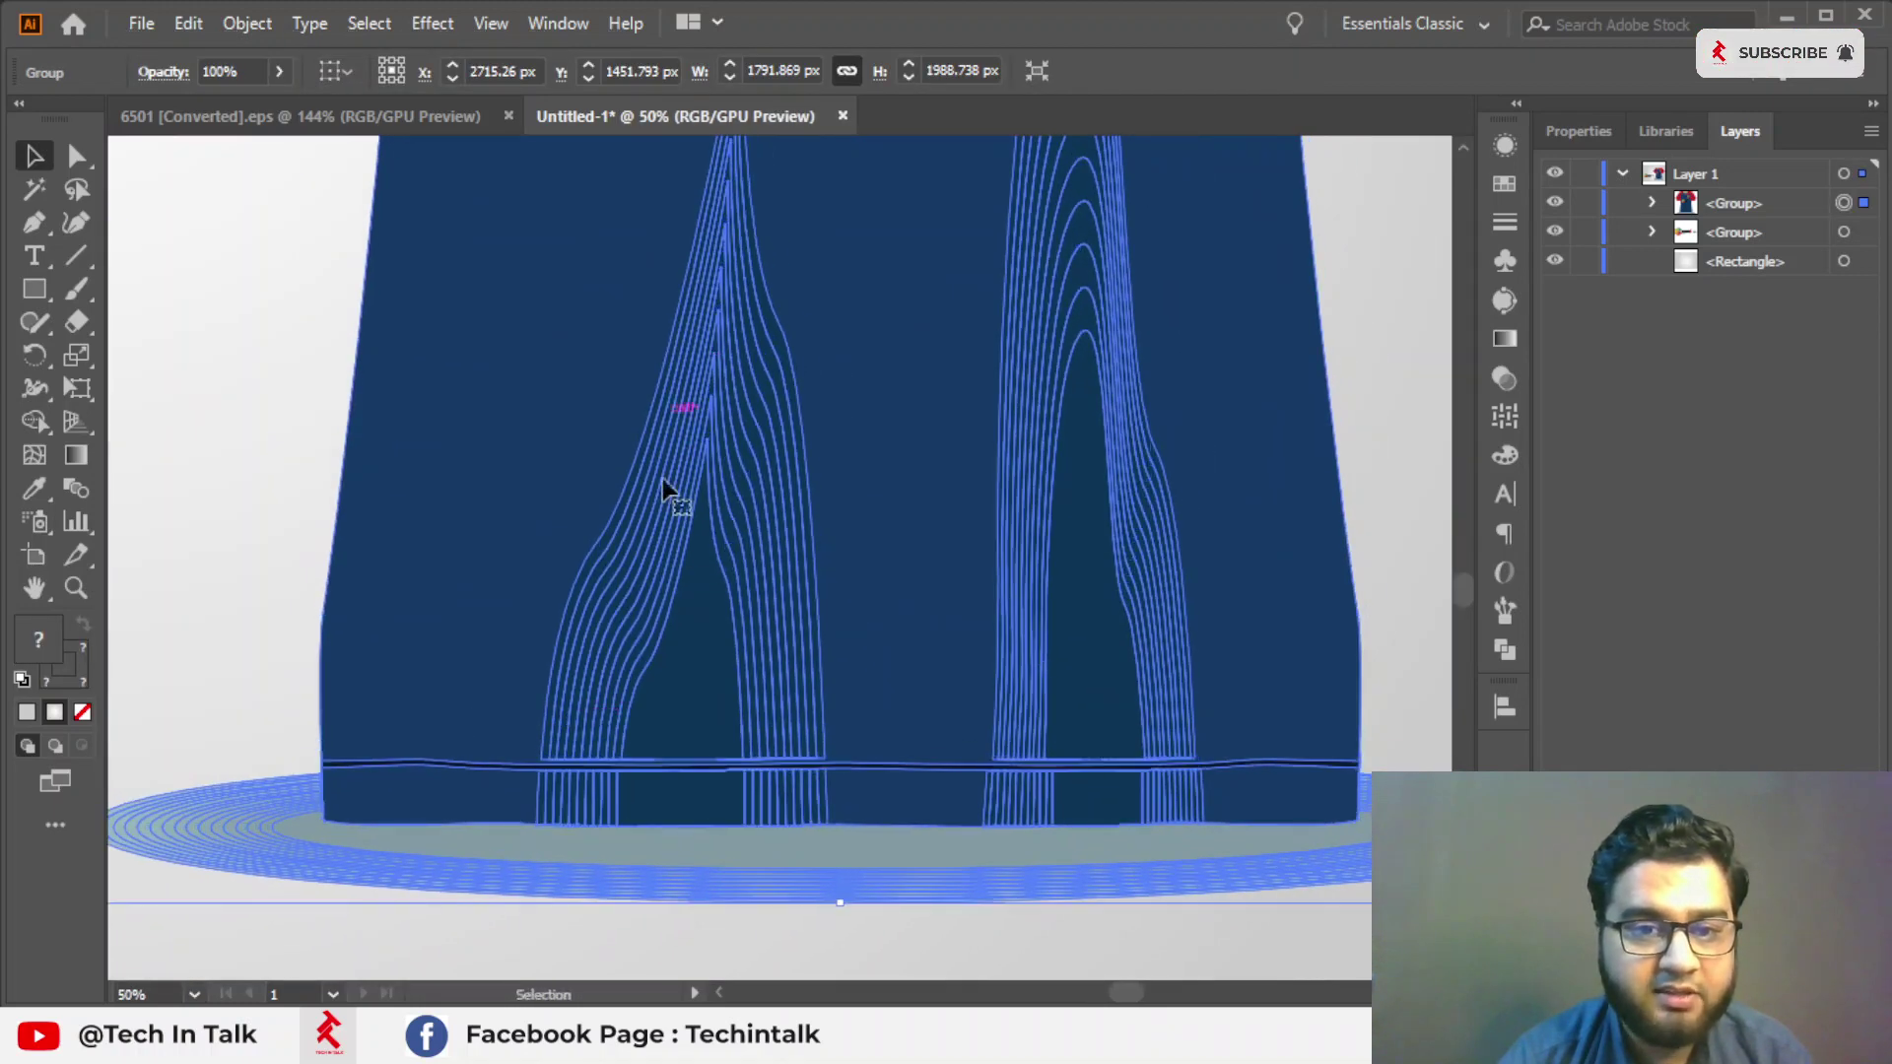
{"action": "scroll", "coordinate": [680, 512], "scroll_direction": "up", "scroll_amount": 3}
{"action": "scroll", "coordinate": [724, 501], "scroll_direction": "down", "scroll_amount": 1}
{"action": "scroll", "coordinate": [718, 508], "scroll_direction": "down", "scroll_amount": 1}
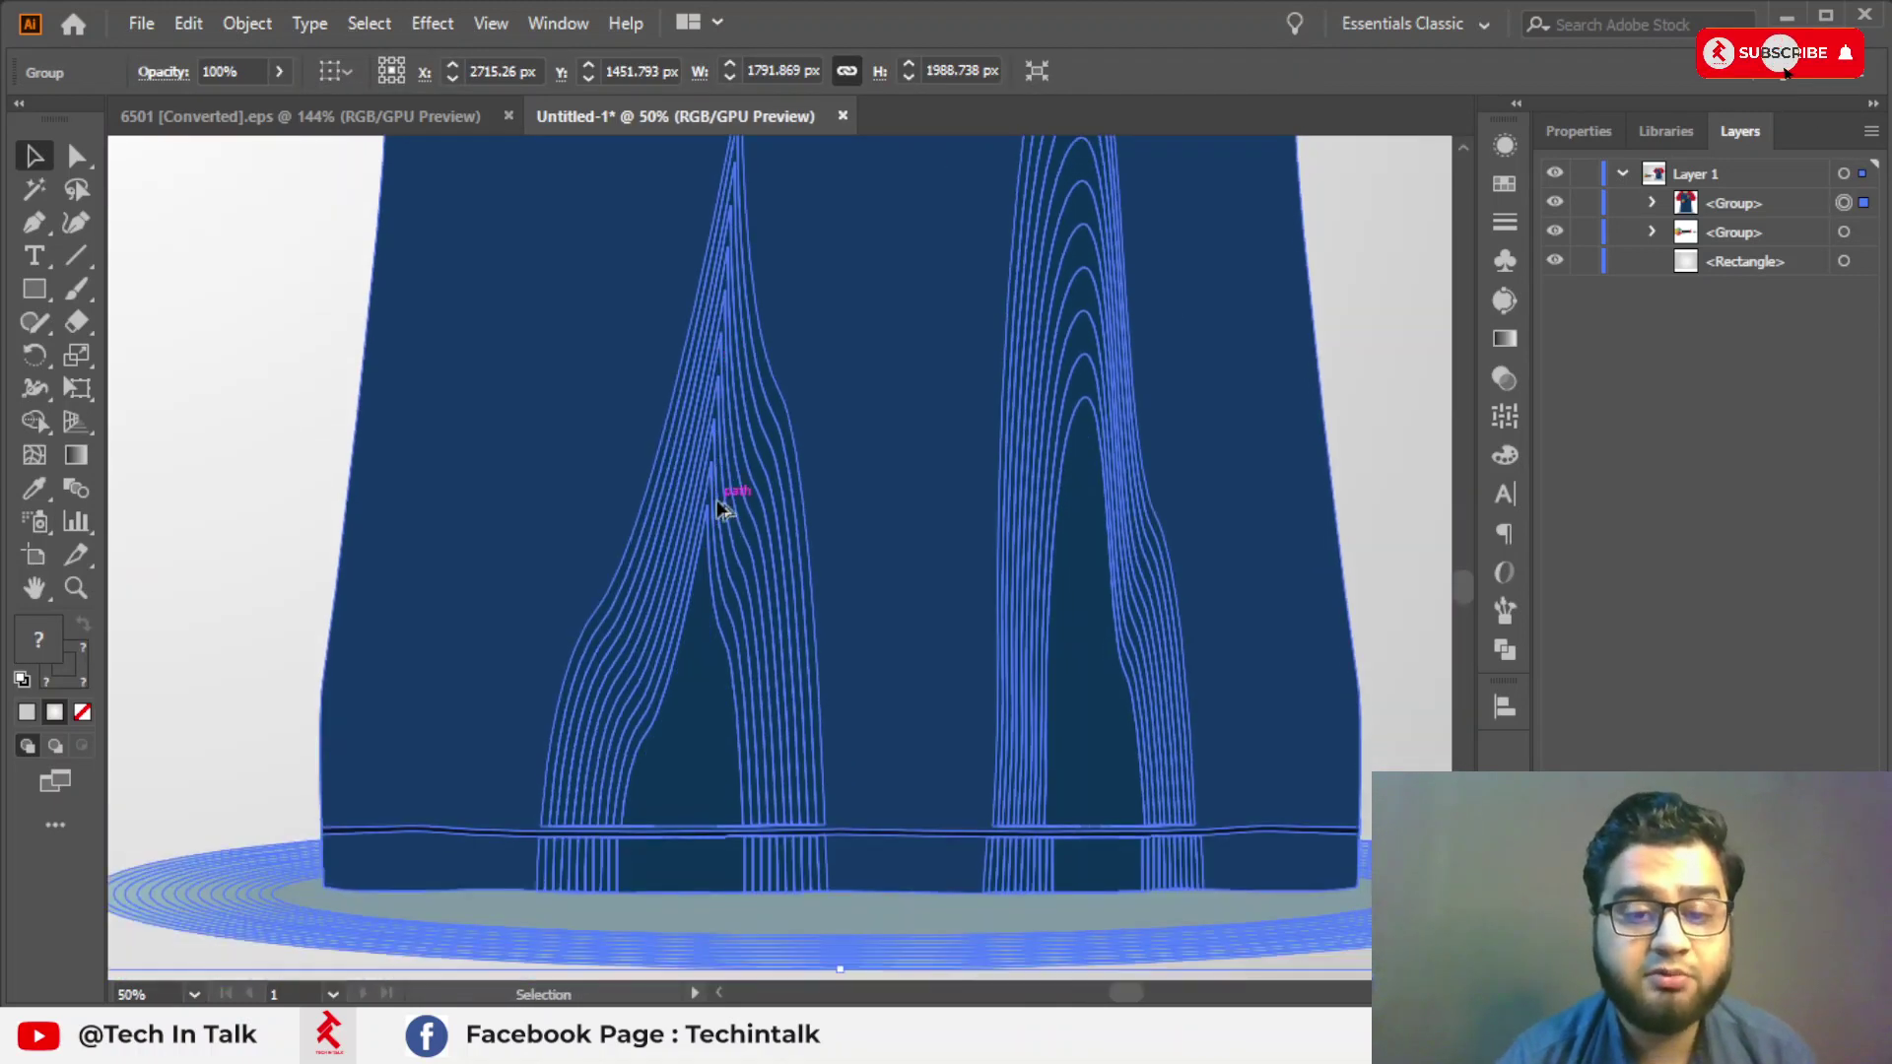
{"action": "scroll", "coordinate": [718, 507], "scroll_direction": "down", "scroll_amount": 1}
{"action": "scroll", "coordinate": [680, 528], "scroll_direction": "down", "scroll_amount": 1}
Fill the left-sleeve stripe group with a darker red.
{"action": "left_click", "coordinate": [1429, 510]}
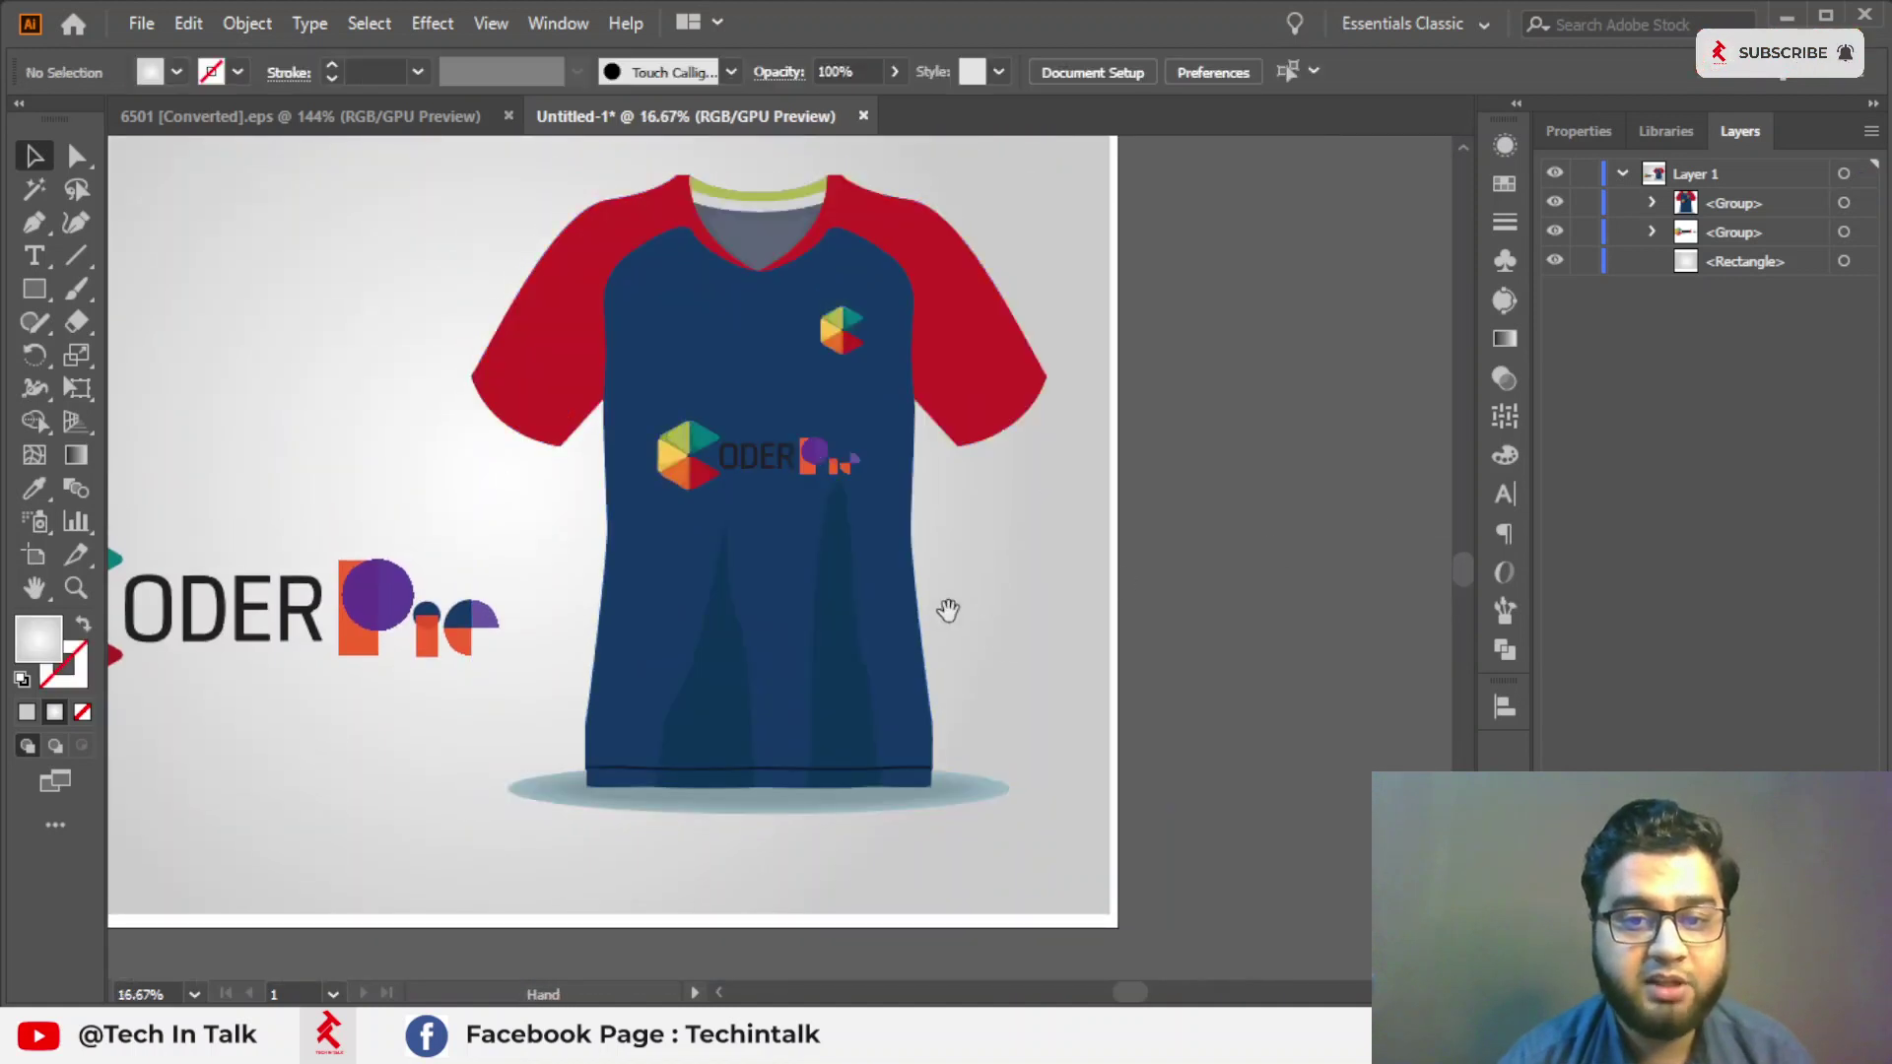
{"action": "left_click_drag", "start_coordinate": [948, 610], "coordinate": [1148, 693]}
{"action": "left_click", "coordinate": [763, 399]}
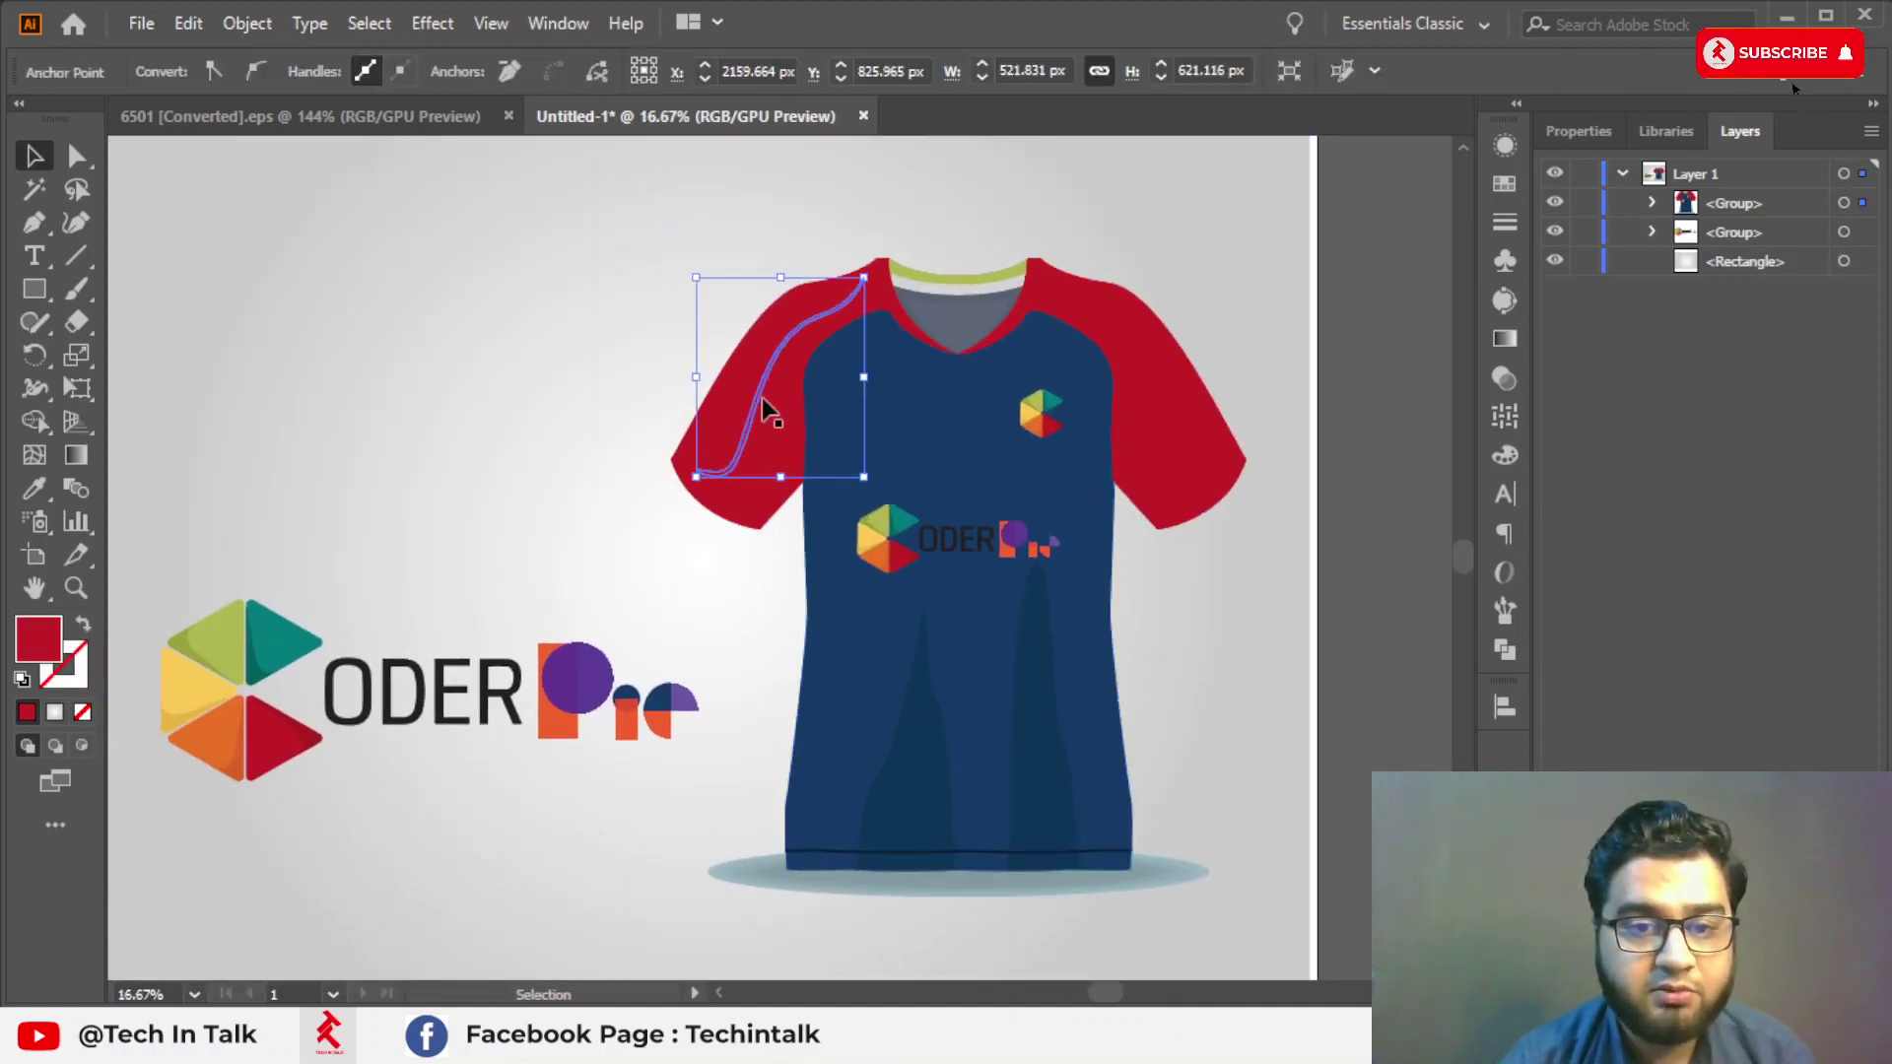
{"action": "scroll", "coordinate": [762, 399], "scroll_direction": "up", "scroll_amount": 1}
{"action": "left_click", "coordinate": [1656, 204]}
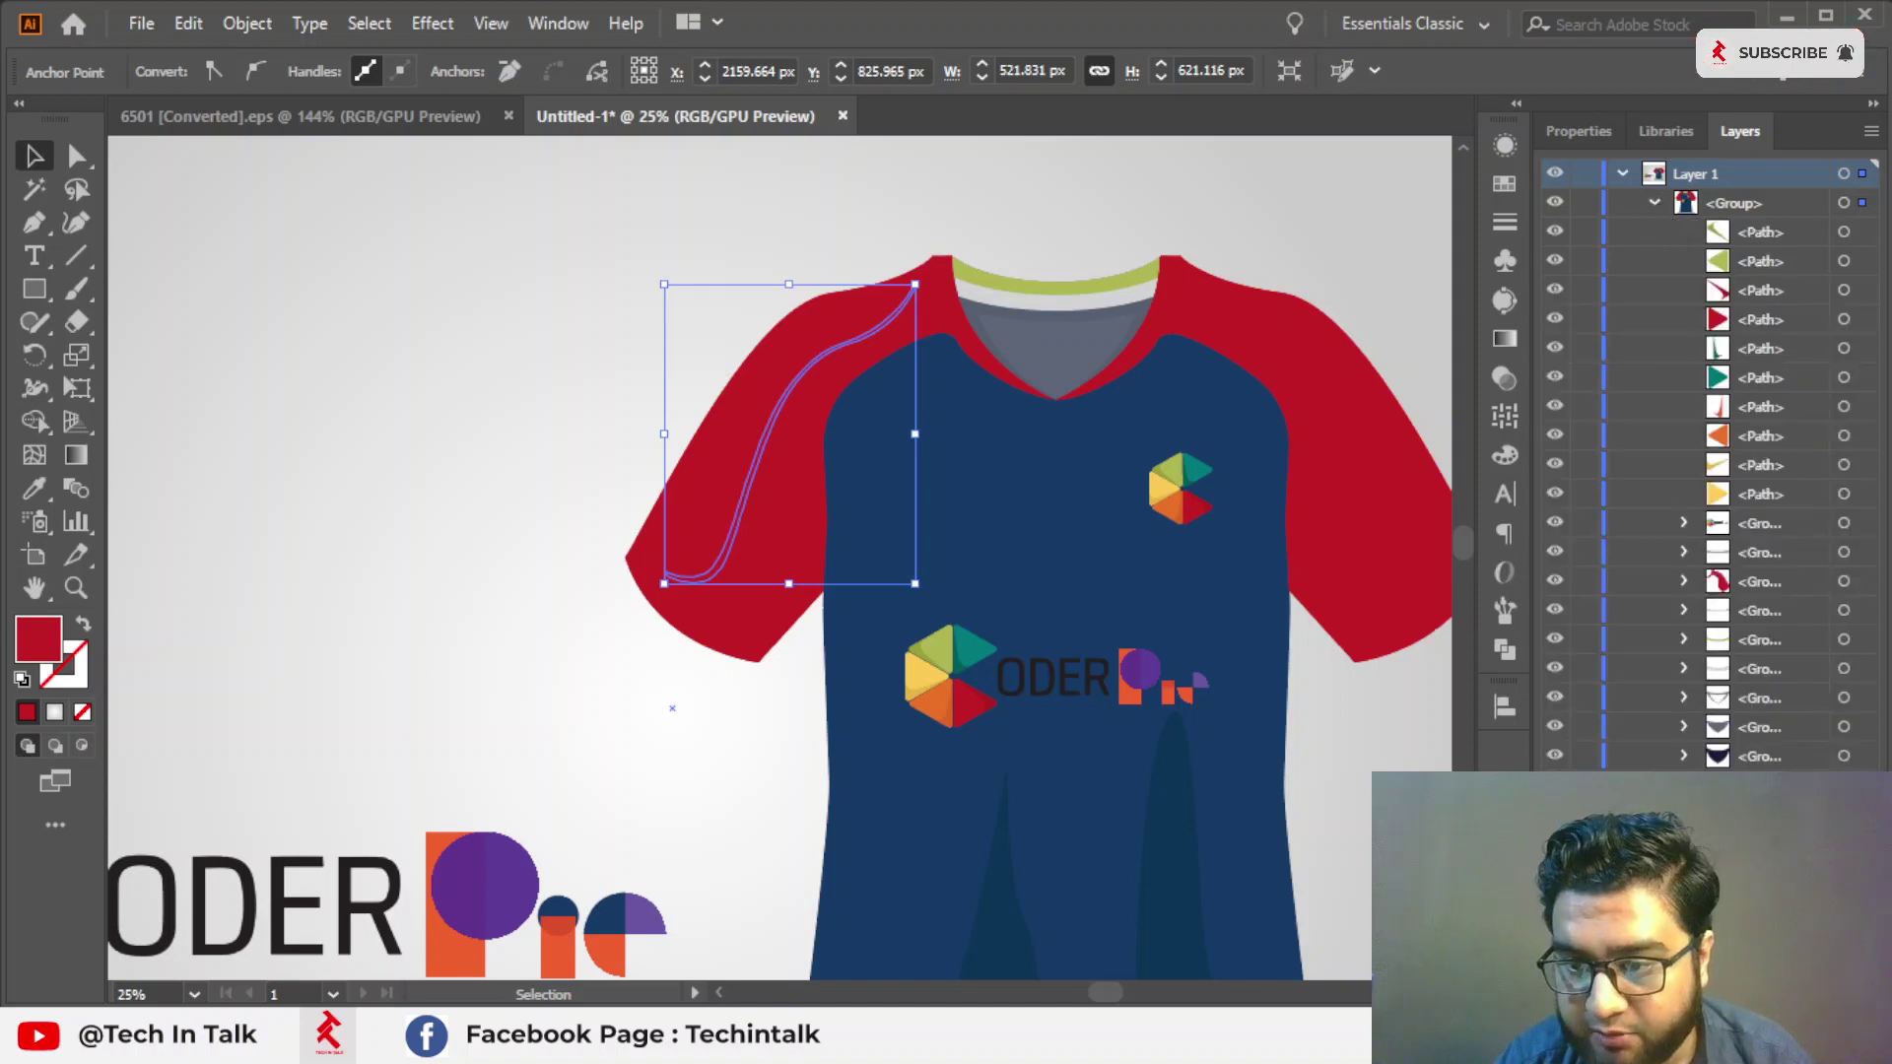
{"action": "left_click", "coordinate": [763, 399]}
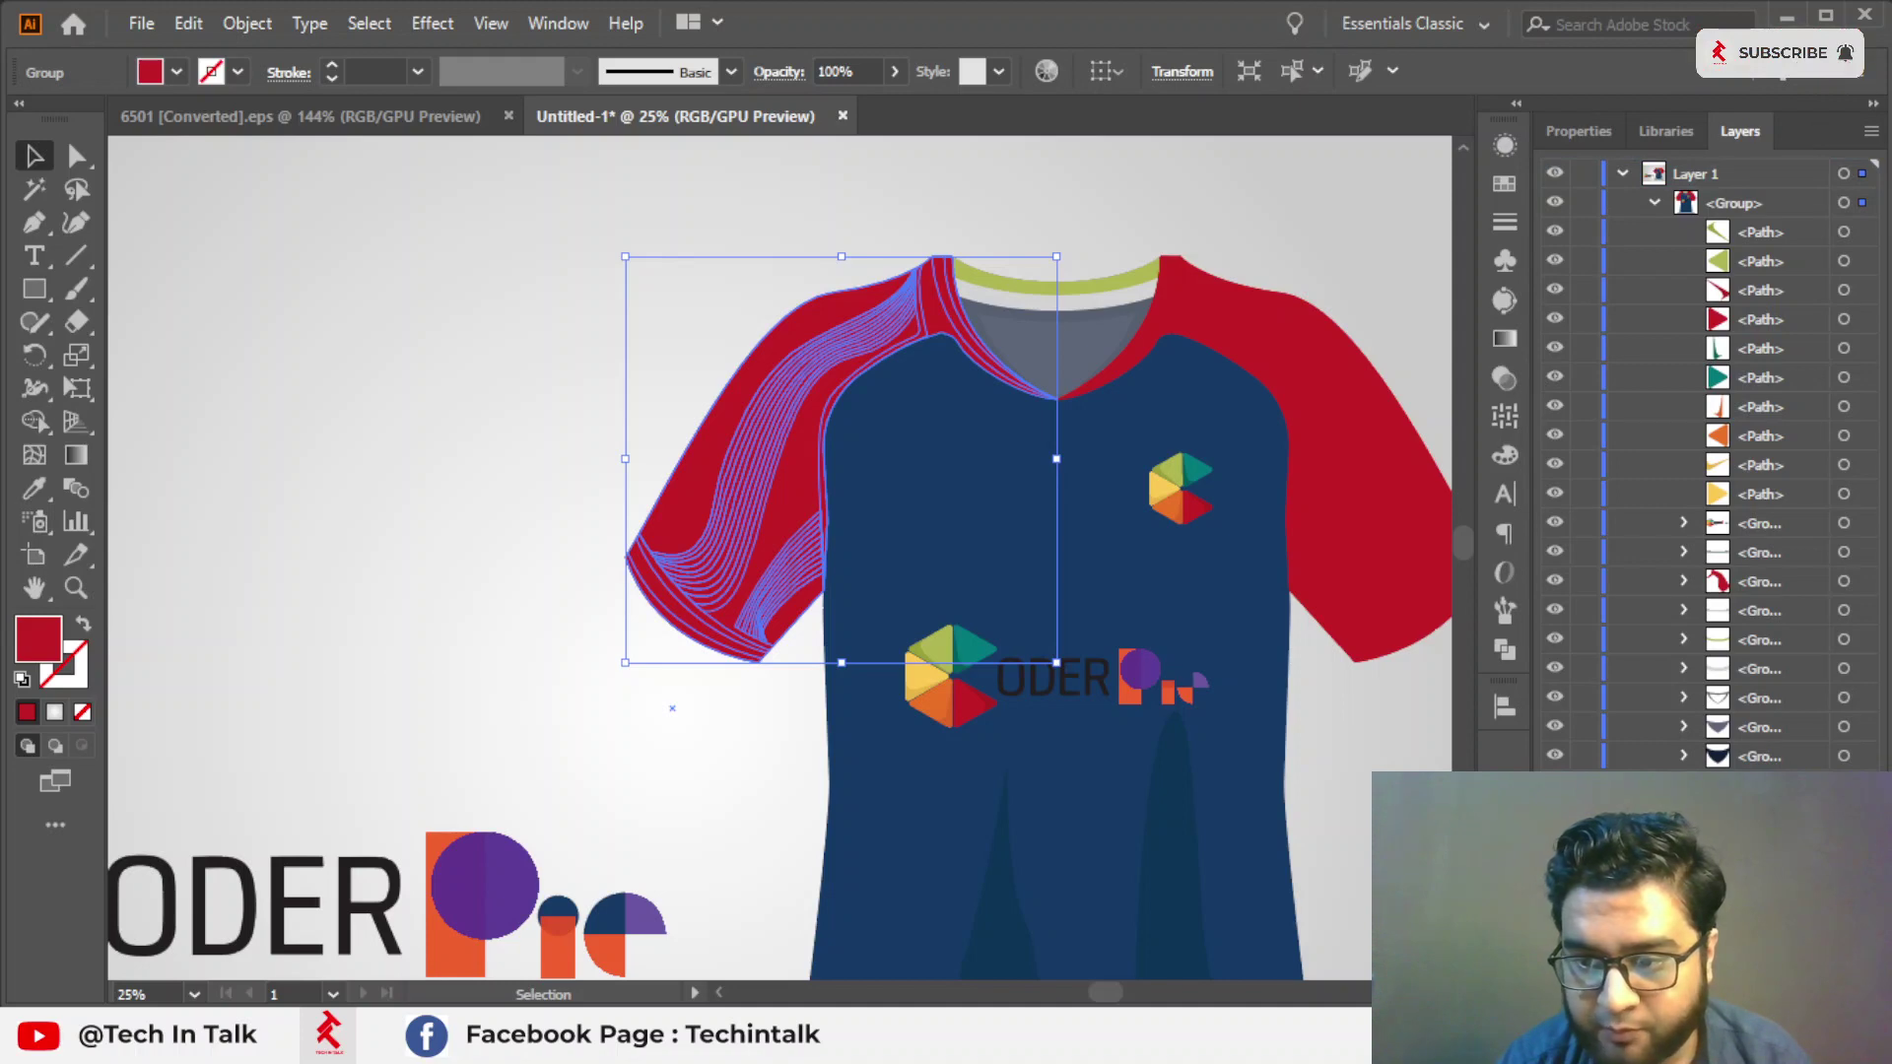
{"action": "double_click", "coordinate": [60, 656]}
{"action": "left_click", "coordinate": [338, 246]}
{"action": "left_click", "coordinate": [690, 113]}
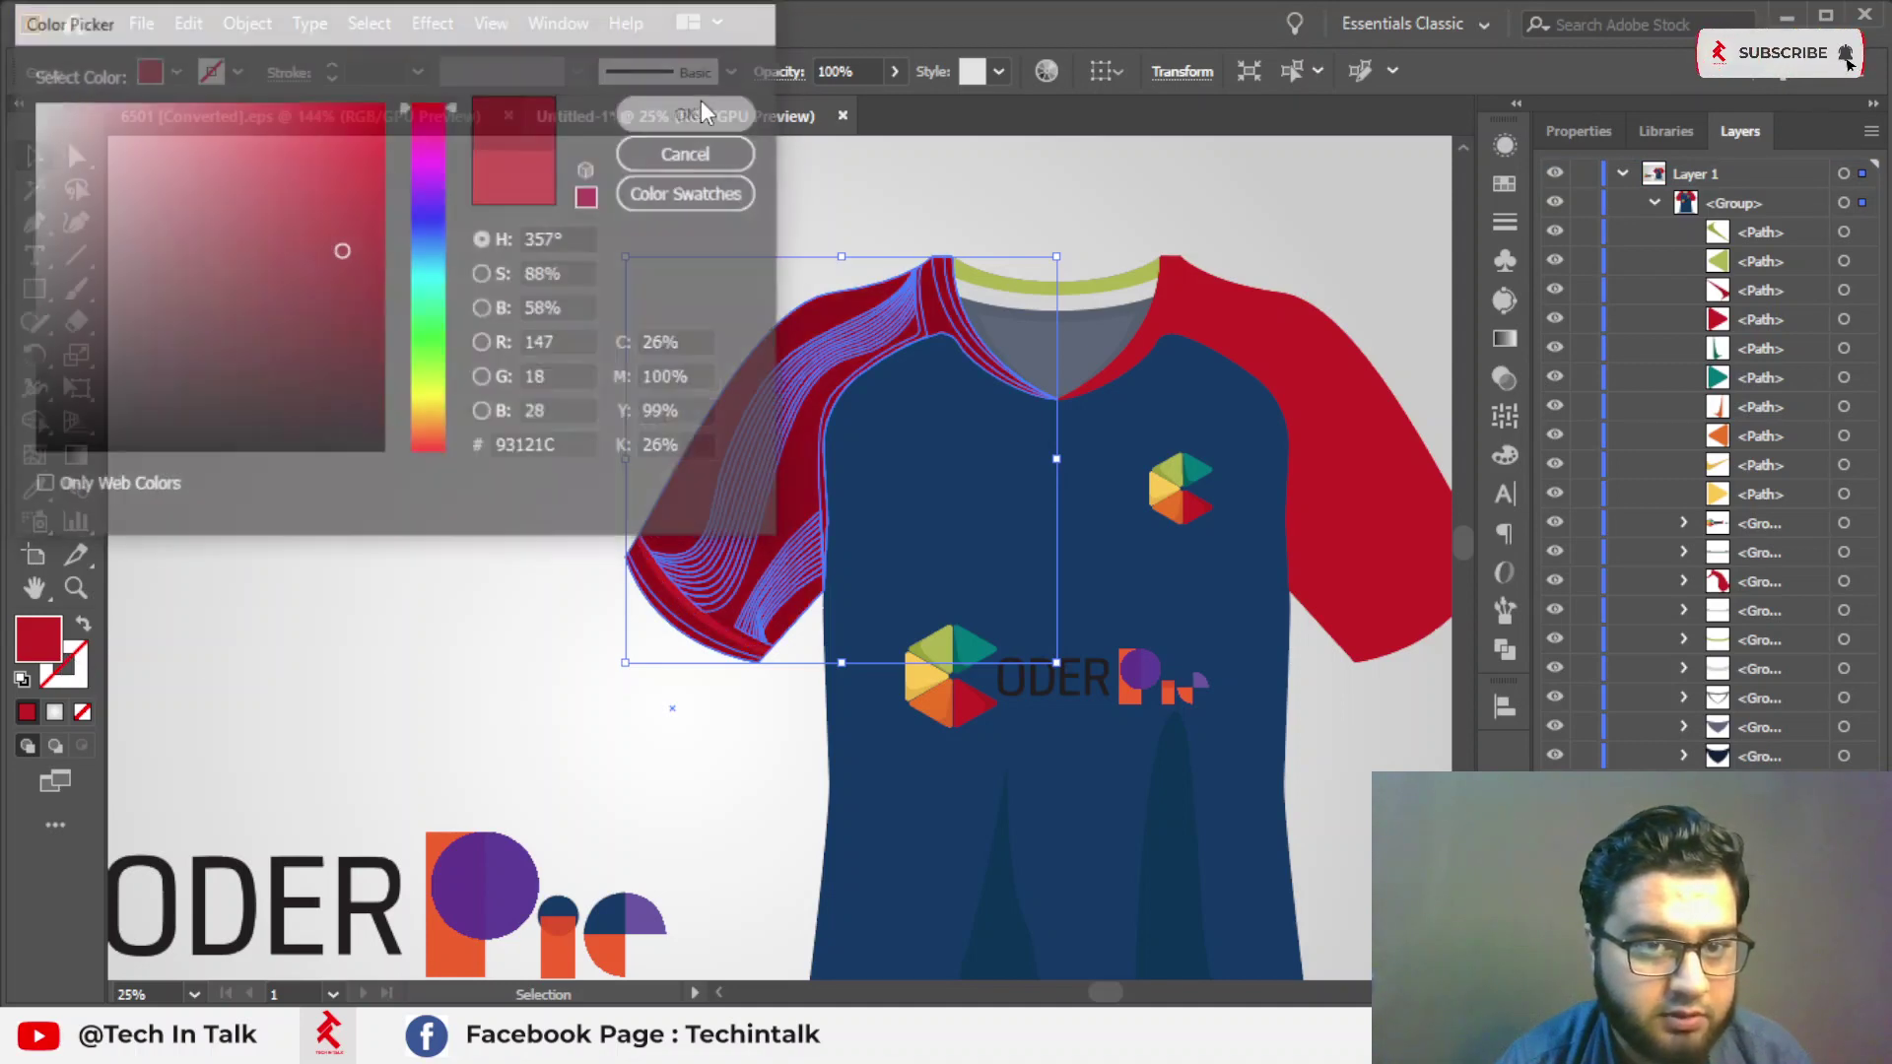
{"action": "left_click", "coordinate": [405, 320]}
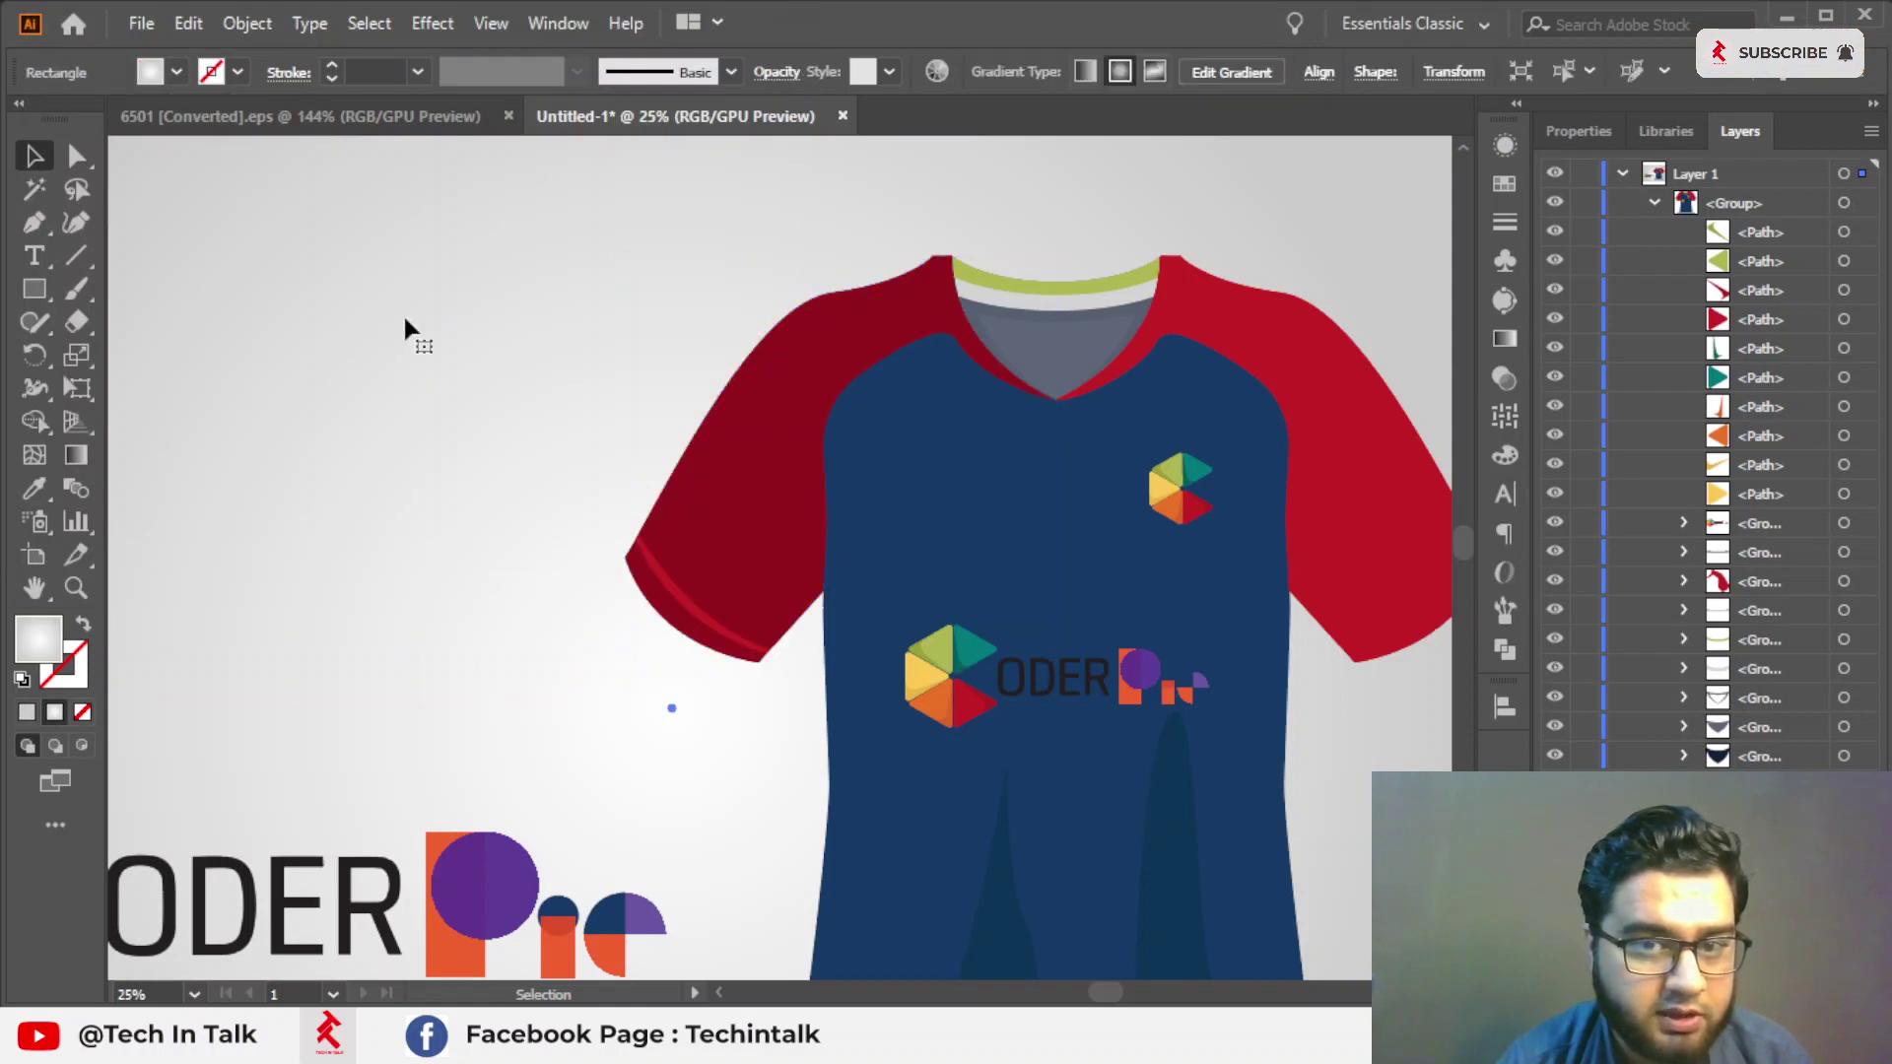
Undo the sleeve recolour so only the left cuff stripe keeps the darker red.
{"action": "key", "text": "ctrl+z"}
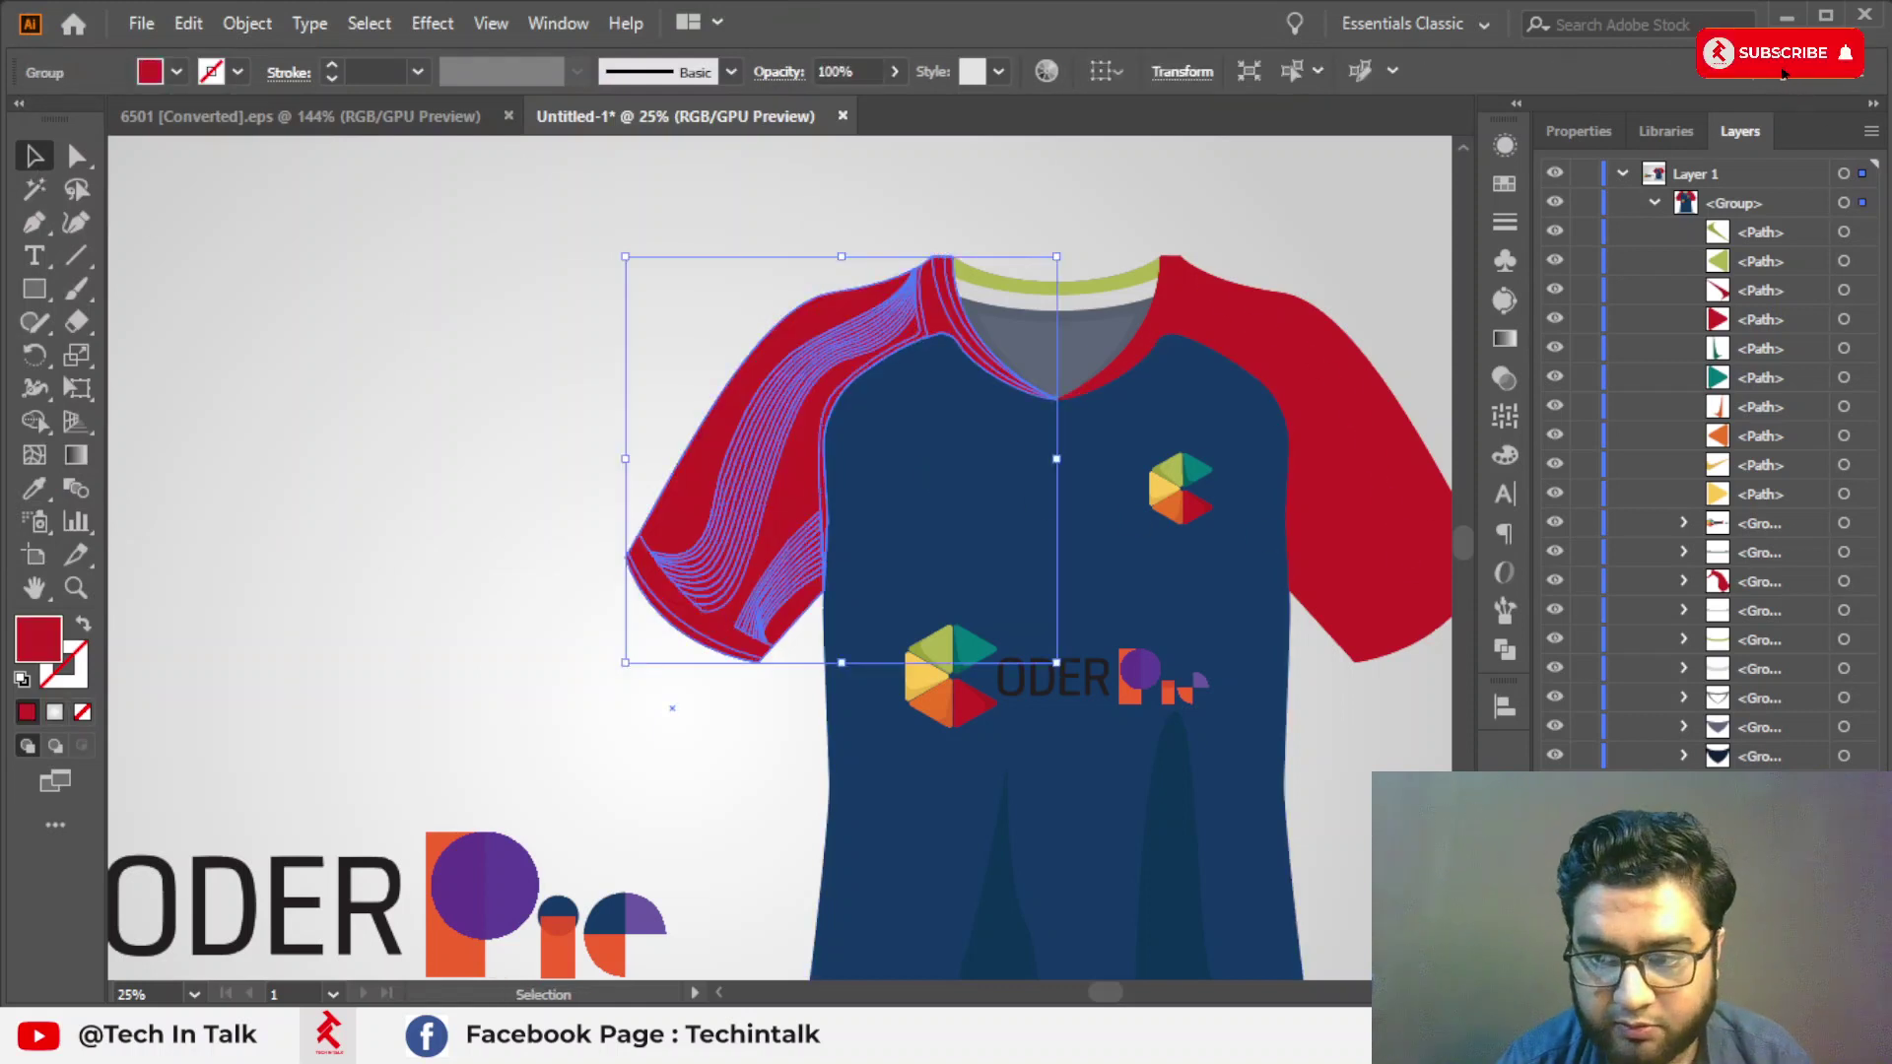
{"action": "key", "text": "ctrl+z"}
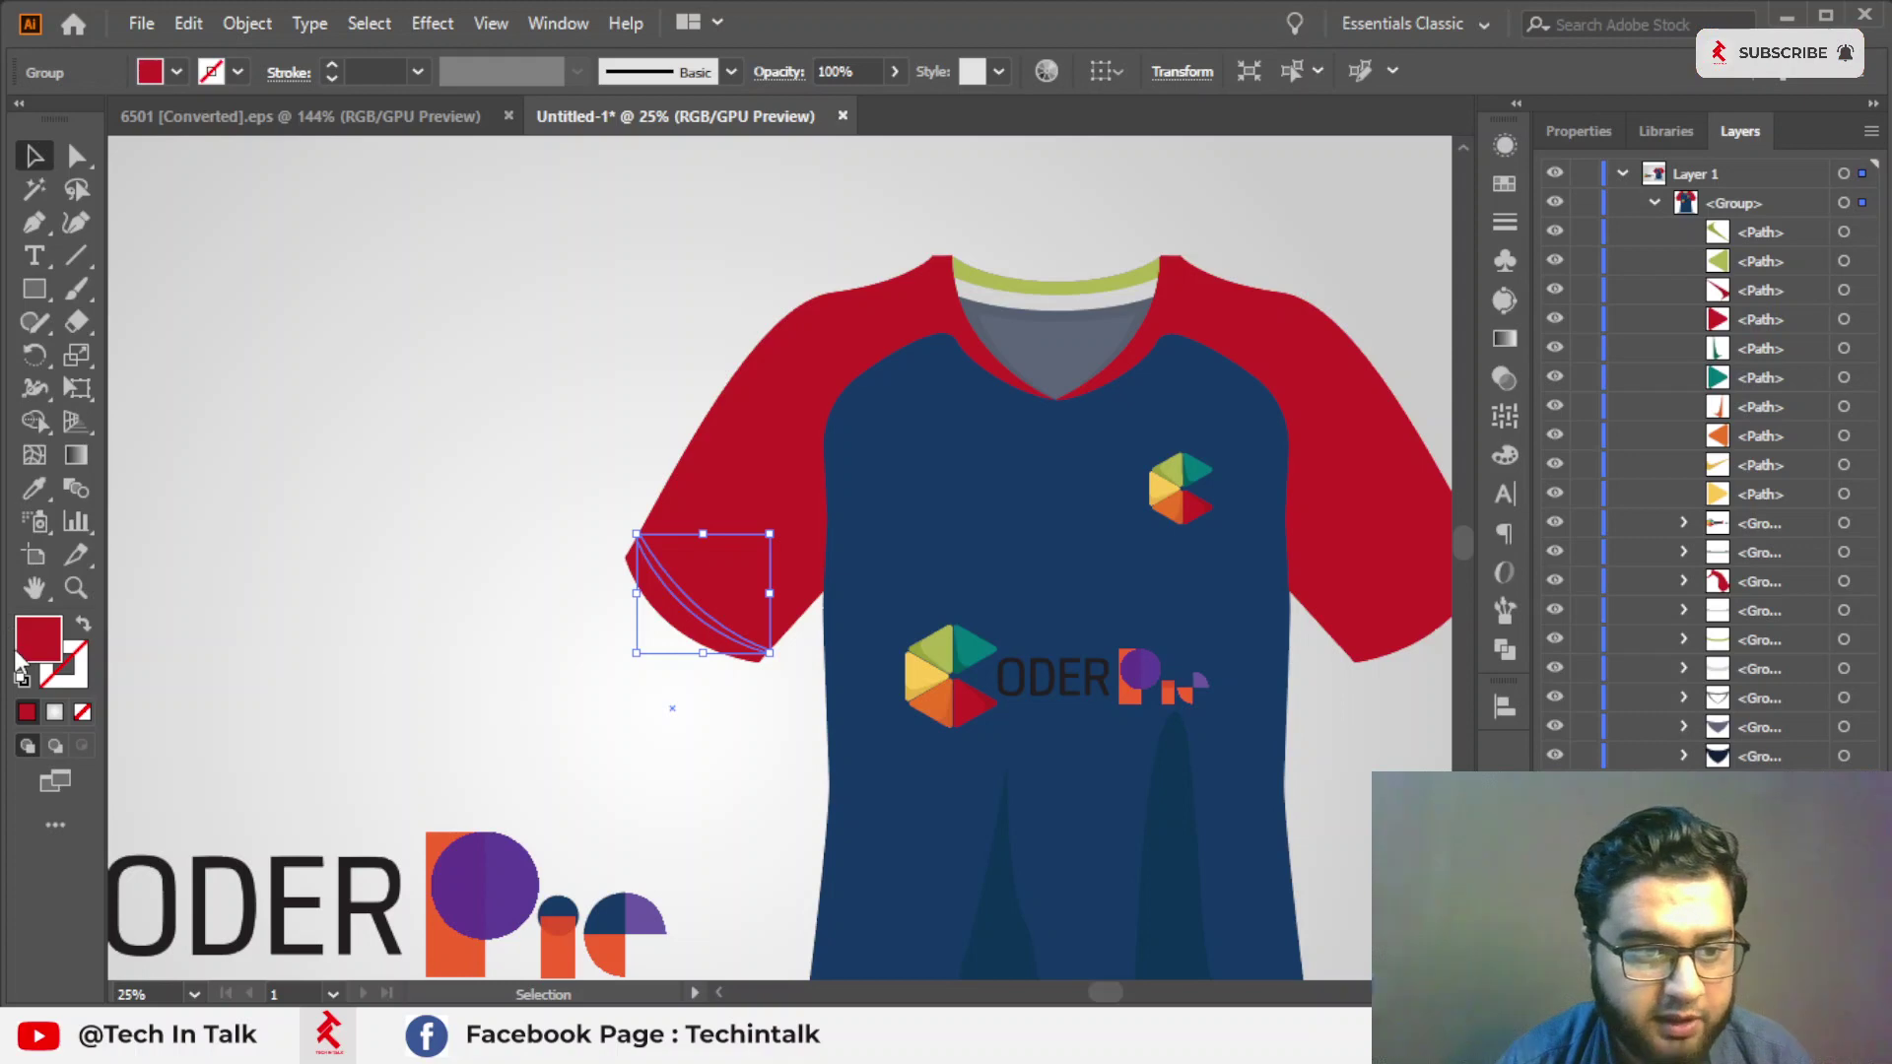
{"action": "double_click", "coordinate": [37, 638]}
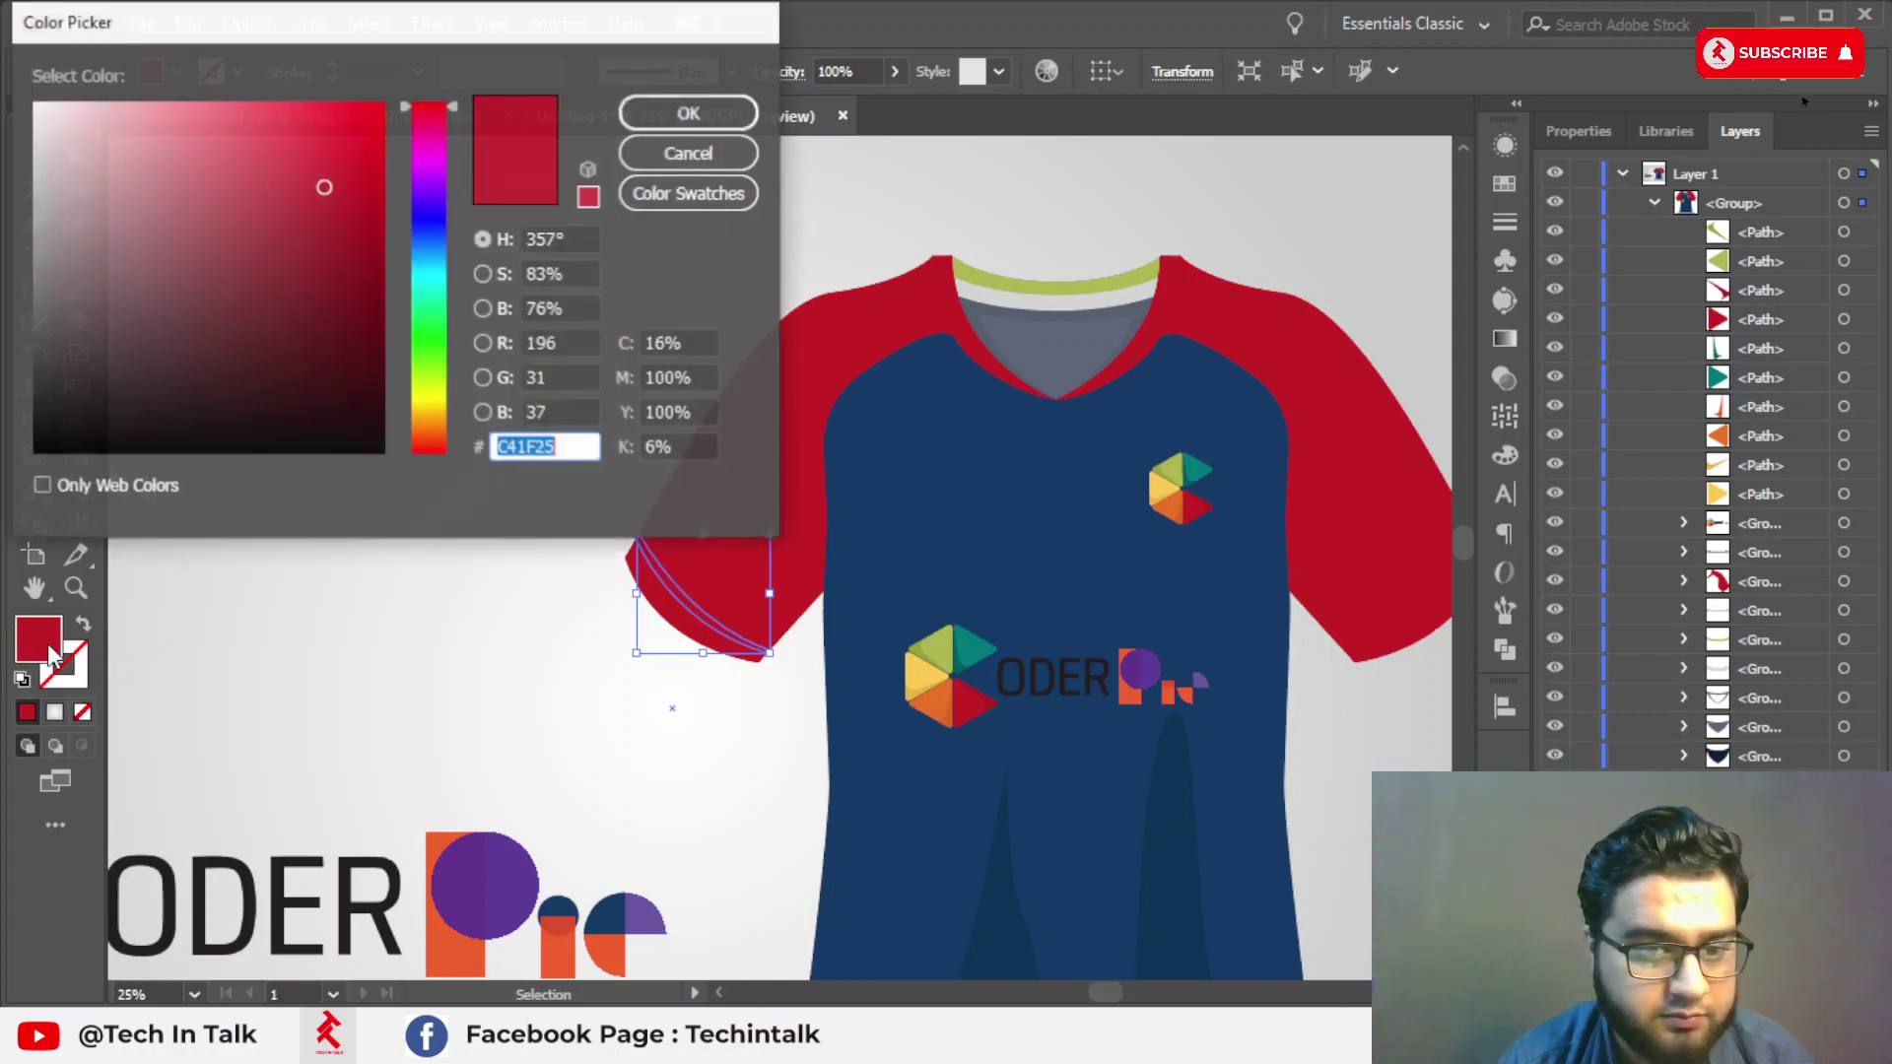
{"action": "left_click", "coordinate": [680, 110]}
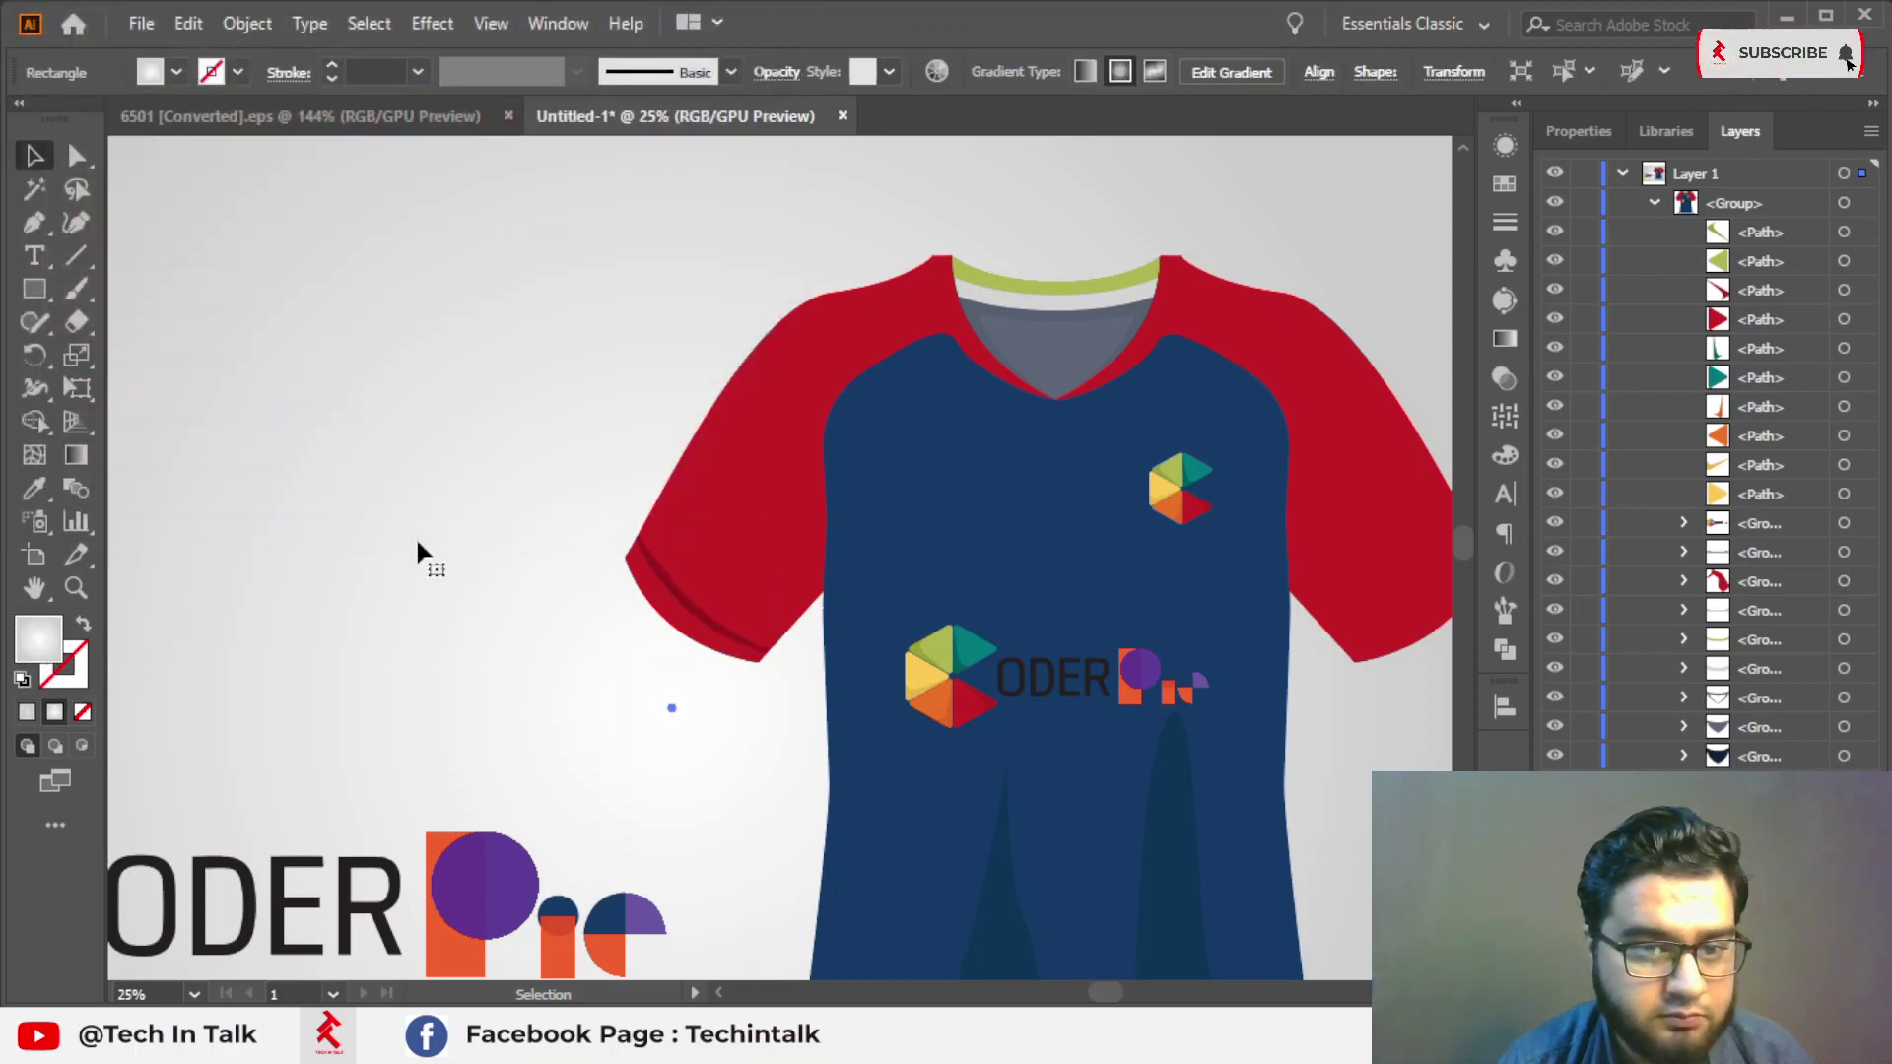
{"action": "mouse_move", "coordinate": [416, 536]}
{"action": "left_mouse_down"}
{"action": "mouse_move", "coordinate": [1403, 617]}
{"action": "mouse_move", "coordinate": [1412, 636]}
{"action": "left_mouse_up"}
{"action": "scroll", "coordinate": [1131, 739], "scroll_direction": "right", "scroll_amount": 5}
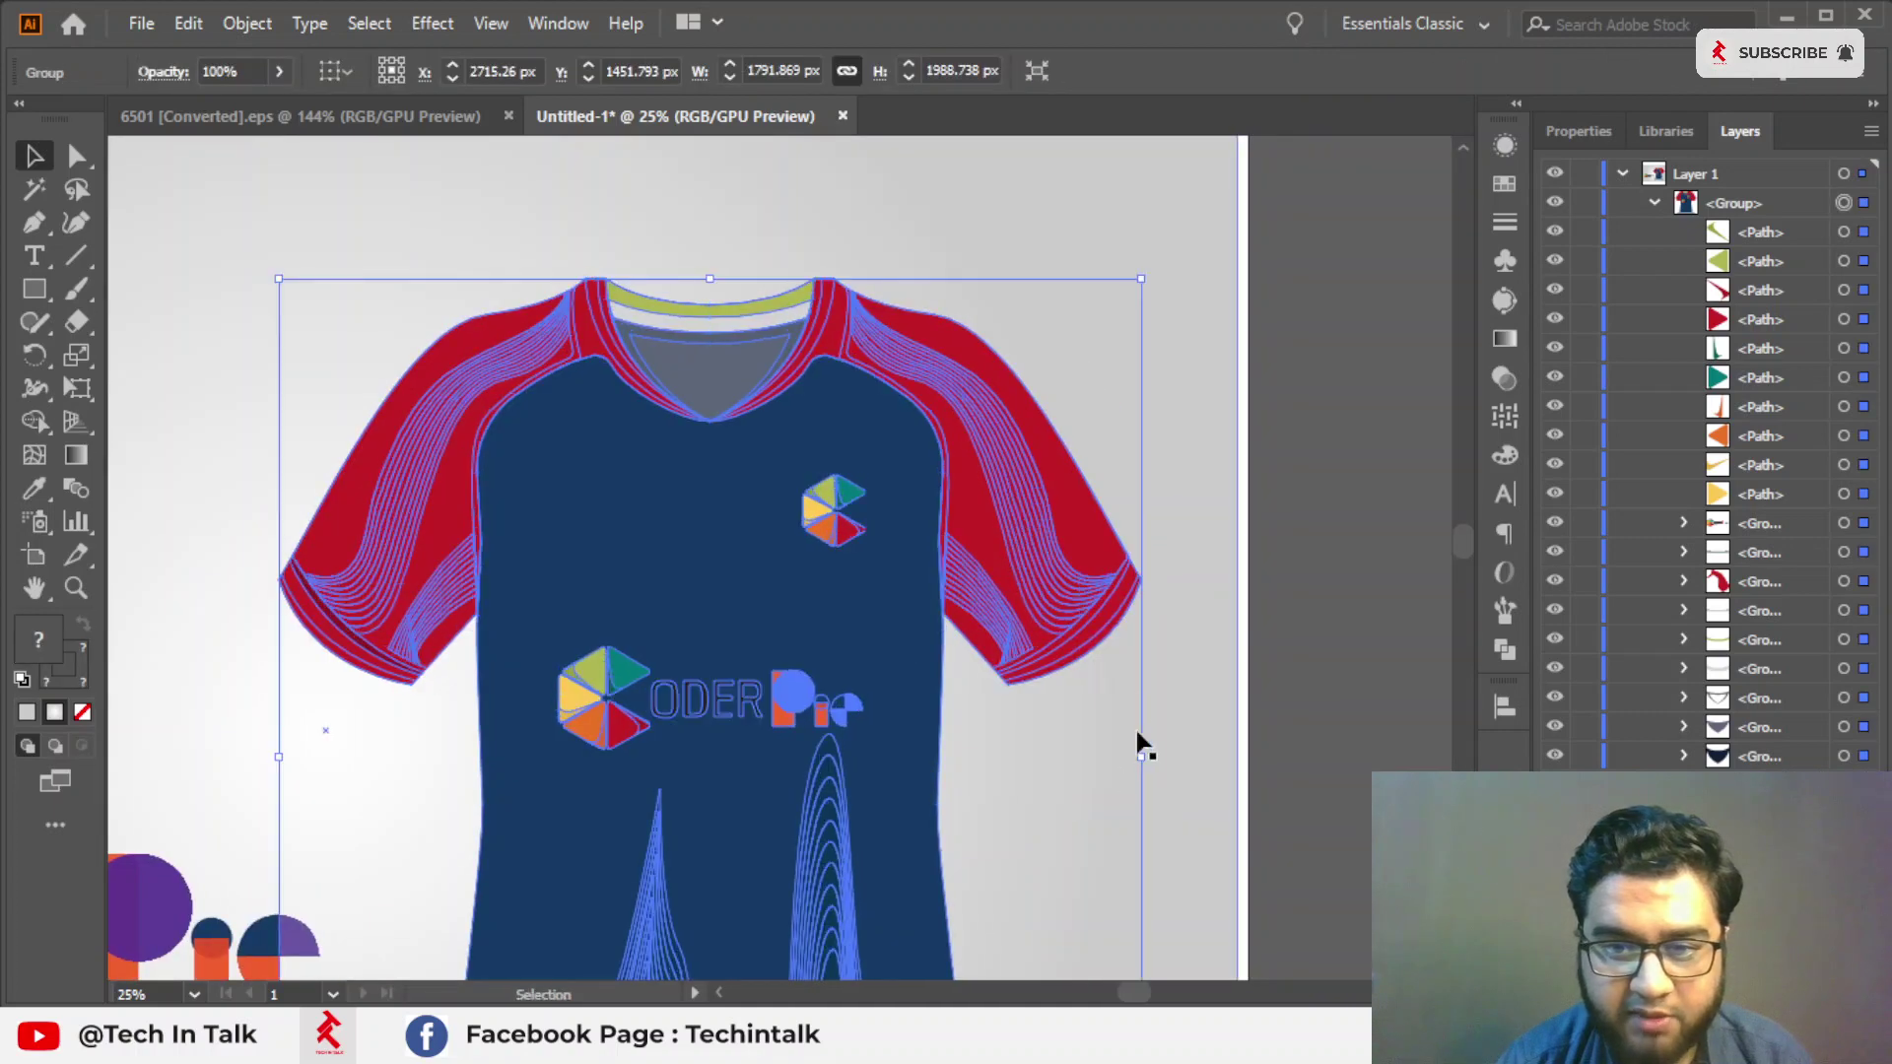
{"action": "left_click", "coordinate": [1311, 562]}
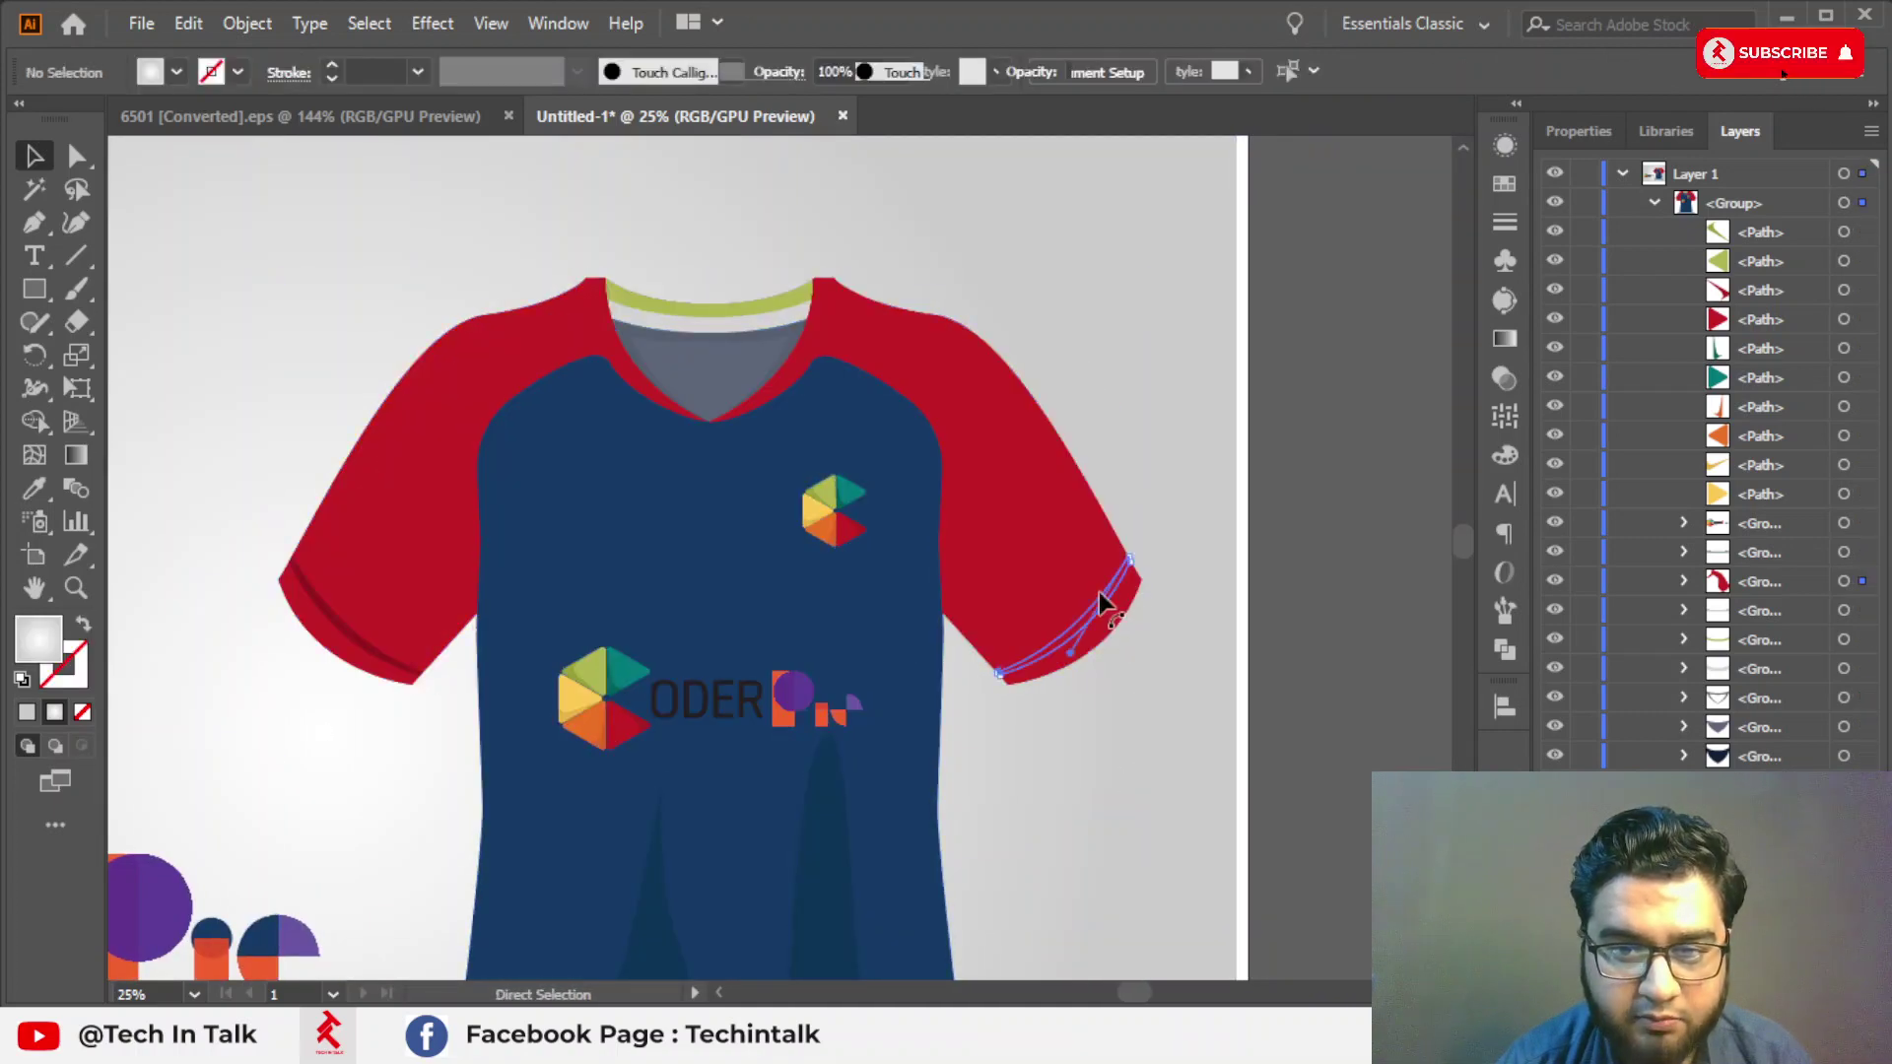
Copy the dark red from the left cuff stripe onto the right cuff stripe with the Eyedropper.
{"action": "left_click", "coordinate": [1100, 594]}
{"action": "key", "text": "i"}
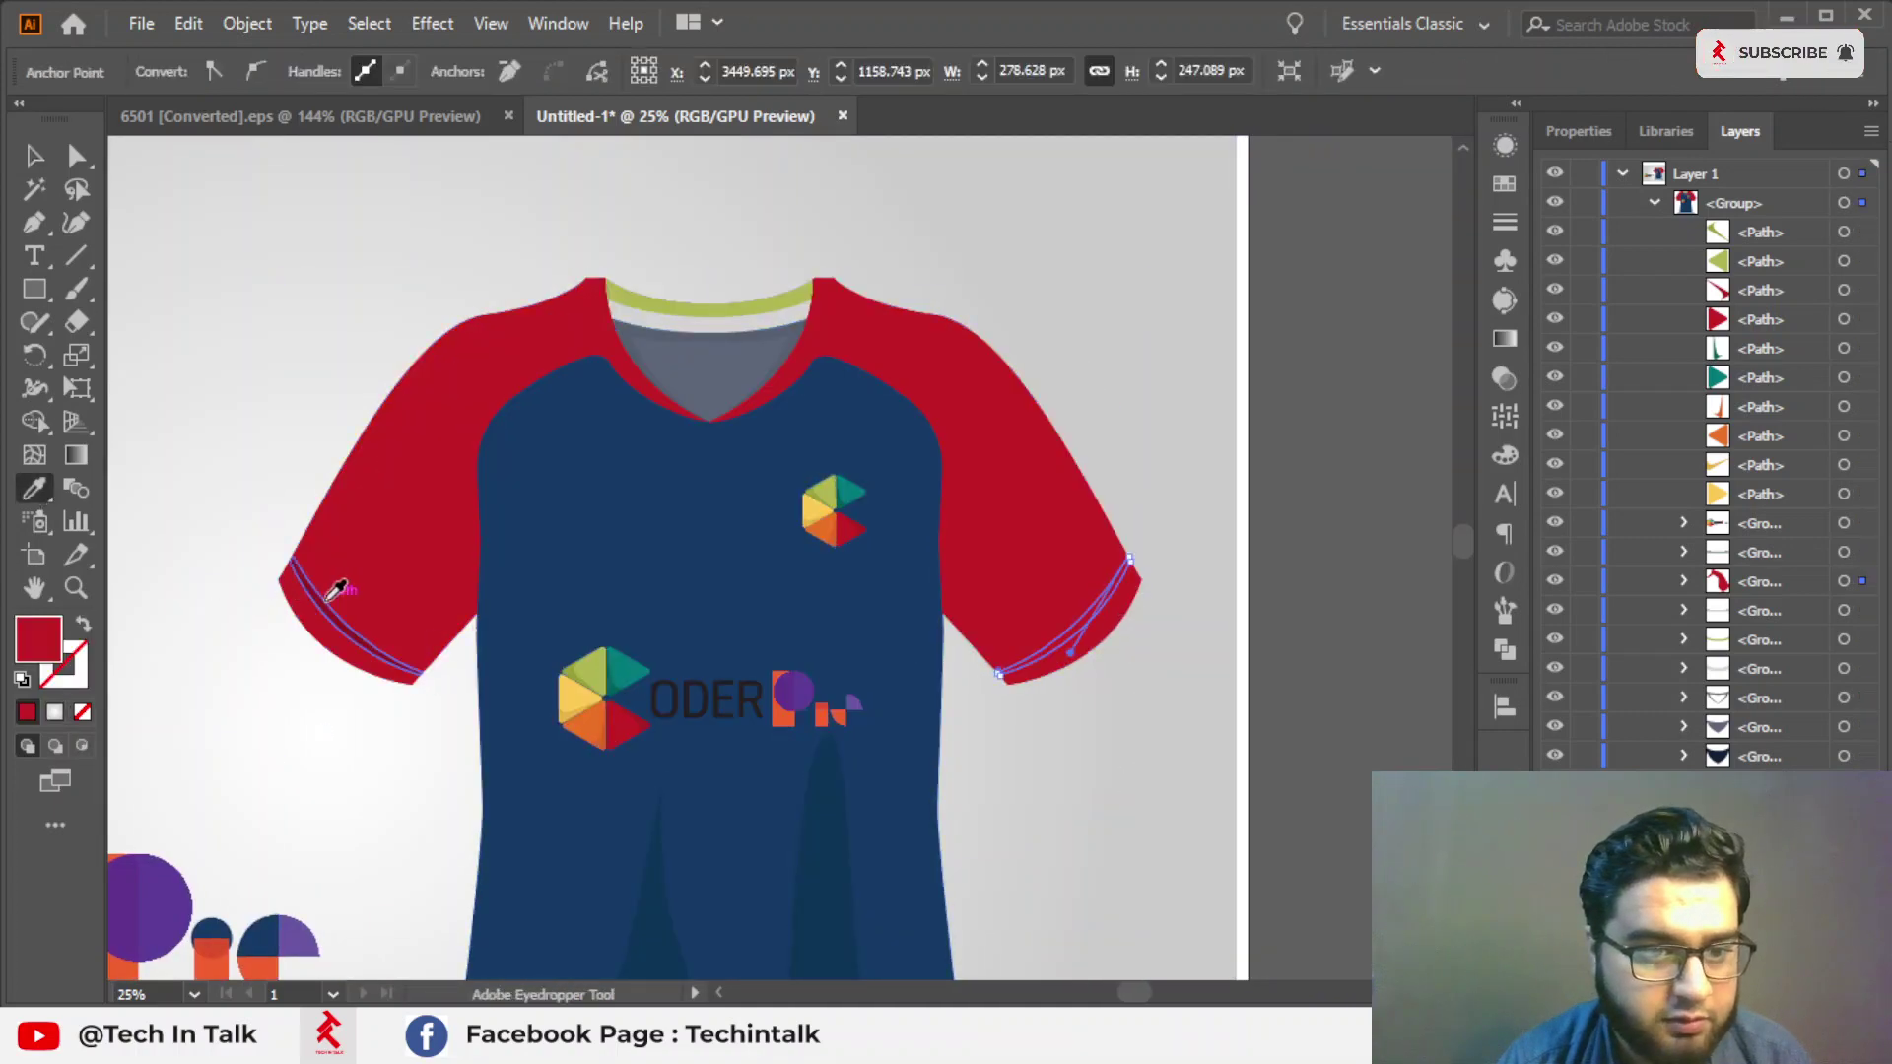
{"action": "left_click", "coordinate": [335, 603]}
{"action": "key", "text": "v"}
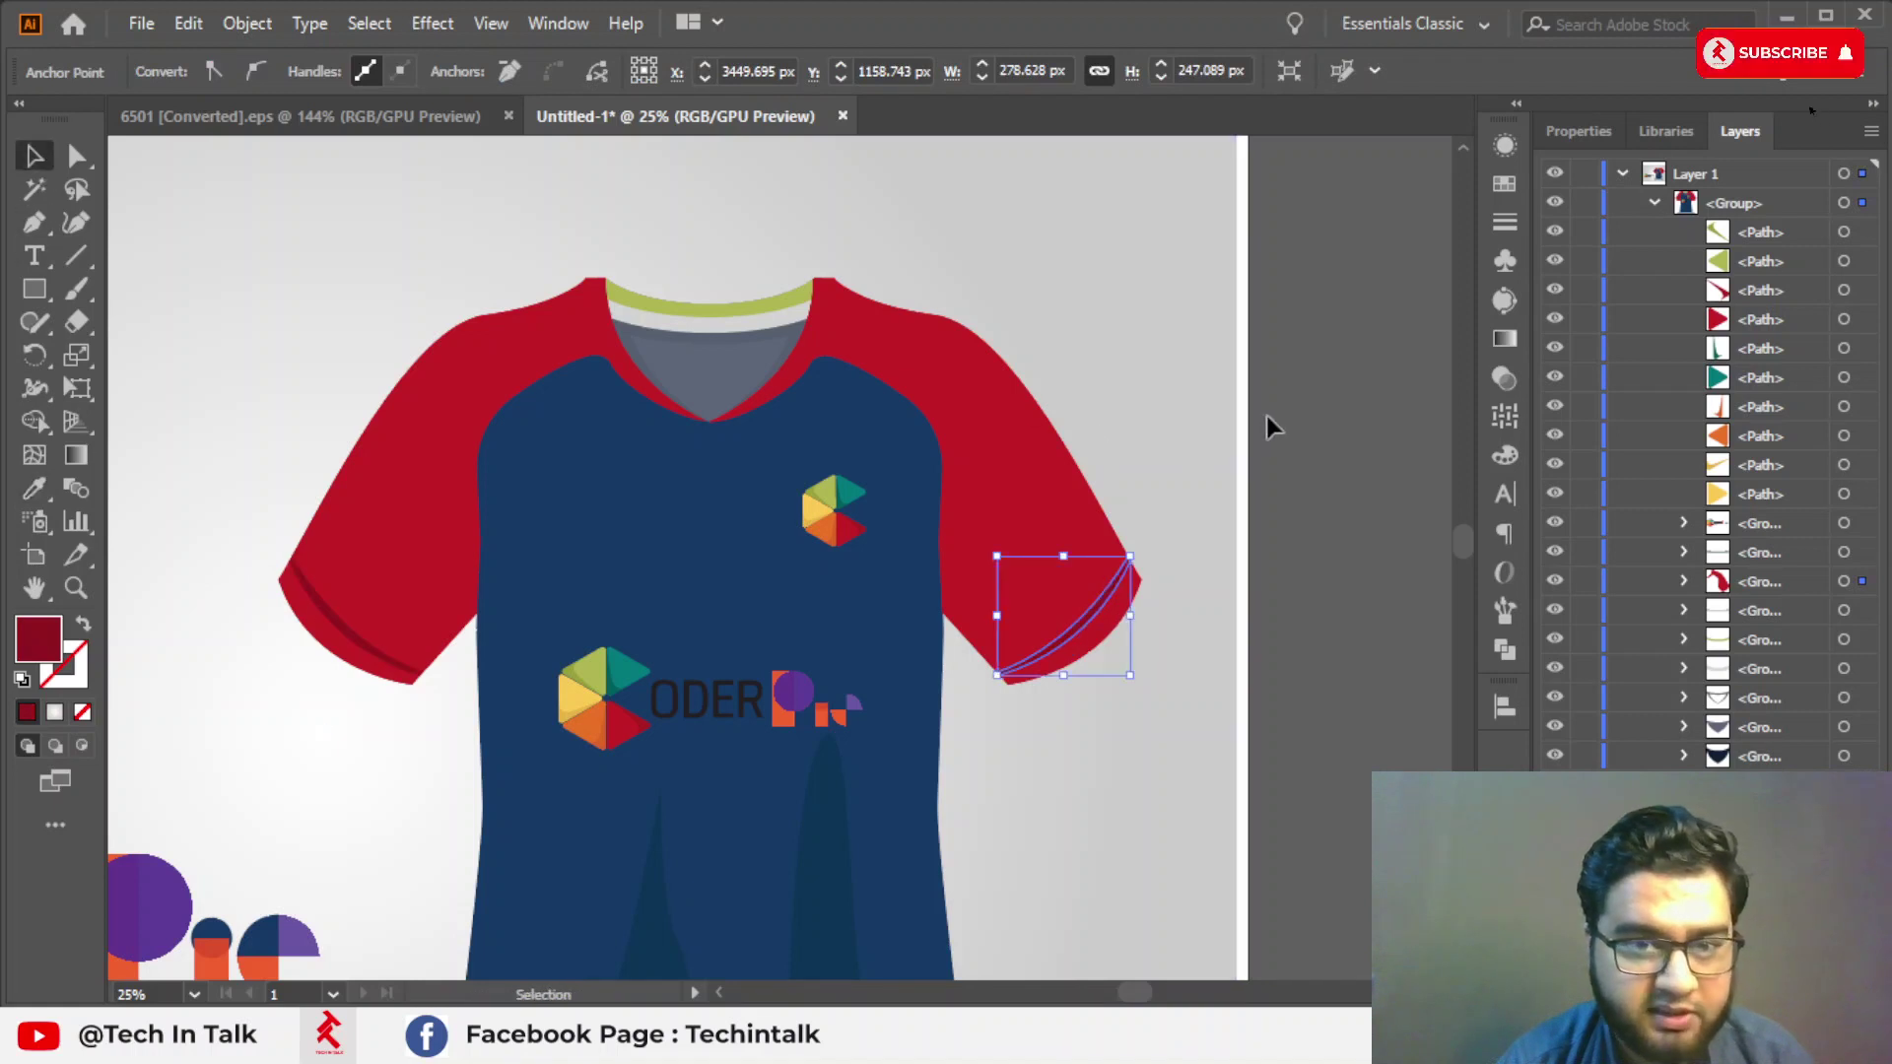
{"action": "left_click", "coordinate": [1253, 417]}
{"action": "scroll", "coordinate": [1242, 418], "scroll_direction": "down", "scroll_amount": 2}
Start Save As with the Illustrator EPS (*.EPS) format.
{"action": "scroll", "coordinate": [1244, 424], "scroll_direction": "down", "scroll_amount": 1}
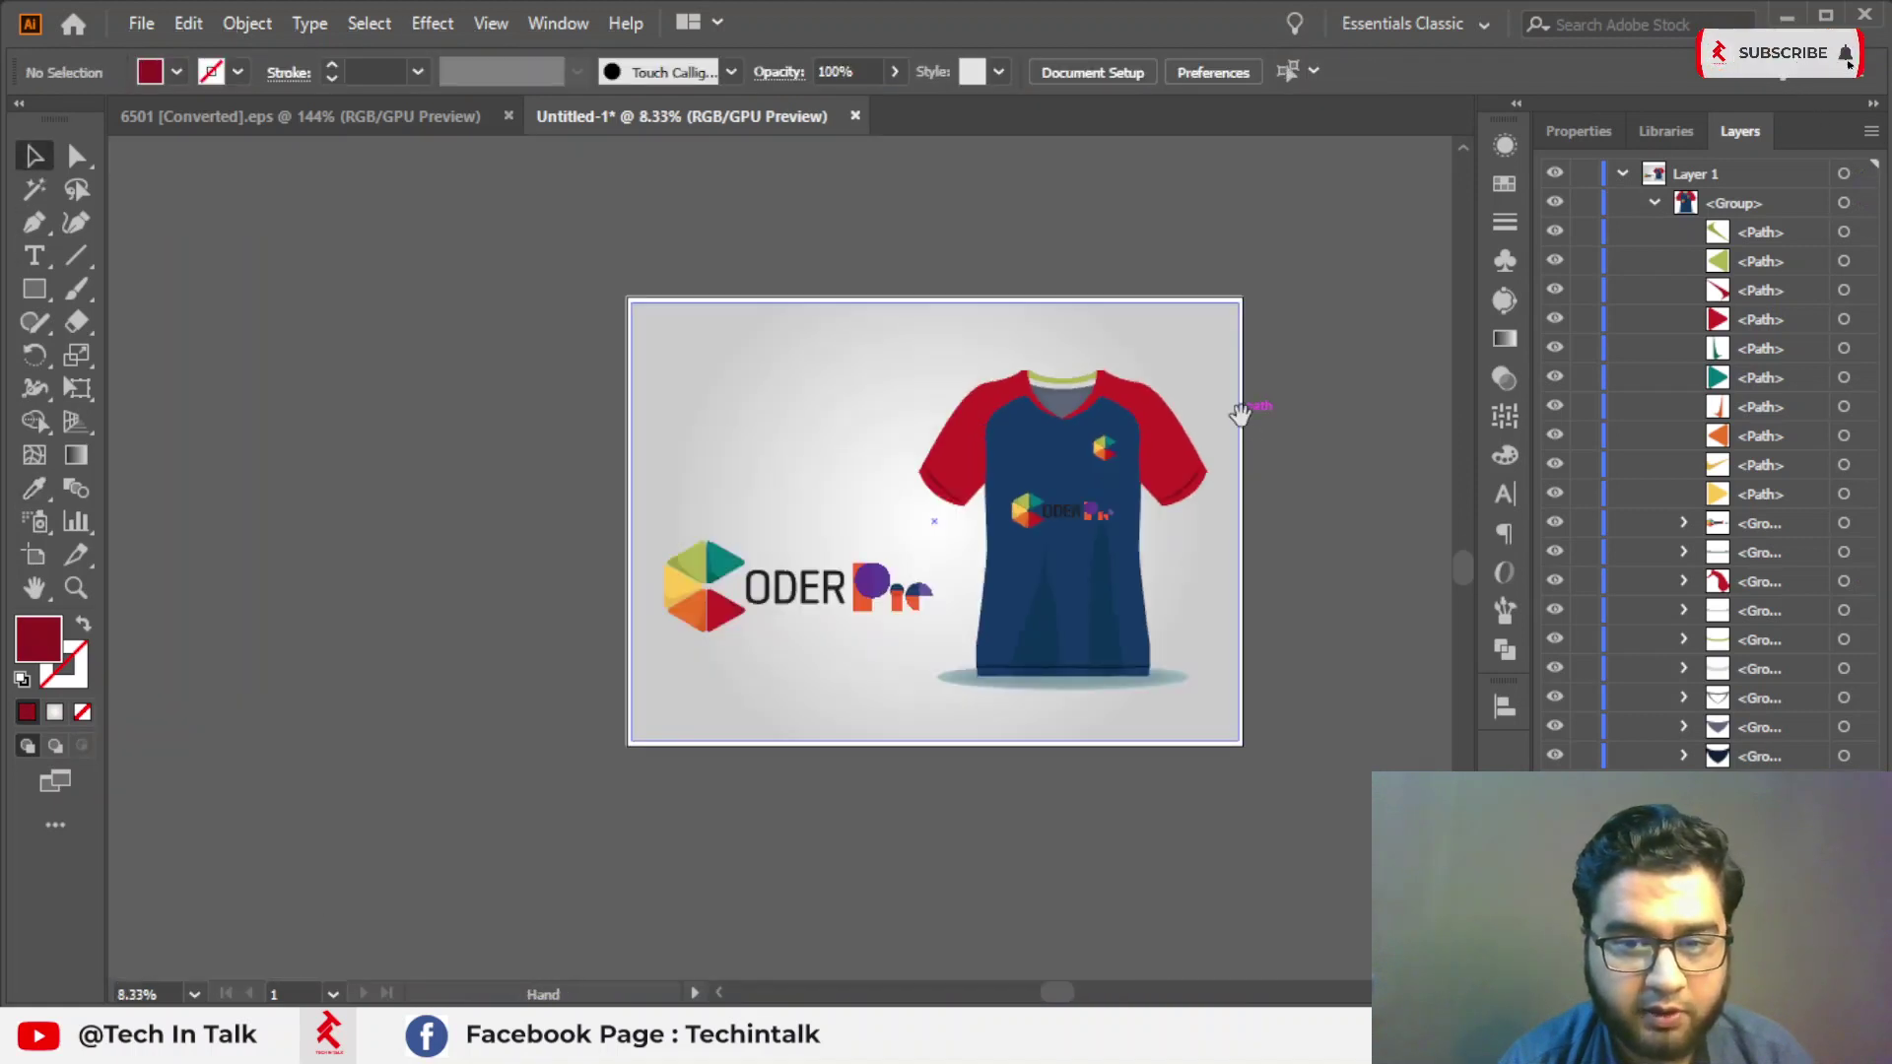
{"action": "left_click_drag", "start_coordinate": [1242, 424], "coordinate": [1031, 422]}
{"action": "scroll", "coordinate": [1031, 422], "scroll_direction": "up", "scroll_amount": 1}
{"action": "mouse_move", "coordinate": [779, 498]}
{"action": "left_mouse_down"}
{"action": "mouse_move", "coordinate": [1070, 450]}
{"action": "mouse_move", "coordinate": [937, 480]}
{"action": "left_mouse_up"}
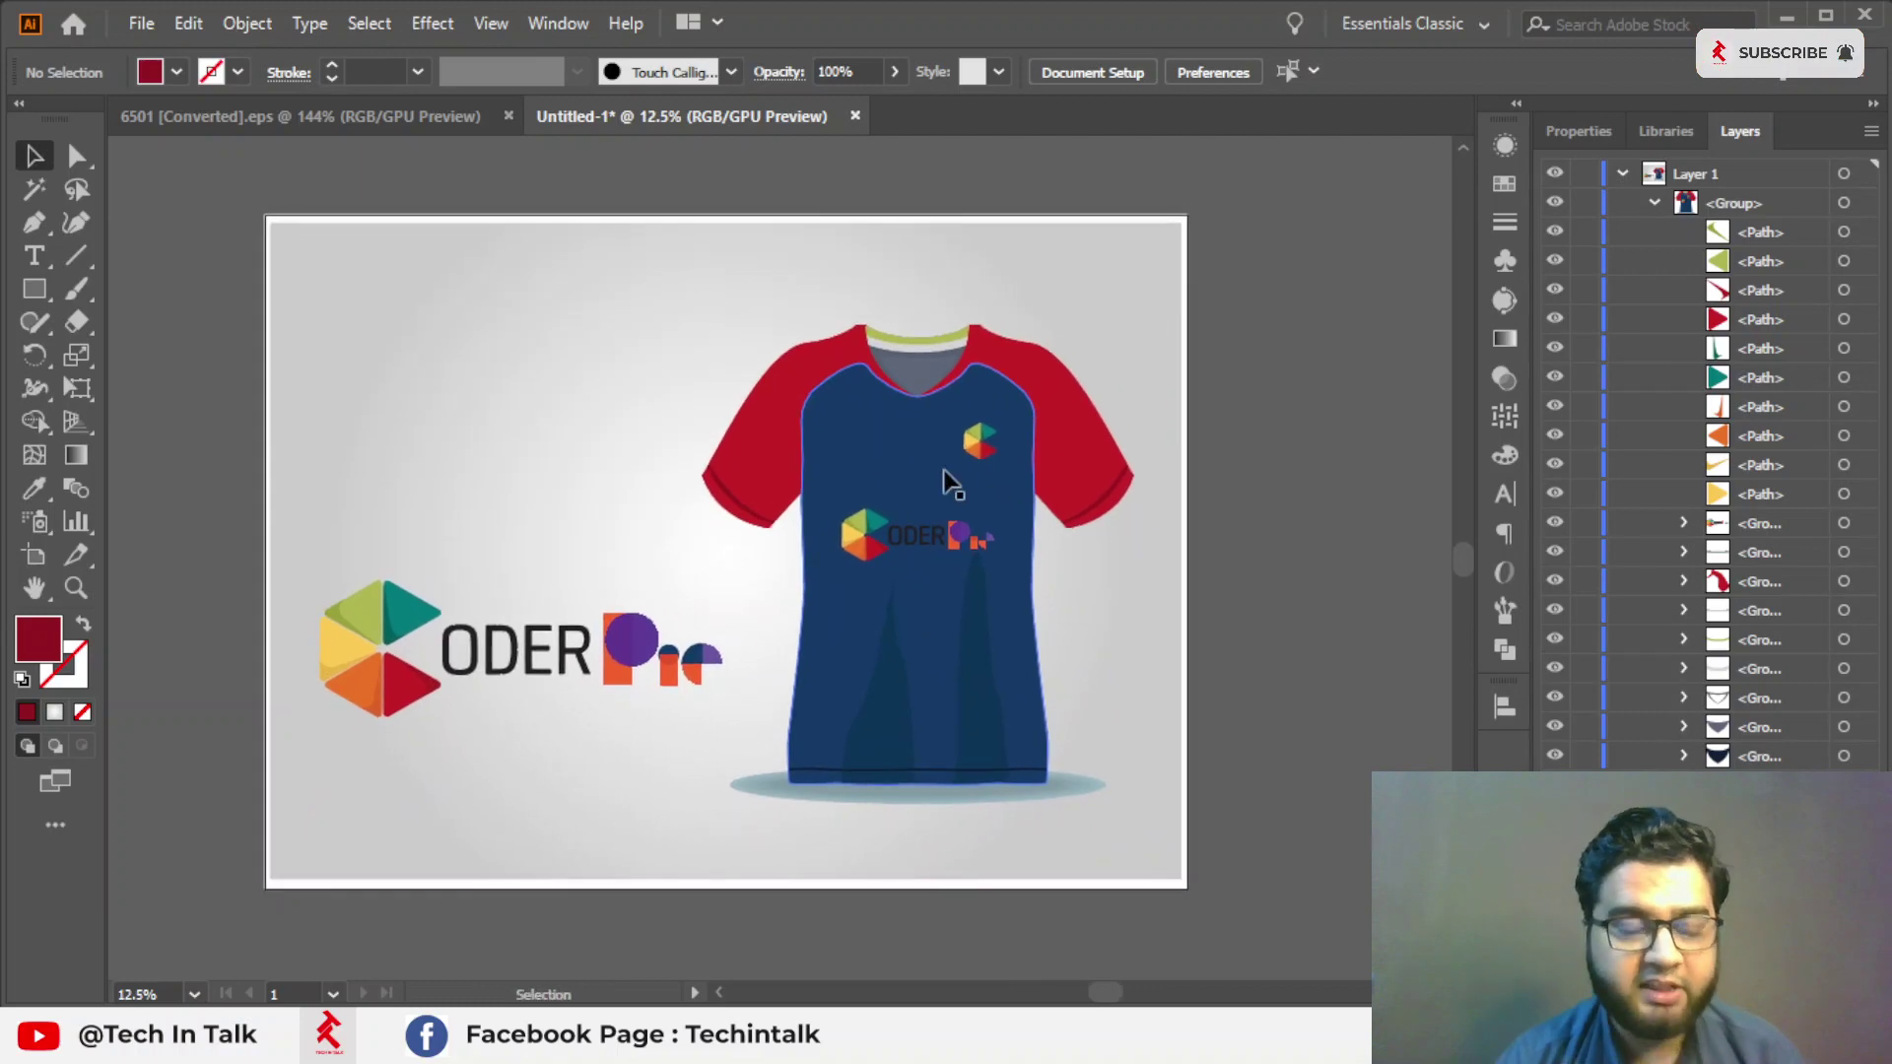
{"action": "left_click", "coordinate": [138, 24]}
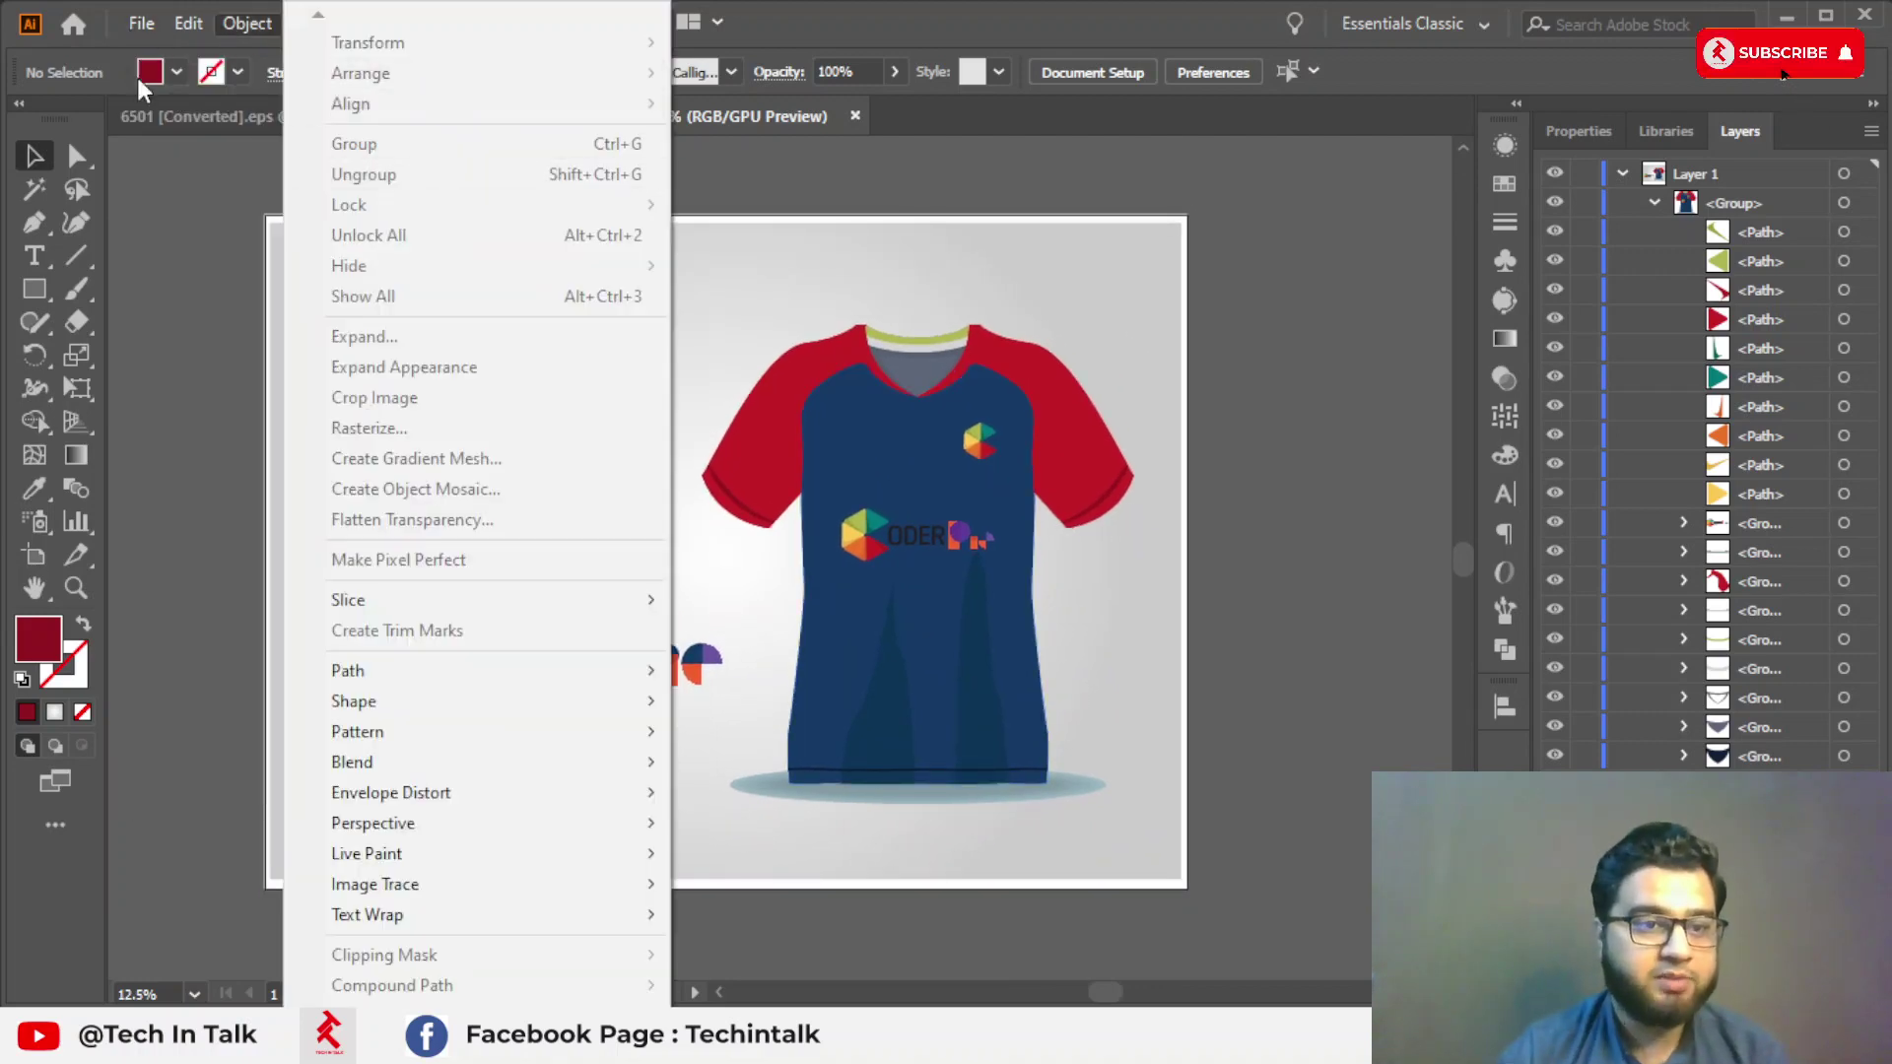
{"action": "left_click", "coordinate": [221, 279]}
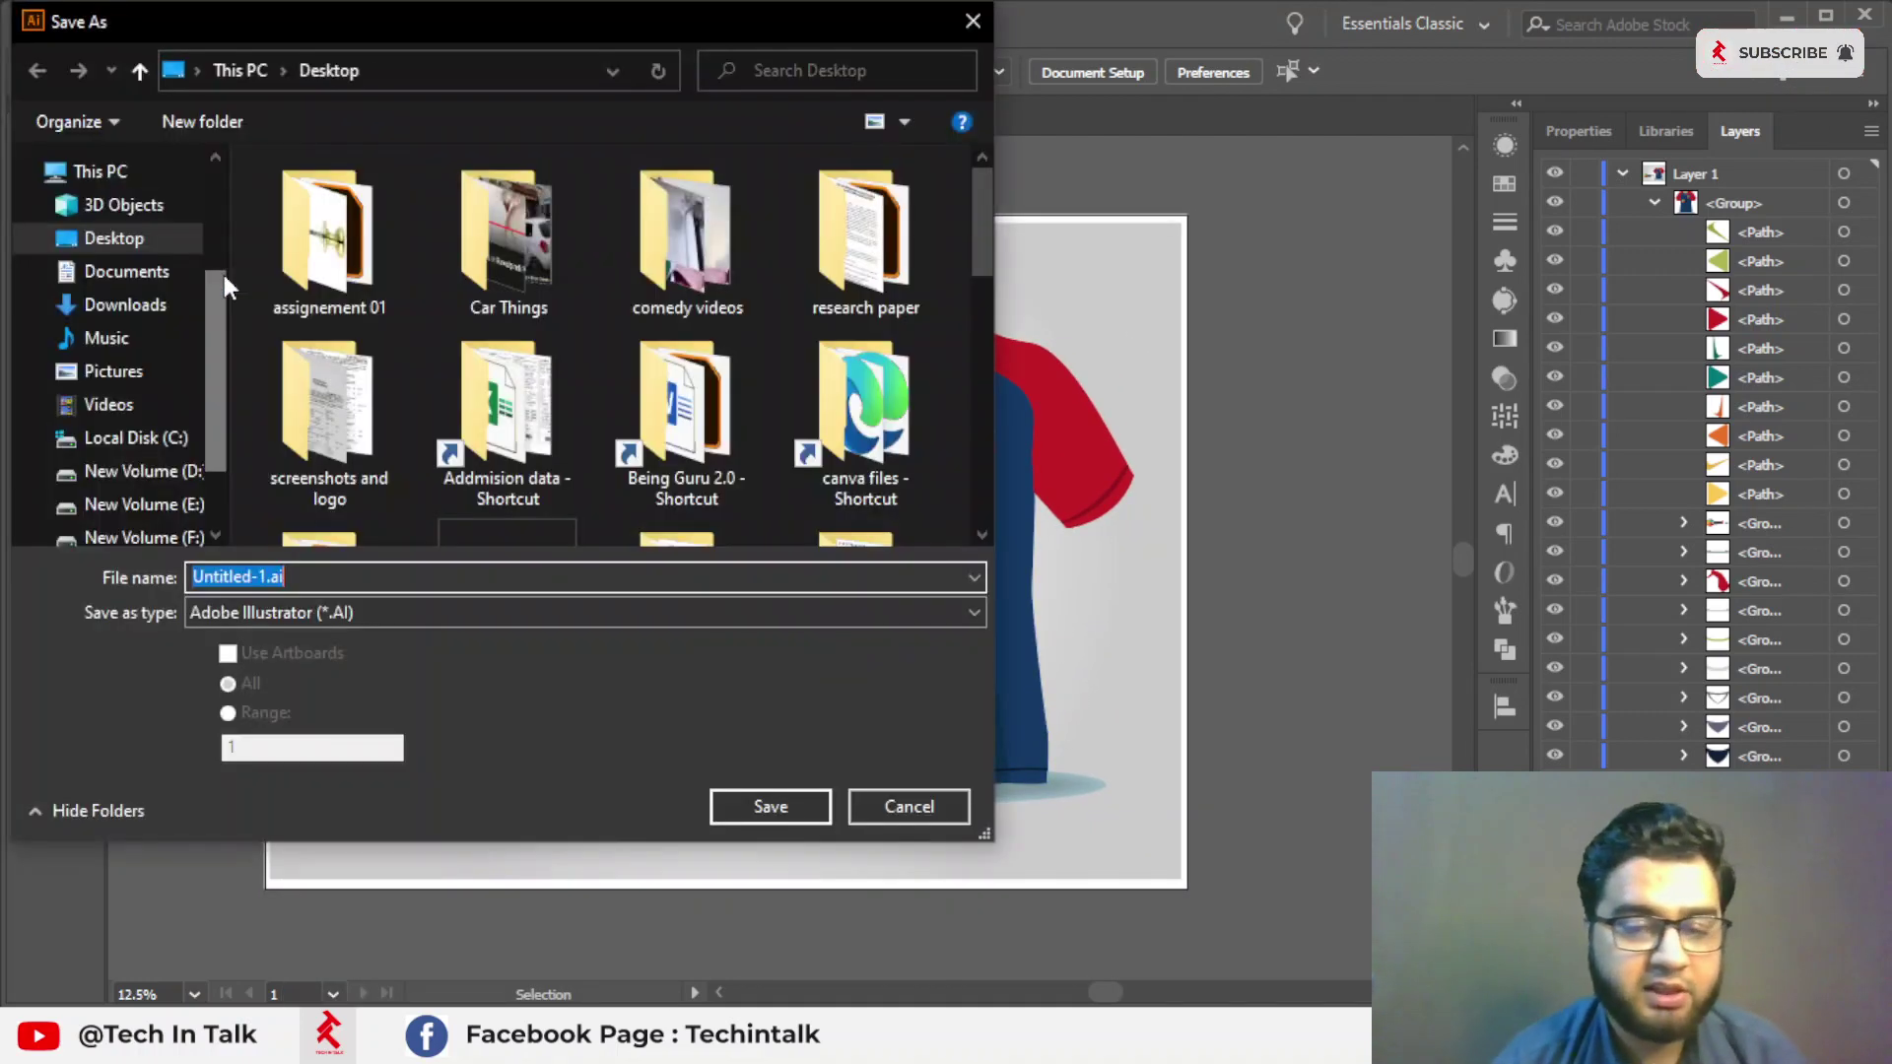
{"action": "left_click", "coordinate": [479, 612]}
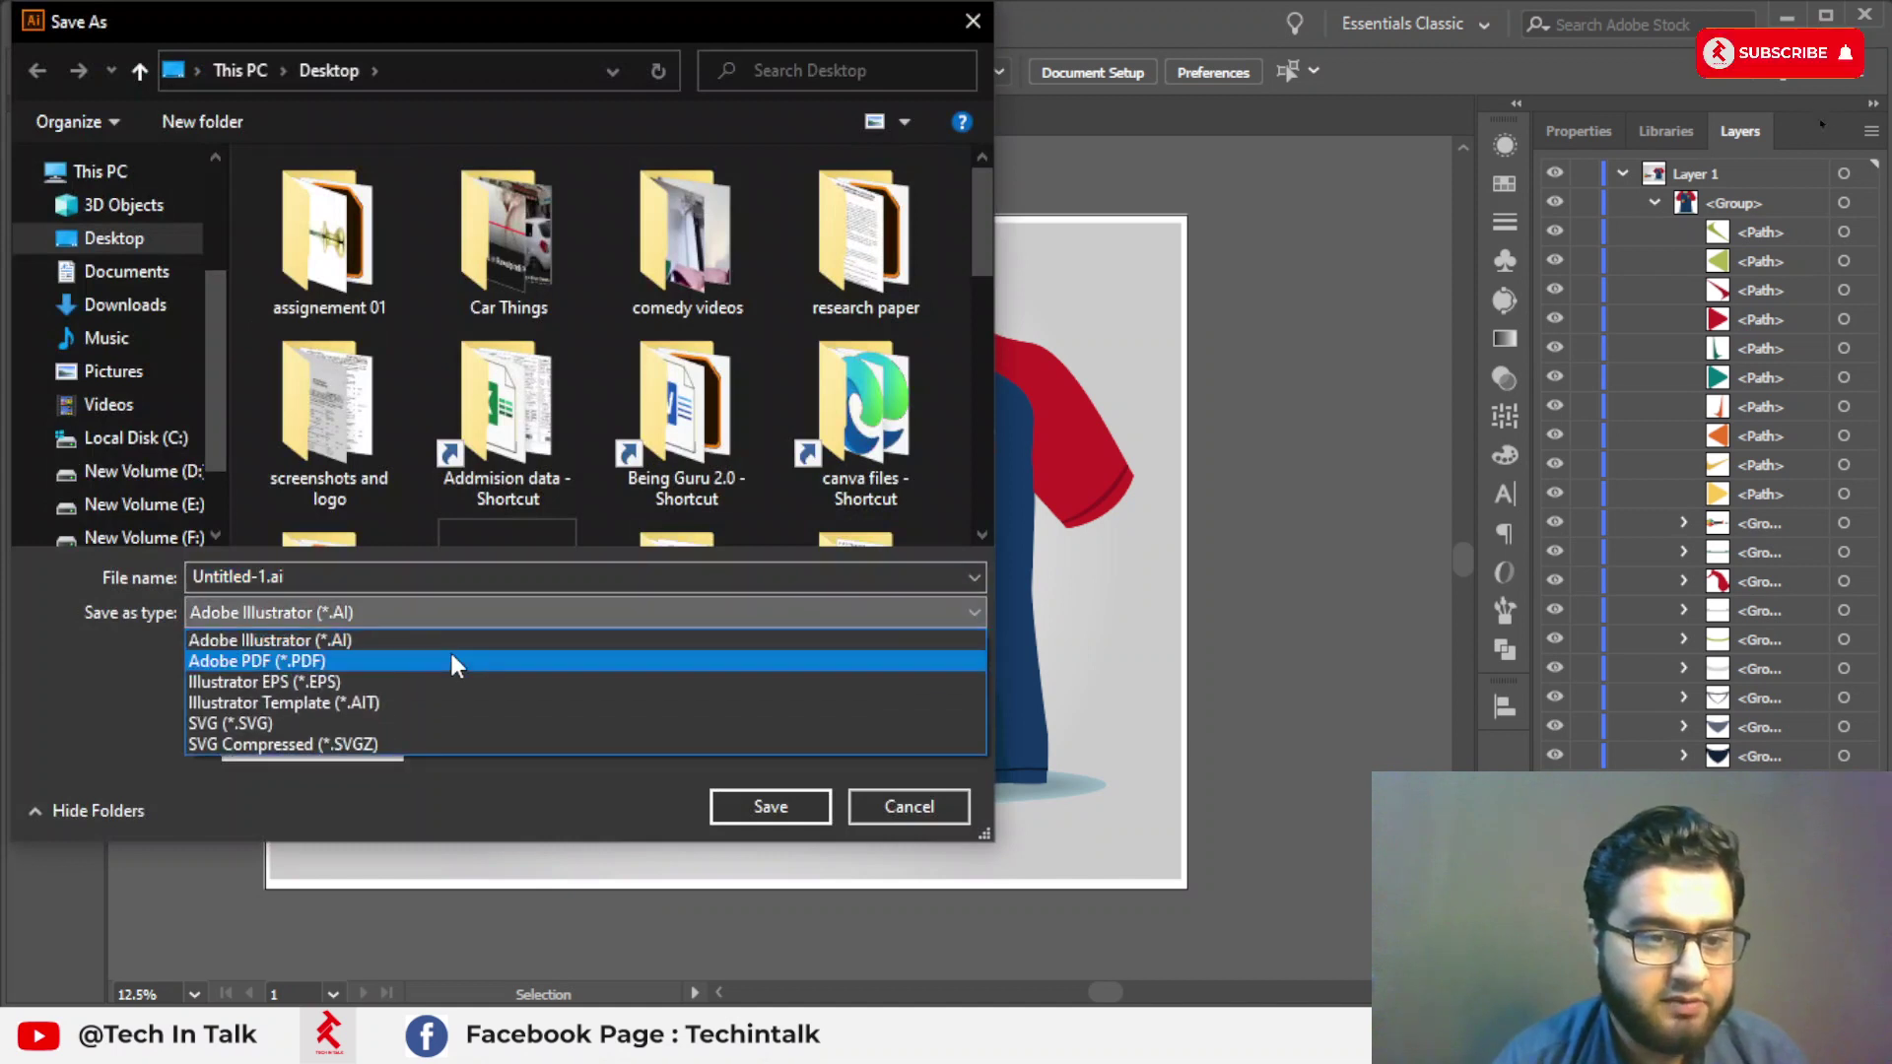
{"action": "left_click", "coordinate": [449, 681]}
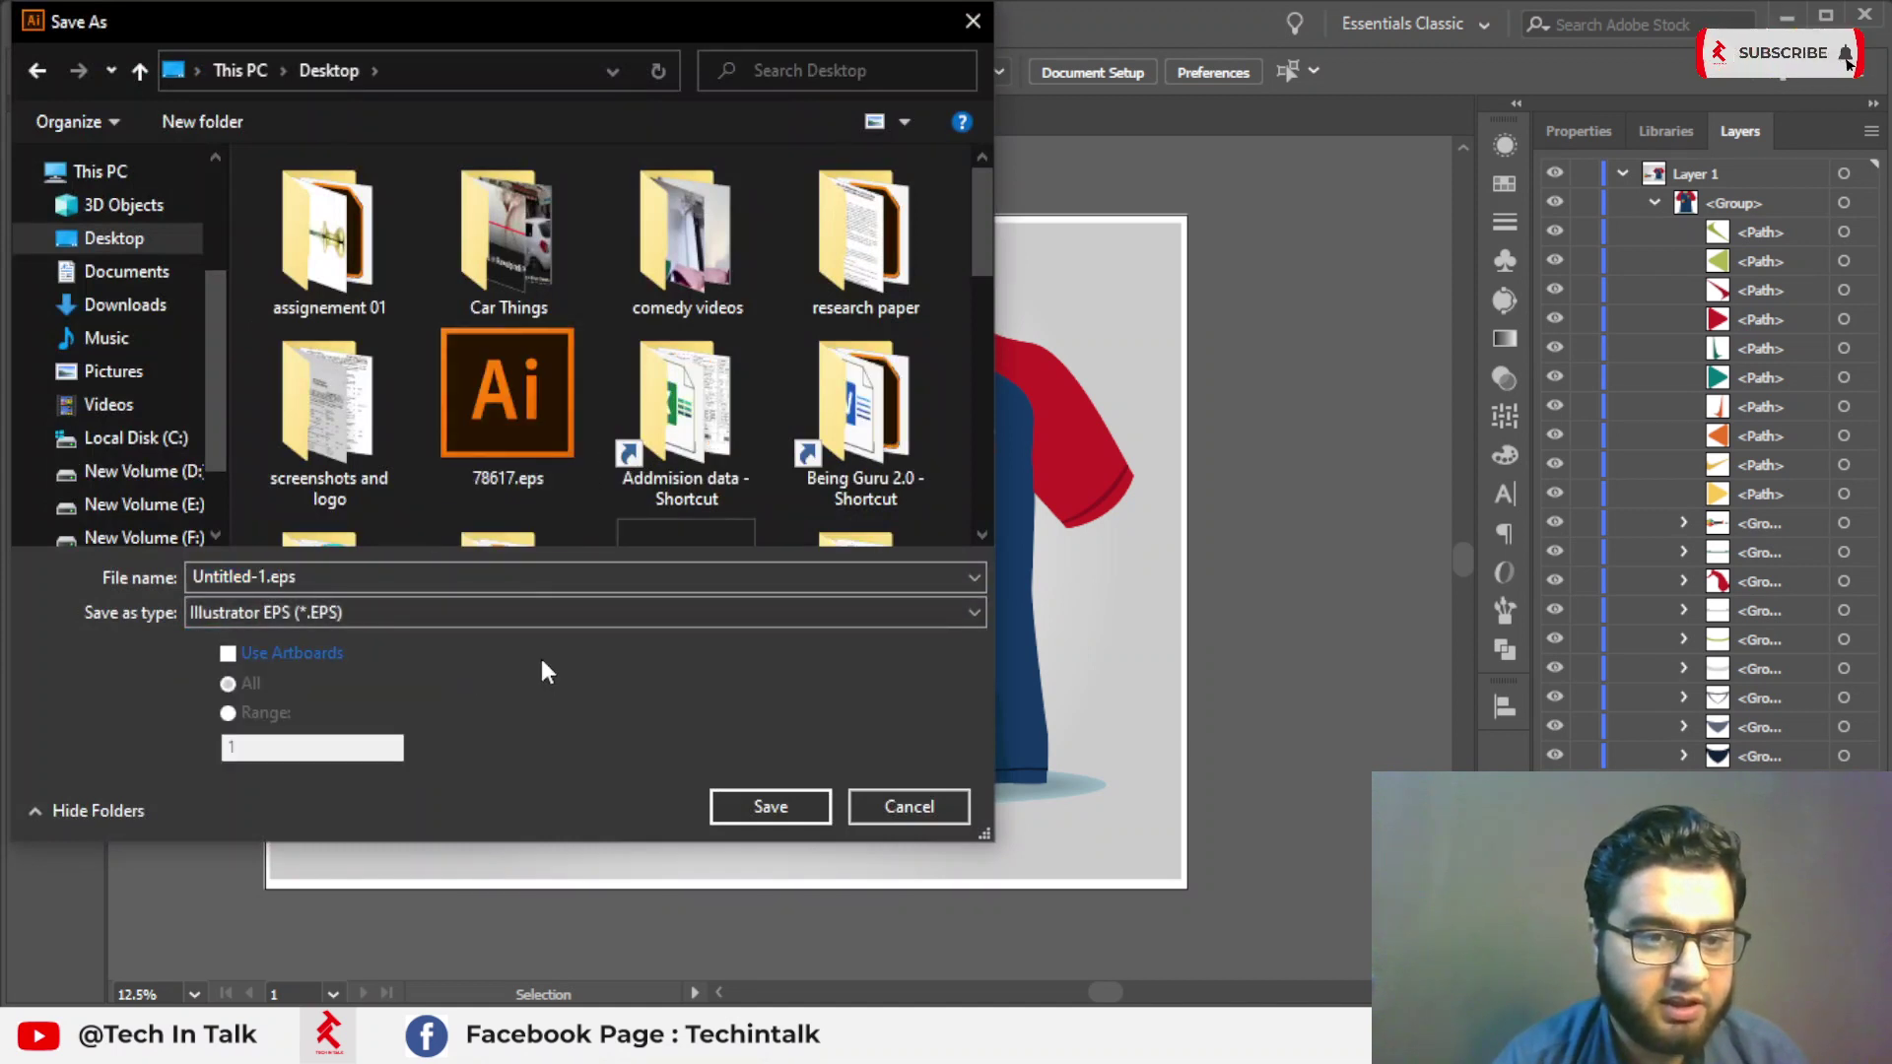
Name the file teshirt and save it as EPS.
{"action": "double_click", "coordinate": [530, 581]}
{"action": "type", "text": "t"}
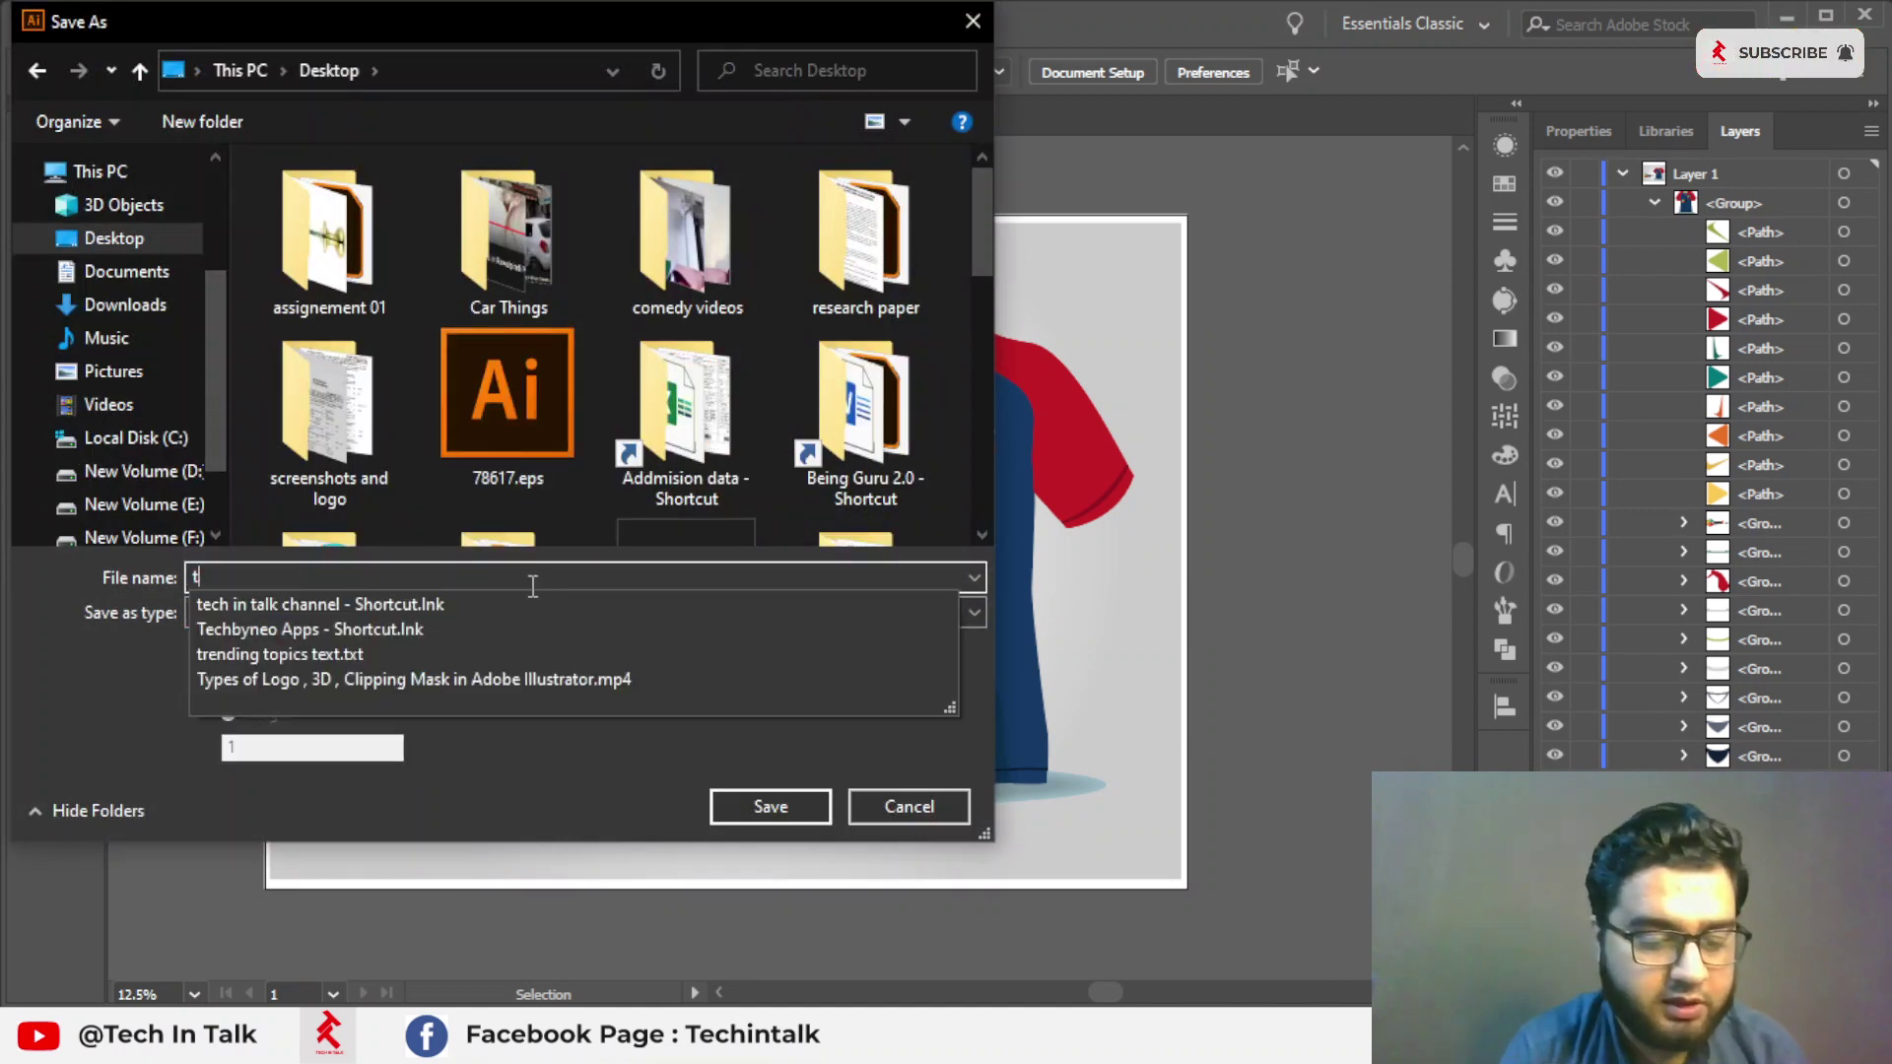
{"action": "type", "text": "reesh"}
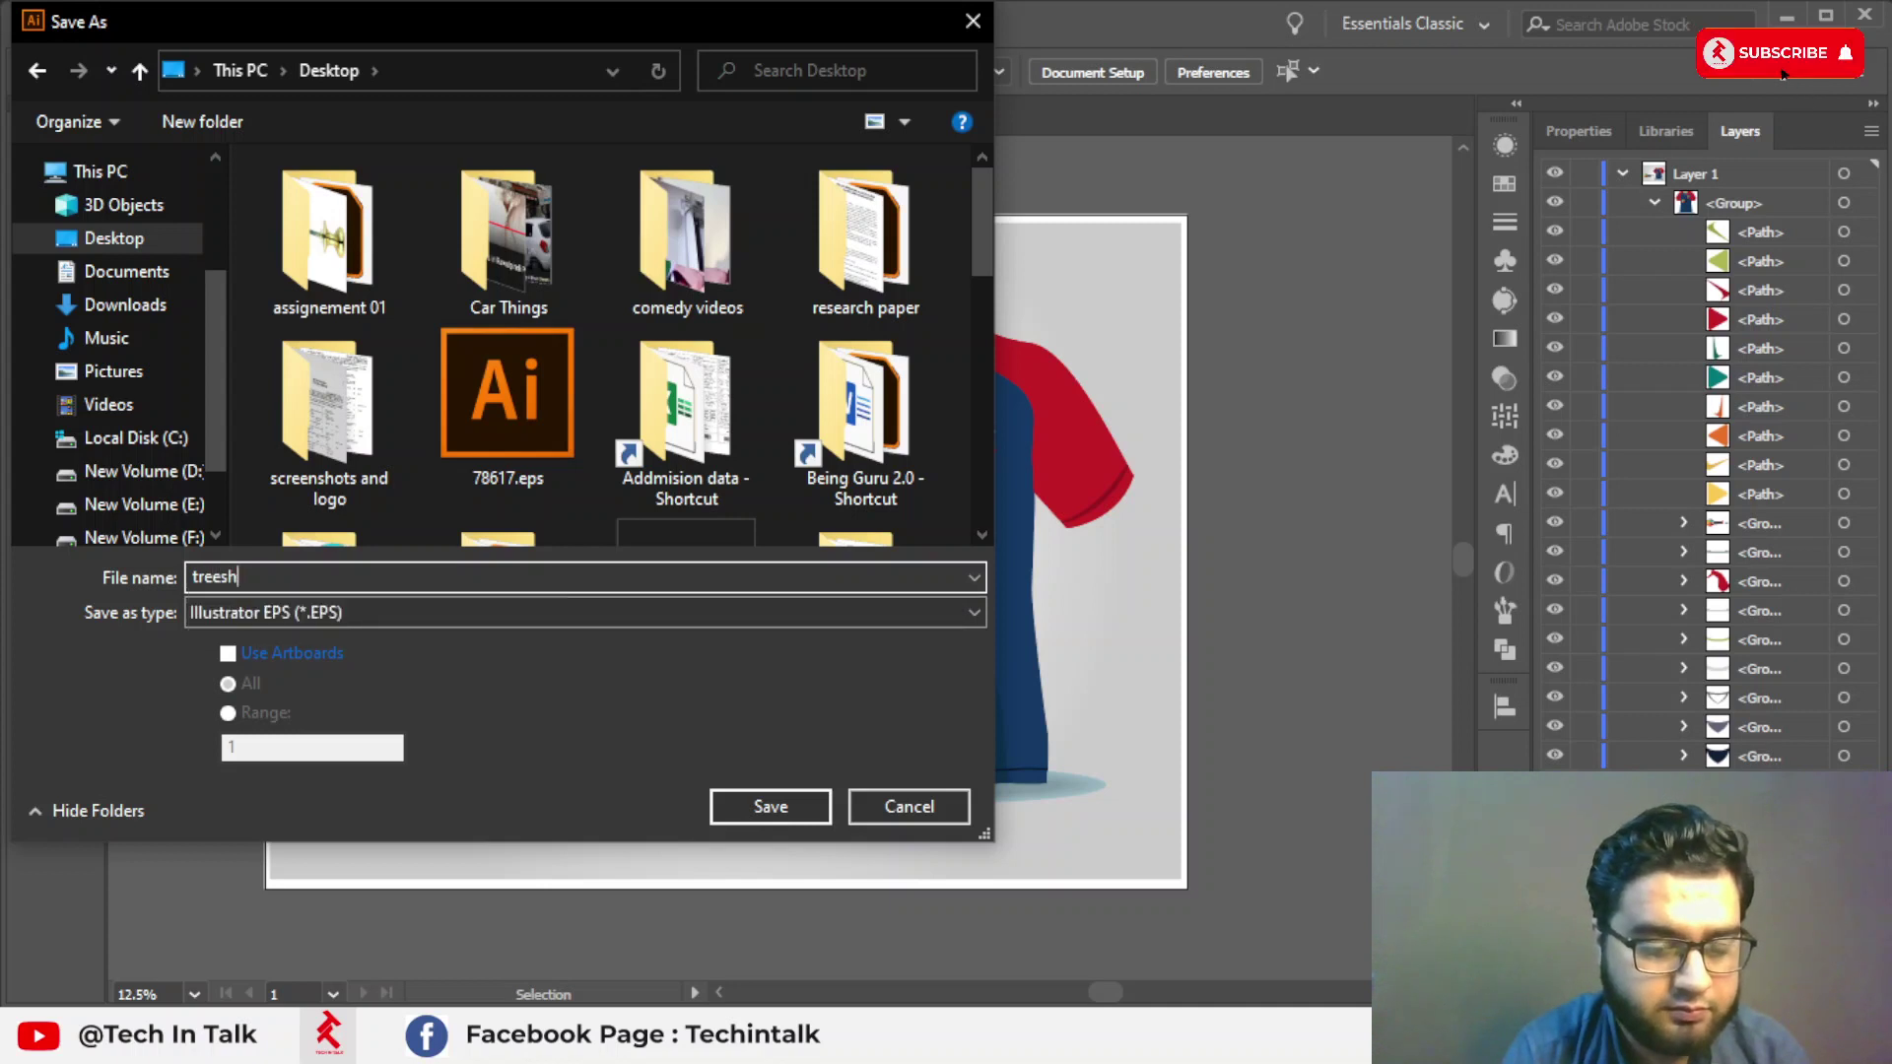
{"action": "key", "text": "BackSpace"}
{"action": "key", "text": "BackSpace"}
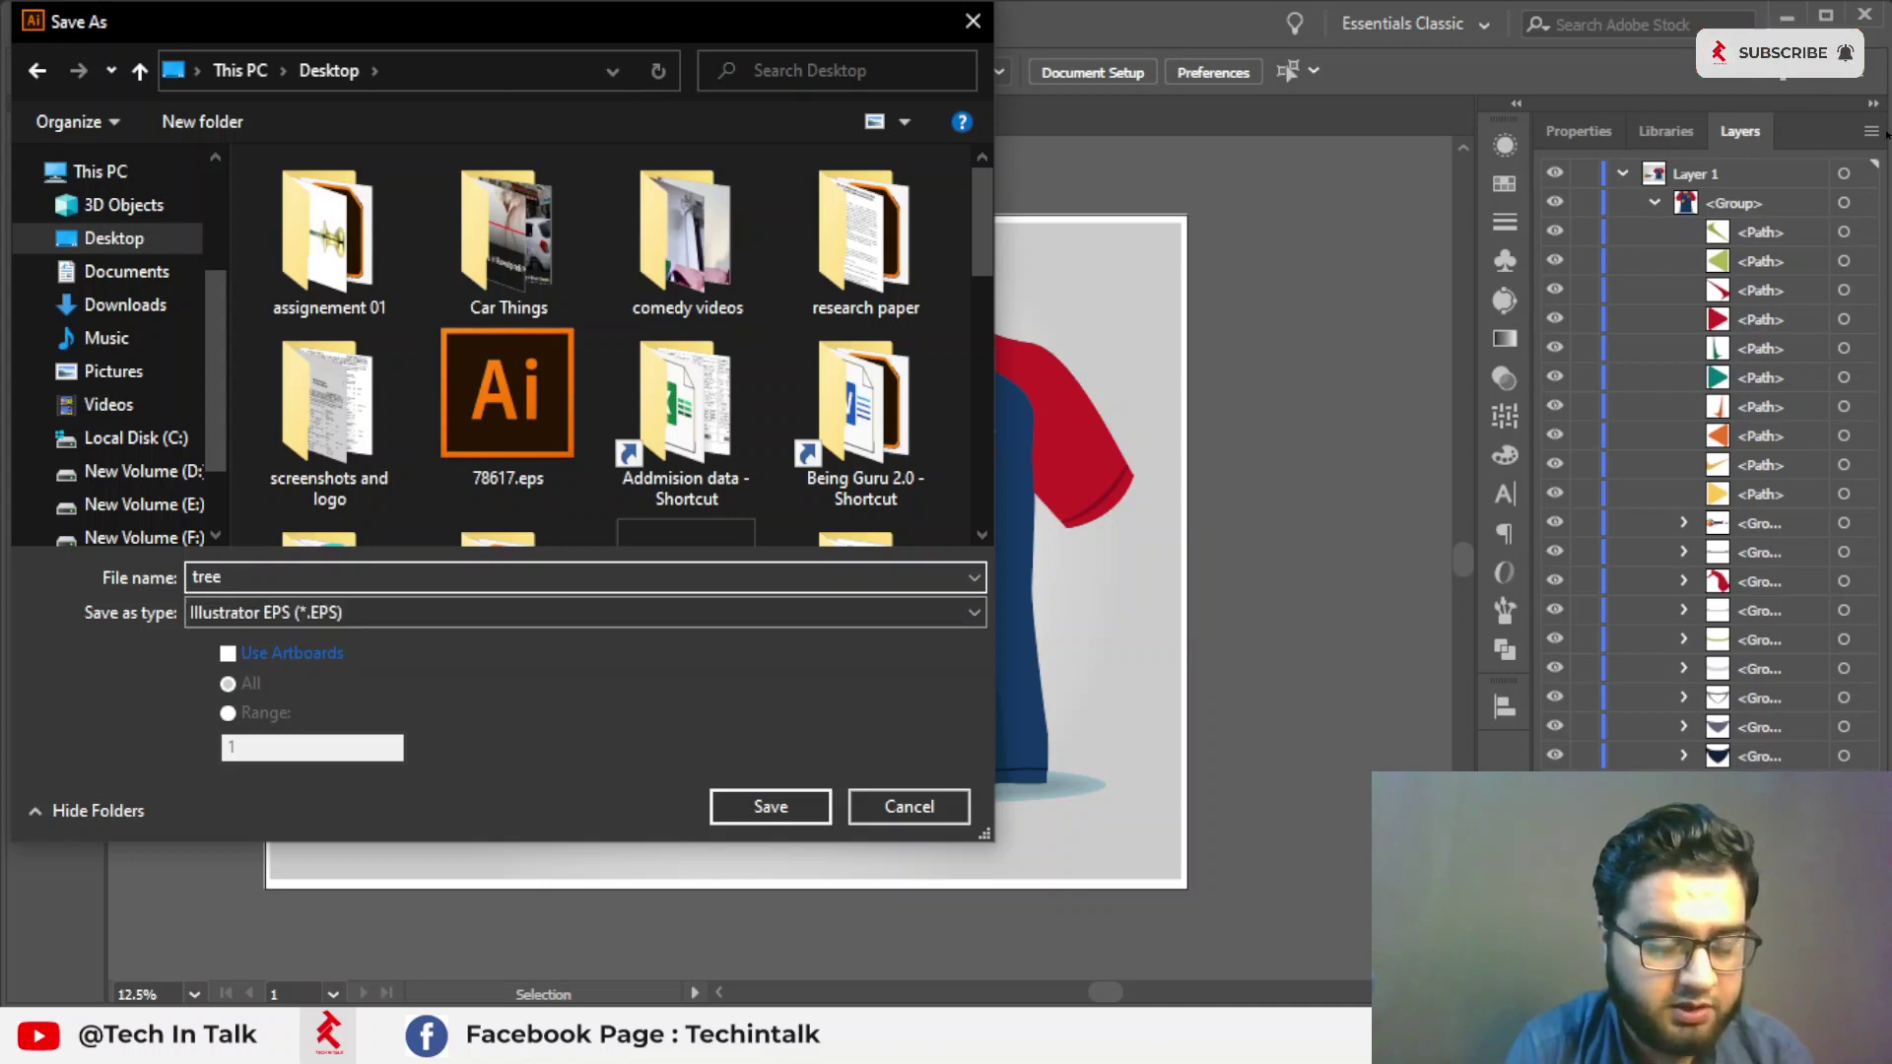
{"action": "key", "text": "BackSpace"}
{"action": "key", "text": "BackSpace"}
{"action": "key", "text": "BackSpace"}
{"action": "key", "text": "BackSpace"}
{"action": "type", "text": "t"}
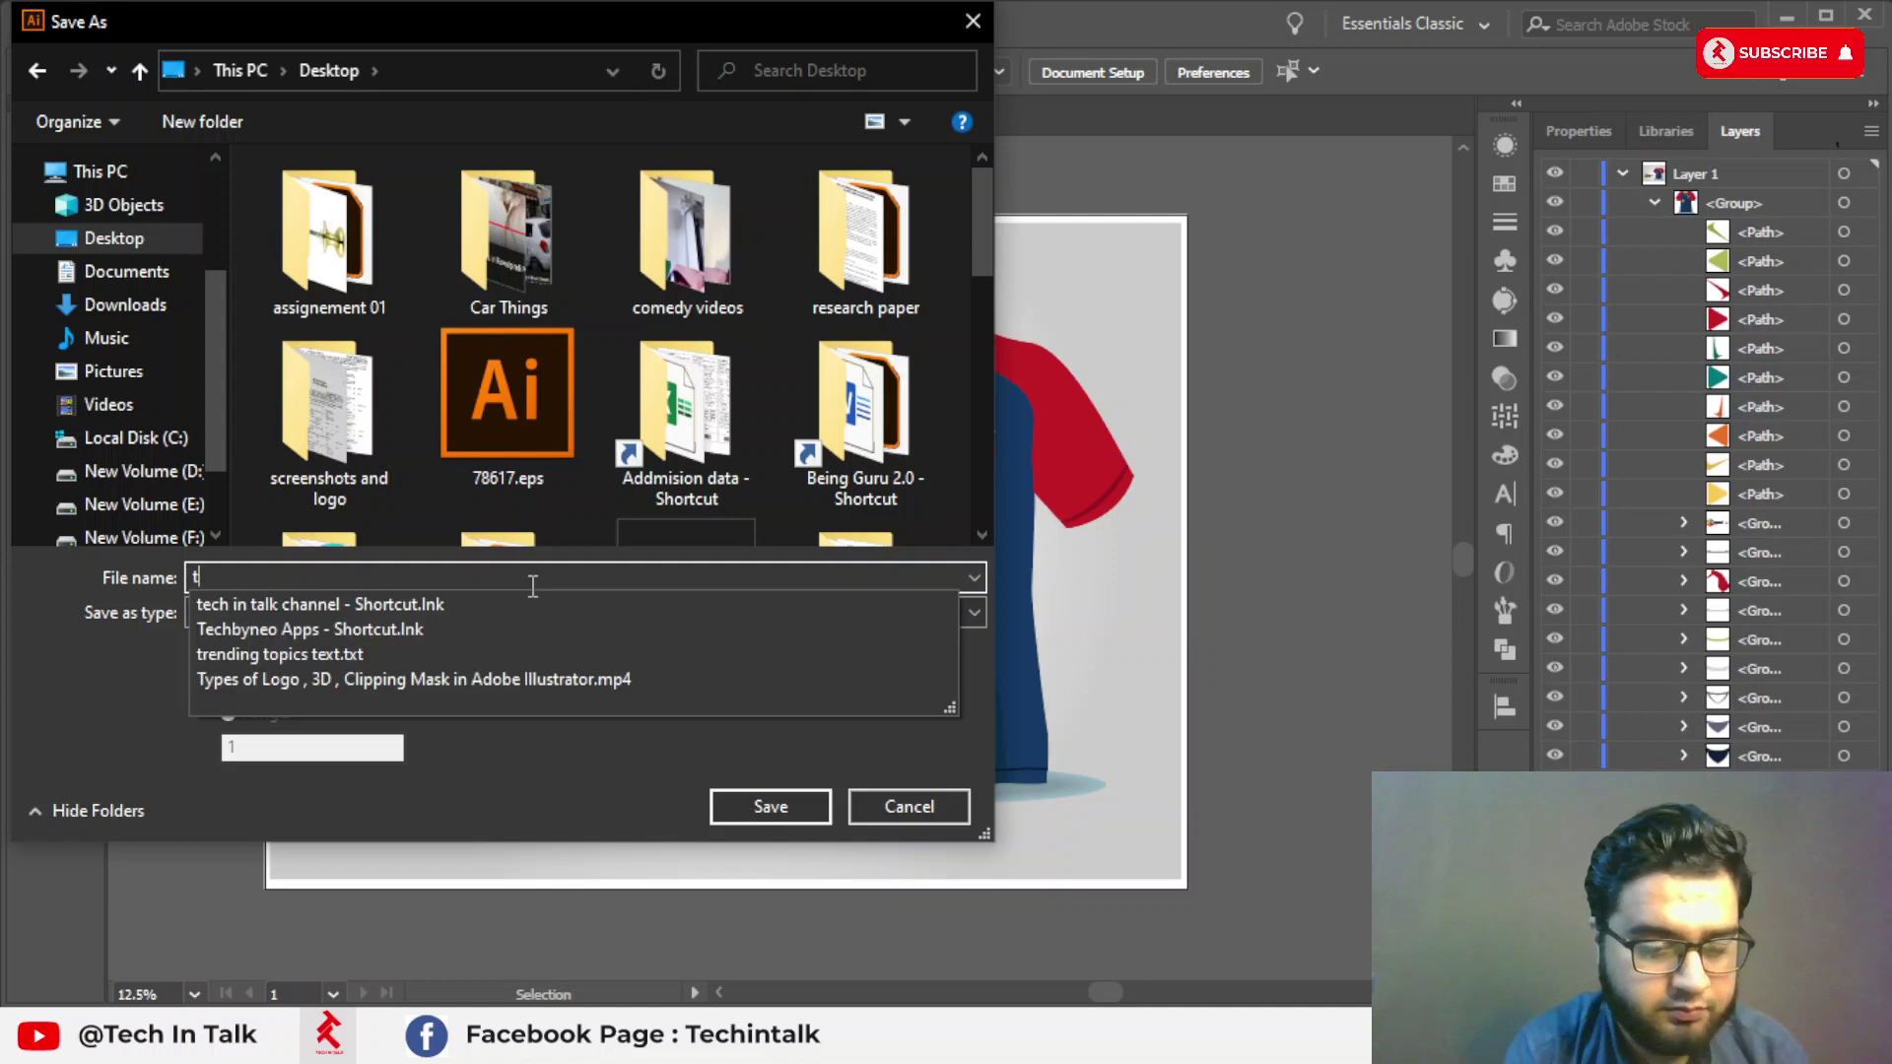
{"action": "type", "text": "eshi"}
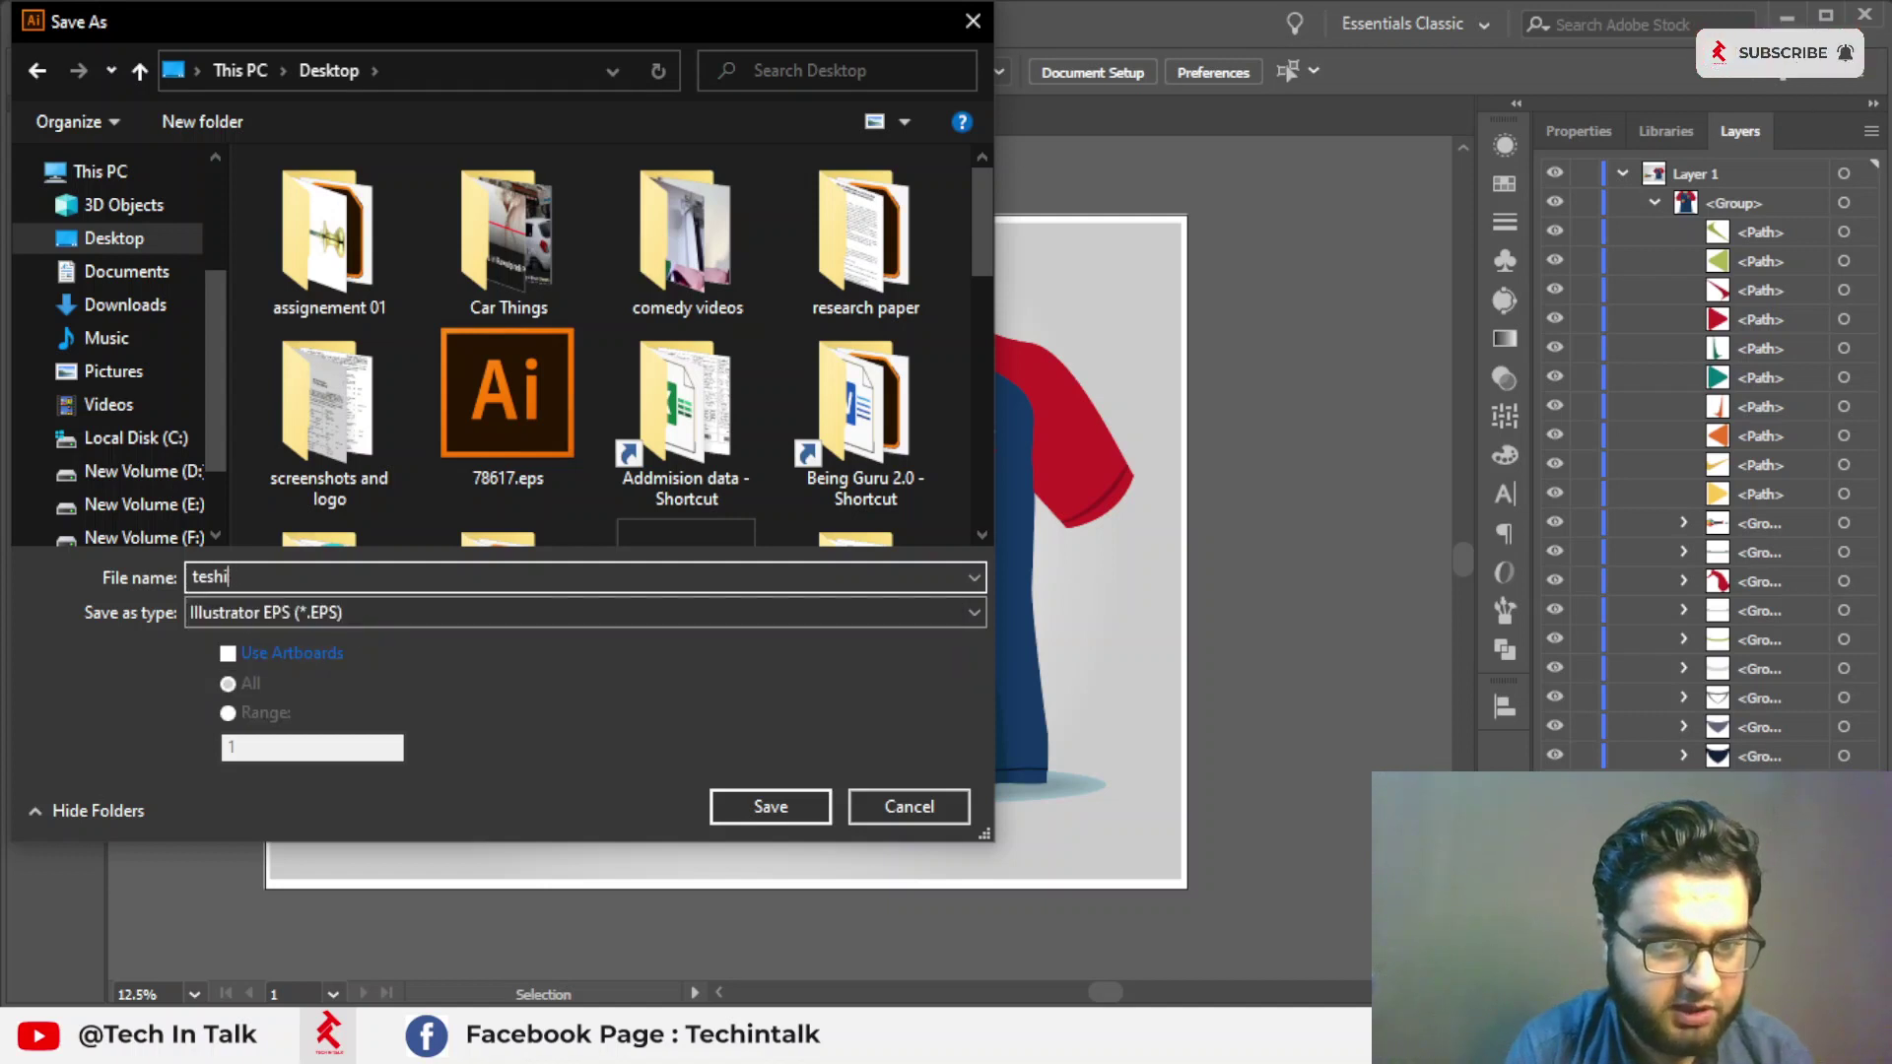
{"action": "type", "text": "rt"}
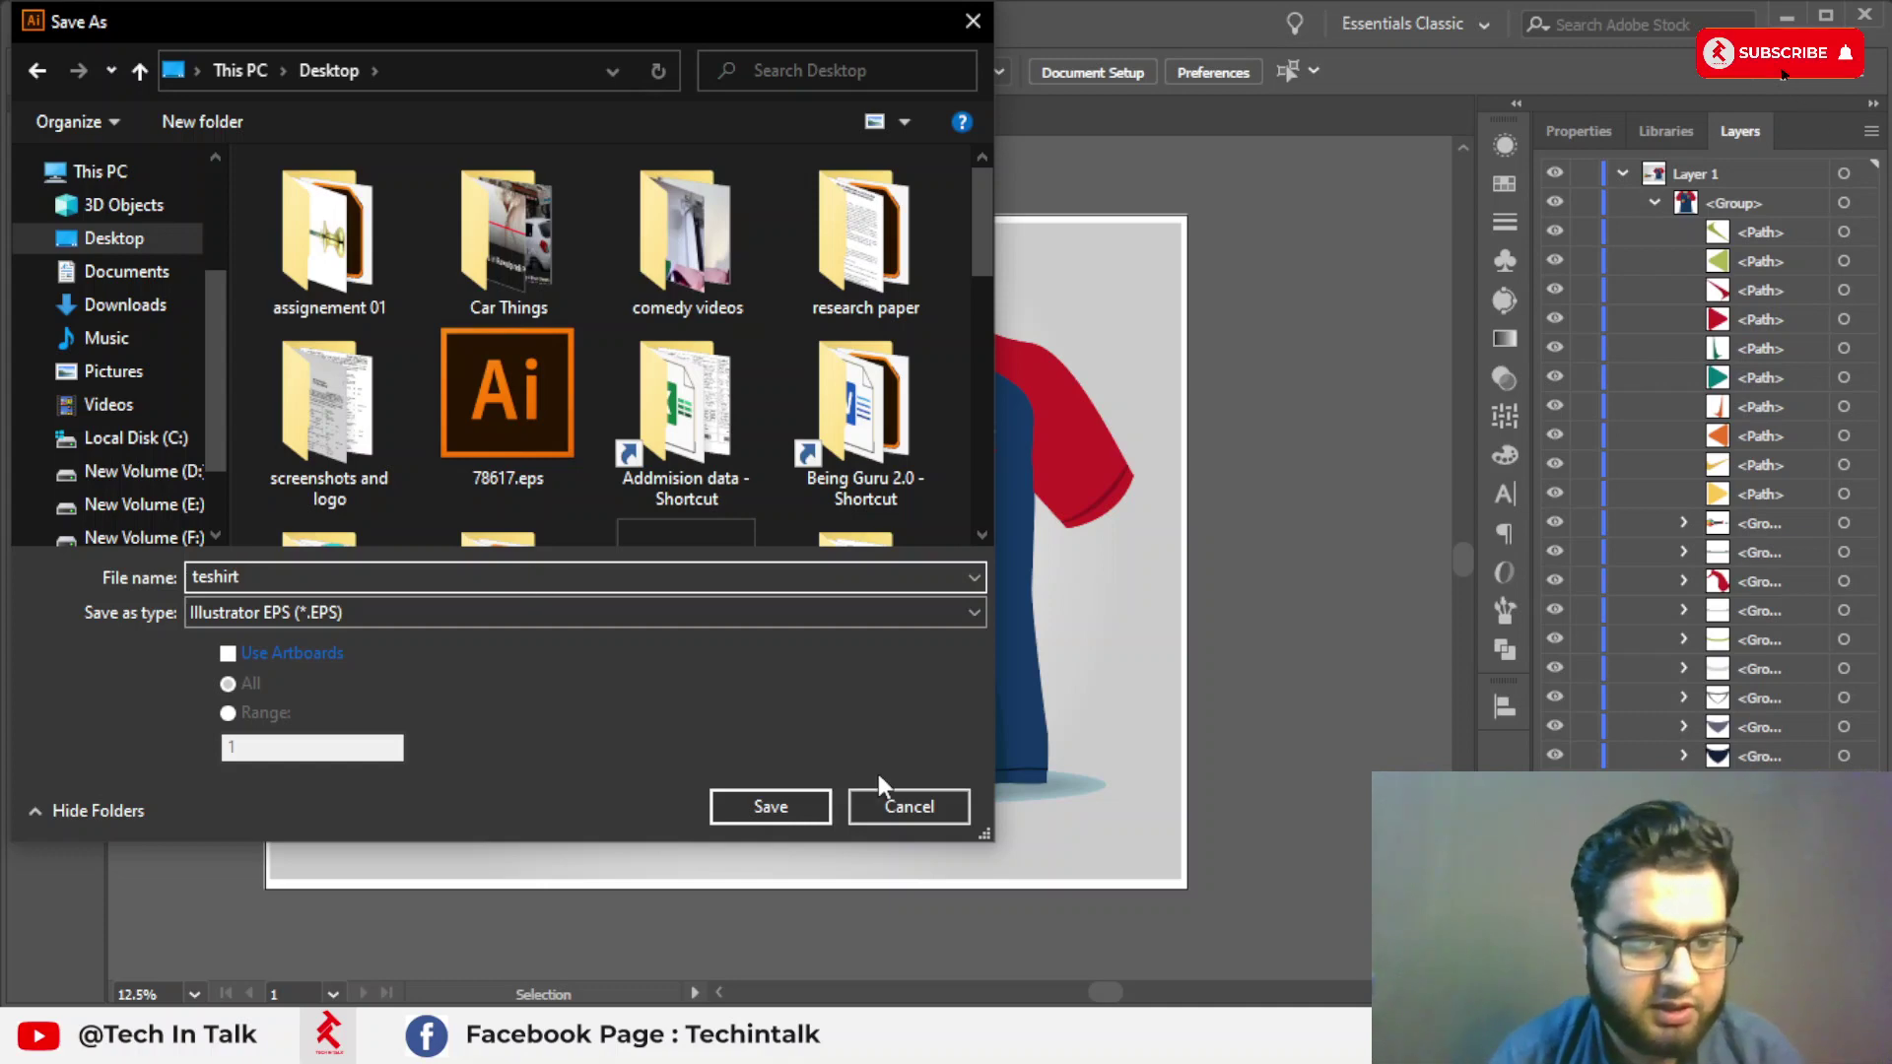
{"action": "left_click", "coordinate": [796, 789]}
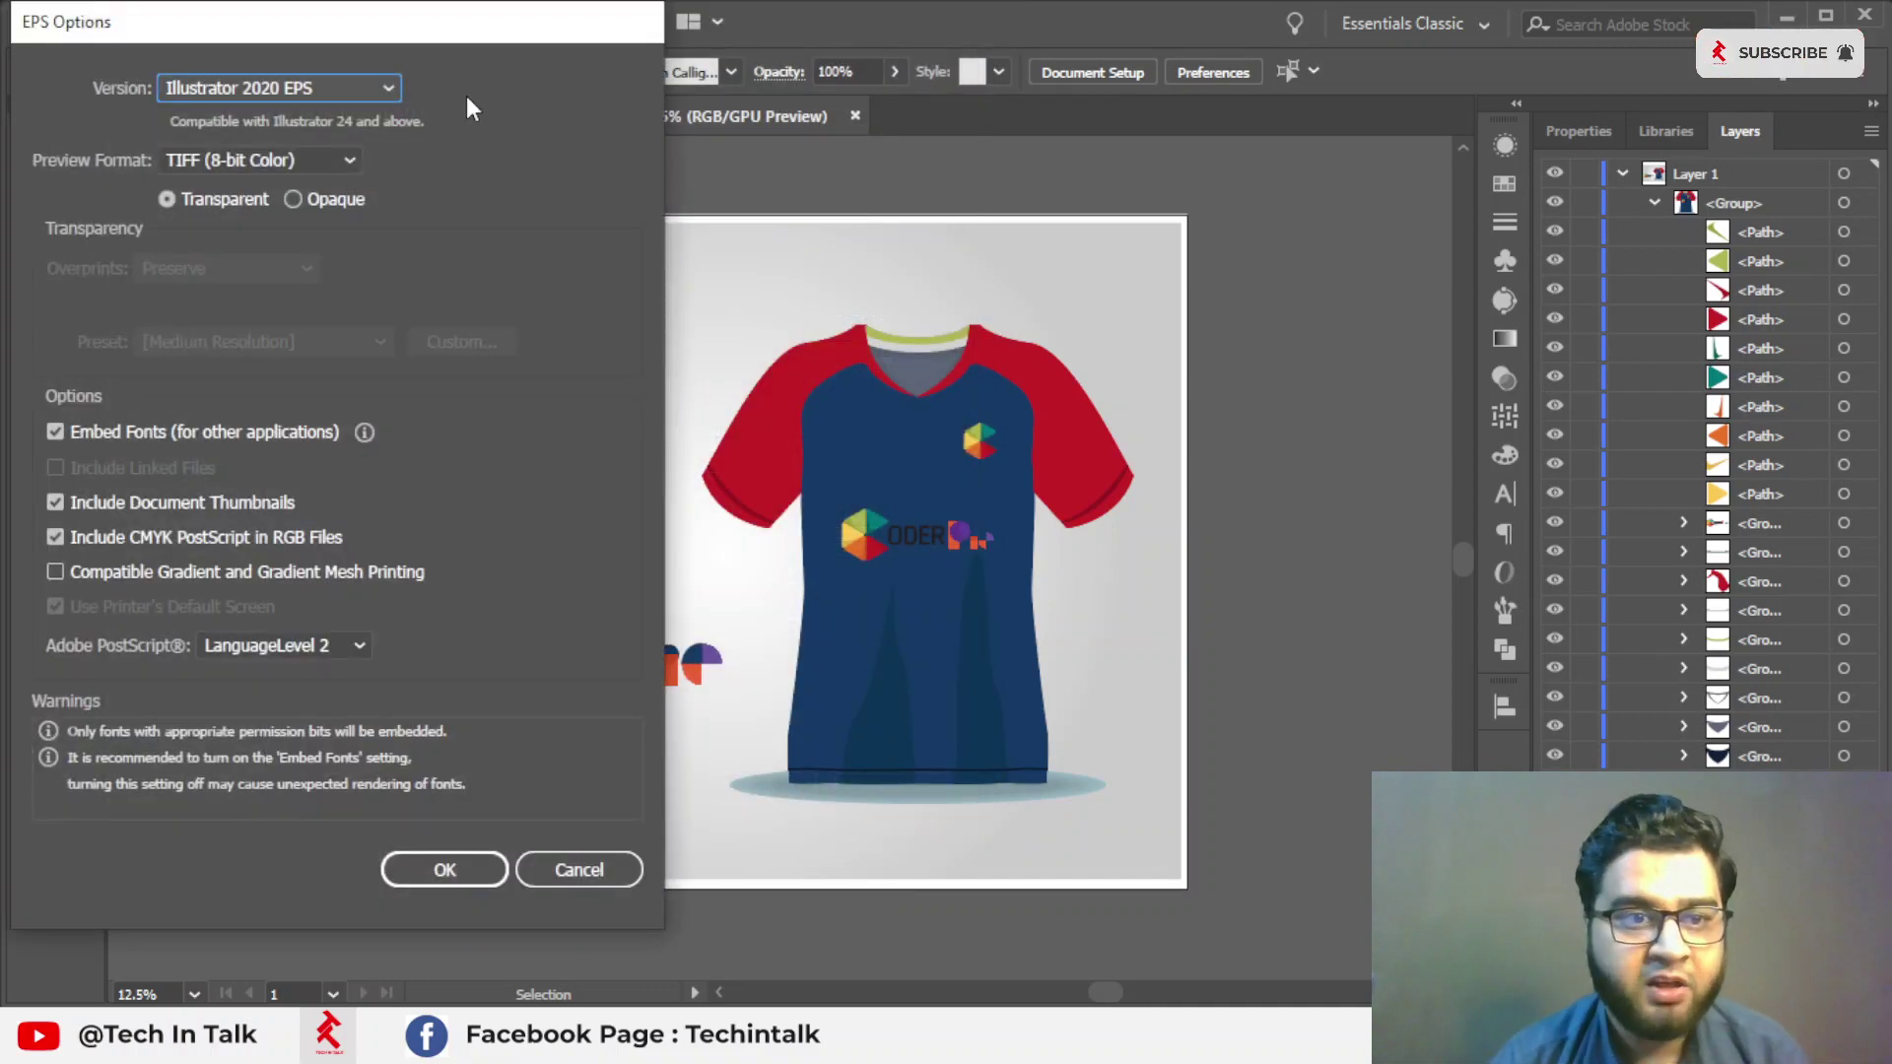
Set the EPS version to Illustrator 10 EPS and accept the legacy-format warning.
{"action": "left_click", "coordinate": [384, 87]}
{"action": "mouse_move", "coordinate": [391, 20]}
{"action": "left_mouse_down"}
{"action": "mouse_move", "coordinate": [664, 19]}
{"action": "mouse_move", "coordinate": [708, 74]}
{"action": "left_mouse_up"}
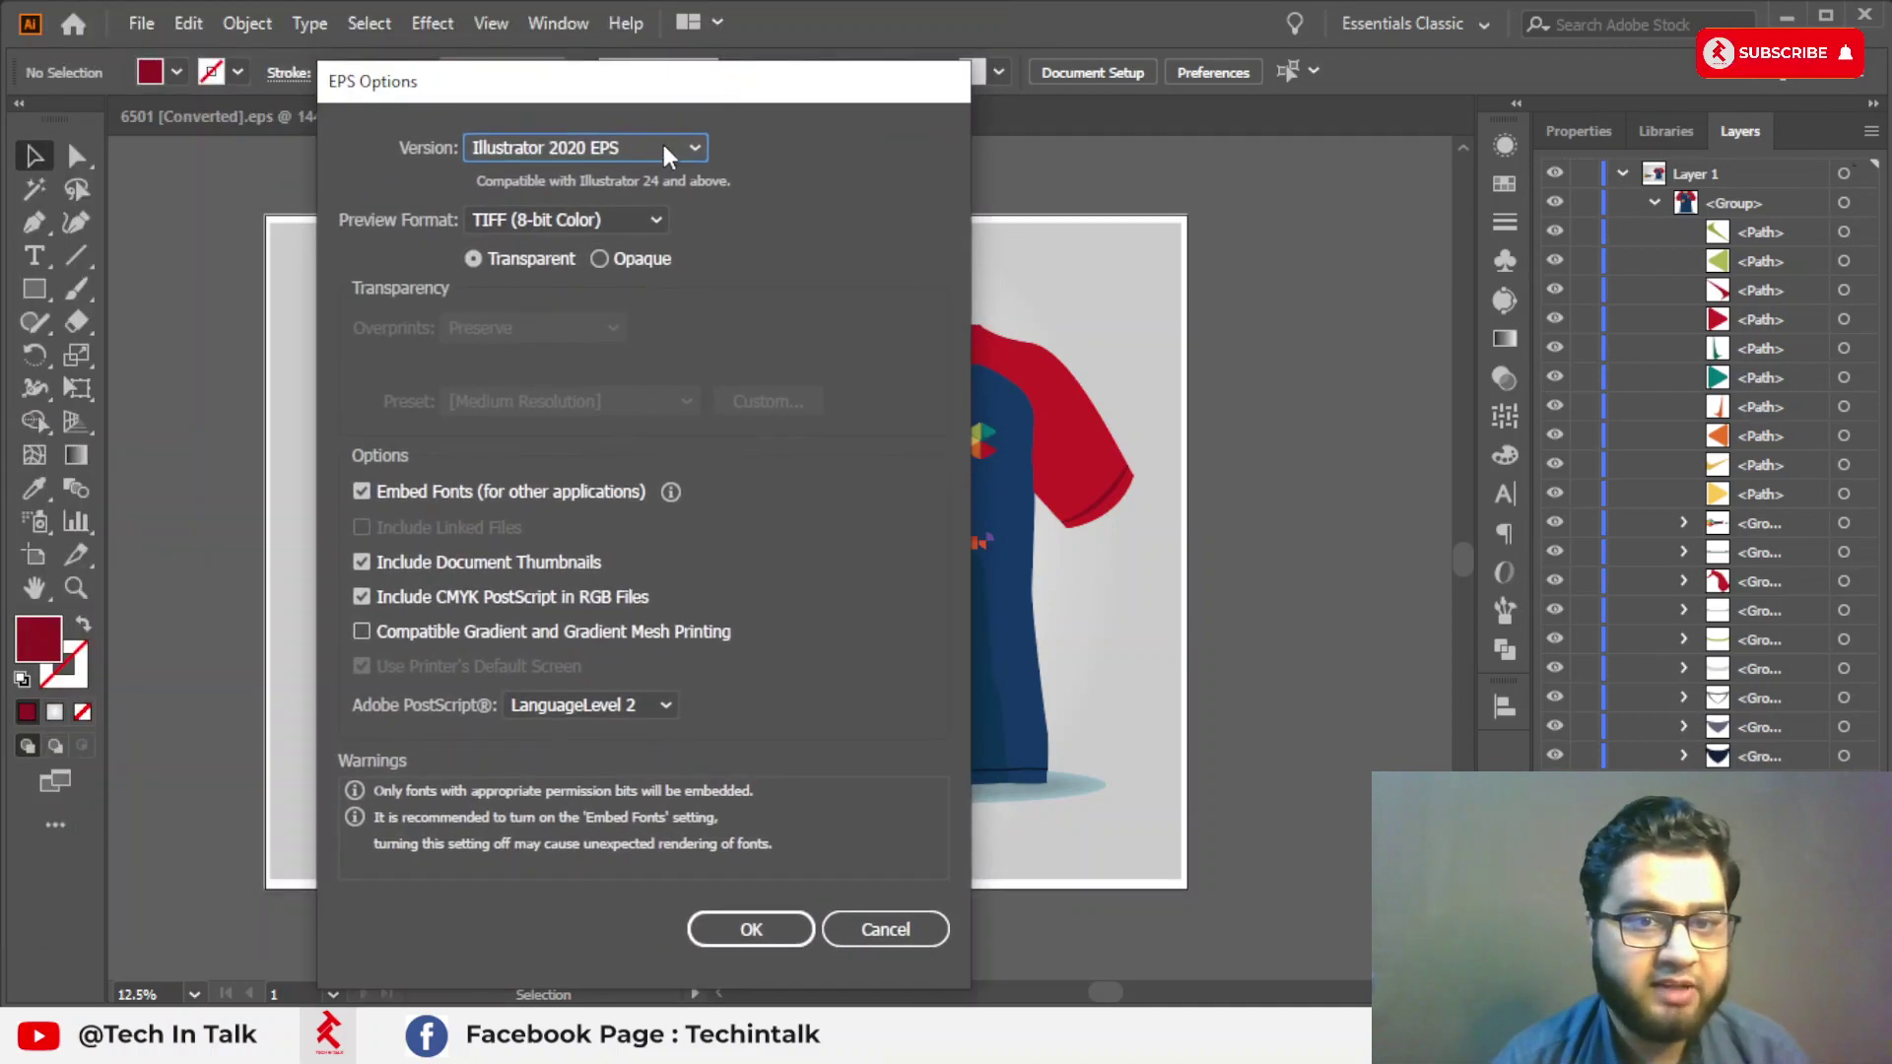
{"action": "left_click", "coordinate": [660, 148]}
{"action": "left_click", "coordinate": [601, 464]}
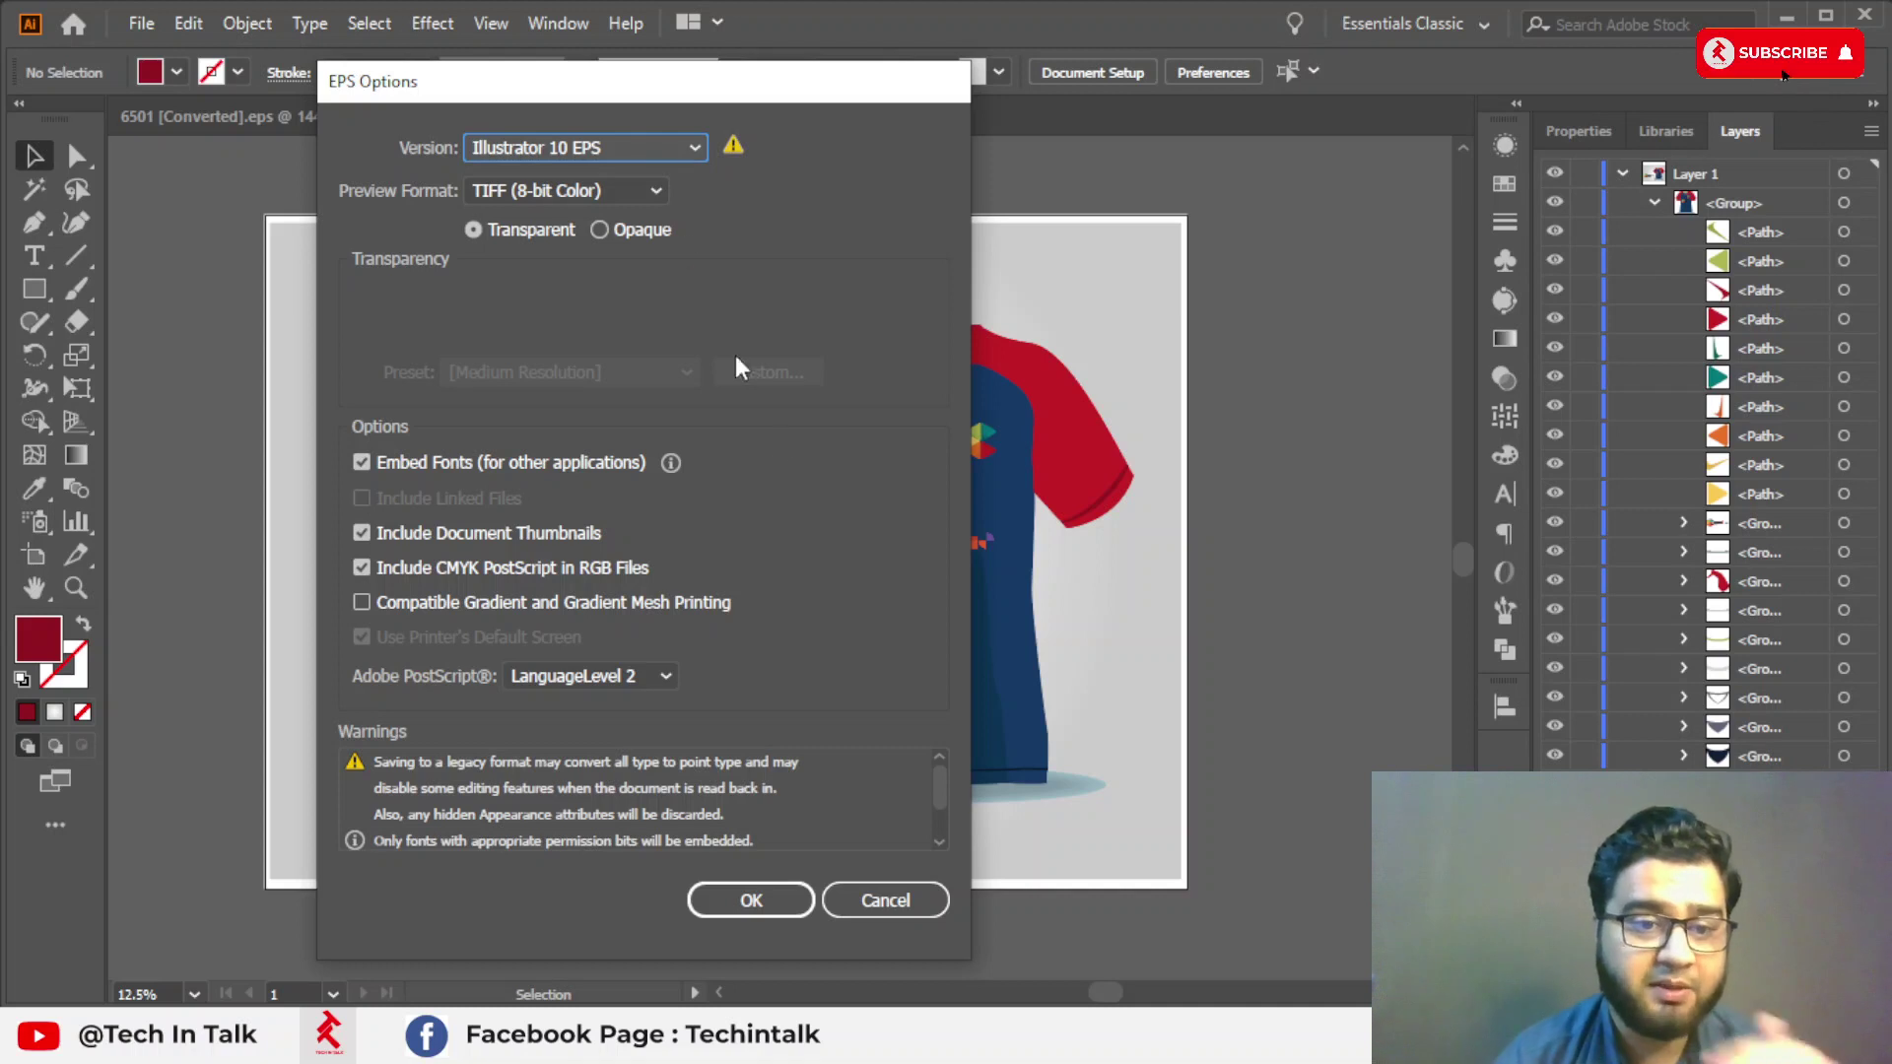
{"action": "left_click", "coordinate": [765, 907]}
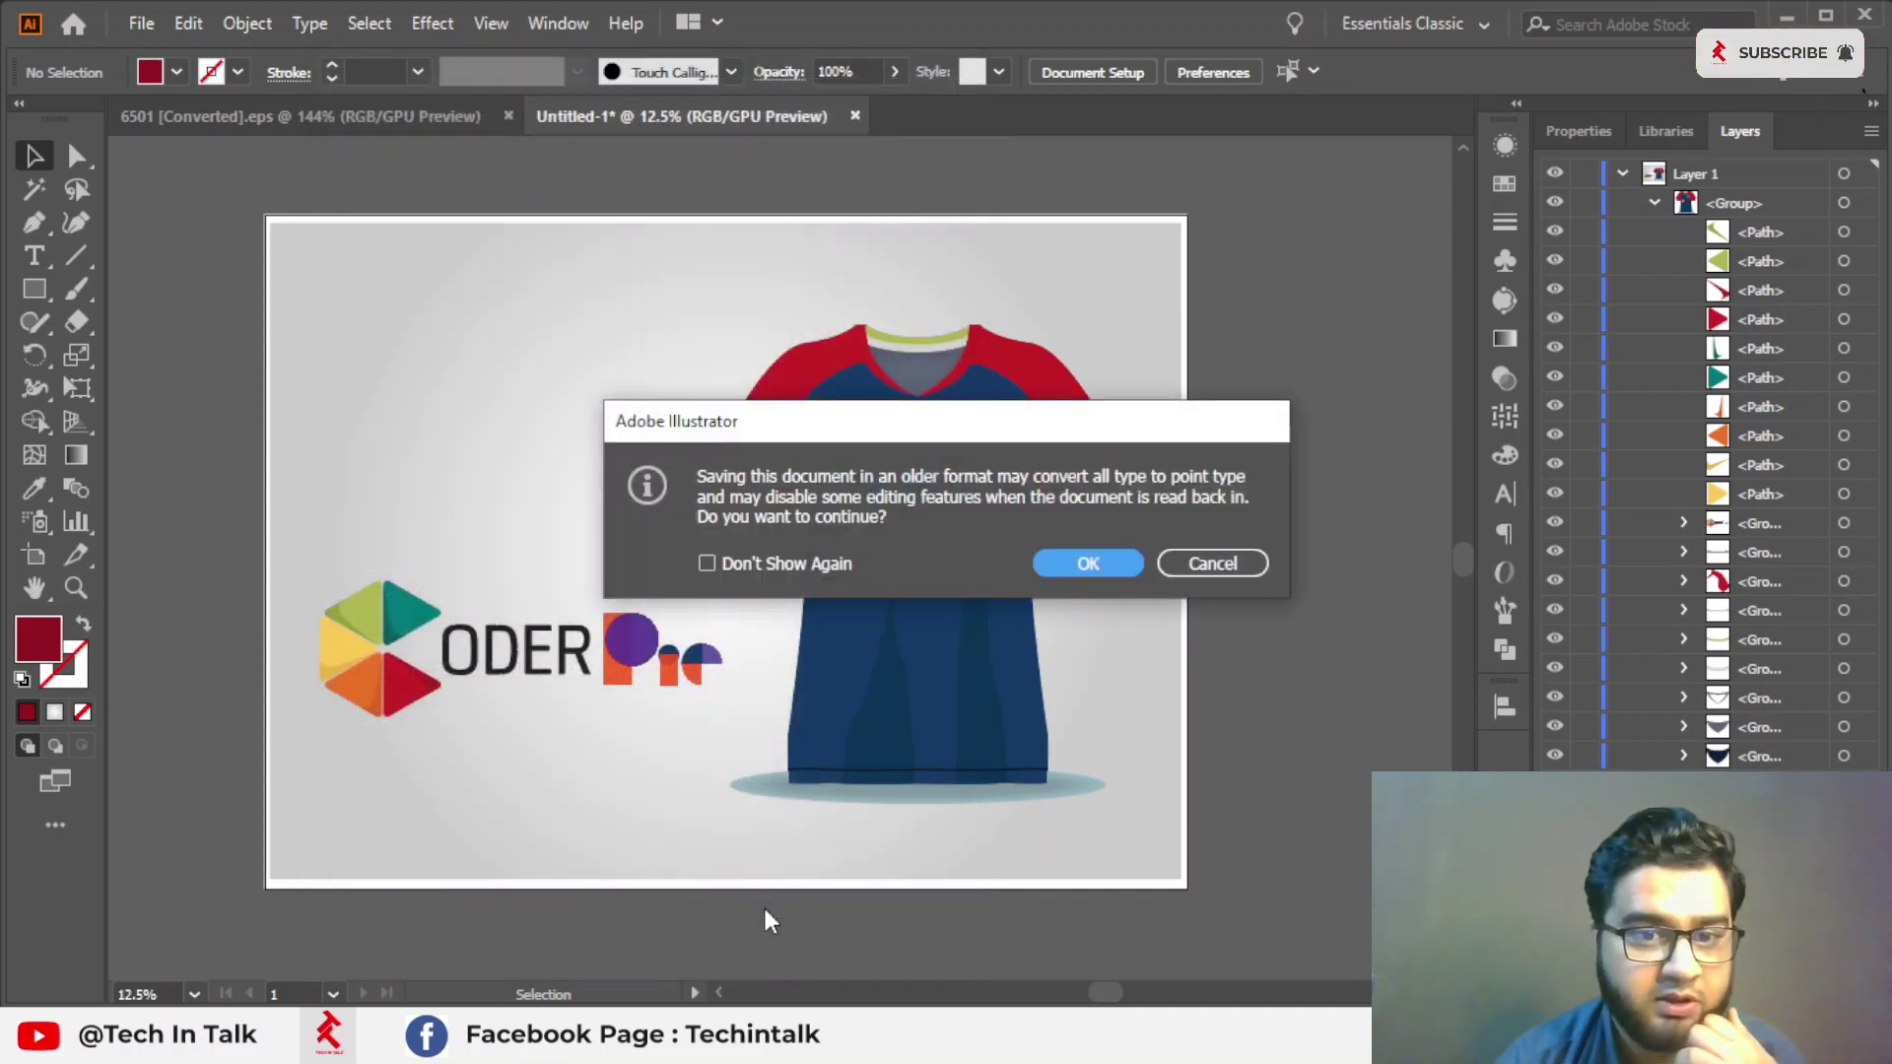
{"action": "left_click", "coordinate": [1055, 563]}
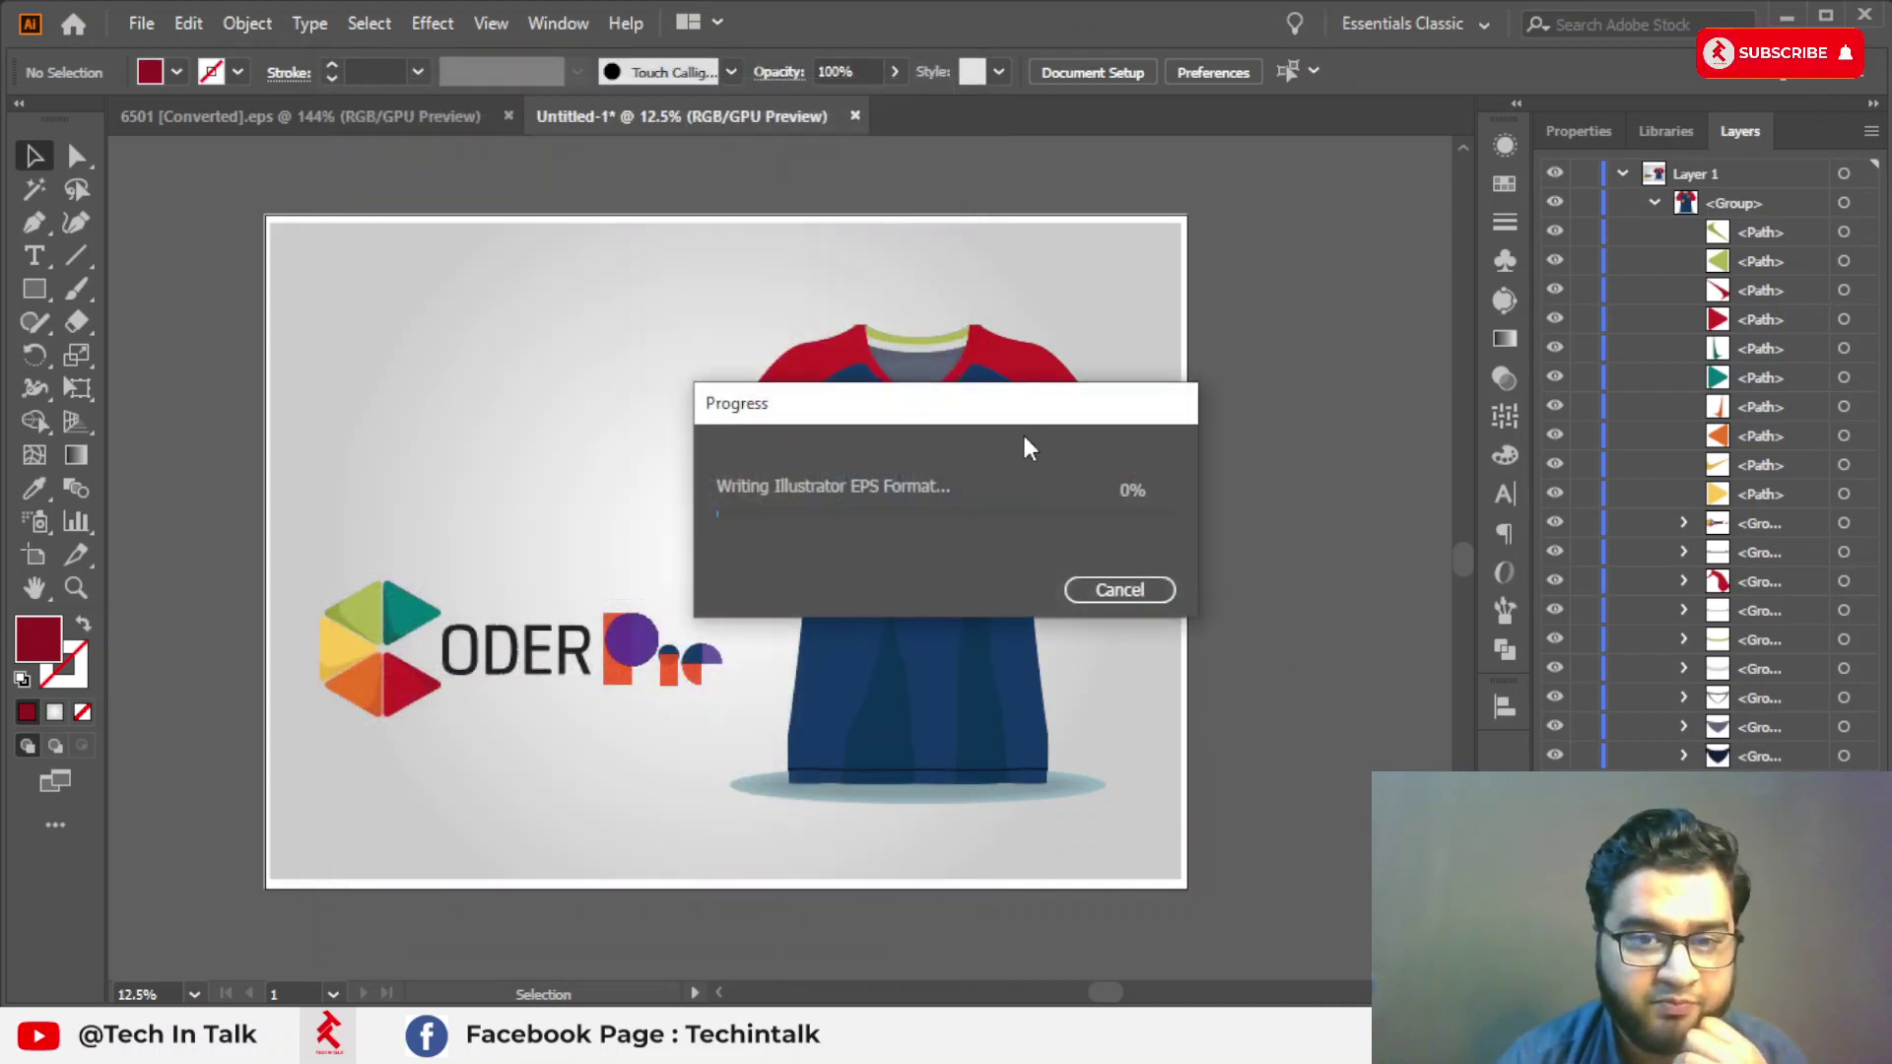
Export the mockup as teshirt.jpg in RGB, High quality, 150 ppi.
{"action": "left_click", "coordinate": [133, 23]}
{"action": "mouse_move", "coordinate": [191, 512]}
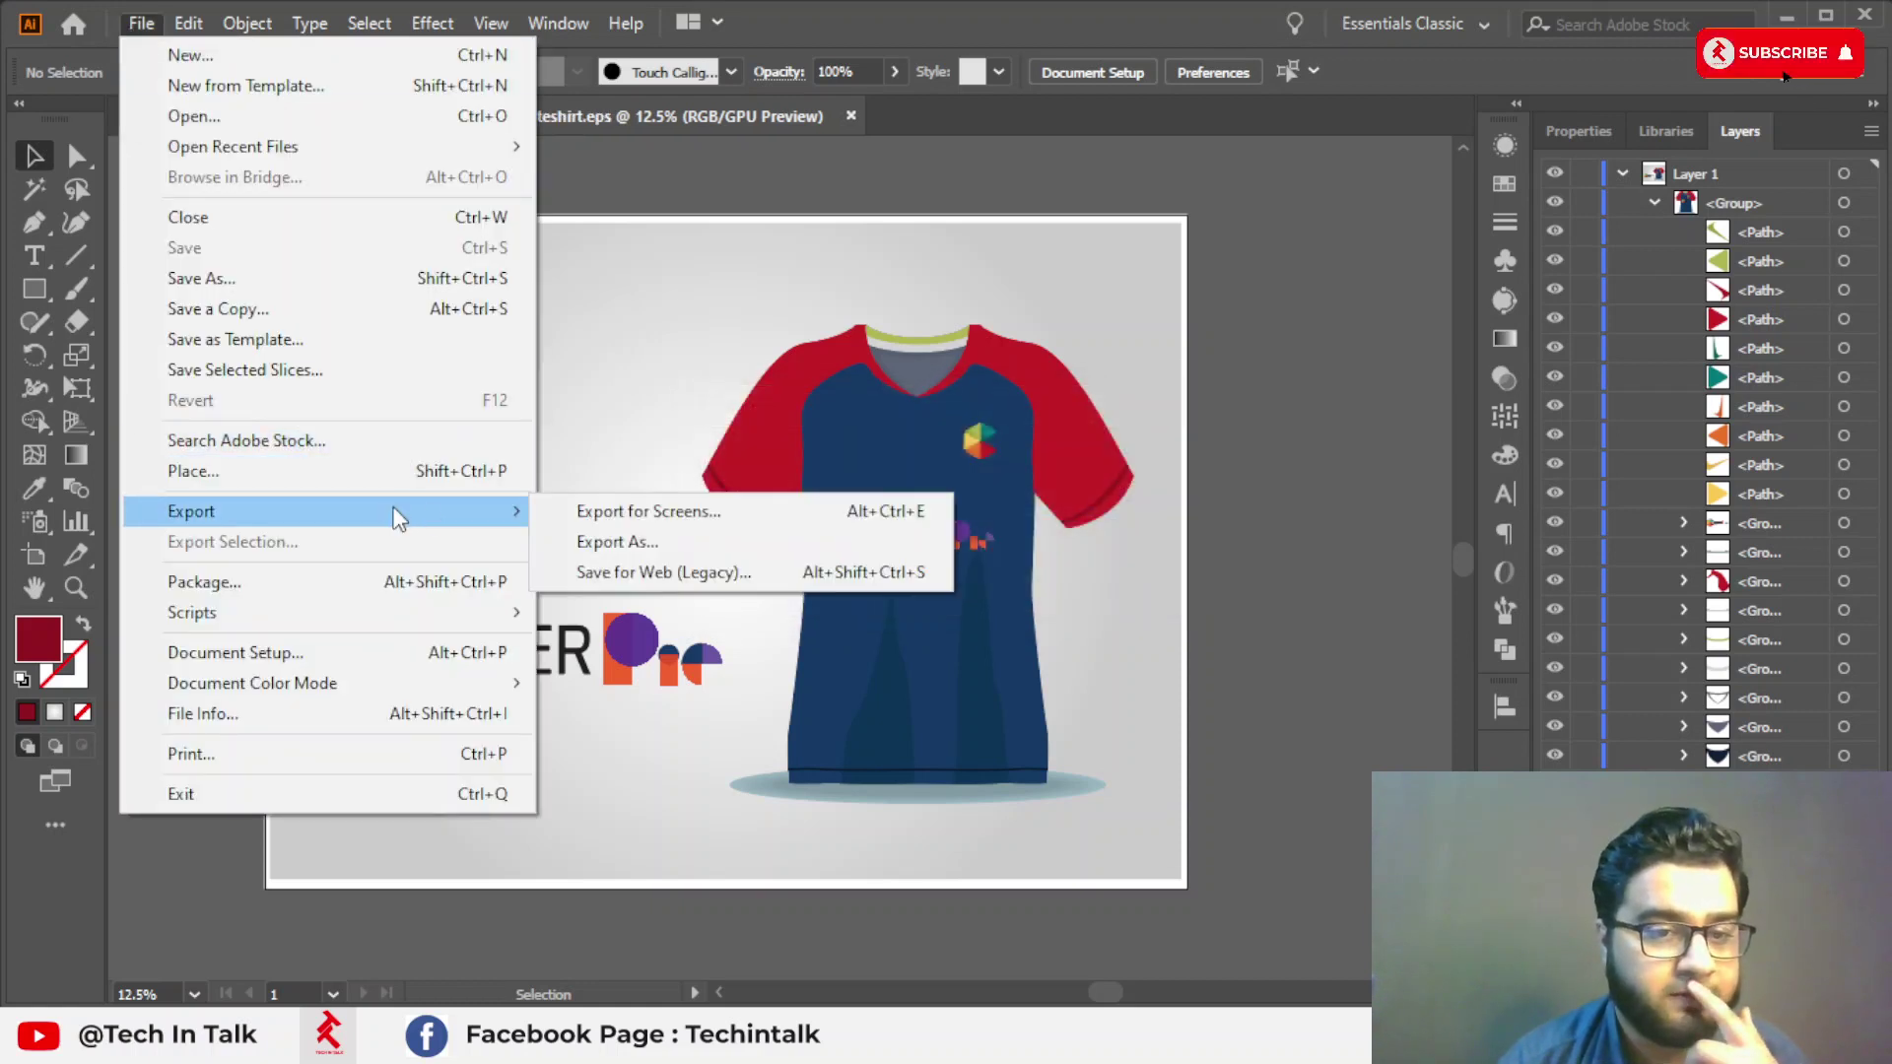
{"action": "left_click", "coordinate": [660, 542]}
{"action": "left_click", "coordinate": [580, 615]}
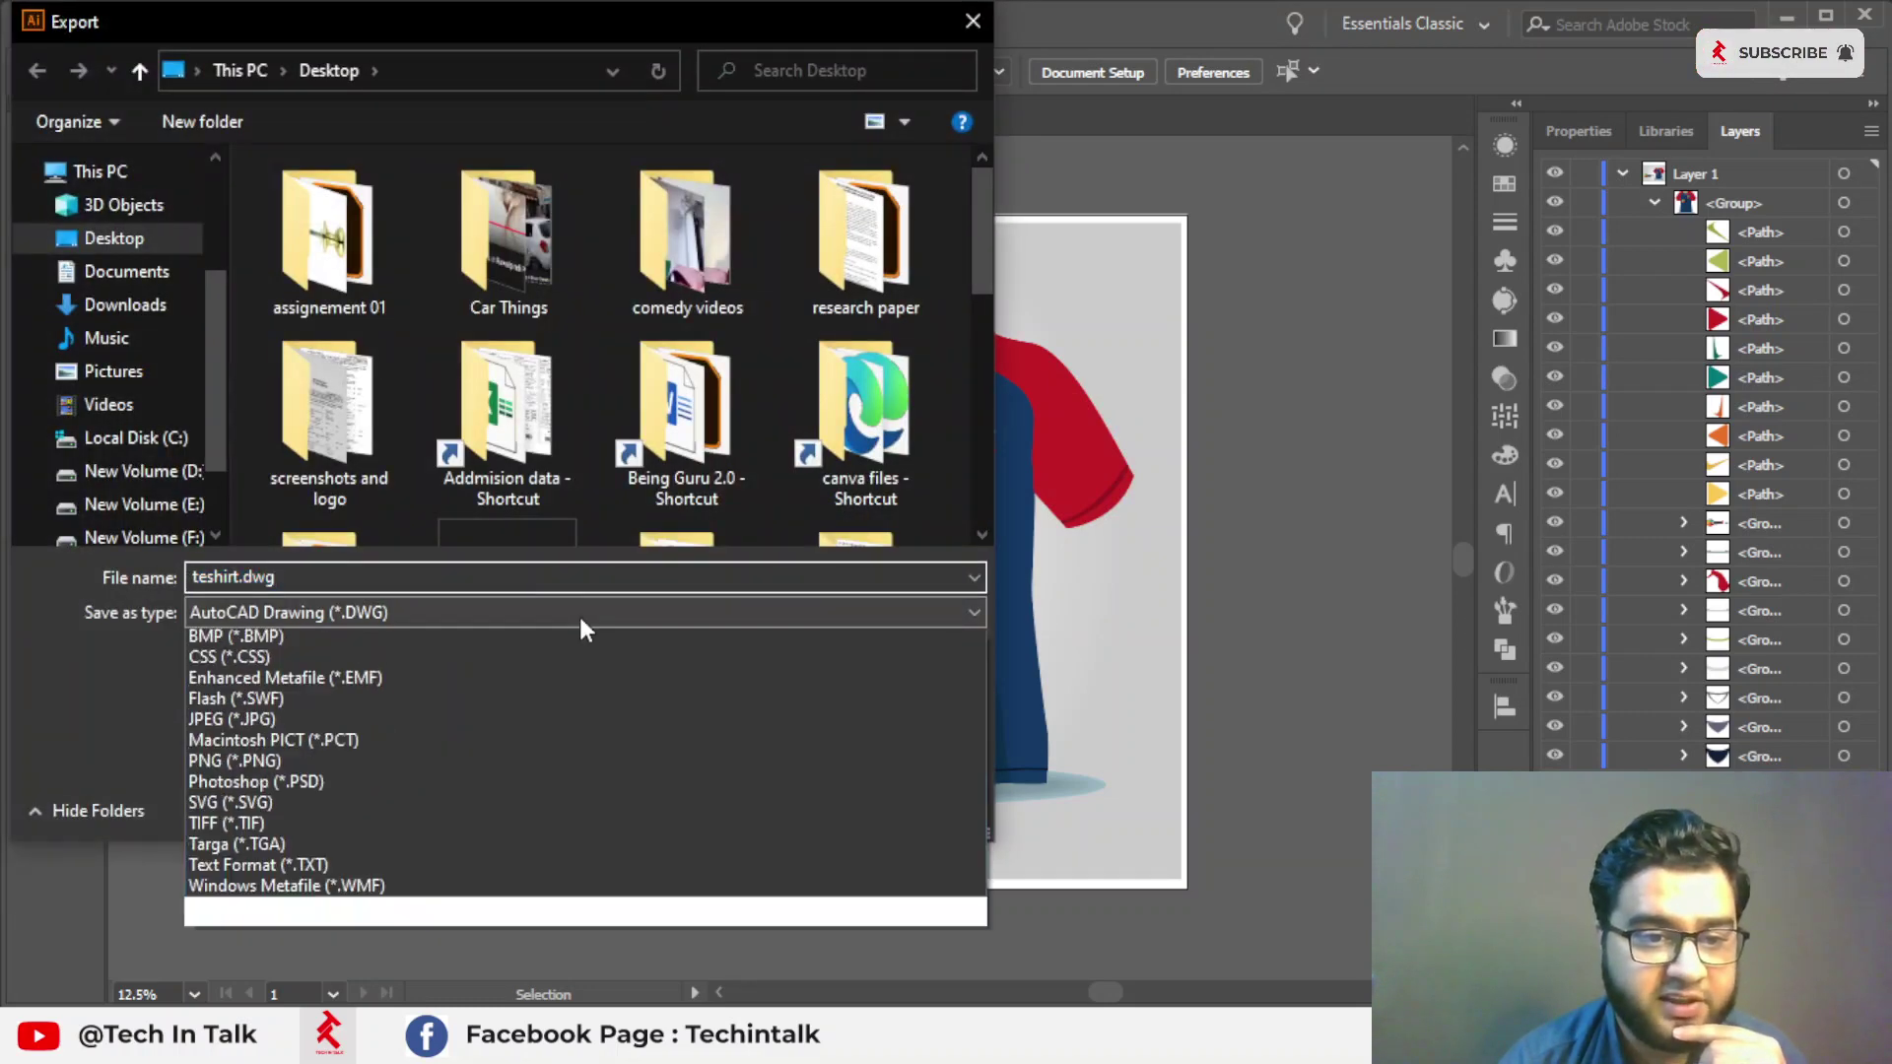
{"action": "left_click", "coordinate": [353, 767]}
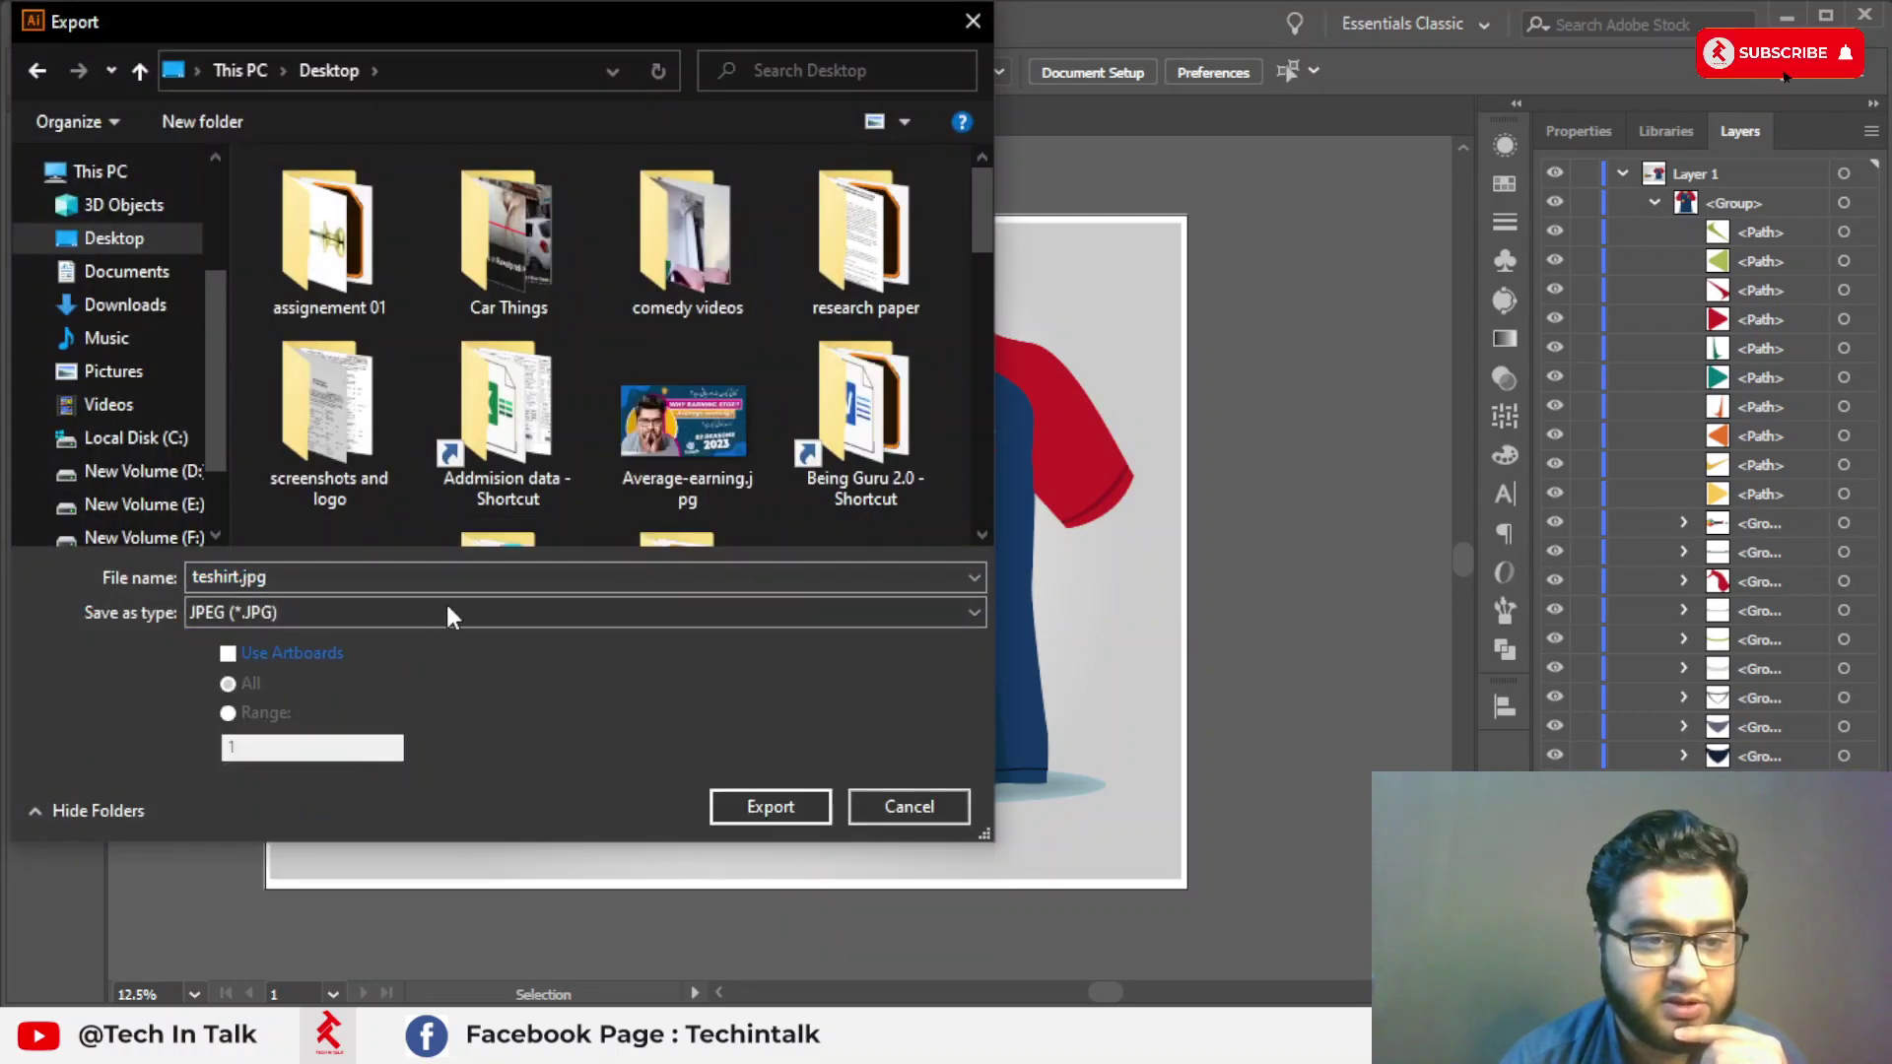
{"action": "left_click", "coordinate": [771, 807]}
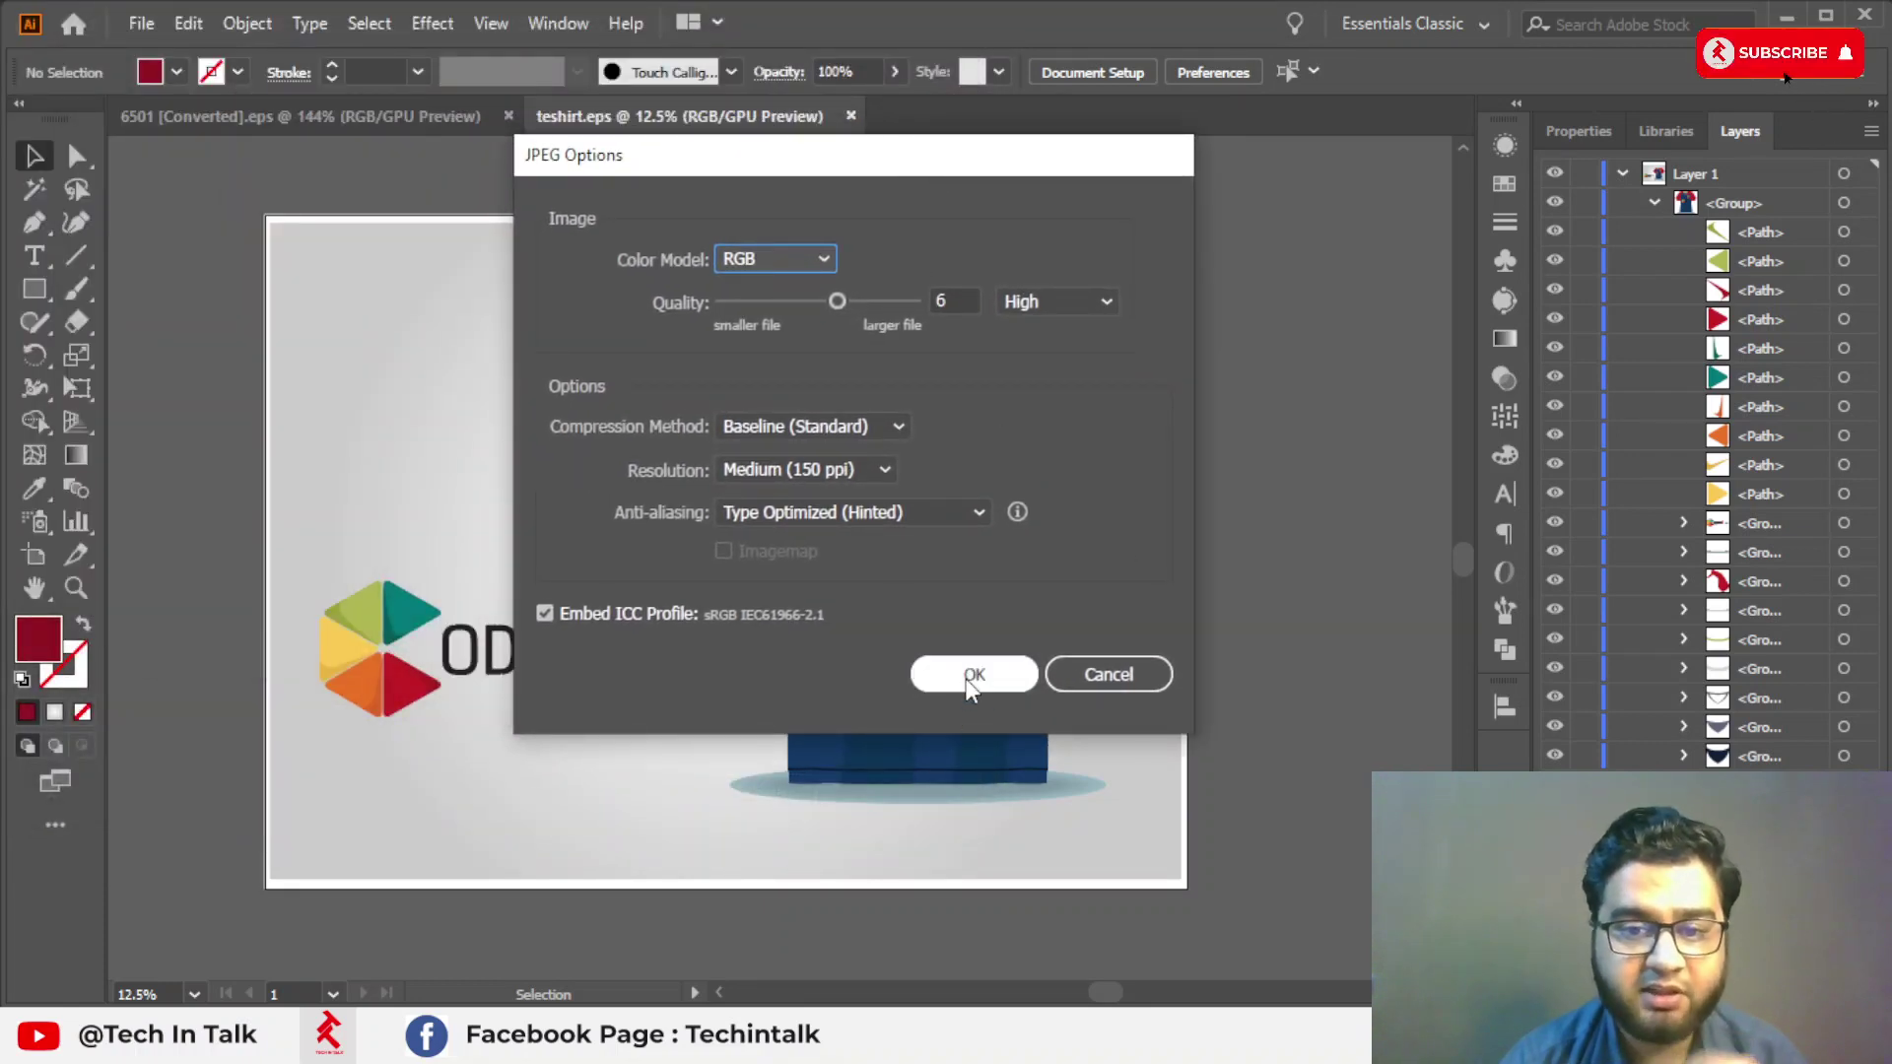
{"action": "left_click", "coordinate": [969, 680]}
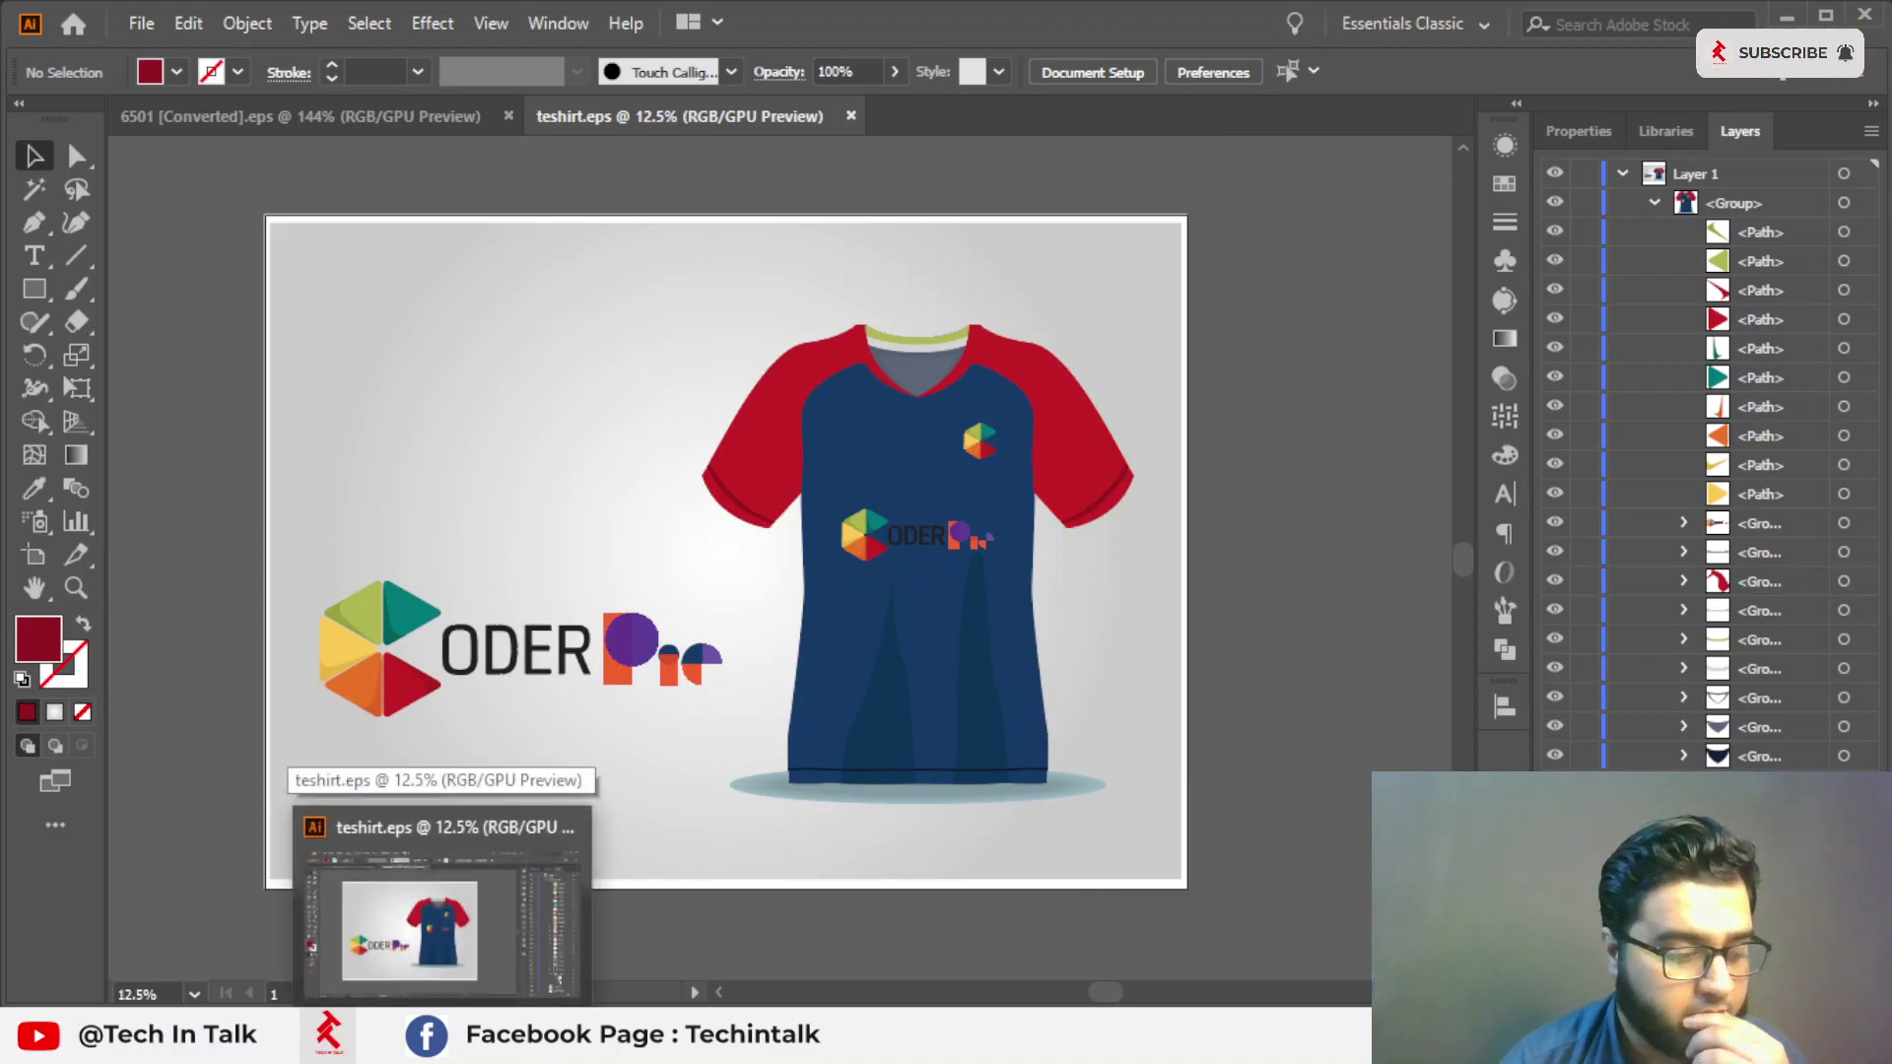
{"action": "left_click", "coordinate": [444, 1044]}
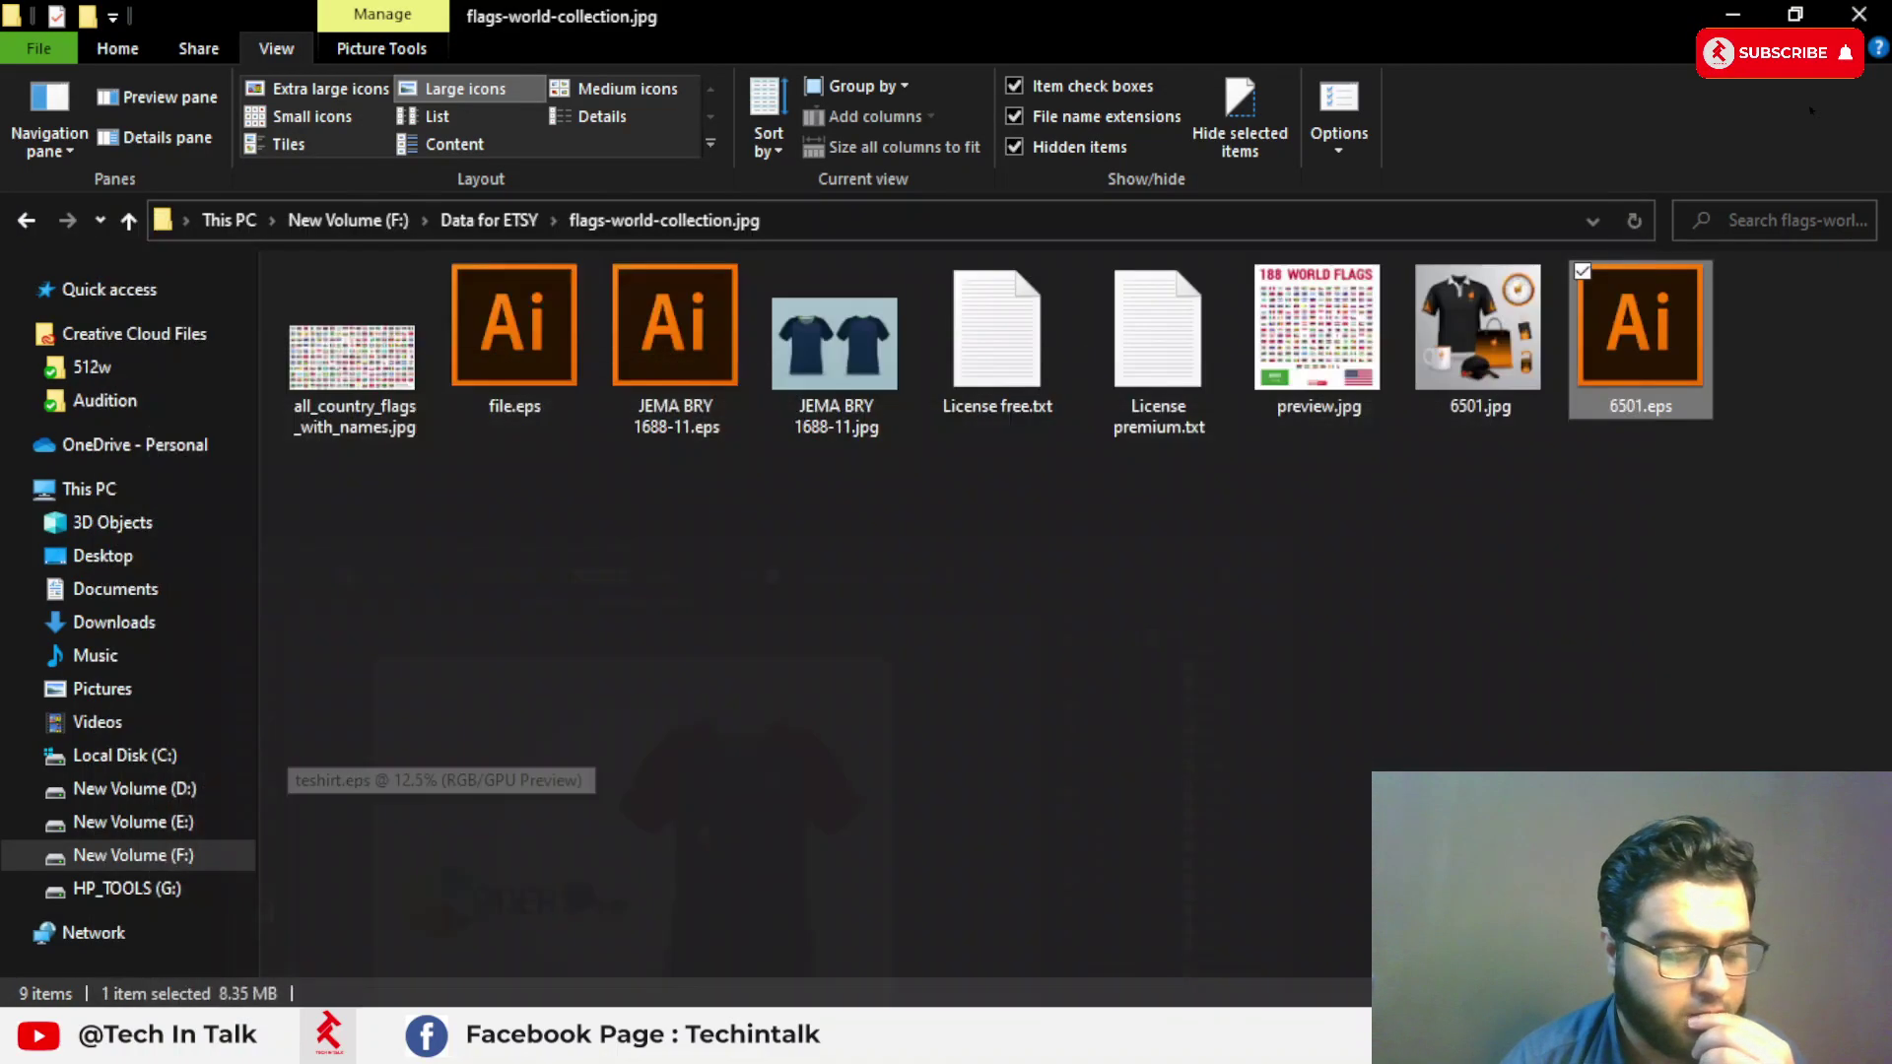
{"action": "left_click", "coordinate": [1732, 13]}
{"action": "double_click", "coordinate": [382, 216]}
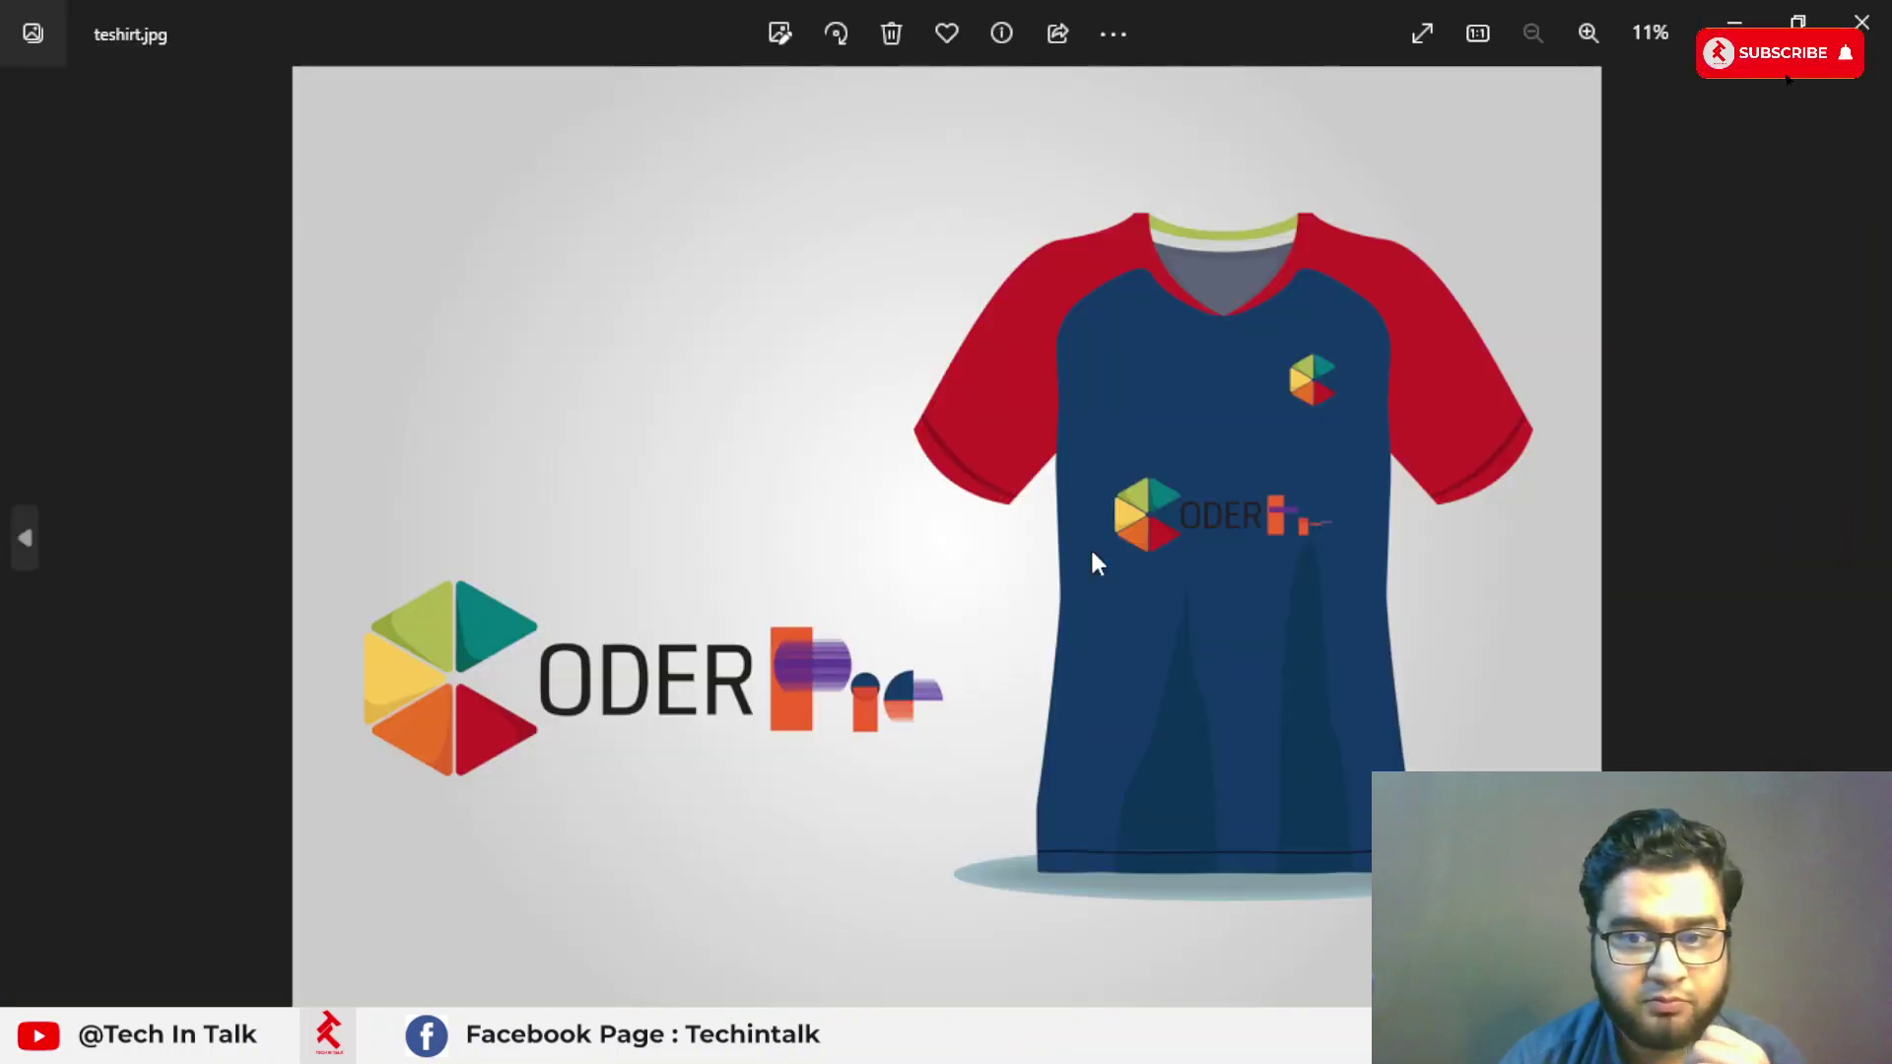
{"action": "left_click", "coordinate": [1861, 21]}
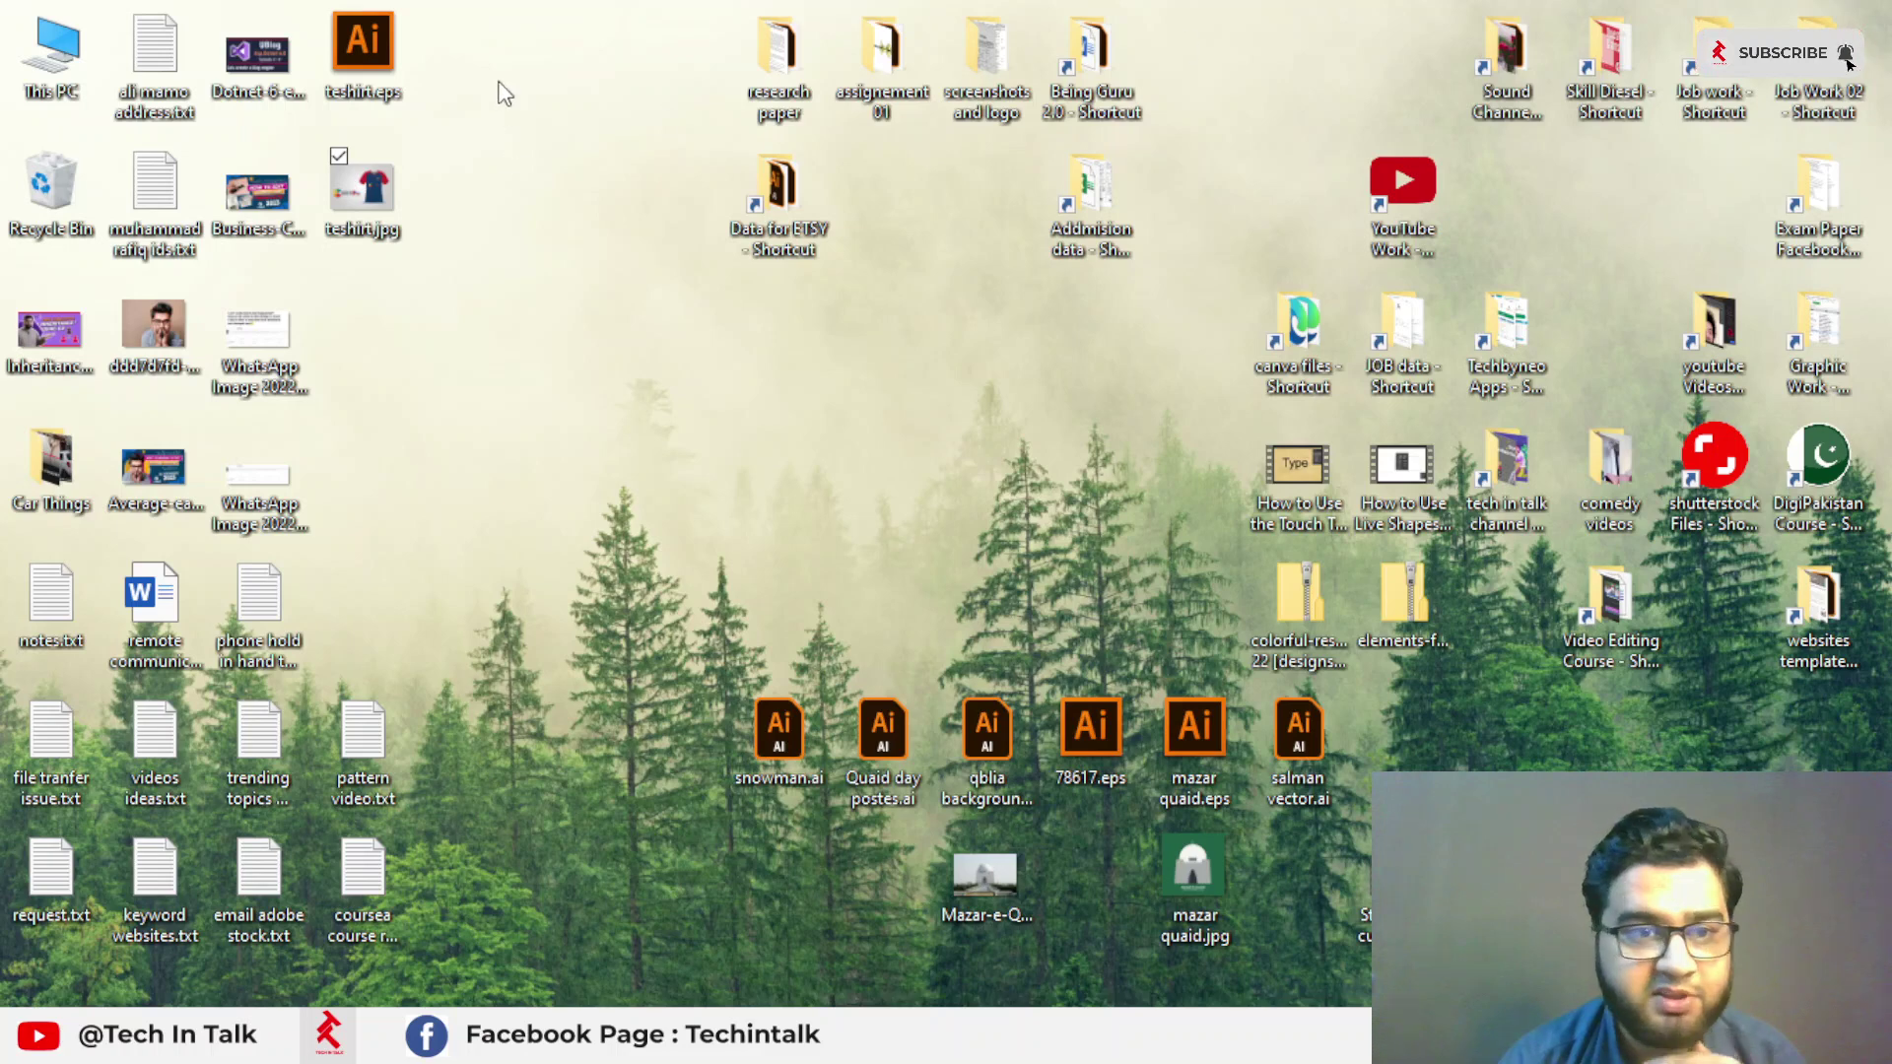
{"action": "left_click", "coordinate": [323, 85]}
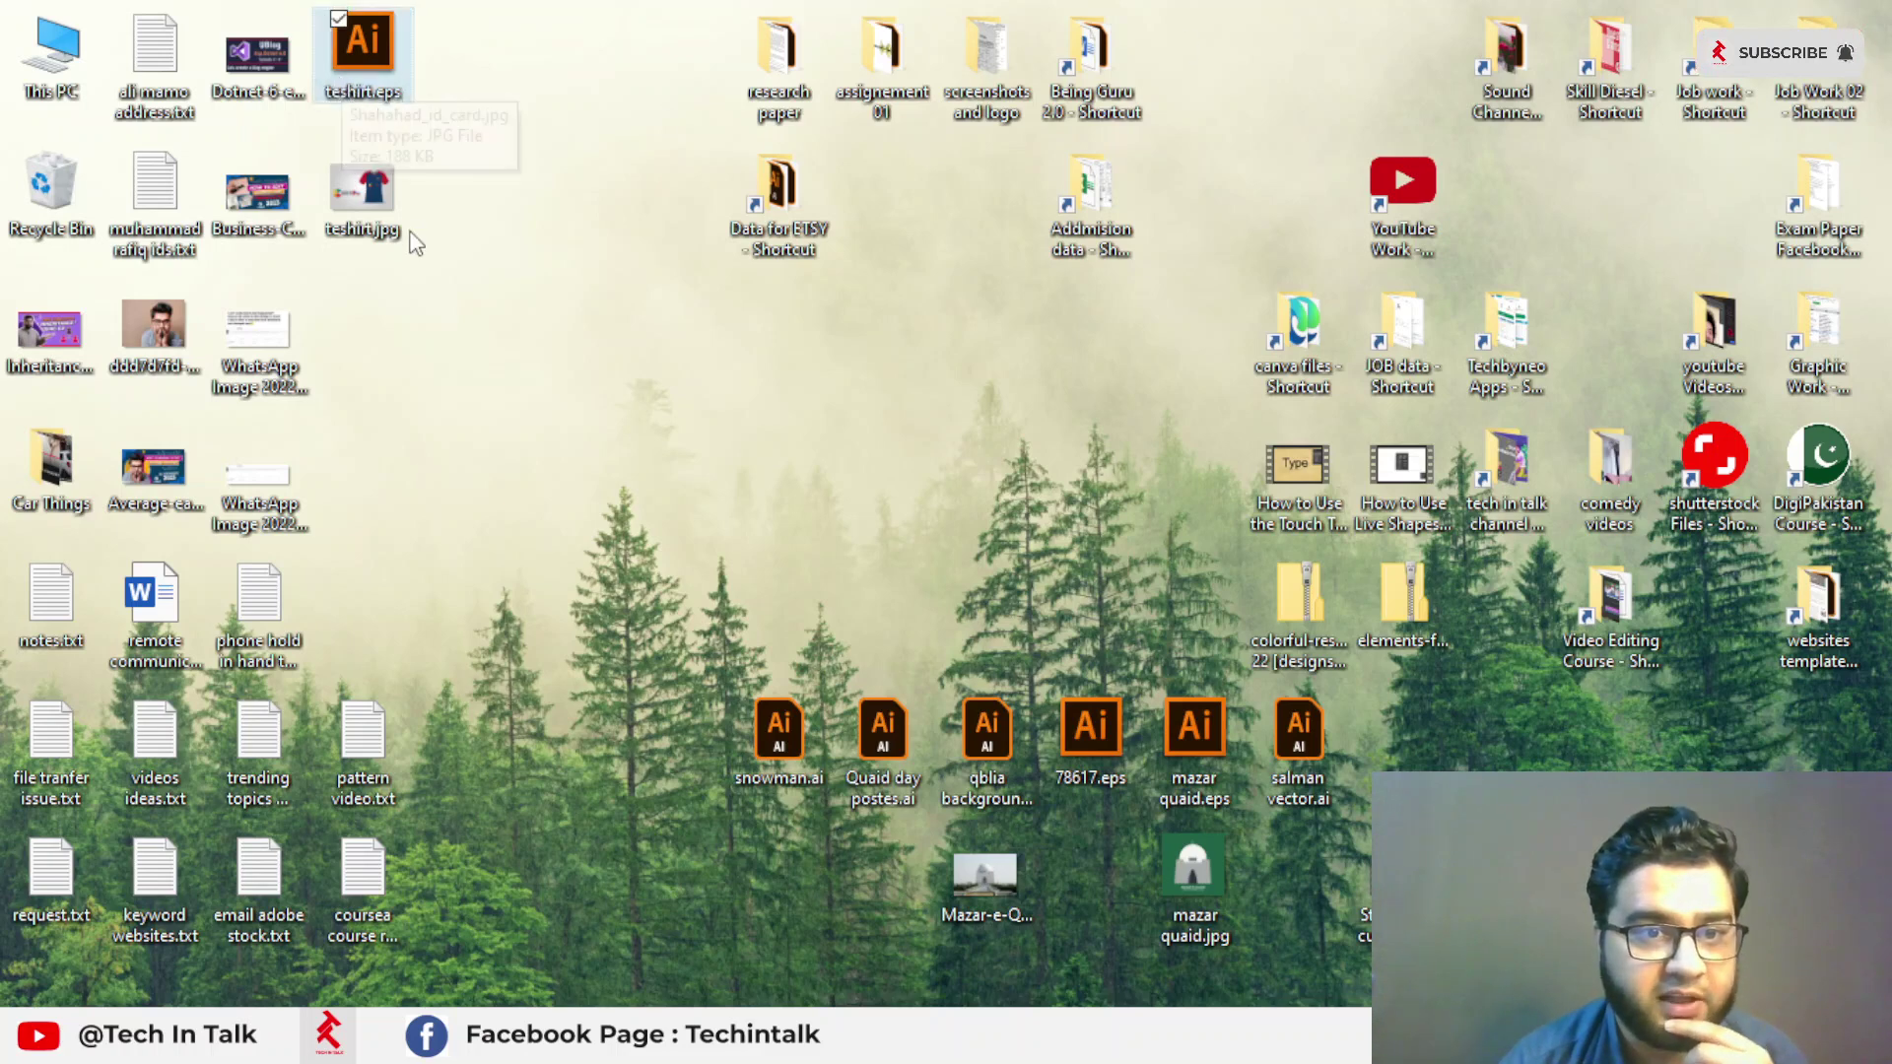
{"action": "left_click", "coordinate": [387, 209]}
{"action": "left_click", "coordinate": [380, 74]}
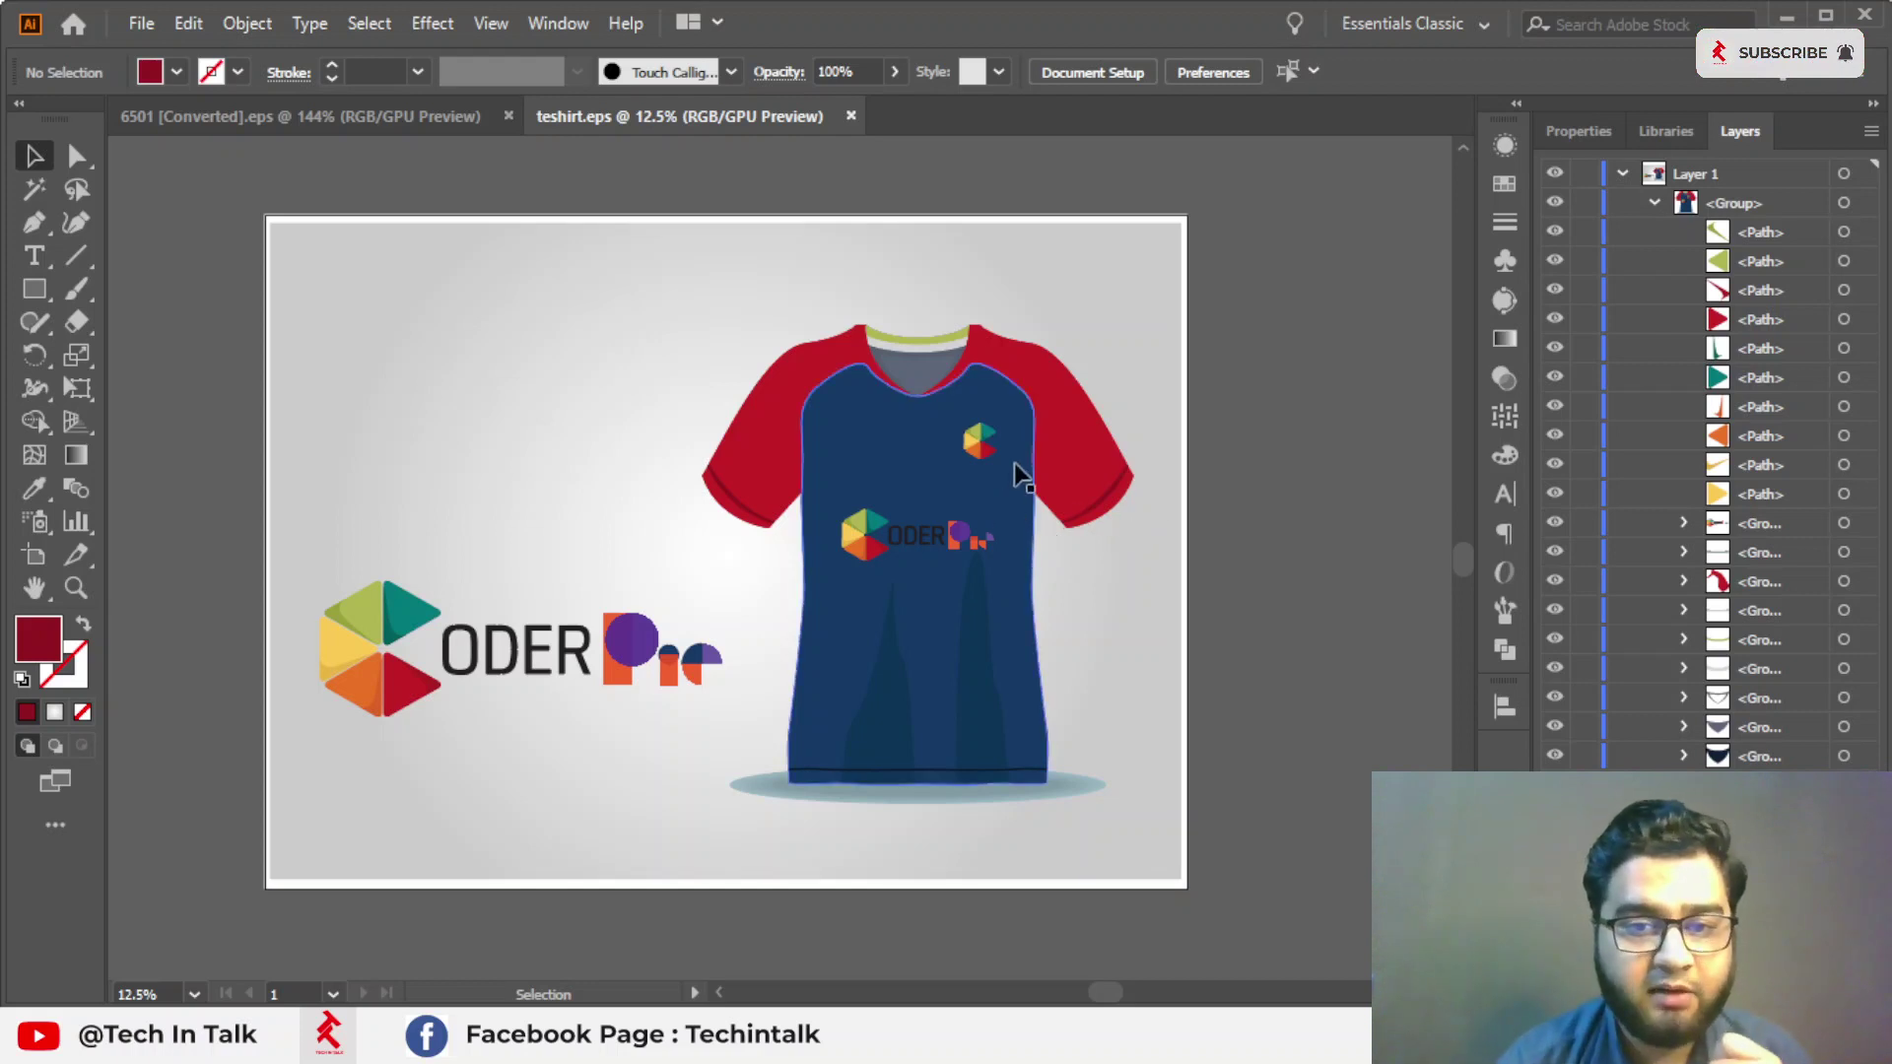
{"action": "left_click", "coordinate": [971, 472]}
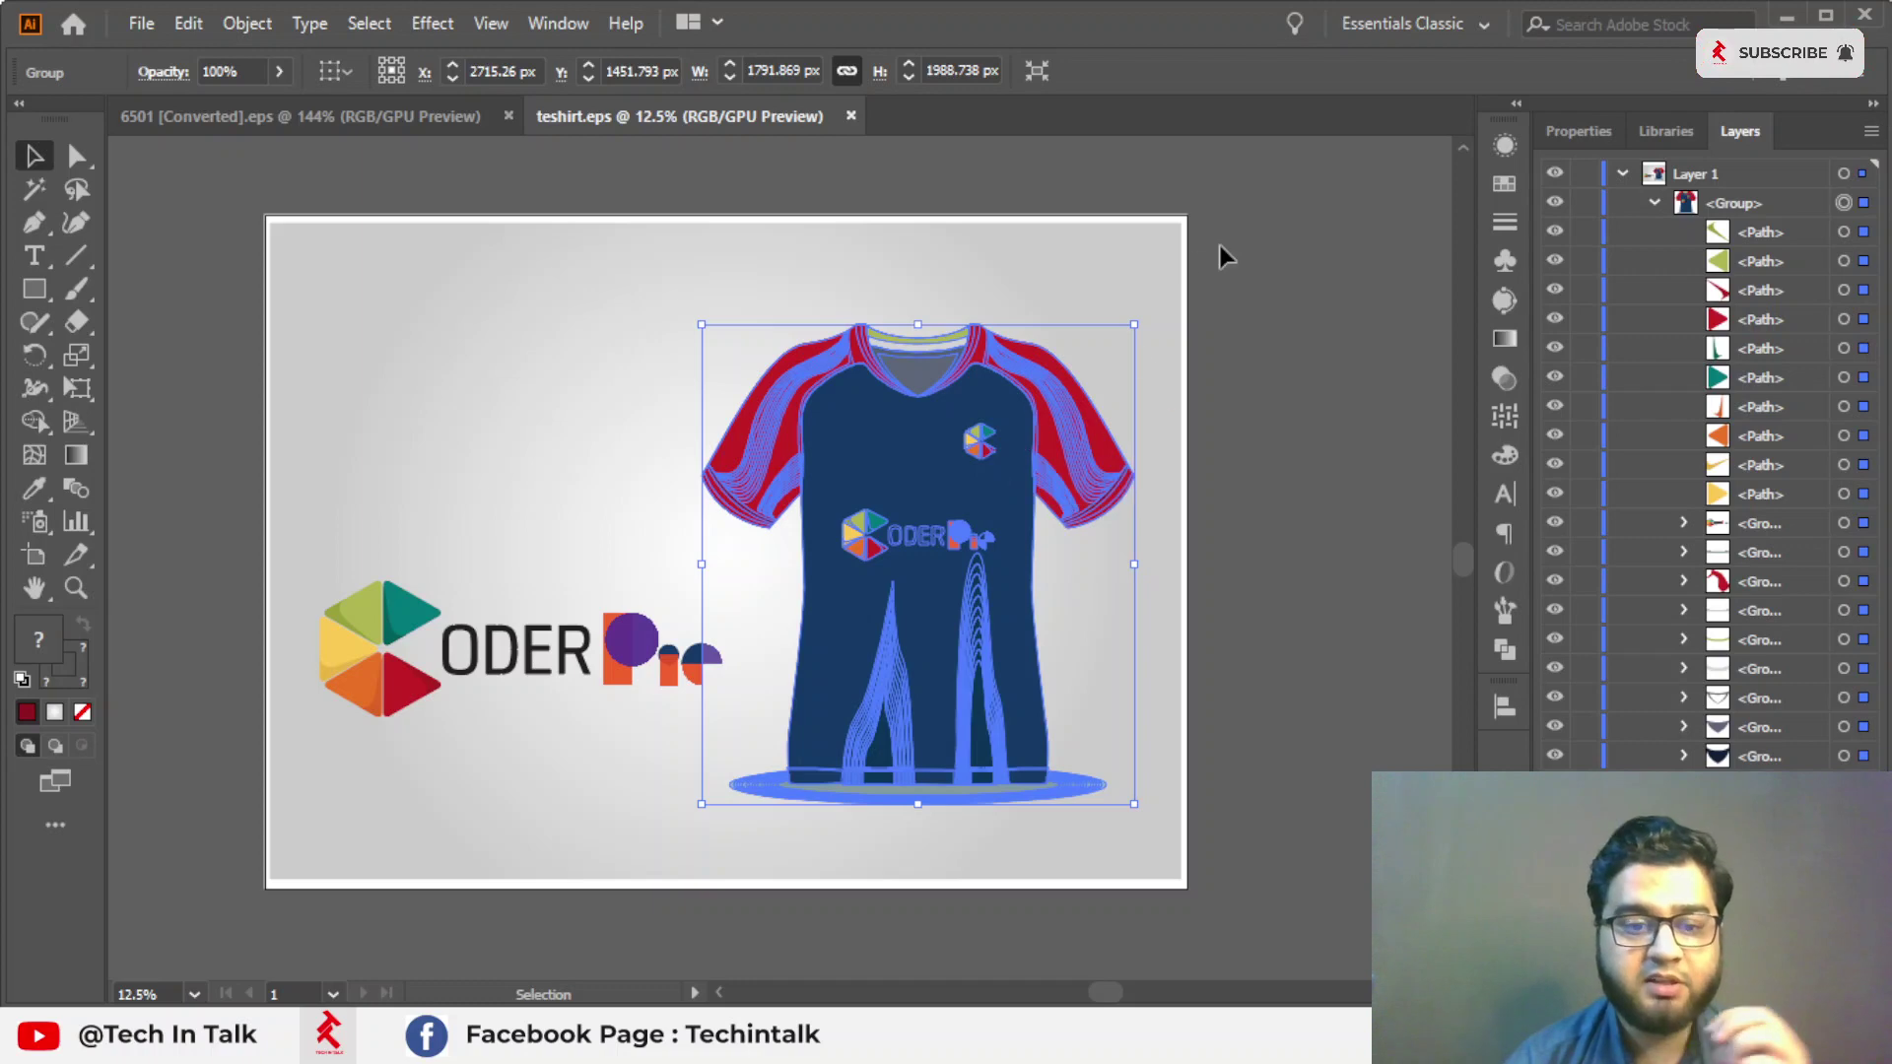
{"action": "left_click", "coordinate": [623, 910]}
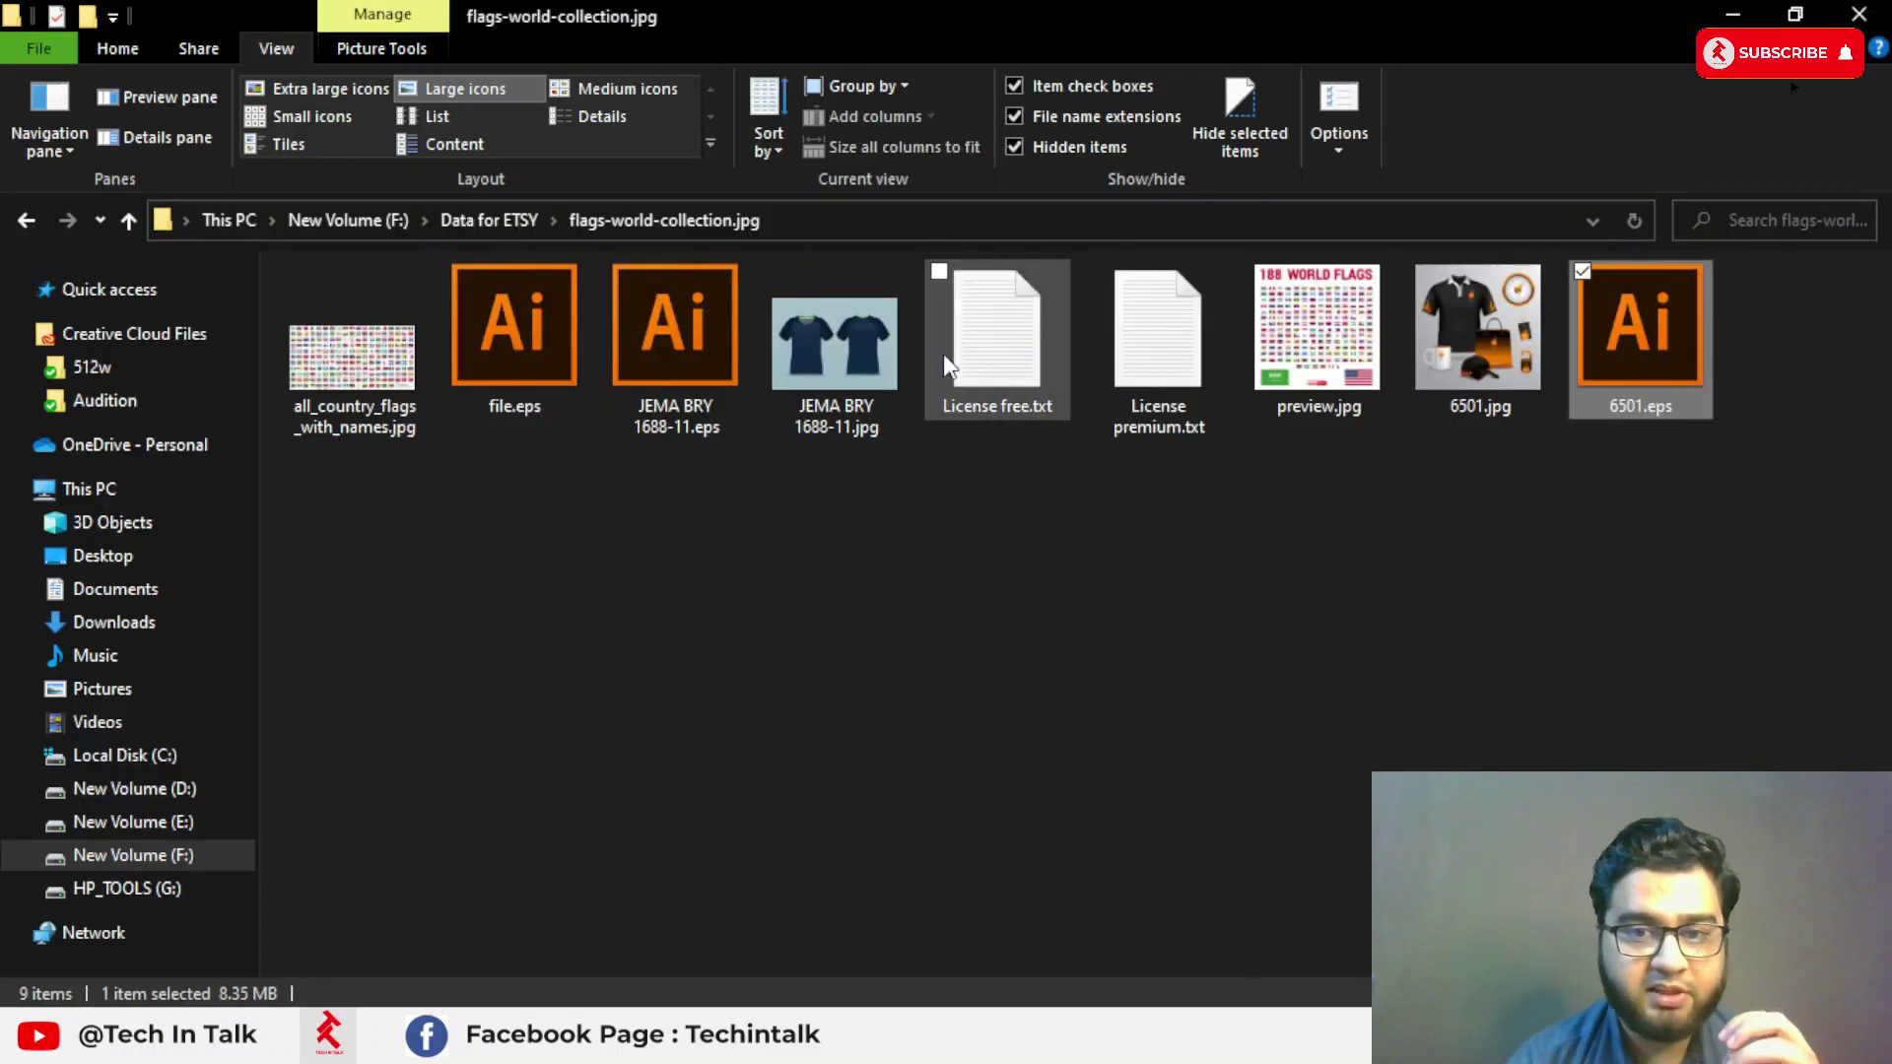
{"action": "left_click", "coordinate": [836, 345]}
{"action": "left_click", "coordinate": [1481, 341]}
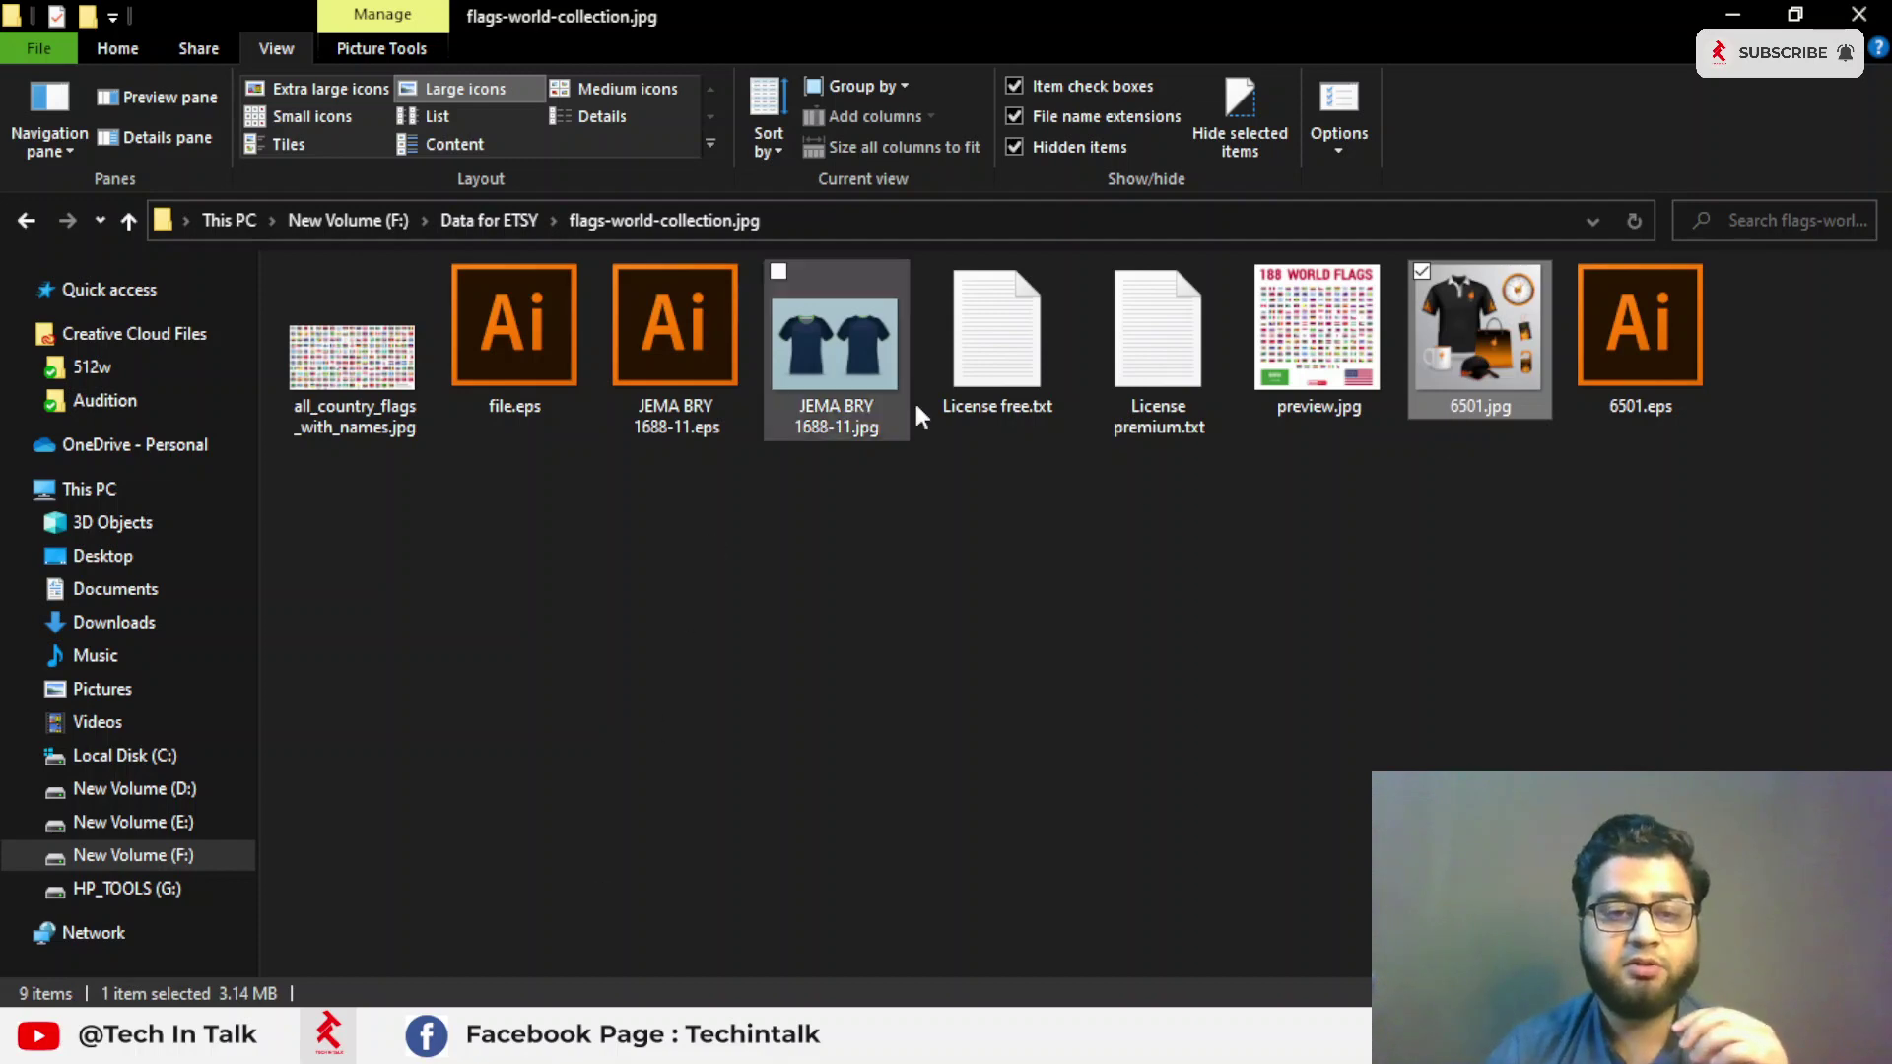
{"action": "left_click", "coordinate": [1736, 16]}
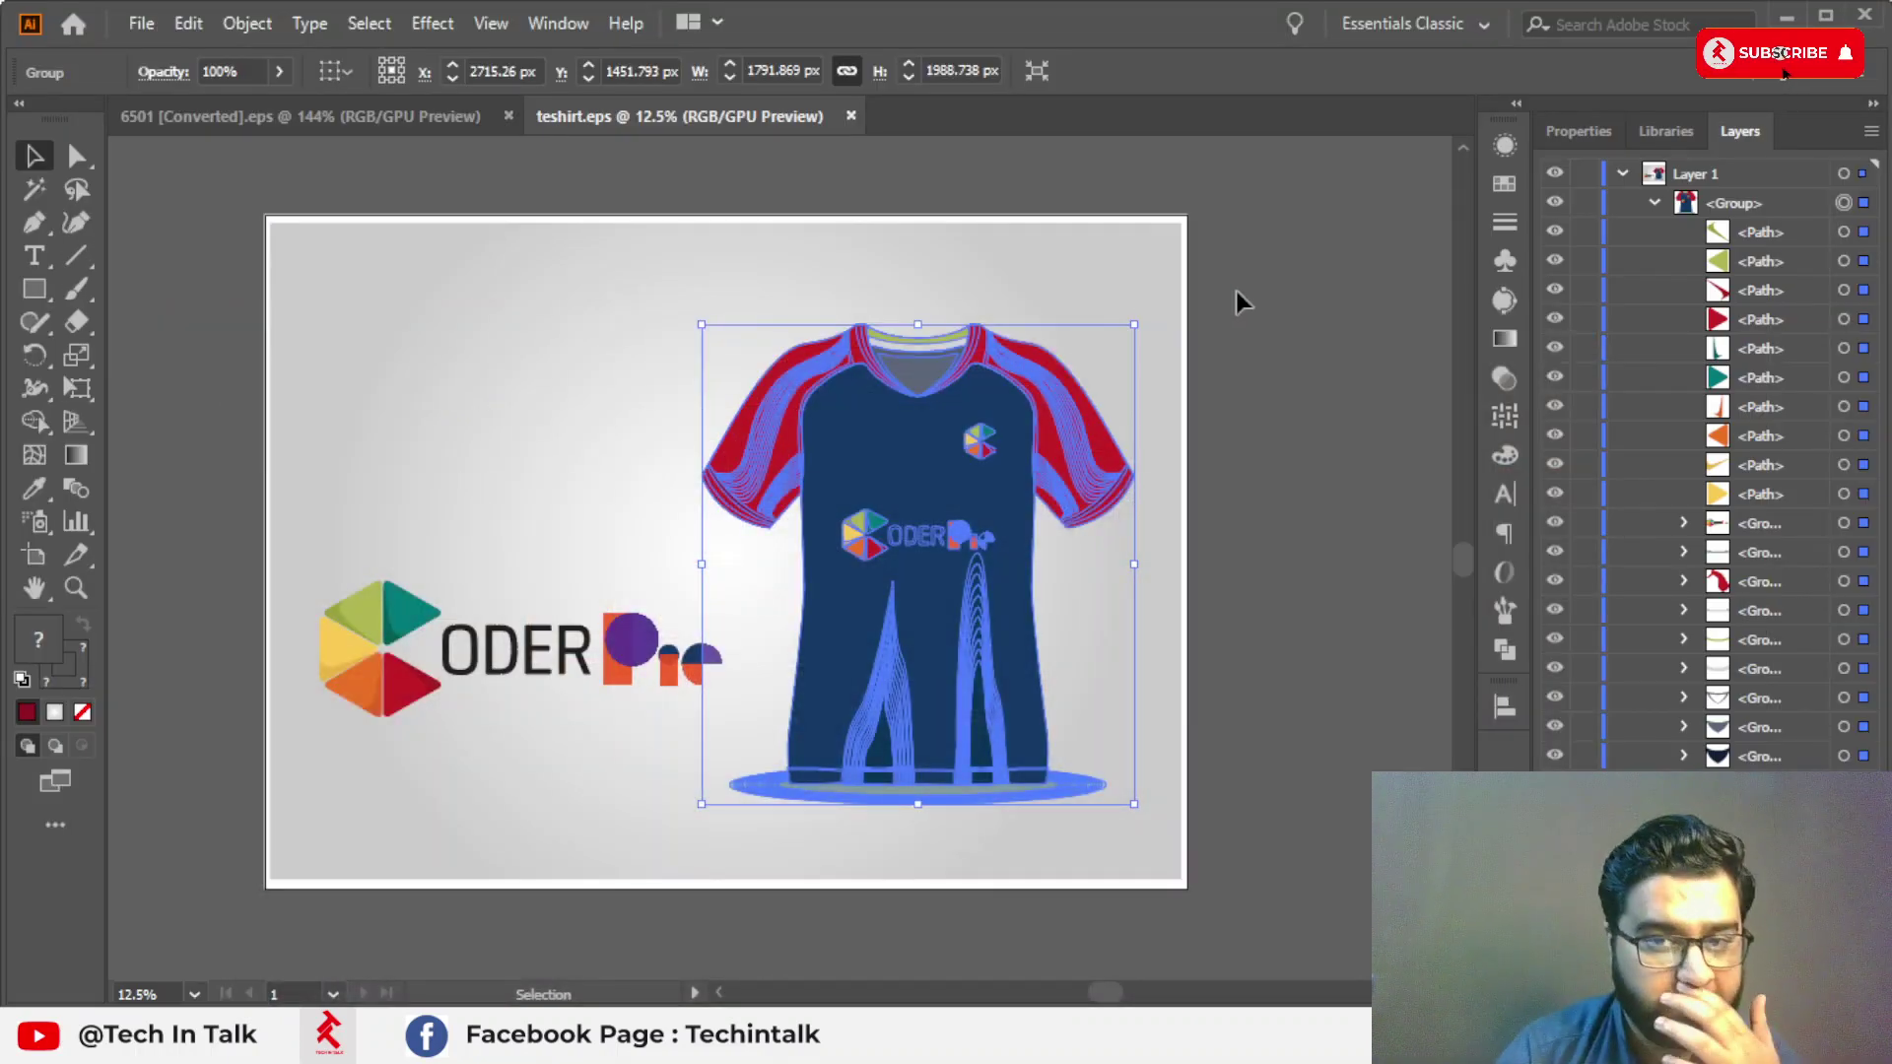